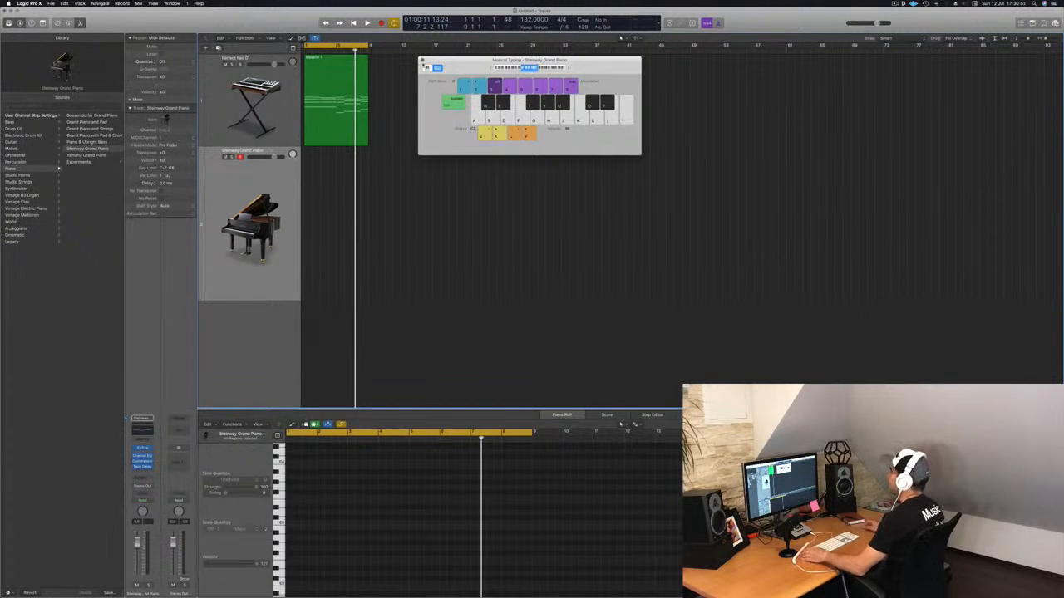
Move the Musical Typing window clear of the regions and play back the looped pad chords
{"action": "left_click_drag", "start_coordinate": [463, 64], "coordinate": [513, 93]}
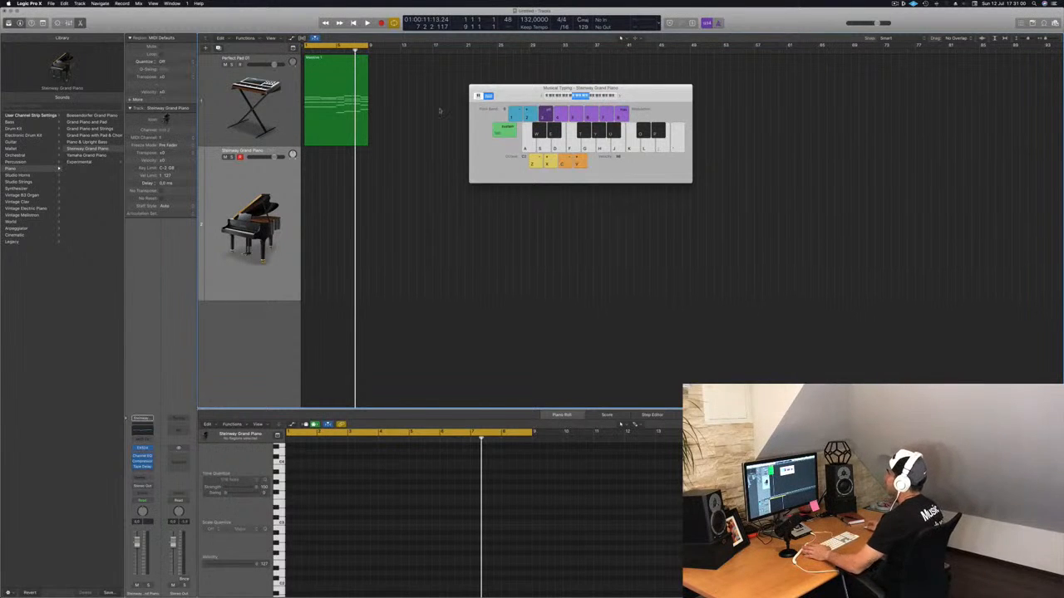
{"action": "left_click", "coordinate": [331, 75]}
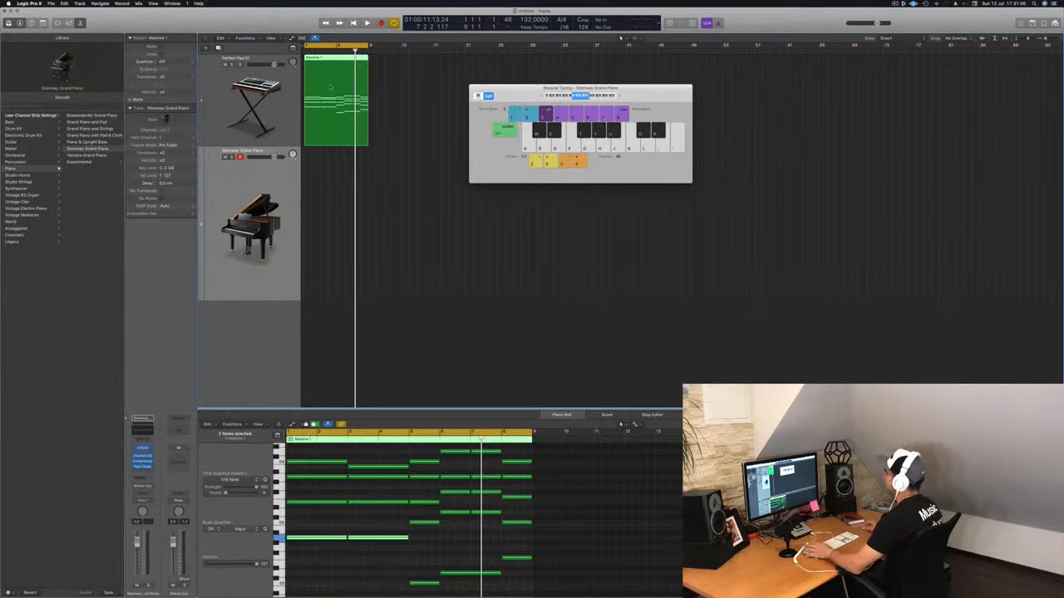
{"action": "left_click", "coordinate": [401, 116]}
{"action": "left_click_drag", "start_coordinate": [512, 91], "coordinate": [567, 94]}
{"action": "key", "text": "space"}
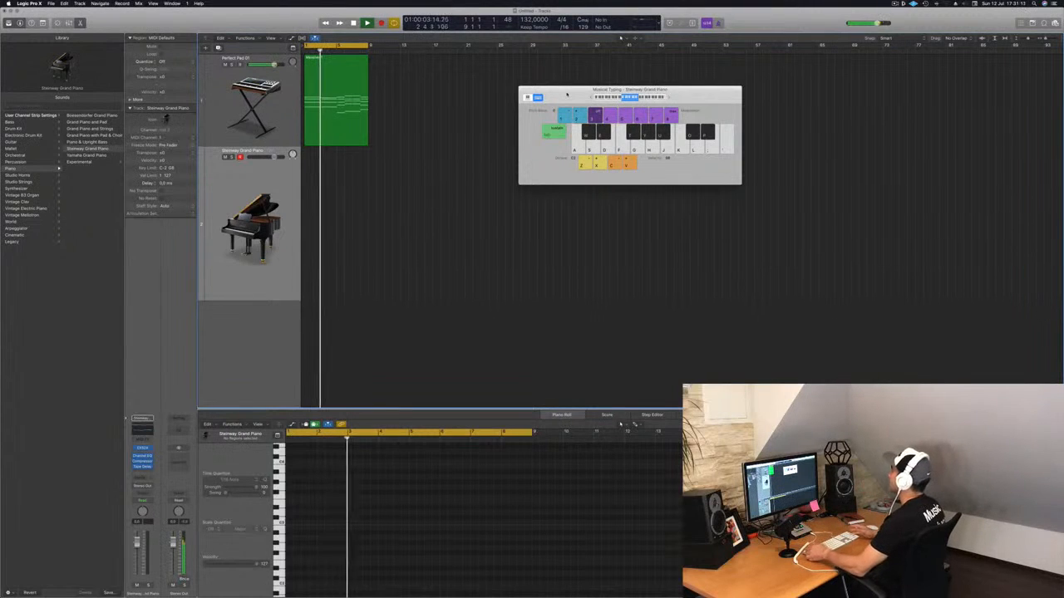
{"action": "left_click_drag", "start_coordinate": [562, 94], "coordinate": [627, 143]}
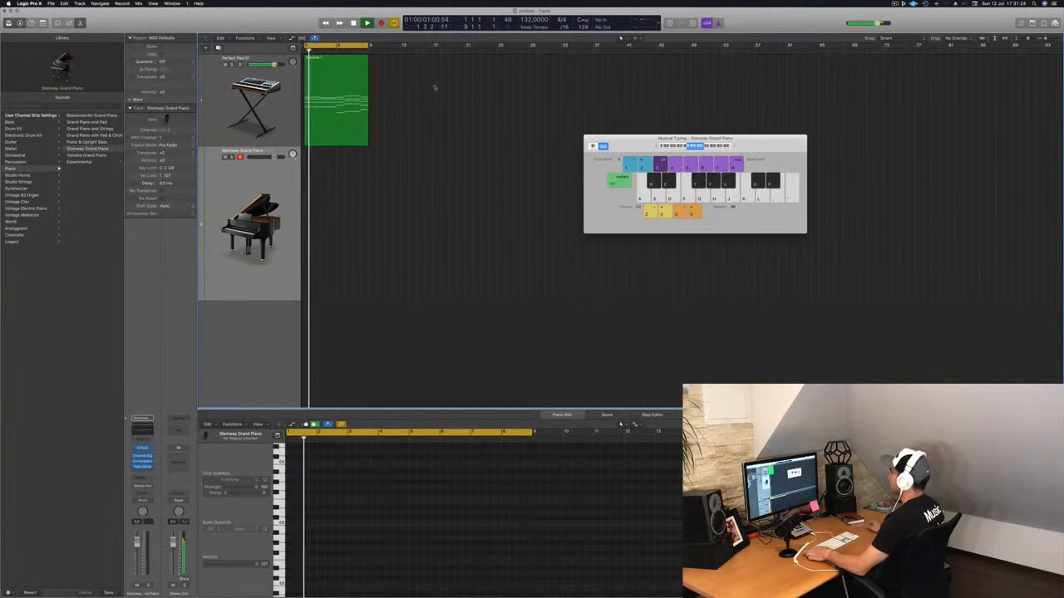
{"action": "key", "text": "space"}
In the pad region, delete the chord at bar 7 and extend the final chord to start at bar 7
{"action": "left_click", "coordinate": [326, 60]}
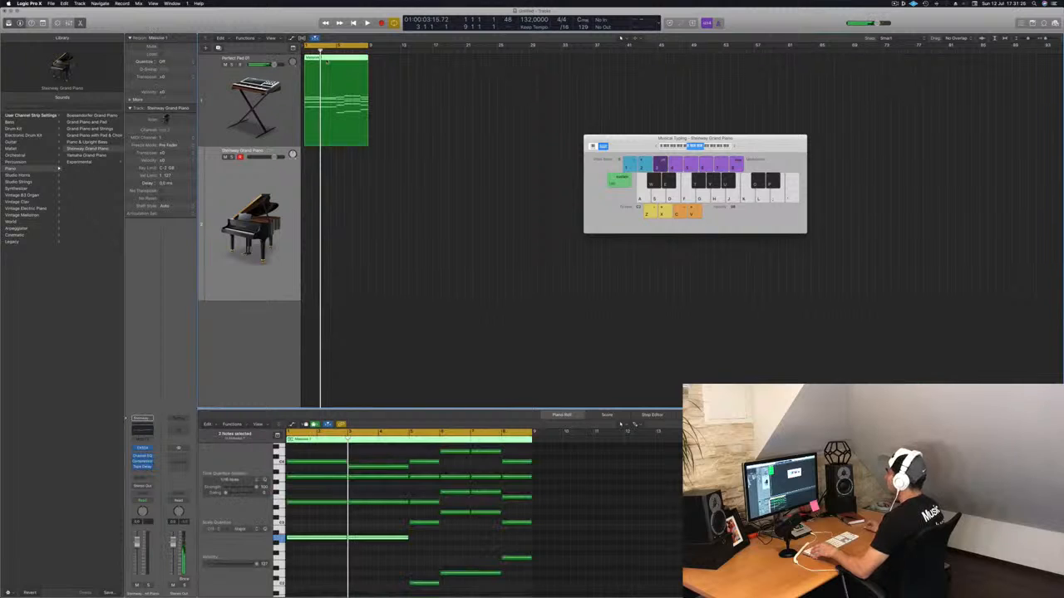
{"action": "scroll", "coordinate": [479, 557], "scroll_direction": "down", "scroll_amount": 5}
{"action": "left_click_drag", "start_coordinate": [488, 472], "coordinate": [472, 546]}
{"action": "left_click", "coordinate": [487, 546]}
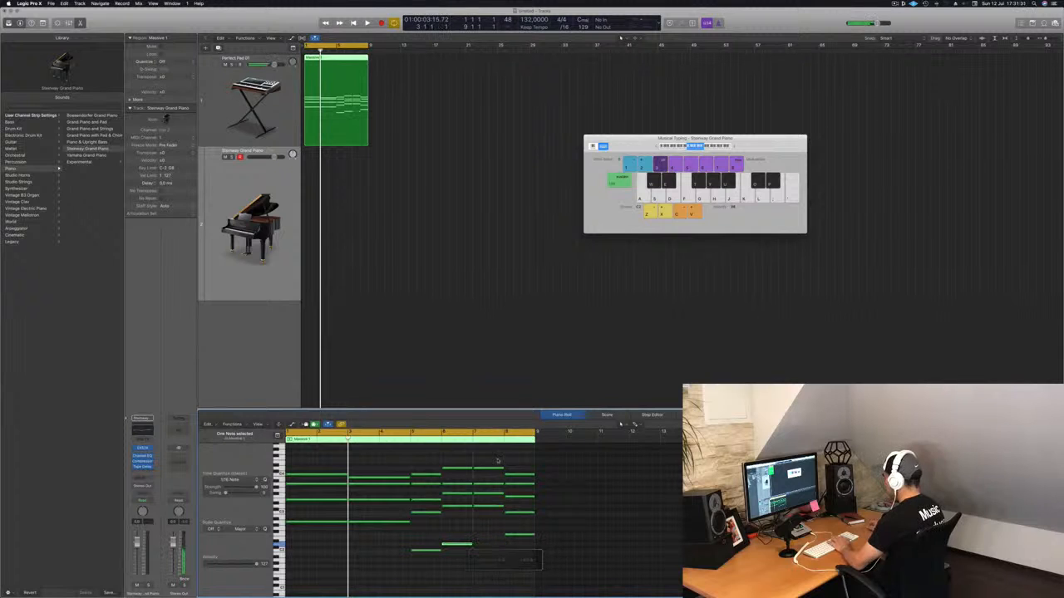
{"action": "left_click_drag", "start_coordinate": [505, 469], "coordinate": [522, 555]}
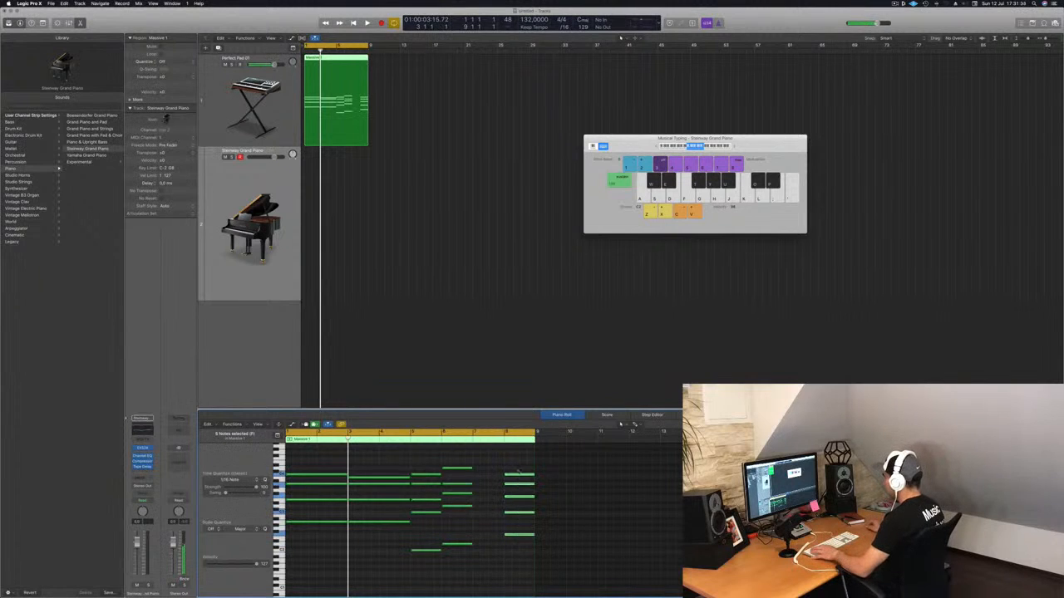
{"action": "mouse_move", "coordinate": [519, 475]}
{"action": "left_mouse_down"}
{"action": "mouse_move", "coordinate": [489, 479]}
{"action": "mouse_move", "coordinate": [532, 477]}
{"action": "left_mouse_up"}
Play back the revised chord progression and copy its region to about bar 27 on the same track
{"action": "key", "text": "space"}
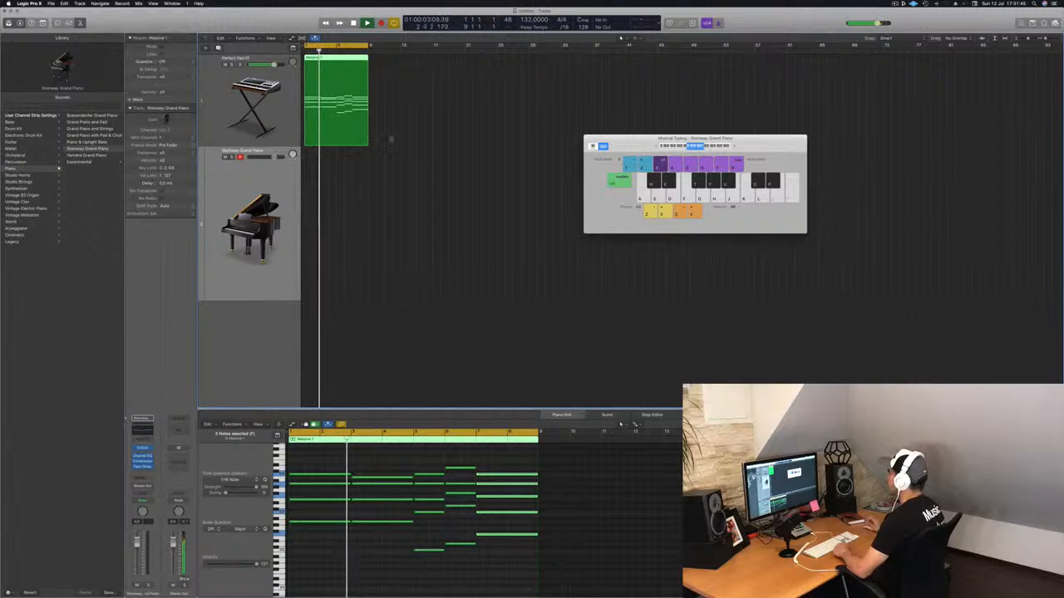
{"action": "left_click_drag", "start_coordinate": [646, 142], "coordinate": [693, 119]}
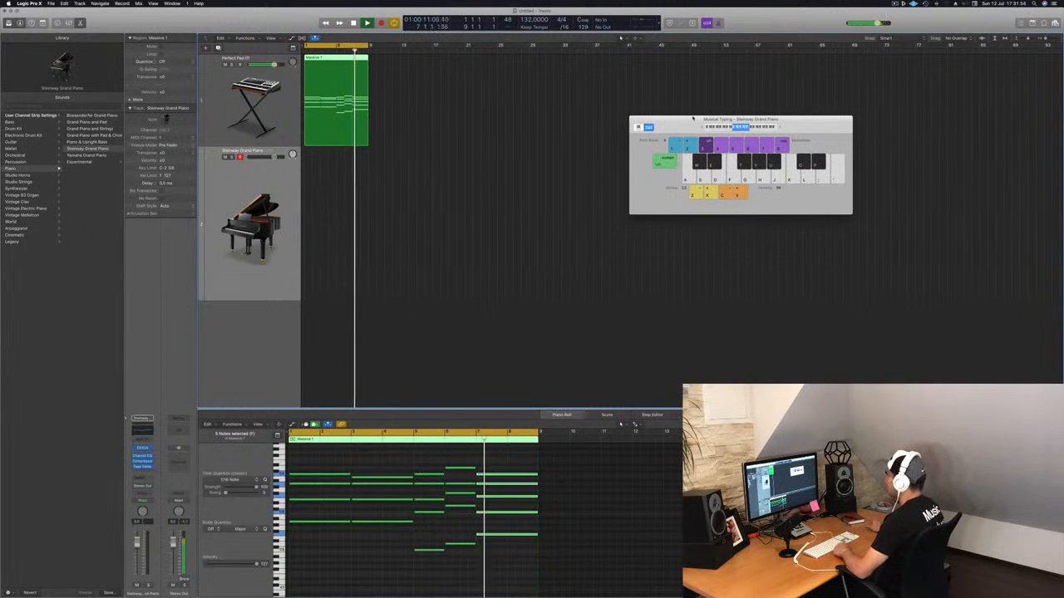
{"action": "left_click_drag", "start_coordinate": [693, 118], "coordinate": [701, 93]}
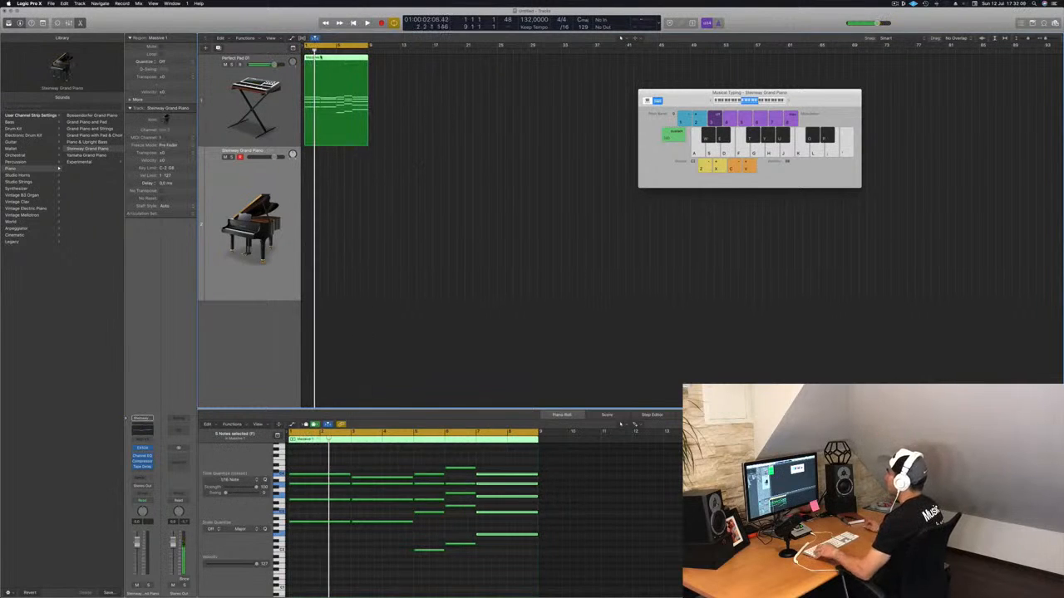
{"action": "left_click_drag", "start_coordinate": [325, 58], "coordinate": [534, 58]}
Switch the Perfect Pad 01 track's Alchemy sound to the Bold variation and lower the track's volume
{"action": "key", "text": "Up"}
{"action": "key", "text": "space"}
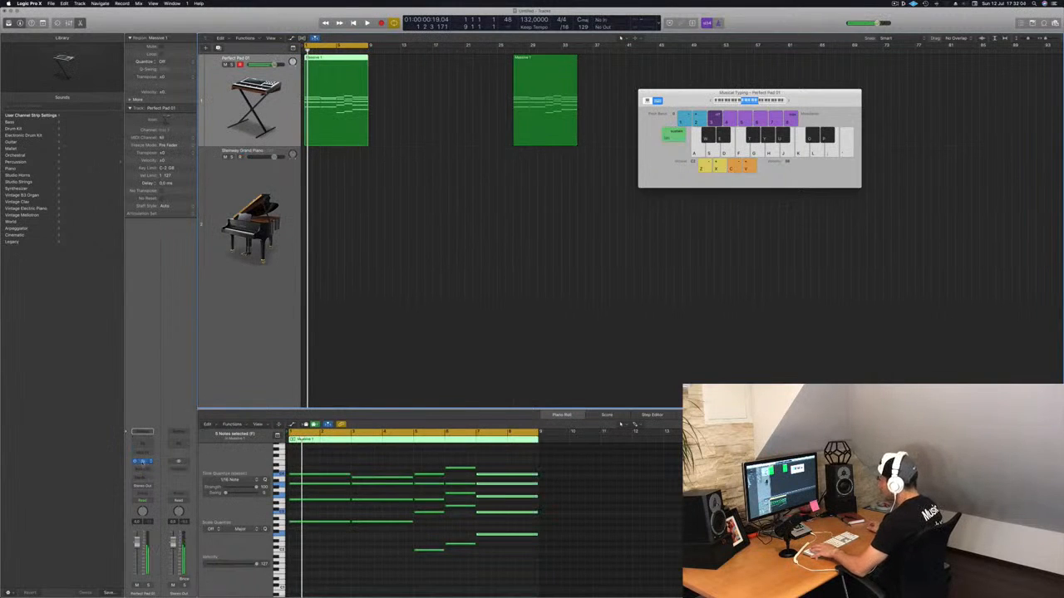
{"action": "left_click", "coordinate": [142, 462]}
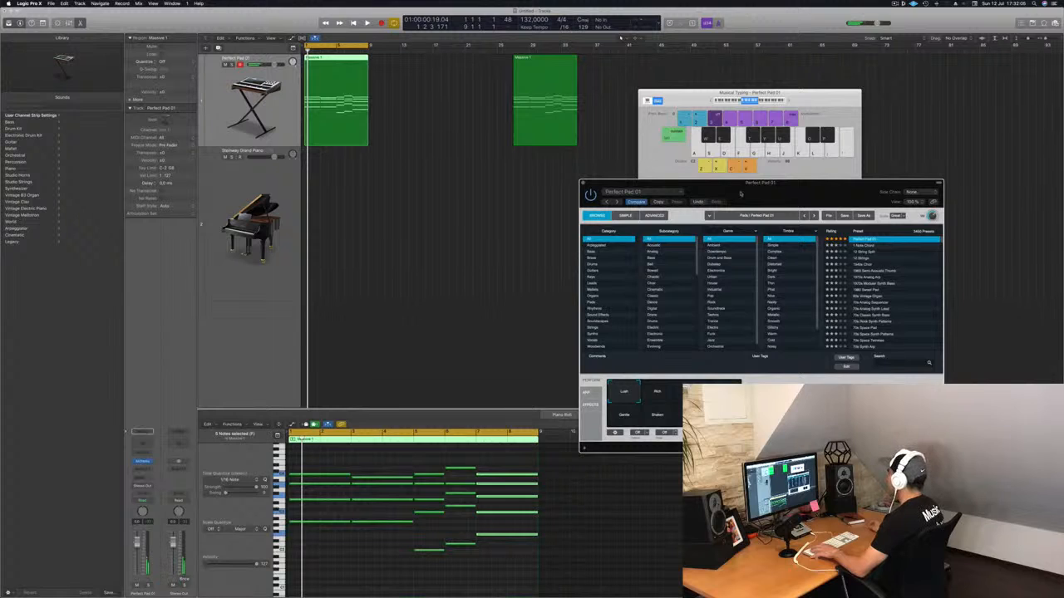
{"action": "left_click_drag", "start_coordinate": [740, 193], "coordinate": [551, 102]}
{"action": "key", "text": "space"}
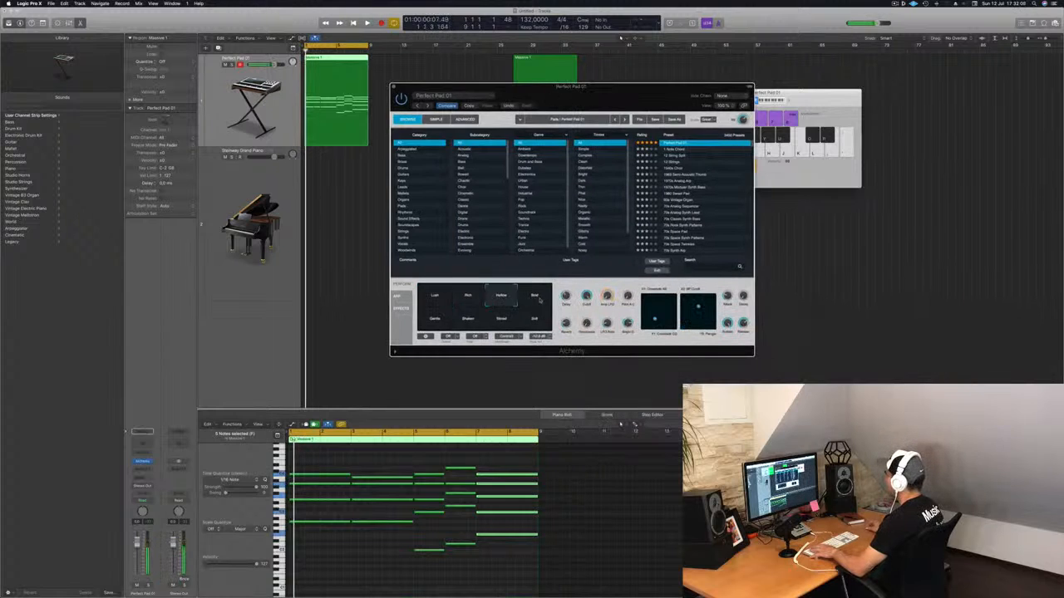
{"action": "left_click_drag", "start_coordinate": [630, 111], "coordinate": [755, 77]}
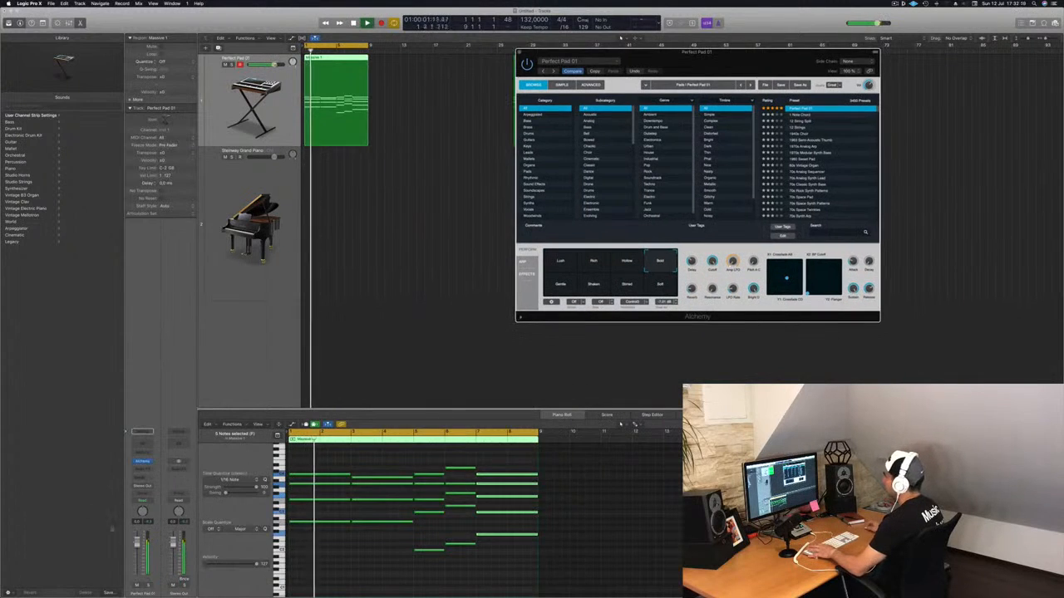
{"action": "left_click_drag", "start_coordinate": [138, 545], "coordinate": [138, 560]}
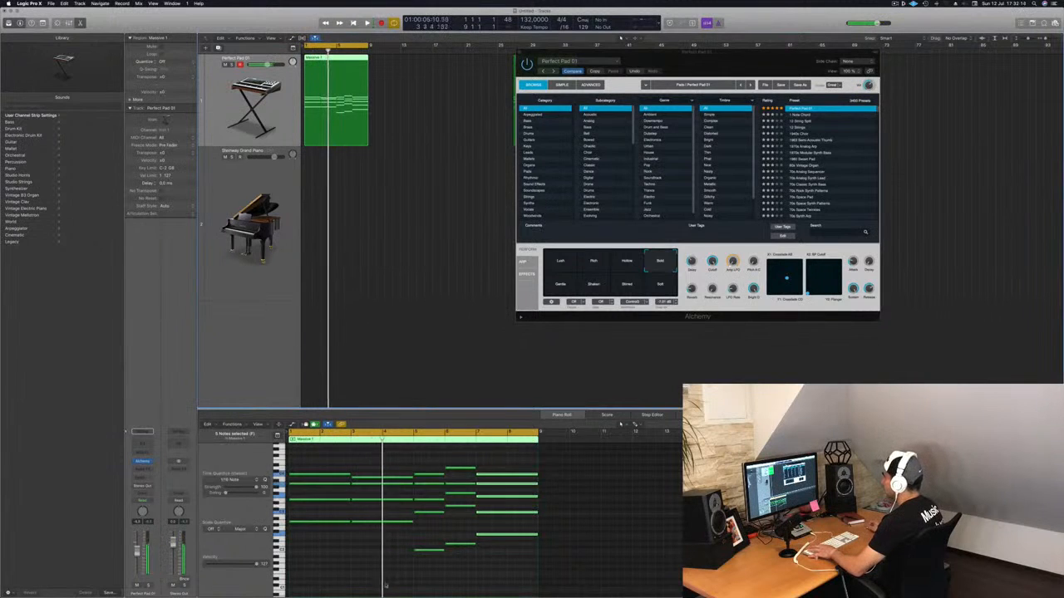
Try transposing all notes of the pad region down one octave
{"action": "left_click", "coordinate": [331, 575]}
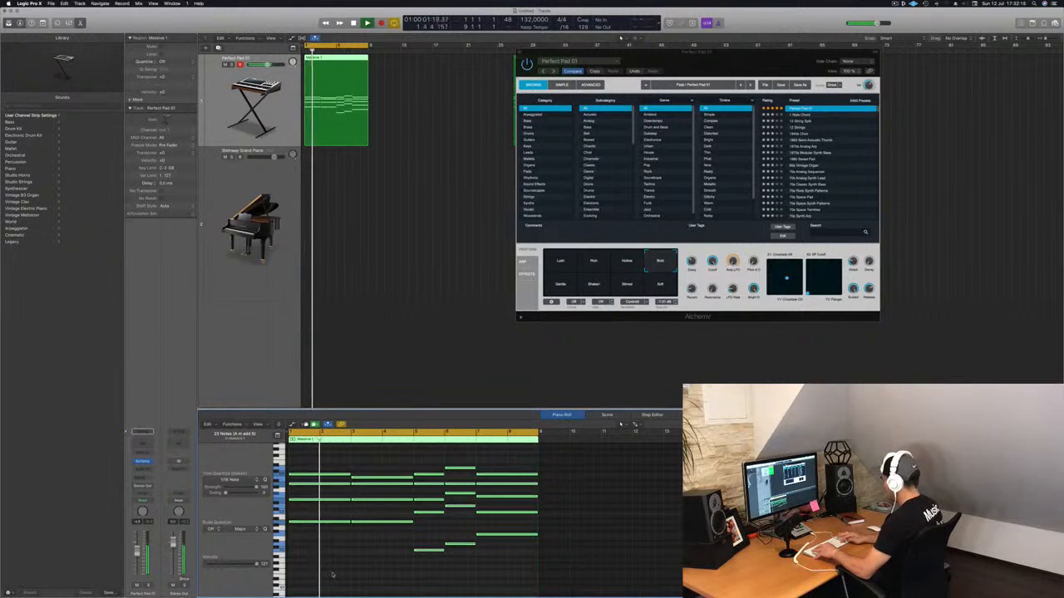
{"action": "scroll", "coordinate": [331, 575], "scroll_direction": "up", "scroll_amount": 3}
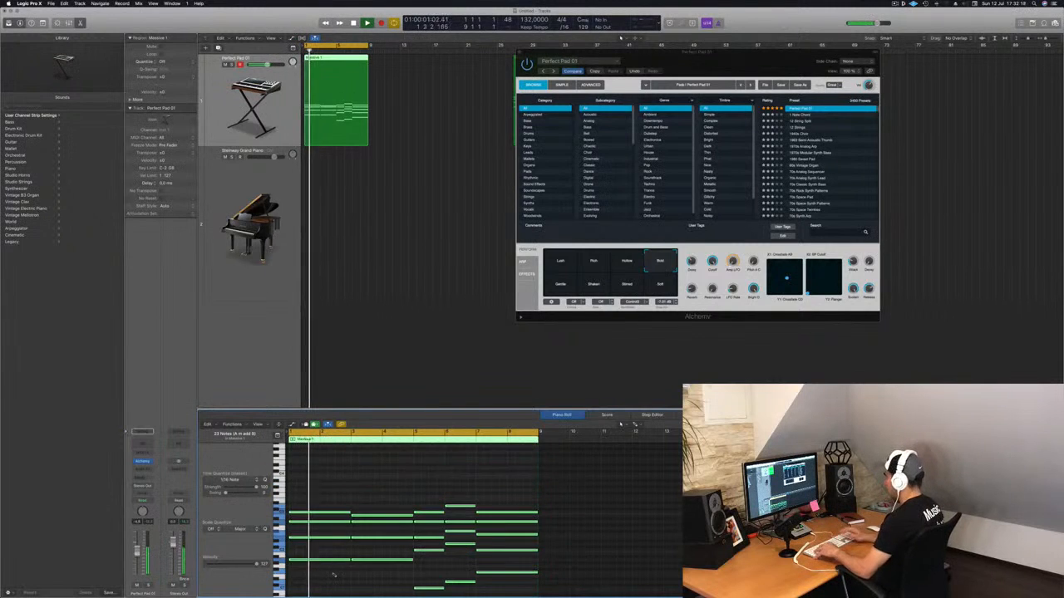
{"action": "left_click", "coordinate": [394, 257]}
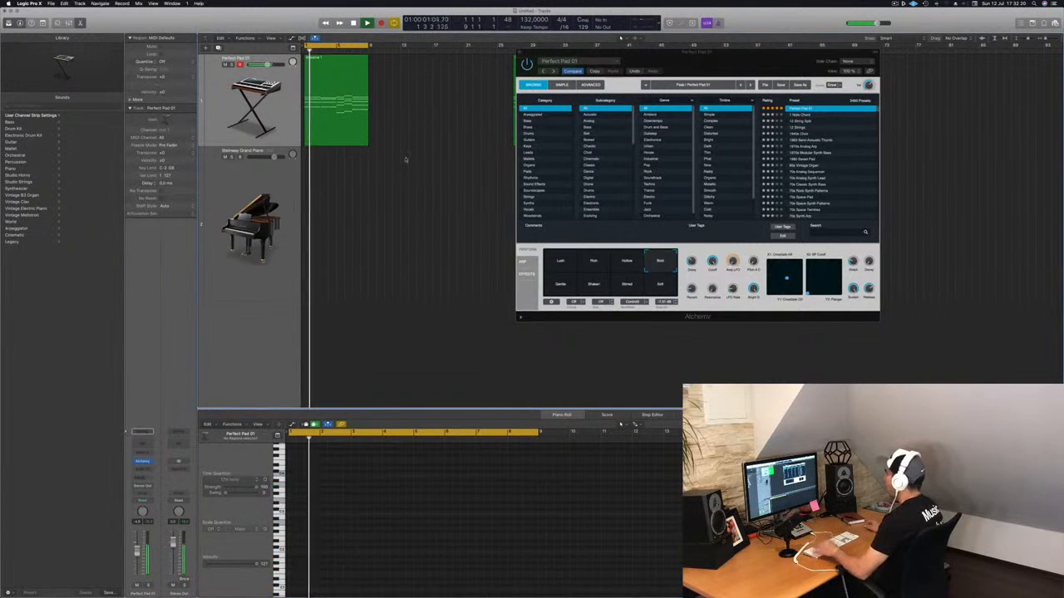
Duplicate the Perfect Pad 01 track as a new track with the same instrument settings
{"action": "left_click", "coordinate": [285, 174]}
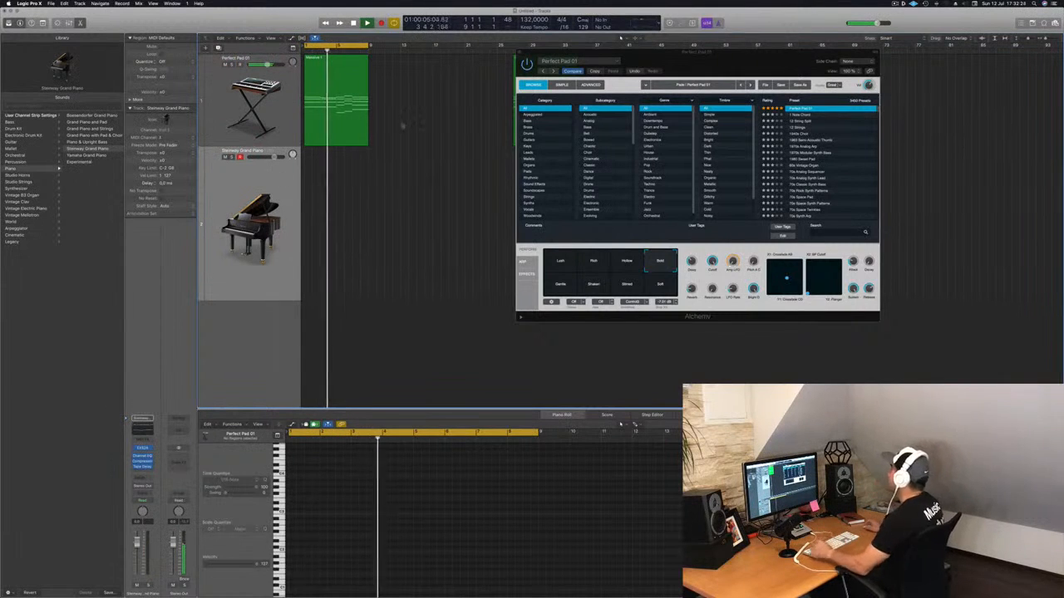
{"action": "left_click_drag", "start_coordinate": [582, 52], "coordinate": [579, 53]}
{"action": "key", "text": "Return"}
{"action": "key", "text": "Up"}
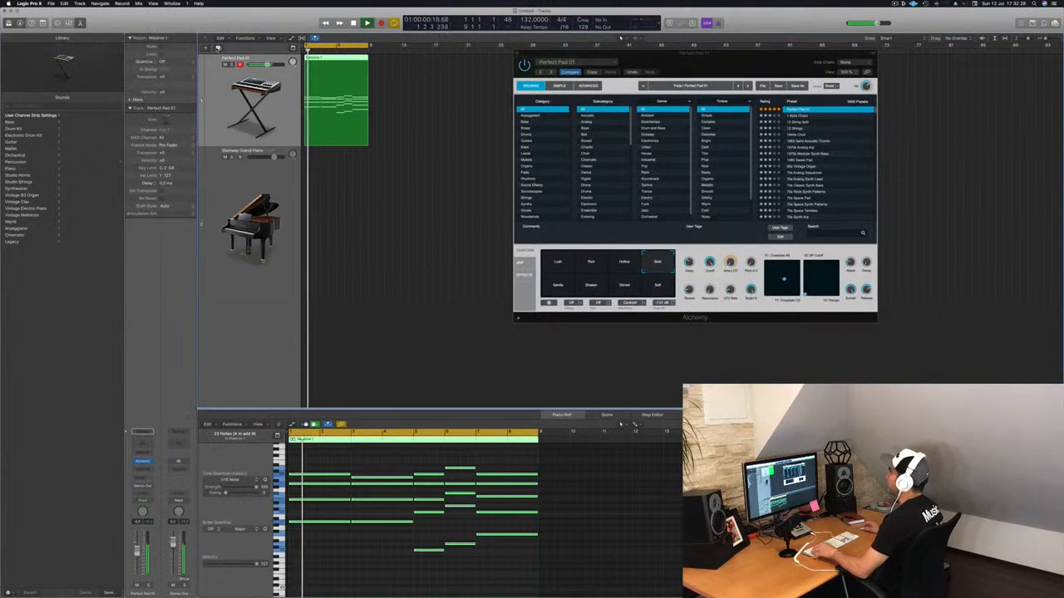
{"action": "key", "text": "super+d"}
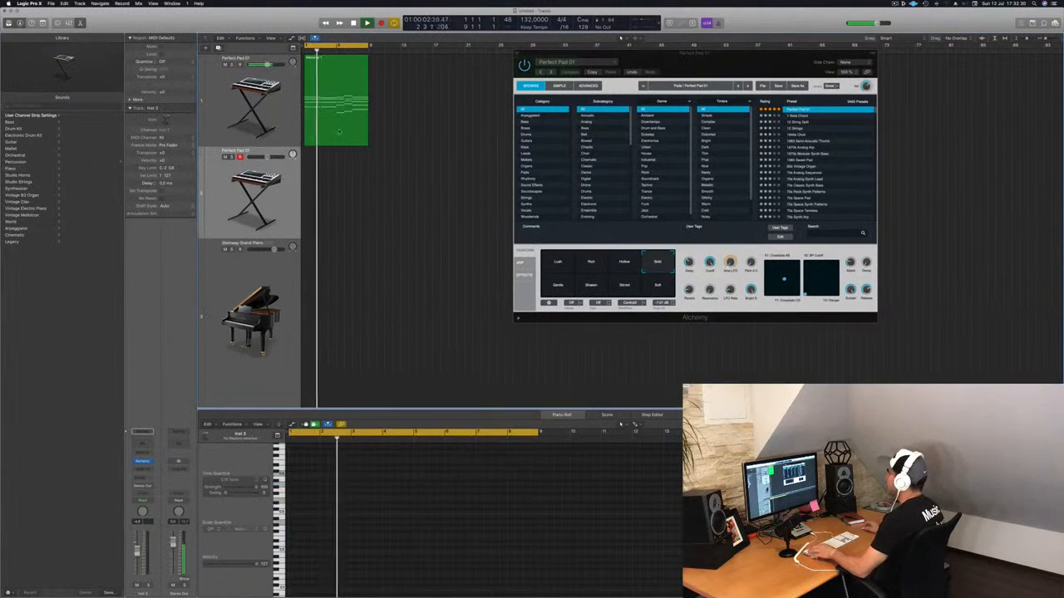
Copy the chord region onto the duplicated track and delete its upper notes, keeping only the lowest line
{"action": "left_click", "coordinate": [336, 131]}
{"action": "left_click_drag", "start_coordinate": [336, 131], "coordinate": [336, 225]}
{"action": "left_click_drag", "start_coordinate": [320, 453], "coordinate": [470, 517]}
{"action": "key", "text": "Delete"}
{"action": "left_click", "coordinate": [269, 206]}
{"action": "key", "text": "space"}
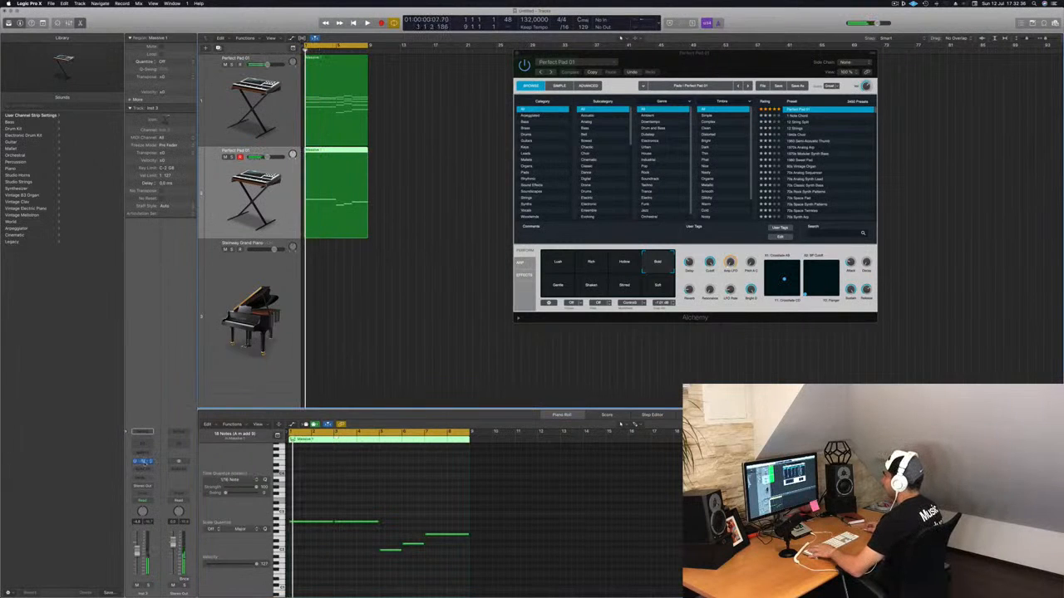
Open the duplicated track's Alchemy instrument and transpose all of its bass notes down one octave
{"action": "left_click", "coordinate": [143, 461]}
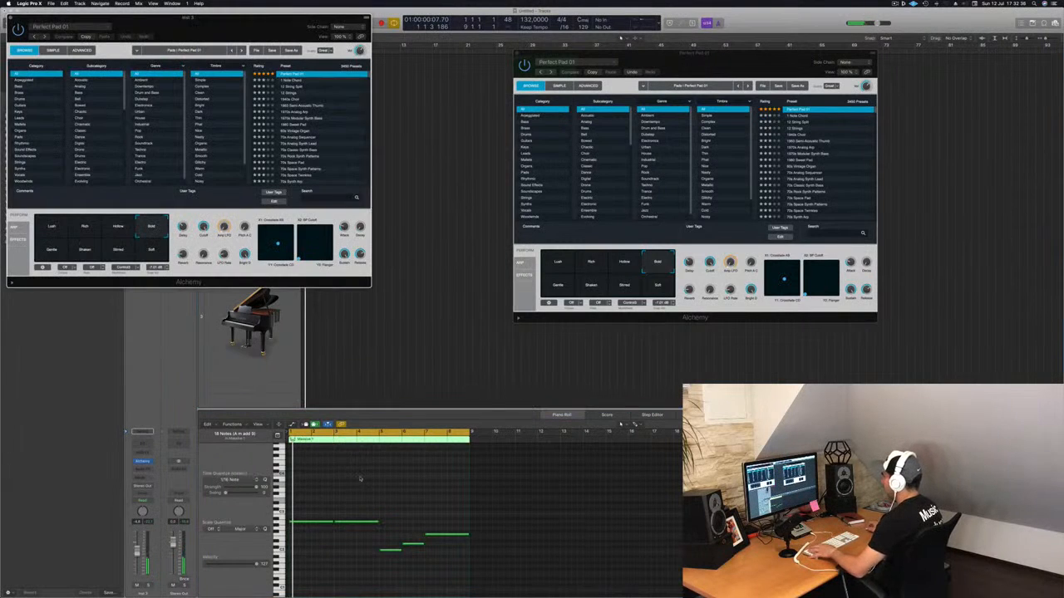
{"action": "left_click", "coordinate": [362, 478]}
{"action": "key", "text": "super+a"}
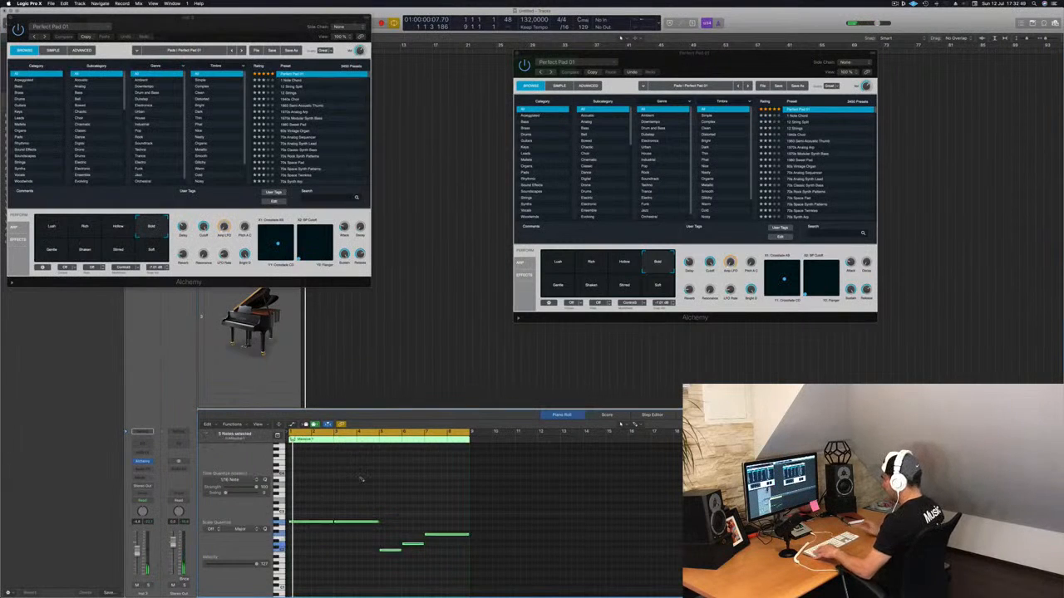
{"action": "key", "text": "alt+shift+Down"}
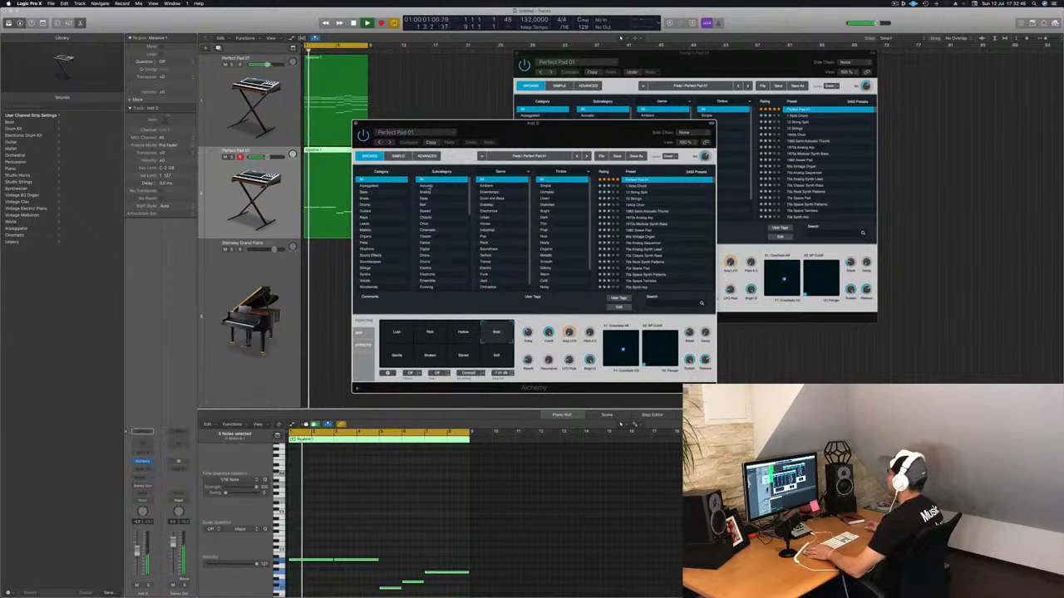
Filter the Alchemy presets to category Bass and genre Ambient, try Aquifer Blockage and Backlash, and load Bass Patterns
{"action": "left_click", "coordinate": [366, 192]}
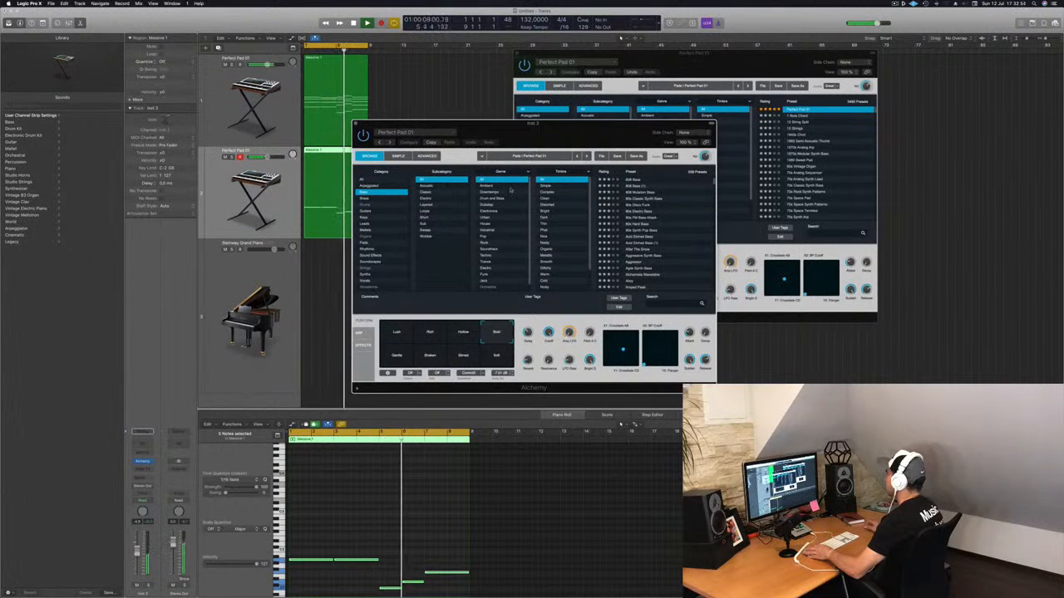
{"action": "left_click", "coordinate": [490, 186]}
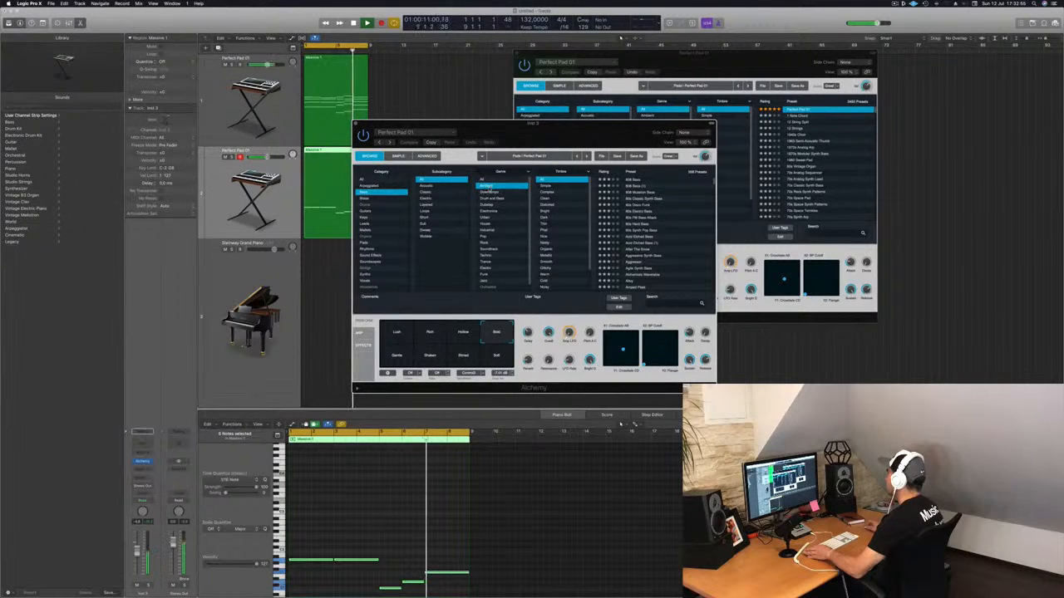
{"action": "left_click", "coordinate": [657, 199]}
{"action": "left_click_drag", "start_coordinate": [608, 135], "coordinate": [632, 131]}
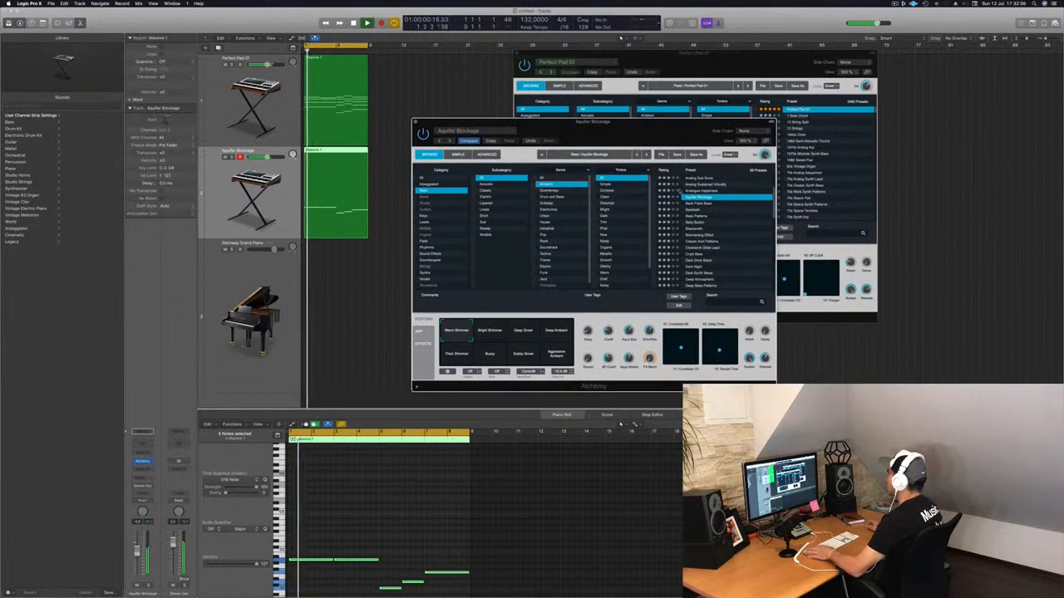
{"action": "left_click", "coordinate": [700, 210]}
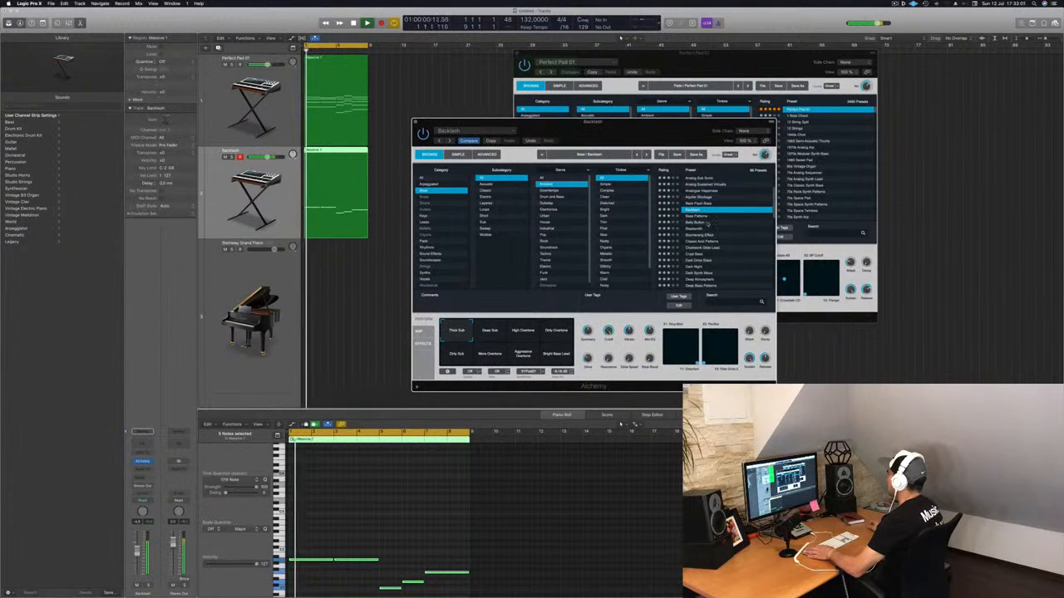
{"action": "left_click", "coordinate": [701, 216]}
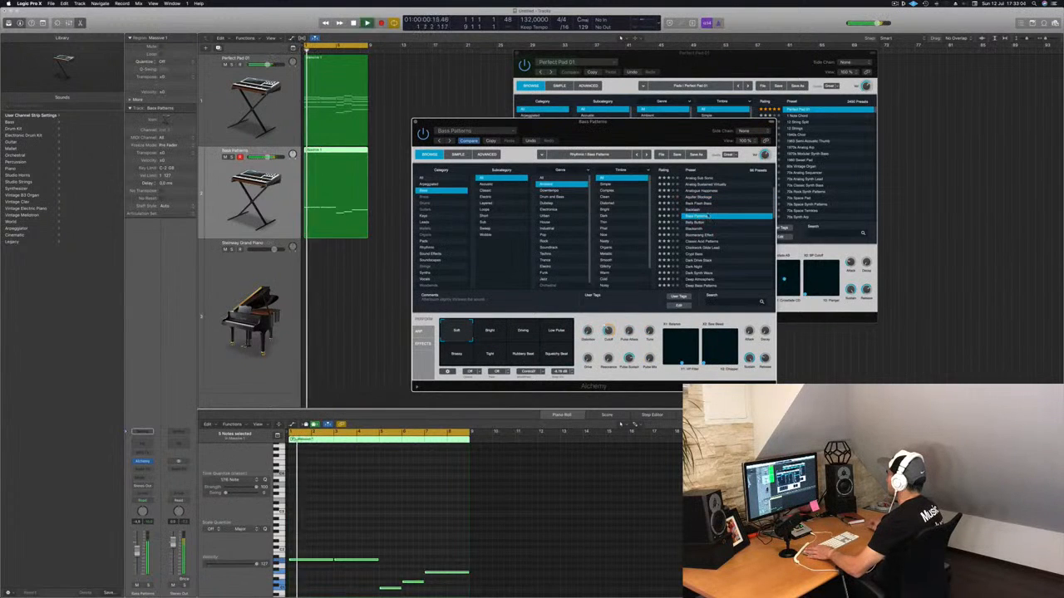
Audition the Bright, Driving and Low Pulse variations of Bass Patterns during playback and select Tight
{"action": "left_click_drag", "start_coordinate": [685, 131], "coordinate": [687, 102]}
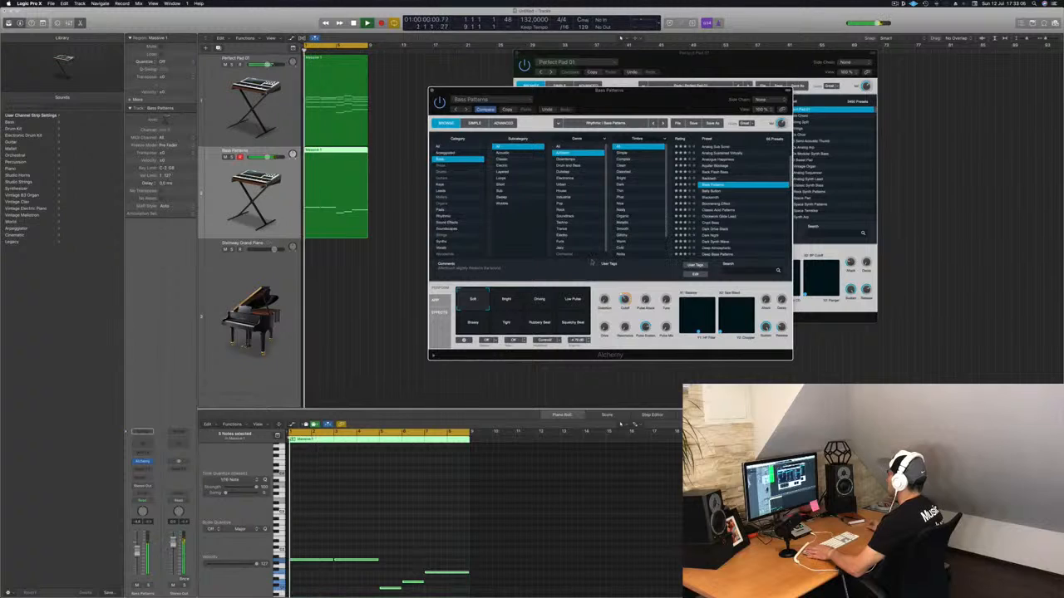
{"action": "left_click", "coordinate": [505, 302]}
{"action": "left_click", "coordinate": [549, 306]}
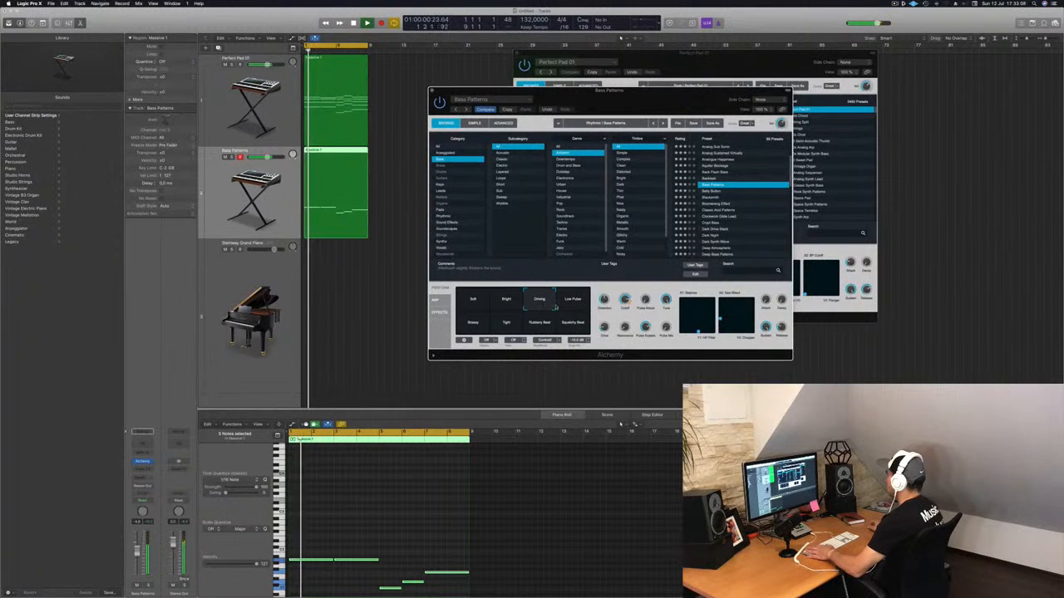
{"action": "left_click_drag", "start_coordinate": [634, 98], "coordinate": [746, 85]}
{"action": "key", "text": "space"}
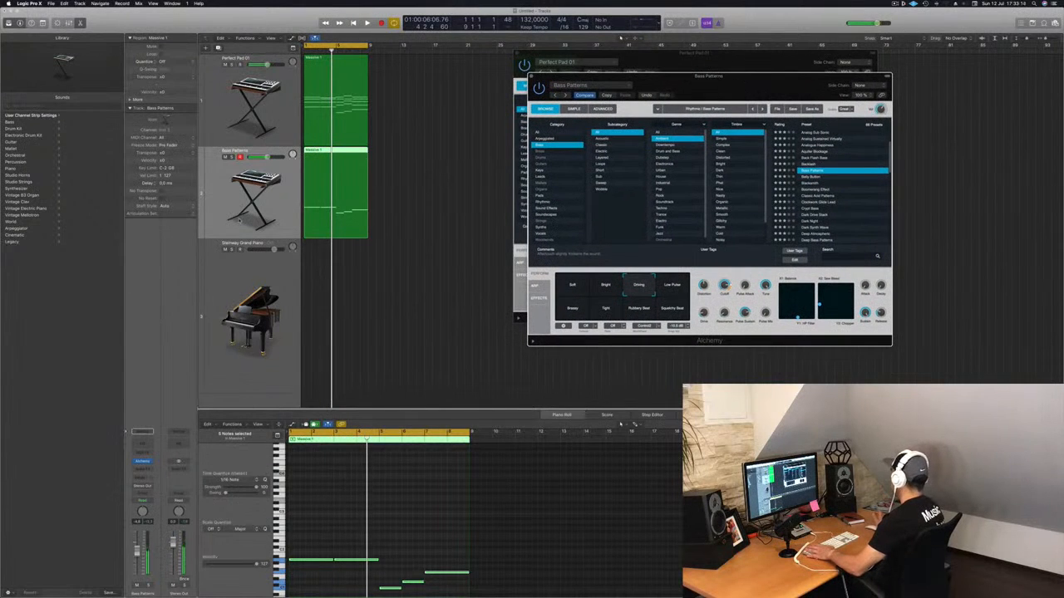
{"action": "left_click", "coordinate": [668, 288]}
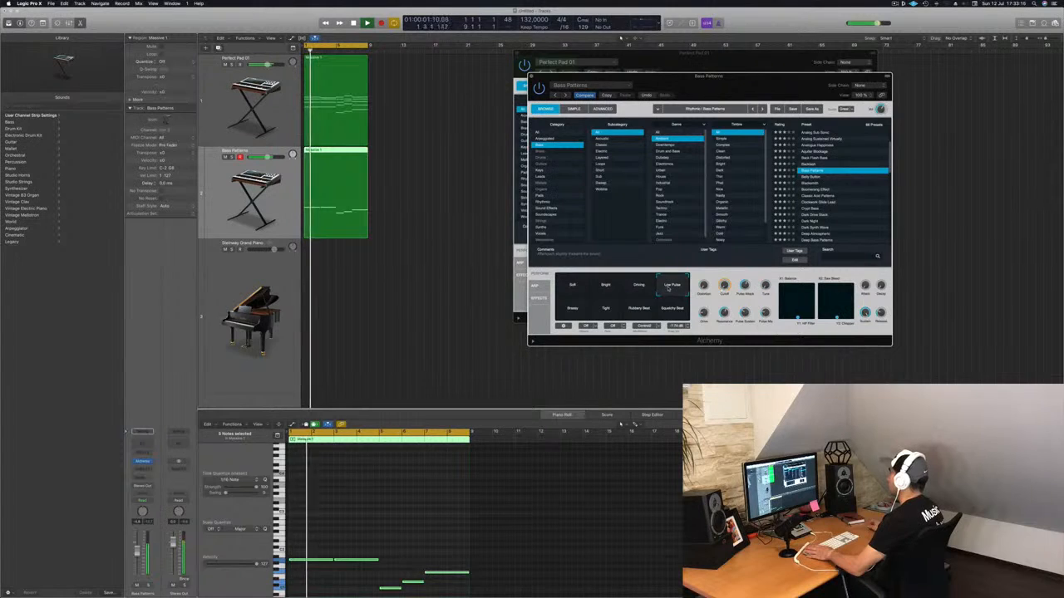
{"action": "left_click", "coordinate": [606, 308]}
{"action": "key", "text": "space"}
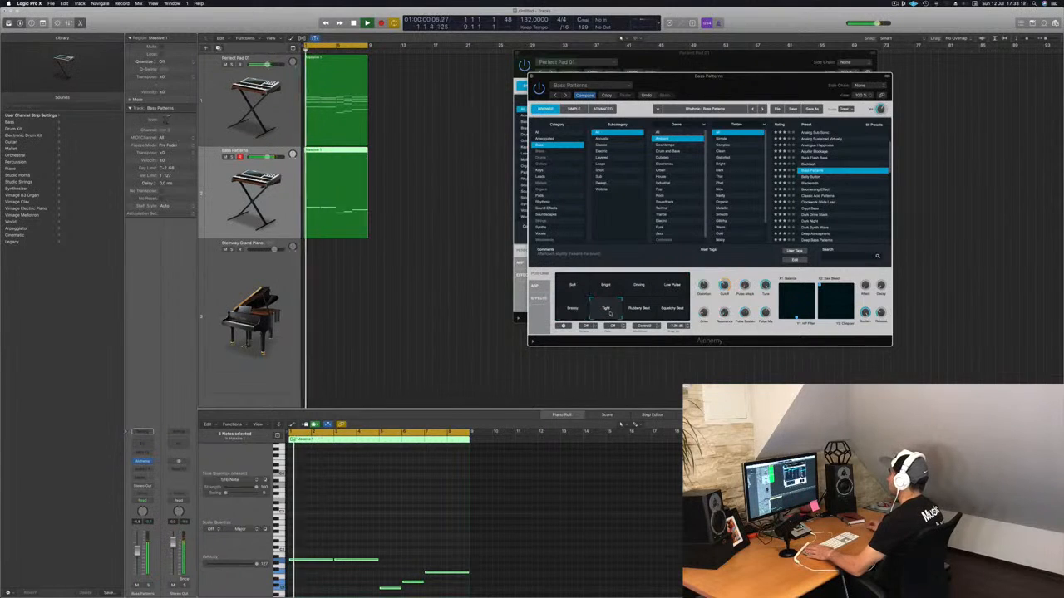
Audition the Rubbery Beat and Squelchy Beat variations of Bass Patterns against Tight during playback and select Driving
{"action": "left_click", "coordinate": [640, 313]}
{"action": "left_click", "coordinate": [676, 313]}
{"action": "key", "text": "space"}
{"action": "left_click", "coordinate": [606, 313]}
{"action": "key", "text": "space"}
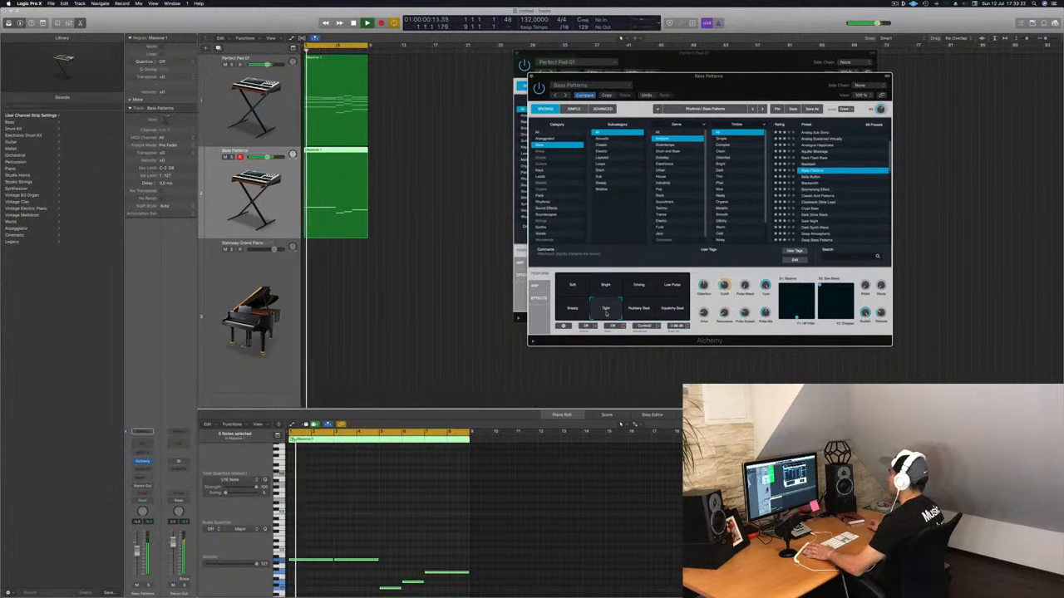
{"action": "left_click_drag", "start_coordinate": [607, 314], "coordinate": [635, 293]}
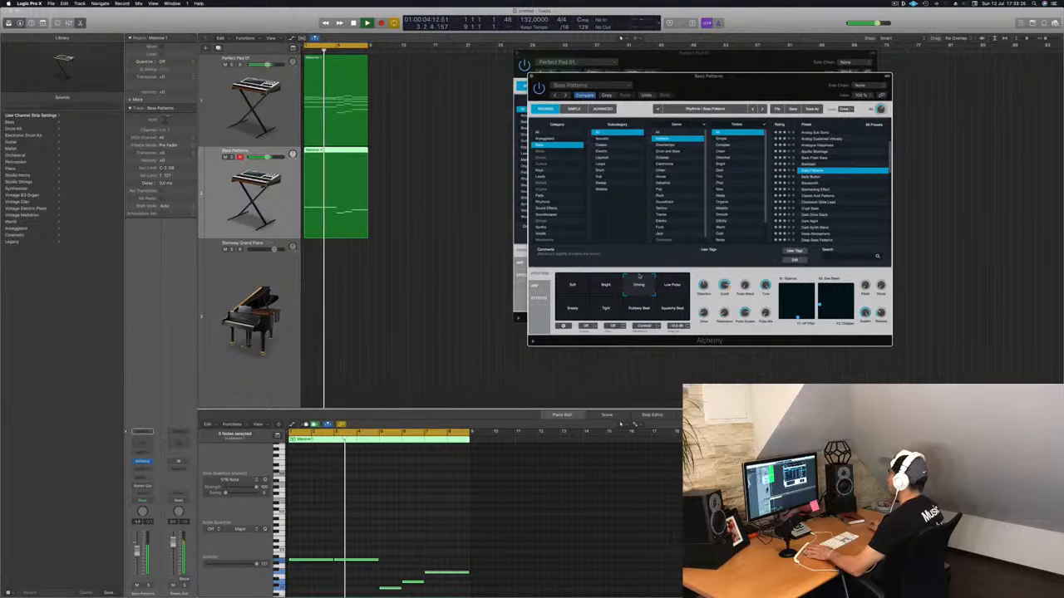
Close the Alchemy windows and play the pad and bass tracks together from the start
{"action": "key", "text": "super+w"}
{"action": "left_click_drag", "start_coordinate": [699, 61], "coordinate": [641, 132]}
{"action": "left_click", "coordinate": [463, 125]}
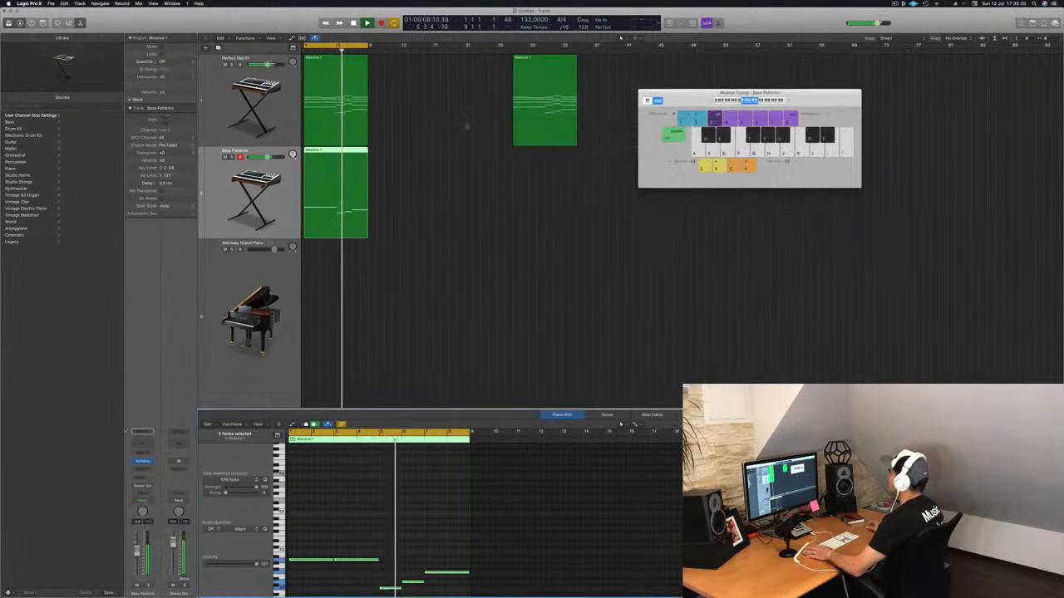
{"action": "key", "text": "Return"}
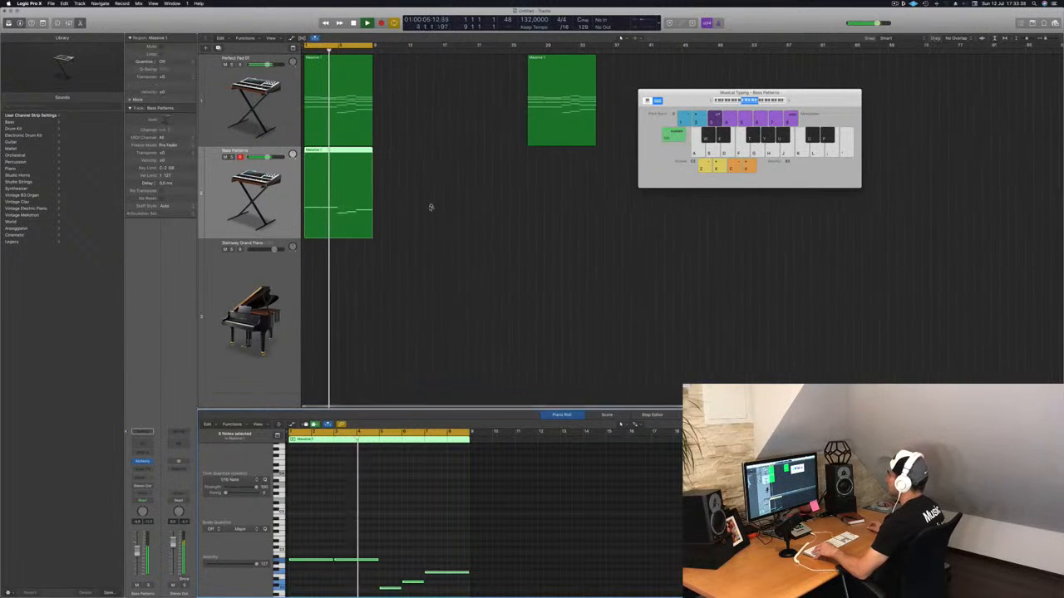
Solo the Perfect Pad 01 track during playback, then unsolo it to compare the sound with and without the bass
{"action": "left_click", "coordinate": [232, 65]}
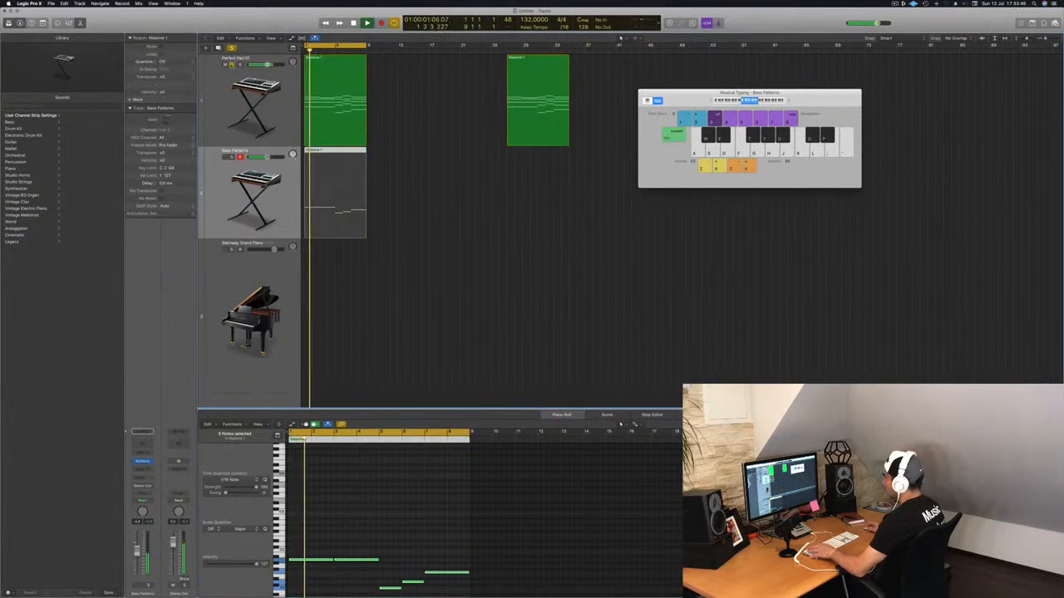
{"action": "left_click", "coordinate": [230, 68]}
{"action": "key", "text": "space"}
{"action": "key", "text": "space"}
{"action": "left_click", "coordinate": [231, 66]}
{"action": "key", "text": "space"}
{"action": "key", "text": "space"}
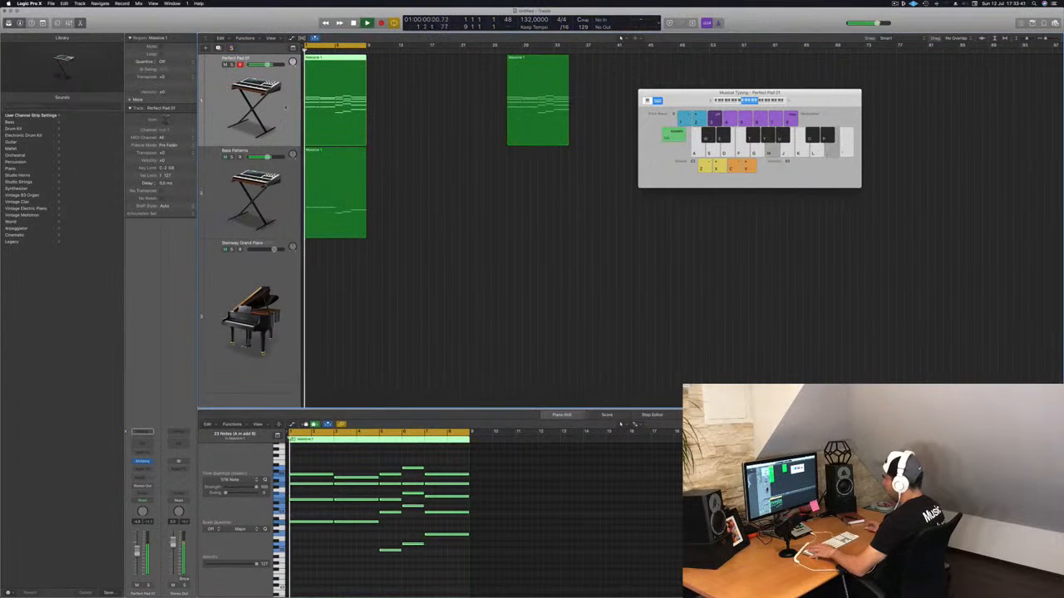
Show the mixer, close the Musical Typing keyboard and play both tracks from the beginning
{"action": "key", "text": "x"}
{"action": "left_click", "coordinate": [460, 311]}
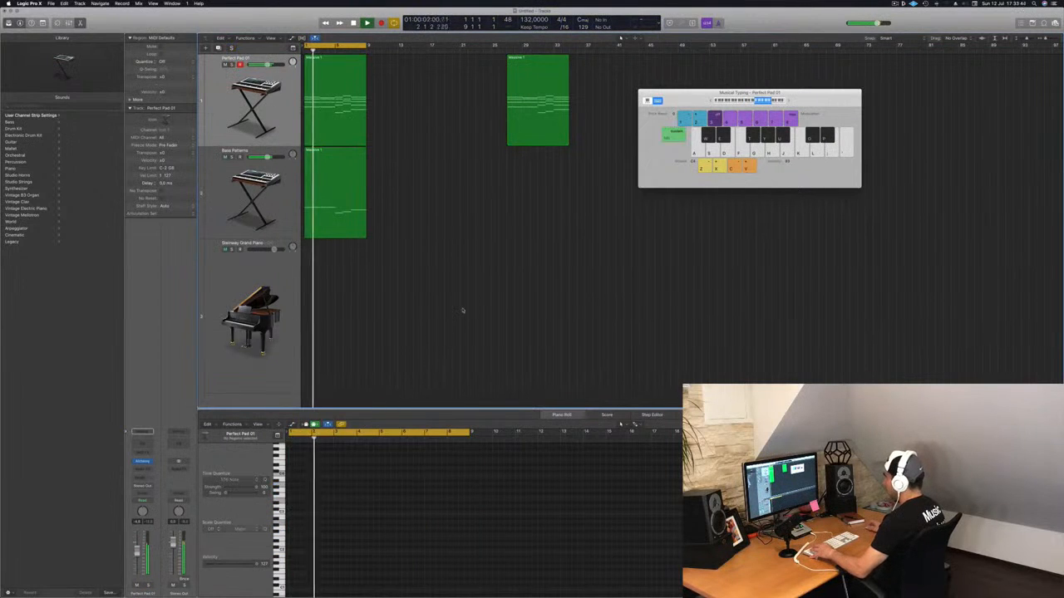
{"action": "key", "text": "super+k"}
{"action": "key", "text": "x"}
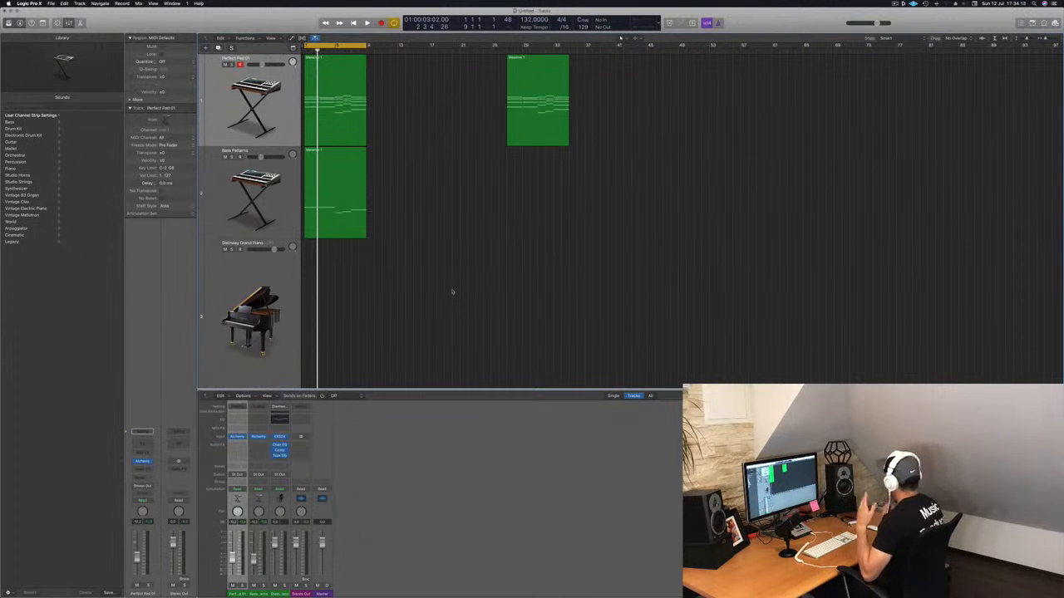
{"action": "key", "text": "Return"}
{"action": "key", "text": "space"}
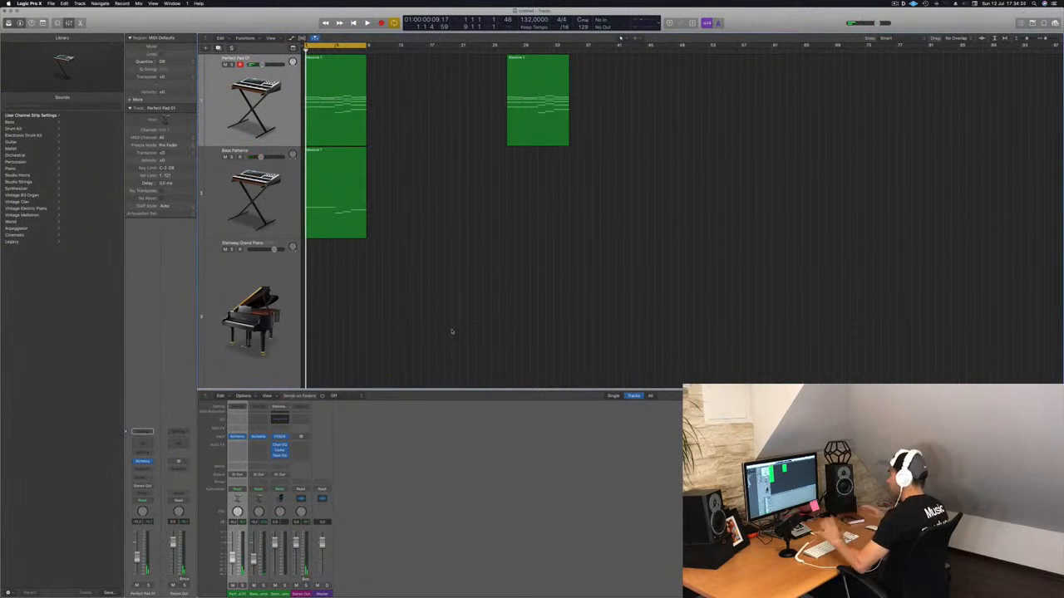
{"action": "key", "text": "space"}
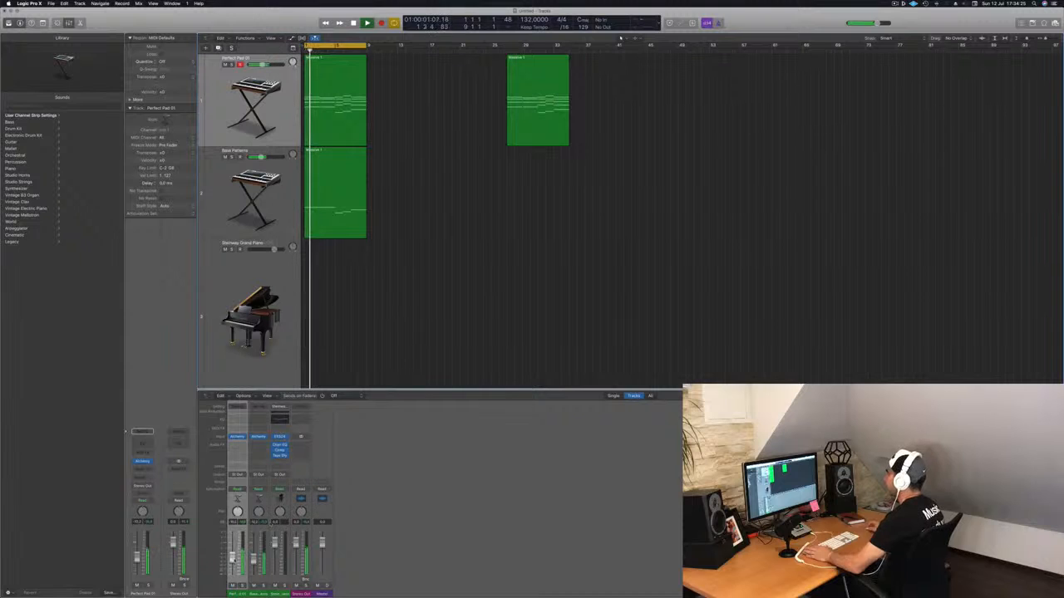
Open the Alchemy windows of the pad and bass tracks and move them clear of the regions
{"action": "key", "text": "Right"}
{"action": "key", "text": "v"}
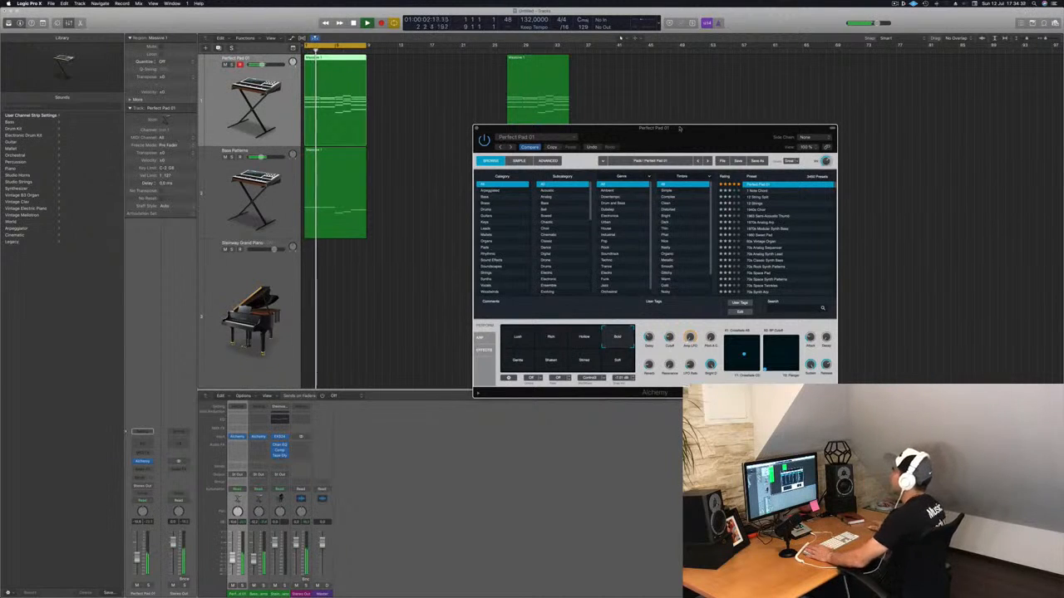
{"action": "left_click", "coordinate": [227, 197]}
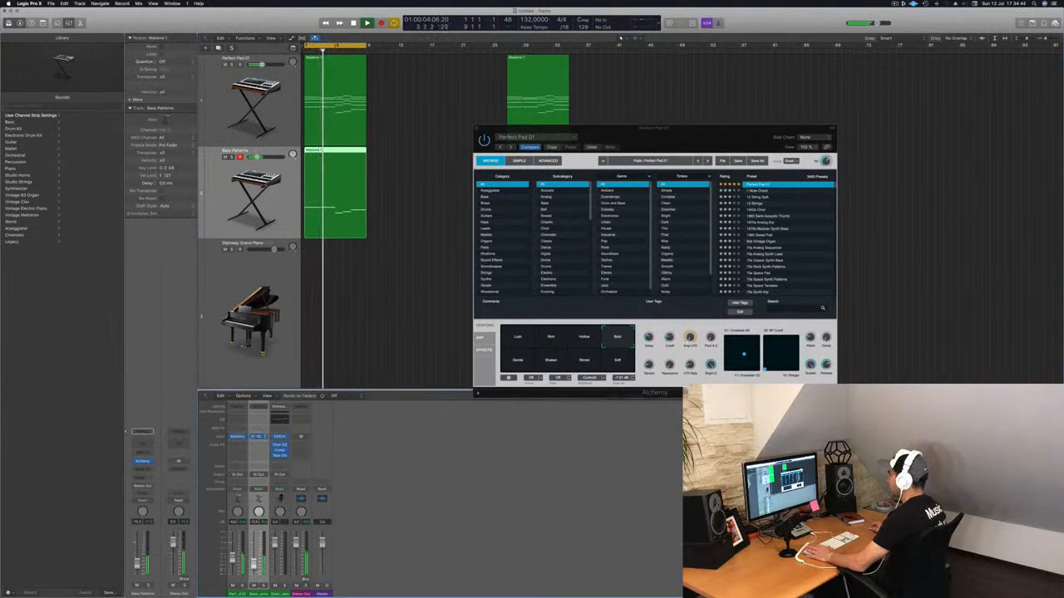
{"action": "left_click", "coordinate": [259, 437]}
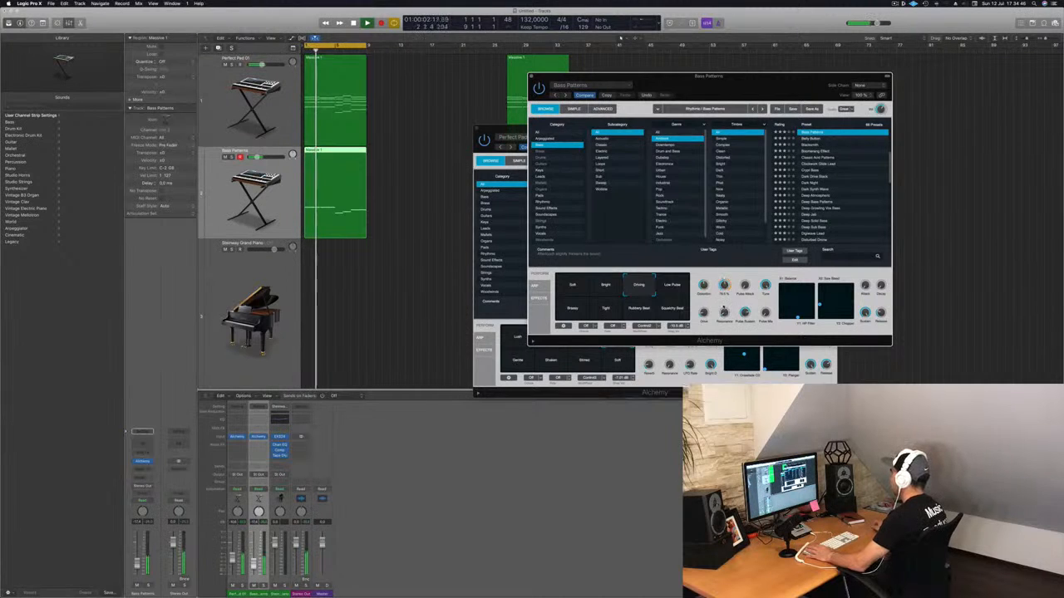
{"action": "left_click_drag", "start_coordinate": [719, 97], "coordinate": [782, 107]}
{"action": "left_click_drag", "start_coordinate": [498, 136], "coordinate": [710, 130]}
{"action": "left_click_drag", "start_coordinate": [681, 89], "coordinate": [738, 87]}
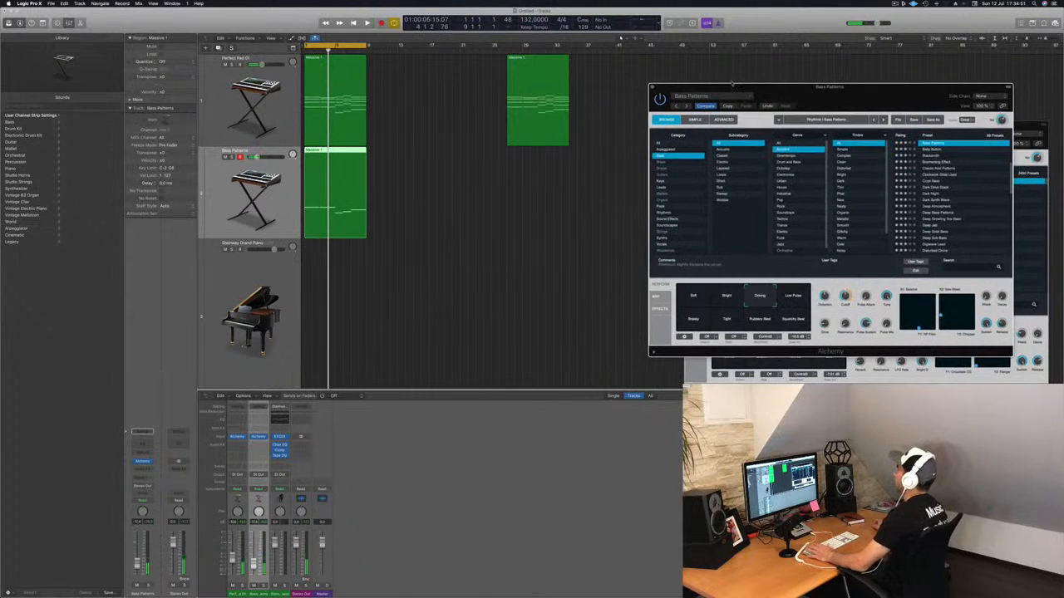
Display the secondary ruler in the Tracks area and move the Bass Patterns window lower
{"action": "key", "text": "super+Left"}
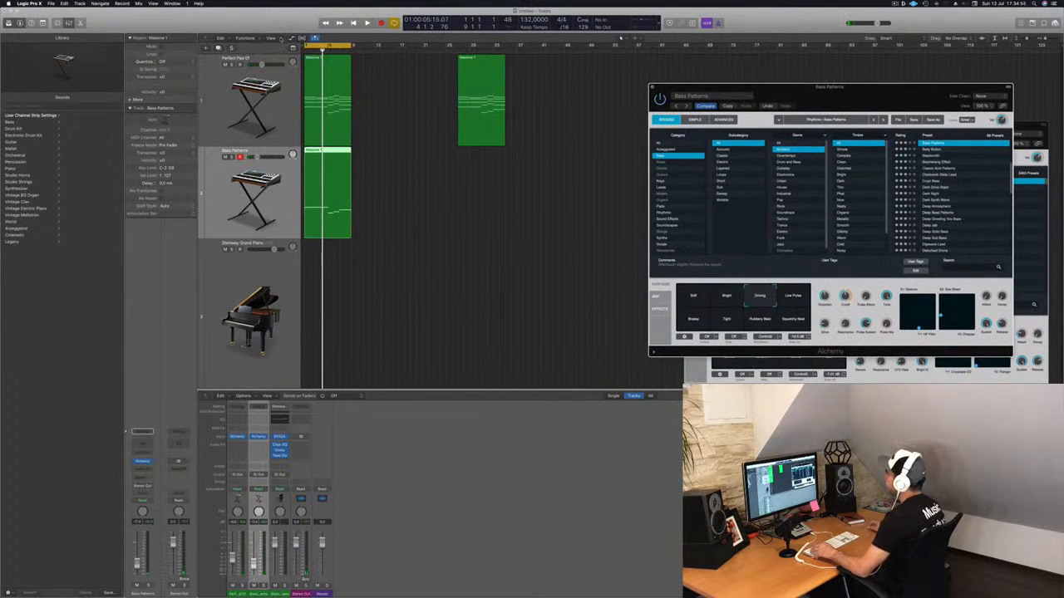
{"action": "left_click", "coordinate": [281, 39]}
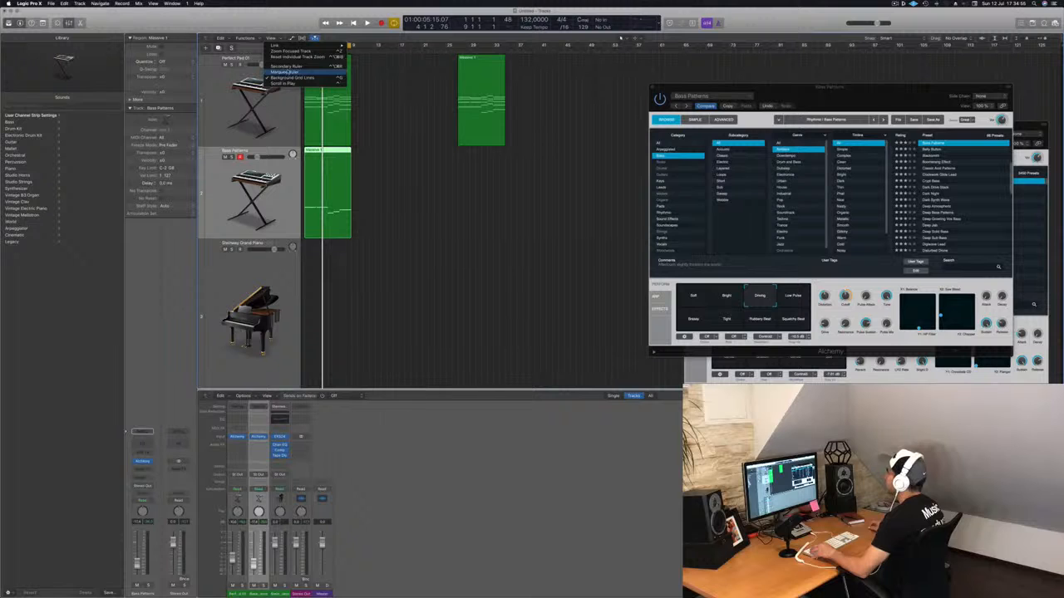
{"action": "left_click", "coordinate": [281, 73]}
{"action": "left_click_drag", "start_coordinate": [780, 98], "coordinate": [614, 253]}
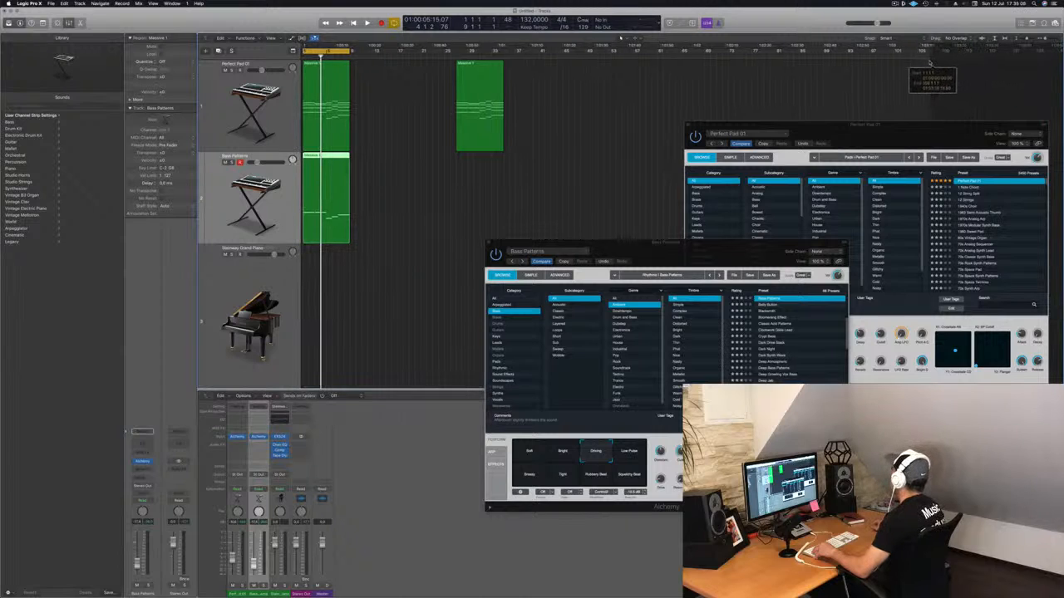
Move the spare pad region far along the timeline, away from the opening regions
{"action": "left_click", "coordinate": [405, 129]}
{"action": "key", "text": "space"}
{"action": "left_click_drag", "start_coordinate": [482, 125], "coordinate": [890, 125]}
{"action": "scroll", "coordinate": [536, 137], "scroll_direction": "left", "scroll_amount": 3}
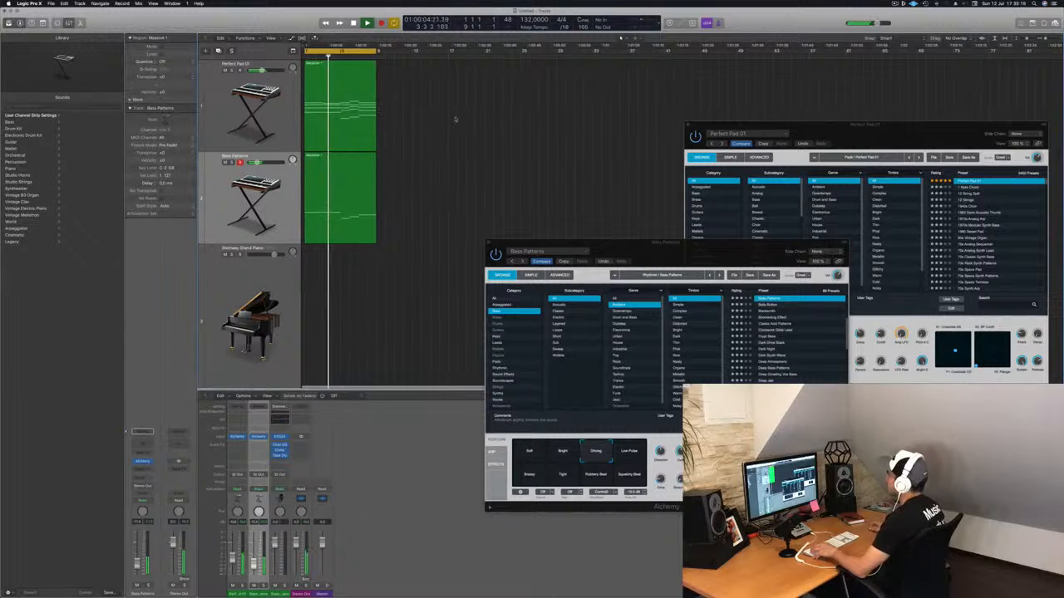
Copy the pad and bass regions so that the duplicates start directly after the originals at bar 9
{"action": "left_click", "coordinate": [336, 156]}
{"action": "key", "text": "space"}
{"action": "key", "text": "space"}
{"action": "key", "text": "space"}
{"action": "left_click_drag", "start_coordinate": [387, 193], "coordinate": [343, 118]}
{"action": "left_click_drag", "start_coordinate": [338, 64], "coordinate": [411, 72]}
Delete the first bass region to hear the pad alone, then copy the second bass region back to bar 1
{"action": "left_click", "coordinate": [354, 187]}
{"action": "key", "text": "space"}
{"action": "key", "text": "Delete"}
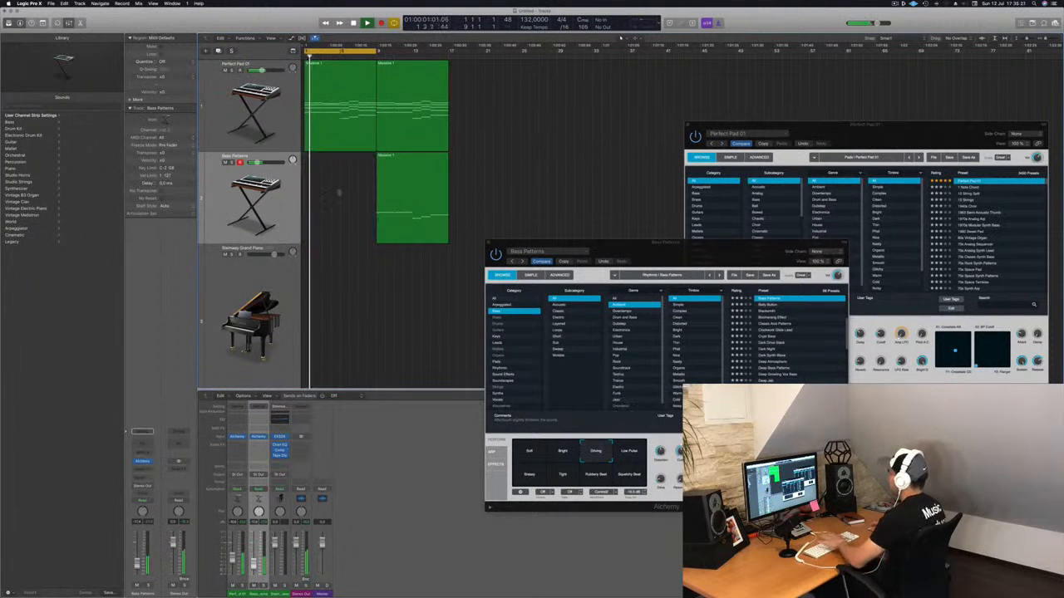
{"action": "left_click_drag", "start_coordinate": [402, 198], "coordinate": [327, 196]}
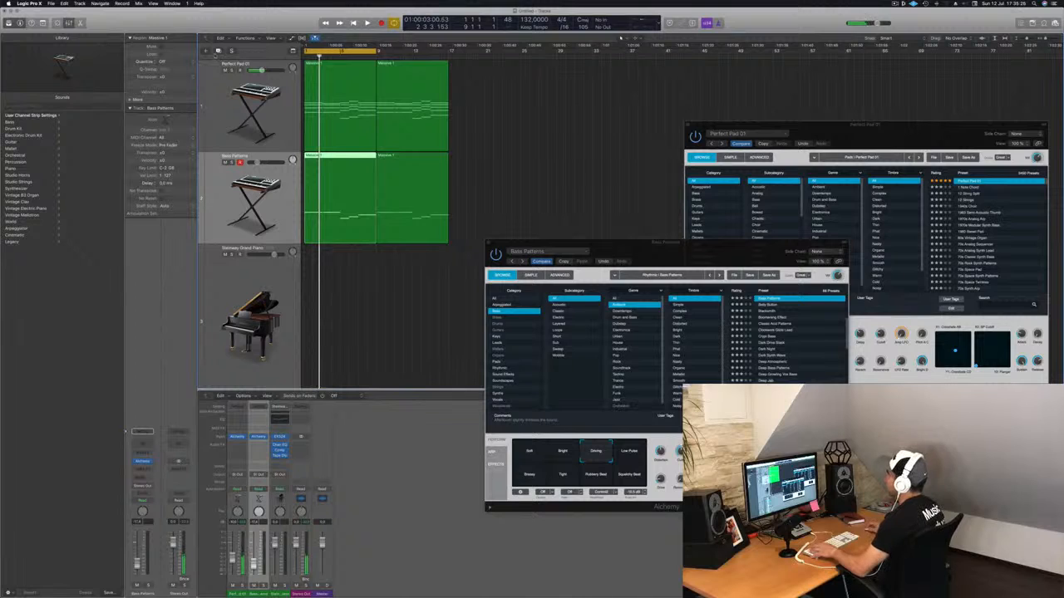
Duplicate the Bass Patterns track and move the first bass region onto the new track for playback
{"action": "key", "text": "super+d"}
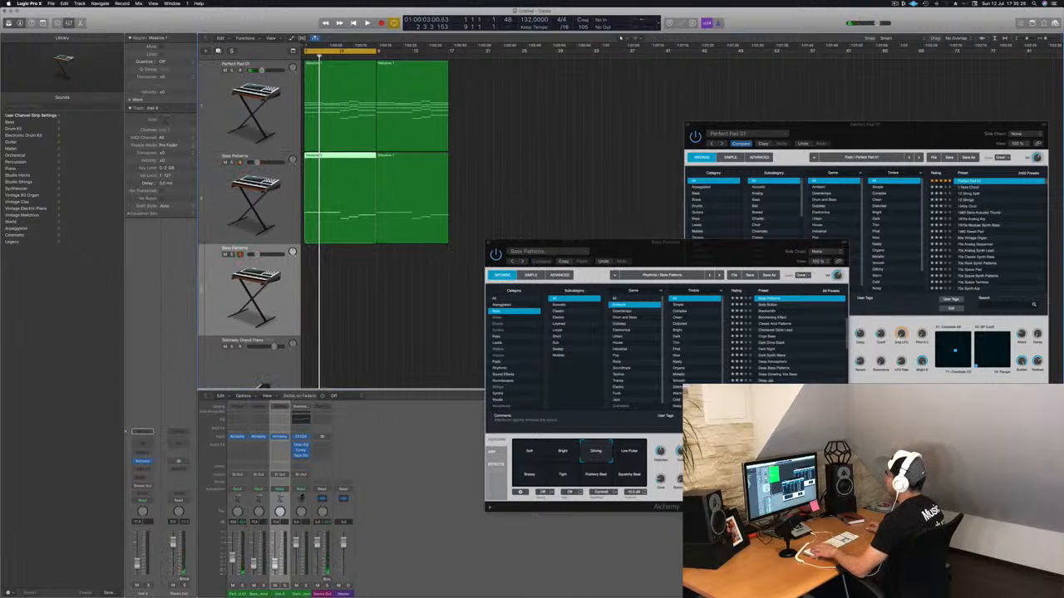
{"action": "left_click_drag", "start_coordinate": [351, 171], "coordinate": [351, 264]}
{"action": "key", "text": "space"}
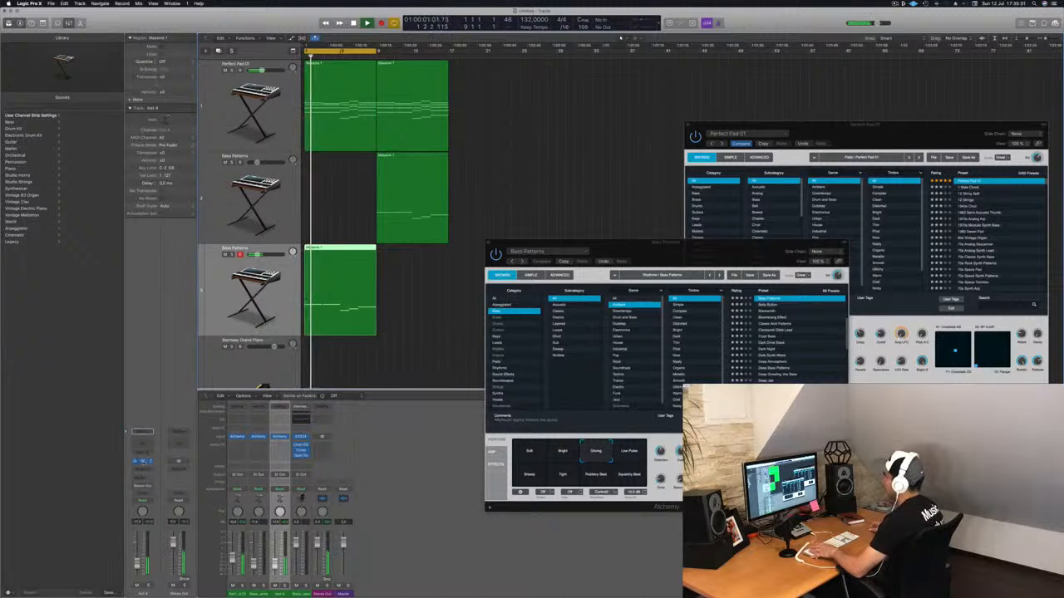
Open the new track's Alchemy instrument, try the presets Belly Button and Blacksmith, and load Classic Acid Patterns
{"action": "left_click", "coordinate": [143, 462]}
{"action": "left_click_drag", "start_coordinate": [205, 21], "coordinate": [598, 88]}
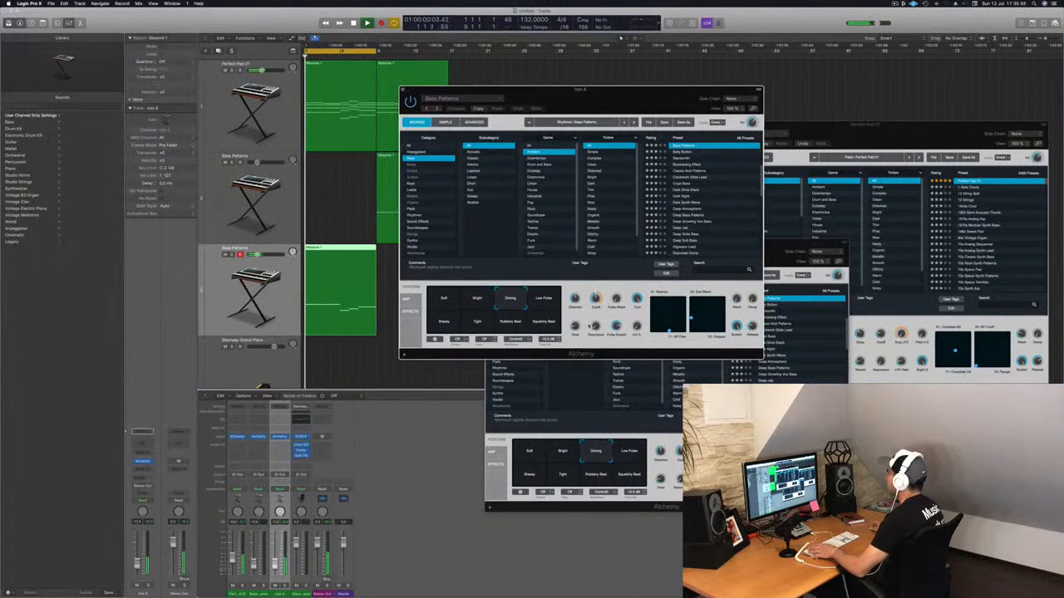
{"action": "left_click", "coordinate": [681, 152]}
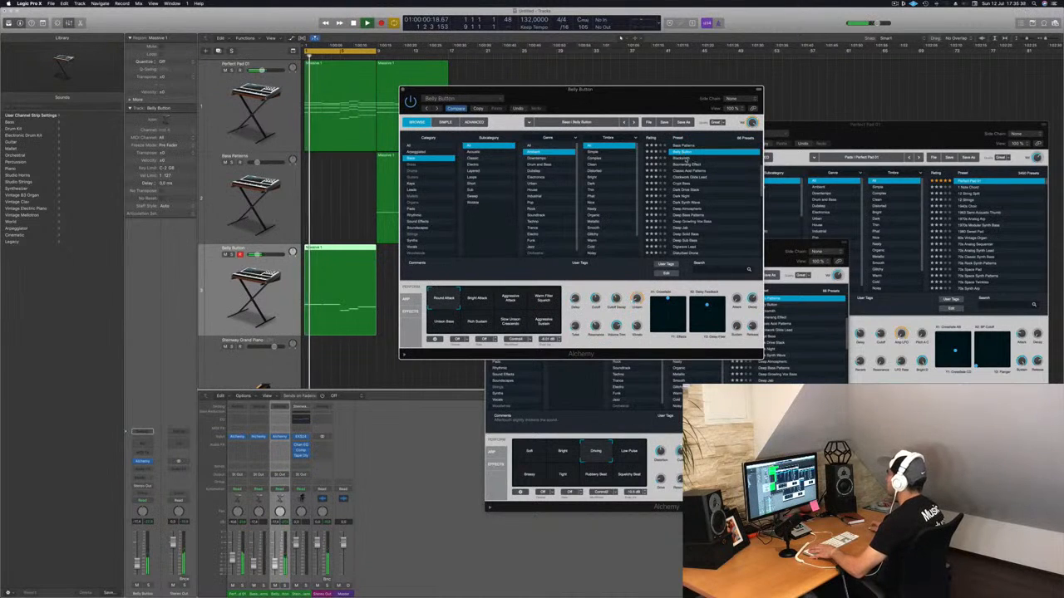
{"action": "left_click", "coordinate": [687, 158]}
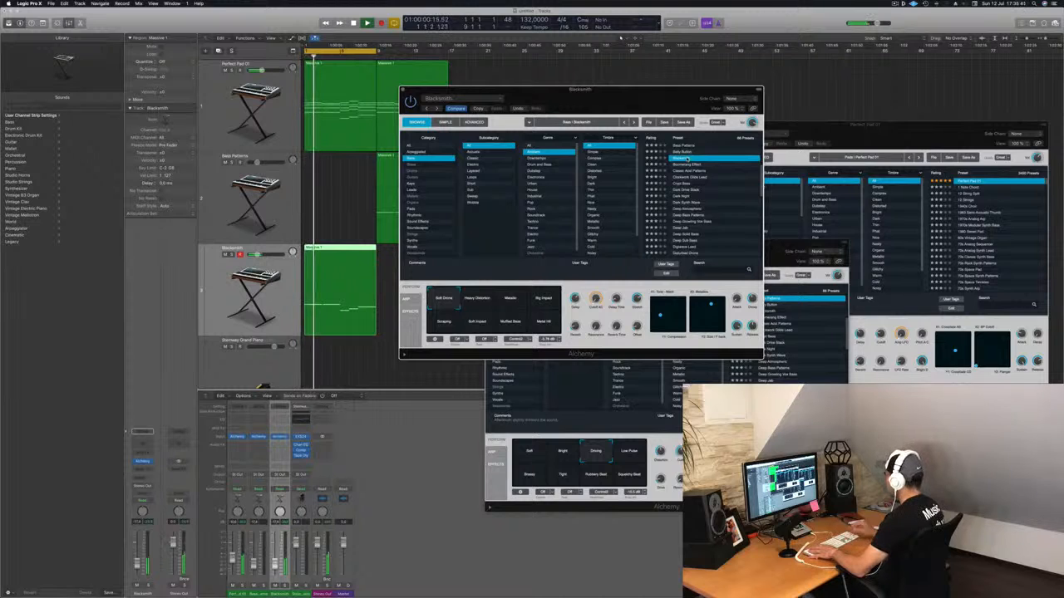
{"action": "left_click", "coordinate": [687, 164]}
{"action": "scroll", "coordinate": [688, 174], "scroll_direction": "up", "scroll_amount": 2}
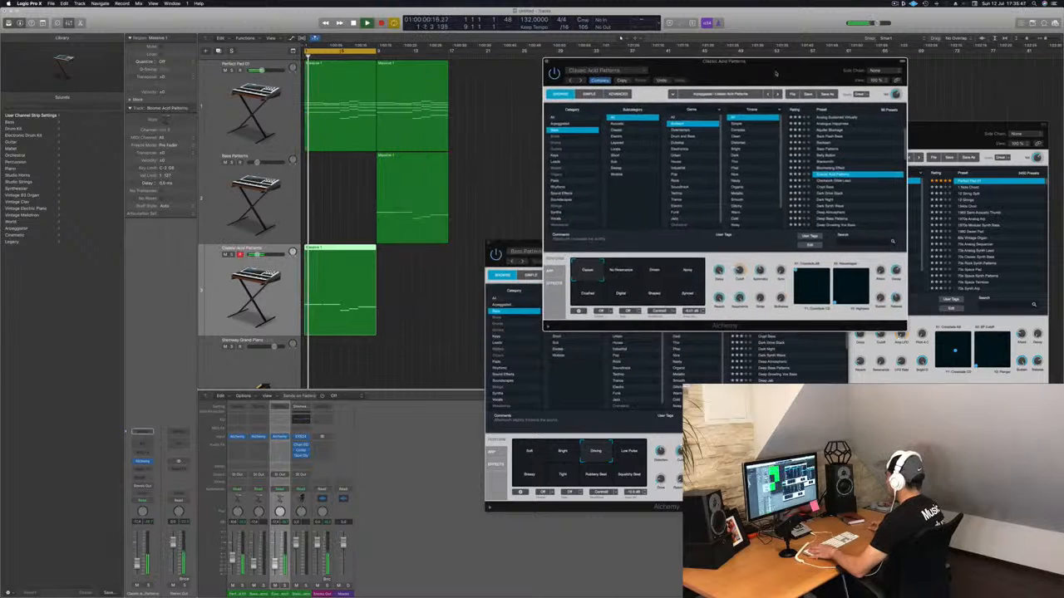
Separate the overlapping Alchemy windows, audition the No Resonance variation of Classic Acid Patterns and select Driven
{"action": "left_click_drag", "start_coordinate": [777, 73], "coordinate": [866, 94]}
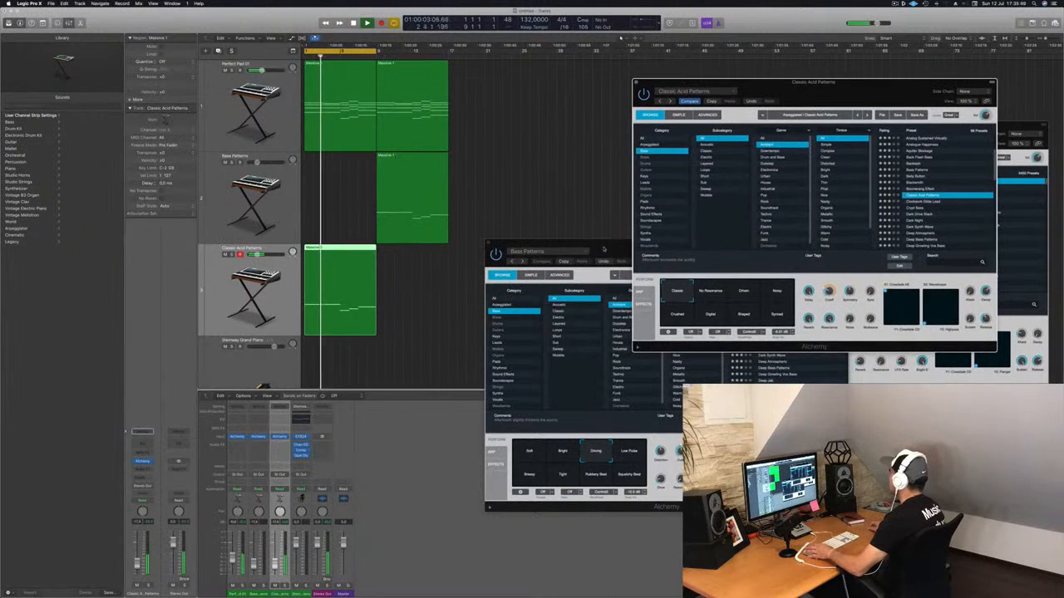
{"action": "left_click_drag", "start_coordinate": [604, 248], "coordinate": [595, 350]}
{"action": "left_click", "coordinate": [711, 291]}
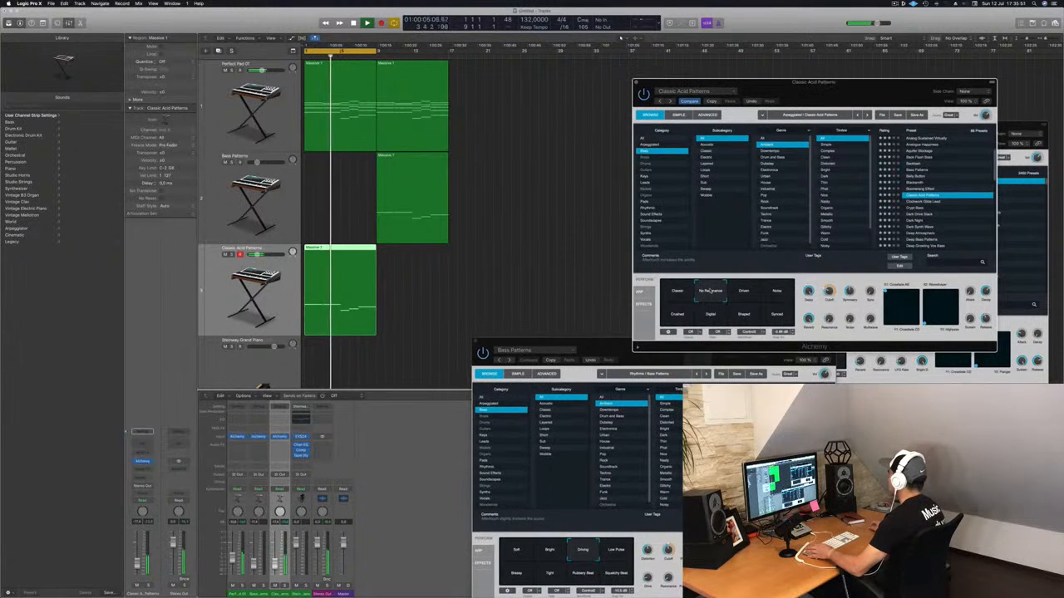
{"action": "left_click", "coordinate": [744, 292]}
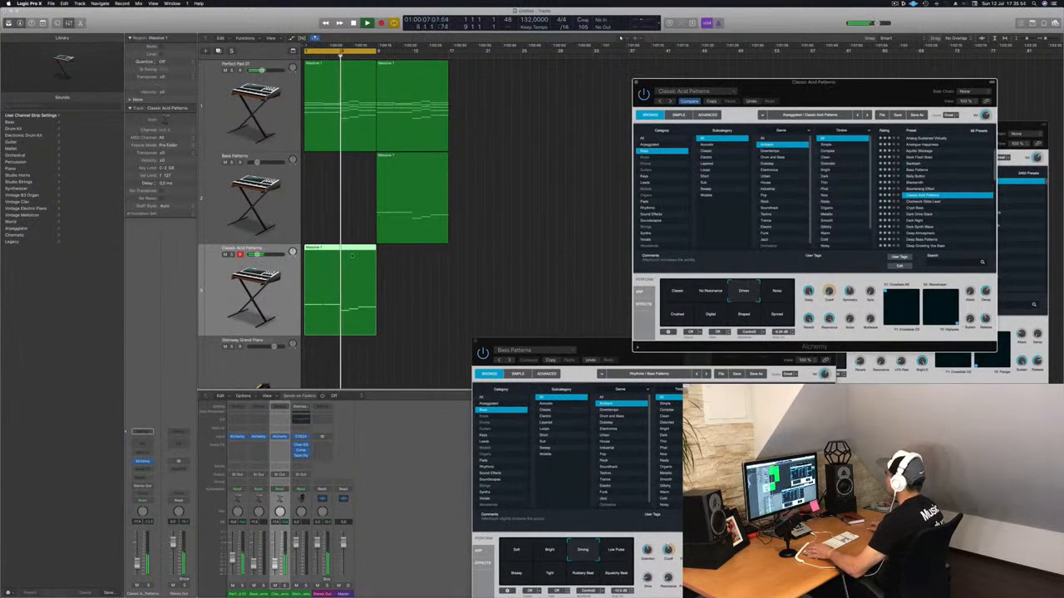
Move the Bass Patterns and Classic Acid Patterns regions well past the pad regions and play the pad alone
{"action": "left_click_drag", "start_coordinate": [375, 251], "coordinate": [449, 251]}
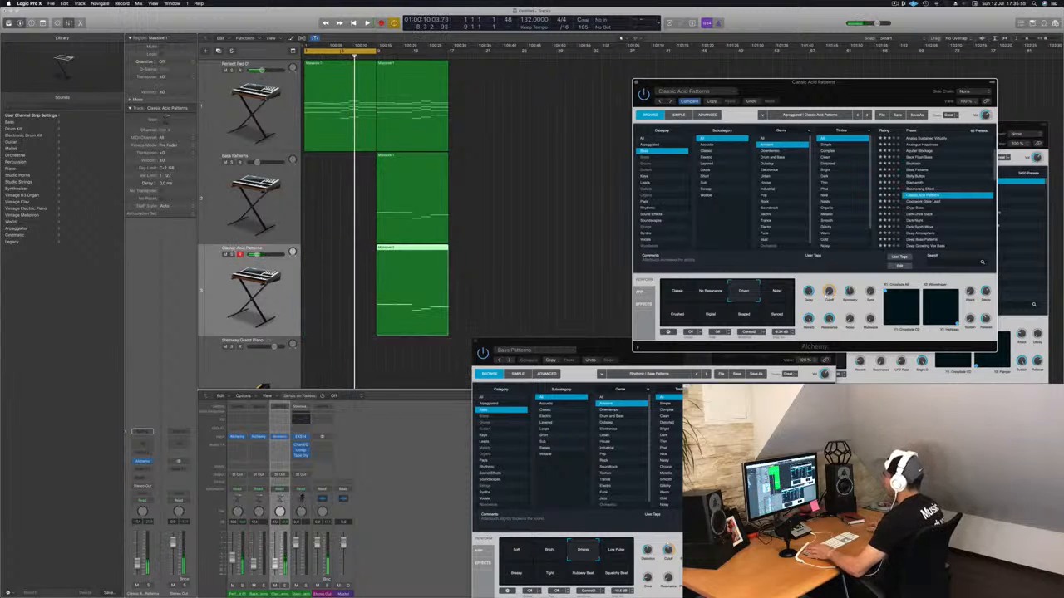
{"action": "key", "text": "space"}
{"action": "left_click_drag", "start_coordinate": [502, 179], "coordinate": [583, 297]}
{"action": "left_click", "coordinate": [233, 303]}
{"action": "key", "text": "space"}
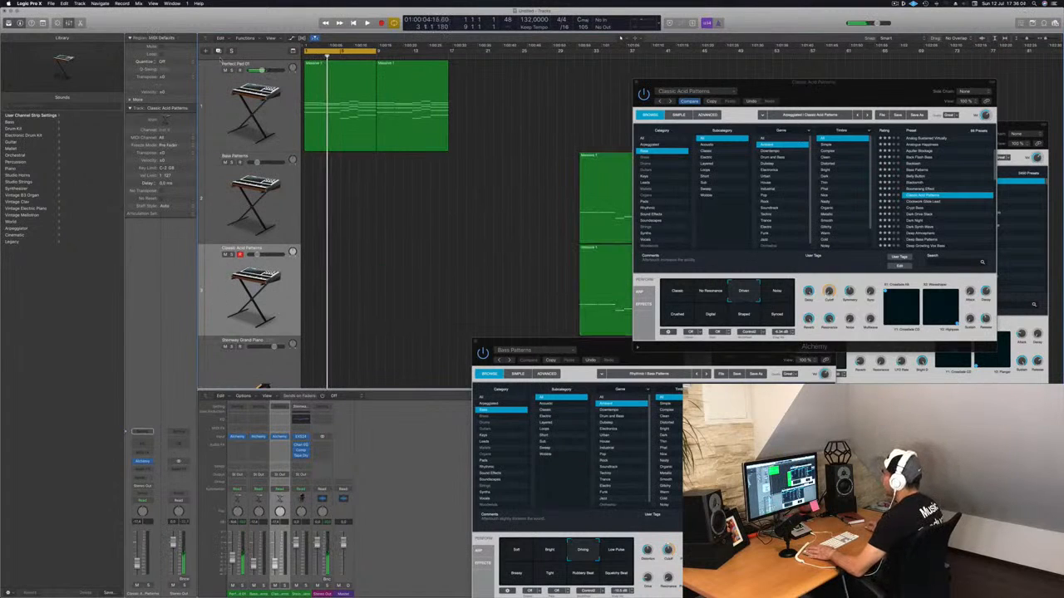
Duplicate the Classic Acid Patterns track, move its bass region to bar 1 of the new track and play from the start
{"action": "key", "text": "super+d"}
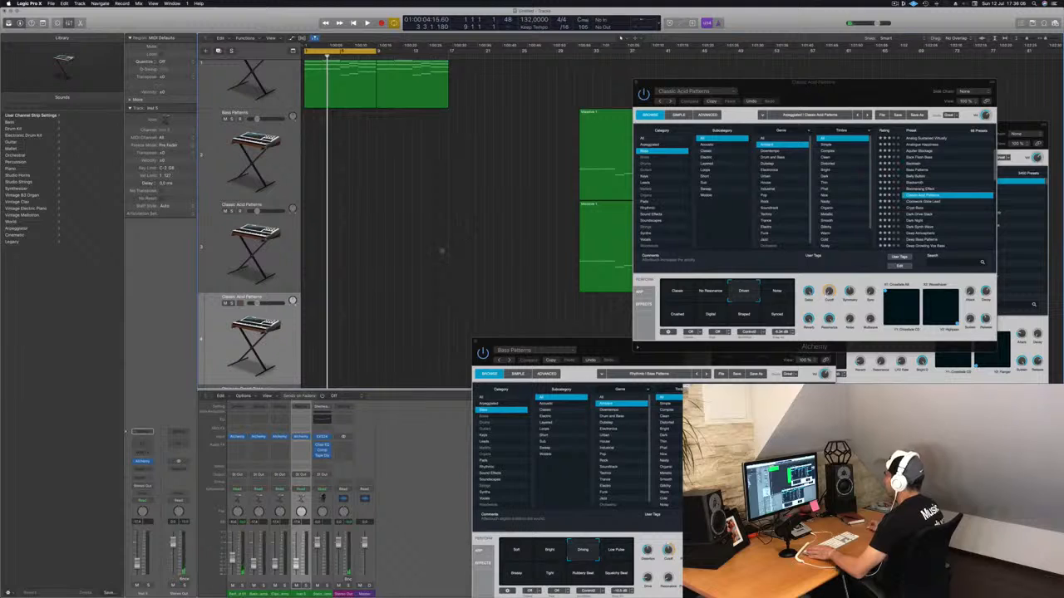
{"action": "left_click_drag", "start_coordinate": [595, 244], "coordinate": [320, 332]}
{"action": "key", "text": "Return"}
{"action": "key", "text": "space"}
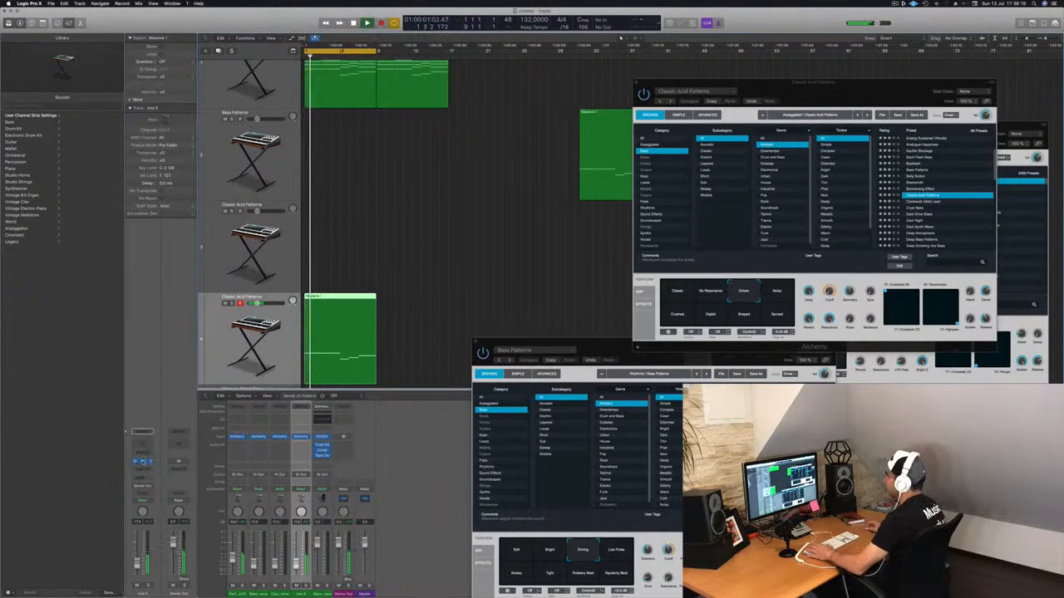
Open the new track's Alchemy instrument, move its window clear of the first regions and audition the preset Clockwork Glide Lead
{"action": "left_click", "coordinate": [142, 462]}
{"action": "left_click_drag", "start_coordinate": [305, 17], "coordinate": [729, 172]}
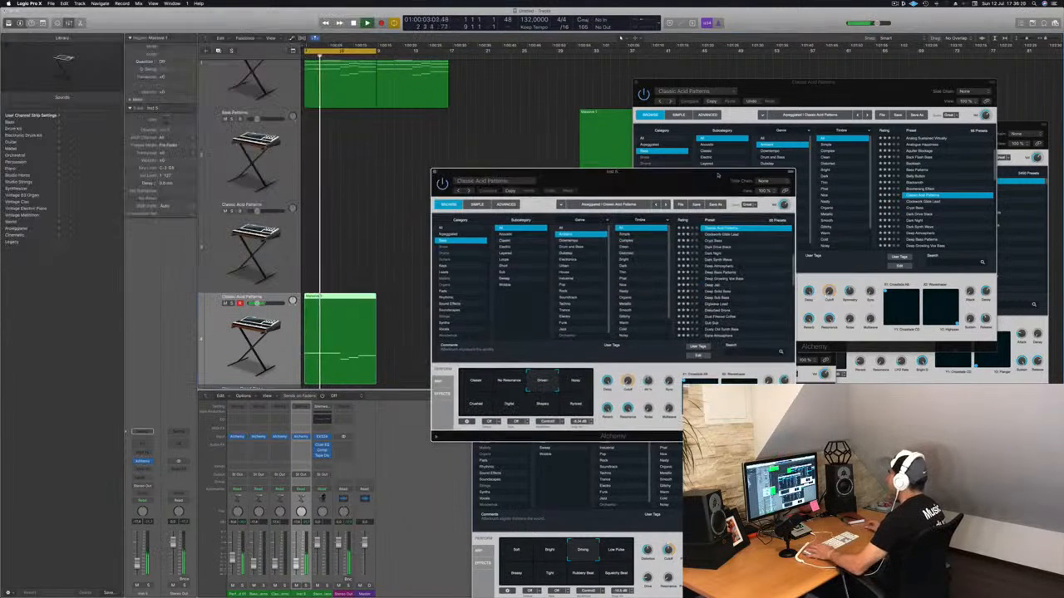
{"action": "left_click", "coordinate": [729, 236]}
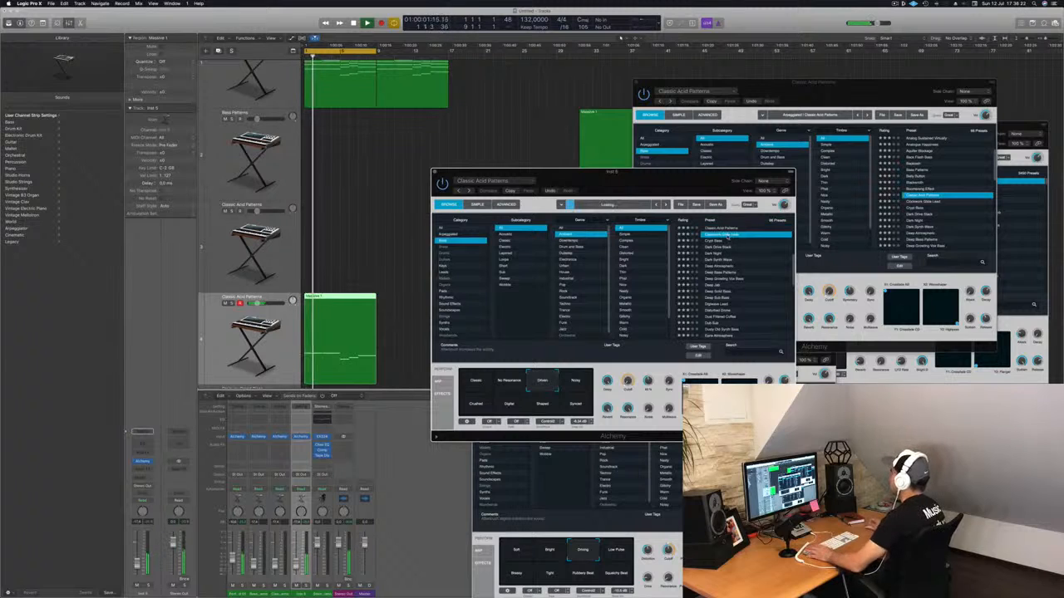
{"action": "key", "text": "space"}
{"action": "key", "text": "space"}
Audition the Alchemy bass presets Crypt Bass and Dark Drive Stack against the looped pad
{"action": "left_click", "coordinate": [714, 240]}
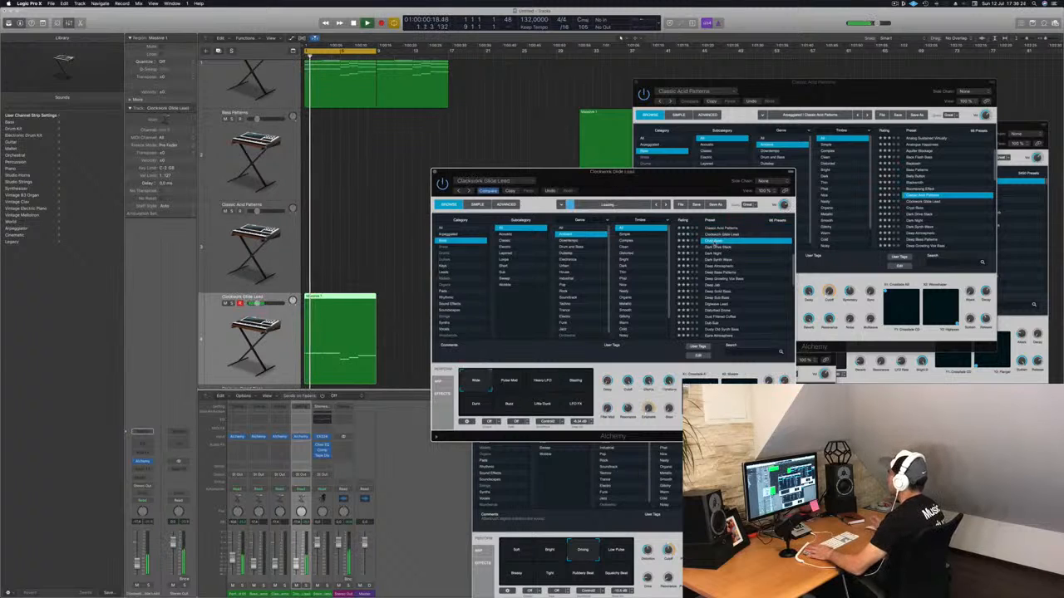
{"action": "left_click", "coordinate": [717, 248]}
{"action": "key", "text": "space"}
{"action": "key", "text": "space"}
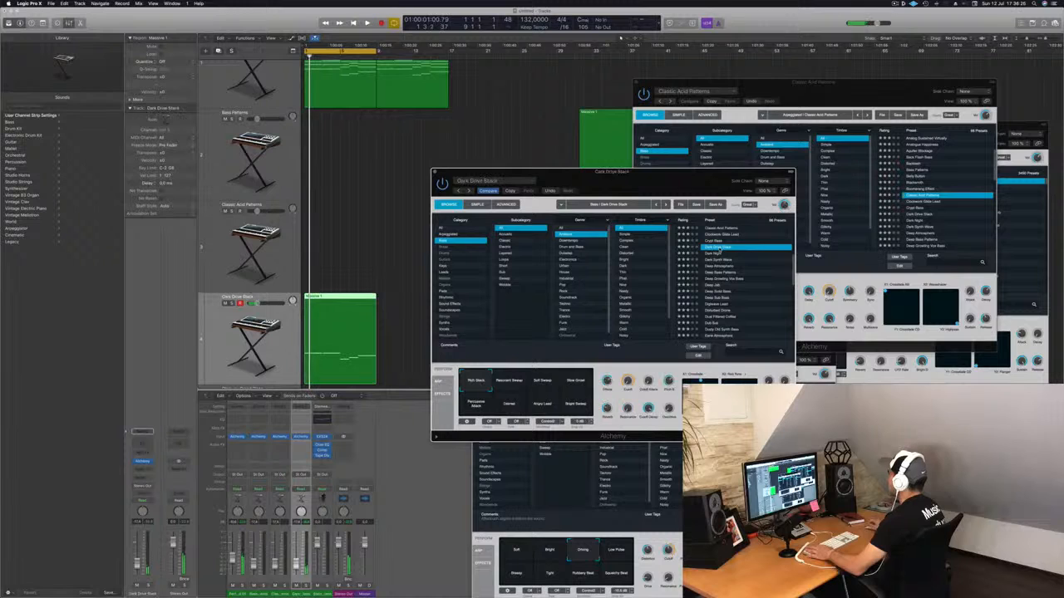
{"action": "left_click_drag", "start_coordinate": [666, 172], "coordinate": [700, 138]}
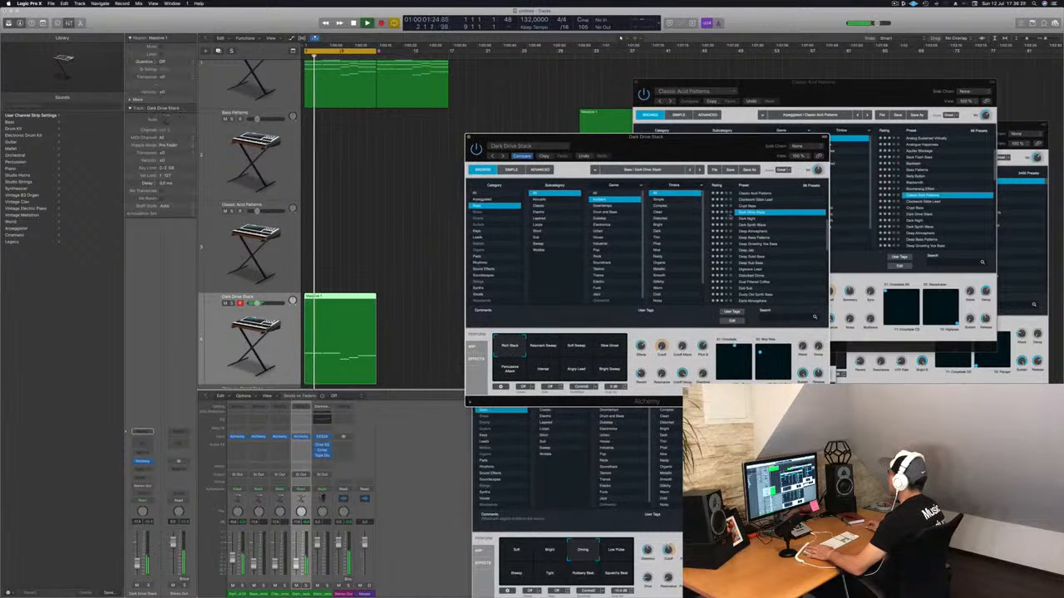
Audition the presets Dark Night and Dark Synth Wave, and load Deep Atmosphere
{"action": "left_click", "coordinate": [741, 218]}
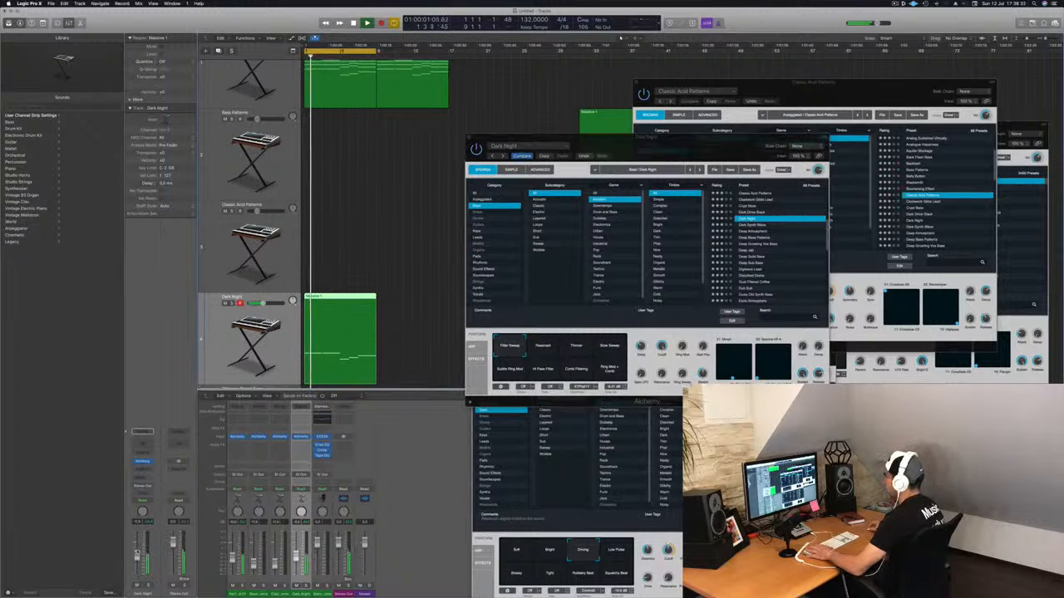
{"action": "key", "text": "space"}
{"action": "key", "text": "space"}
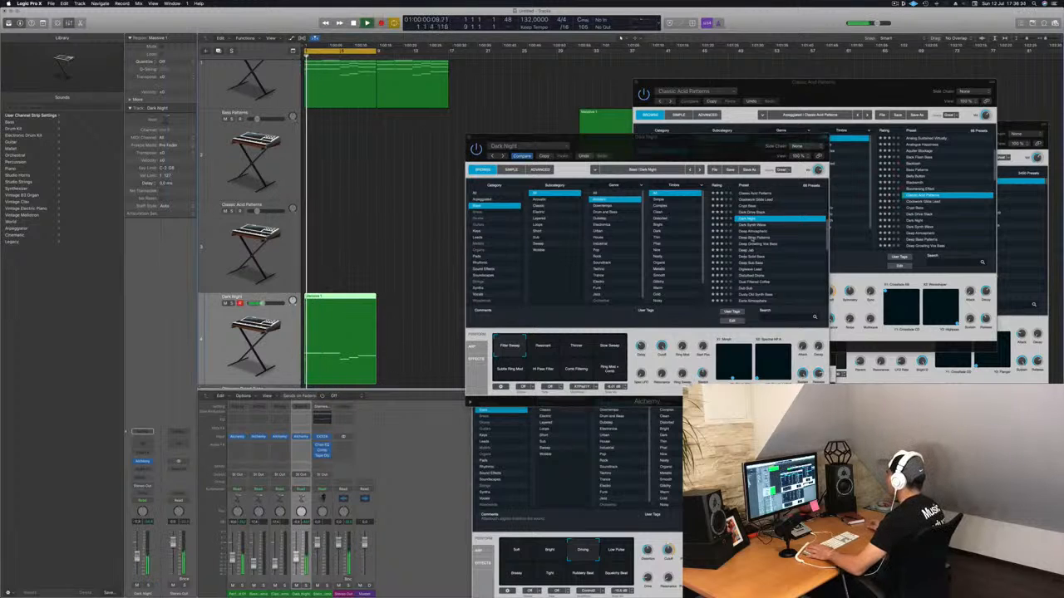
{"action": "left_click", "coordinate": [760, 226]}
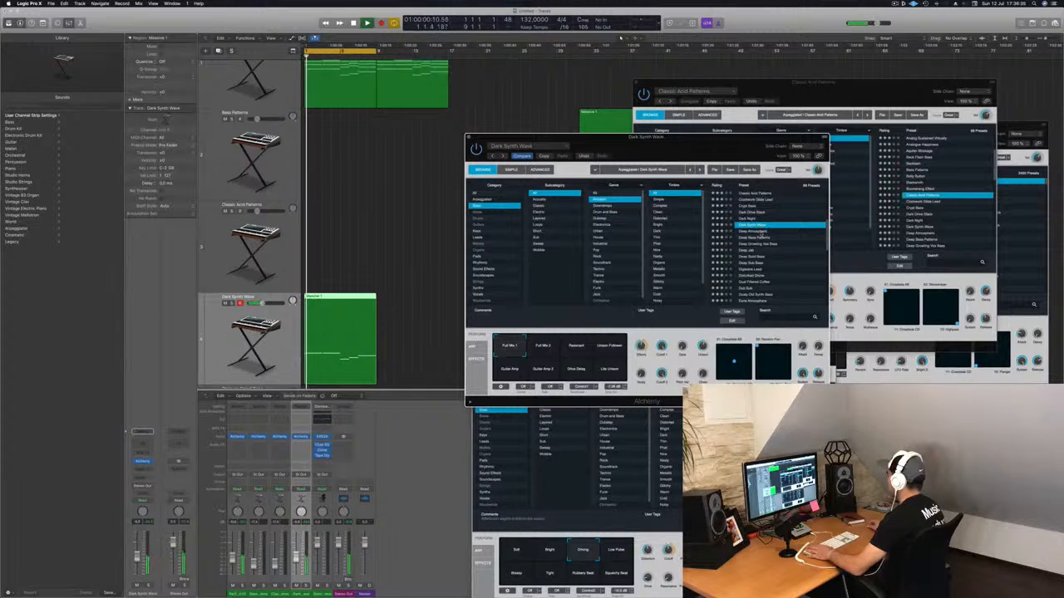
{"action": "left_click", "coordinate": [776, 232]}
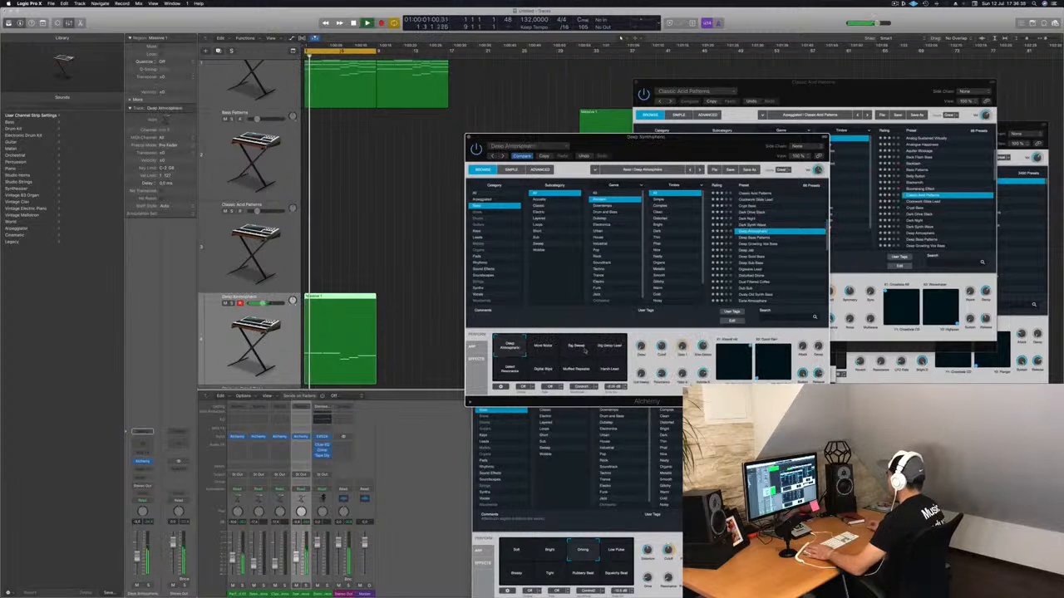
Audition the Big Sweep, Big Delay Lead and More Noise variations of Deep Atmosphere with the loop
{"action": "left_click", "coordinate": [577, 343]}
{"action": "key", "text": "space"}
{"action": "key", "text": "space"}
{"action": "left_click", "coordinate": [609, 346]}
{"action": "key", "text": "space"}
{"action": "key", "text": "space"}
{"action": "left_click", "coordinate": [540, 354]}
{"action": "key", "text": "space"}
{"action": "key", "text": "space"}
Audition the remaining four Deep Atmosphere variations, from Gated Resonance to Harsh Lead
{"action": "left_click", "coordinate": [503, 374]}
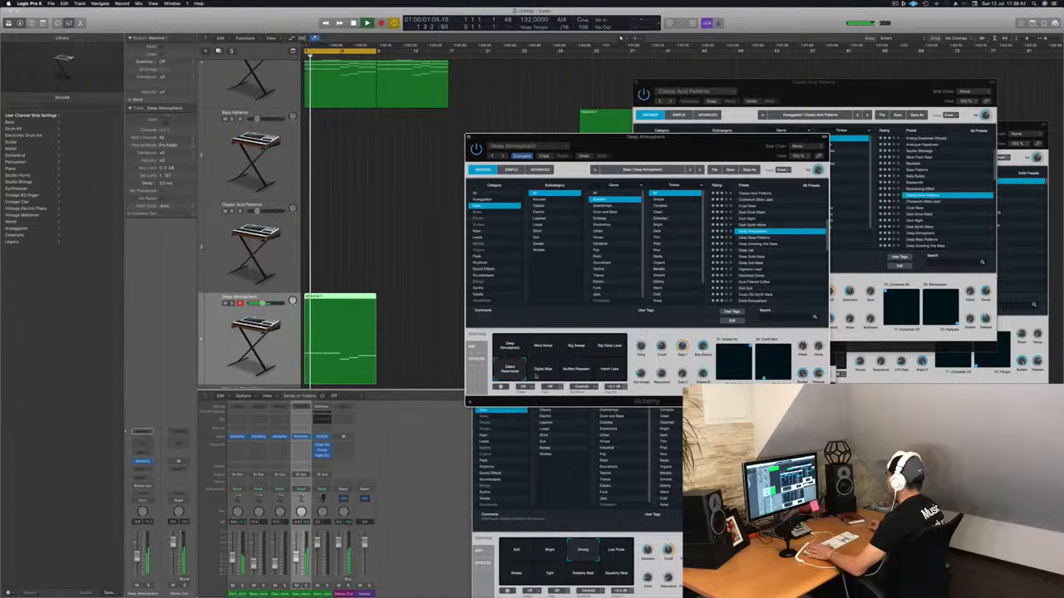
{"action": "left_click", "coordinate": [543, 374]}
{"action": "left_click", "coordinate": [576, 373]}
{"action": "left_click", "coordinate": [609, 373]}
{"action": "key", "text": "space"}
{"action": "key", "text": "space"}
Load the preset Deep Solid Bass on the new bass track, listen to it with the pad and close its Alchemy window
{"action": "left_click", "coordinate": [752, 257]}
{"action": "key", "text": "space"}
{"action": "key", "text": "space"}
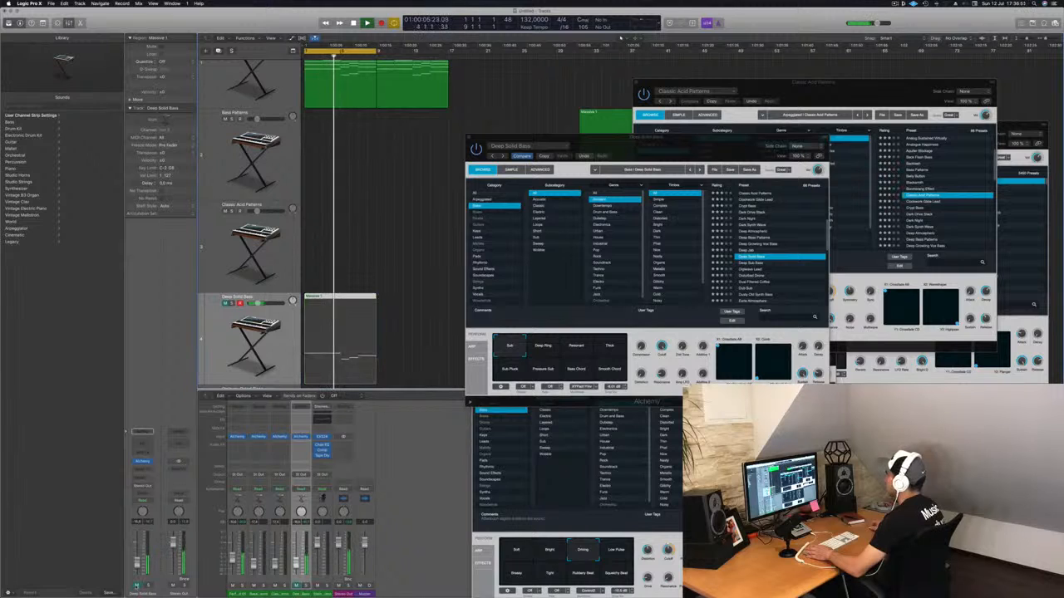
{"action": "left_click_drag", "start_coordinate": [650, 143], "coordinate": [723, 135]}
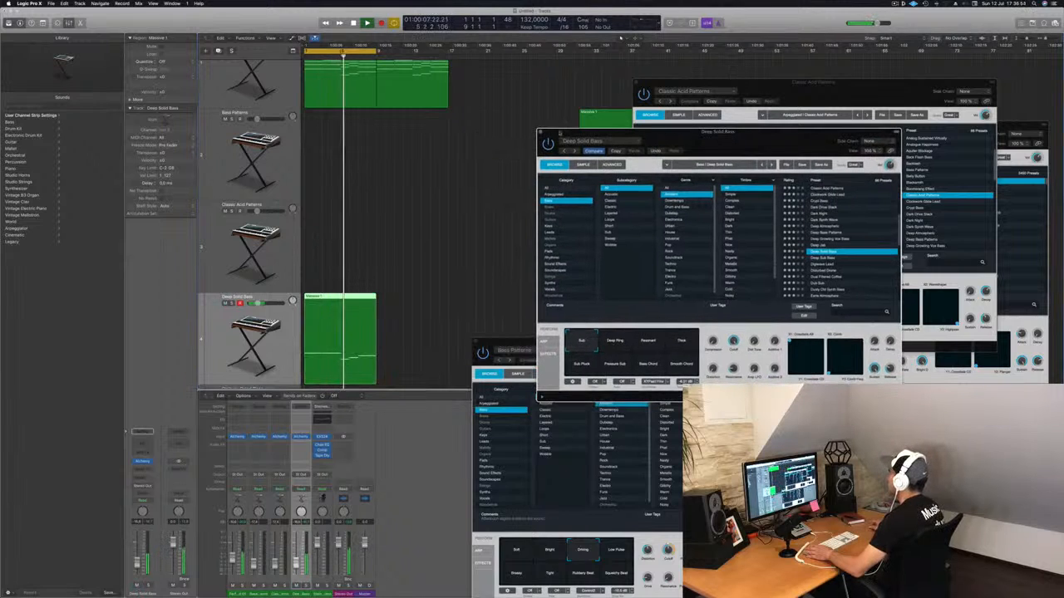
{"action": "left_click", "coordinate": [538, 130]}
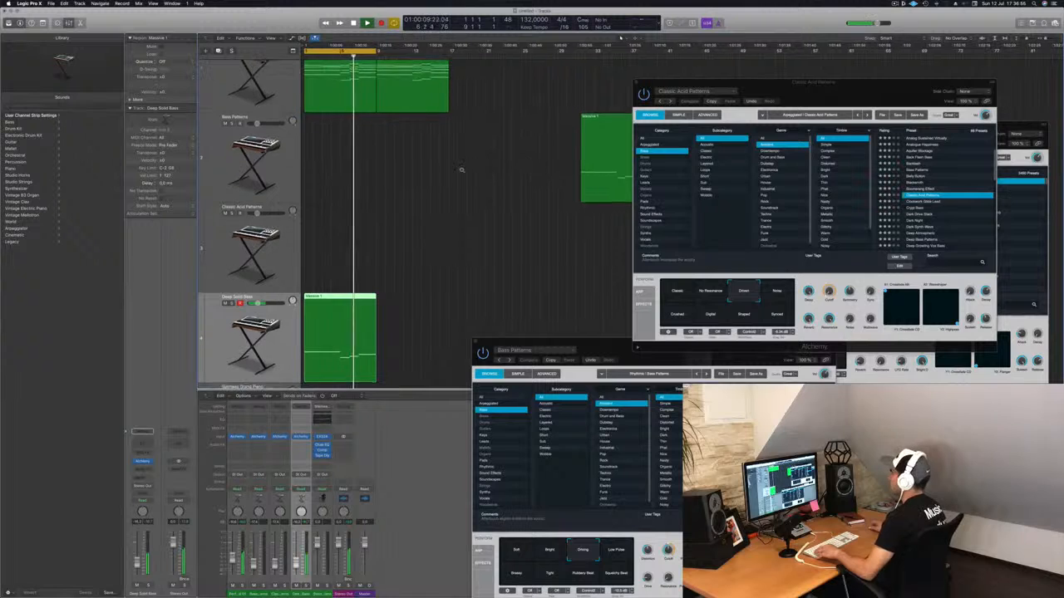
Move the Classic Acid Patterns window away from the arrangement and play the pad with Deep Solid Bass from the start
{"action": "scroll", "coordinate": [443, 161], "scroll_direction": "down", "scroll_amount": 5}
{"action": "scroll", "coordinate": [444, 161], "scroll_direction": "down", "scroll_amount": 1}
{"action": "key", "text": "Return"}
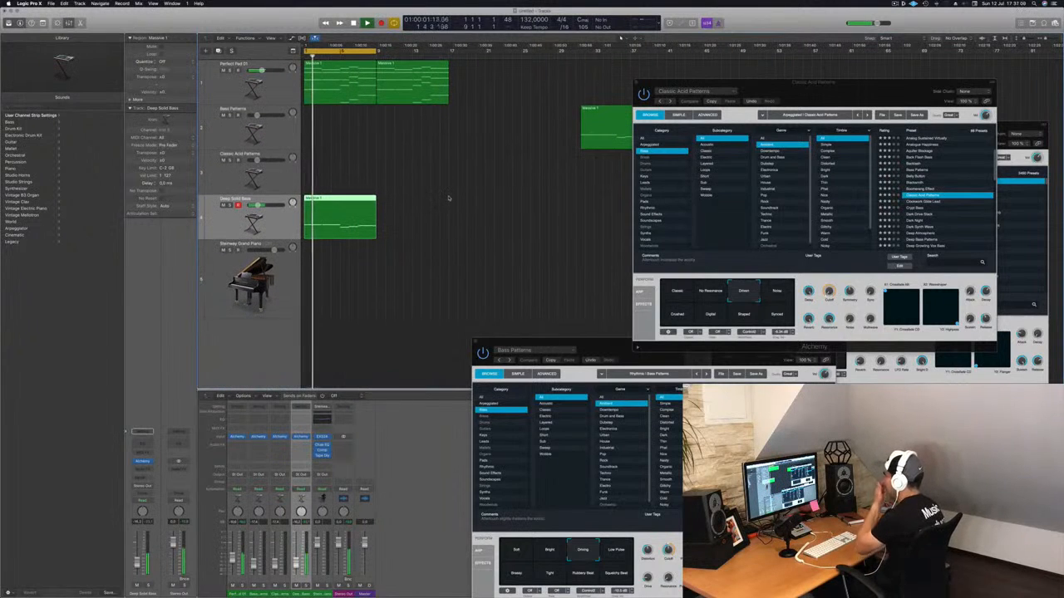
{"action": "left_click_drag", "start_coordinate": [806, 78], "coordinate": [939, 75]}
{"action": "scroll", "coordinate": [428, 174], "scroll_direction": "left", "scroll_amount": 2}
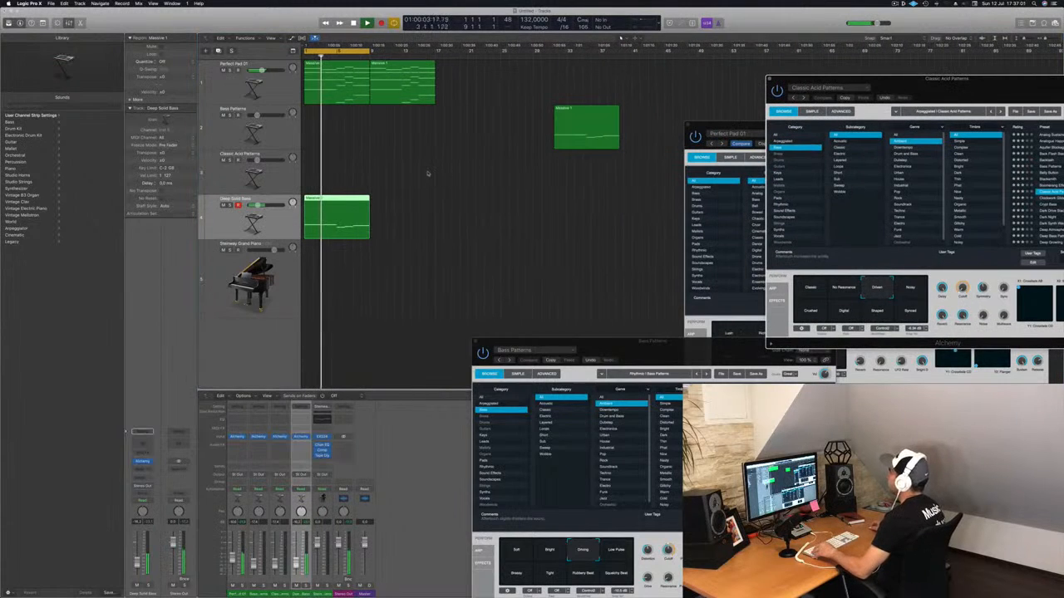
{"action": "key", "text": "space"}
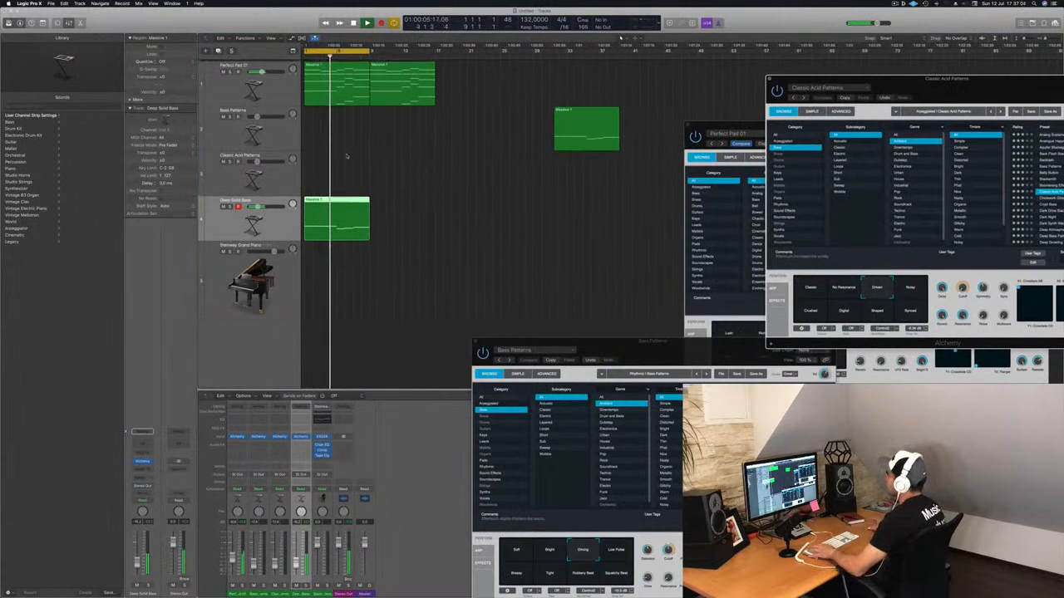
{"action": "key", "text": "Return"}
{"action": "key", "text": "space"}
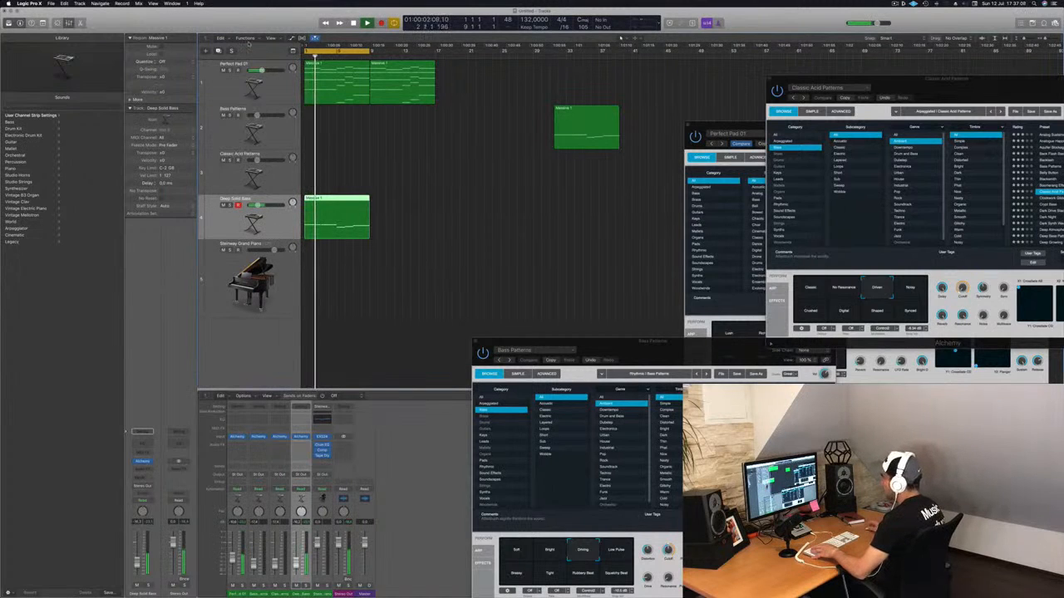
Duplicate the Deep Solid Bass track and browse the Cinematic sounds Textures, Moments, Metallic Plucks and Ambient Drones for it
{"action": "left_click", "coordinate": [219, 51]}
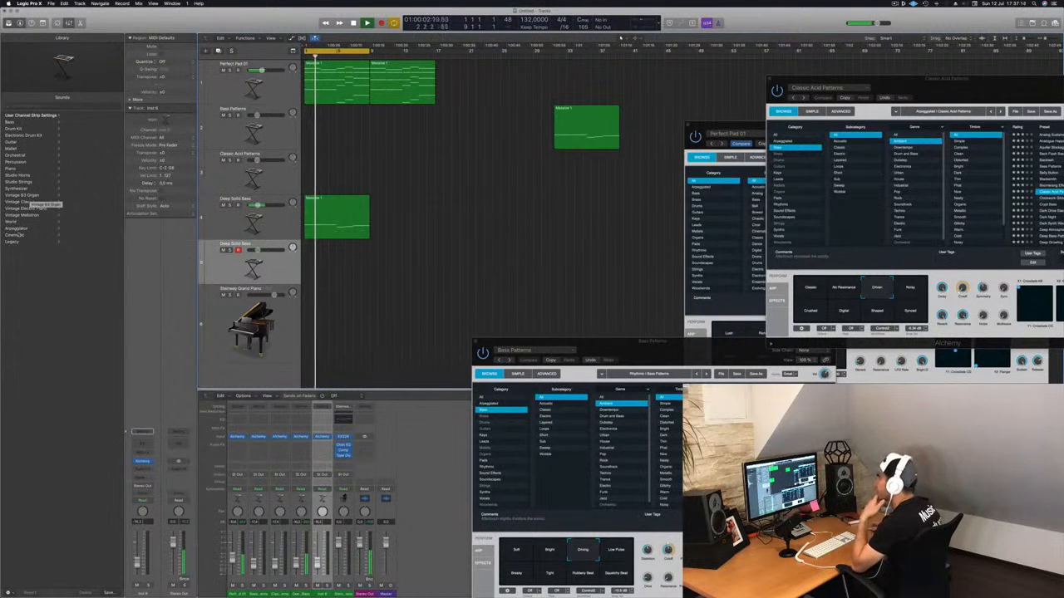
{"action": "left_click", "coordinate": [17, 236]}
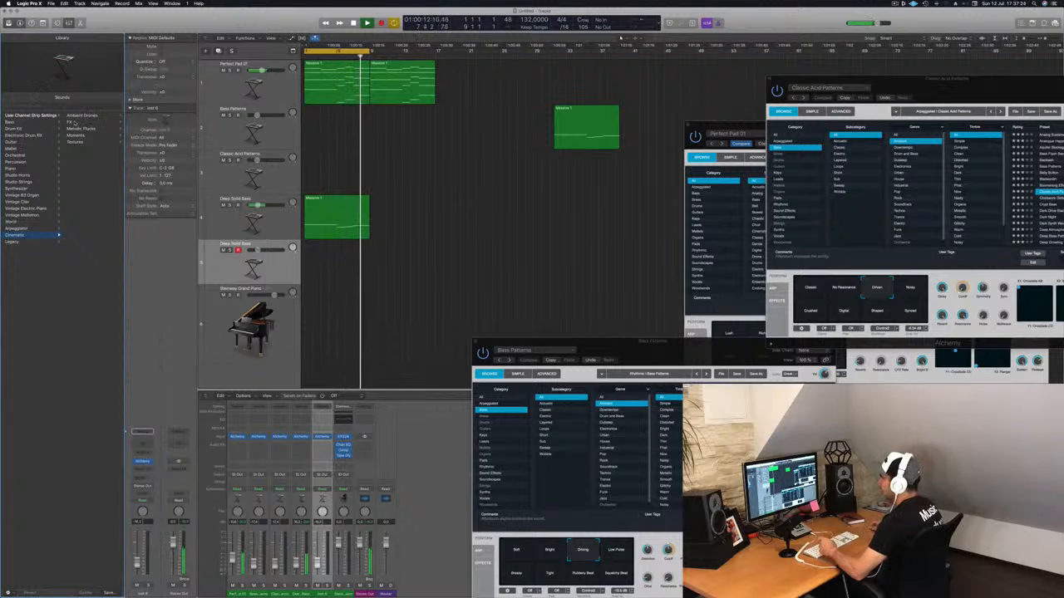
{"action": "left_click", "coordinate": [75, 143]}
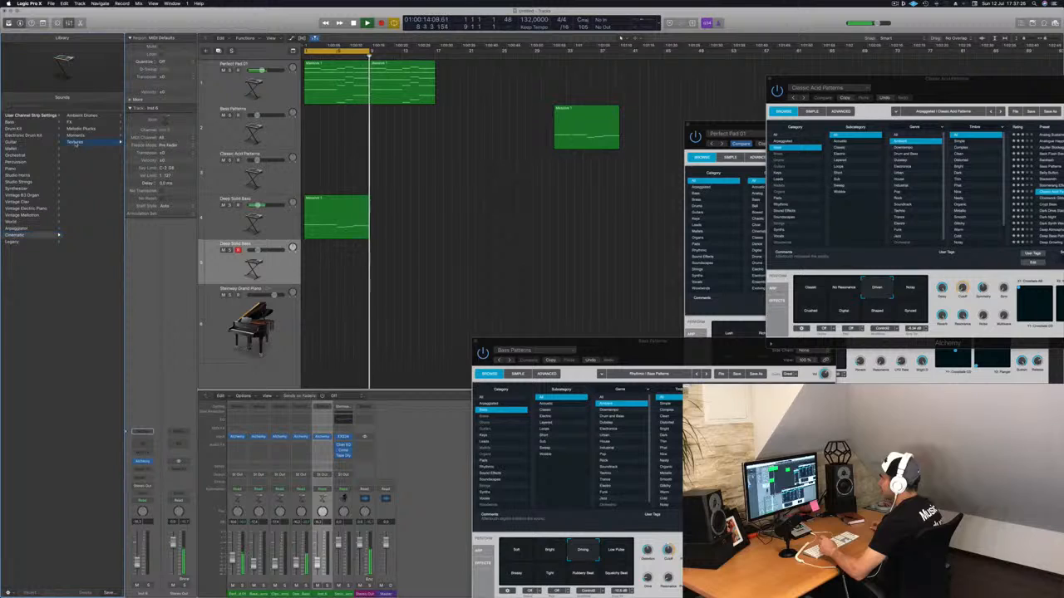
{"action": "left_click", "coordinate": [24, 137]}
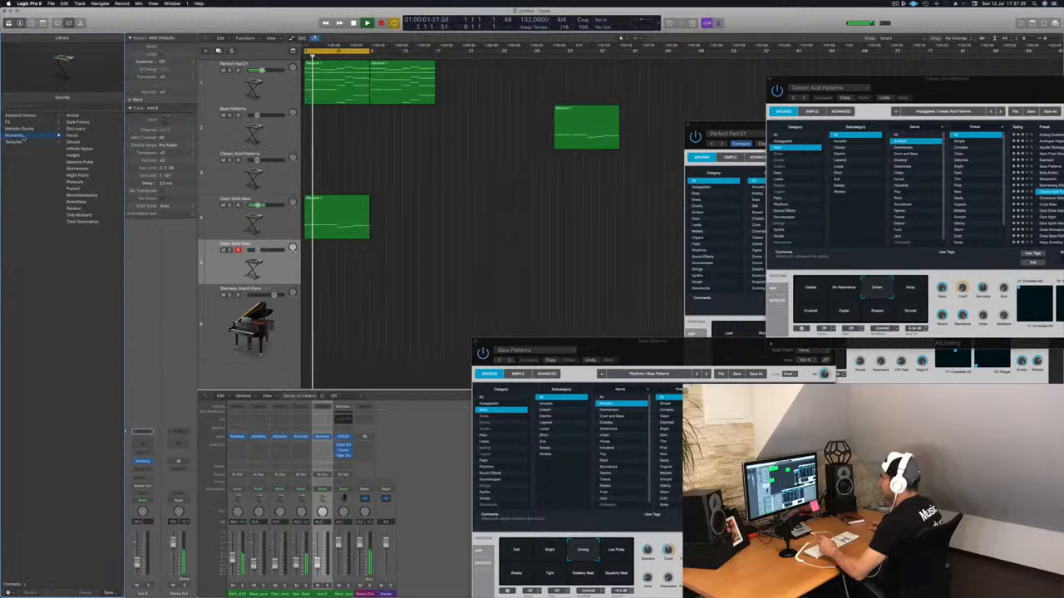
{"action": "left_click", "coordinate": [24, 129]}
{"action": "left_click", "coordinate": [22, 116]}
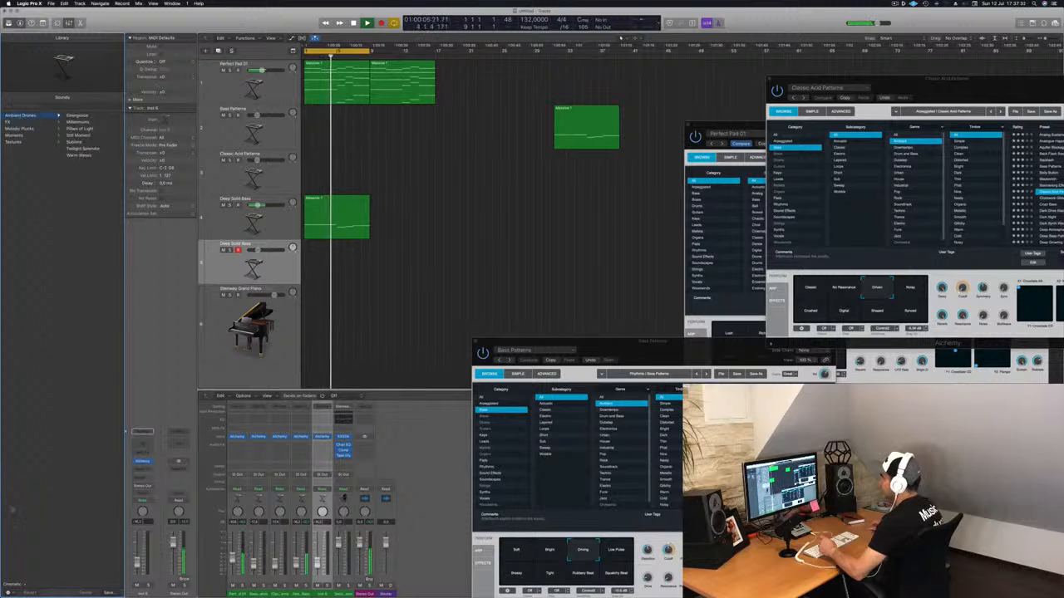
Load the Orchestral Kit from the Orchestral Percussion sounds onto the new track
{"action": "left_click", "coordinate": [11, 585]}
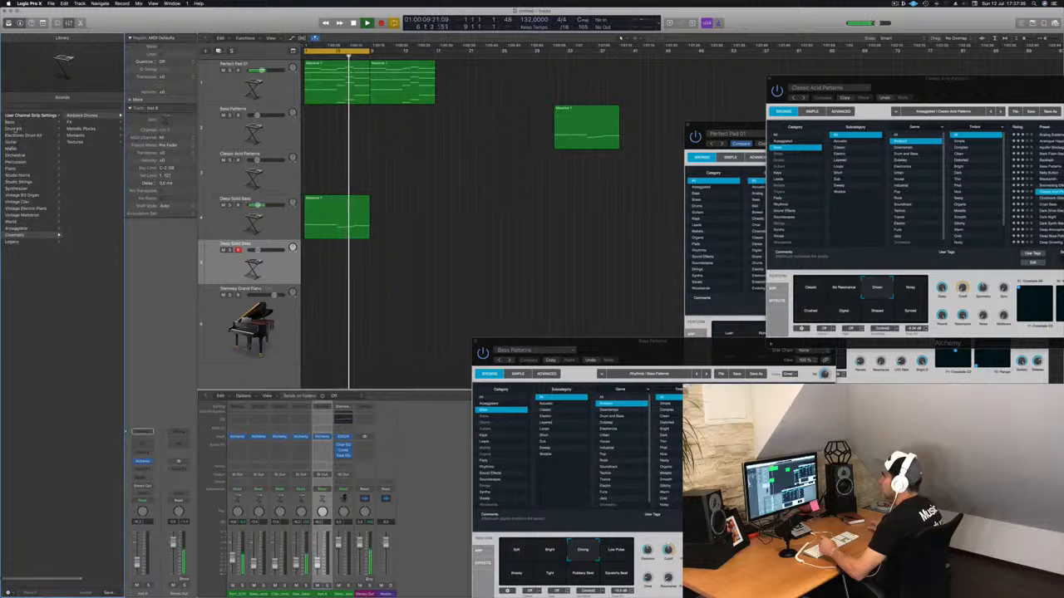
{"action": "left_click", "coordinate": [23, 135]}
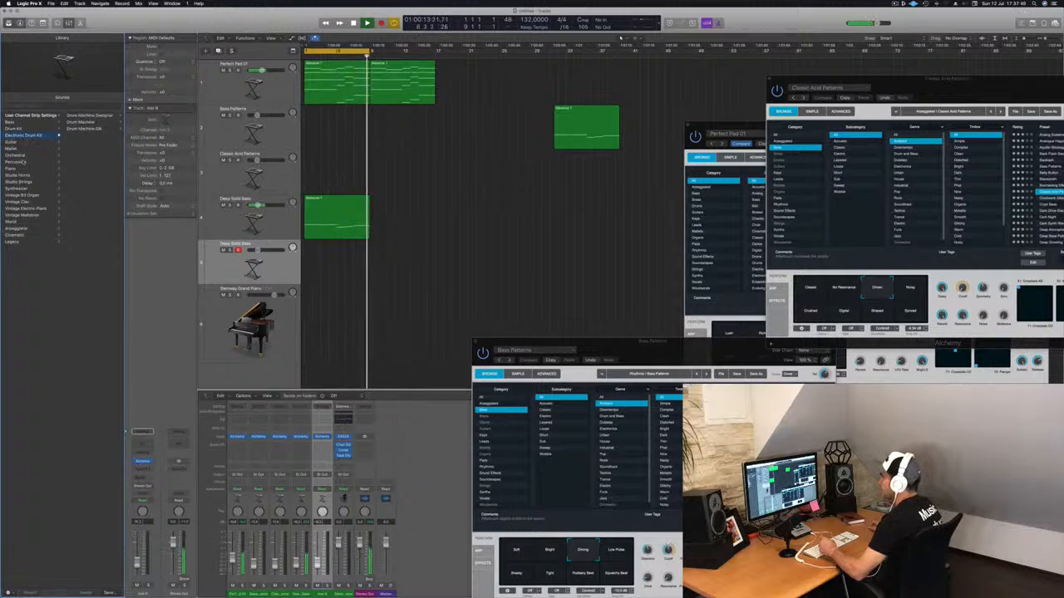
{"action": "left_click", "coordinate": [17, 155]}
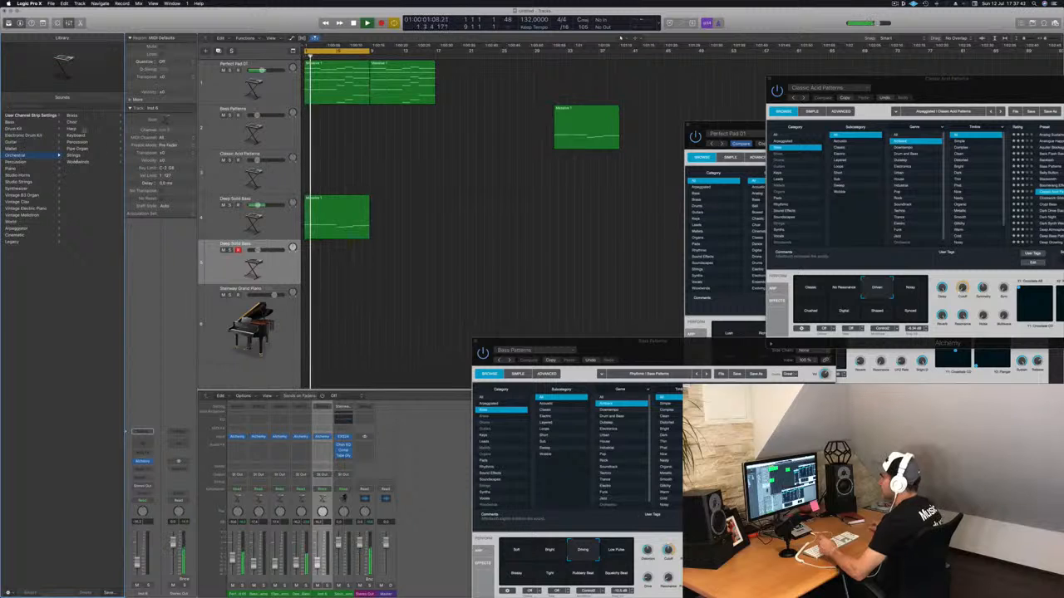
{"action": "left_click", "coordinate": [79, 142]}
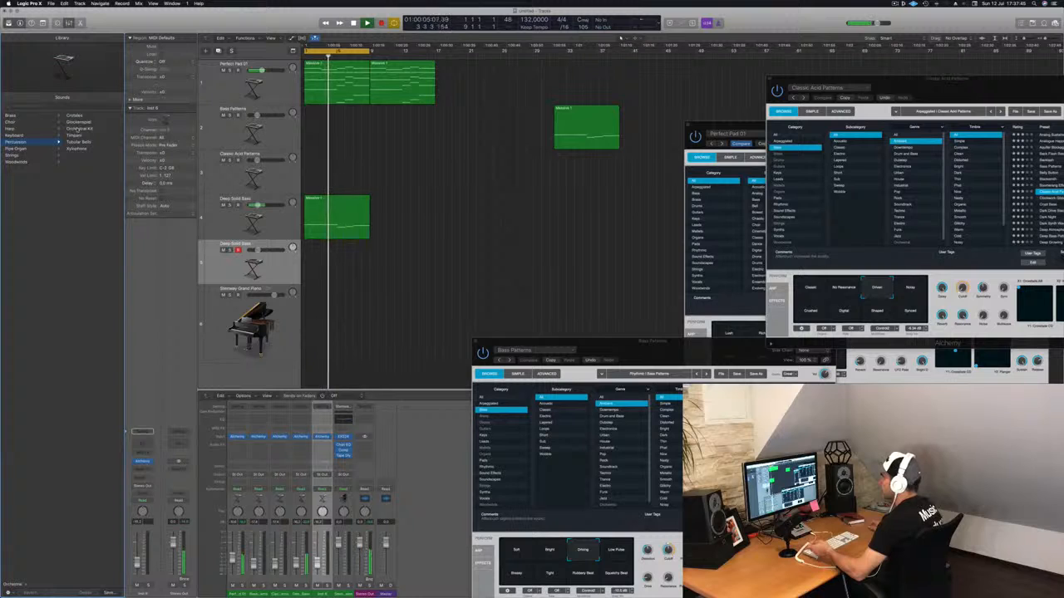
{"action": "left_click", "coordinate": [78, 129]}
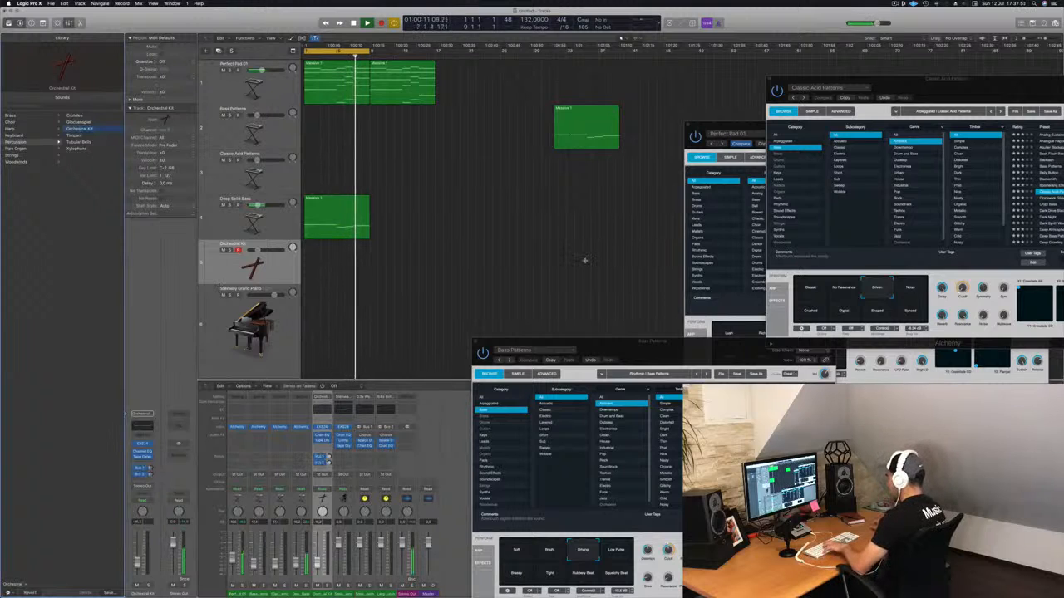
Open Musical Typing for the Orchestral Kit and play test hits over the looped pad and bass
{"action": "key", "text": "super+k"}
{"action": "left_click", "coordinate": [711, 101]}
{"action": "left_click", "coordinate": [712, 100]}
{"action": "key", "text": "a"}
{"action": "key", "text": "a"}
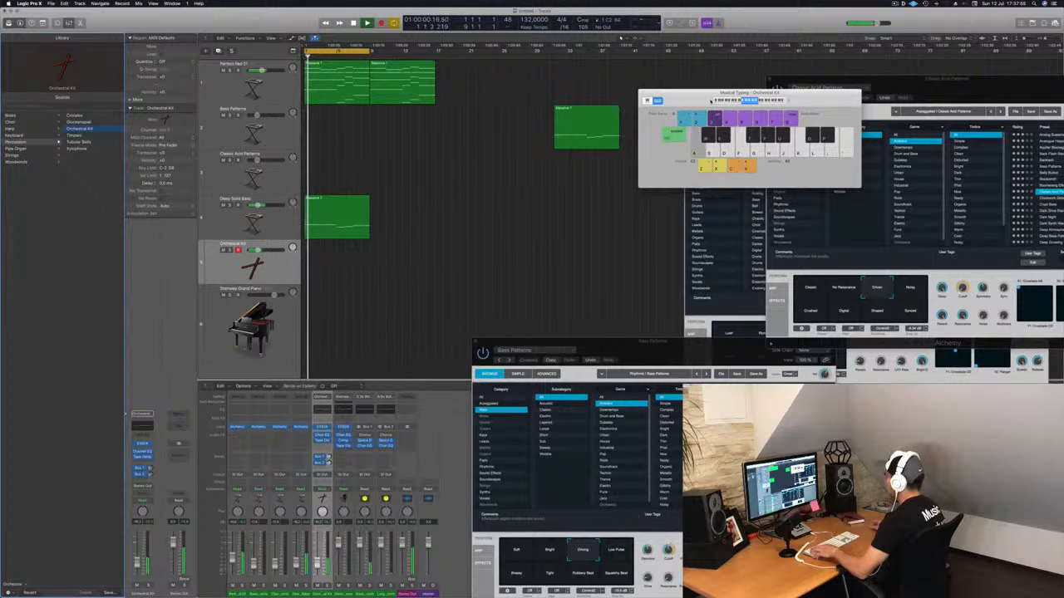
{"action": "key", "text": "s"}
{"action": "key", "text": "a"}
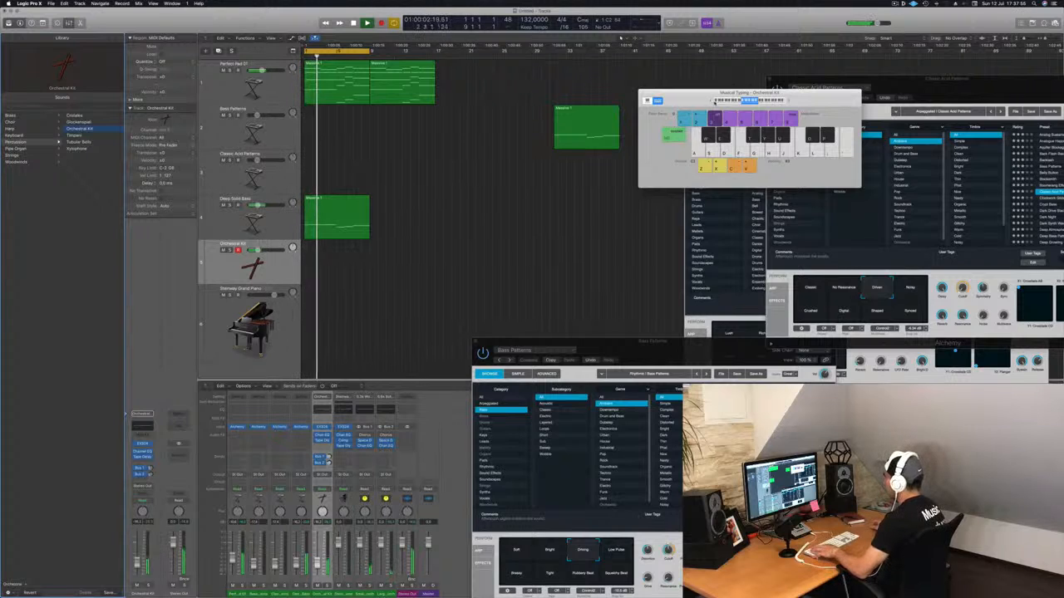
{"action": "key", "text": "a"}
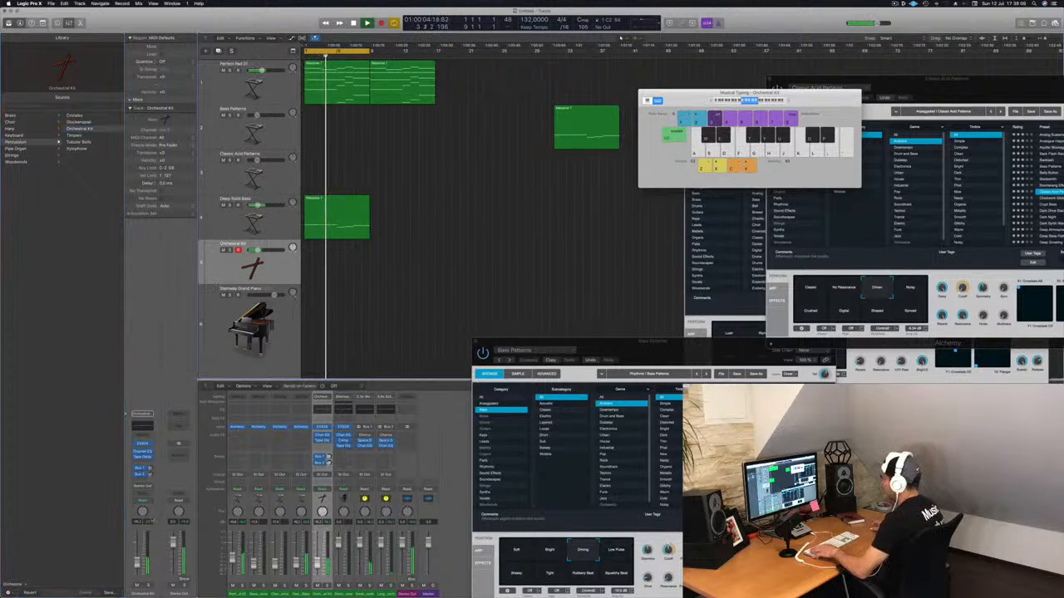
{"action": "key", "text": "a"}
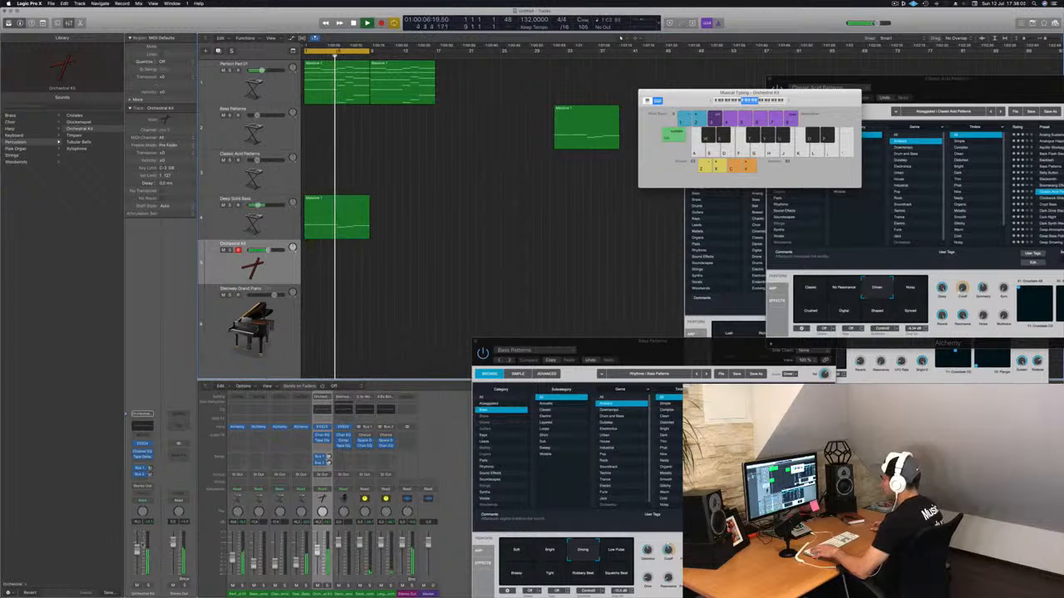
Lower Musical Typing by one octave and rehearse repeated low C hits of the Orchestral Kit with the loop
{"action": "key", "text": "a"}
{"action": "key", "text": "z"}
{"action": "key", "text": "a"}
{"action": "key", "text": "a"}
{"action": "key", "text": "a"}
{"action": "key", "text": "a"}
{"action": "key", "text": "a"}
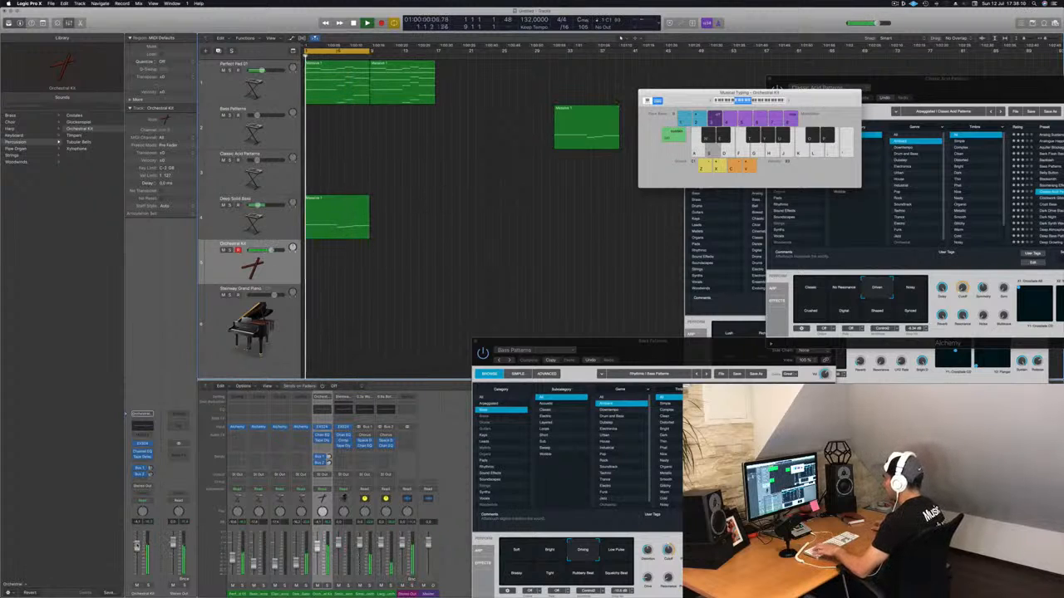
{"action": "key", "text": "a"}
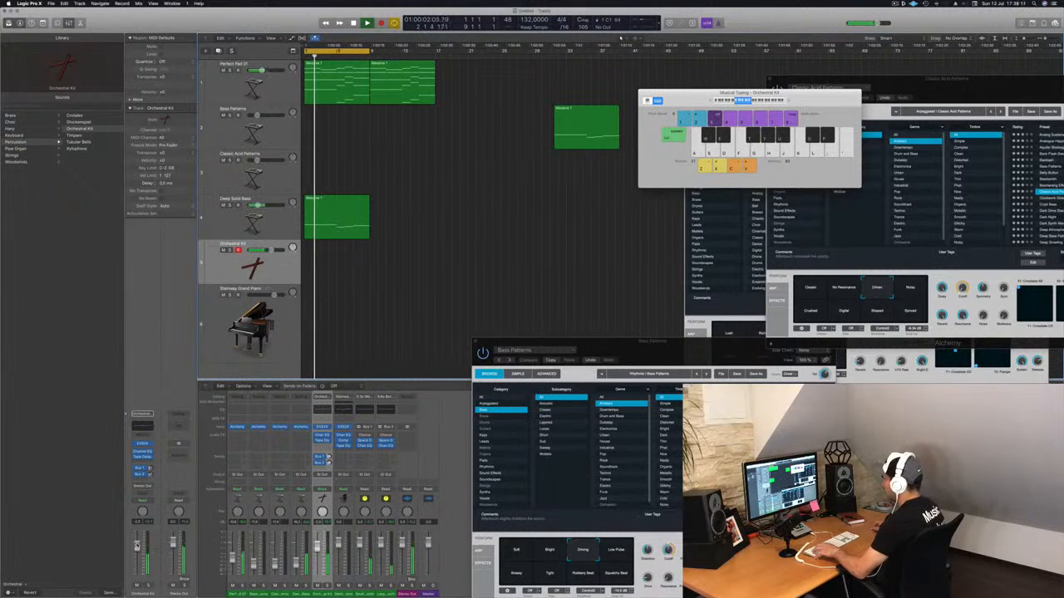
Record four evenly spaced low C hits of the Orchestral Kit over the looped pad and bass, and play the take back
{"action": "key", "text": "r"}
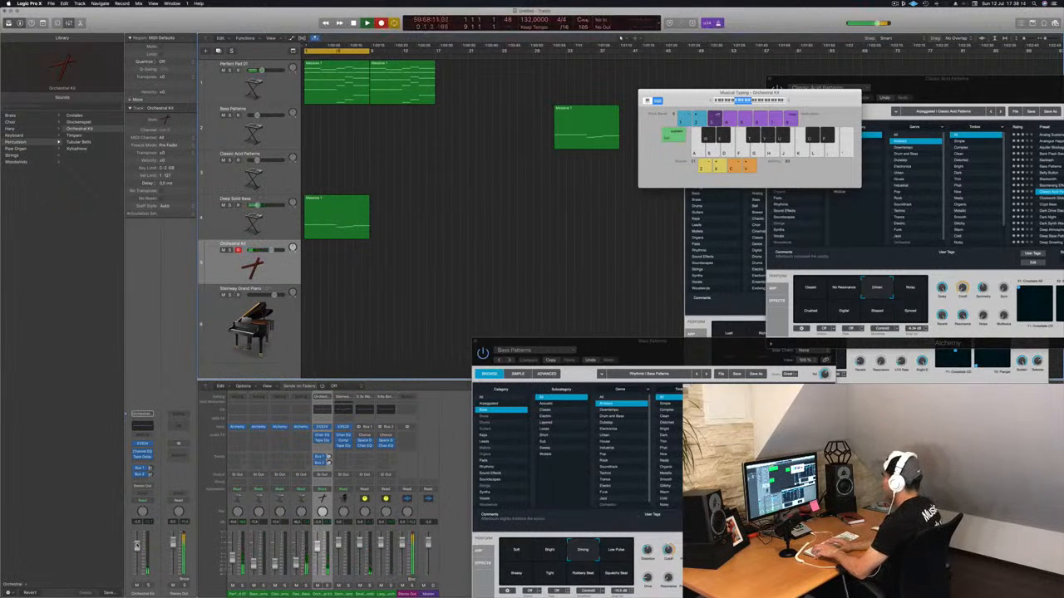
{"action": "key", "text": "a"}
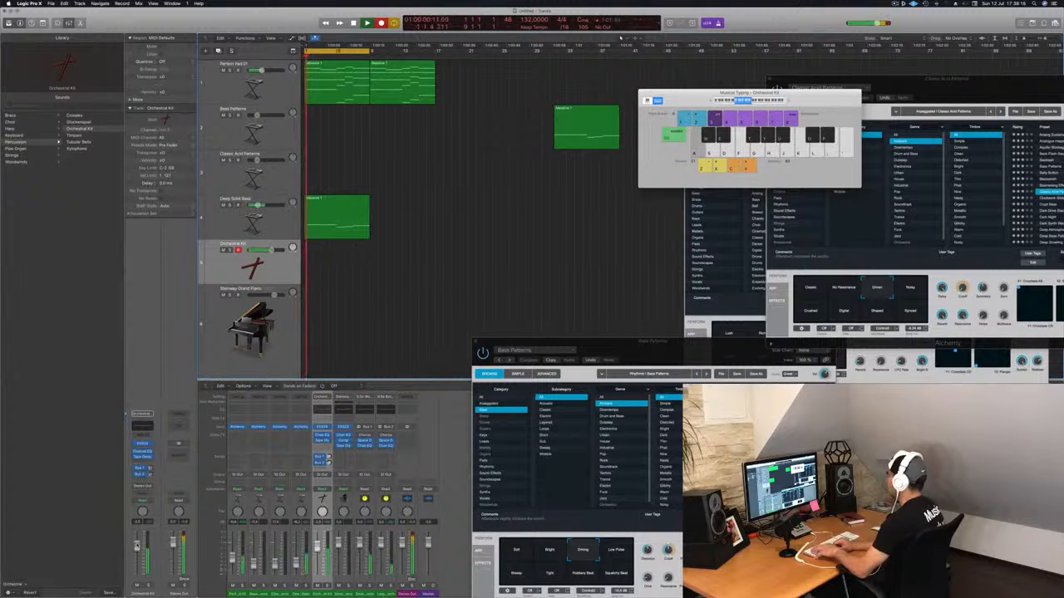
{"action": "key", "text": "a"}
{"action": "key", "text": "a"}
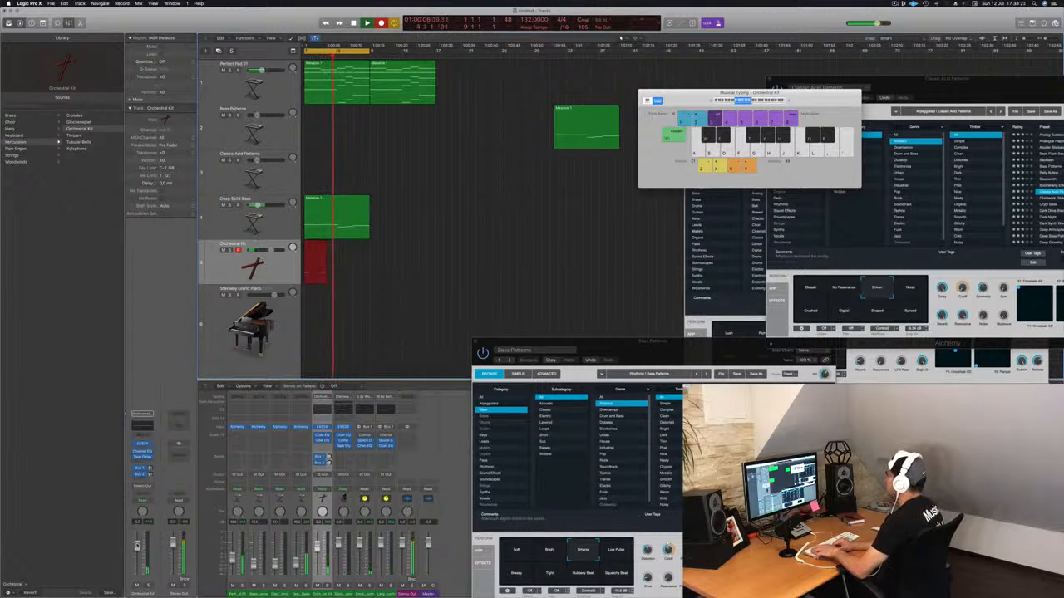
{"action": "key", "text": "a"}
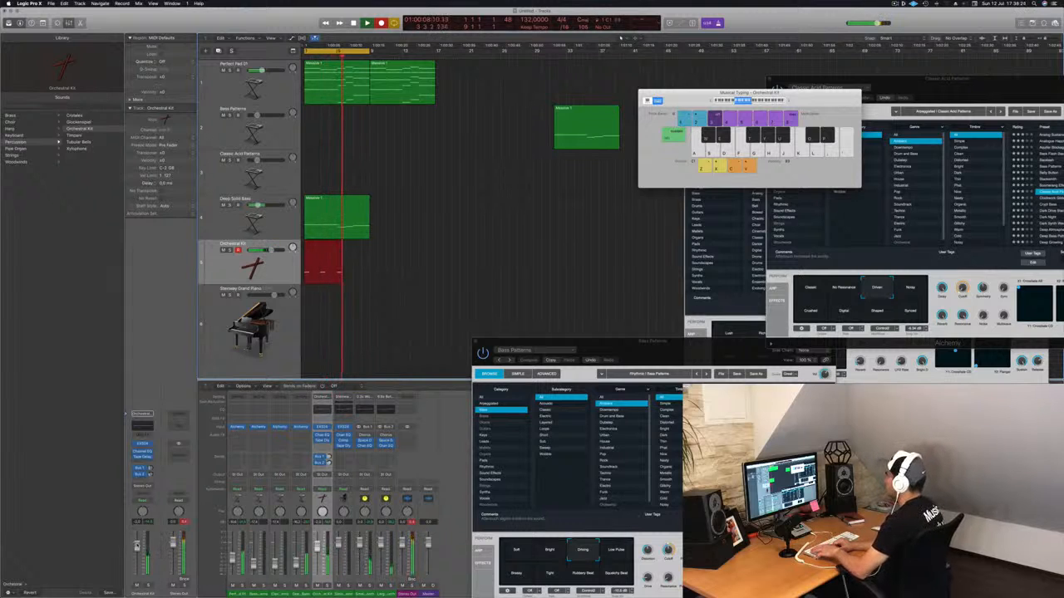
{"action": "key", "text": "a"}
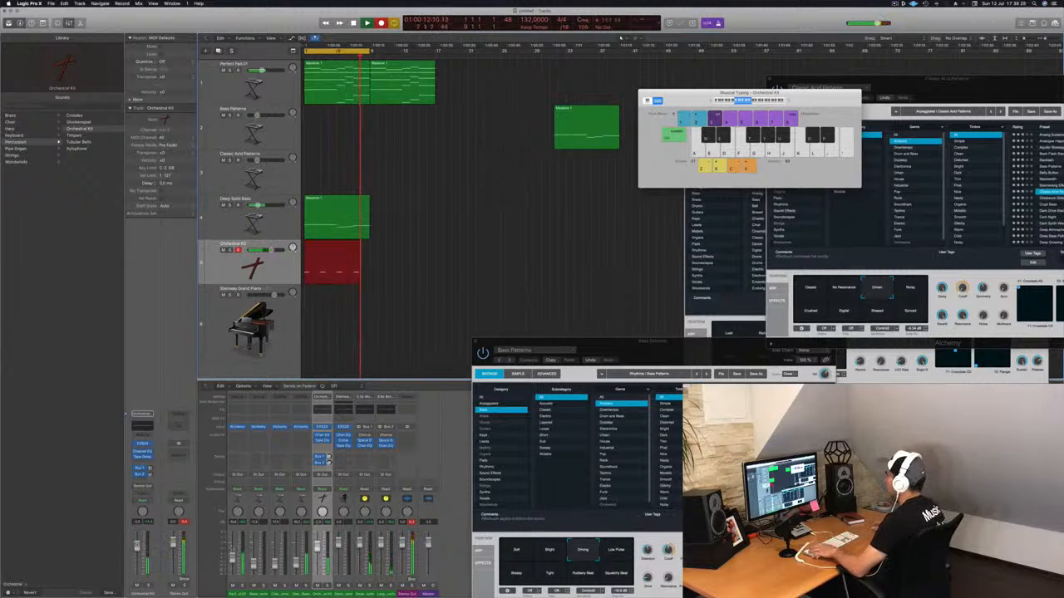
{"action": "key", "text": "space"}
{"action": "key", "text": "Return"}
{"action": "key", "text": "space"}
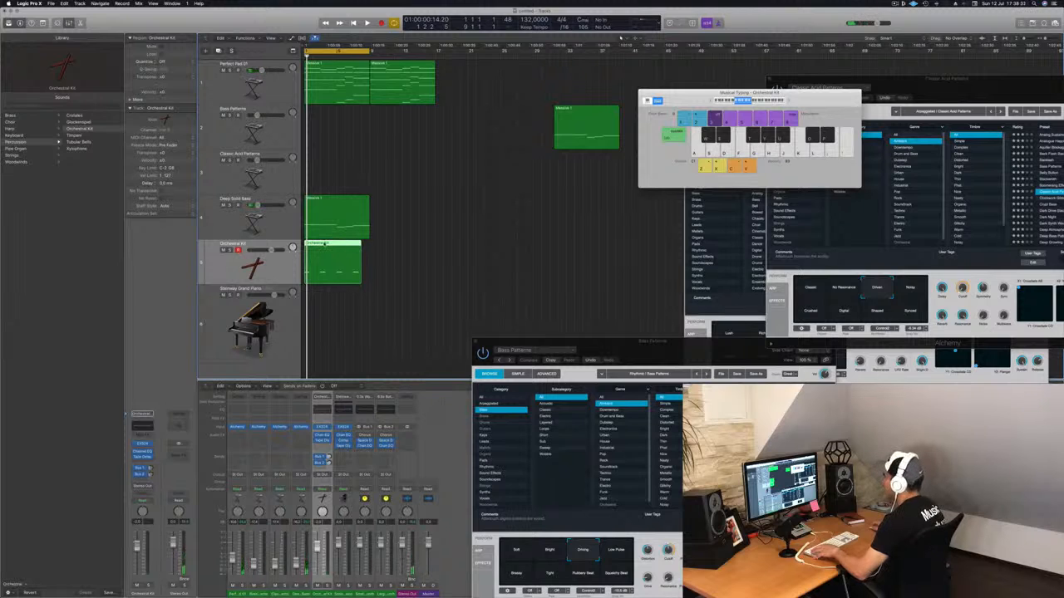
Copy the recorded Orchestral Kit region and the Deep Solid Bass region to the start of the second pad region
{"action": "double_click", "coordinate": [329, 250]}
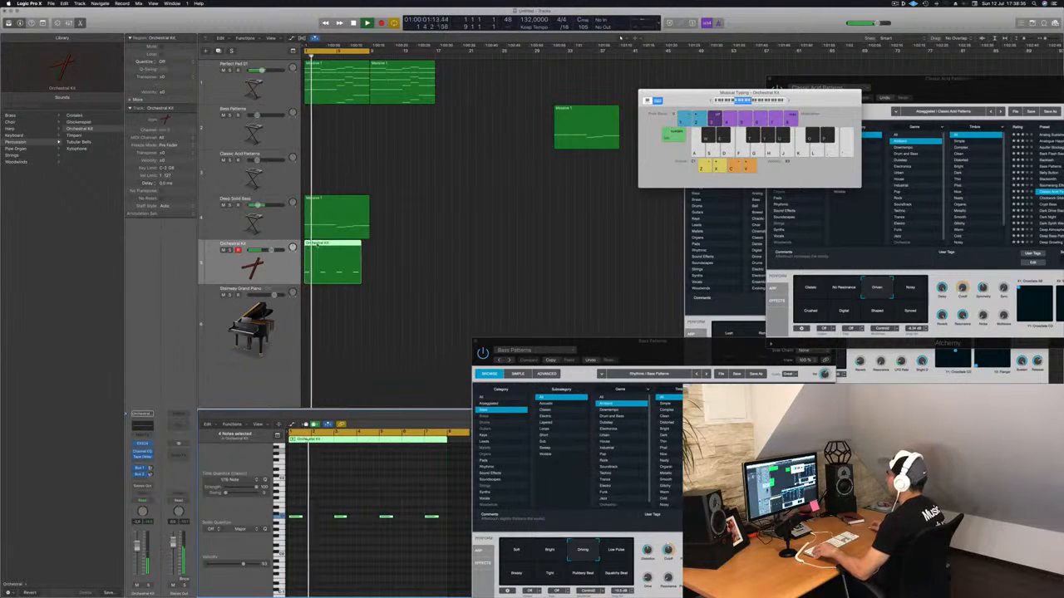
{"action": "left_click_drag", "start_coordinate": [316, 246], "coordinate": [382, 248]}
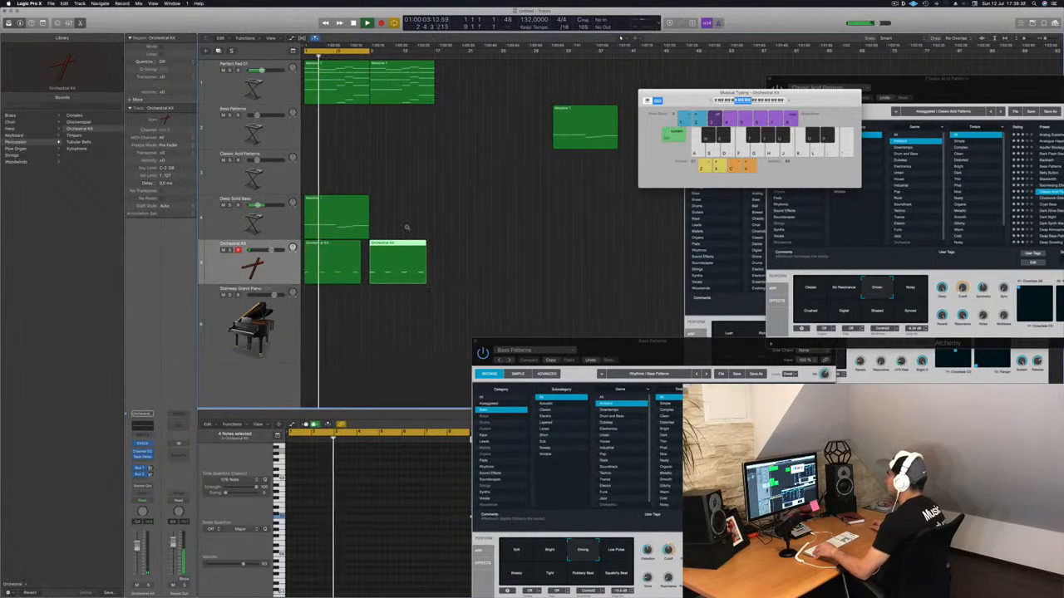
{"action": "scroll", "coordinate": [407, 228], "scroll_direction": "down", "scroll_amount": 2}
{"action": "left_click", "coordinate": [339, 255]}
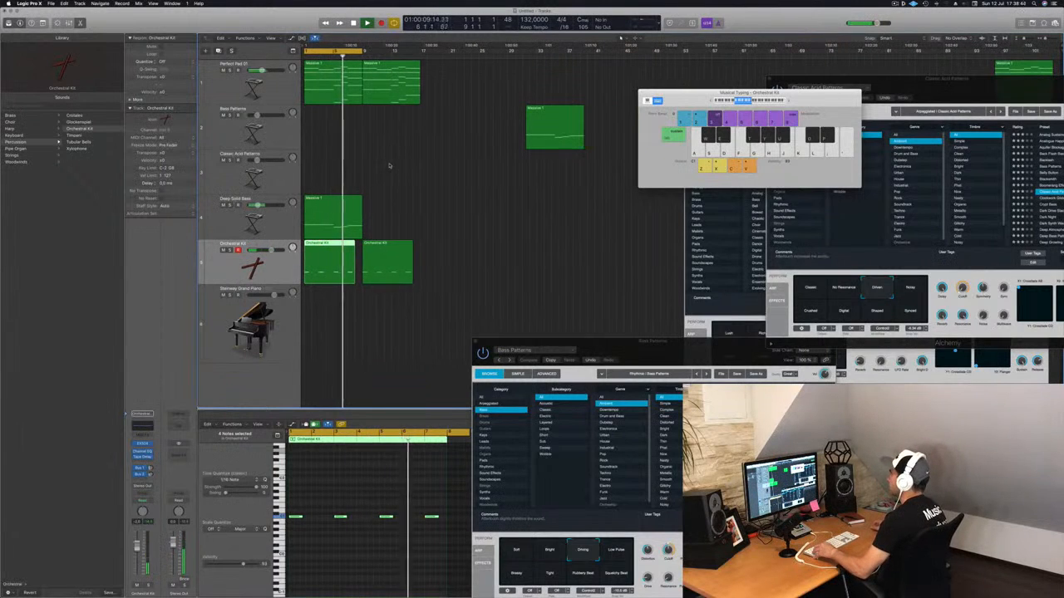
{"action": "left_click", "coordinate": [347, 201]}
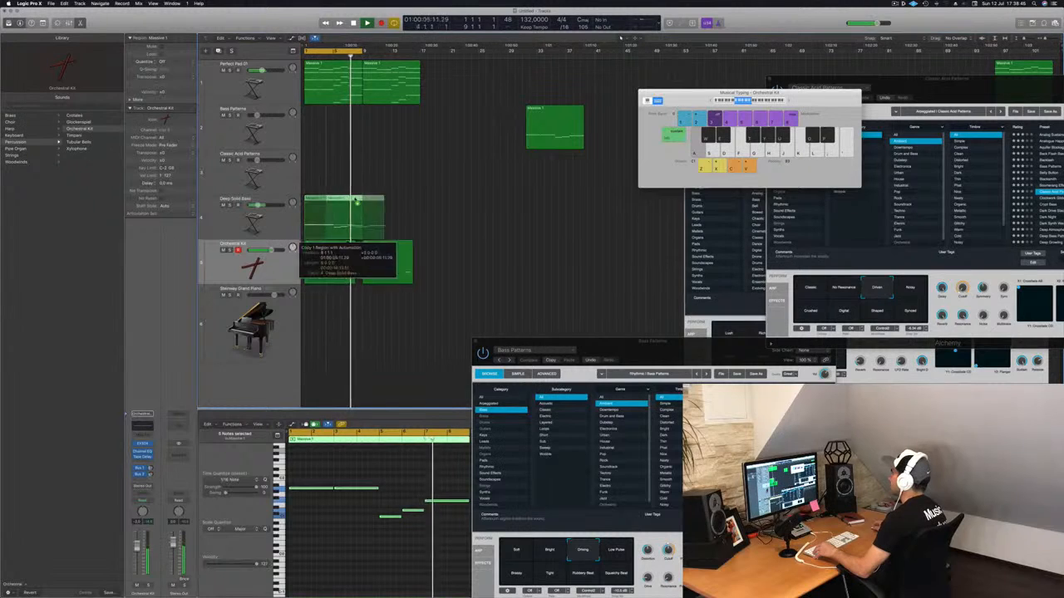
{"action": "key", "text": "super+r"}
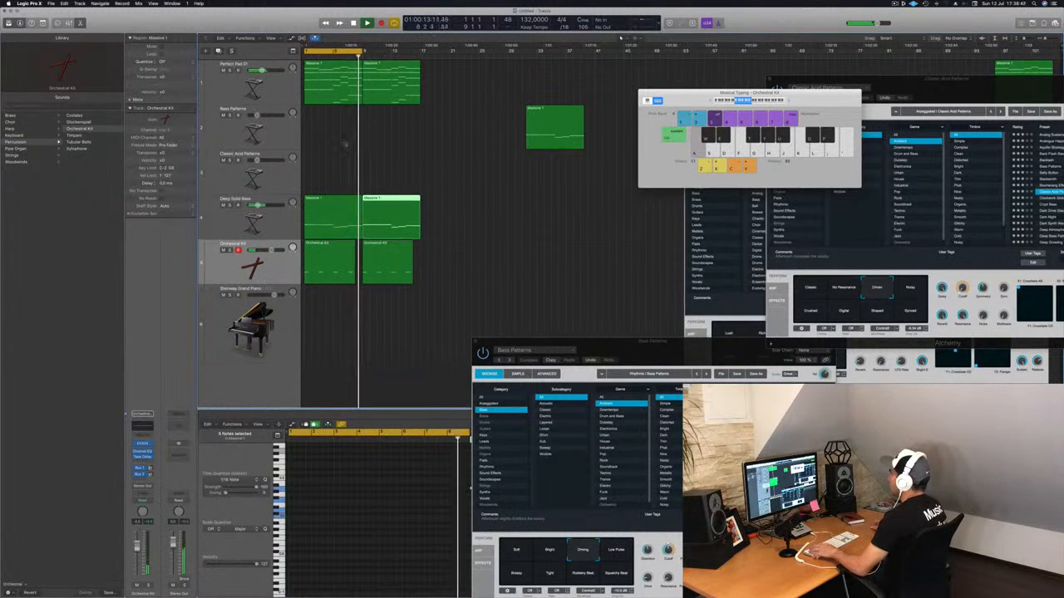
Duplicate the Perfect Pad 01 track with a copy of its first region and load the Tuba from the Orchestral Brass sounds onto it
{"action": "left_click", "coordinate": [271, 88]}
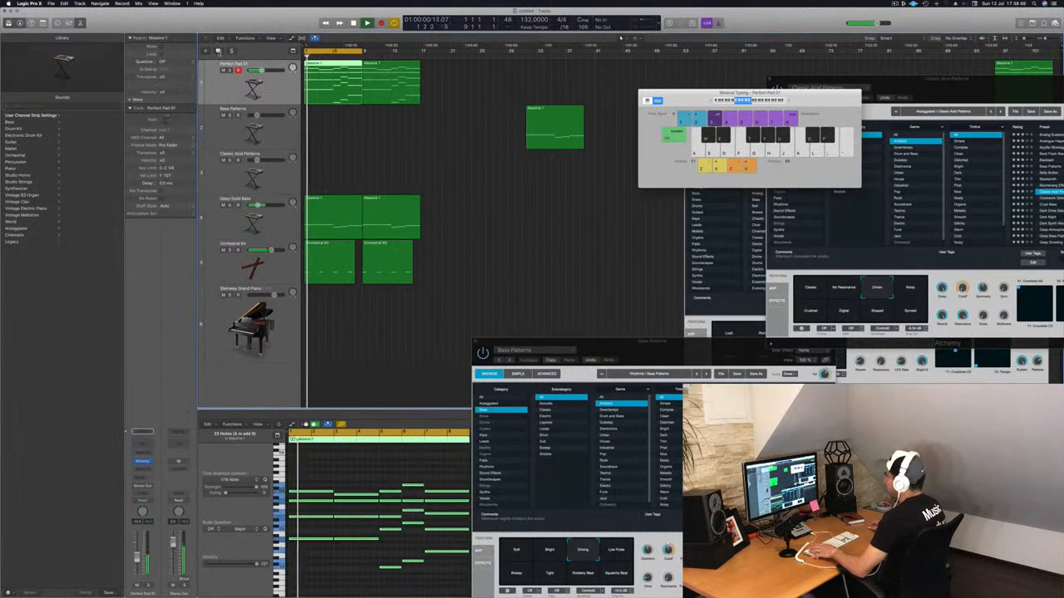
{"action": "key", "text": "super+d"}
{"action": "left_click_drag", "start_coordinate": [326, 90], "coordinate": [327, 133]}
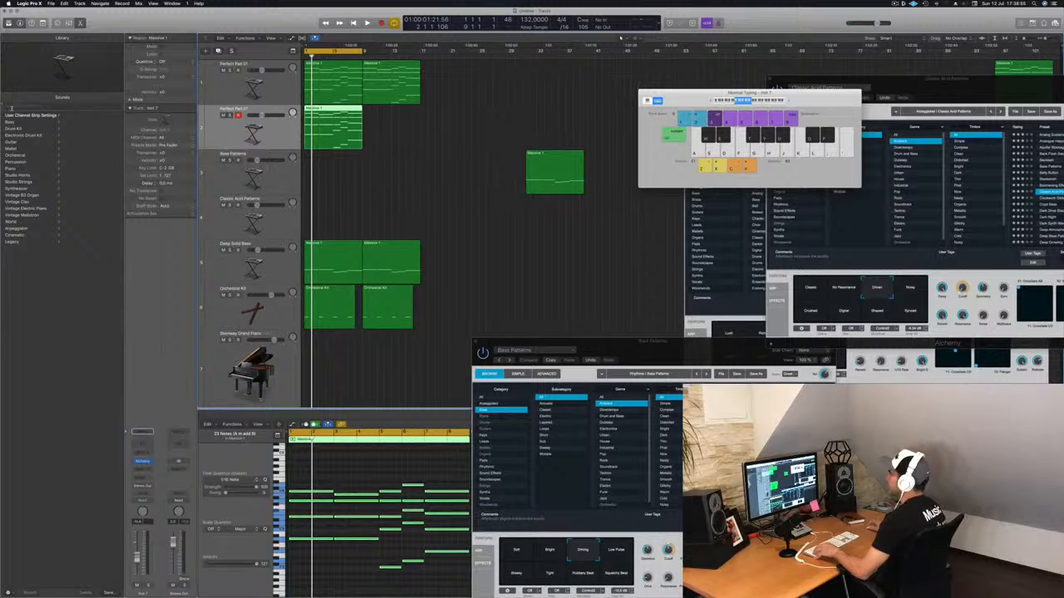
{"action": "left_click", "coordinate": [15, 155]}
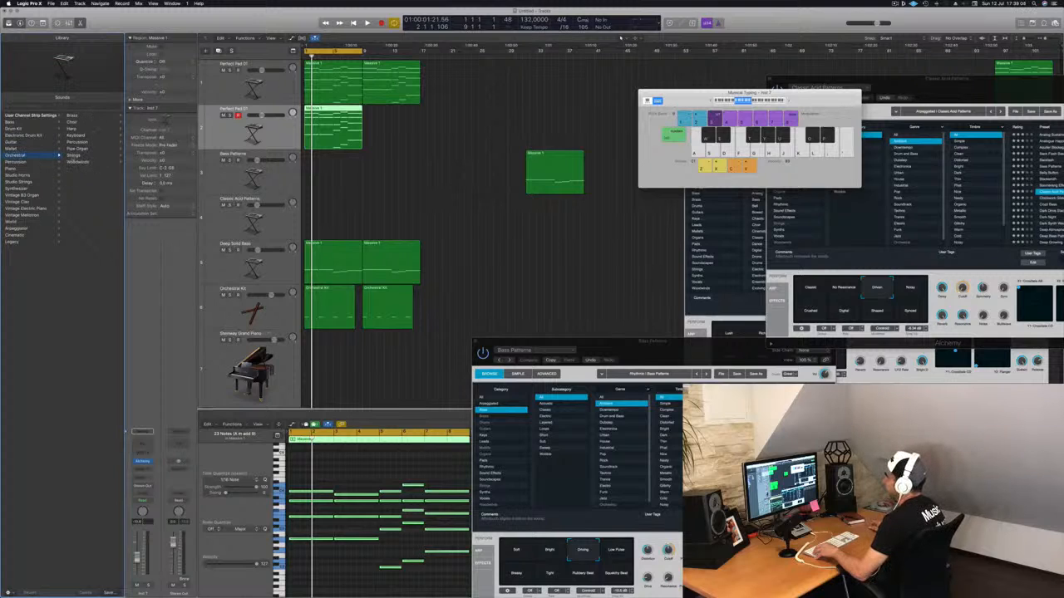
{"action": "left_click", "coordinate": [81, 115]}
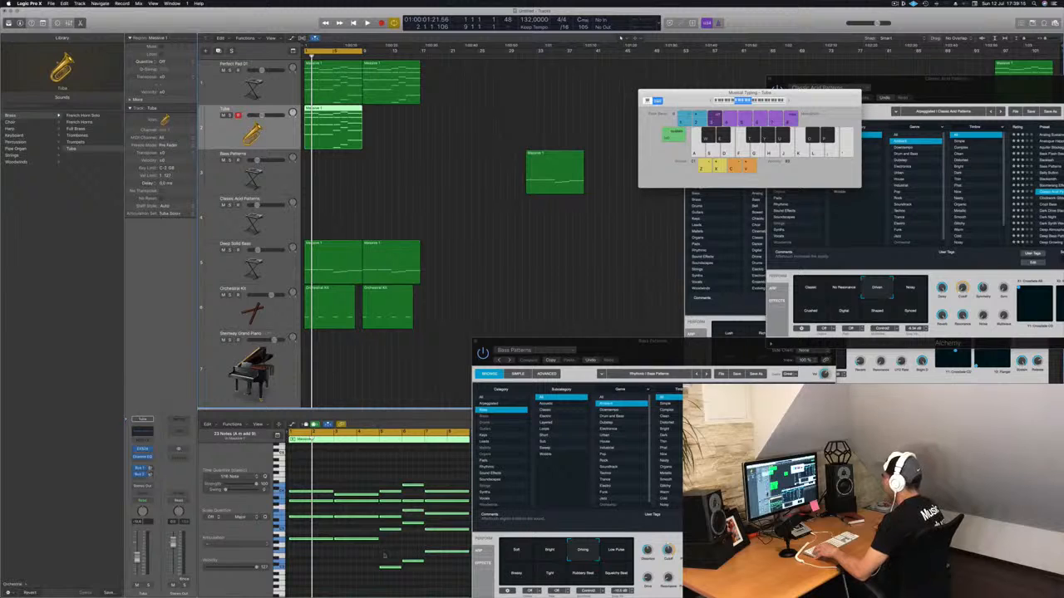
Delete the lower chord notes from the Tuba region, keep only the top melody line, and play it with the loop
{"action": "scroll", "coordinate": [384, 553], "scroll_direction": "down", "scroll_amount": 3}
{"action": "left_click_drag", "start_coordinate": [299, 582], "coordinate": [414, 502]}
{"action": "key", "text": "Delete"}
{"action": "key", "text": "space"}
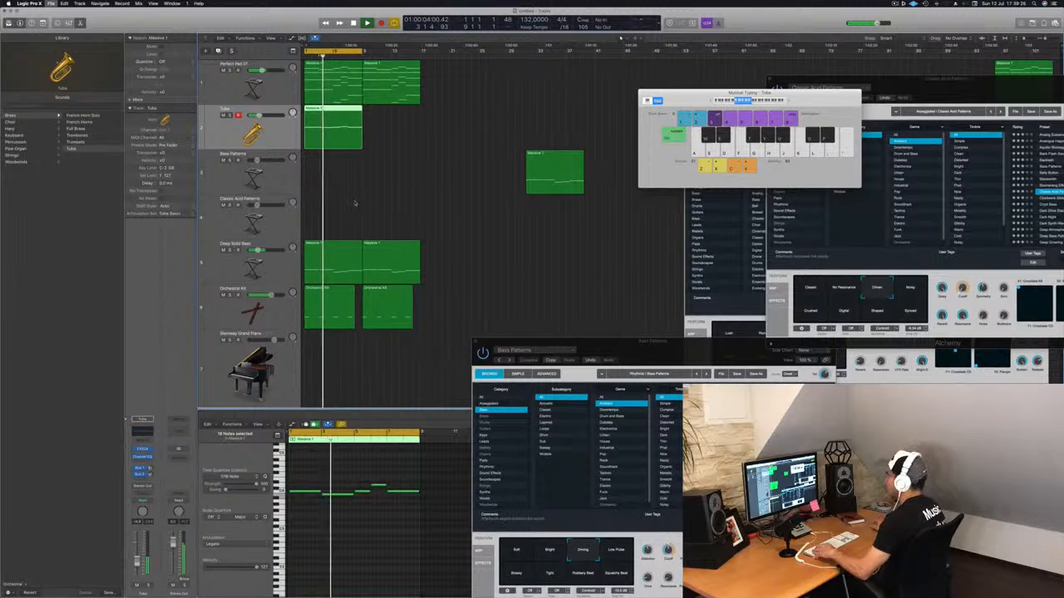
Save the project as a package in the Logic folder
{"action": "key", "text": "super+s"}
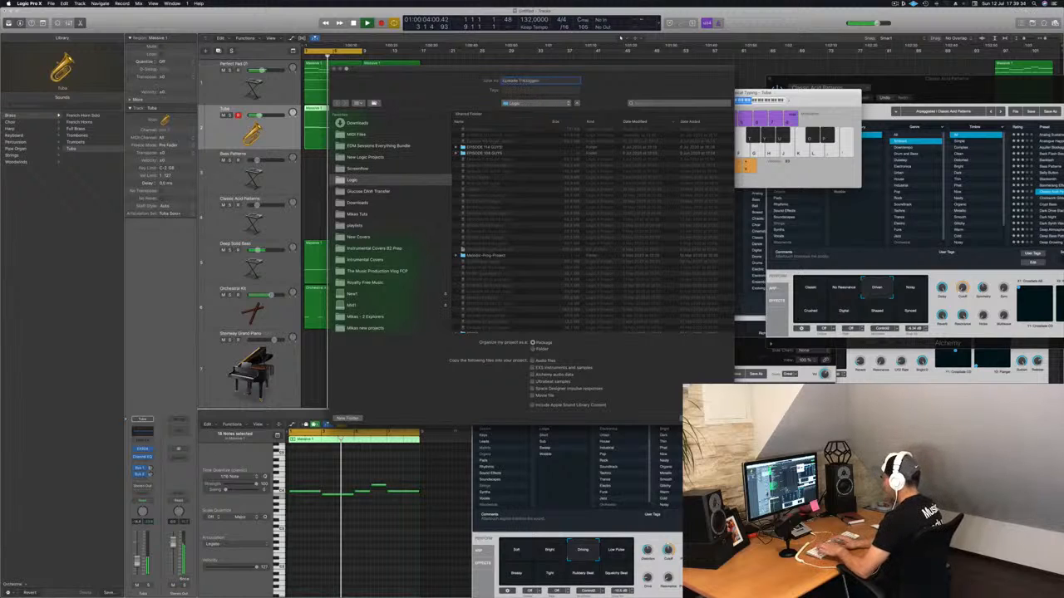
{"action": "key", "text": "Return"}
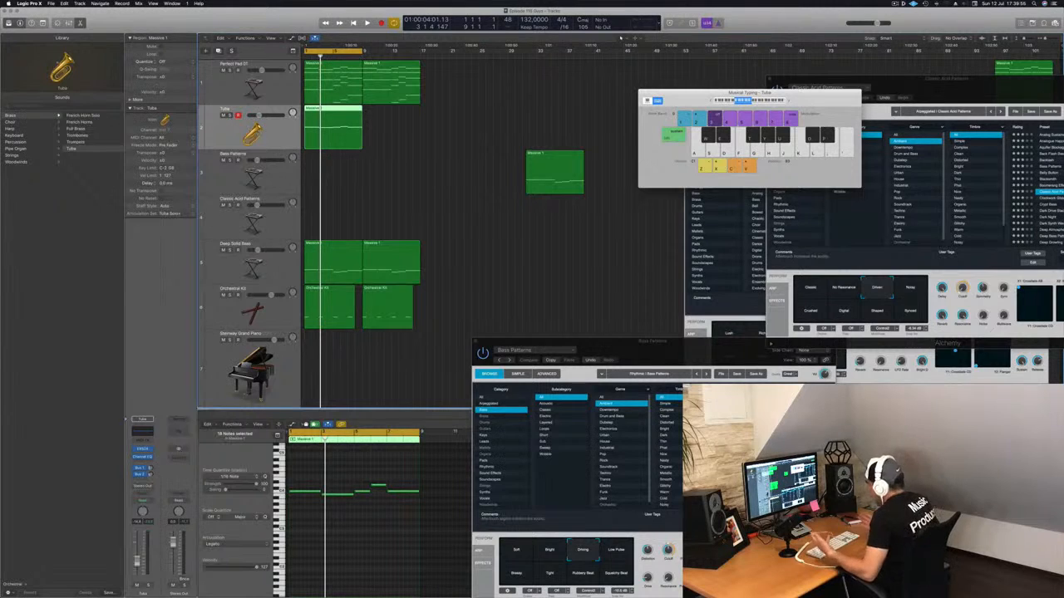
{"action": "left_click", "coordinate": [432, 164]}
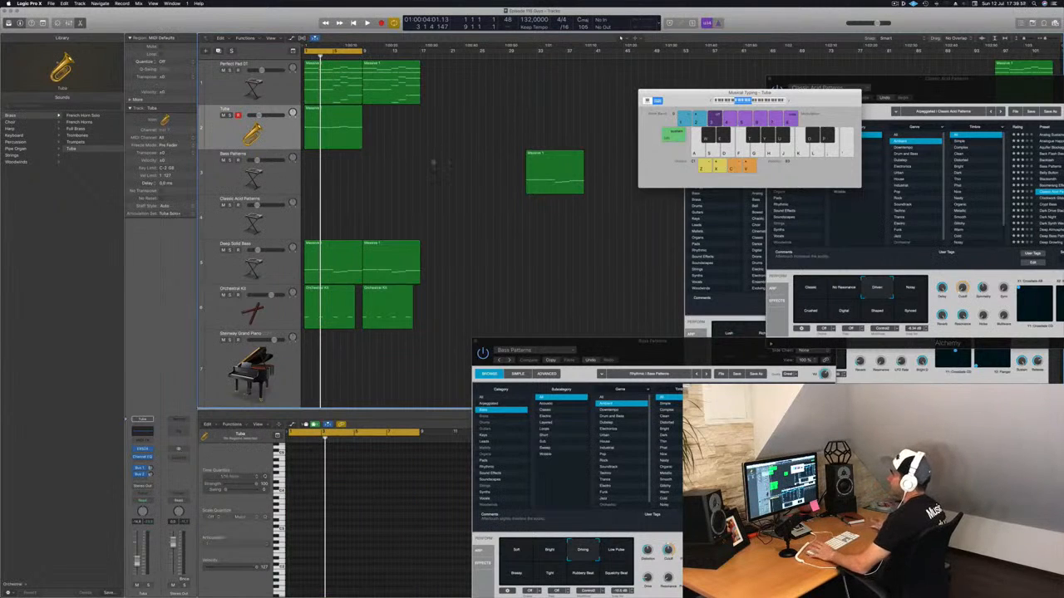
Copy the Tuba region beneath the second pad region and extend the cycle range to the end of the second set of regions
{"action": "key", "text": "Return"}
{"action": "key", "text": "space"}
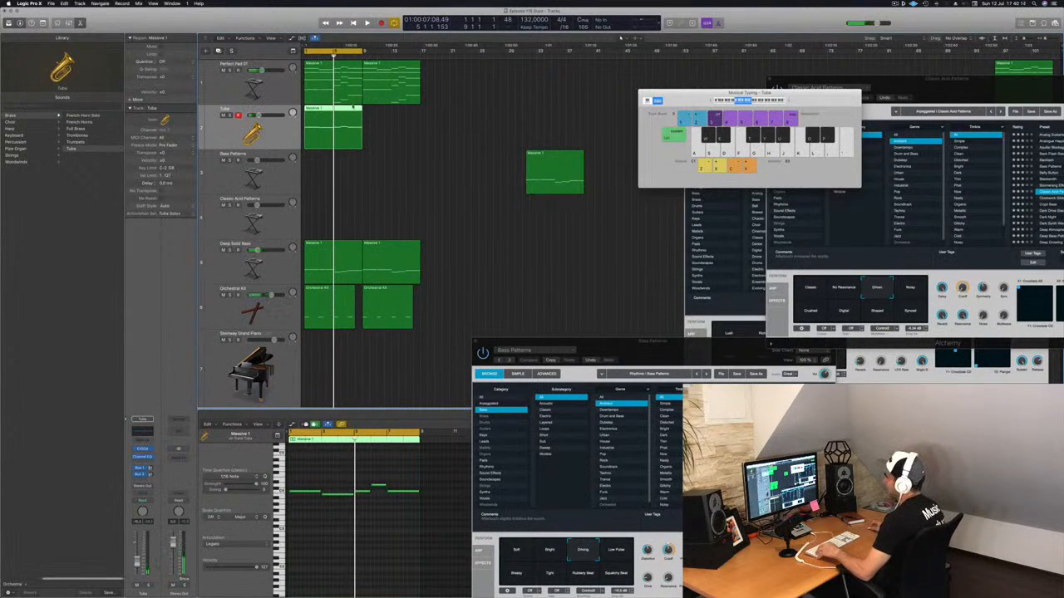
{"action": "left_click_drag", "start_coordinate": [343, 109], "coordinate": [402, 112]}
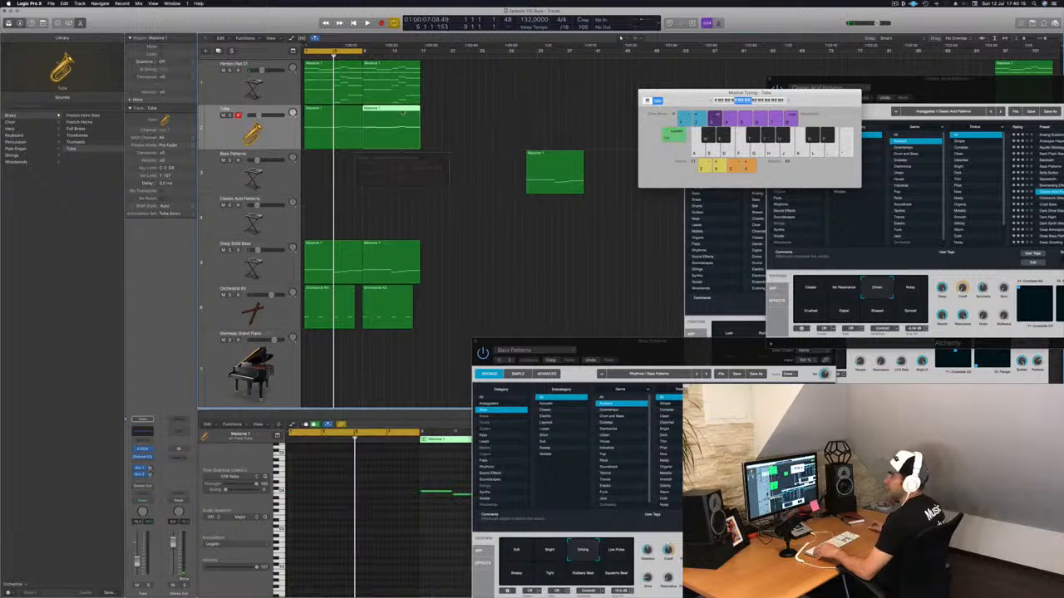
{"action": "left_click", "coordinate": [421, 210]}
{"action": "key", "text": "space"}
{"action": "left_click_drag", "start_coordinate": [362, 51], "coordinate": [420, 55]}
{"action": "left_click", "coordinate": [265, 133]}
{"action": "key", "text": "space"}
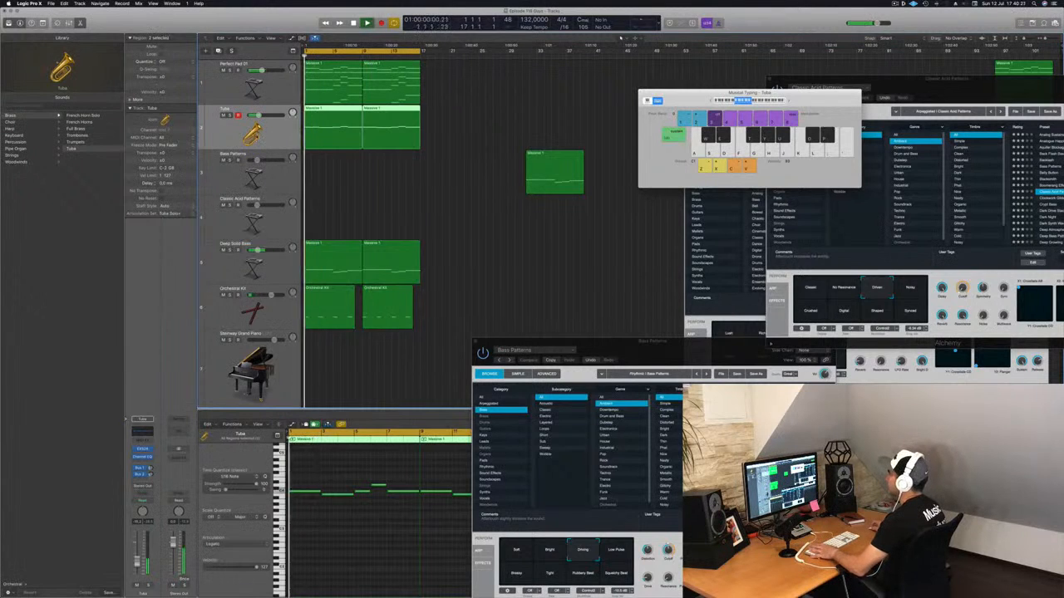
Duplicate the Tuba track, move the first pad region onto it, and load String Ensemble from the Orchestral Strings sounds
{"action": "key", "text": "super+d"}
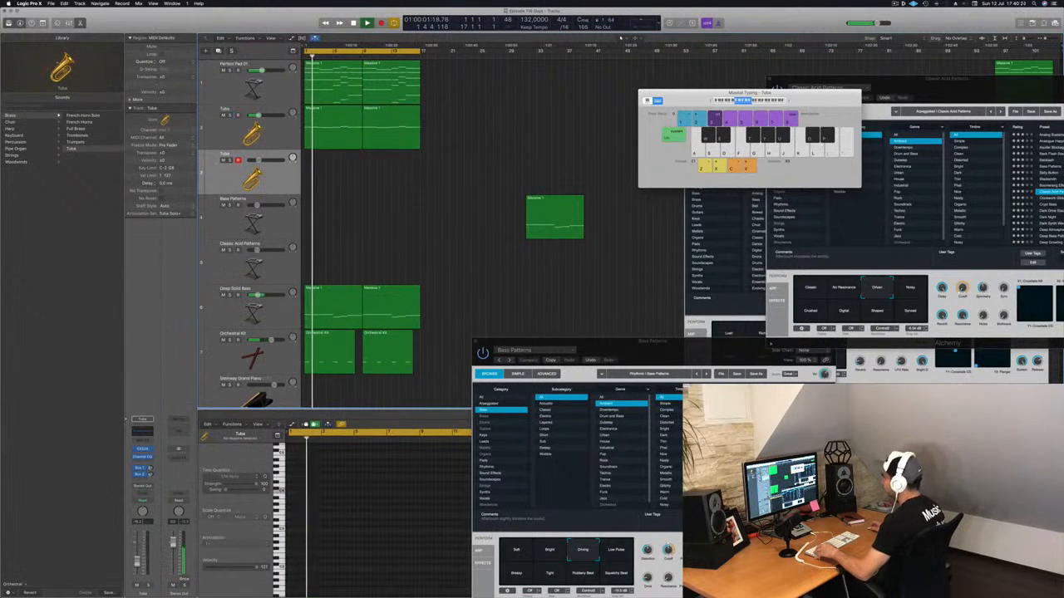
{"action": "left_click_drag", "start_coordinate": [331, 74], "coordinate": [333, 166]}
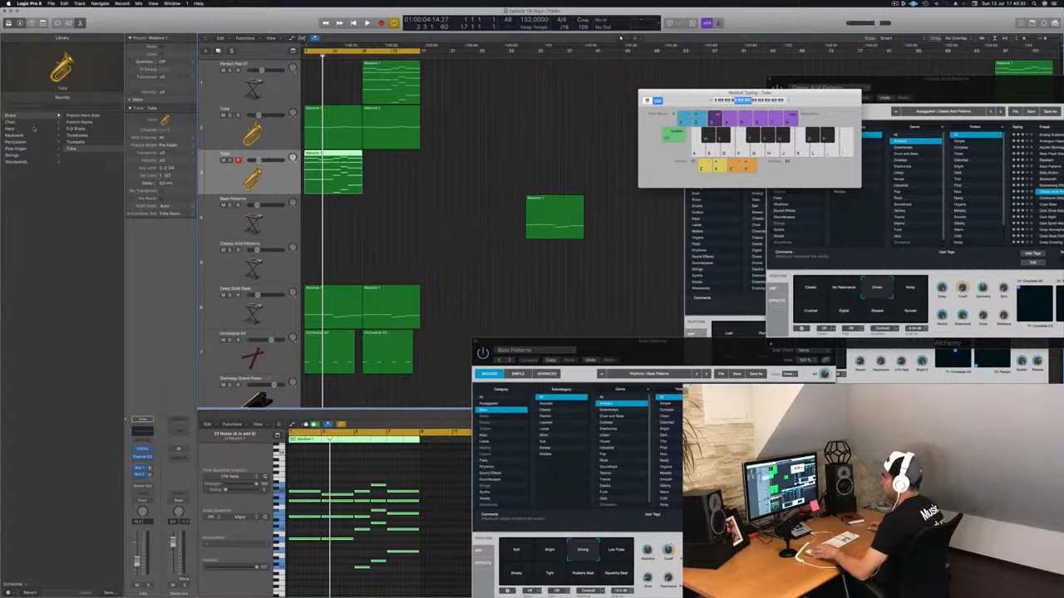
{"action": "left_click", "coordinate": [19, 156]}
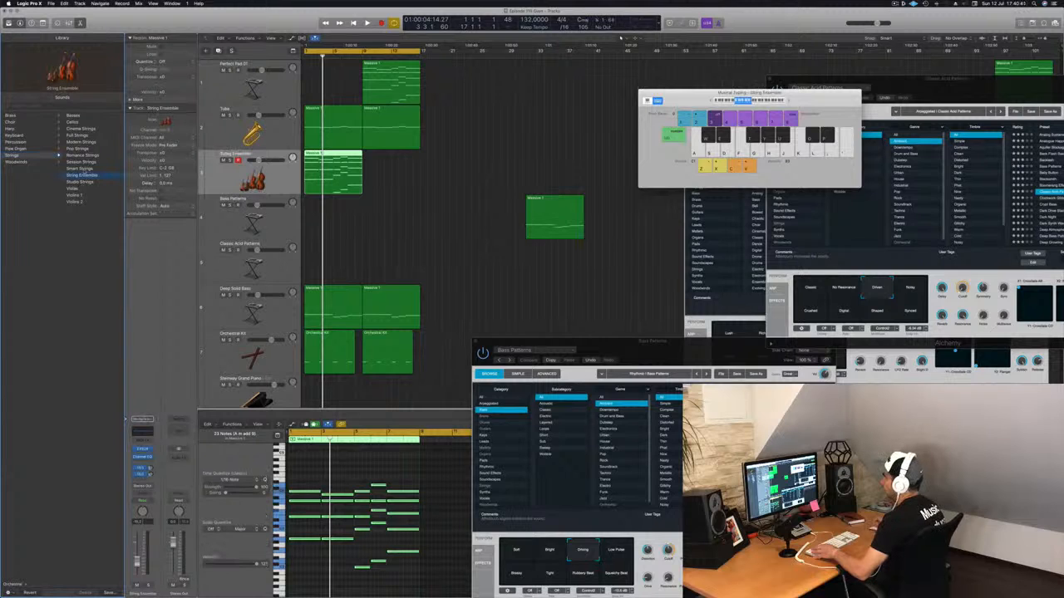
Play the String Ensemble with the loop and copy its chord region beneath the second pad region
{"action": "left_click", "coordinate": [277, 181]}
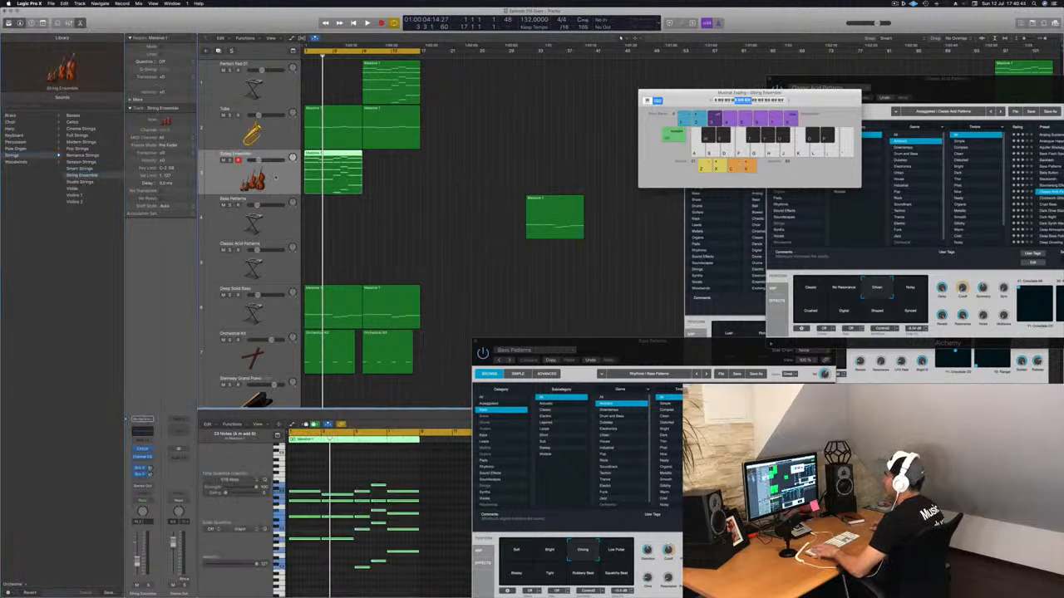
{"action": "key", "text": "space"}
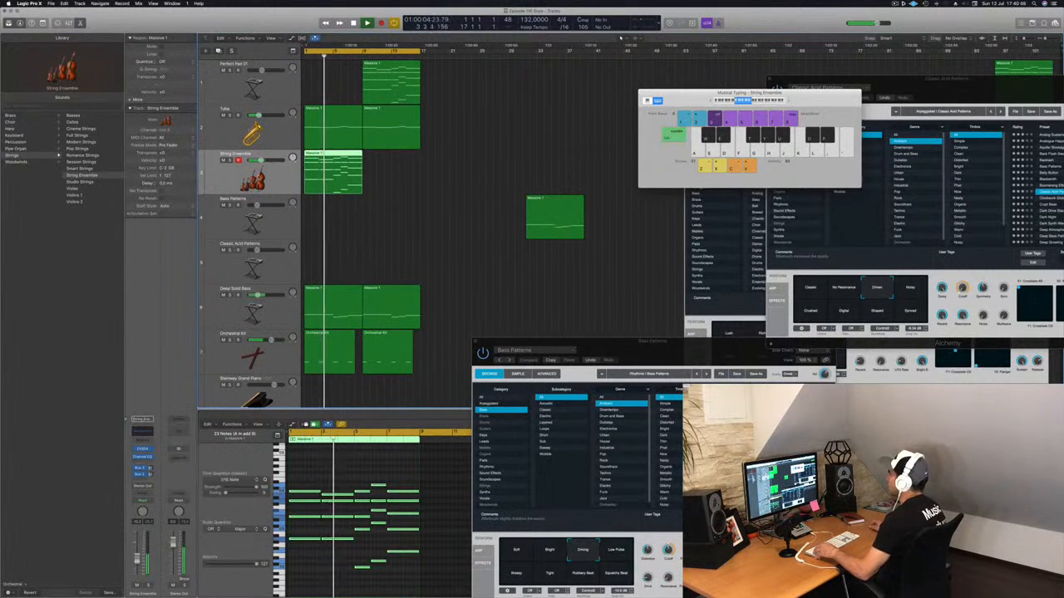
{"action": "left_click_drag", "start_coordinate": [339, 155], "coordinate": [398, 154]}
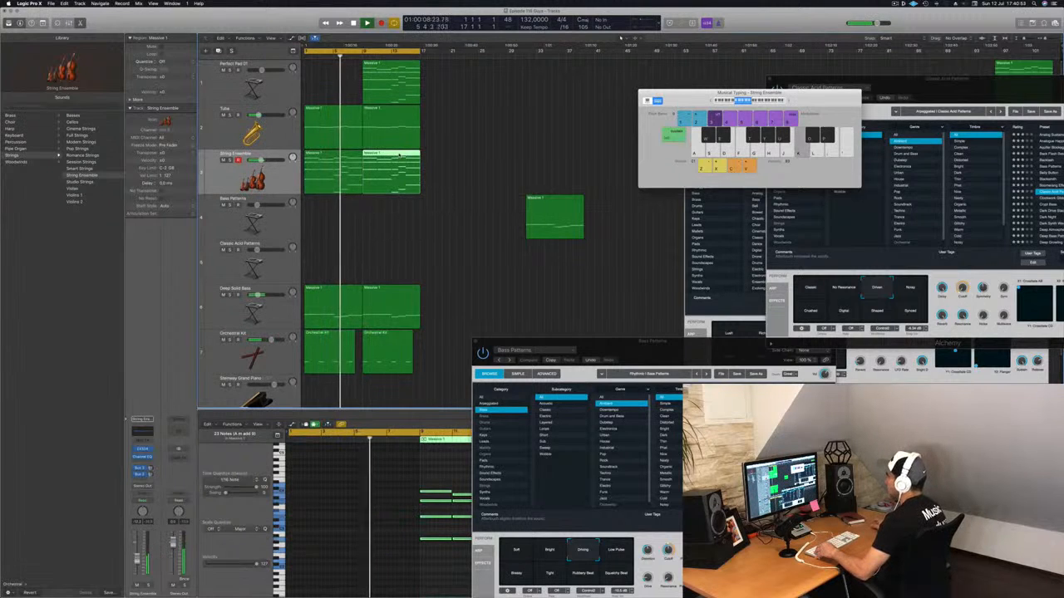
{"action": "left_click", "coordinate": [237, 173]}
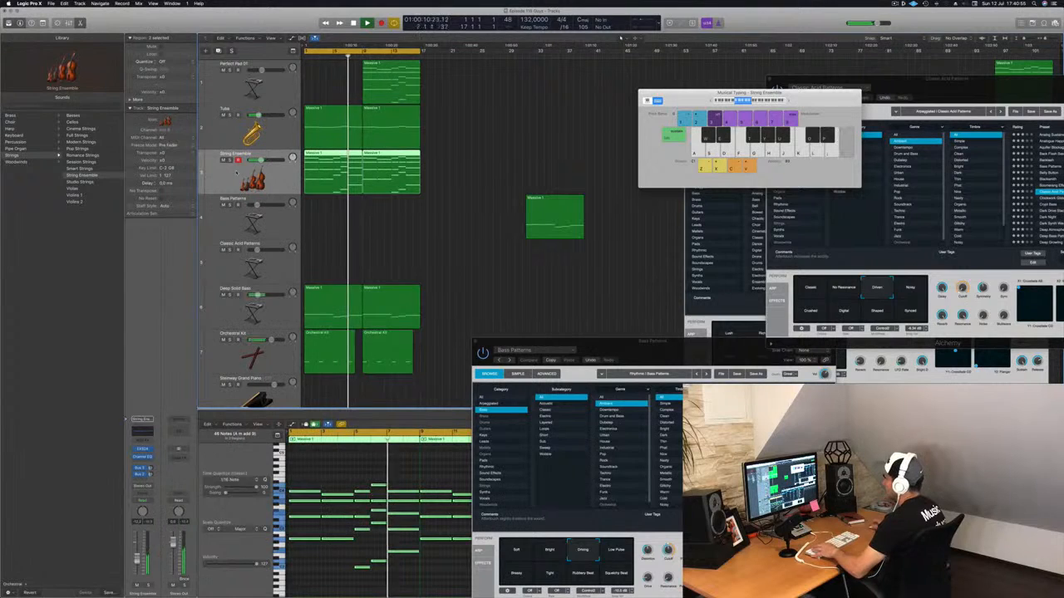
Audition Studio Strings and Smart Strings on the strings track, then load Session Strings and play it with the loop
{"action": "key", "text": "space"}
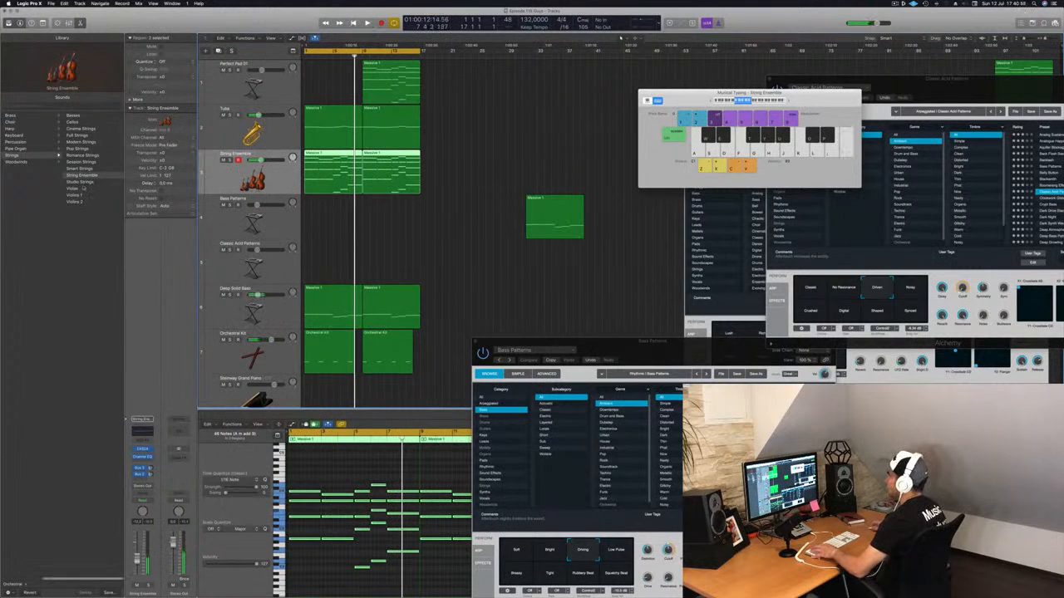
{"action": "left_click", "coordinate": [81, 181]}
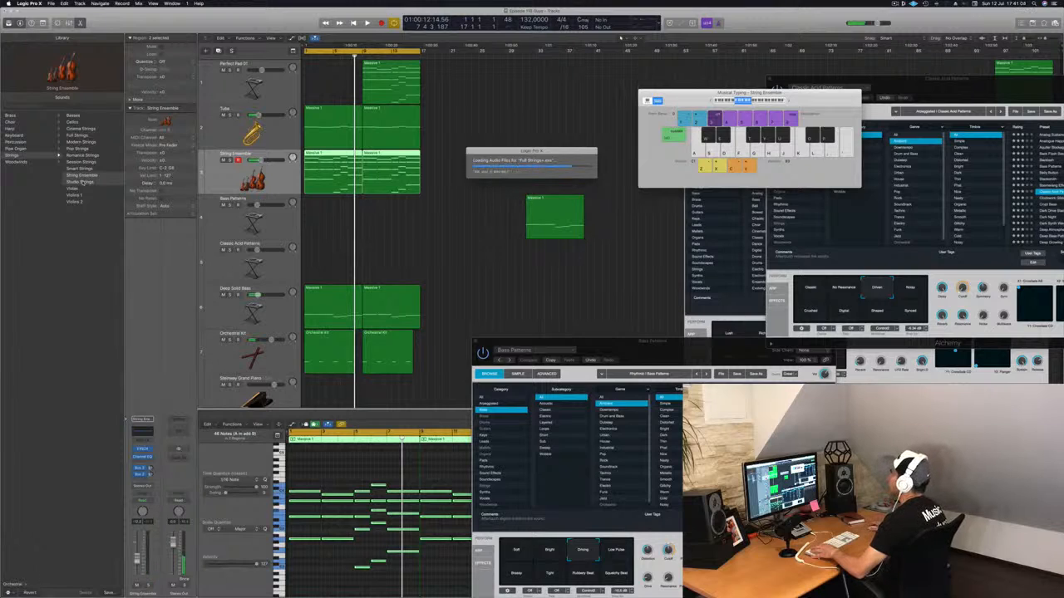
{"action": "key", "text": "space"}
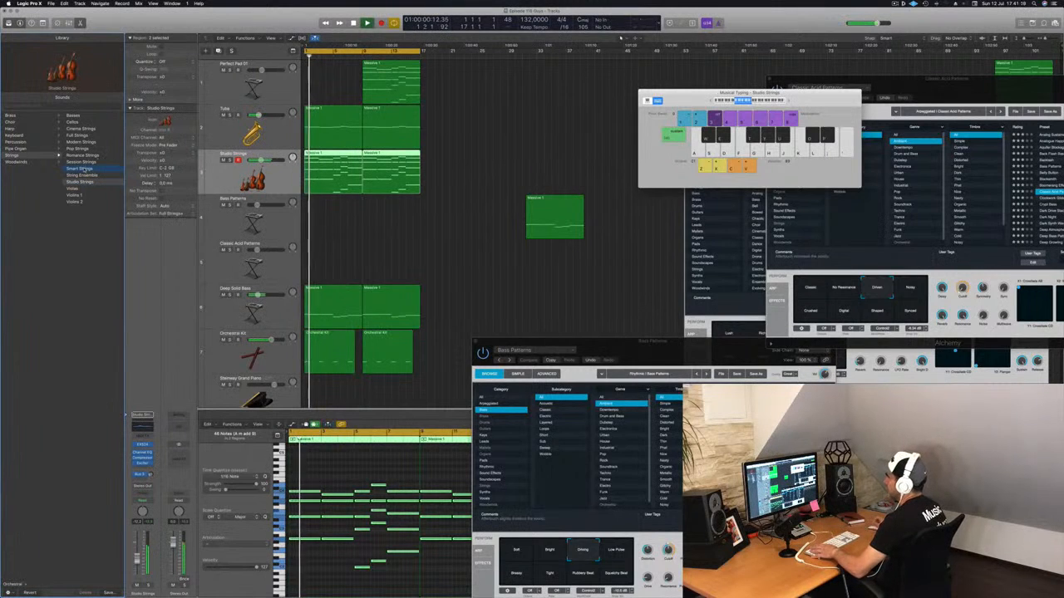
{"action": "left_click", "coordinate": [82, 168]}
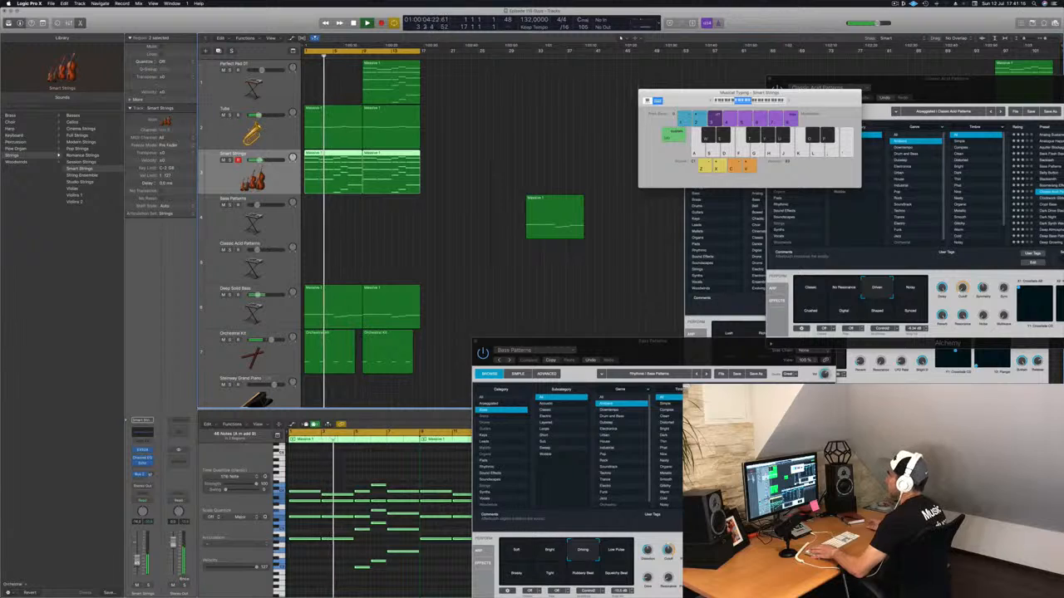
{"action": "left_click", "coordinate": [80, 162]}
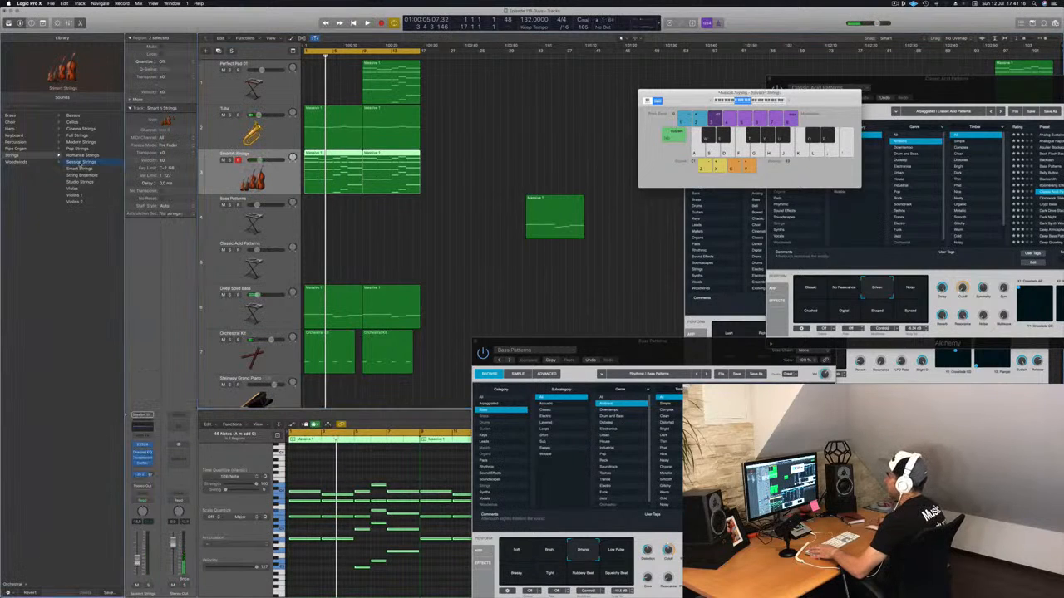
{"action": "key", "text": "space"}
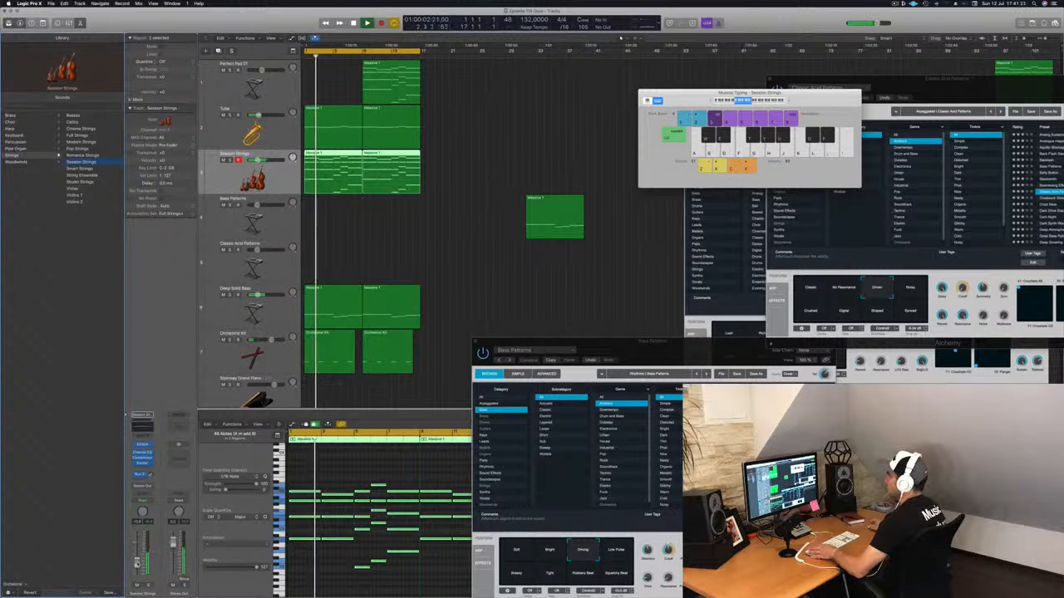
Add a Bus 4 send to the Session Strings channel
{"action": "key", "text": "space"}
{"action": "key", "text": "space"}
{"action": "left_click", "coordinate": [141, 474]}
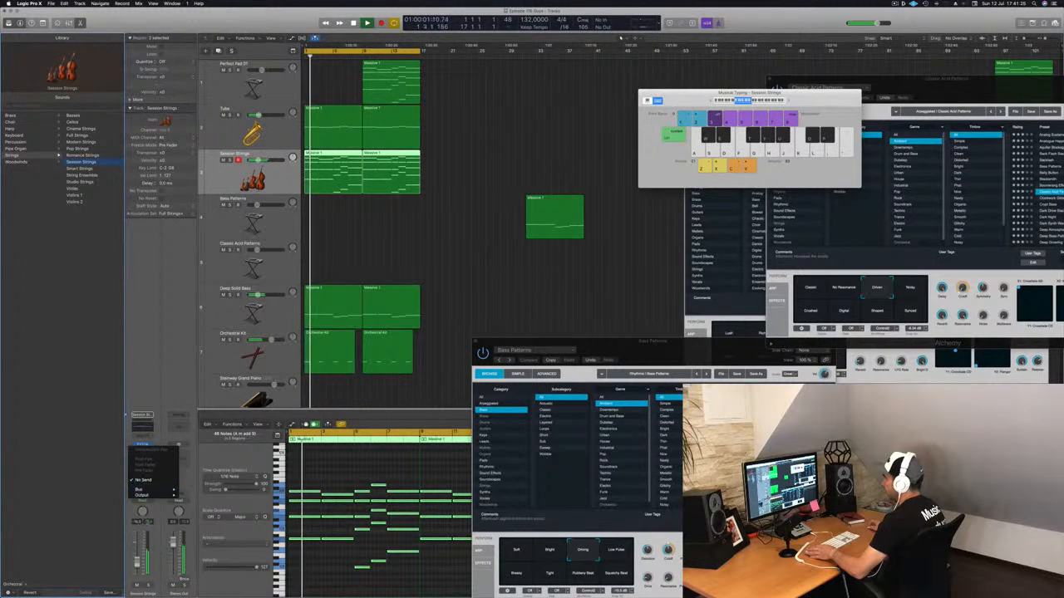
{"action": "mouse_move", "coordinate": [150, 489]}
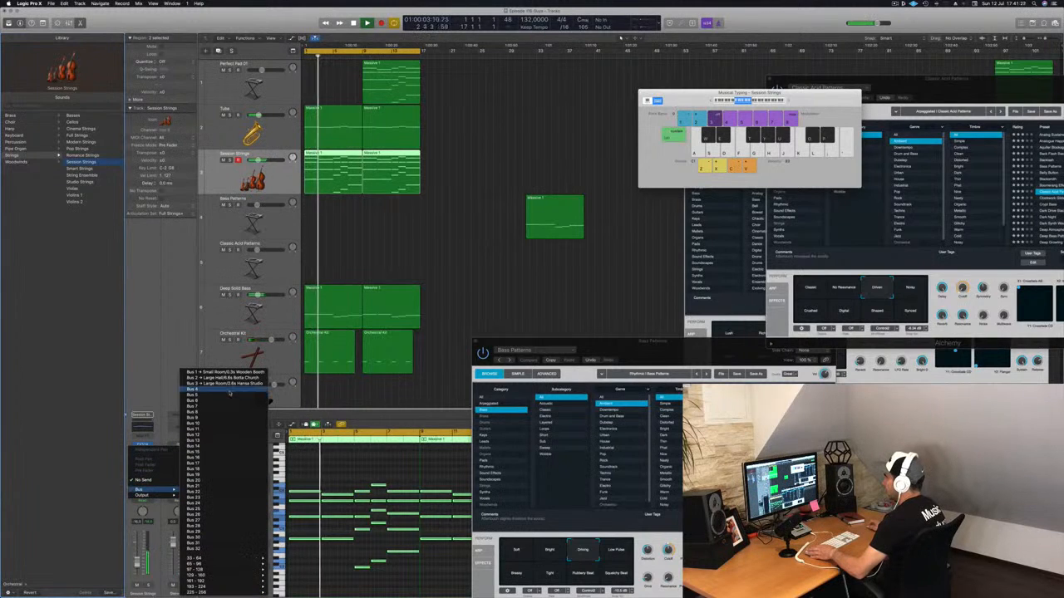
{"action": "left_click", "coordinate": [199, 389]}
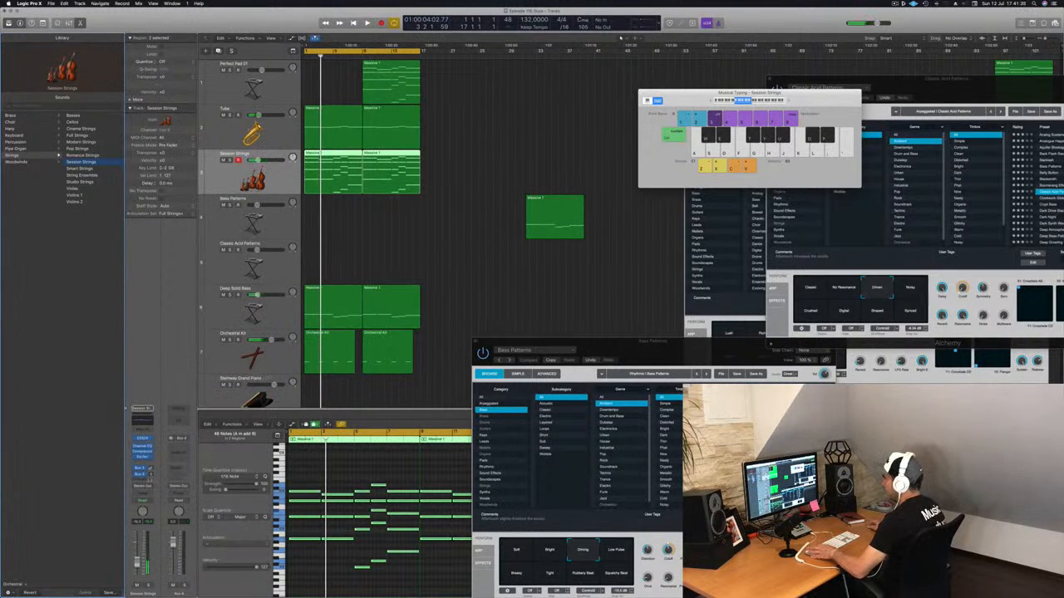
Insert a stereo SilverVerb on the Bus 4 aux channel and load its grandiose preset
{"action": "left_click", "coordinate": [173, 448]}
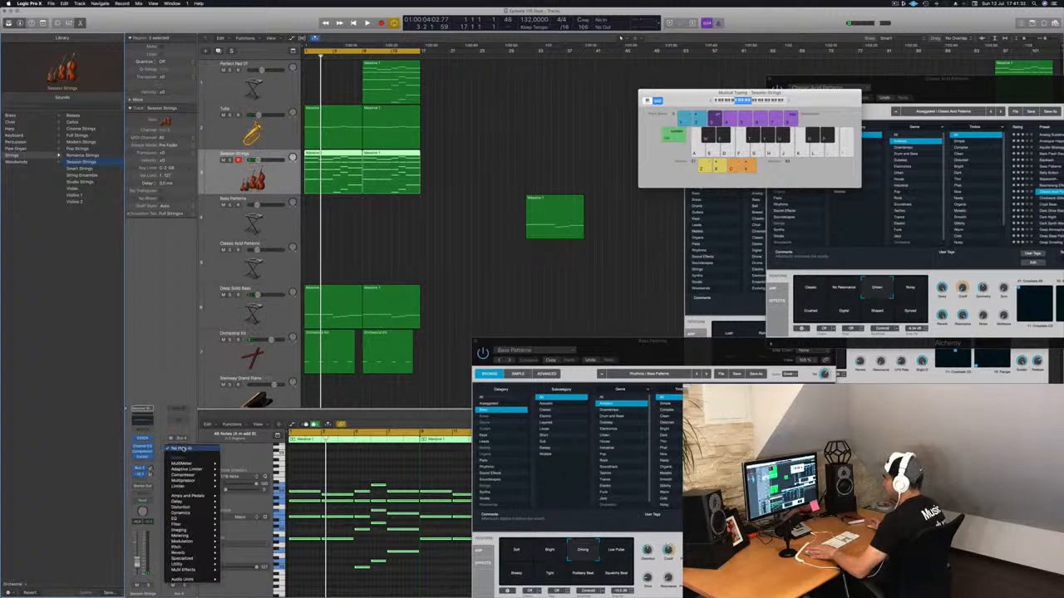
{"action": "mouse_move", "coordinate": [193, 476]}
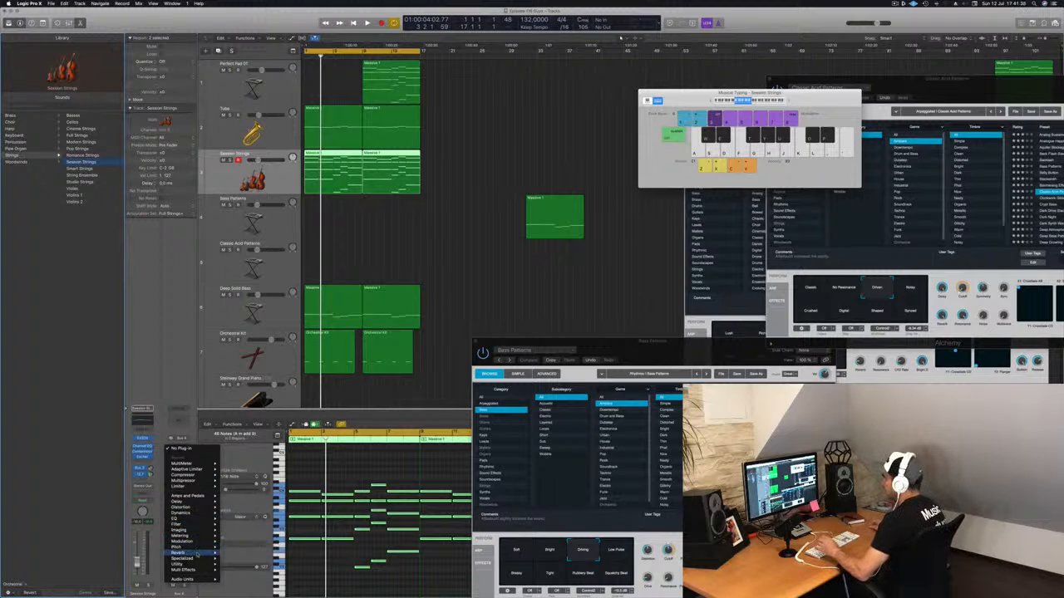
{"action": "mouse_move", "coordinate": [204, 553]}
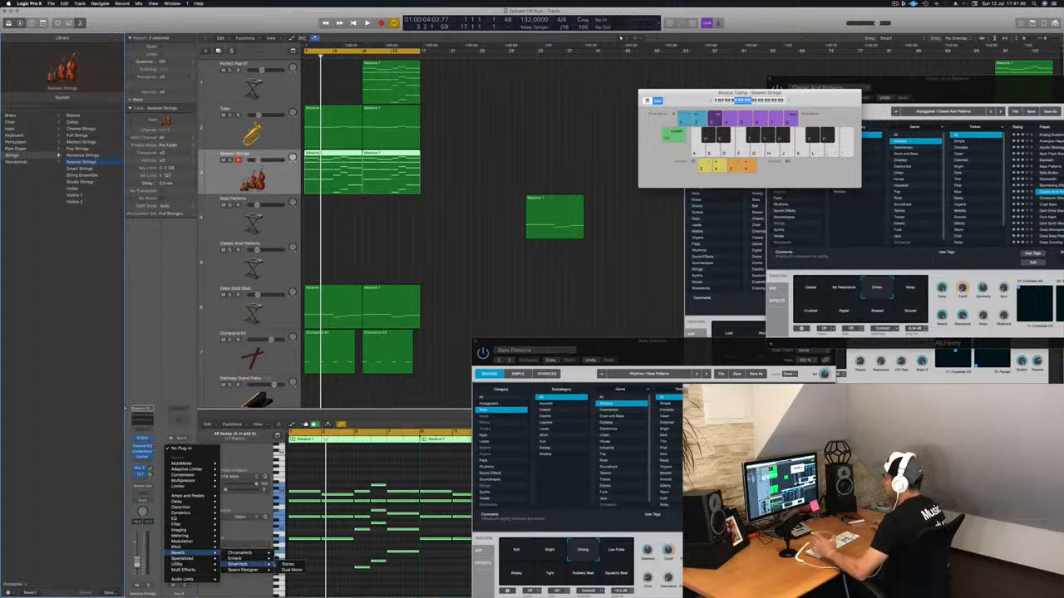
{"action": "left_click", "coordinate": [287, 565]}
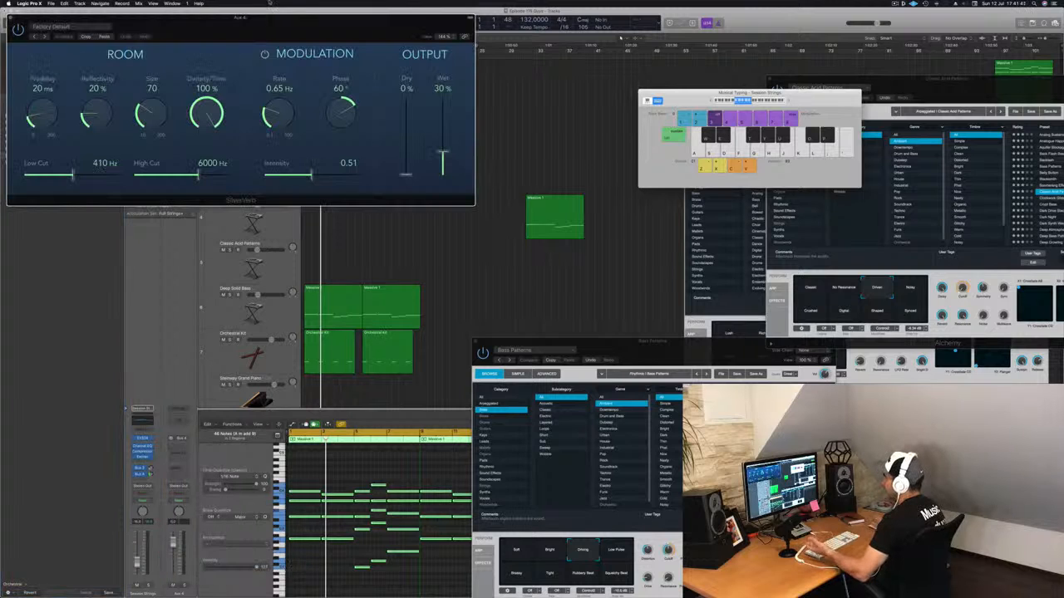
{"action": "left_click_drag", "start_coordinate": [270, 23], "coordinate": [526, 66]}
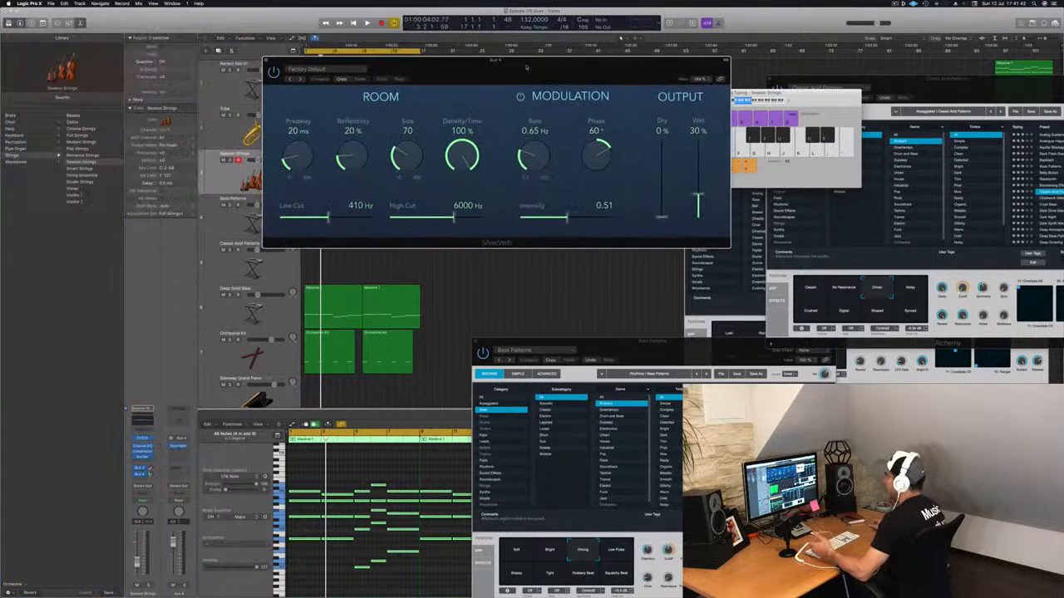
{"action": "left_click", "coordinate": [350, 70]}
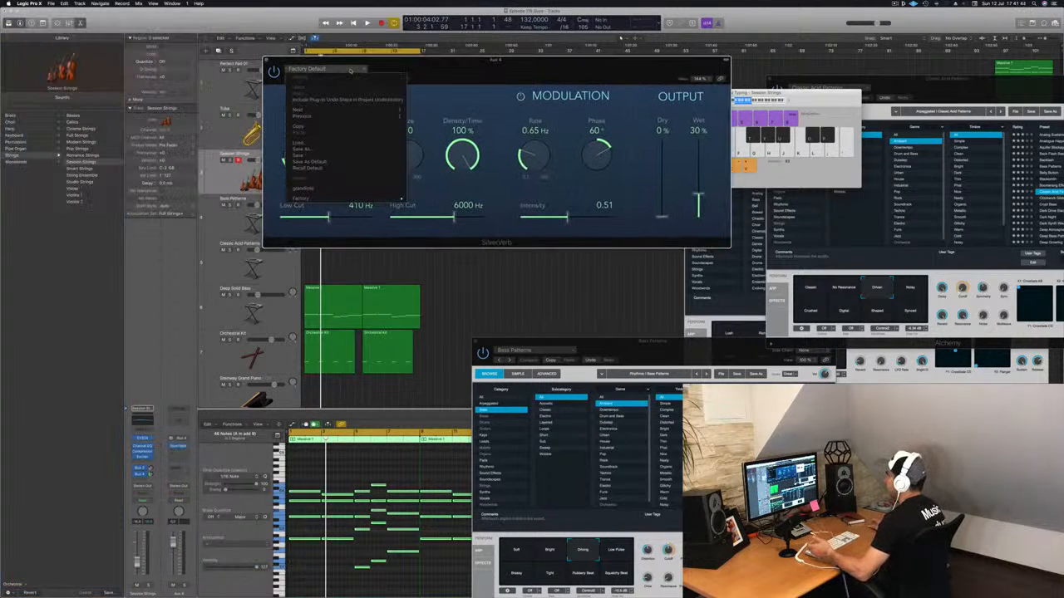
{"action": "left_click", "coordinate": [322, 188]}
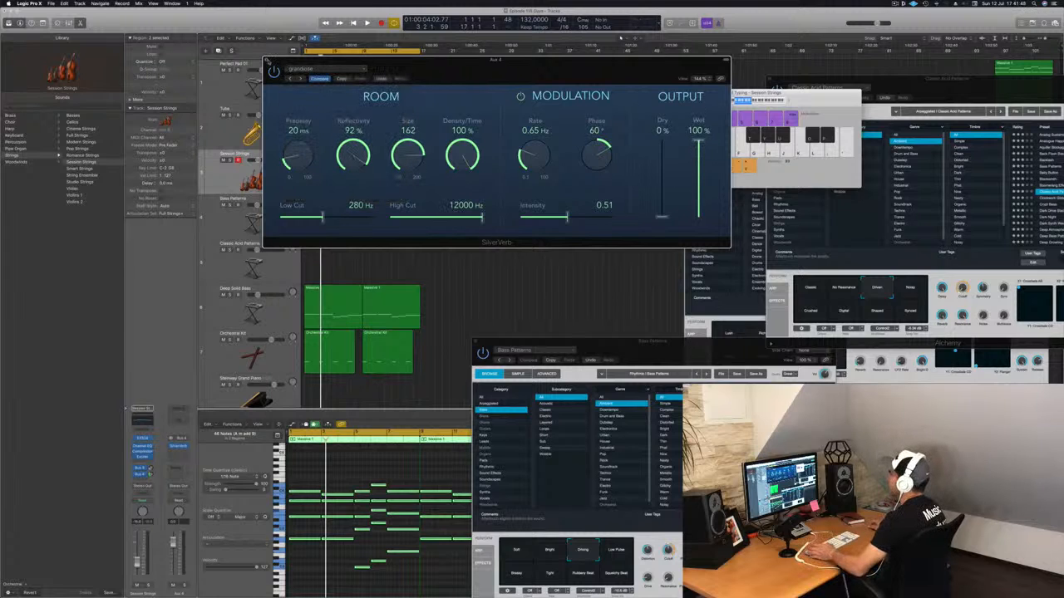
{"action": "left_click", "coordinate": [267, 64]}
Play the loop, check the Session Strings with and without solo, and adjust their Bus 4 send level
{"action": "key", "text": "space"}
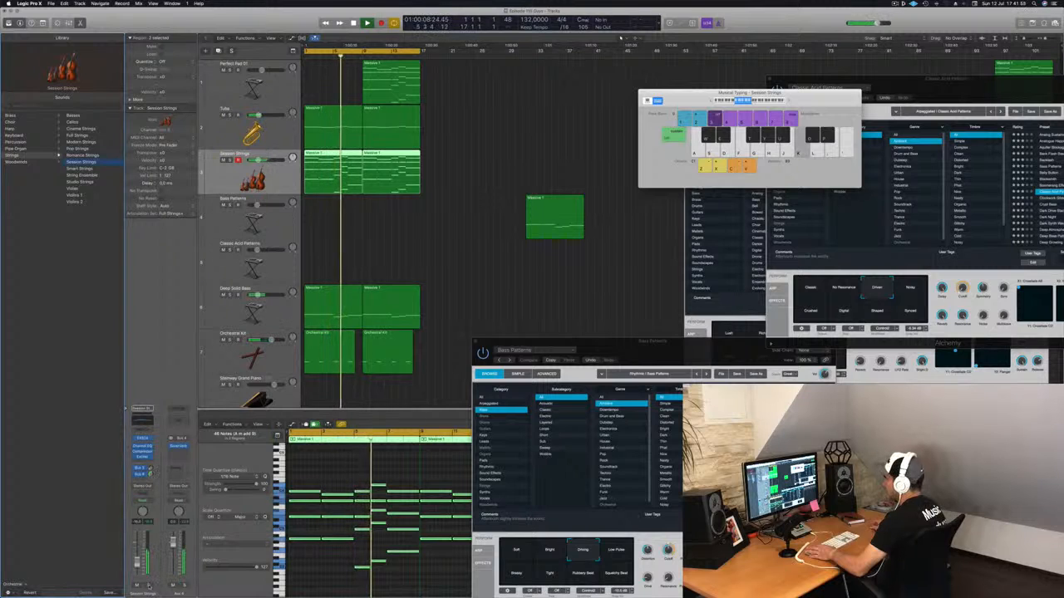
{"action": "key", "text": "s"}
{"action": "key", "text": "s"}
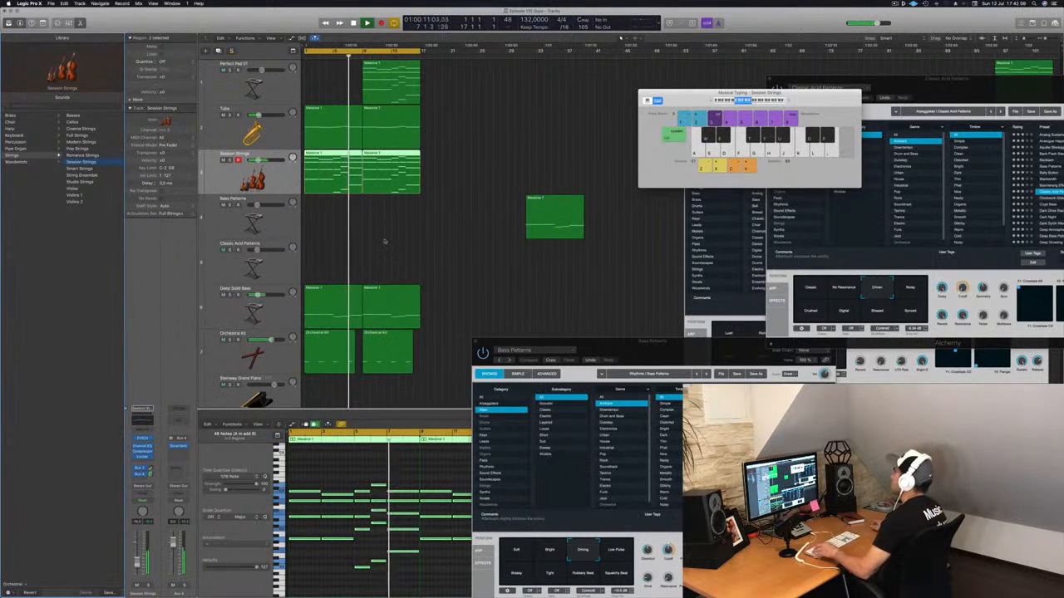
{"action": "key", "text": "Return"}
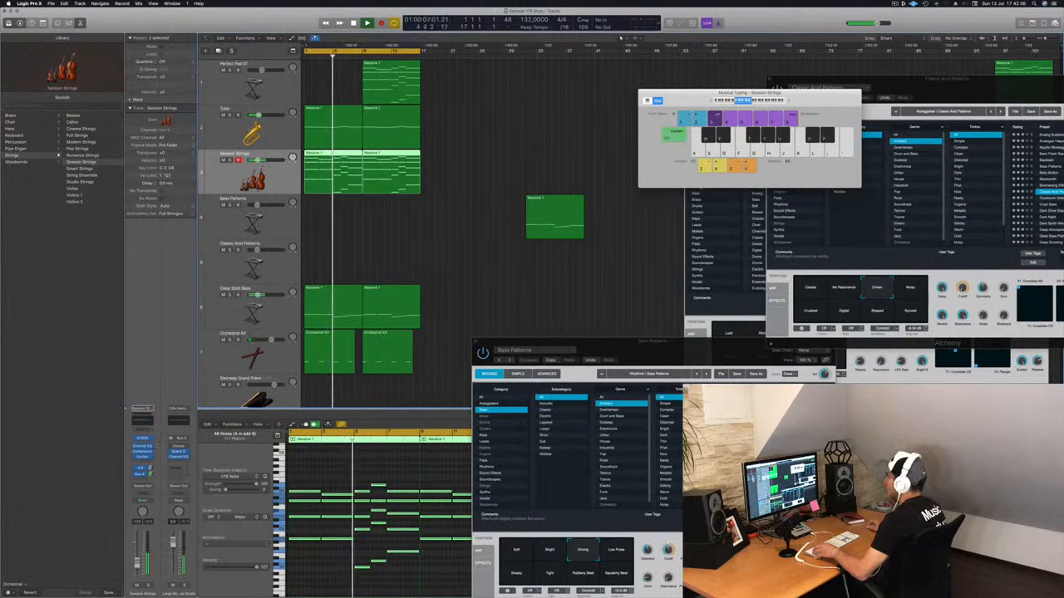
{"action": "left_click", "coordinate": [400, 266]}
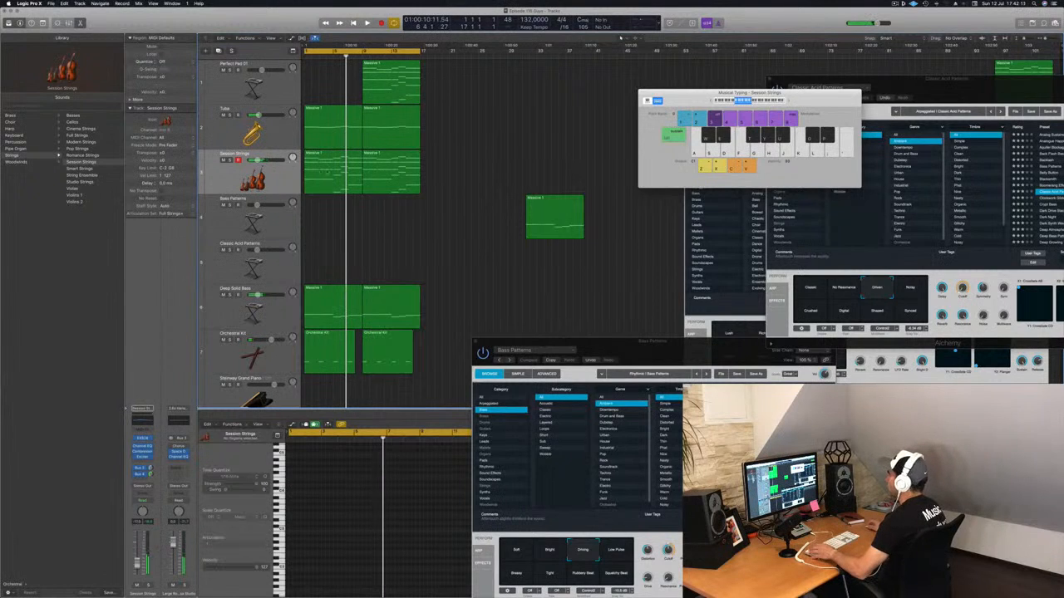
{"action": "left_click", "coordinate": [280, 182]}
{"action": "key", "text": "space"}
{"action": "left_click_drag", "start_coordinate": [151, 475], "coordinate": [152, 484]}
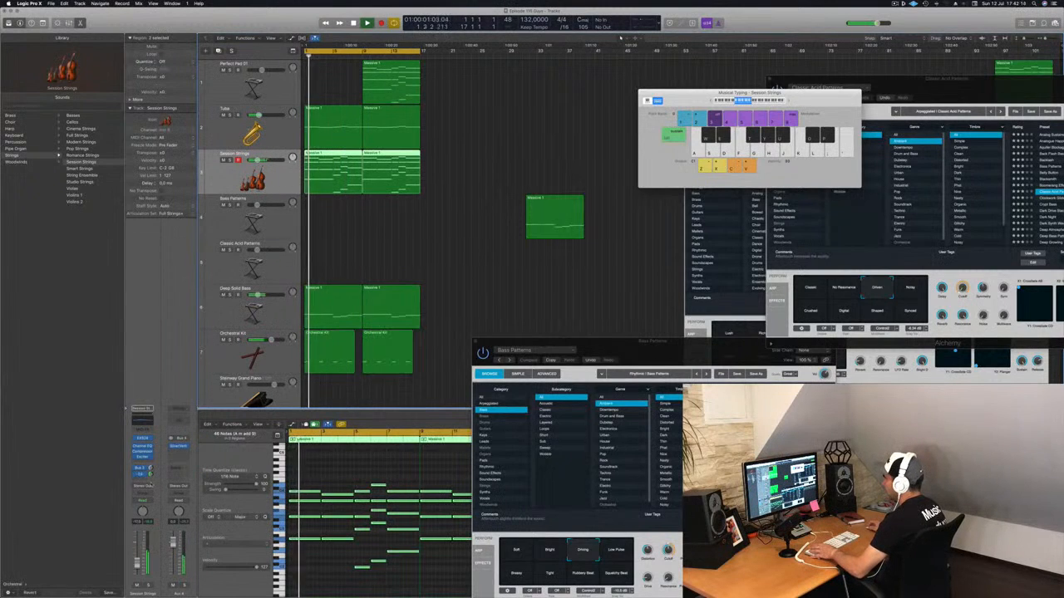
Clear the Musical Typing and Classic Acid Patterns windows off the arrangement and shift the stray Bass Patterns region further along the timeline
{"action": "left_click", "coordinate": [555, 206]}
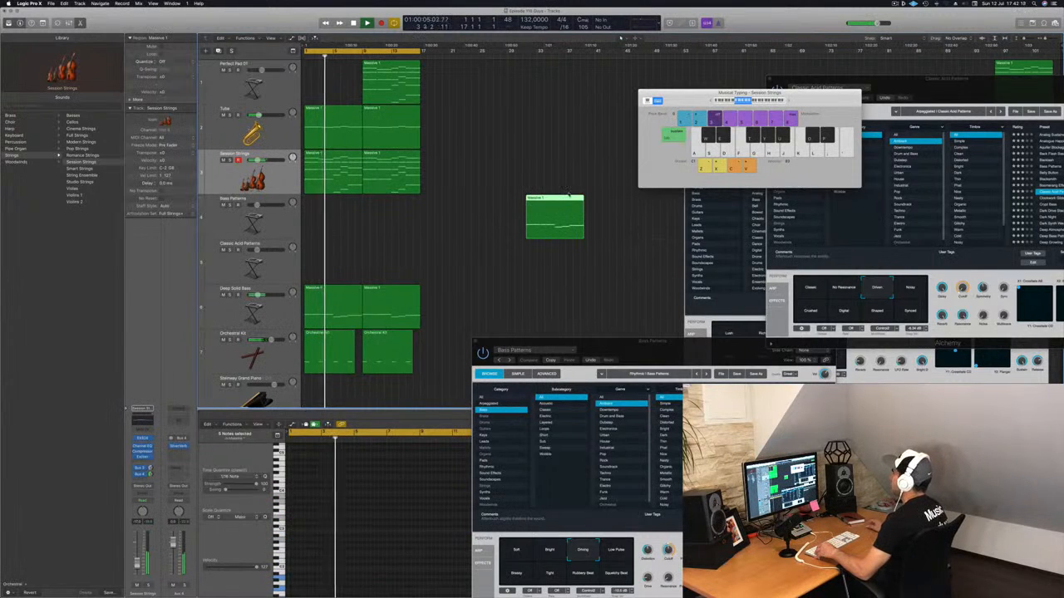
{"action": "left_click_drag", "start_coordinate": [692, 93], "coordinate": [965, 93]}
{"action": "left_click_drag", "start_coordinate": [880, 80], "coordinate": [953, 235]}
{"action": "left_click_drag", "start_coordinate": [779, 122], "coordinate": [690, 107]}
{"action": "left_click", "coordinate": [599, 111]}
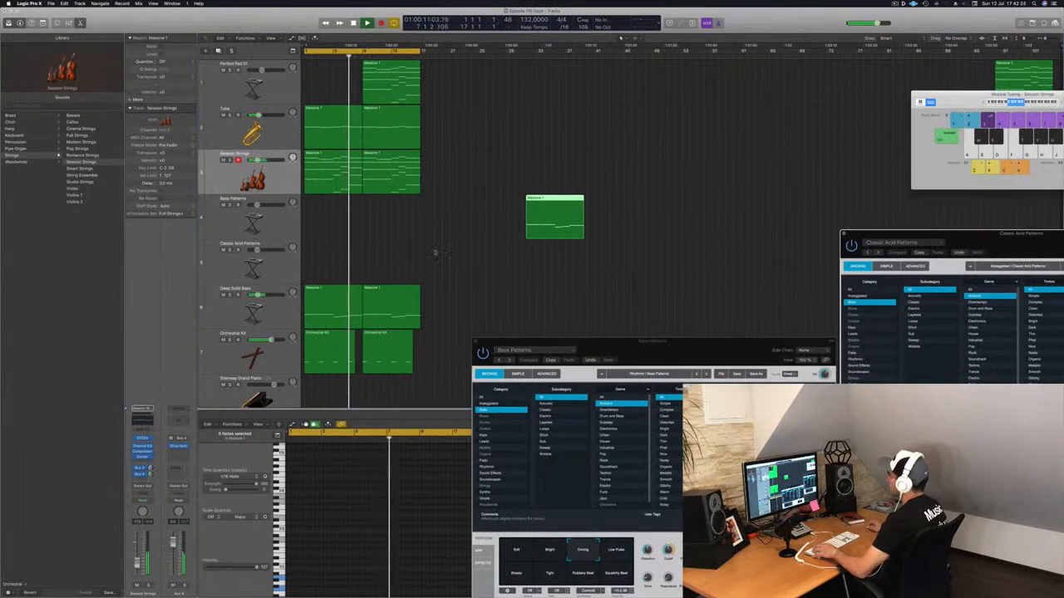
{"action": "left_click", "coordinate": [472, 249]}
{"action": "scroll", "coordinate": [471, 248], "scroll_direction": "right", "scroll_amount": 3}
{"action": "scroll", "coordinate": [469, 248], "scroll_direction": "left", "scroll_amount": 3}
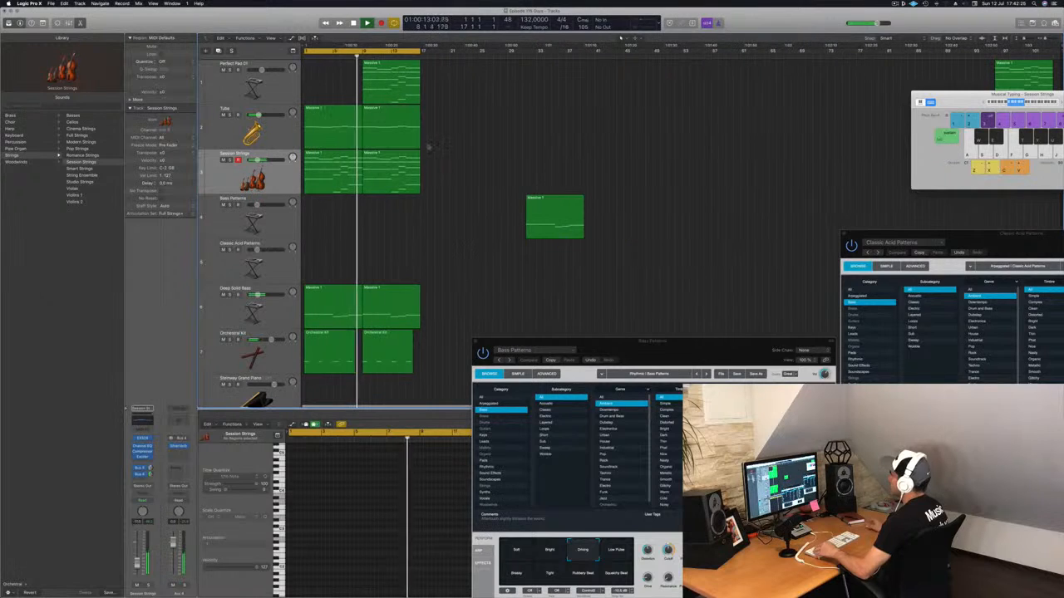
{"action": "left_click_drag", "start_coordinate": [554, 216], "coordinate": [810, 216]}
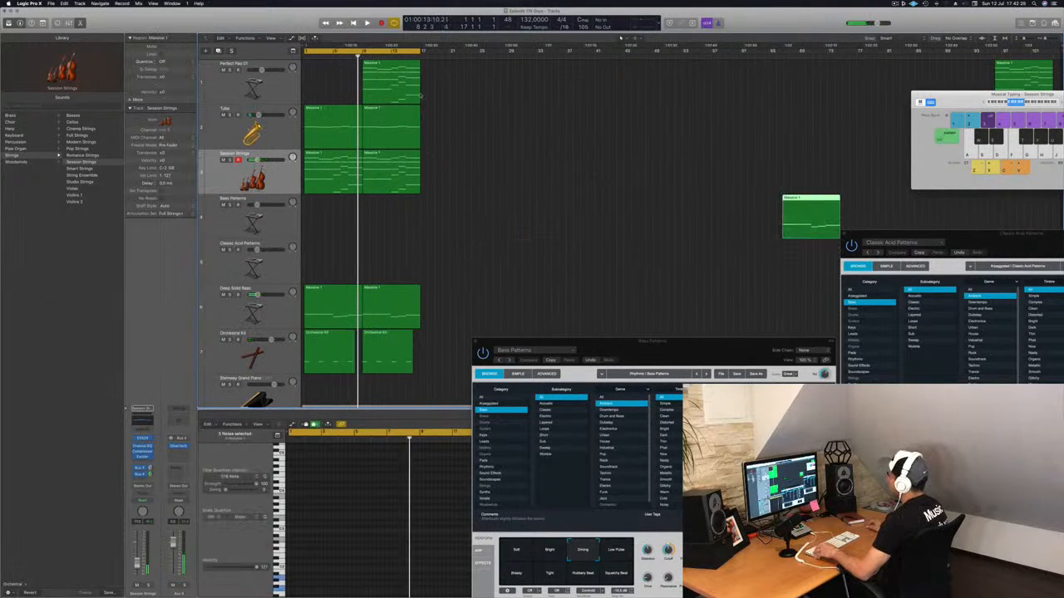
Copy the Perfect Pad 01 region to the start of its track and play it with the loop
{"action": "key", "text": "space"}
{"action": "left_click_drag", "start_coordinate": [391, 71], "coordinate": [330, 72]}
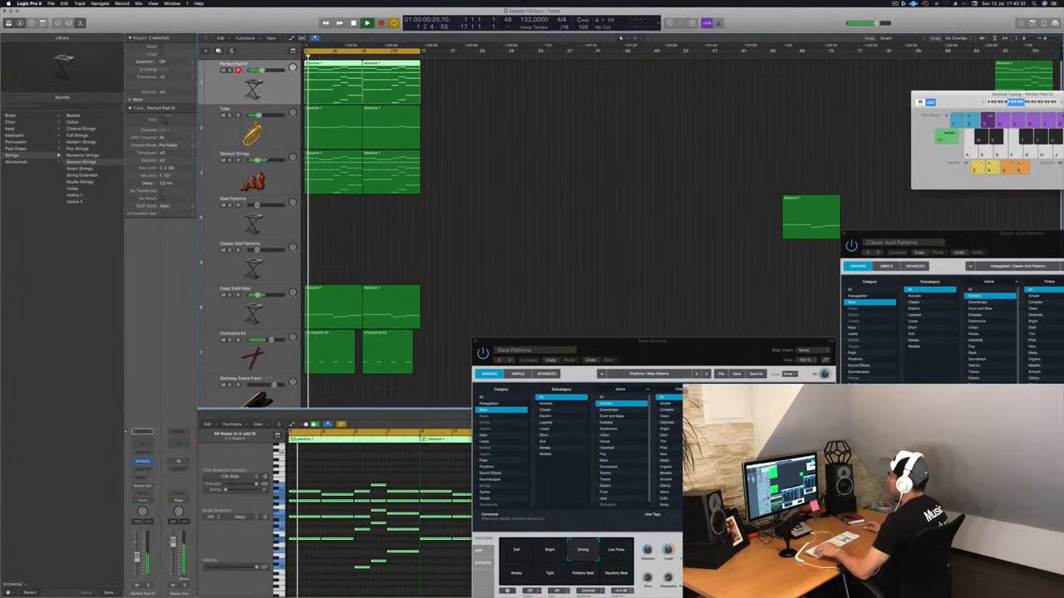
{"action": "left_click", "coordinate": [231, 71]}
{"action": "left_click", "coordinate": [231, 70]}
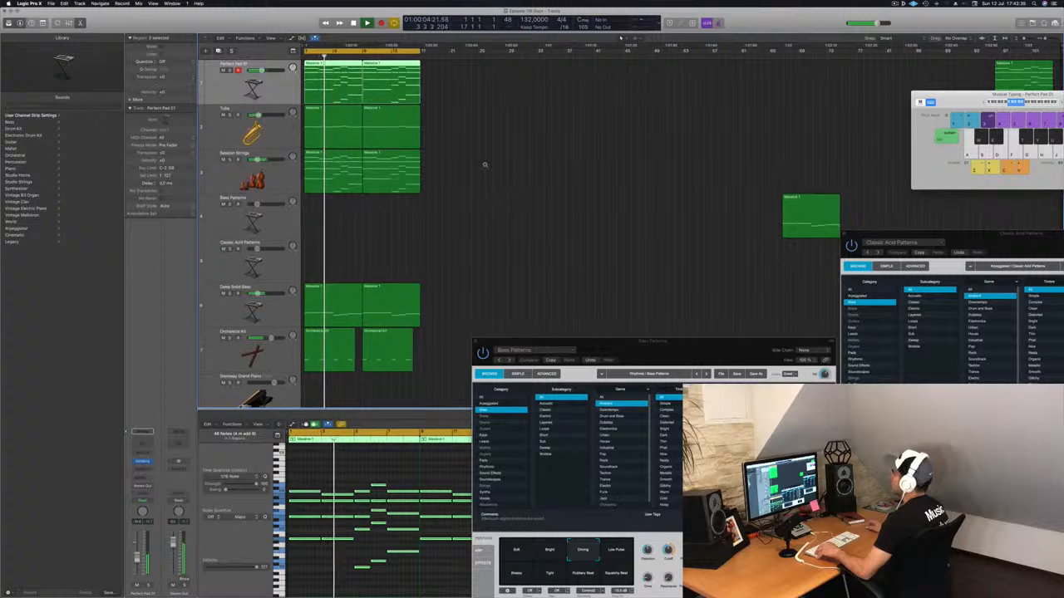
Move the Bass Patterns window aside and repeat the two-region loop on all five used tracks three times, then return to the start
{"action": "key", "text": "super+Up"}
{"action": "key", "text": "super+Up"}
{"action": "key", "text": "super+Up"}
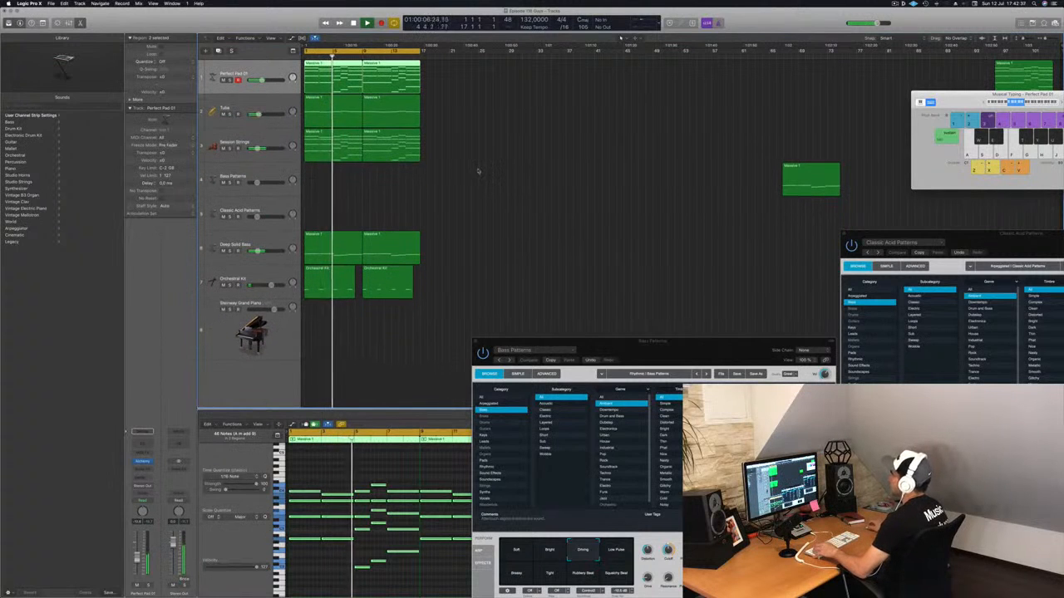
{"action": "left_click", "coordinate": [273, 130]}
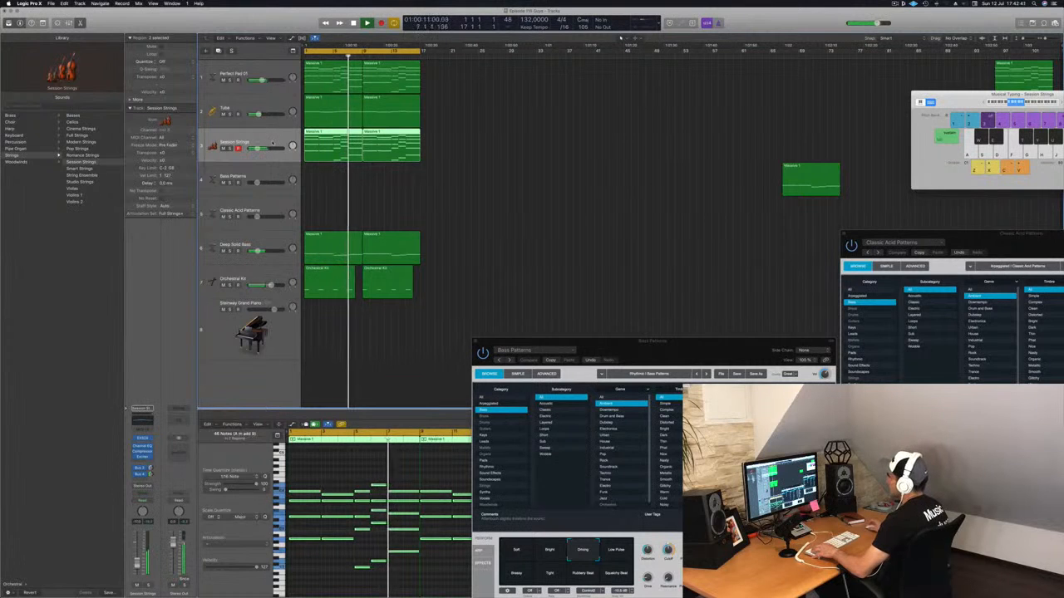
{"action": "left_click_drag", "start_coordinate": [717, 346], "coordinate": [1053, 290]}
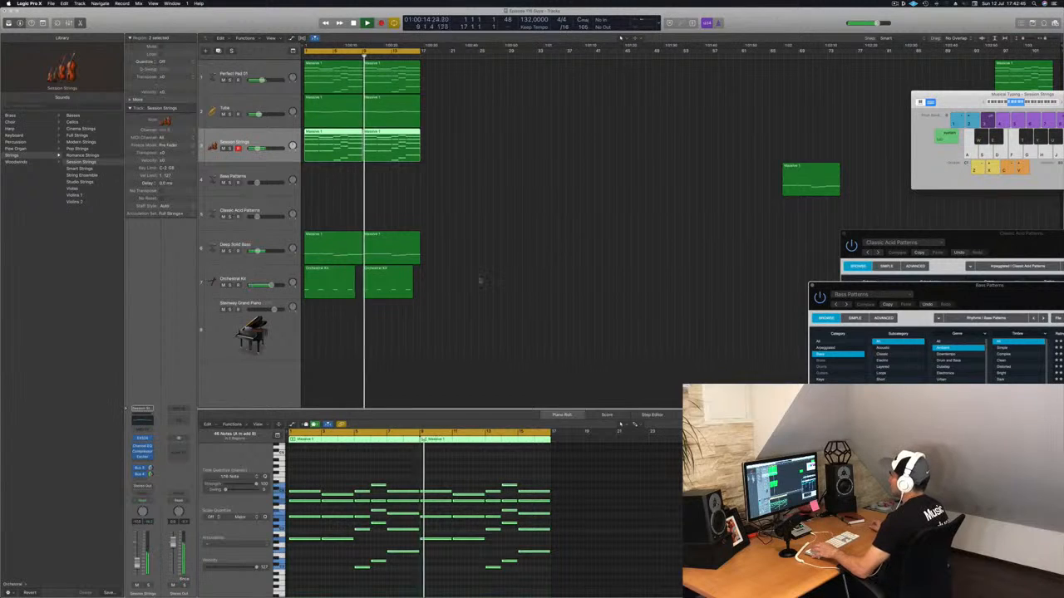
{"action": "left_click_drag", "start_coordinate": [452, 292], "coordinate": [320, 301]}
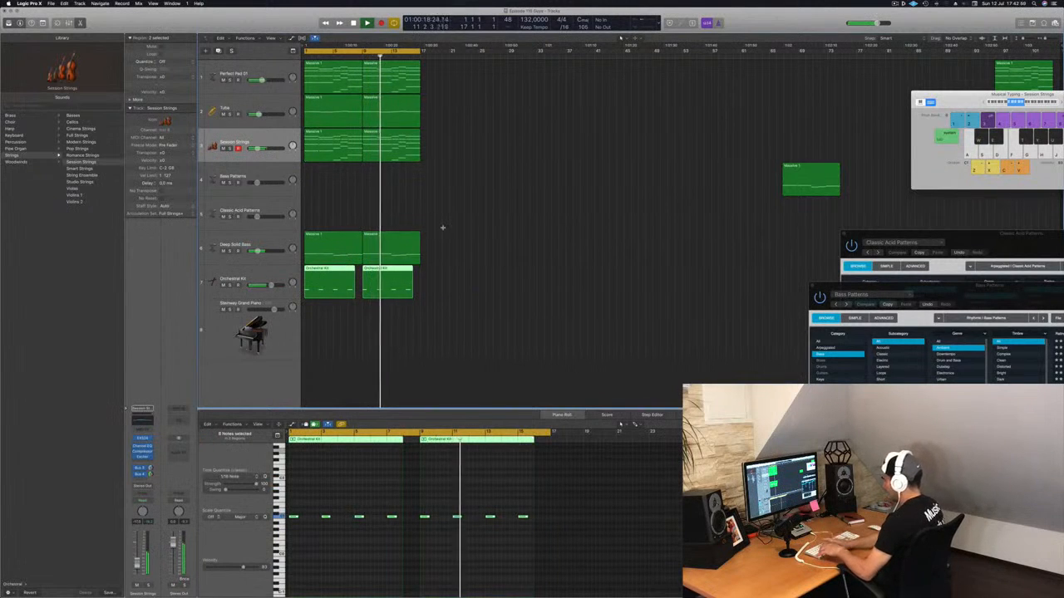
{"action": "key", "text": "super+a"}
{"action": "key", "text": "super+r"}
{"action": "key", "text": "super+r"}
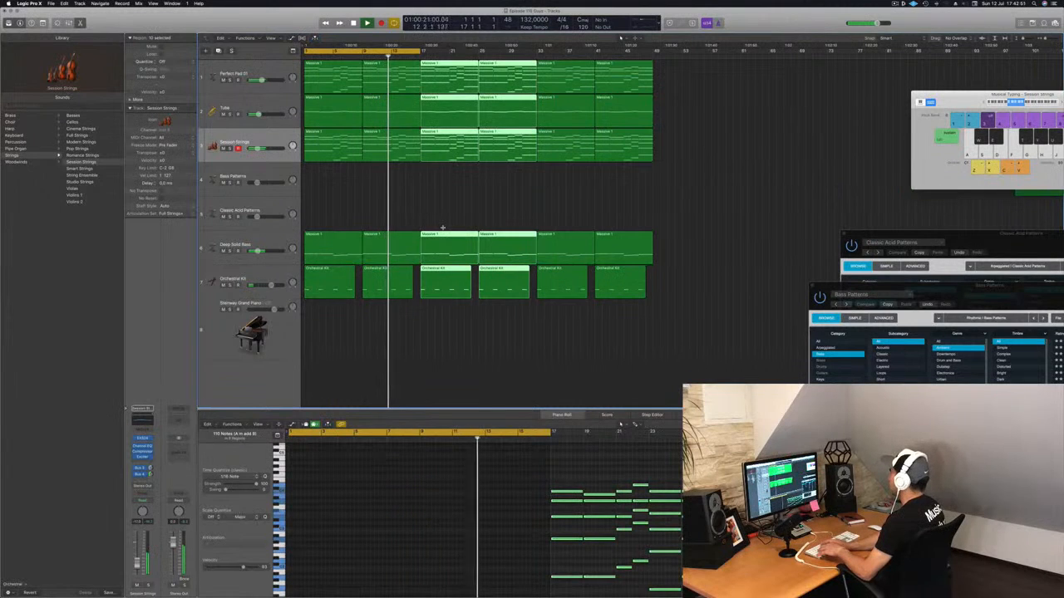
{"action": "key", "text": "super+r"}
{"action": "key", "text": "Return"}
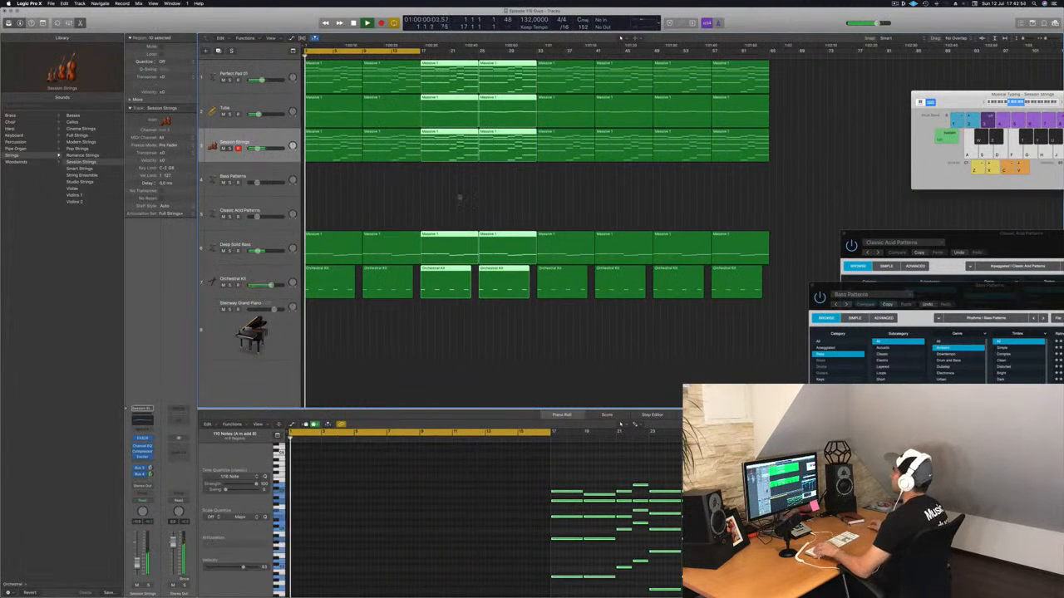
Delete the first two Session Strings regions from the start of the arrangement
{"action": "scroll", "coordinate": [458, 196], "scroll_direction": "left", "scroll_amount": 3}
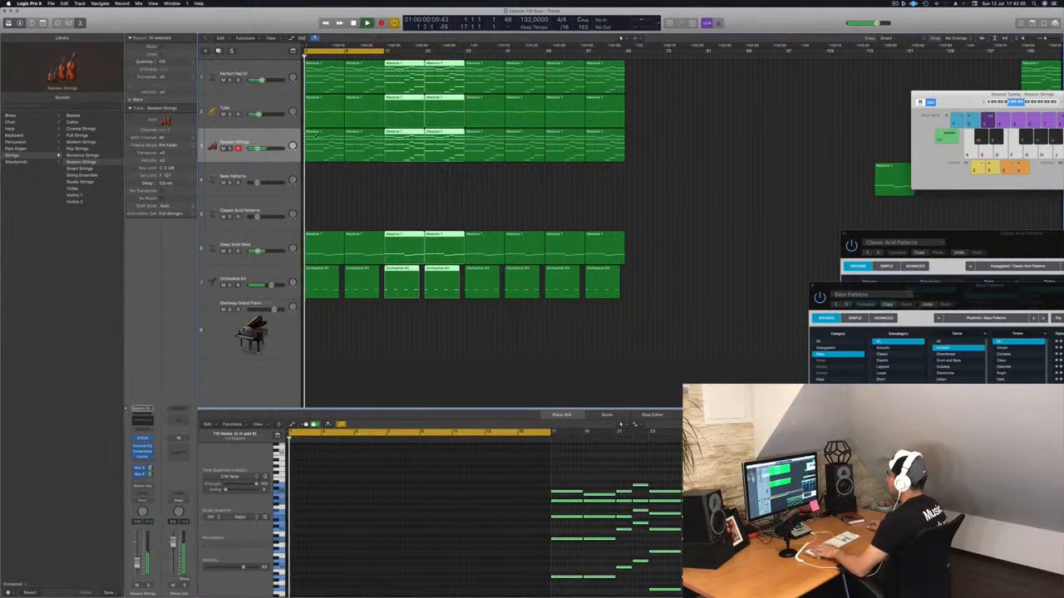
{"action": "left_click", "coordinate": [323, 143]}
{"action": "key", "text": "Delete"}
{"action": "left_click", "coordinate": [369, 143]}
{"action": "key", "text": "Delete"}
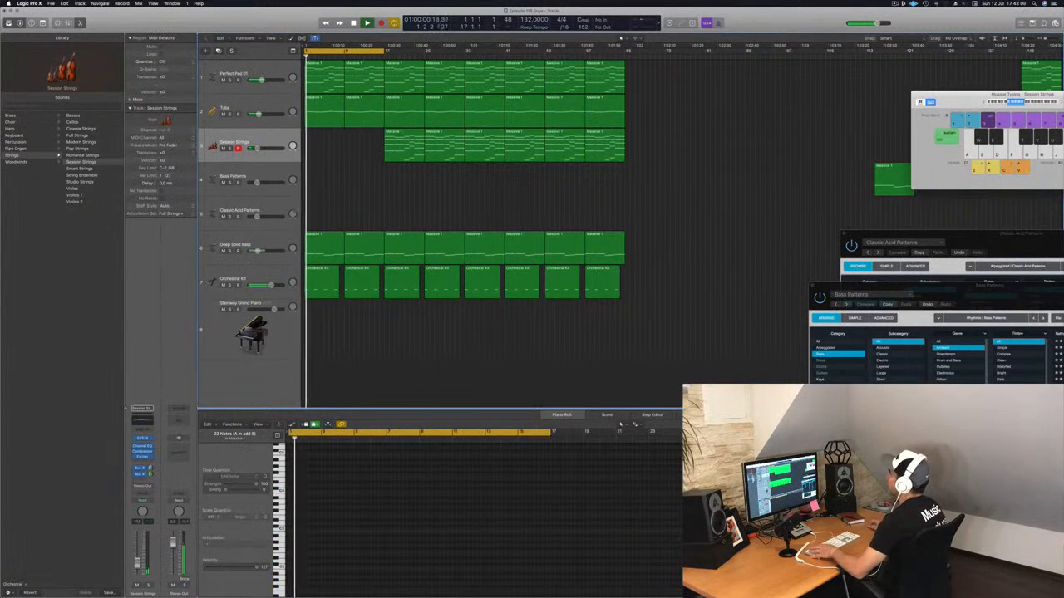
Delete the first two Orchestral Kit regions from the start of the arrangement
{"action": "left_click", "coordinate": [253, 66]}
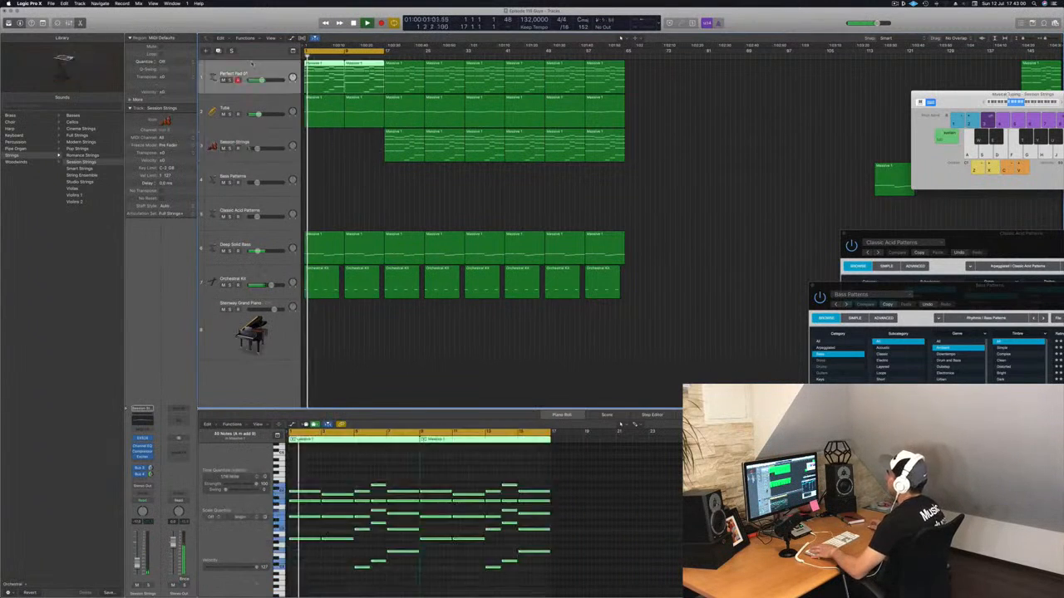
{"action": "left_click", "coordinate": [326, 280]}
{"action": "key", "text": "Delete"}
{"action": "left_click", "coordinate": [361, 281]}
{"action": "key", "text": "Delete"}
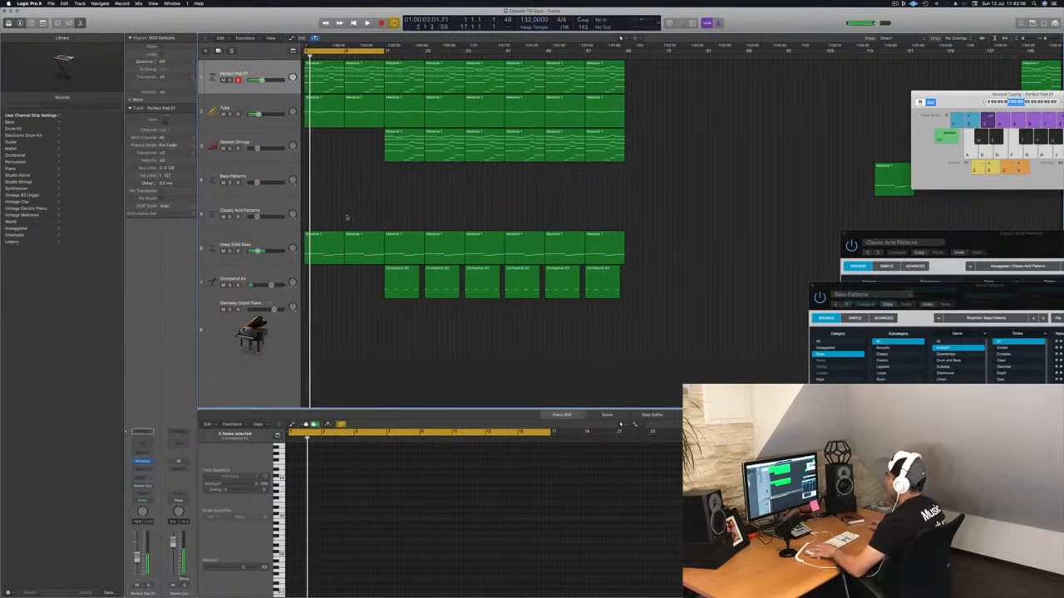
Play the intro and open the Alchemy instrument of the Perfect Pad 01 track
{"action": "left_click_drag", "start_coordinate": [363, 248], "coordinate": [362, 248]}
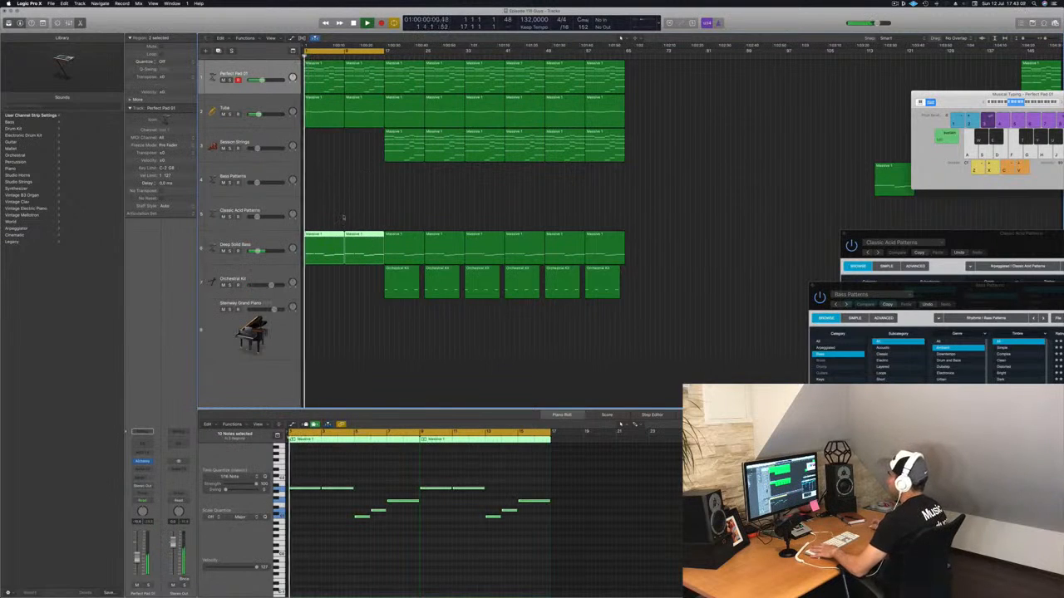
{"action": "left_click", "coordinate": [237, 108]}
{"action": "left_click", "coordinate": [237, 74]}
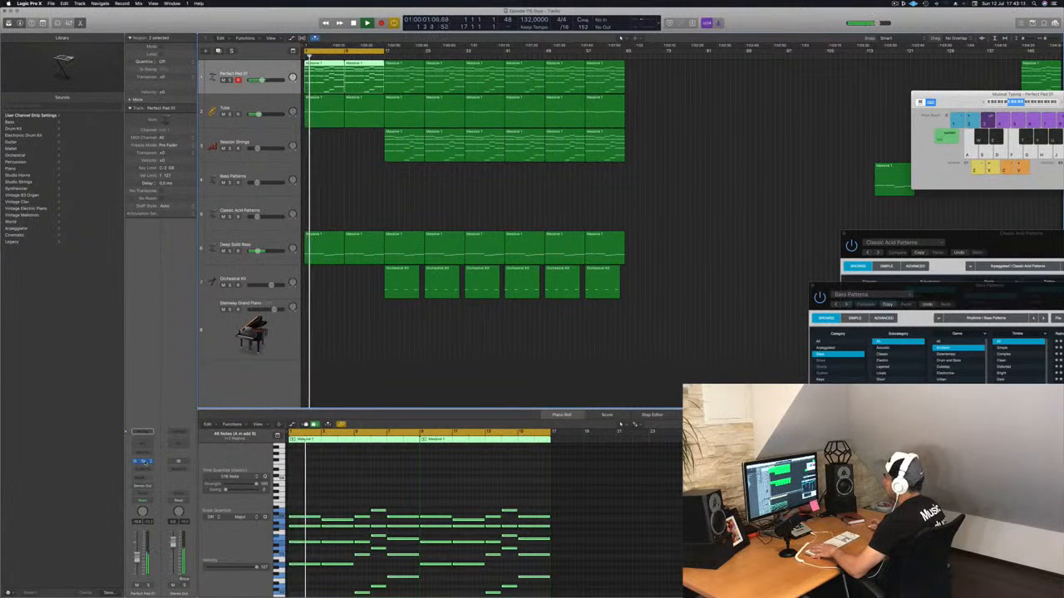
{"action": "left_click", "coordinate": [144, 462]}
{"action": "left_click_drag", "start_coordinate": [750, 114], "coordinate": [764, 85]}
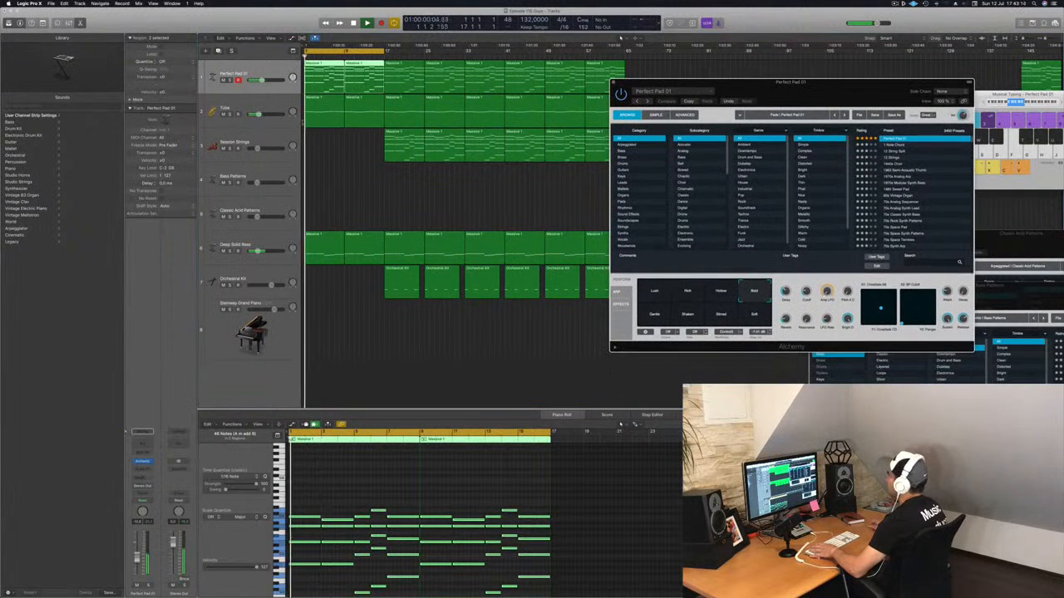
Select the Tuba track and enlarge its track height
{"action": "left_click", "coordinate": [254, 112]}
{"action": "left_click_drag", "start_coordinate": [245, 129], "coordinate": [247, 175]}
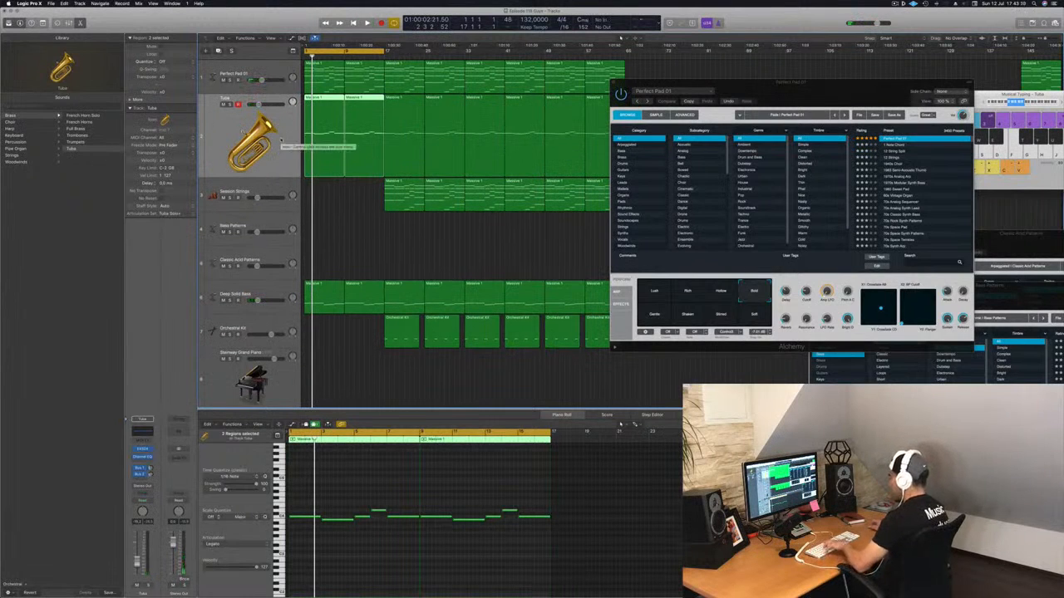
Show track automation and draw a Tuba volume ramp rising from about -23.8 dB at the start to bar 17
{"action": "key", "text": "ctrl+z"}
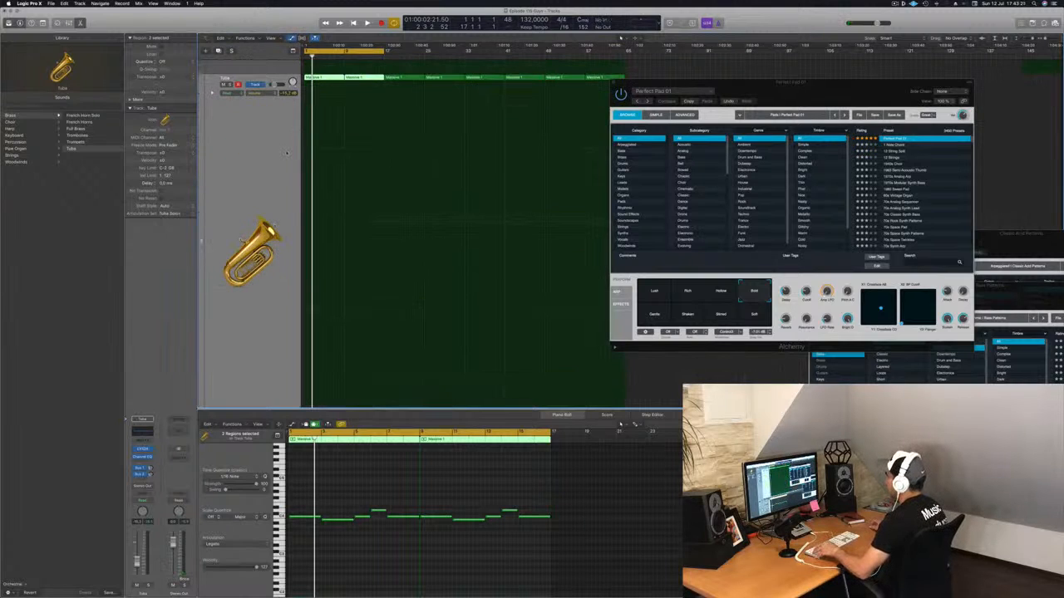
{"action": "key", "text": "ctrl+z"}
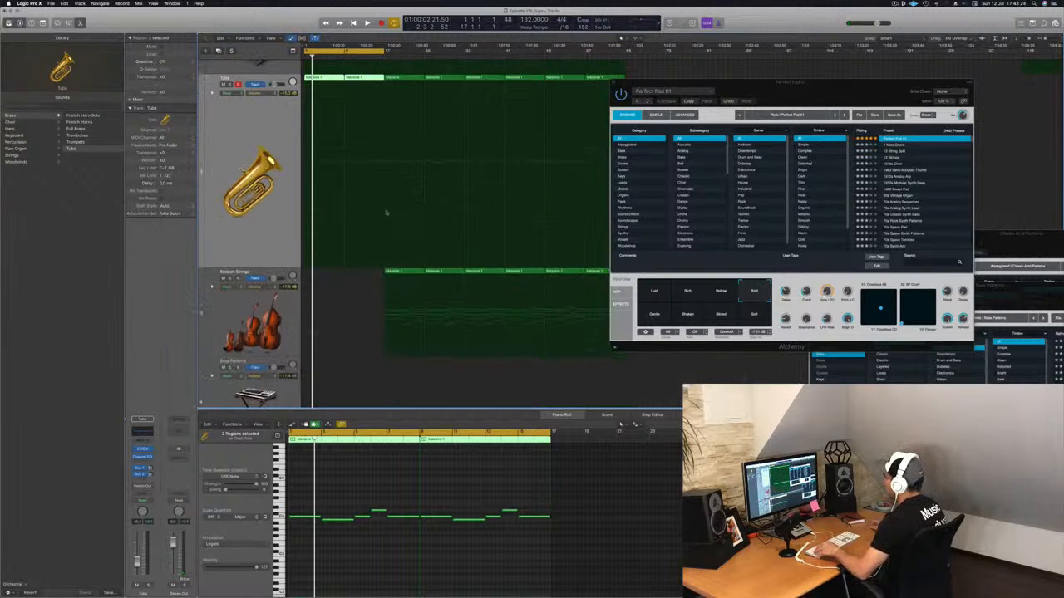
{"action": "left_click", "coordinate": [385, 216]}
{"action": "left_click", "coordinate": [384, 214]}
{"action": "key", "text": "space"}
{"action": "left_click_drag", "start_coordinate": [304, 215], "coordinate": [306, 235]}
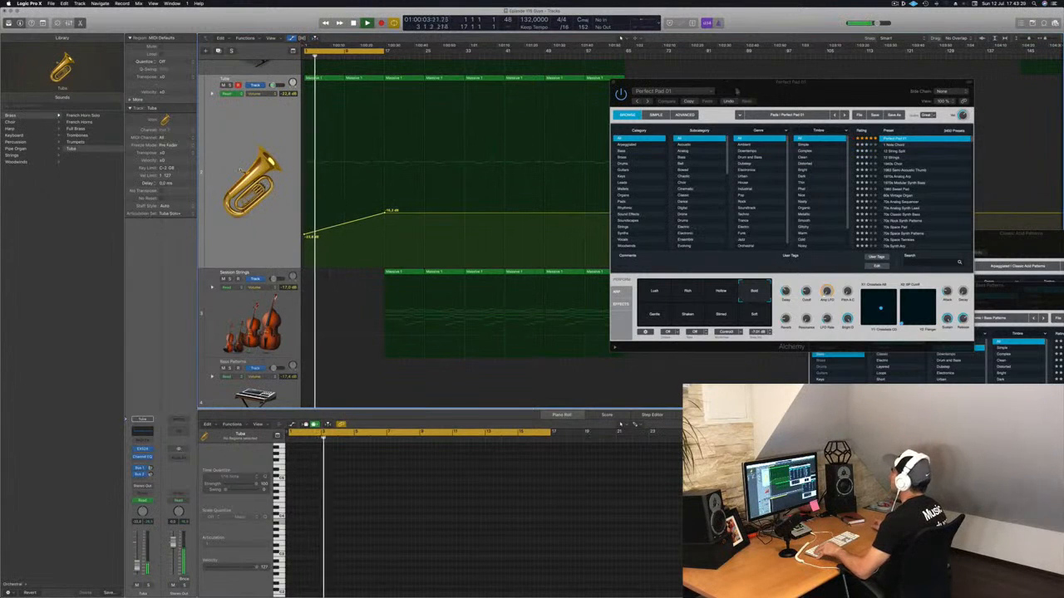
Move the Perfect Pad 01 Alchemy window off the pointer's work area and close it
{"action": "left_click_drag", "start_coordinate": [770, 91], "coordinate": [521, 100]}
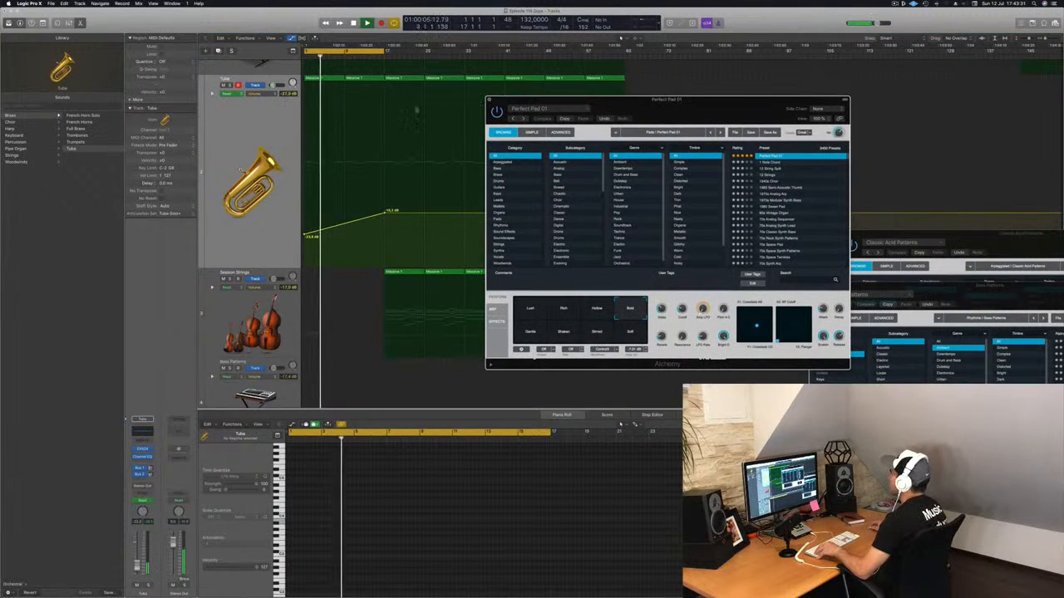
{"action": "left_click", "coordinate": [488, 99]}
{"action": "scroll", "coordinate": [416, 109], "scroll_direction": "down", "scroll_amount": 5}
{"action": "scroll", "coordinate": [416, 106], "scroll_direction": "up", "scroll_amount": 2}
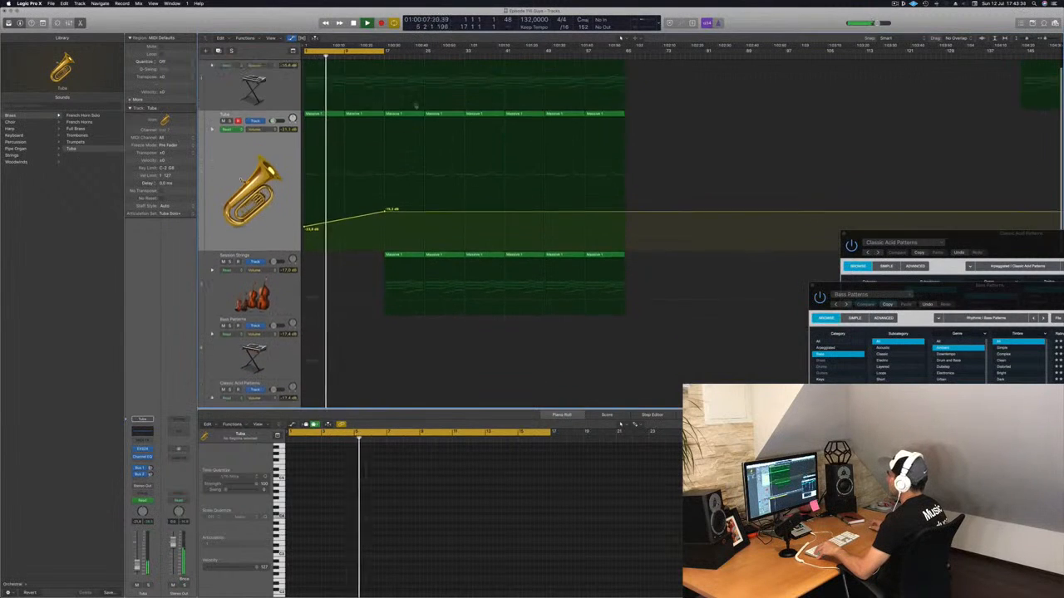
{"action": "scroll", "coordinate": [415, 106], "scroll_direction": "up", "scroll_amount": 2}
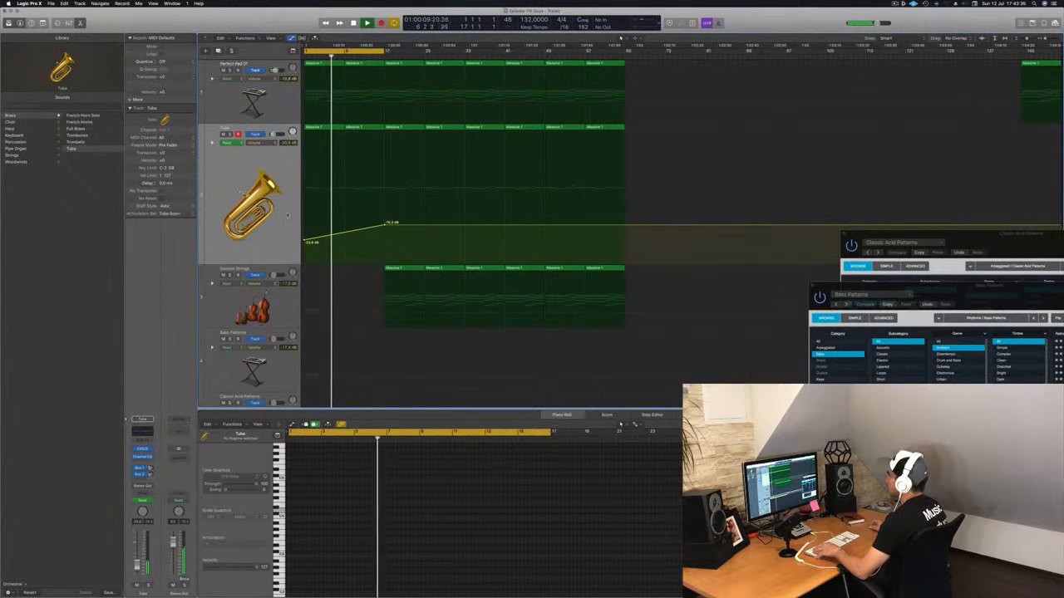
Restart playback from the beginning and set the Perfect Pad 01 track's automation mode to Touch
{"action": "key", "text": "Return"}
{"action": "key", "text": "Up"}
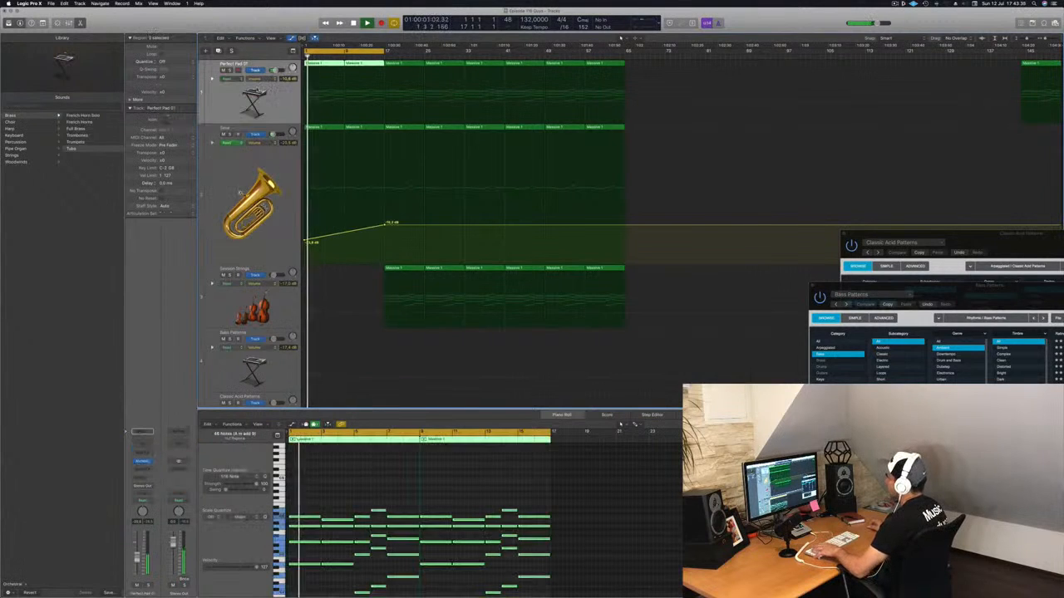
{"action": "left_click", "coordinate": [143, 503]}
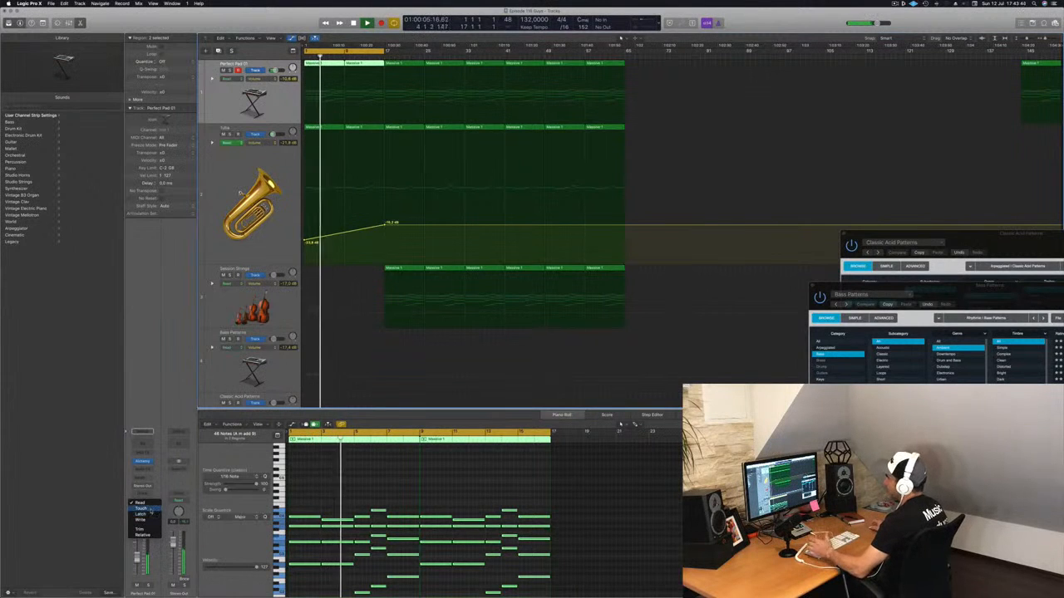
{"action": "left_click", "coordinate": [141, 514]}
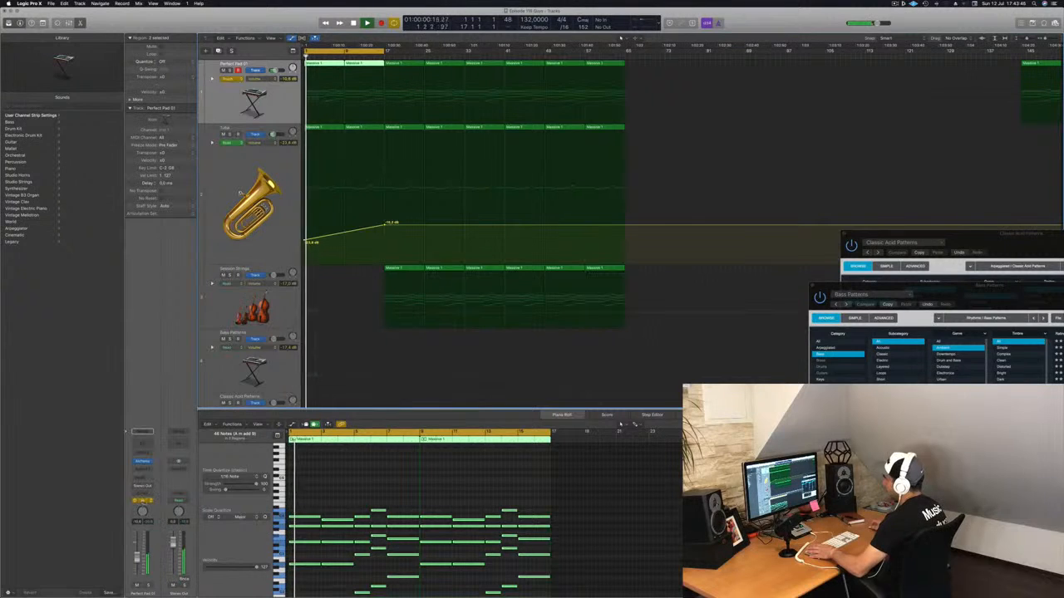
{"action": "left_click", "coordinate": [143, 502]}
{"action": "left_click", "coordinate": [142, 502]}
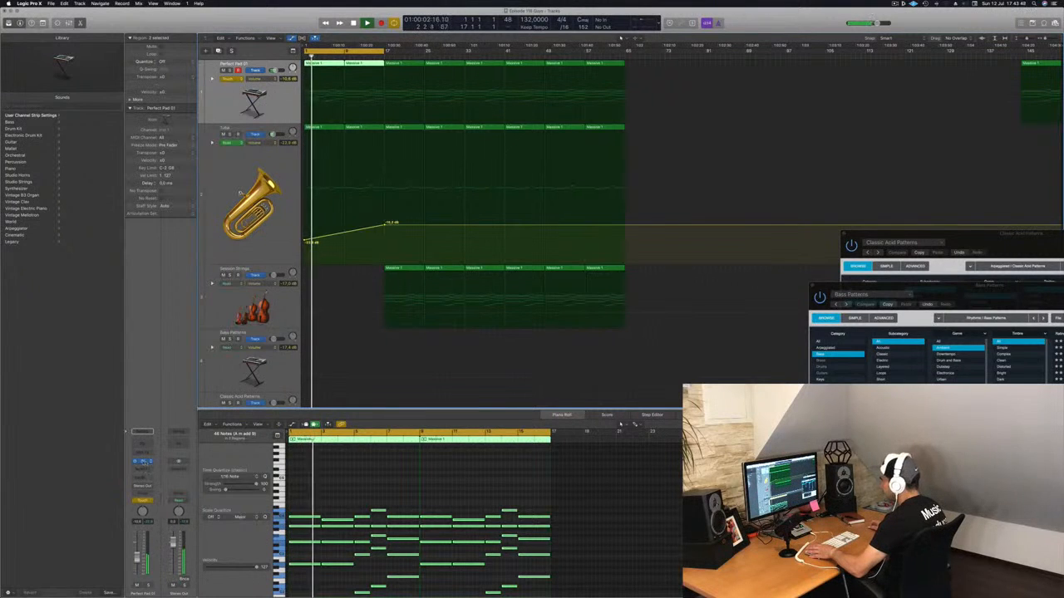
Open the Perfect Pad 01 Alchemy instrument and record a slight Cutoff move so its automation lane is created
{"action": "left_click", "coordinate": [143, 461]}
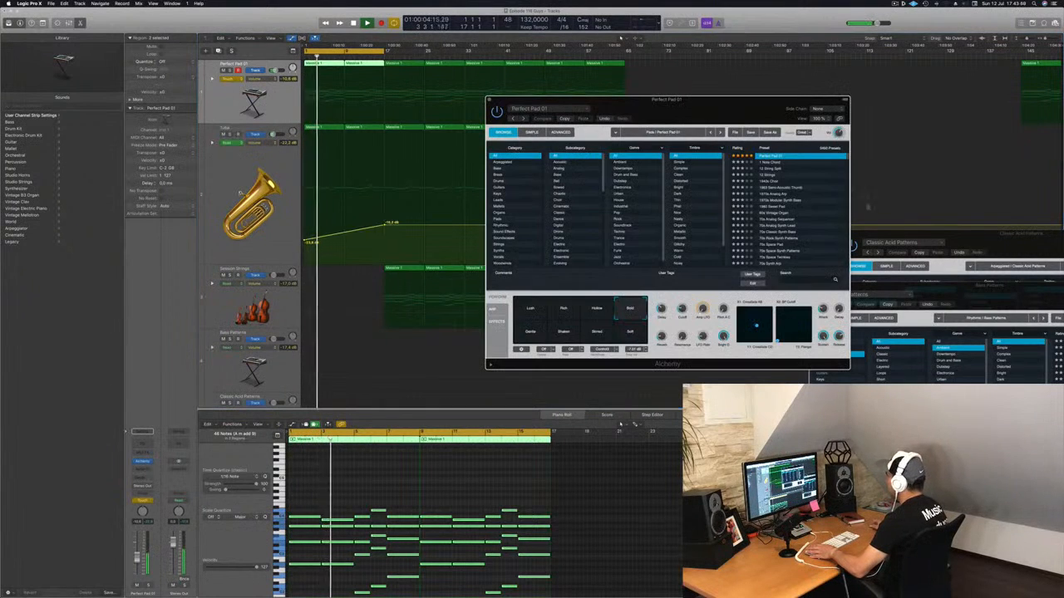
{"action": "left_click_drag", "start_coordinate": [681, 310], "coordinate": [682, 309]}
{"action": "key", "text": "space"}
{"action": "key", "text": "space"}
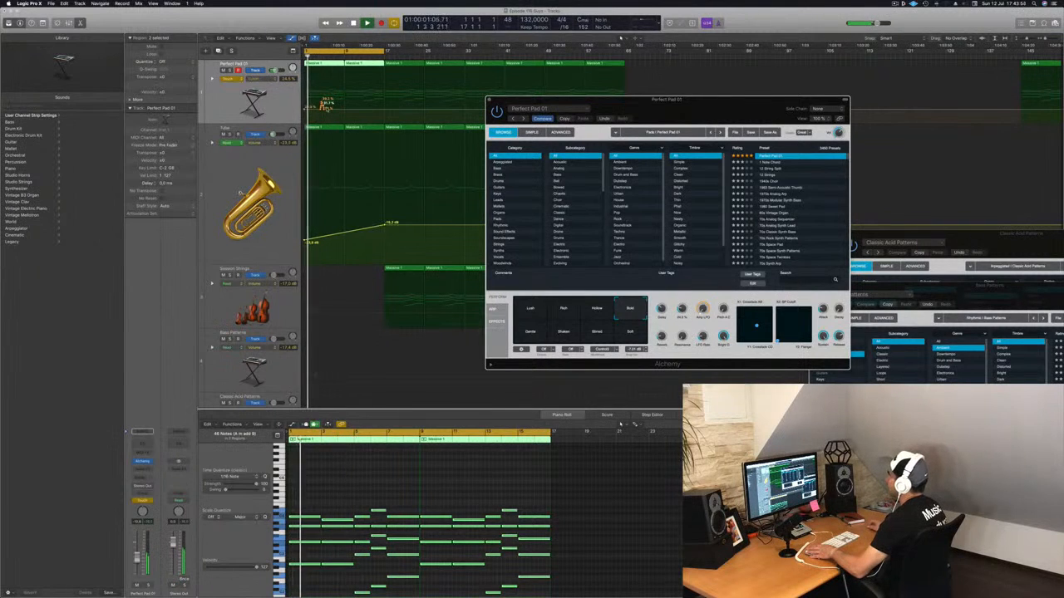
Shape the Perfect Pad 01 Cutoff automation into a ramp rising from the start to bar 17 and return the track to Read mode
{"action": "left_click", "coordinate": [327, 105]}
{"action": "key", "text": "Return"}
{"action": "left_click_drag", "start_coordinate": [308, 108], "coordinate": [308, 118]}
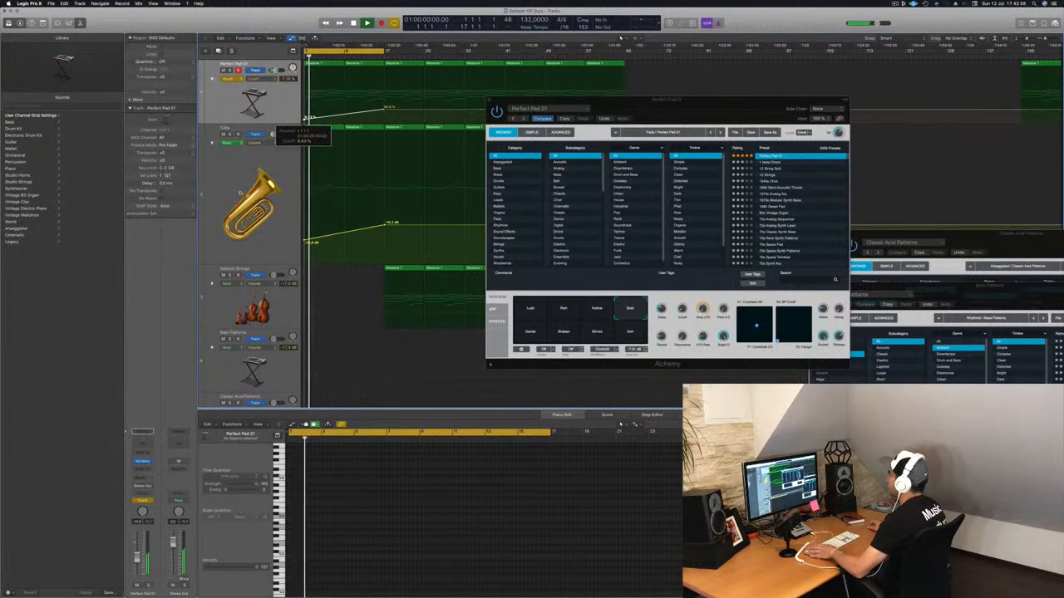
{"action": "left_click", "coordinate": [489, 100]}
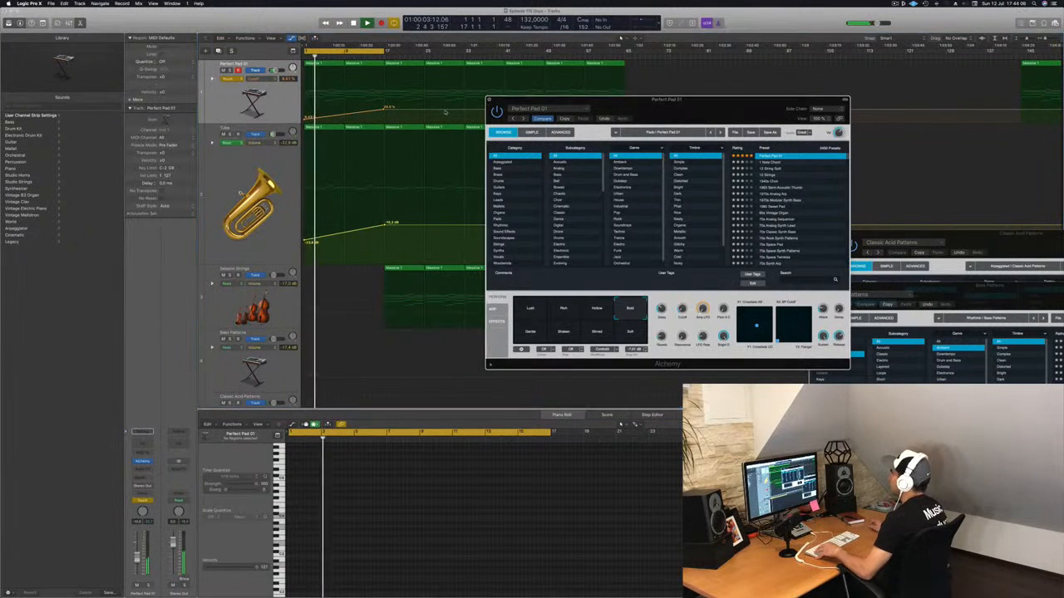
{"action": "left_click", "coordinate": [232, 79]}
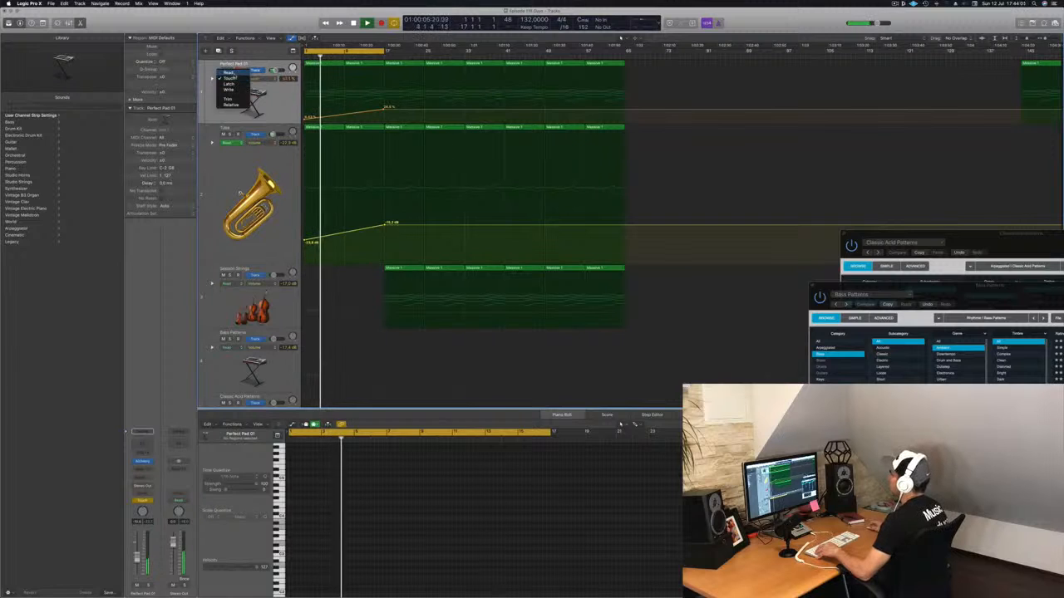
{"action": "left_click", "coordinate": [232, 73]}
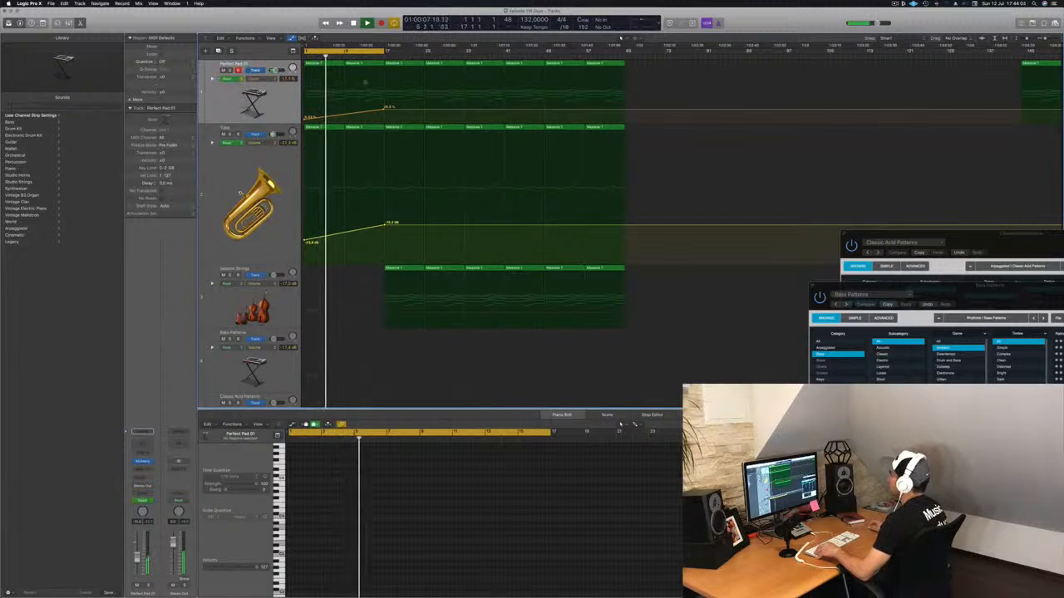
Extend the cycle range to the end of the eight consecutive loop regions and save the project
{"action": "left_click_drag", "start_coordinate": [496, 59], "coordinate": [625, 54]}
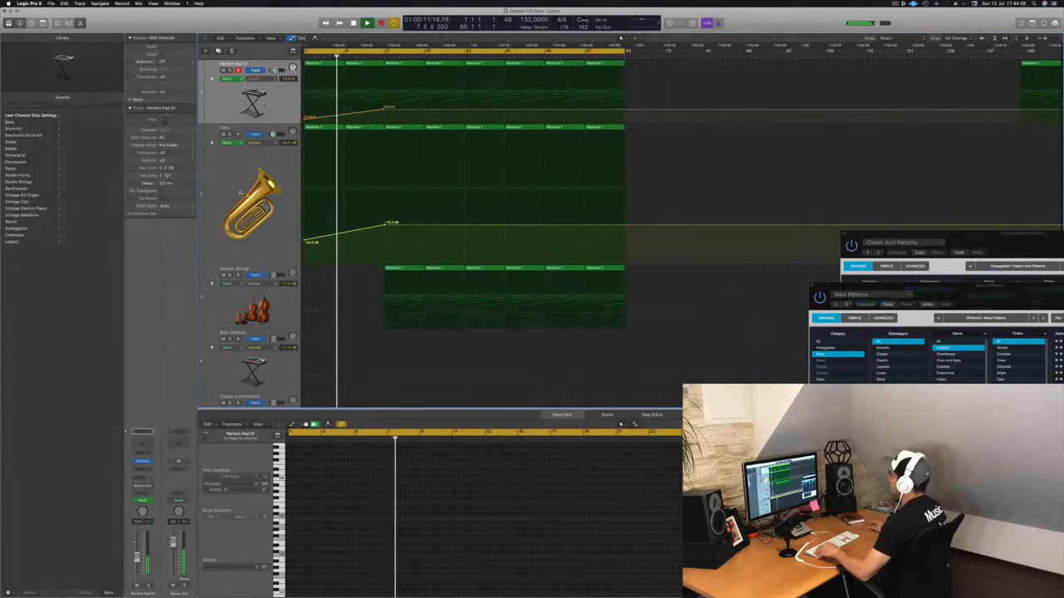
{"action": "key", "text": "super+s"}
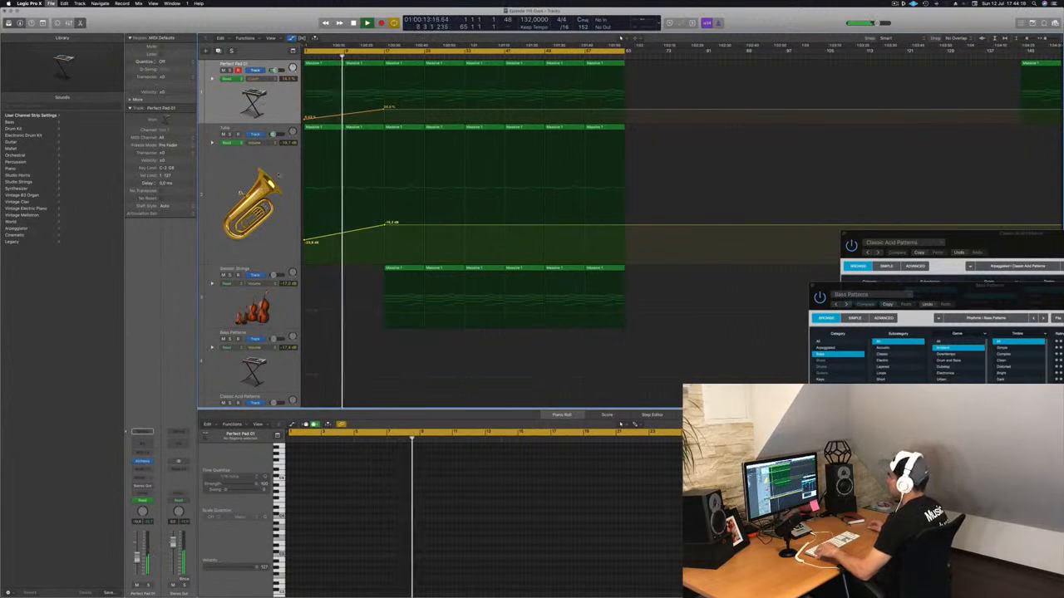
Add a send to Bus 4 (Aux 4) on the Tuba channel strip
{"action": "left_click", "coordinate": [240, 193]}
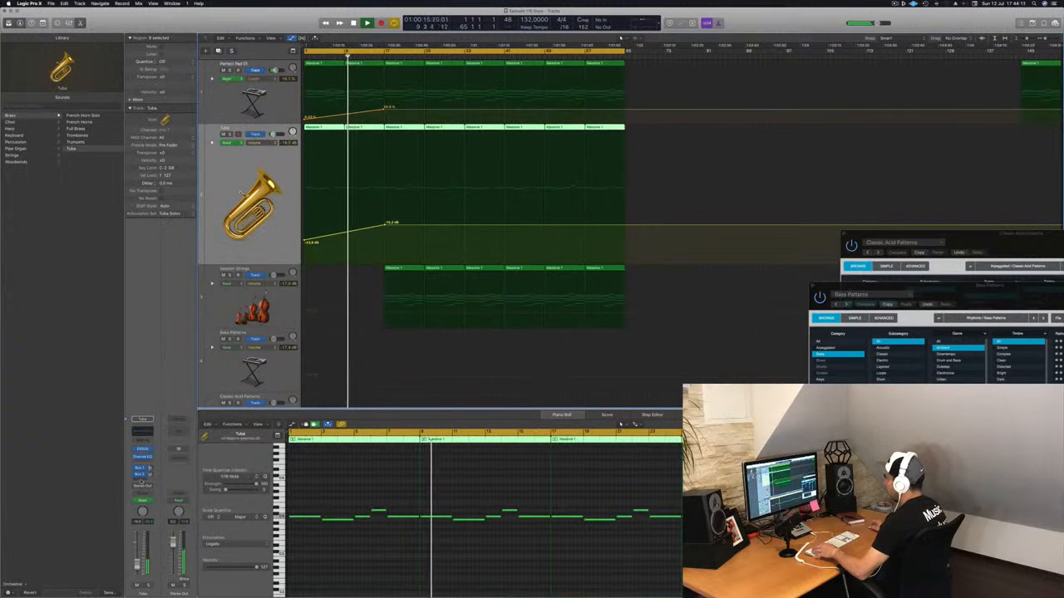
{"action": "left_click", "coordinate": [142, 480]}
{"action": "mouse_move", "coordinate": [151, 489]}
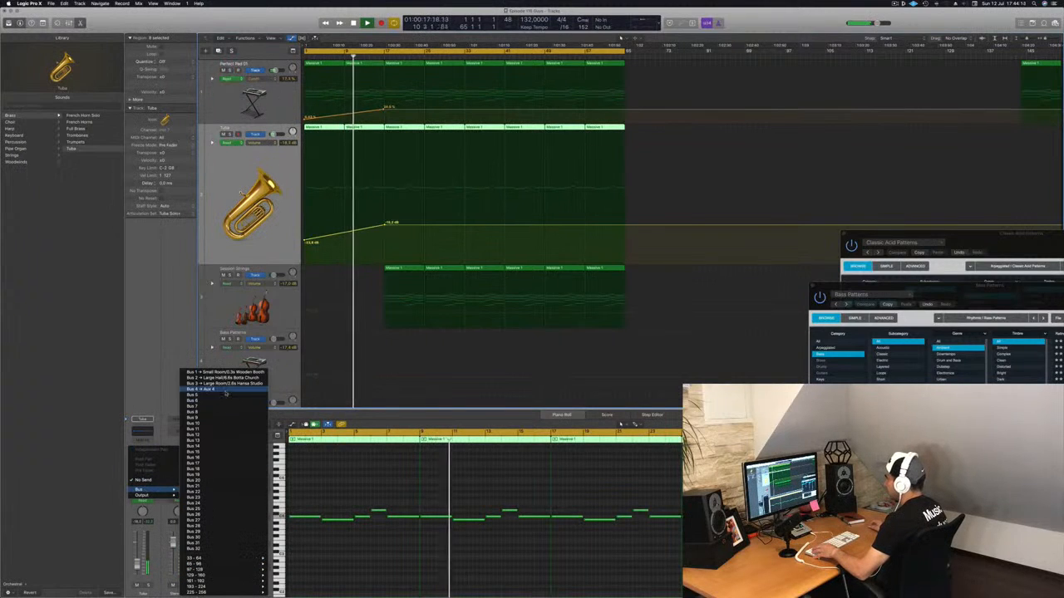
{"action": "left_click", "coordinate": [225, 392]}
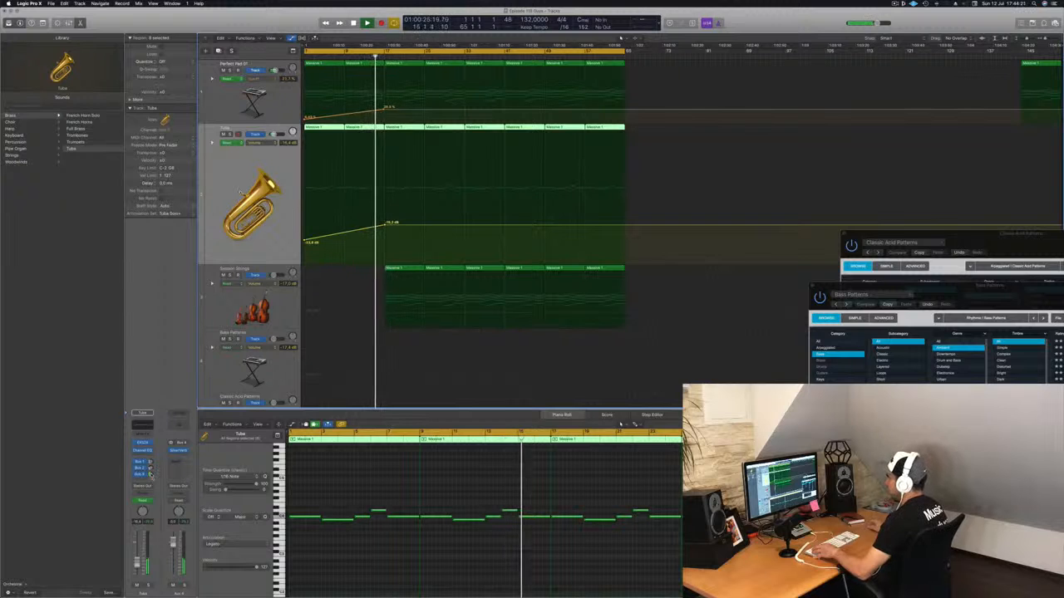
Play the arrangement from the beginning and review the Session Strings and Tuba tracks through the intro
{"action": "key", "text": "Down"}
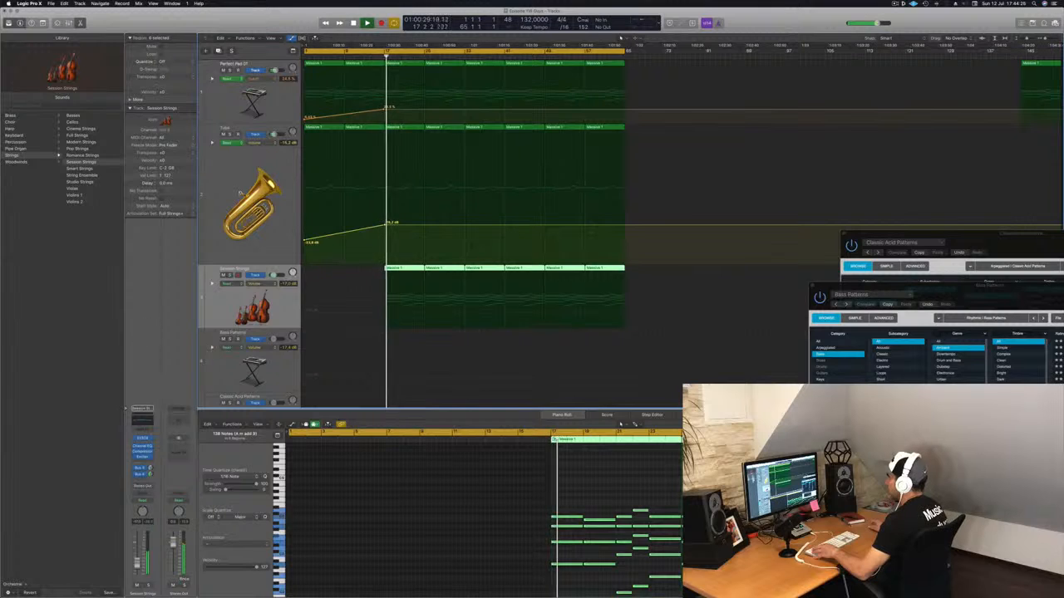
{"action": "key", "text": "Return"}
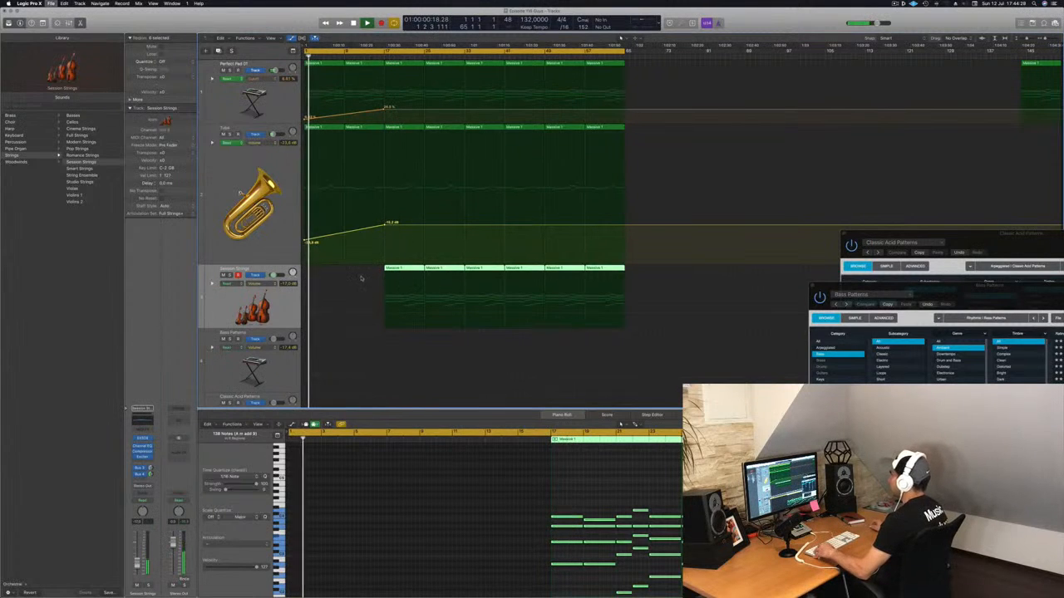
{"action": "key", "text": "super+Up"}
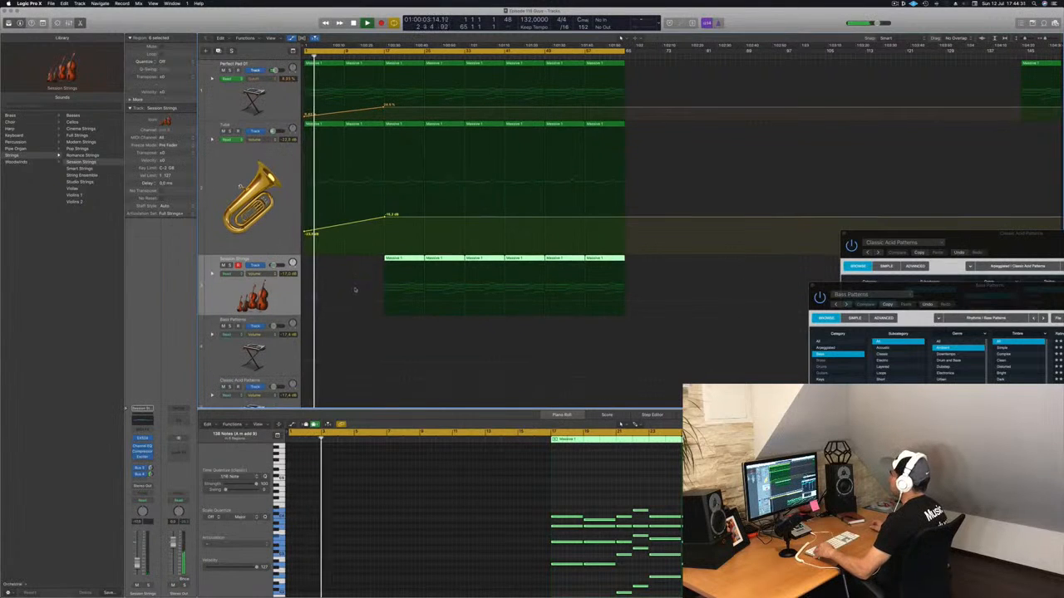
{"action": "key", "text": "super+Down"}
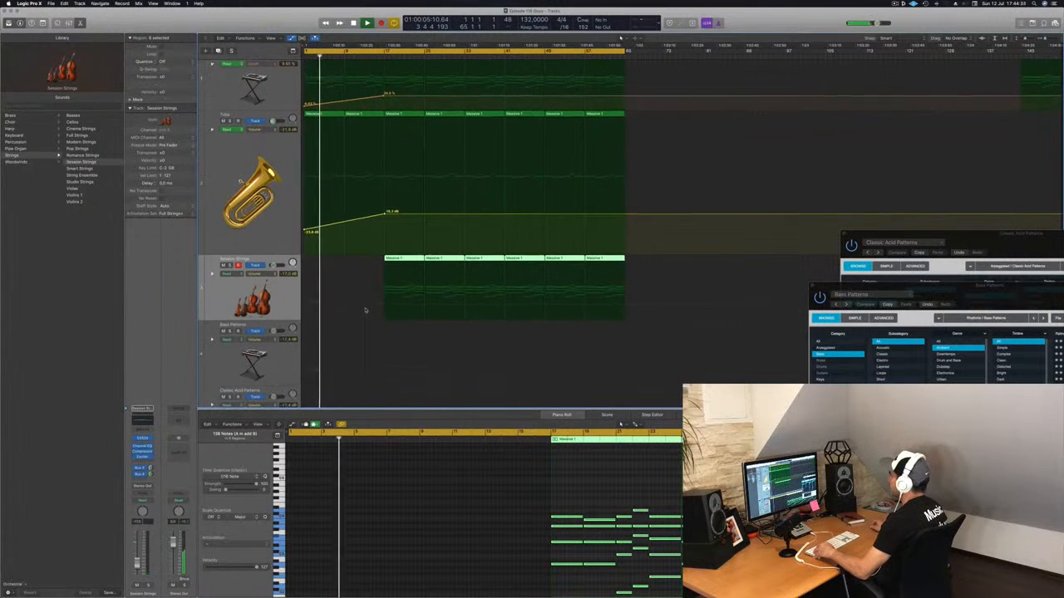
{"action": "key", "text": "super+Down"}
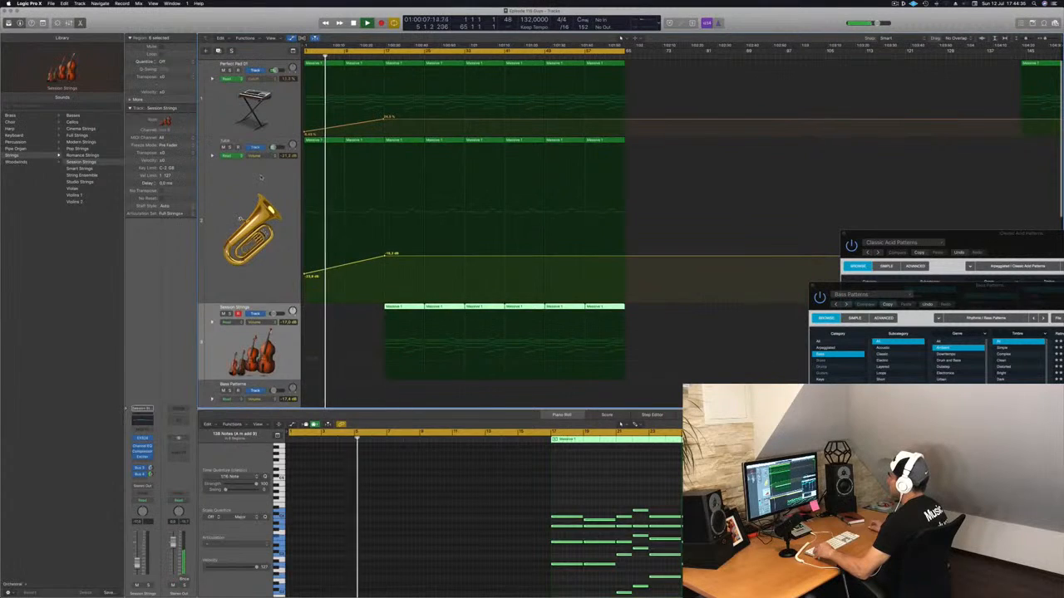
{"action": "left_click", "coordinate": [261, 176]}
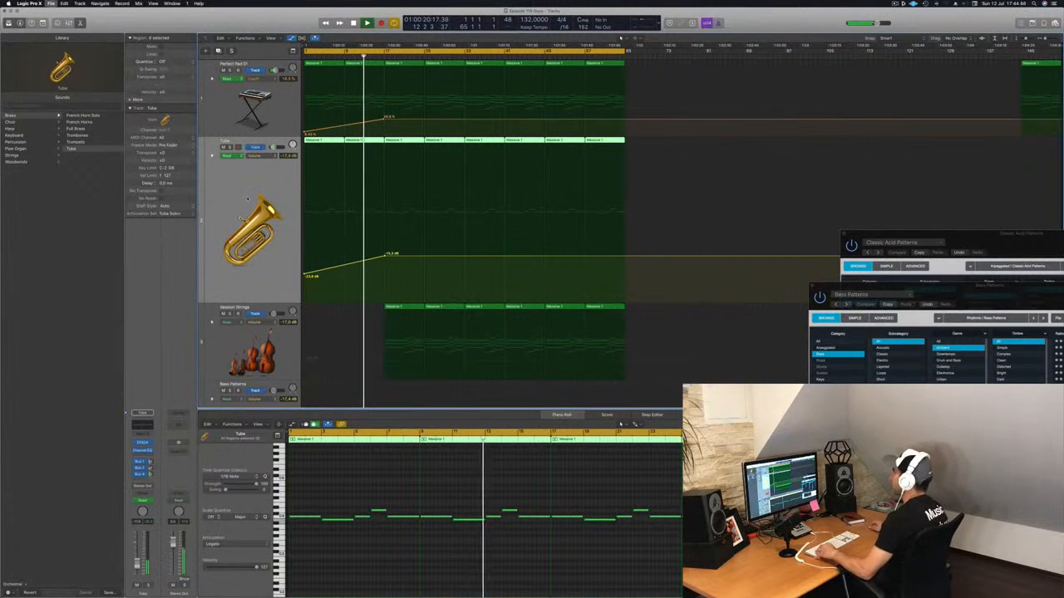
{"action": "scroll", "coordinate": [241, 206], "scroll_direction": "up", "scroll_amount": 1}
{"action": "scroll", "coordinate": [238, 210], "scroll_direction": "down", "scroll_amount": 1}
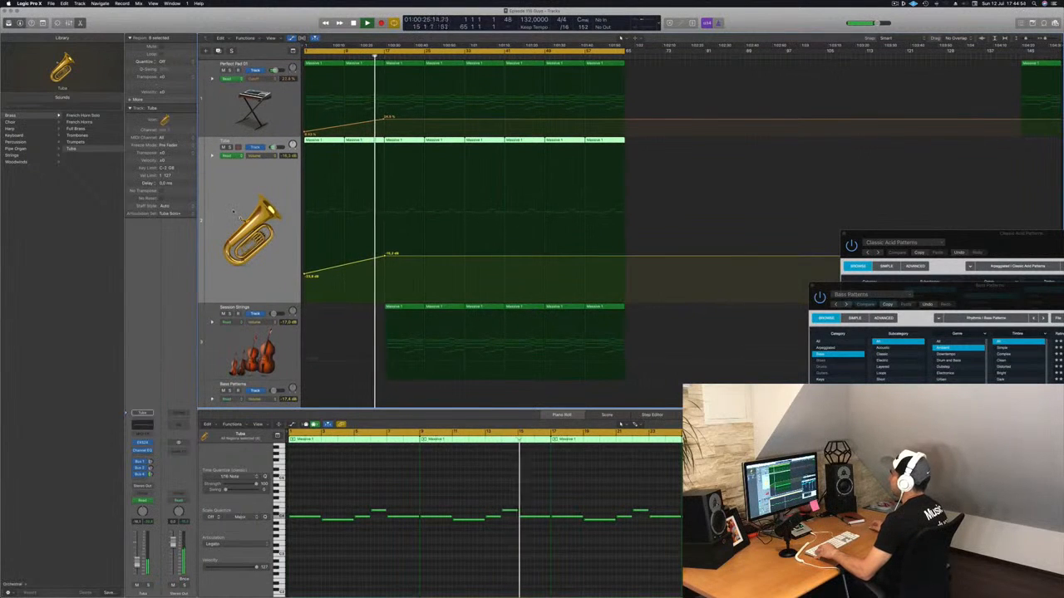
Draw a Session Strings volume fade-in from about -38 dB at bar 17 up to the normal level at bar 33
{"action": "key", "text": "Down"}
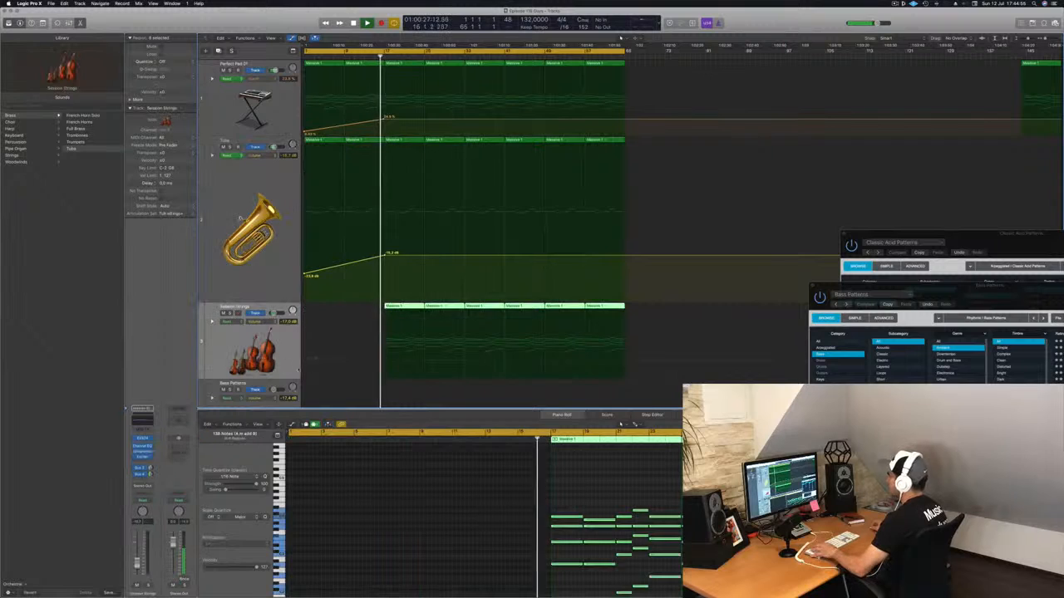
{"action": "left_click", "coordinate": [466, 363]}
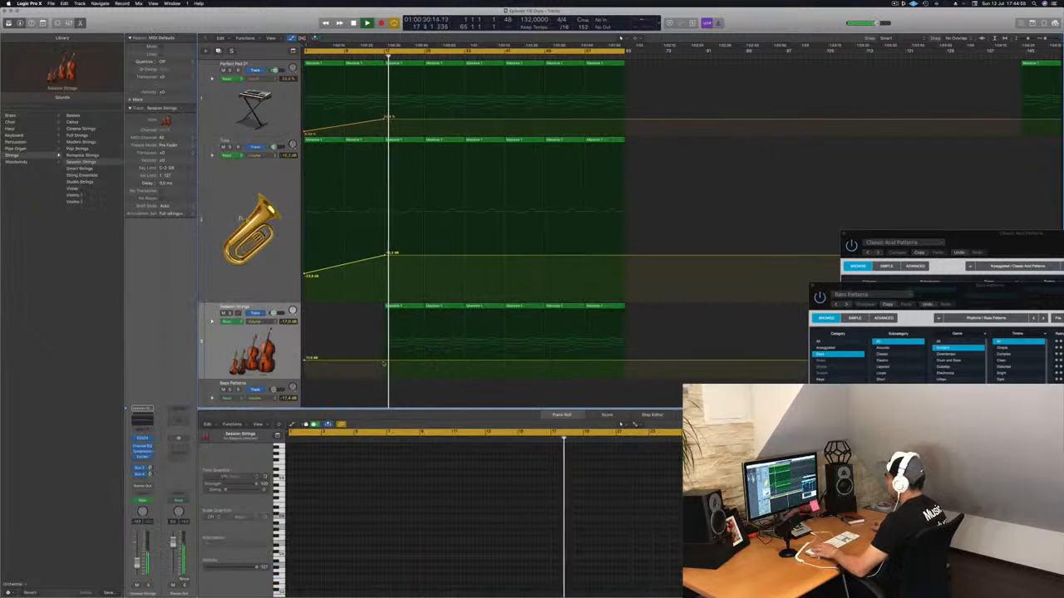
{"action": "left_click", "coordinate": [464, 364]}
{"action": "left_click_drag", "start_coordinate": [383, 364], "coordinate": [385, 375]}
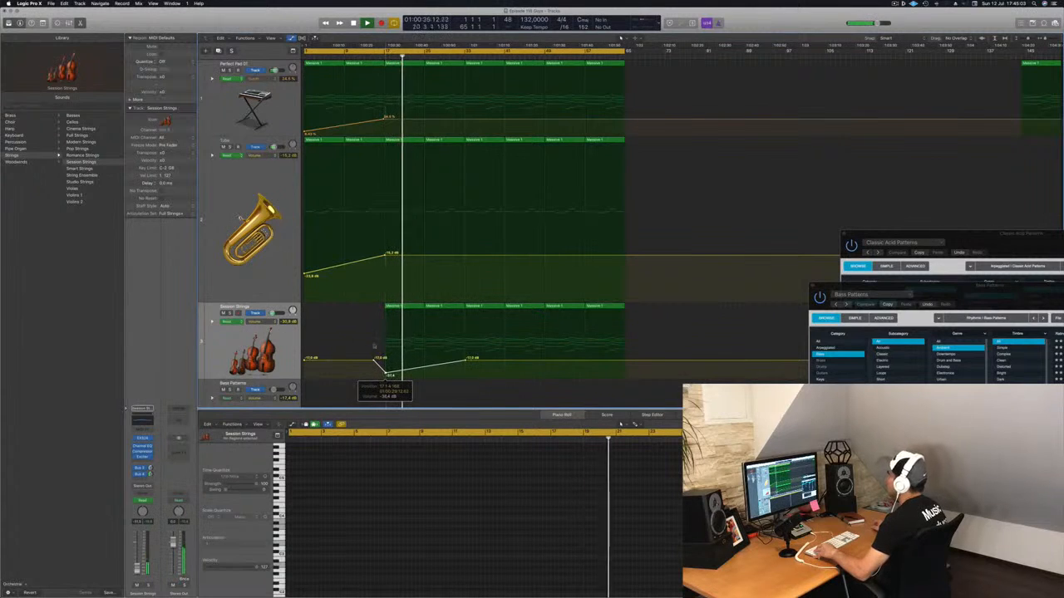
Play the intro, jump to just before the Session Strings entry at bar 17, and save the project
{"action": "key", "text": "Return"}
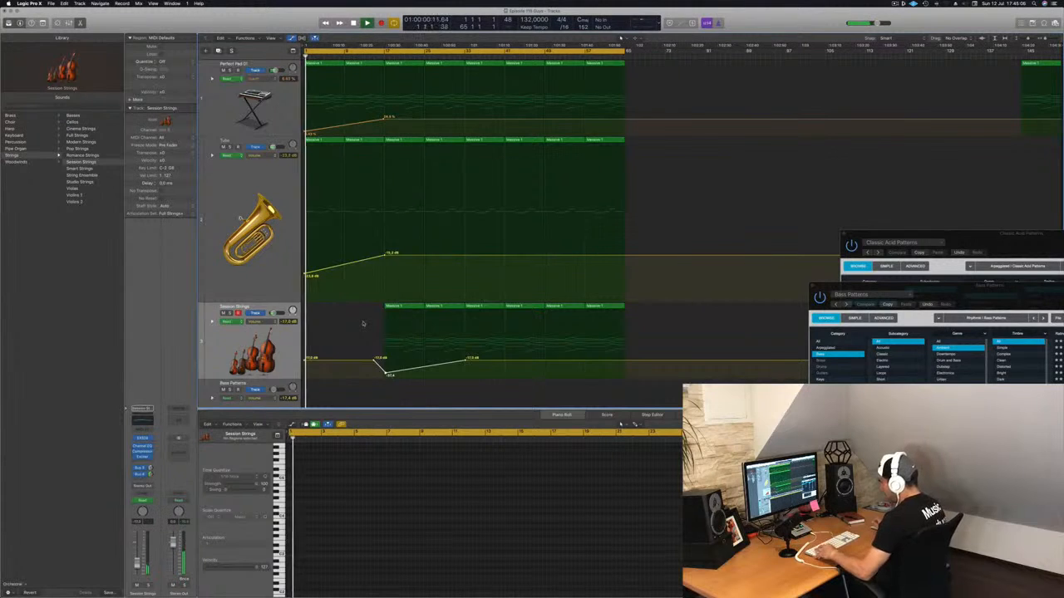
{"action": "scroll", "coordinate": [360, 323], "scroll_direction": "down", "scroll_amount": 3}
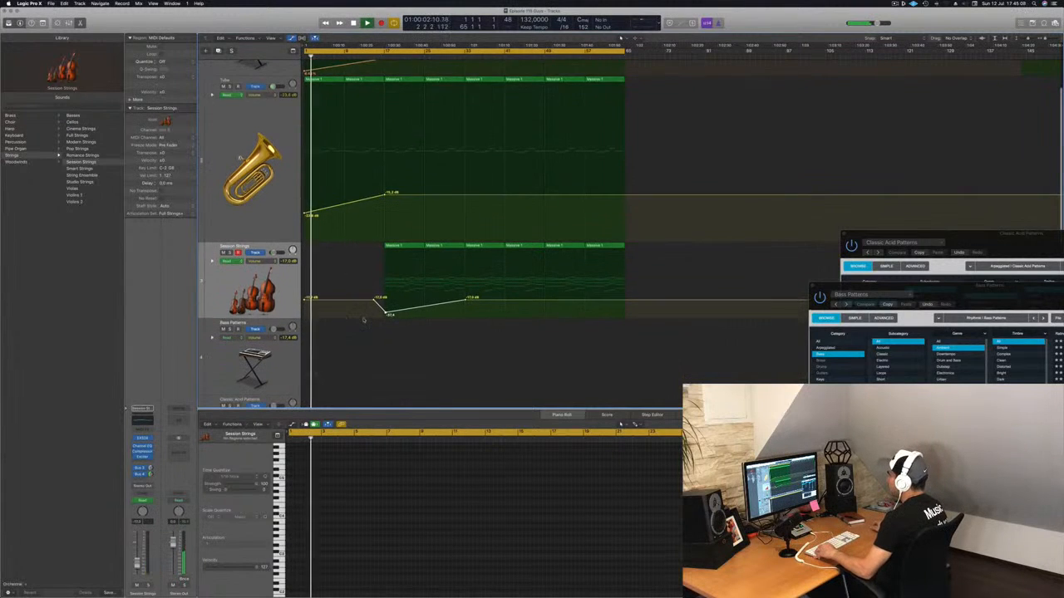
{"action": "key", "text": "super+Up"}
{"action": "key", "text": "super+Up"}
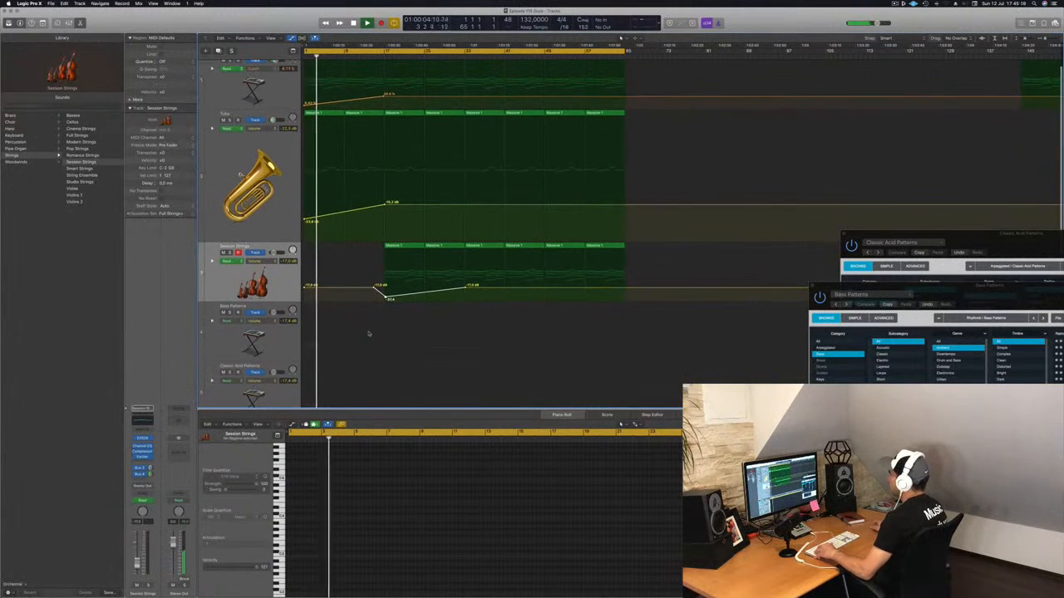
{"action": "left_click", "coordinate": [374, 56]}
{"action": "key", "text": "super+s"}
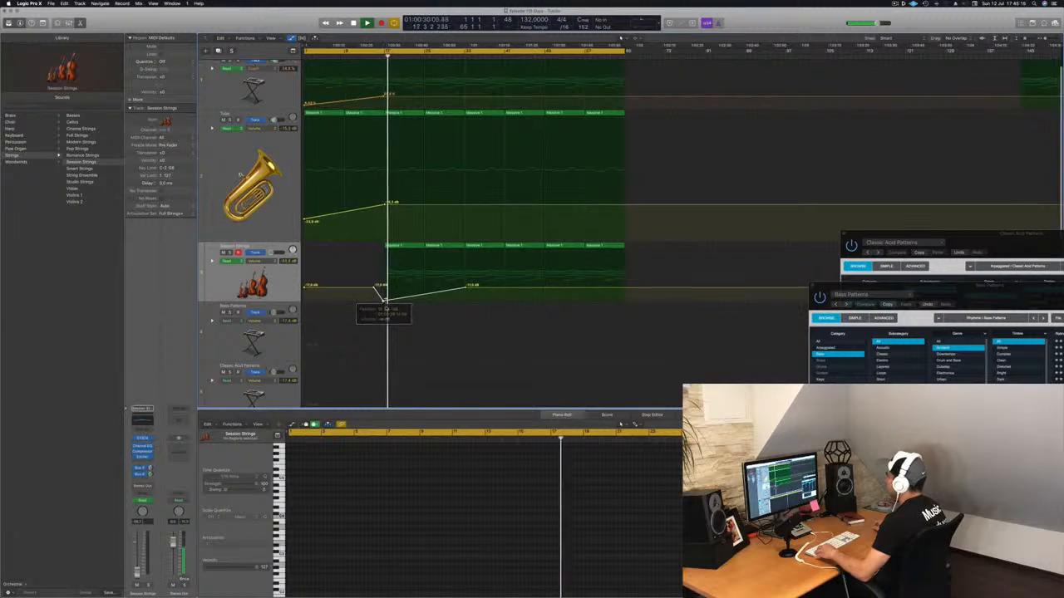
Add a volume point at about bar 25 on the Session Strings track to bend the fade-in between bars 17 and 33
{"action": "key", "text": "super+Up"}
{"action": "key", "text": "super+Up"}
{"action": "key", "text": "super+Up"}
{"action": "key", "text": "super+Up"}
{"action": "key", "text": "super+Up"}
{"action": "scroll", "coordinate": [394, 296], "scroll_direction": "down", "scroll_amount": 1}
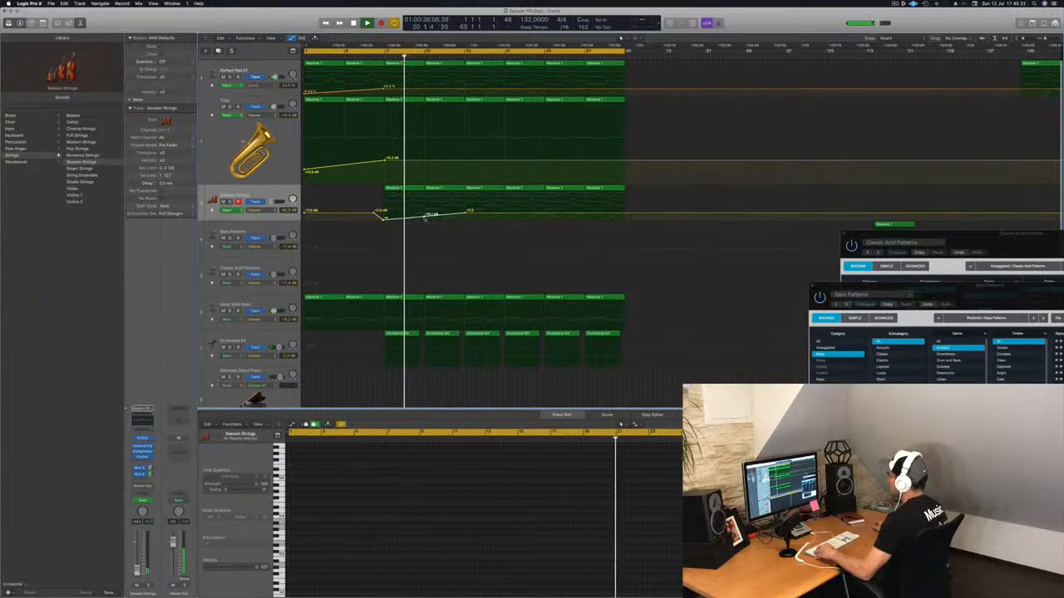
{"action": "left_click_drag", "start_coordinate": [425, 219], "coordinate": [427, 216]}
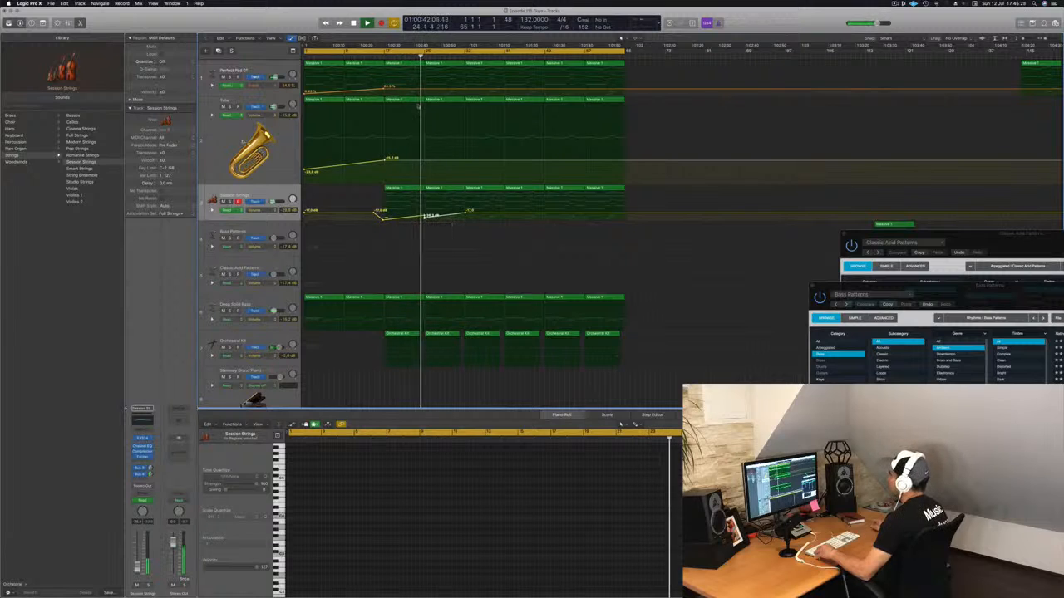
Add a short cutoff rise peaking at bar 25 on the Perfect Pad track and replay the passage leading up to it
{"action": "left_click", "coordinate": [399, 55]}
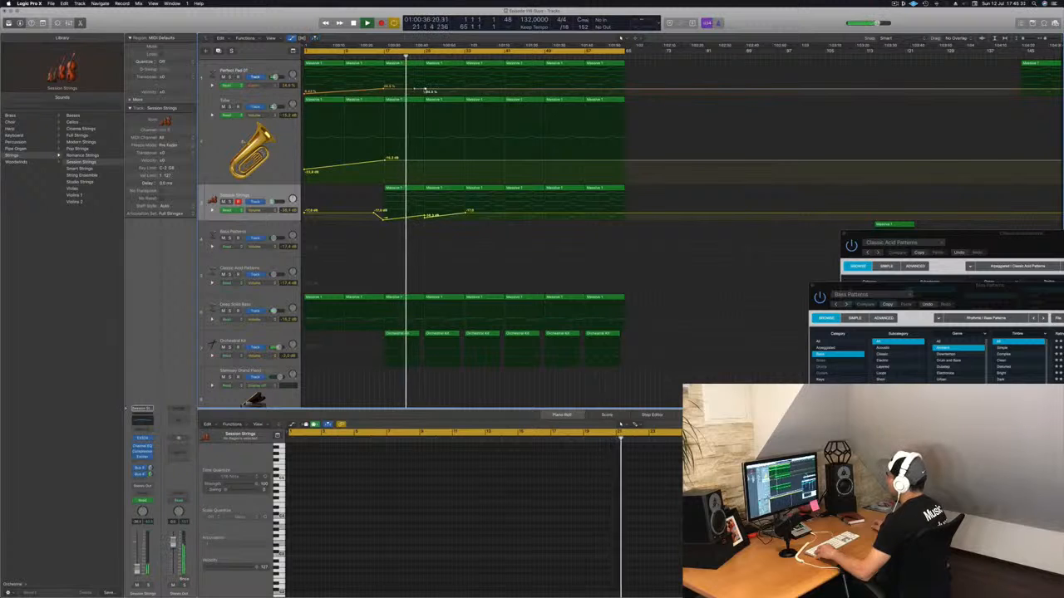
{"action": "left_click_drag", "start_coordinate": [421, 89], "coordinate": [426, 84]}
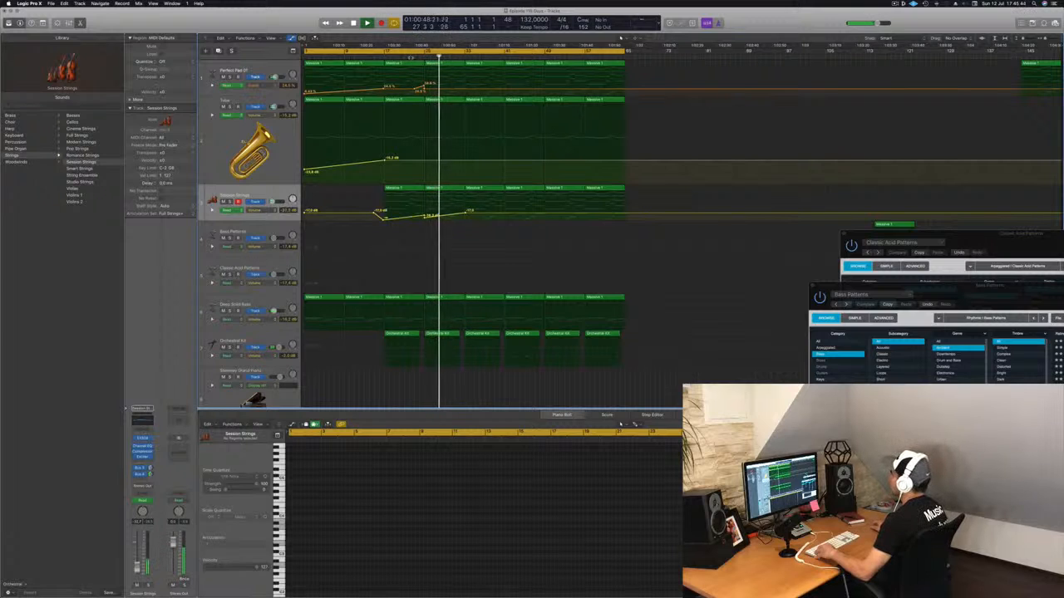
{"action": "left_click", "coordinate": [408, 57]}
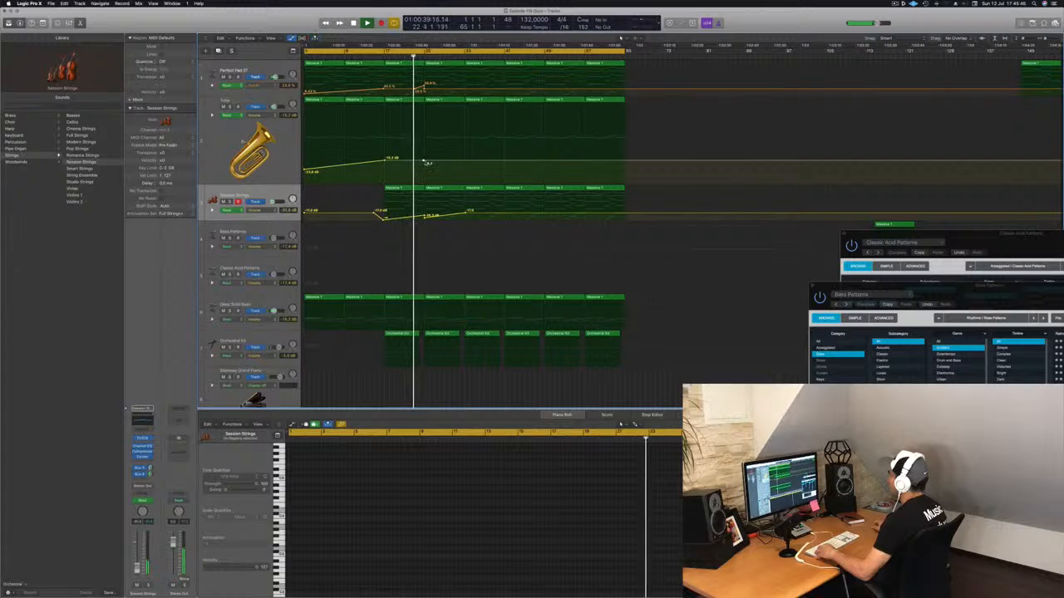
Drop the Tuba volume slightly at bar 25 and sharply at bar 33, ramping it back up by bars 33 and 41
{"action": "left_click_drag", "start_coordinate": [425, 162], "coordinate": [428, 166]}
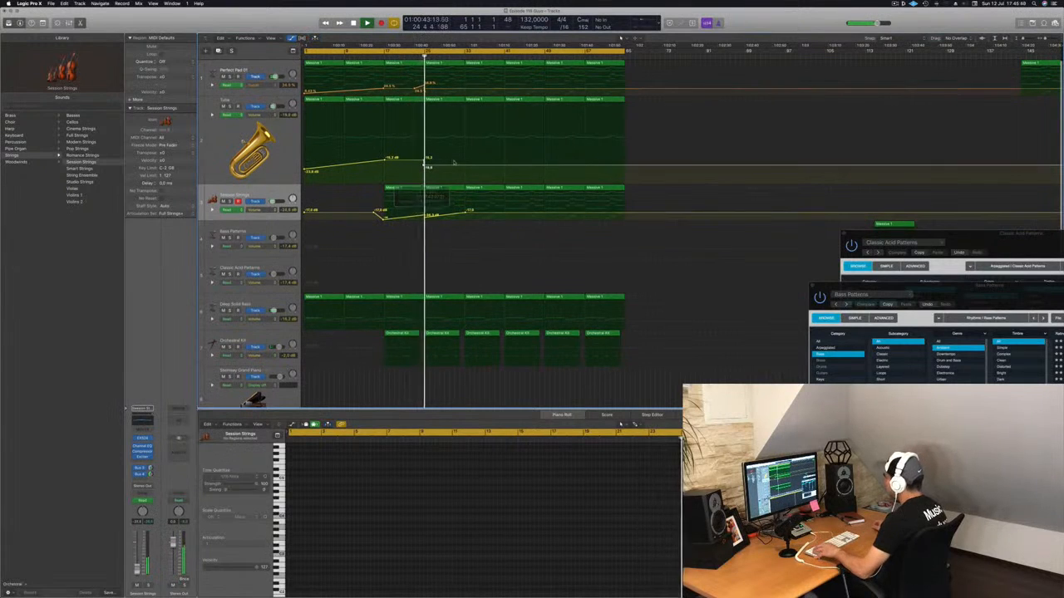
{"action": "left_click_drag", "start_coordinate": [463, 167], "coordinate": [464, 160]}
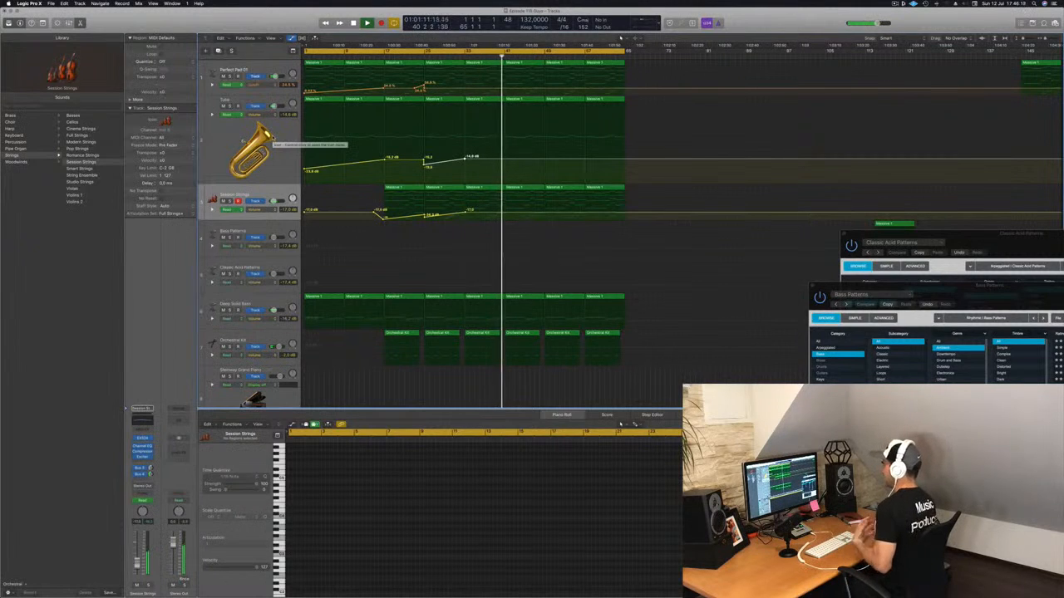
{"action": "left_click", "coordinate": [281, 138]}
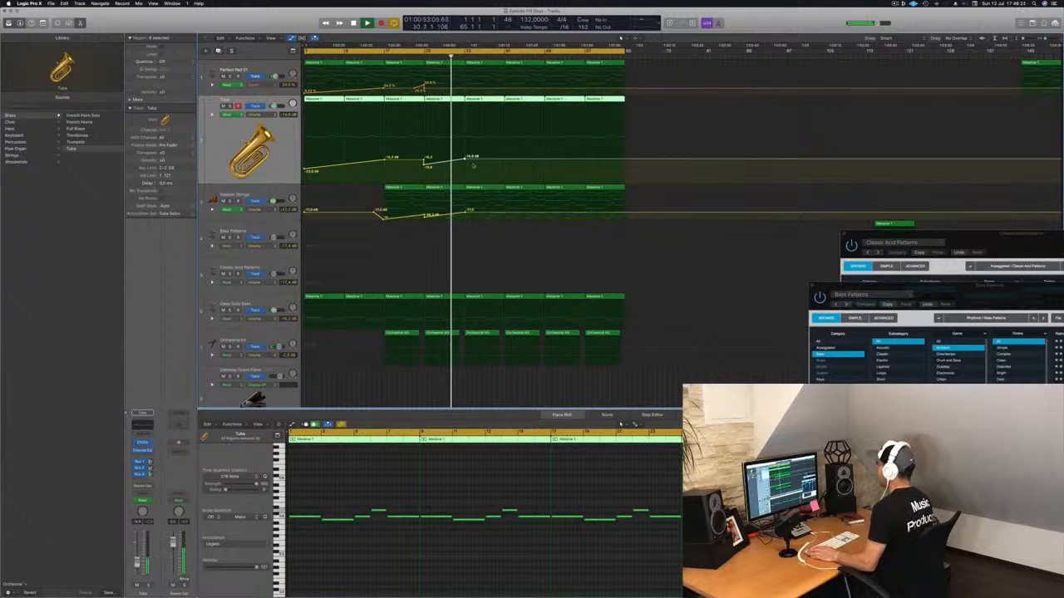
{"action": "left_click_drag", "start_coordinate": [470, 160], "coordinate": [471, 166]}
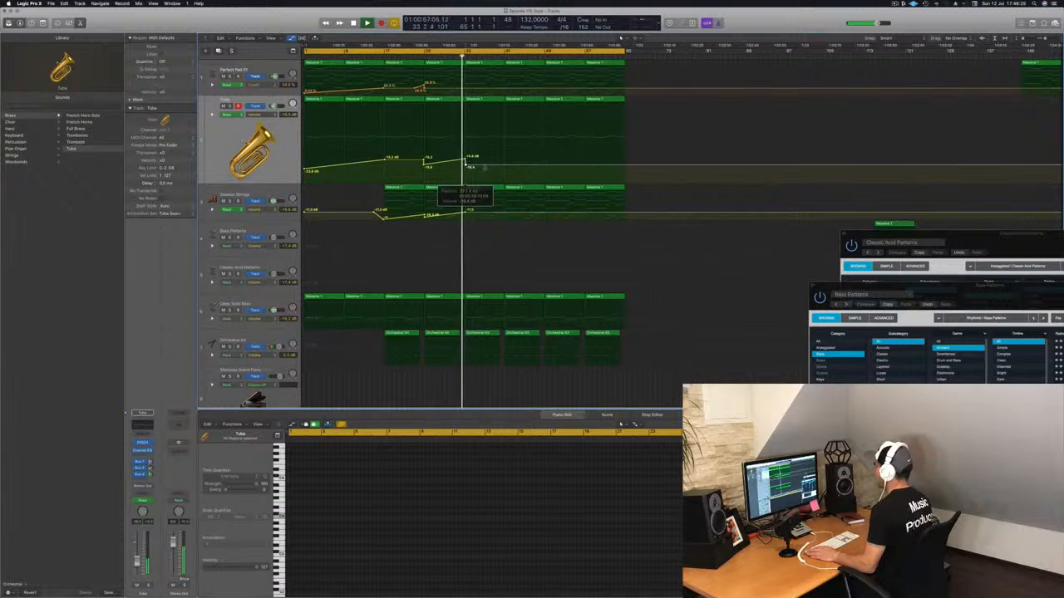
{"action": "left_click_drag", "start_coordinate": [506, 167], "coordinate": [506, 156]}
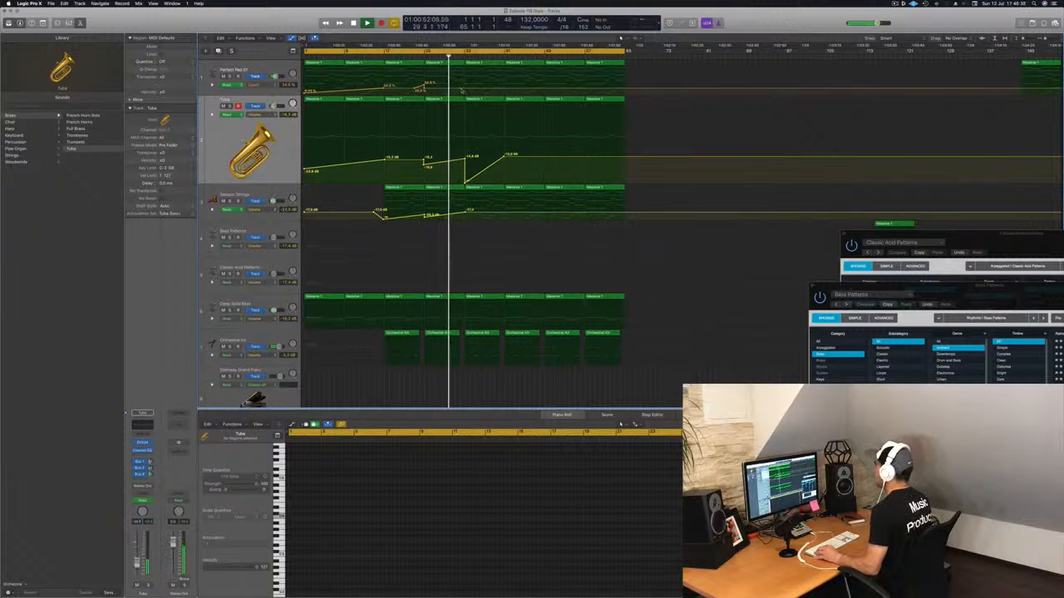
Drop the Perfect Pad cutoff and the Session Strings volume at bar 33, ramping each back up by bar 41
{"action": "left_click_drag", "start_coordinate": [463, 89], "coordinate": [464, 94]}
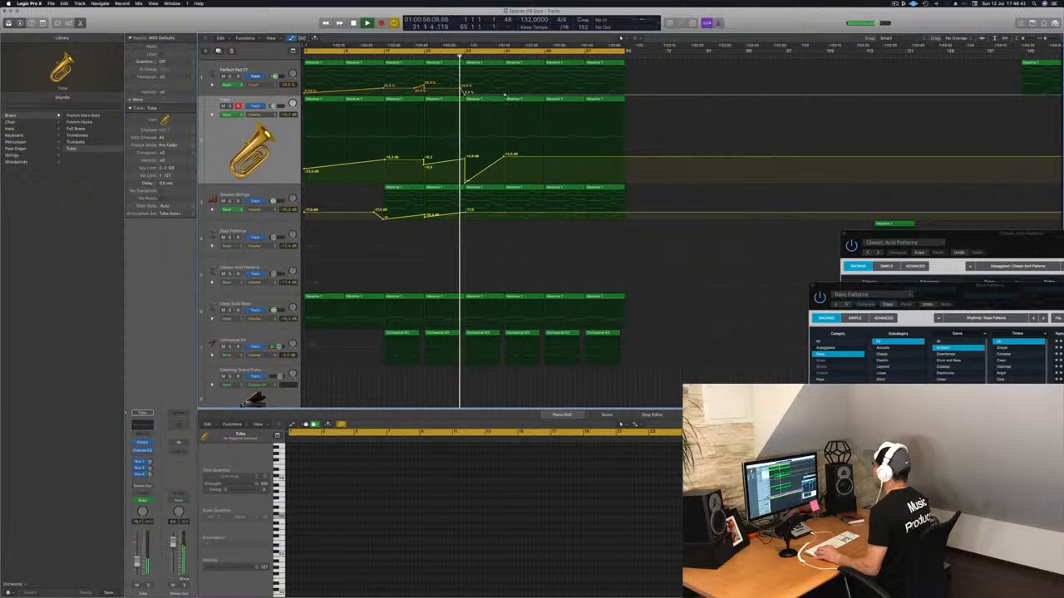
{"action": "left_click_drag", "start_coordinate": [505, 95], "coordinate": [504, 84]}
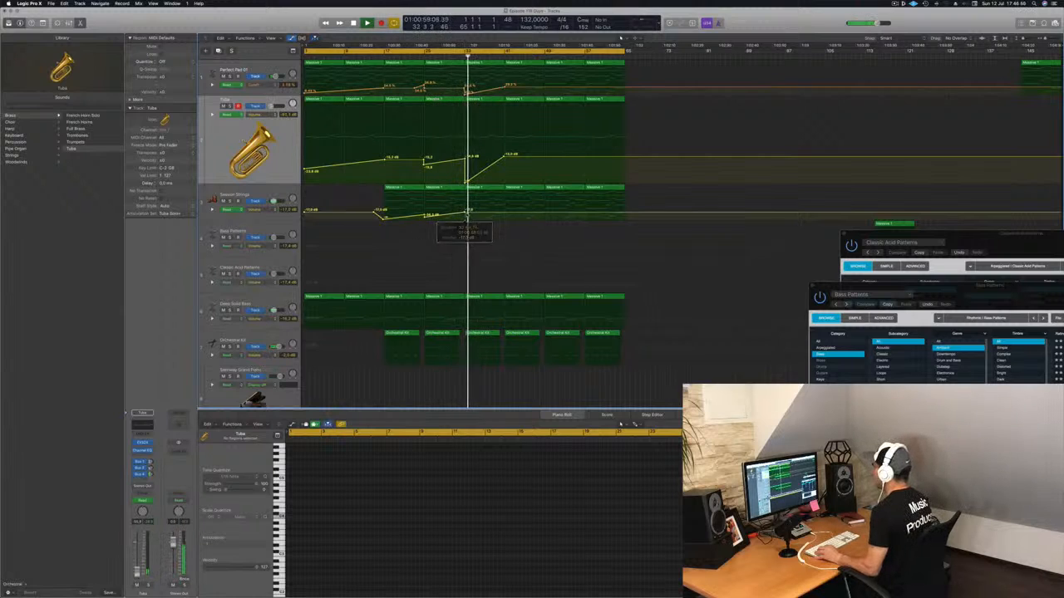
{"action": "left_click_drag", "start_coordinate": [468, 211], "coordinate": [468, 217]}
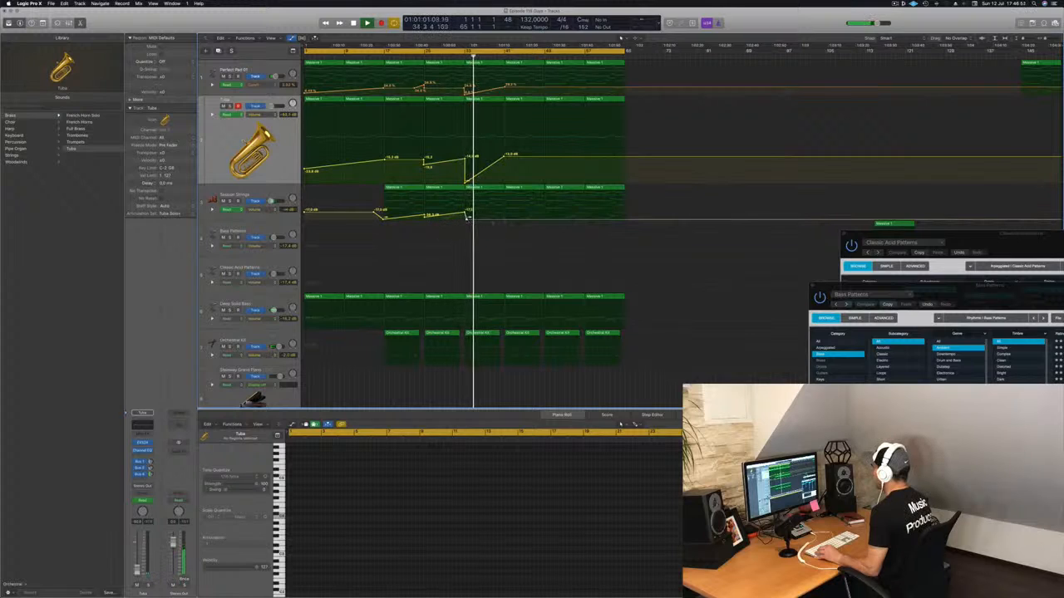
{"action": "left_click", "coordinate": [419, 57]}
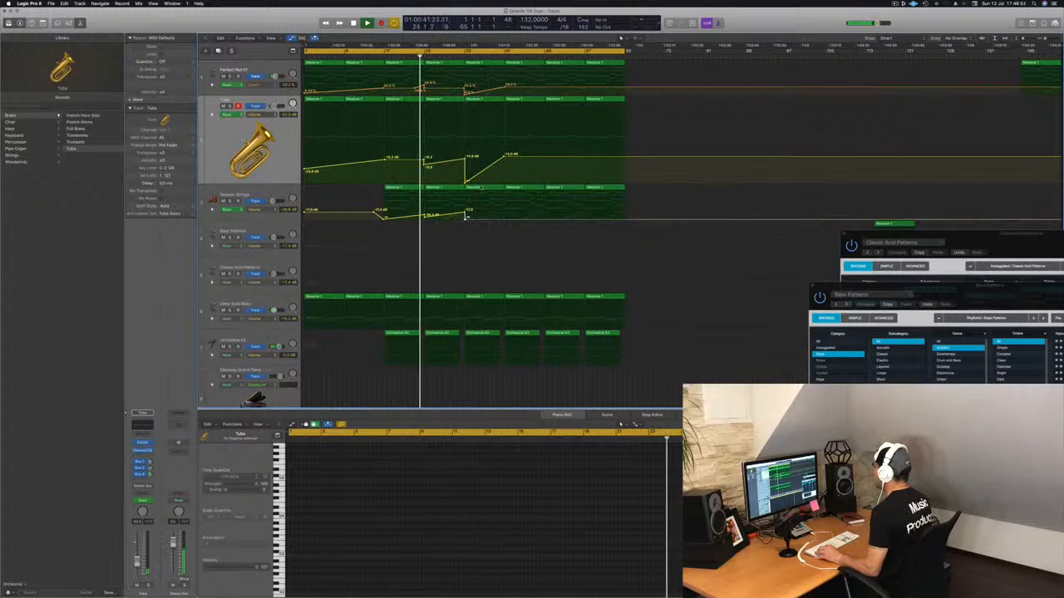
{"action": "left_click_drag", "start_coordinate": [505, 219], "coordinate": [504, 208]}
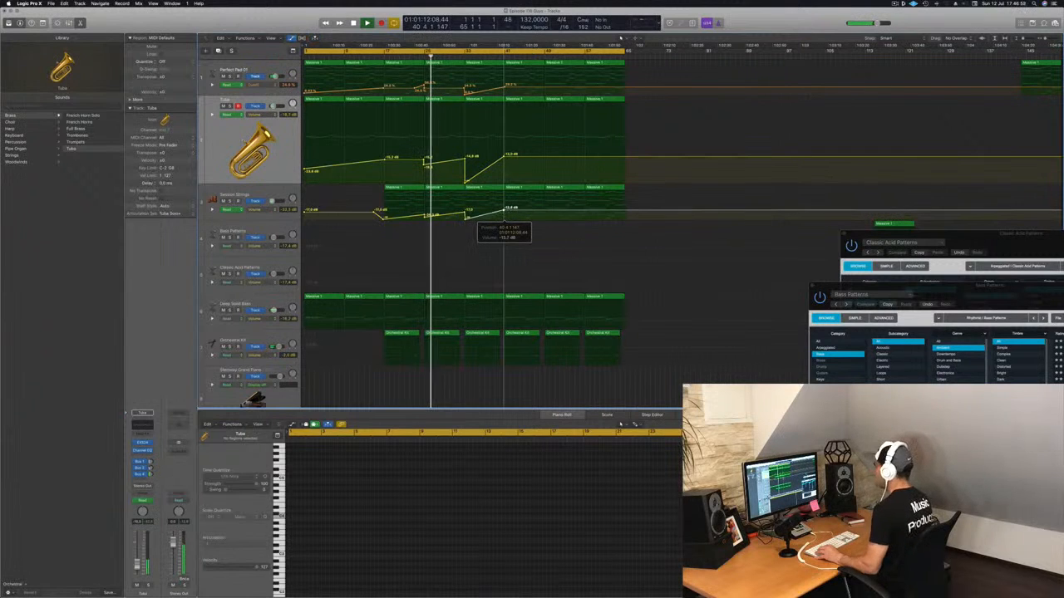
Move the plug-in window off the distant Bass Patterns region and shift that region back to bar 33
{"action": "key", "text": "super+Right"}
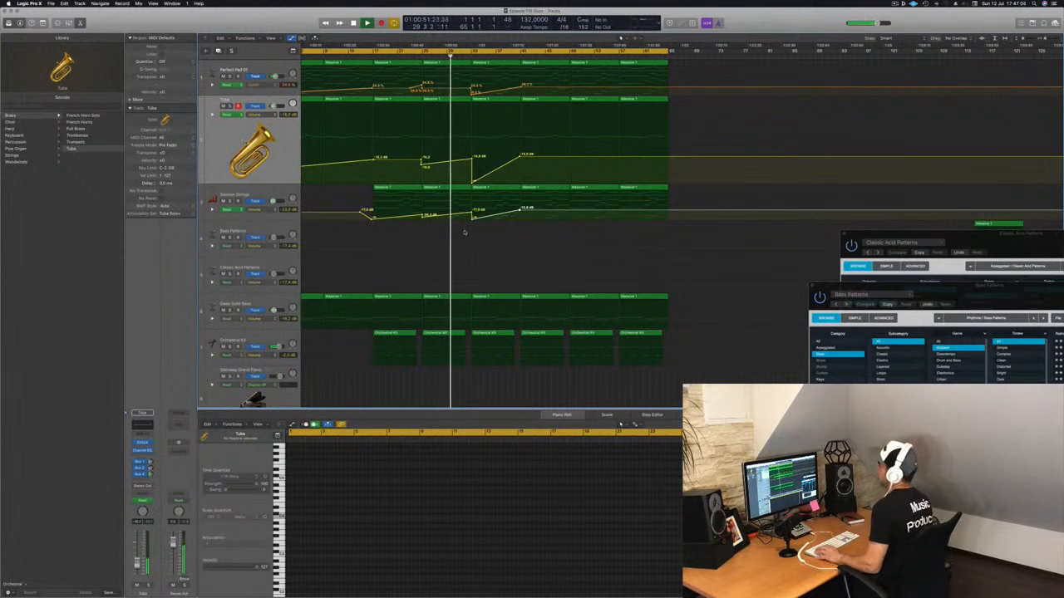
{"action": "key", "text": "super+Left"}
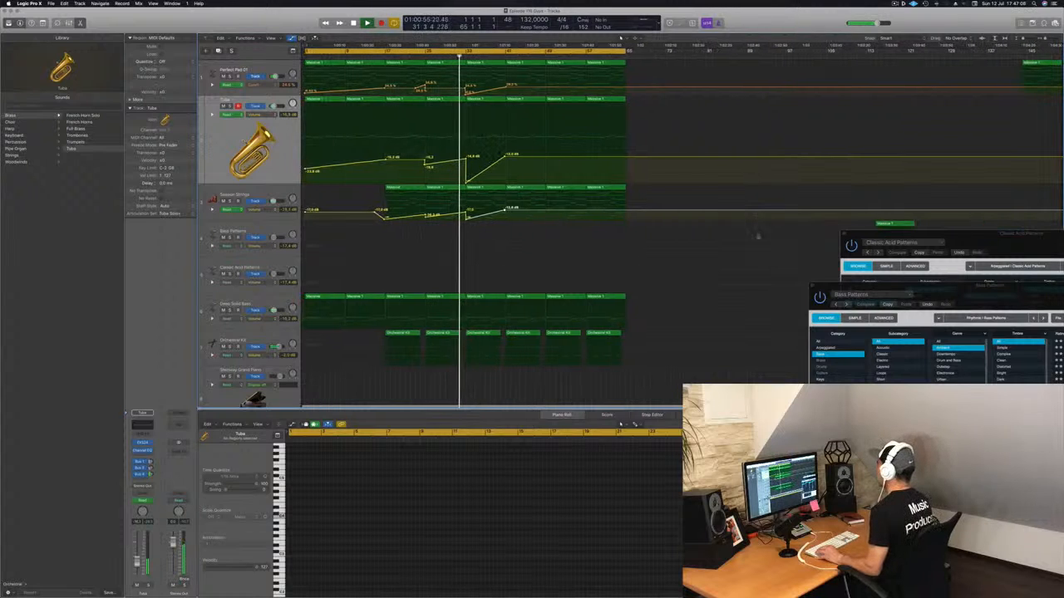
{"action": "left_click_drag", "start_coordinate": [879, 234], "coordinate": [997, 336]}
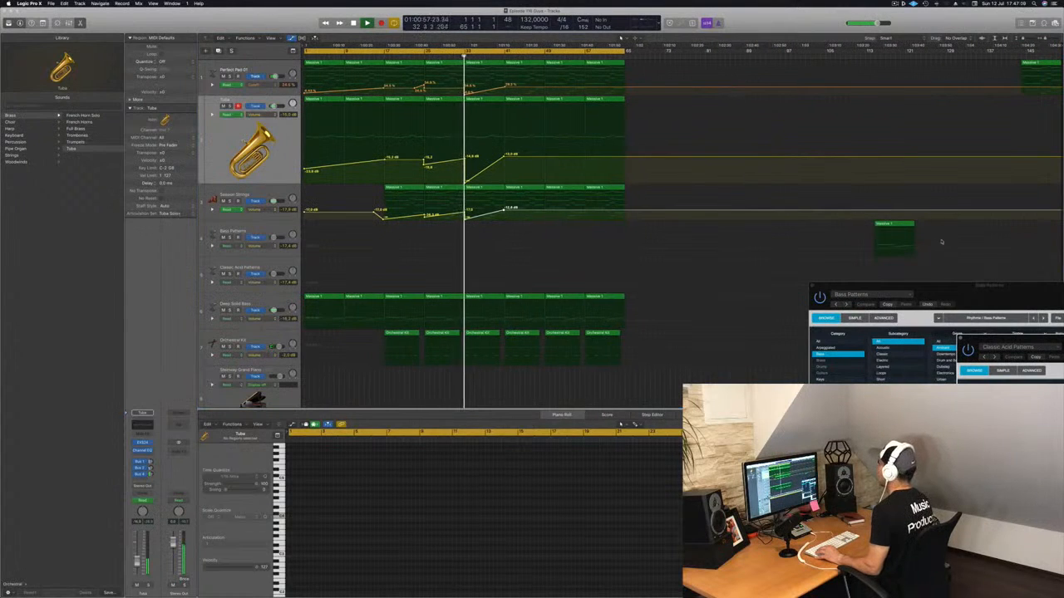
{"action": "left_click_drag", "start_coordinate": [899, 239], "coordinate": [487, 239]}
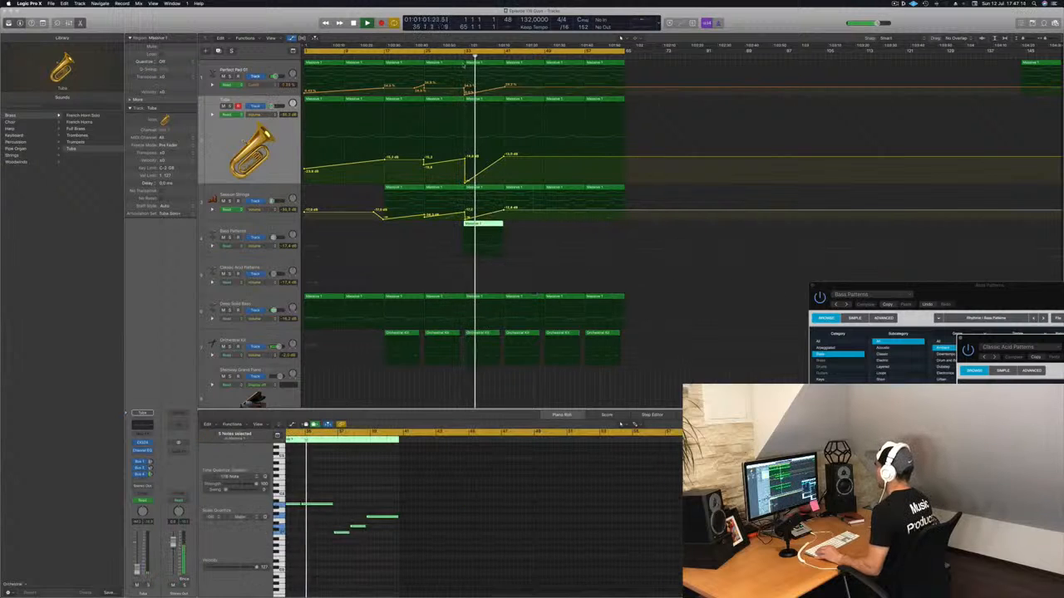
Play from just before bar 33 and try the bar 33 region on the Classic Acid Patterns track
{"action": "left_click", "coordinate": [460, 58]}
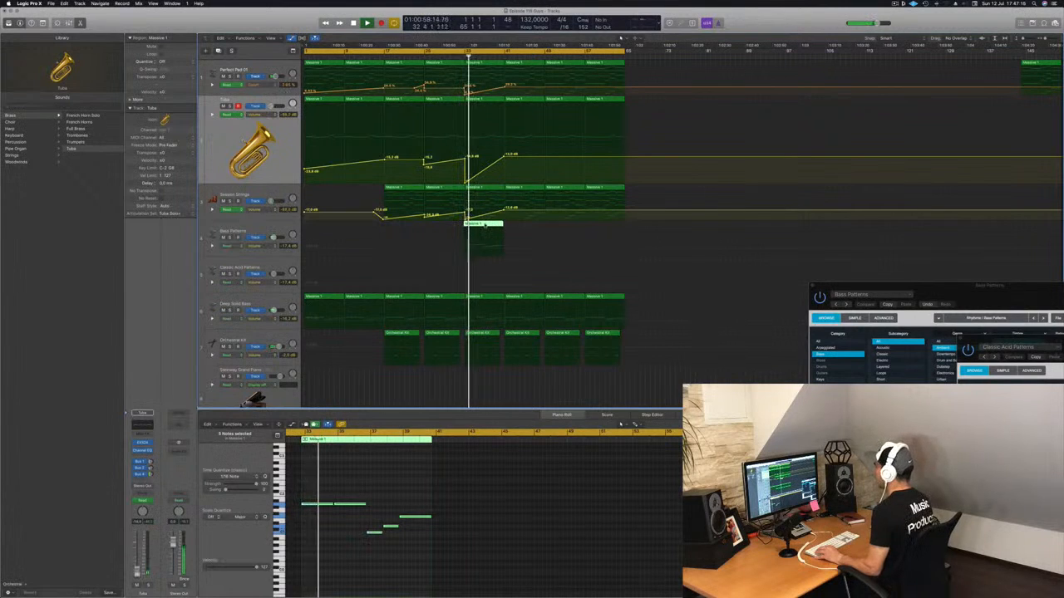
{"action": "left_click", "coordinate": [461, 58]}
{"action": "left_click_drag", "start_coordinate": [479, 224], "coordinate": [483, 262]}
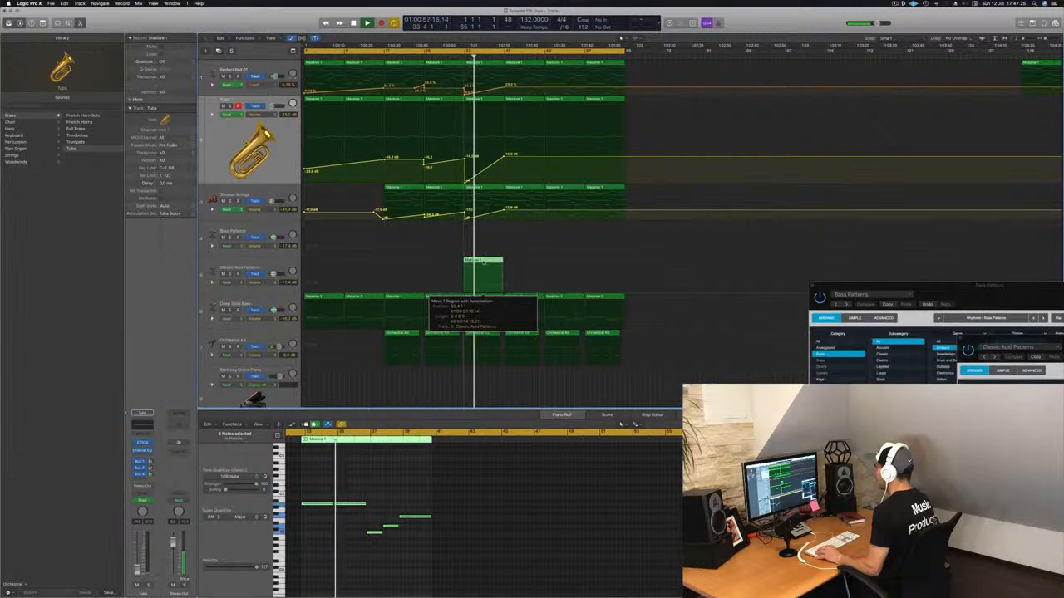
{"action": "left_click_drag", "start_coordinate": [484, 263], "coordinate": [484, 263]}
Align the moved region's start exactly with bar 33 and select the Classic Acid Patterns track to audition it
{"action": "key", "text": "super+Right"}
{"action": "key", "text": "super+Right"}
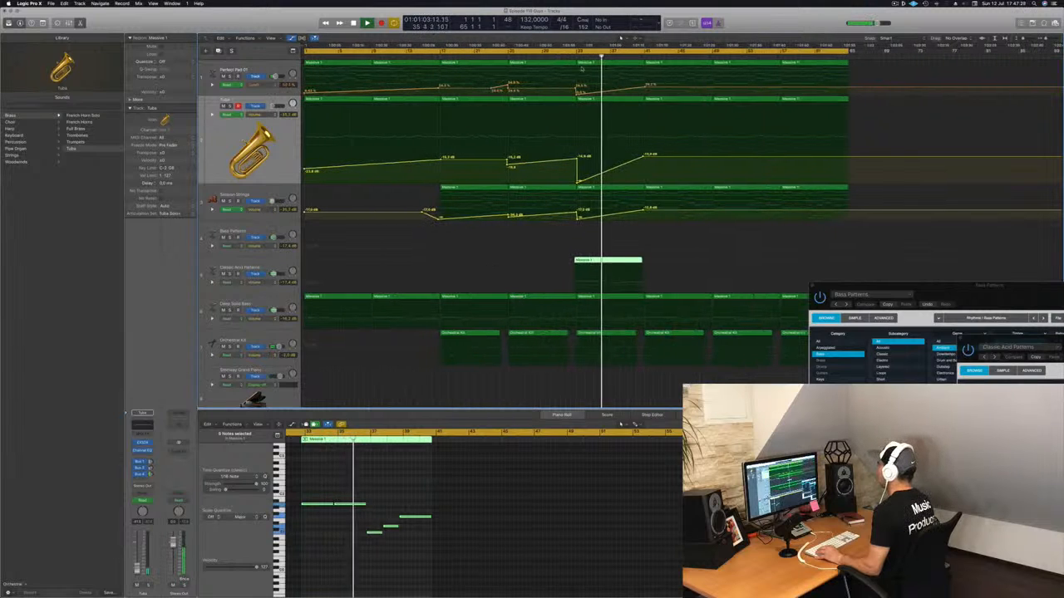
{"action": "key", "text": "super+Right"}
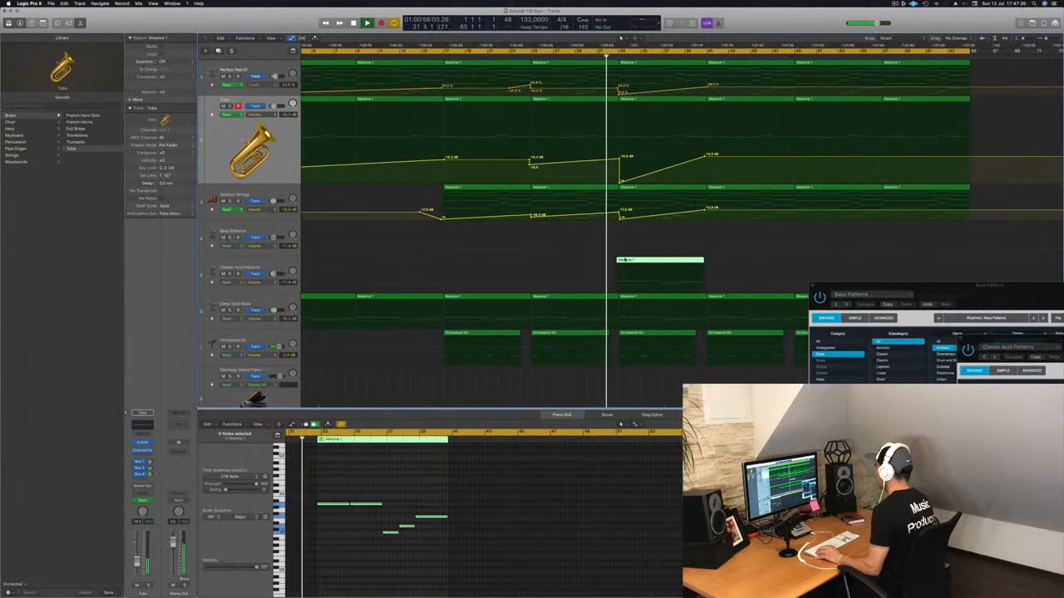
{"action": "left_click_drag", "start_coordinate": [627, 261], "coordinate": [627, 261]}
{"action": "key", "text": "super+Left"}
{"action": "key", "text": "super+Left"}
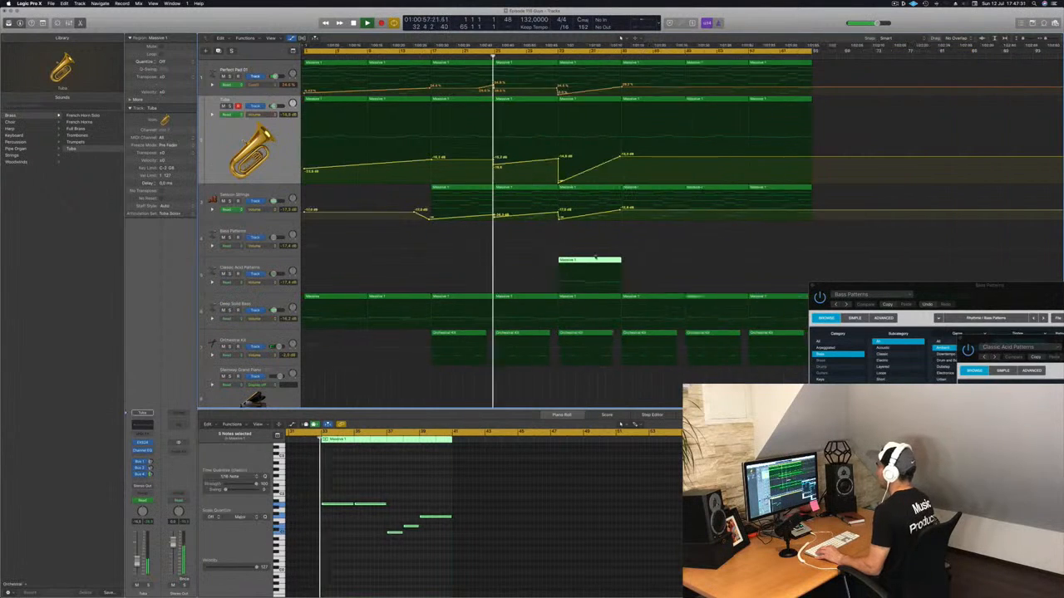
{"action": "left_click", "coordinate": [287, 277]}
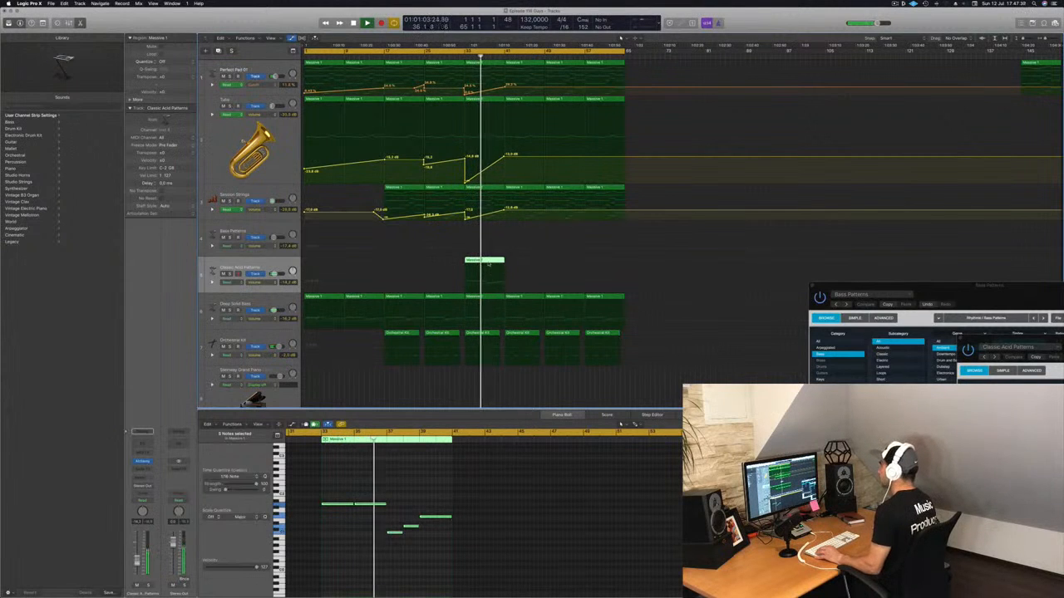
Move the bar 33 region back to the Bass Patterns track and select that track
{"action": "left_click_drag", "start_coordinate": [489, 259], "coordinate": [488, 250]}
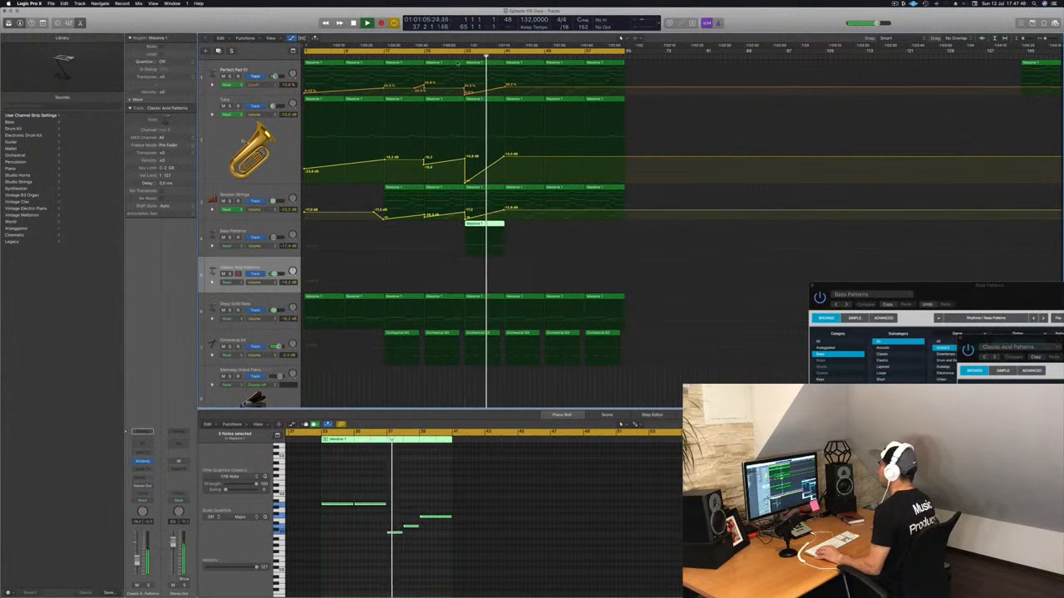
{"action": "key", "text": "super+Right"}
{"action": "key", "text": "super+Right"}
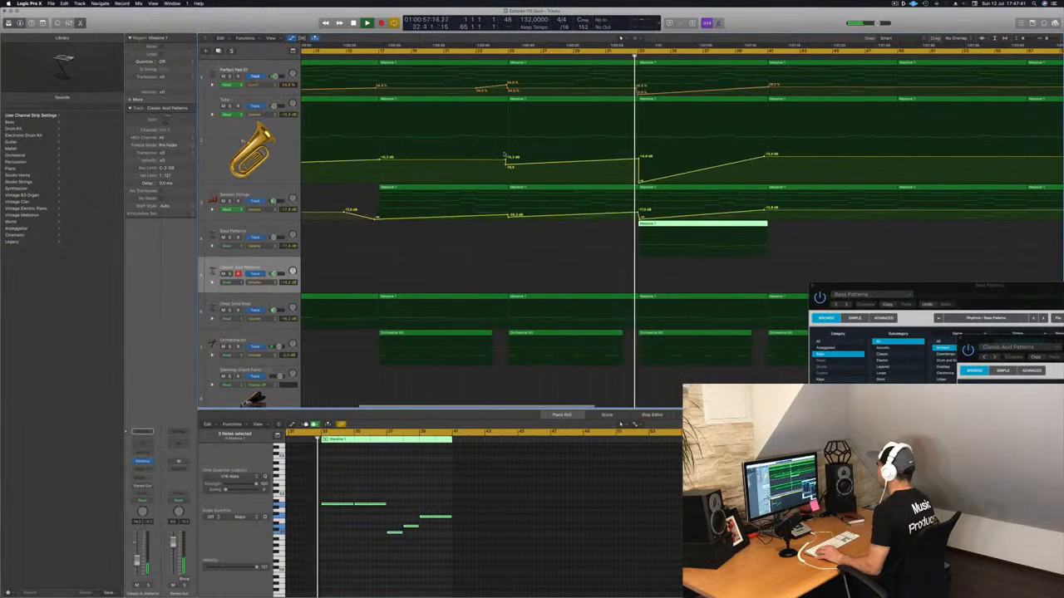
{"action": "key", "text": "super+Left"}
{"action": "key", "text": "super+Left"}
{"action": "left_click", "coordinate": [277, 231]}
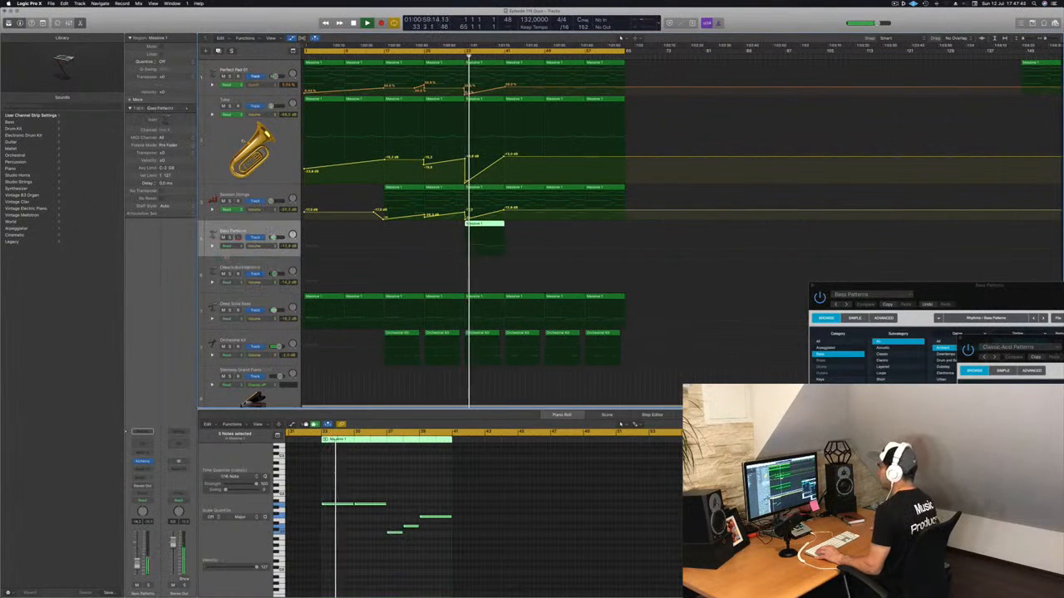
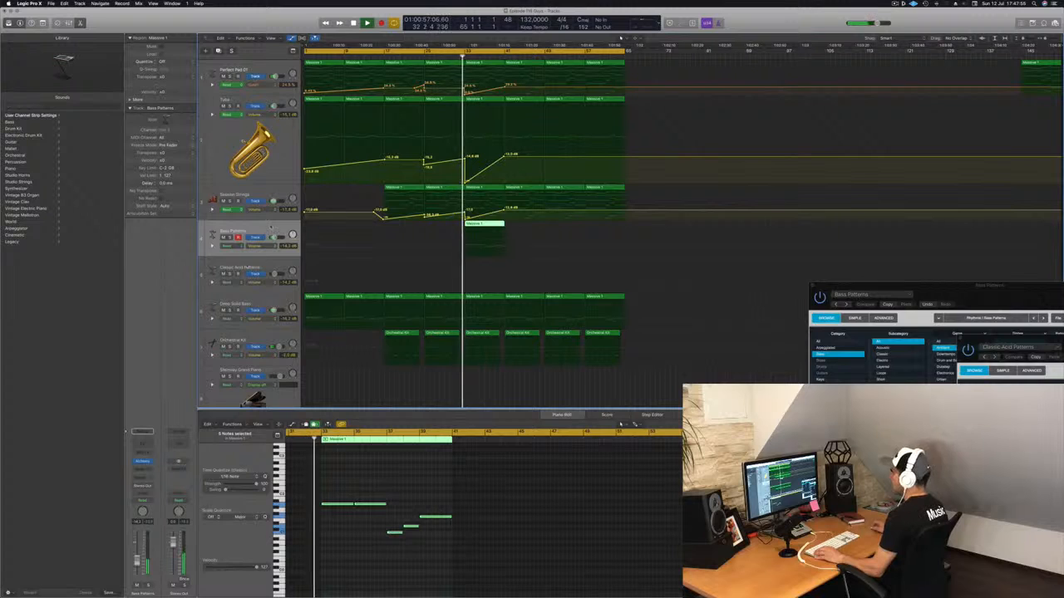
Open the Bass Patterns instrument, adjust its Cutoff knob and place its window clear of the arranged regions
{"action": "left_click", "coordinate": [141, 463]}
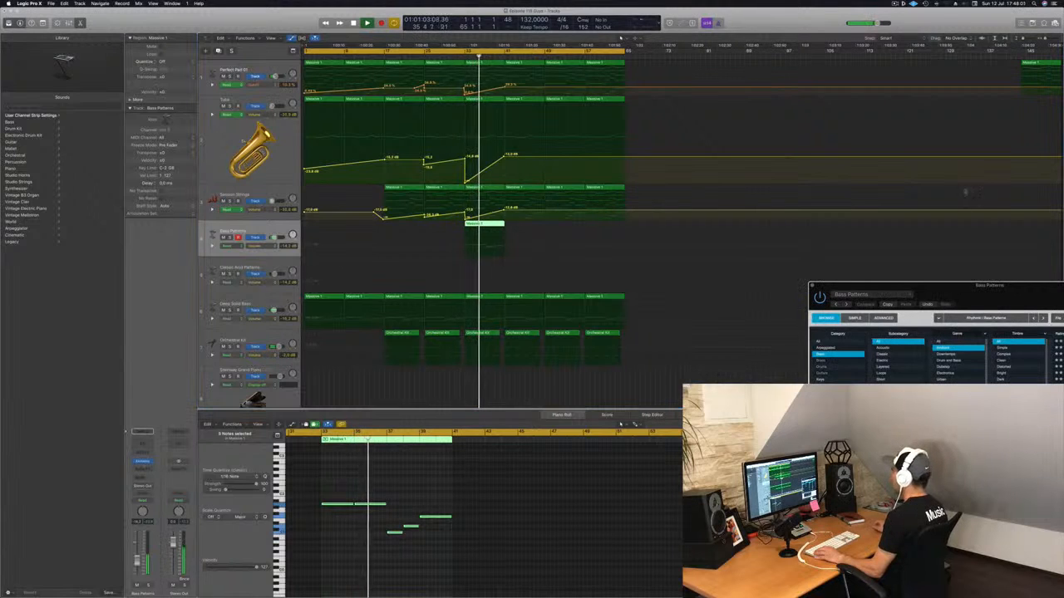
{"action": "left_click_drag", "start_coordinate": [971, 279], "coordinate": [686, 142]}
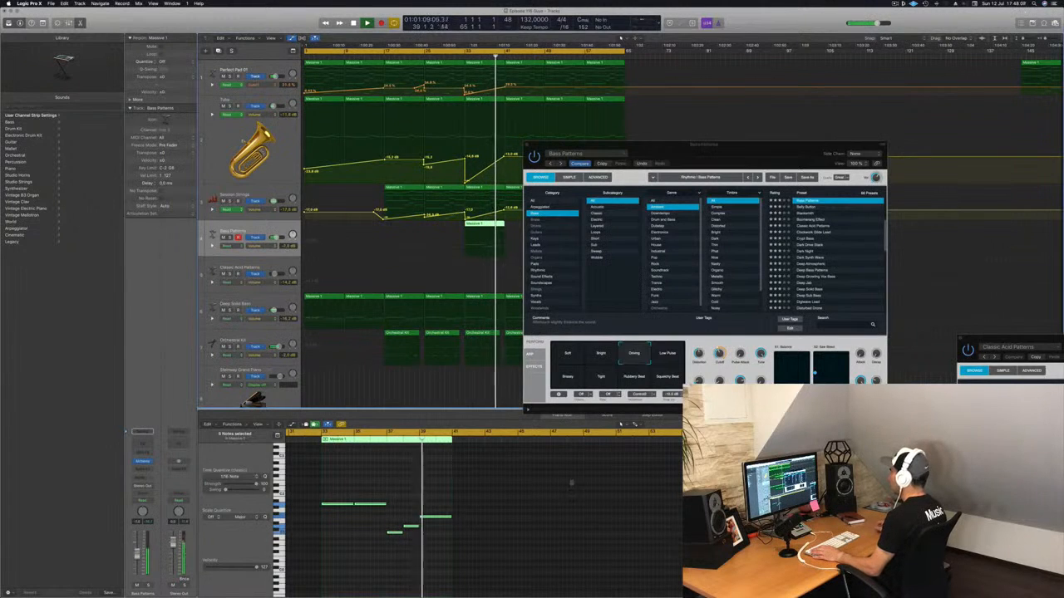
{"action": "left_click_drag", "start_coordinate": [720, 354], "coordinate": [720, 357]}
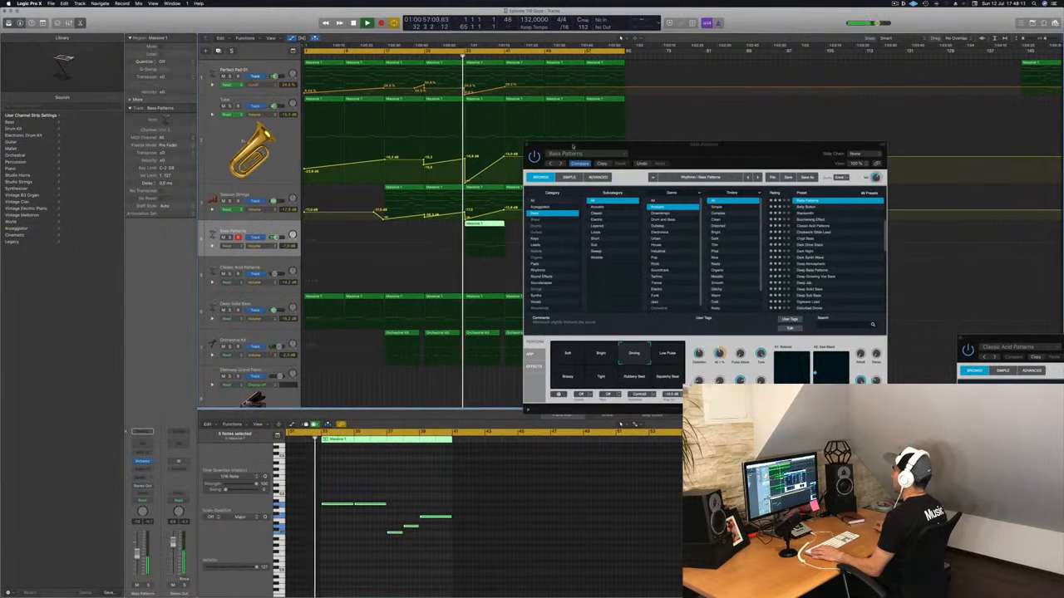
{"action": "left_click_drag", "start_coordinate": [563, 144], "coordinate": [758, 136]}
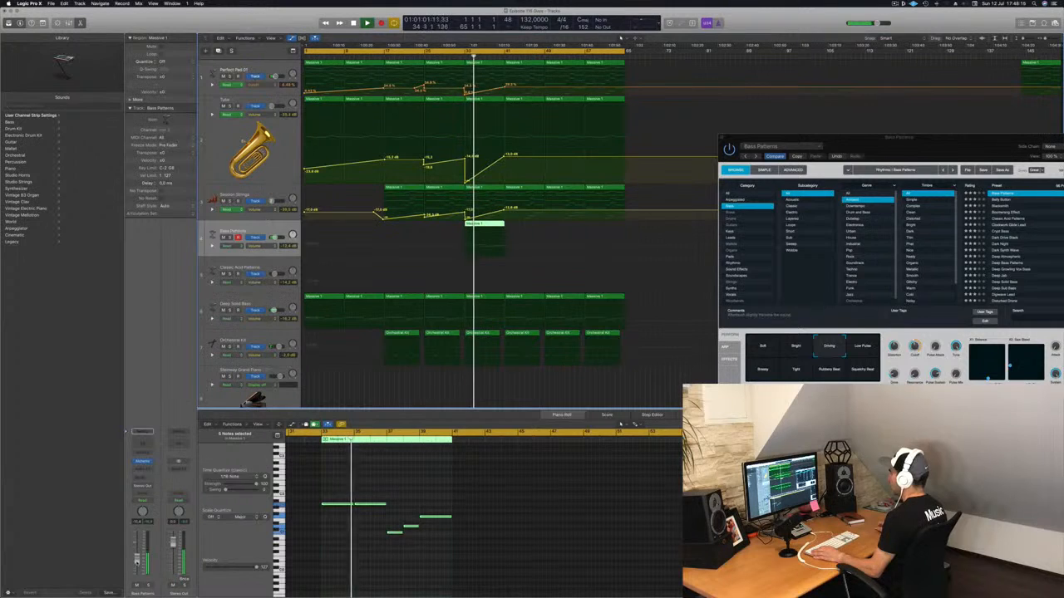
Audition the Low Pulse variation and its neighbours in the Bass Patterns instrument and choose Tight
{"action": "left_click", "coordinate": [869, 344]}
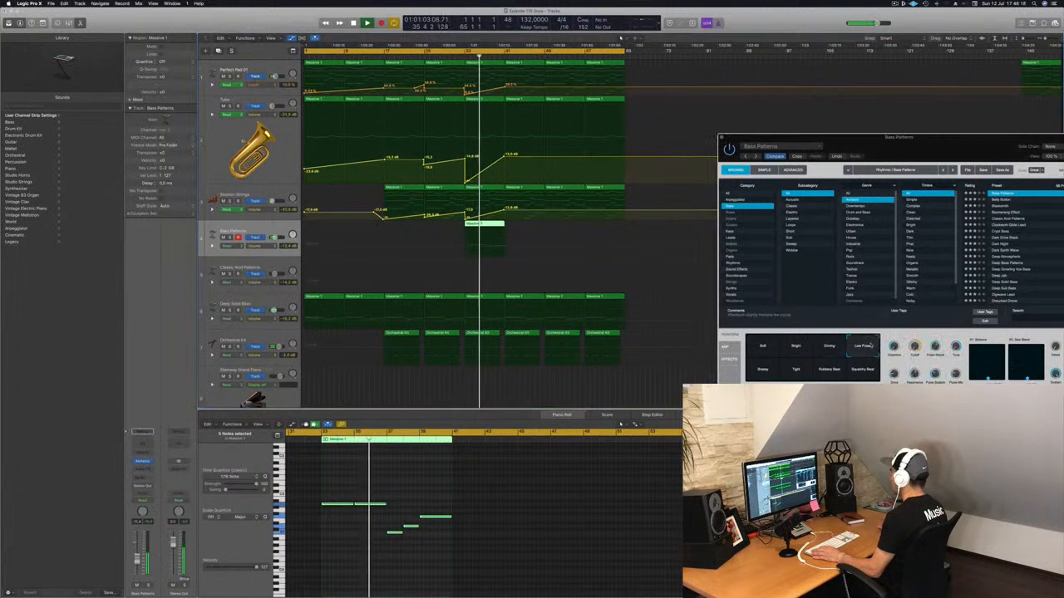
{"action": "left_click", "coordinate": [762, 369]}
{"action": "left_click", "coordinate": [801, 374]}
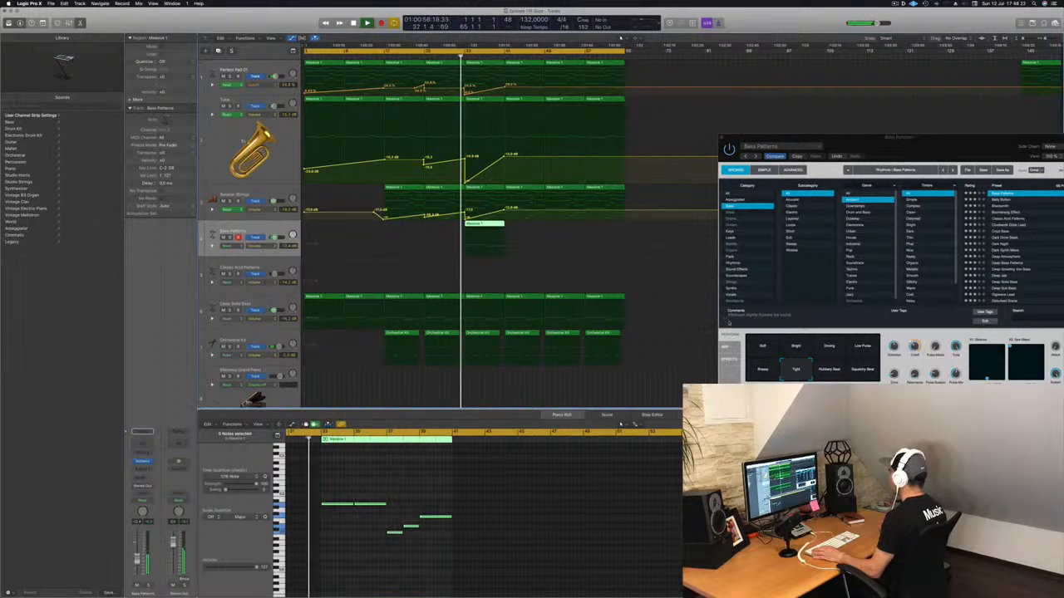
Audition the Rubbery Beat, Squelchy Beat, Soft and Bright variations of the Bass Patterns instrument during playback and choose Driving
{"action": "left_click", "coordinate": [828, 369]}
{"action": "left_click", "coordinate": [860, 370]}
{"action": "left_click", "coordinate": [763, 348]}
{"action": "left_click", "coordinate": [796, 348]}
{"action": "left_click", "coordinate": [830, 347]}
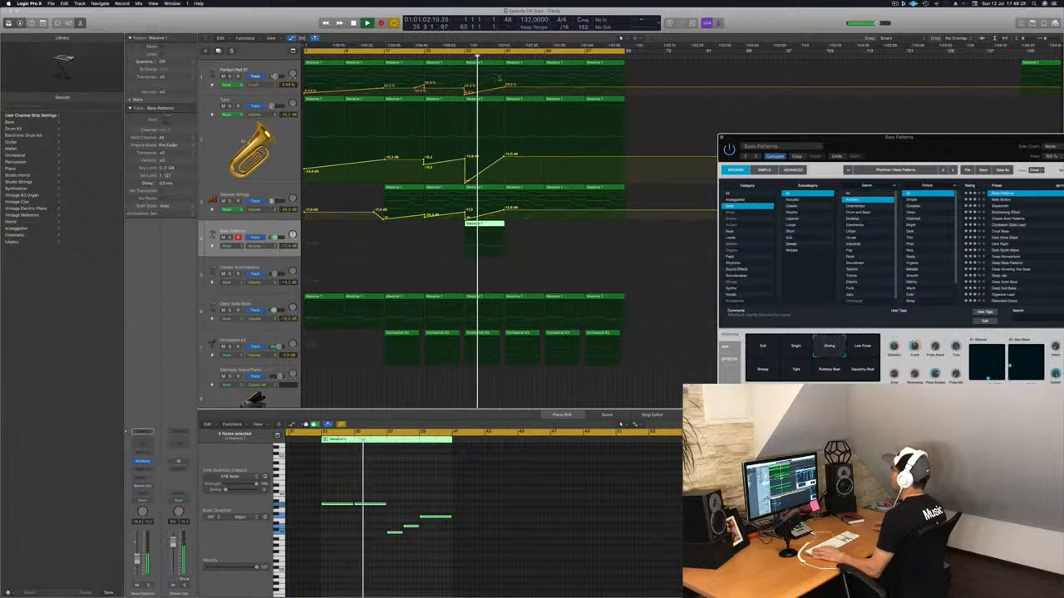
{"action": "left_click", "coordinate": [467, 56]}
{"action": "left_click_drag", "start_coordinate": [880, 146], "coordinate": [798, 111]}
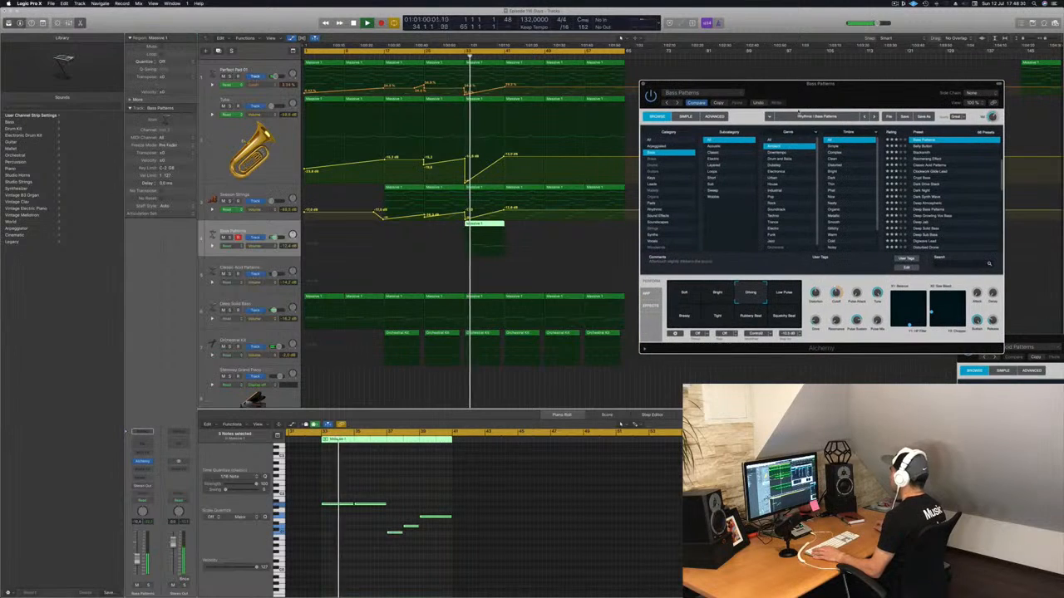
{"action": "left_click", "coordinate": [739, 287]}
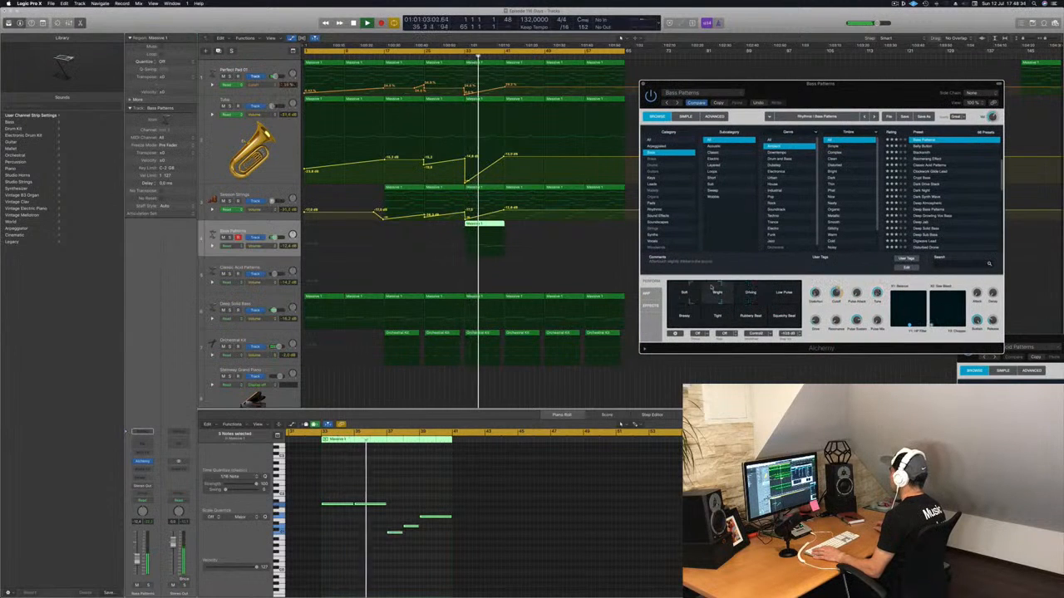
{"action": "left_click", "coordinate": [755, 287]}
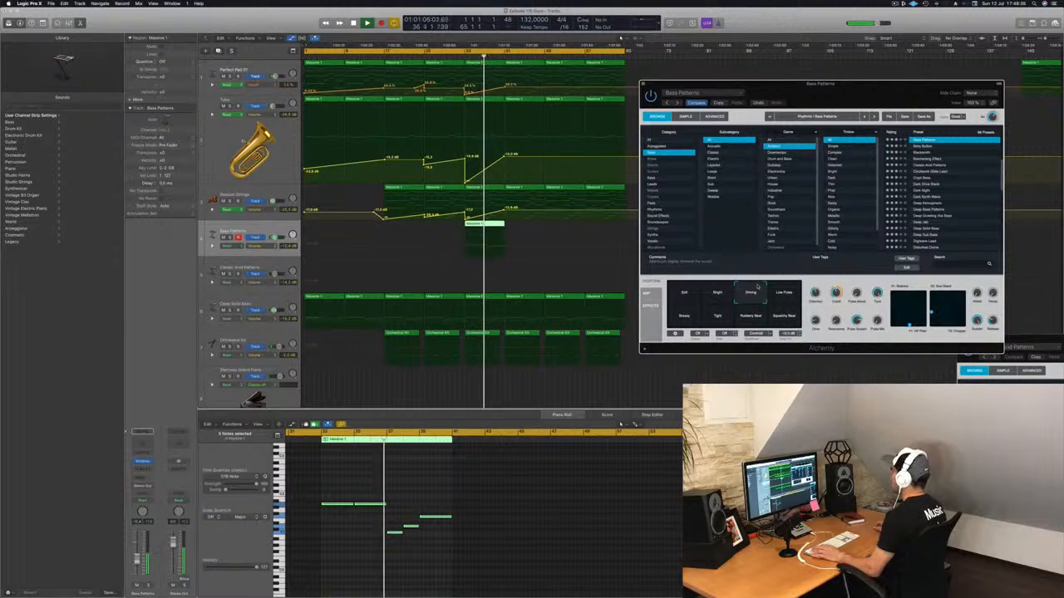
Transpose the last three notes of the bar 33 Bass Patterns region up an octave and replay from bar 33
{"action": "left_click", "coordinate": [459, 57]}
{"action": "left_click", "coordinate": [394, 512]}
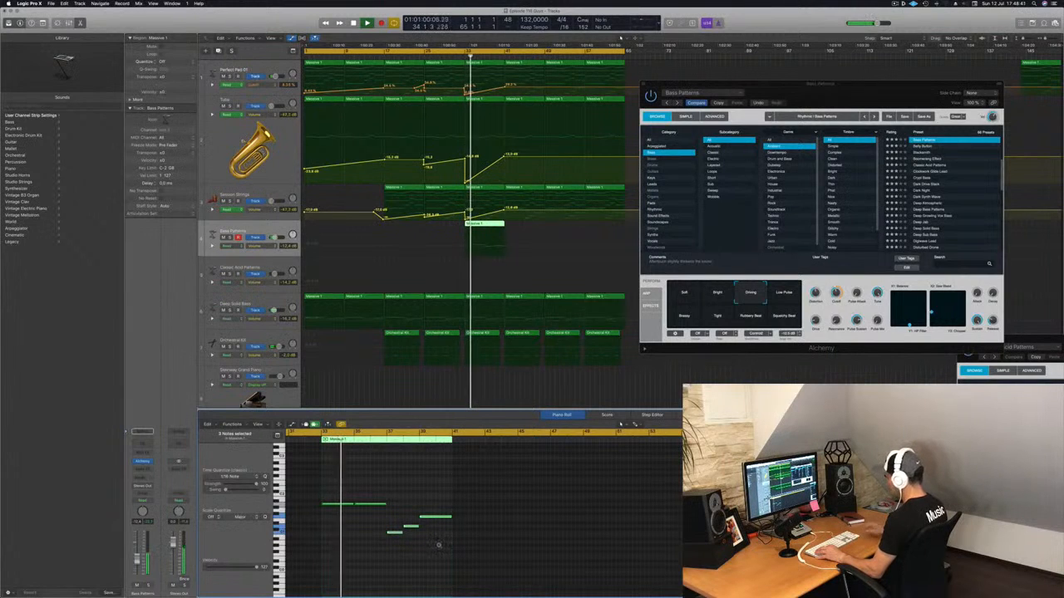
{"action": "key", "text": "shift+alt+Up"}
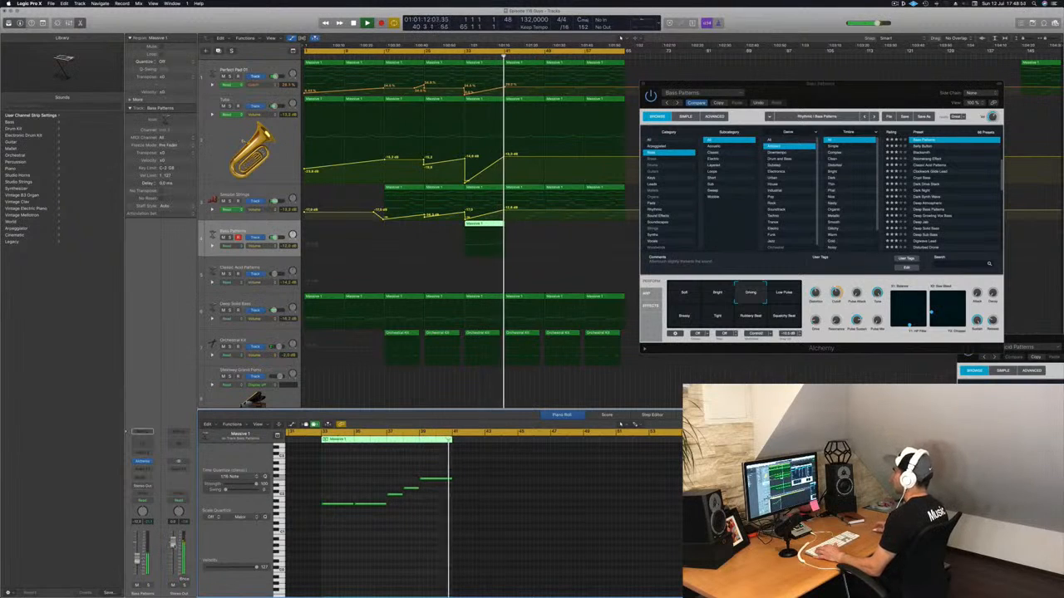
{"action": "left_click", "coordinate": [455, 56]}
Lower the volume automation points at bar 41 on the strings track and the Tuba track
{"action": "left_click_drag", "start_coordinate": [736, 85], "coordinate": [838, 75]}
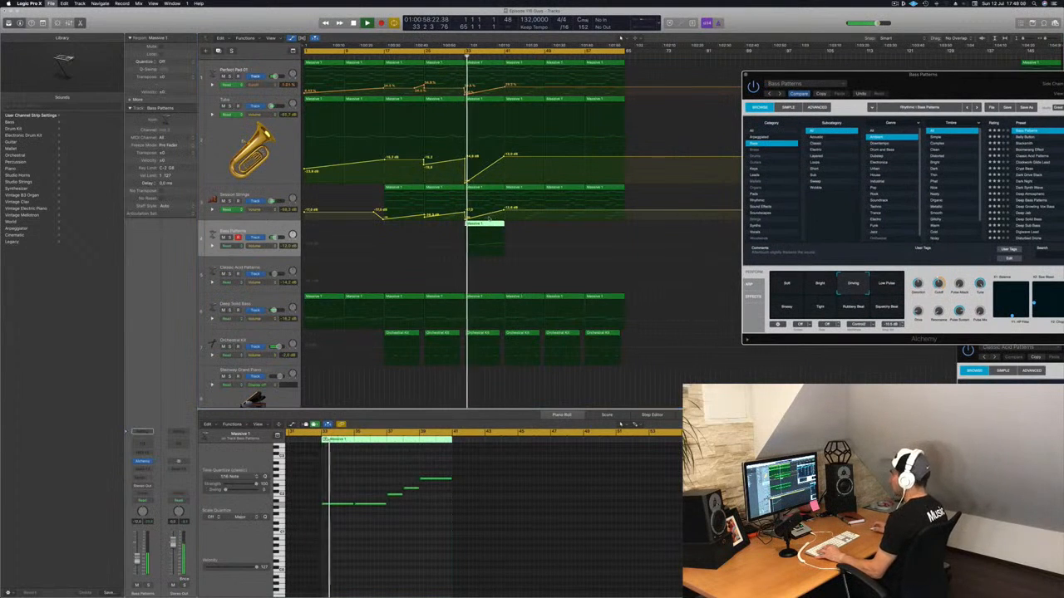
{"action": "key", "text": "super+Right"}
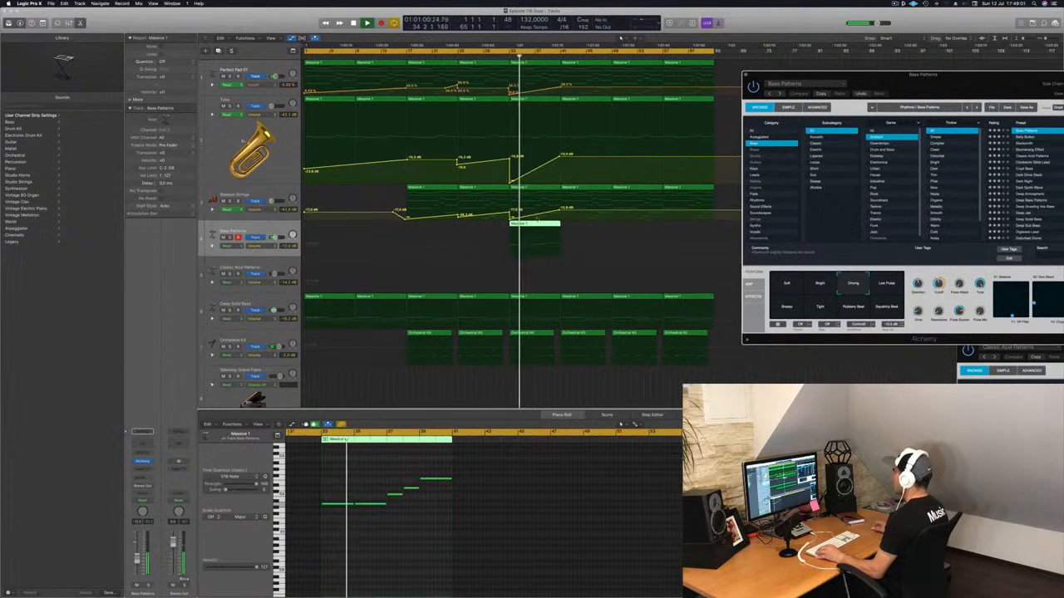
{"action": "left_click_drag", "start_coordinate": [560, 211], "coordinate": [559, 214]}
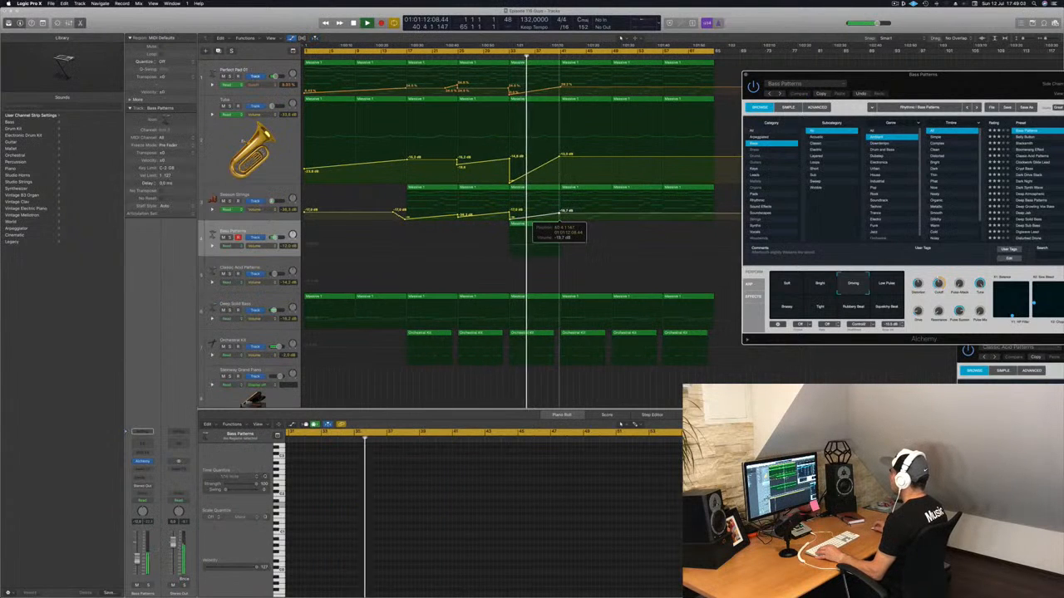
{"action": "left_click_drag", "start_coordinate": [559, 153], "coordinate": [558, 159]}
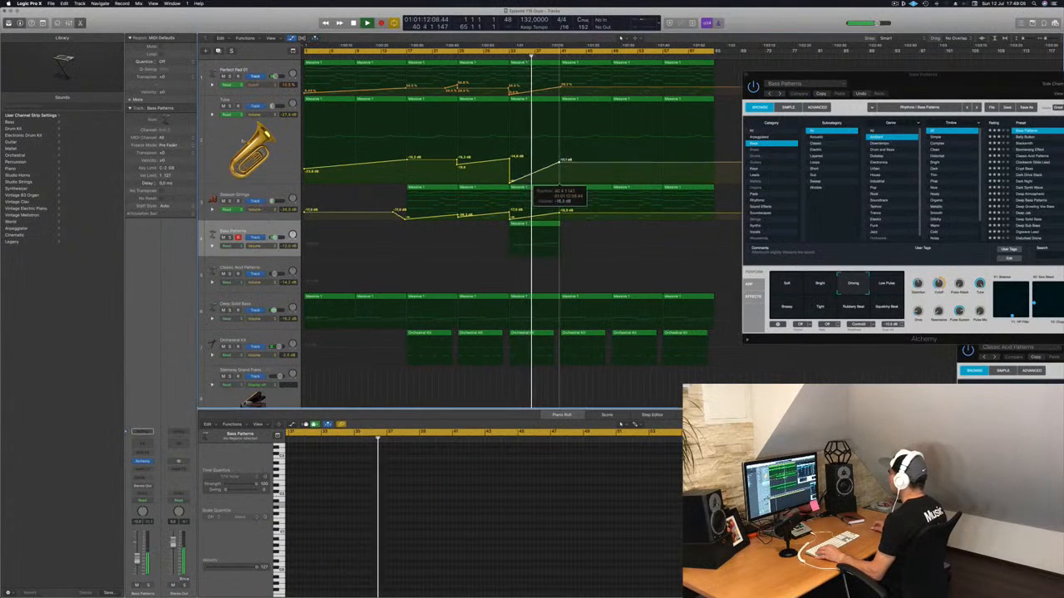
Raise the pad's cutoff automation point at bar 41 and make the curve drop back down right after it
{"action": "mouse_move", "coordinate": [562, 84]}
{"action": "left_mouse_down"}
{"action": "mouse_move", "coordinate": [561, 93]}
{"action": "mouse_move", "coordinate": [561, 81]}
{"action": "left_mouse_up"}
{"action": "left_click", "coordinate": [564, 94]}
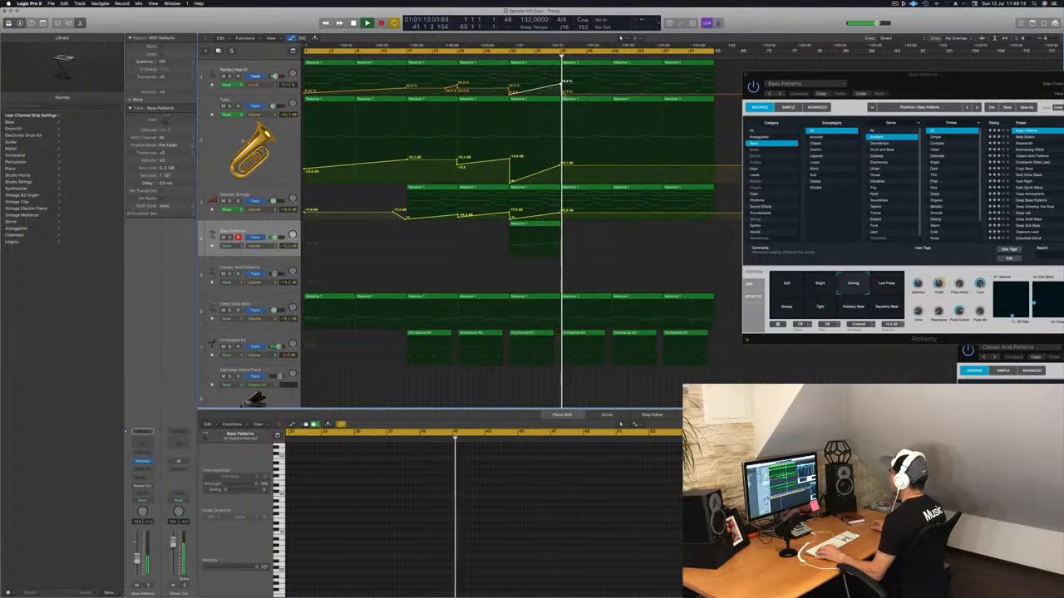
Copy the Bass Patterns region from bar 33 to bar 41 and replay the arrangement from bar 33
{"action": "left_click", "coordinate": [549, 259], "text": "shift"}
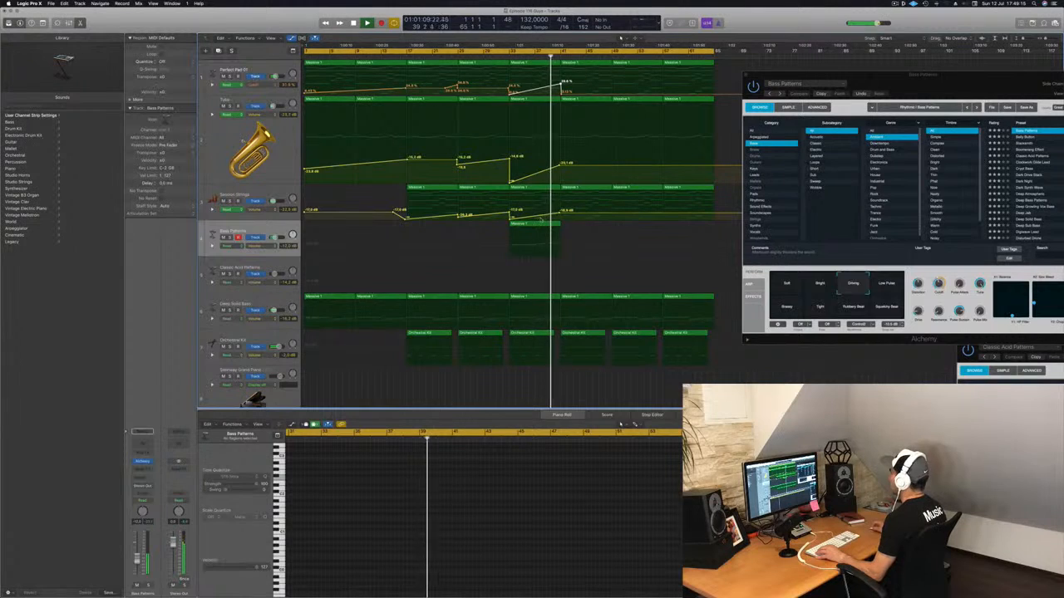
{"action": "left_click_drag", "start_coordinate": [549, 233], "coordinate": [585, 230]}
{"action": "key", "text": "super+Left"}
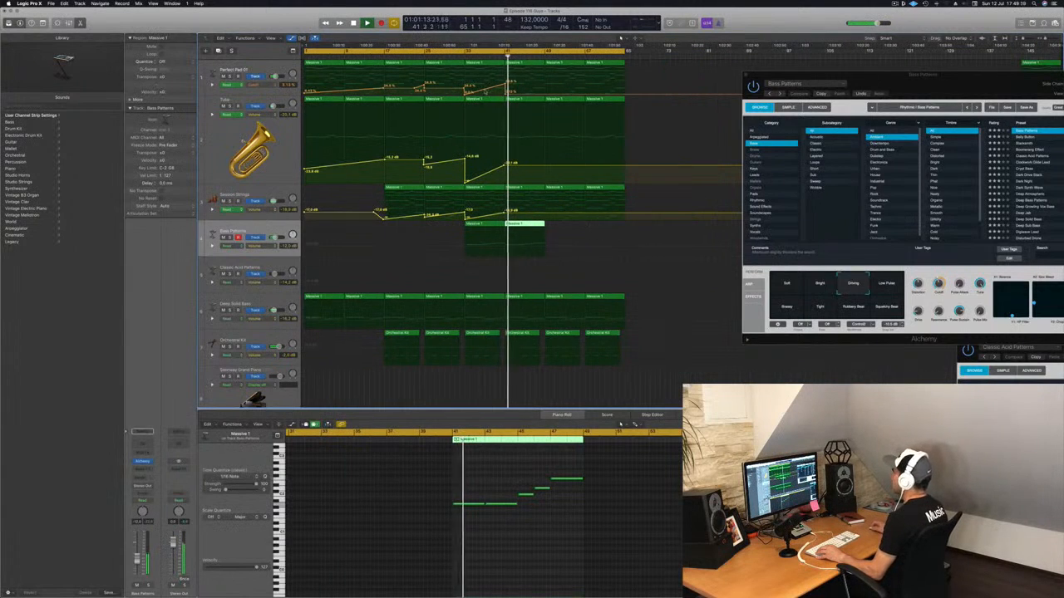
{"action": "left_click", "coordinate": [459, 58]}
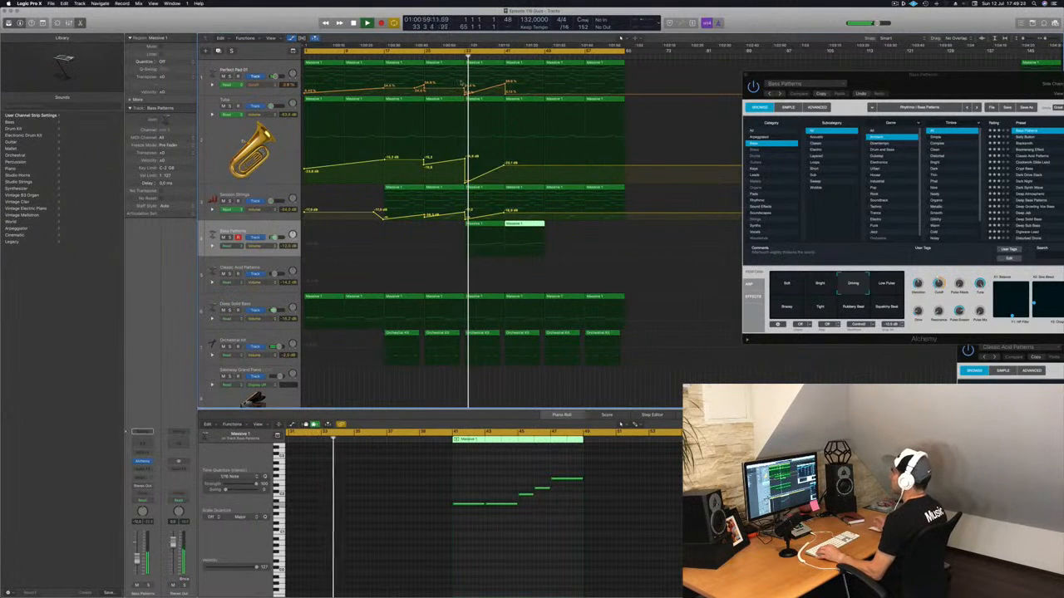
Drop the strings volume automation sharply after bar 41 and raise the Tuba volume automation towards bar 49
{"action": "left_click", "coordinate": [505, 213]}
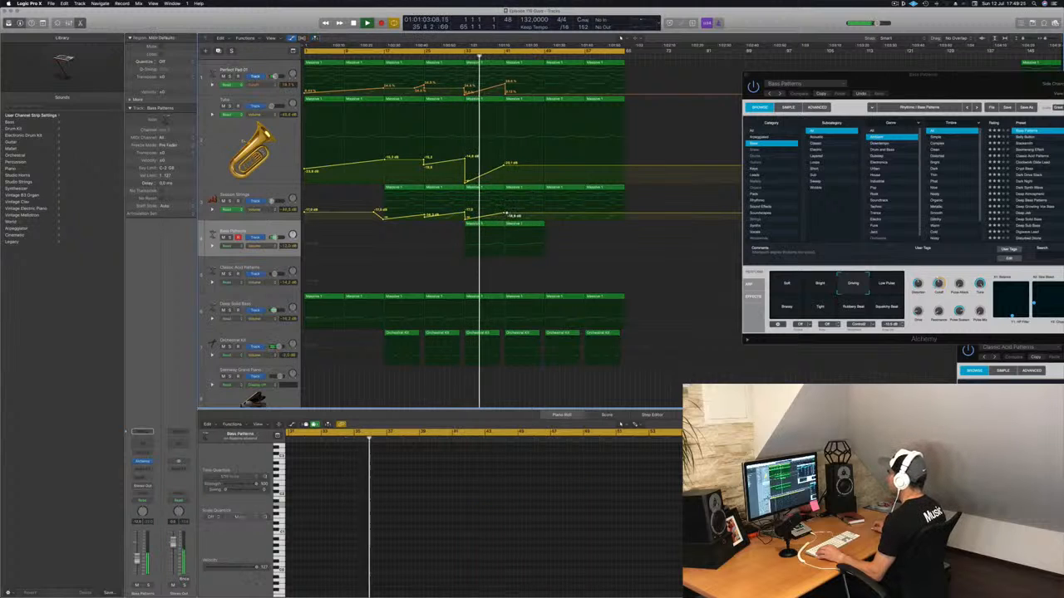
{"action": "left_click_drag", "start_coordinate": [504, 215], "coordinate": [505, 214]}
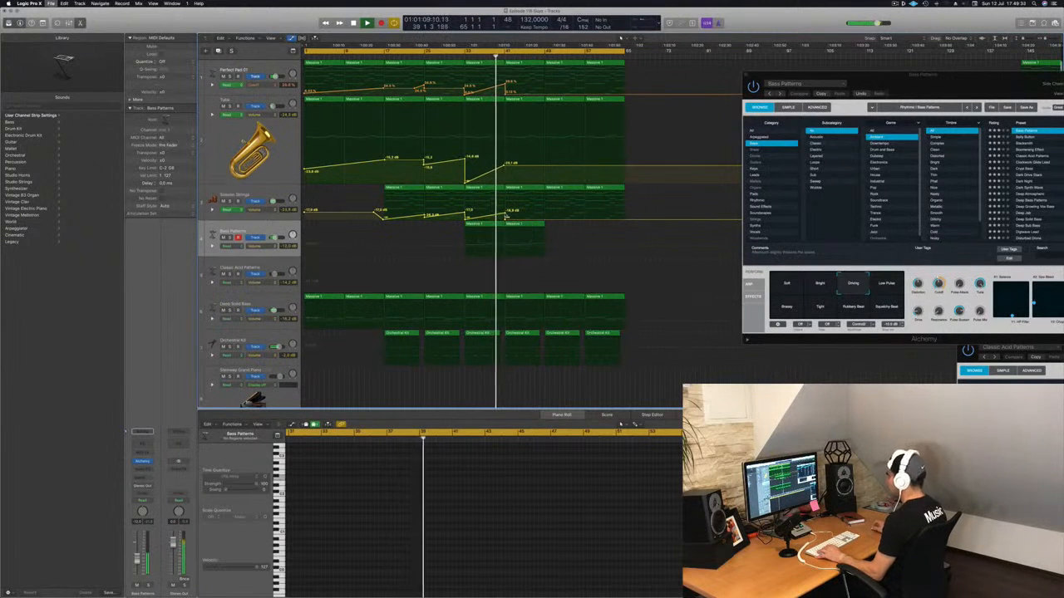
{"action": "scroll", "coordinate": [544, 183], "scroll_direction": "down", "scroll_amount": 2}
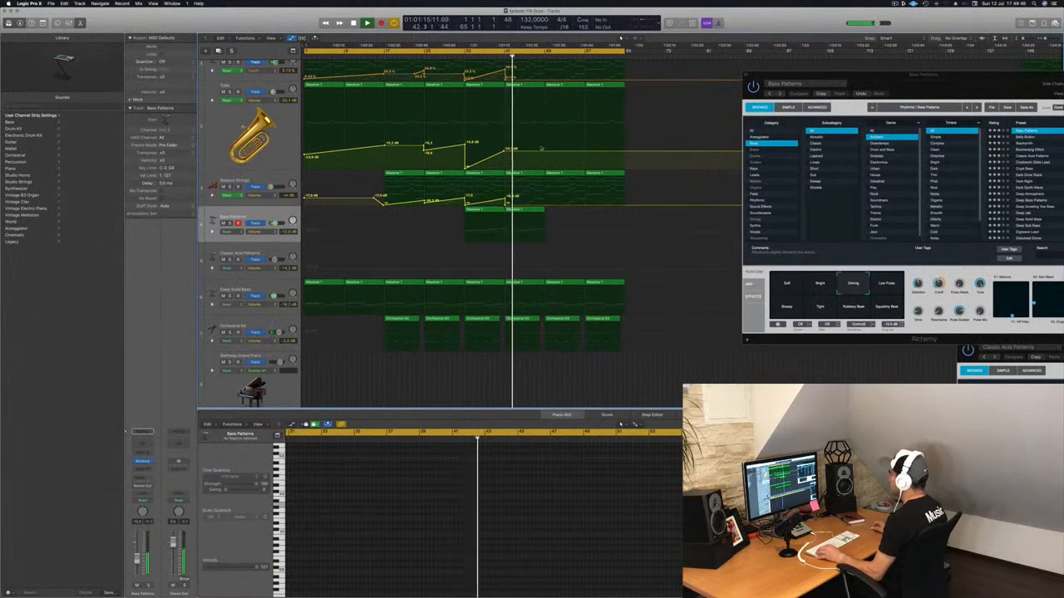
{"action": "left_click_drag", "start_coordinate": [542, 153], "coordinate": [549, 143]}
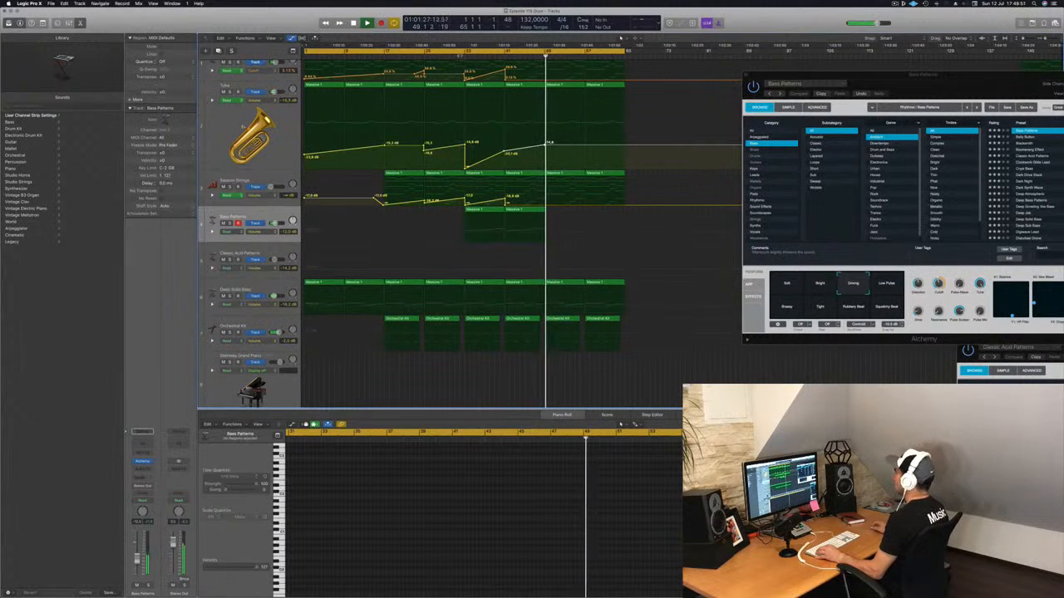
Copy both Bass Patterns regions so that the copies start at bar 49 and fill the rest of the arrangement
{"action": "left_click", "coordinate": [480, 211]}
{"action": "left_click_drag", "start_coordinate": [481, 210], "coordinate": [561, 211]}
{"action": "key", "text": "space"}
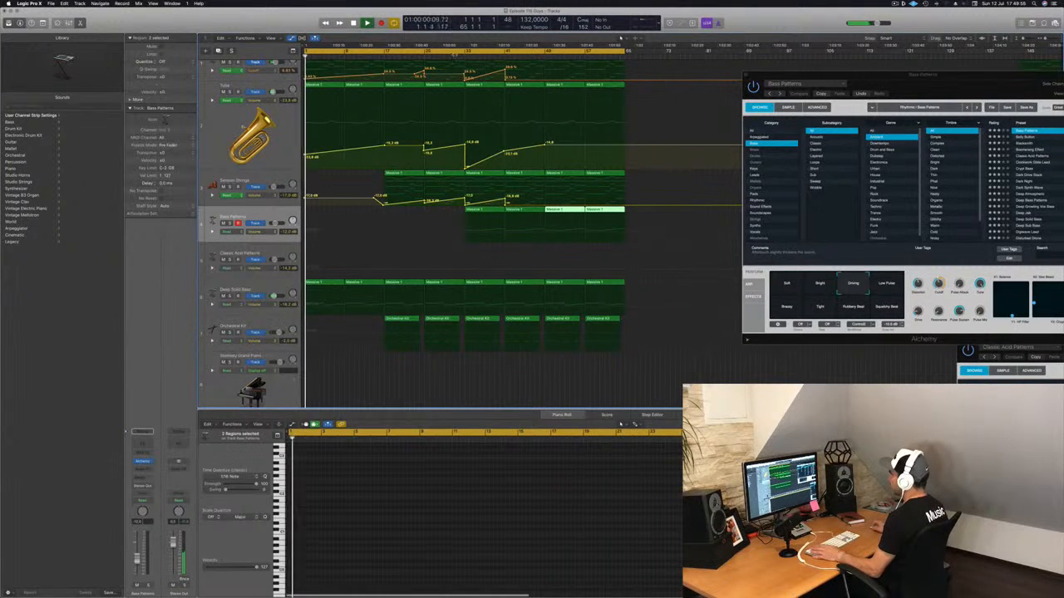
Set the cycle range from bar 33 to the end of the arranged regions
{"action": "left_click", "coordinate": [461, 56]}
{"action": "left_click", "coordinate": [468, 52]}
{"action": "left_click_drag", "start_coordinate": [468, 53], "coordinate": [624, 61]}
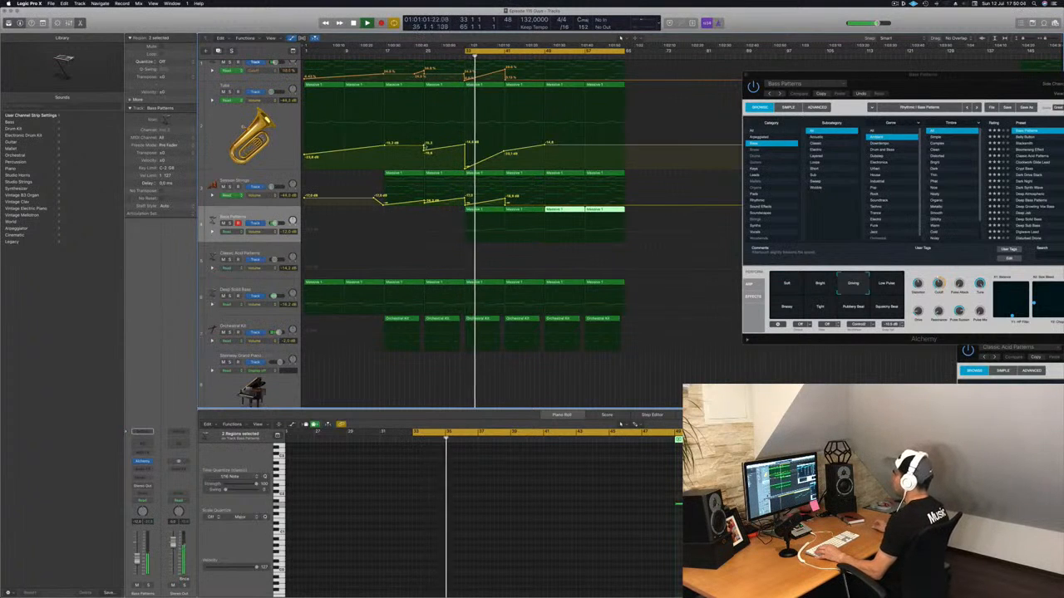
Duplicate the Bass Patterns track with its instrument settings as a new empty track below it
{"action": "scroll", "coordinate": [427, 266], "scroll_direction": "up", "scroll_amount": 2}
{"action": "left_click", "coordinate": [483, 63]}
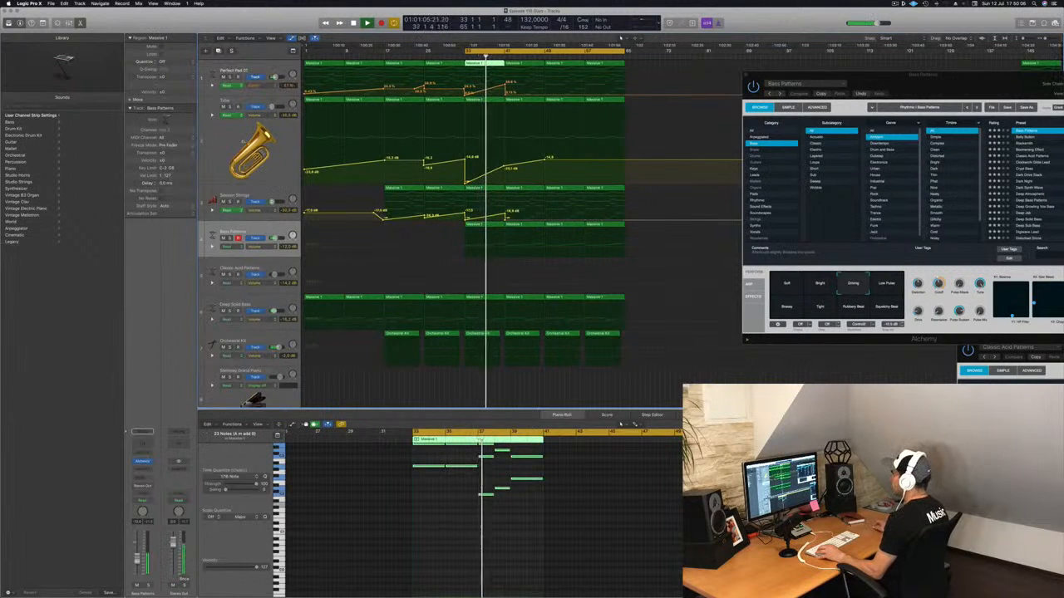
{"action": "left_click", "coordinate": [270, 227]}
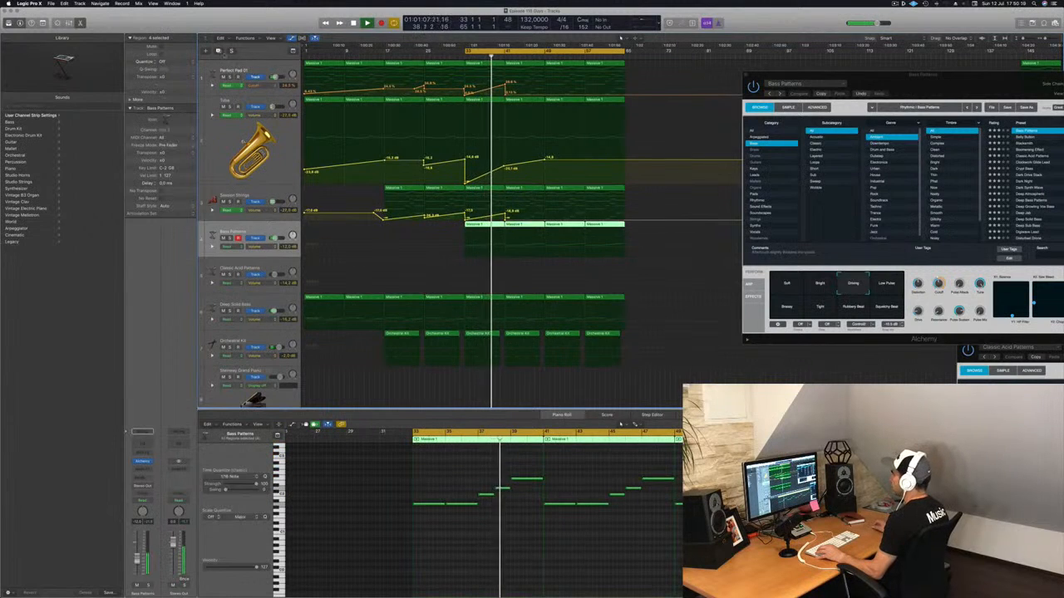
{"action": "key", "text": "super+d"}
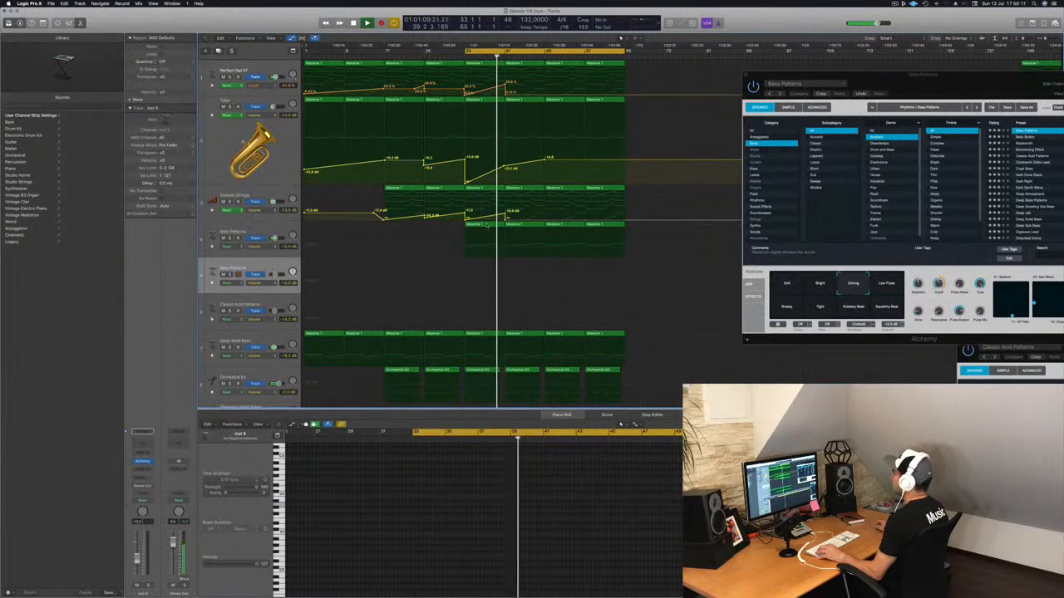
Copy the pad's bar 33 region to bar 49 of the duplicated track and select some of its notes in the piano roll
{"action": "left_click", "coordinate": [483, 64]}
{"action": "left_click_drag", "start_coordinate": [488, 64], "coordinate": [569, 272]}
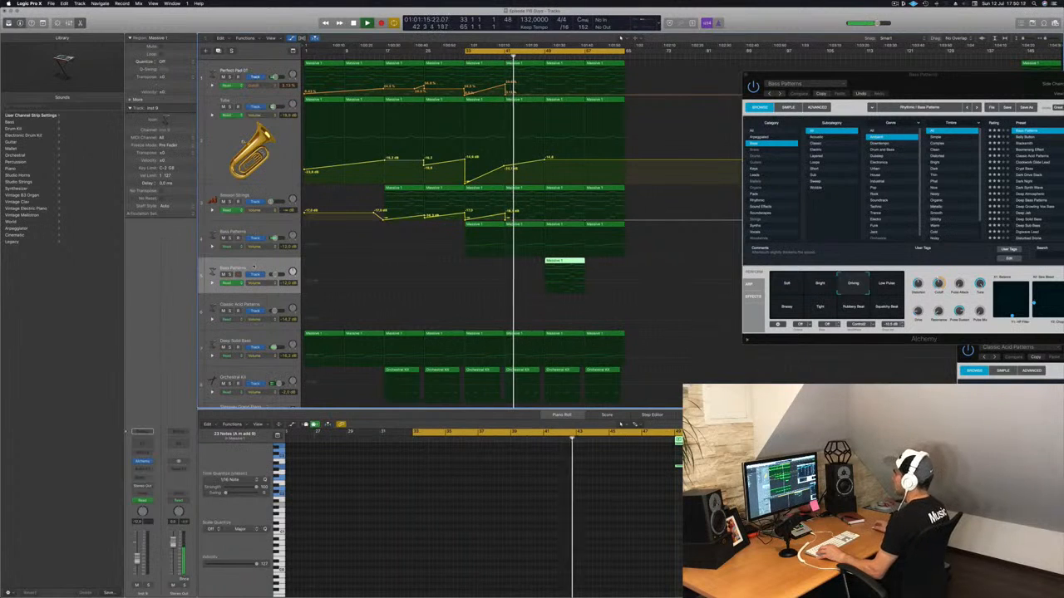
{"action": "left_click_drag", "start_coordinate": [731, 453], "coordinate": [694, 523]}
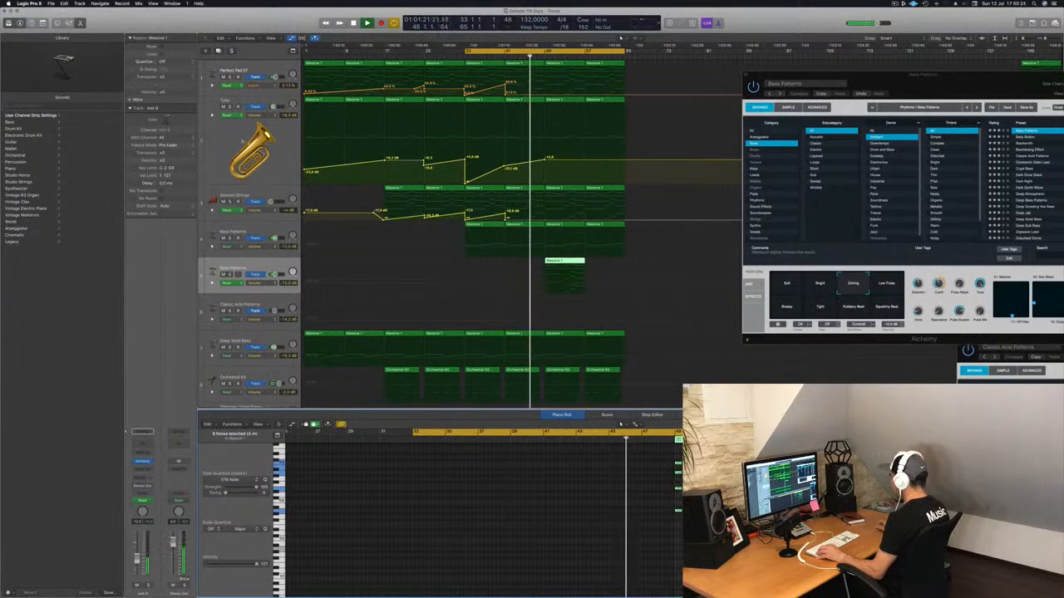
{"action": "left_click", "coordinate": [714, 532]}
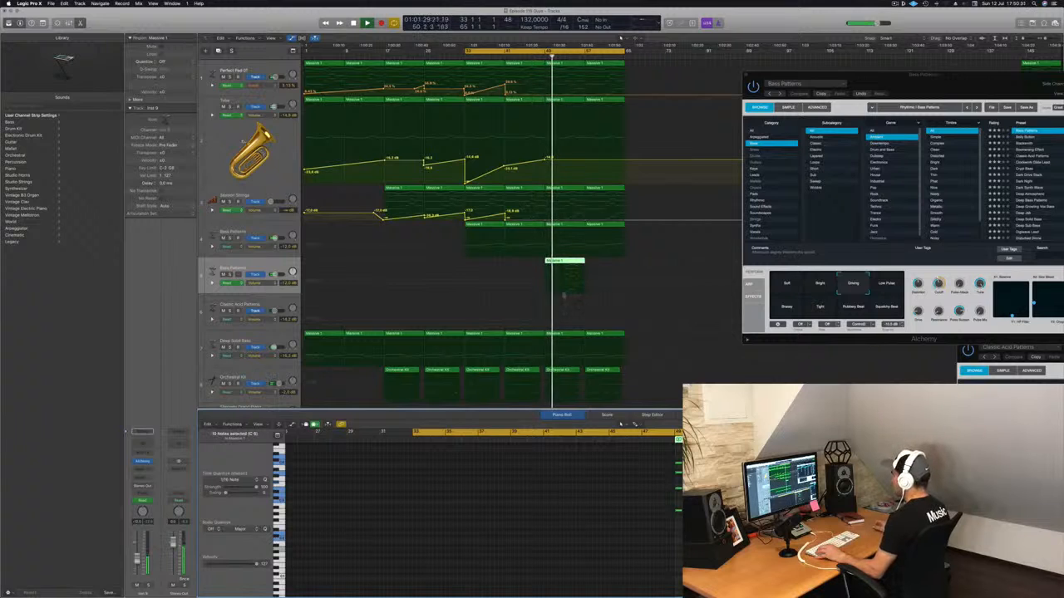
{"action": "left_click", "coordinate": [370, 251]}
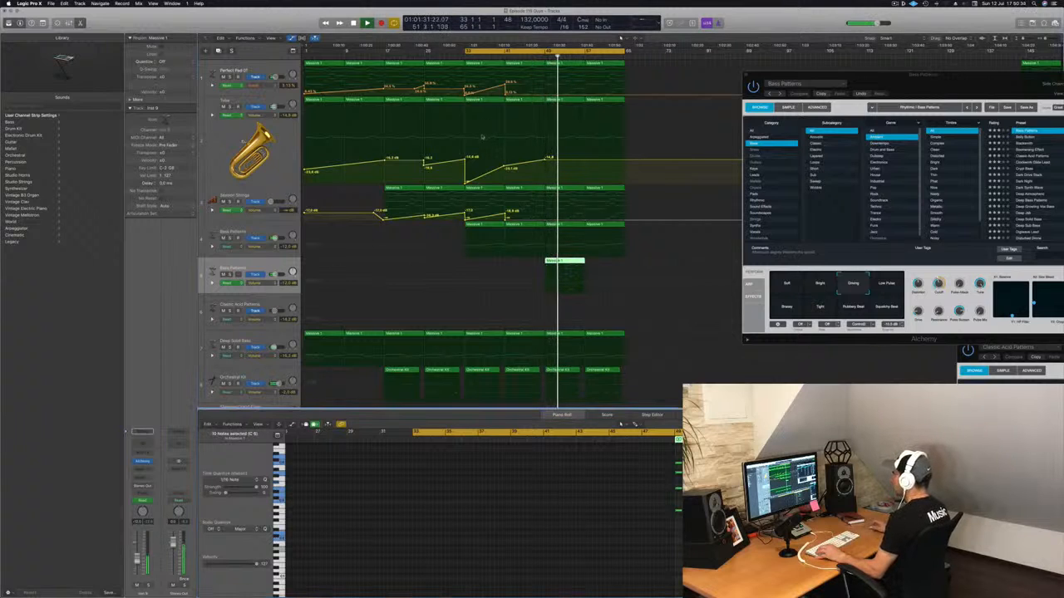
Shorten the cycle range to start at bar 49 and open the duplicated track's Alchemy instrument over the arrangement
{"action": "left_click_drag", "start_coordinate": [464, 52], "coordinate": [543, 58]}
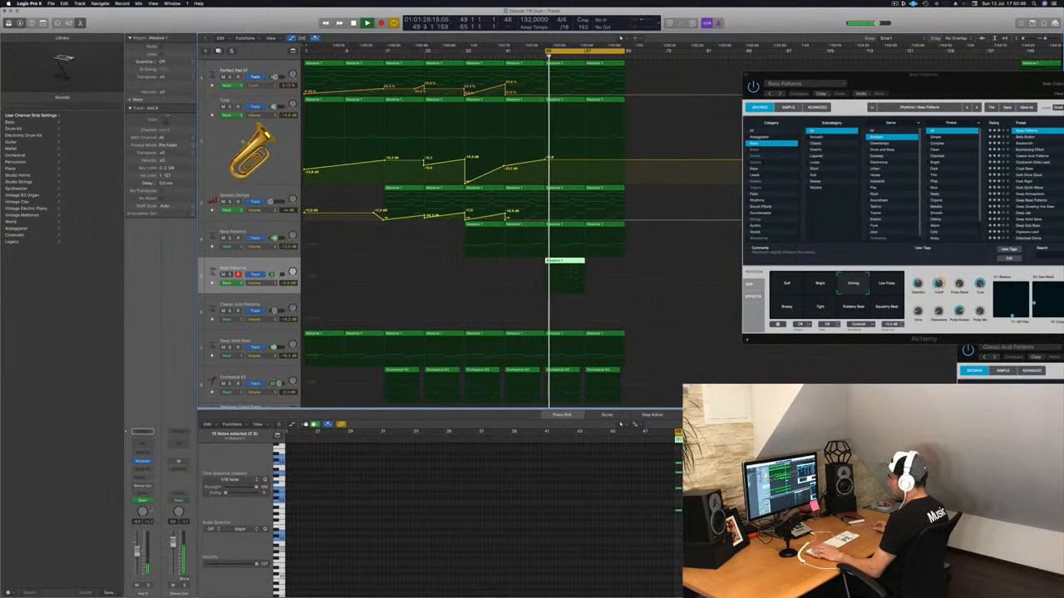
{"action": "left_click", "coordinate": [143, 462]}
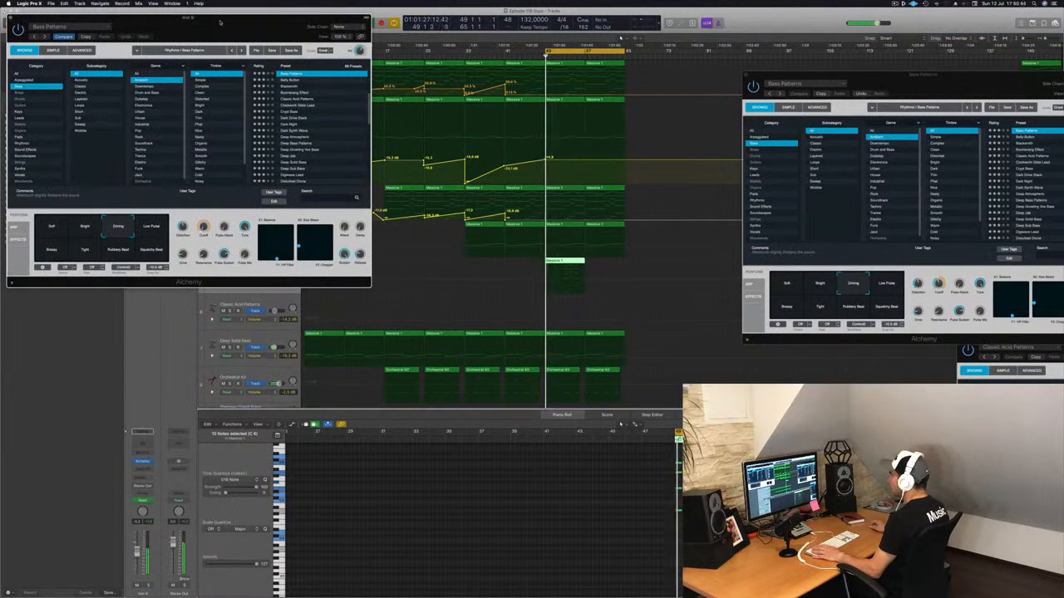
{"action": "left_click_drag", "start_coordinate": [221, 22], "coordinate": [556, 149]}
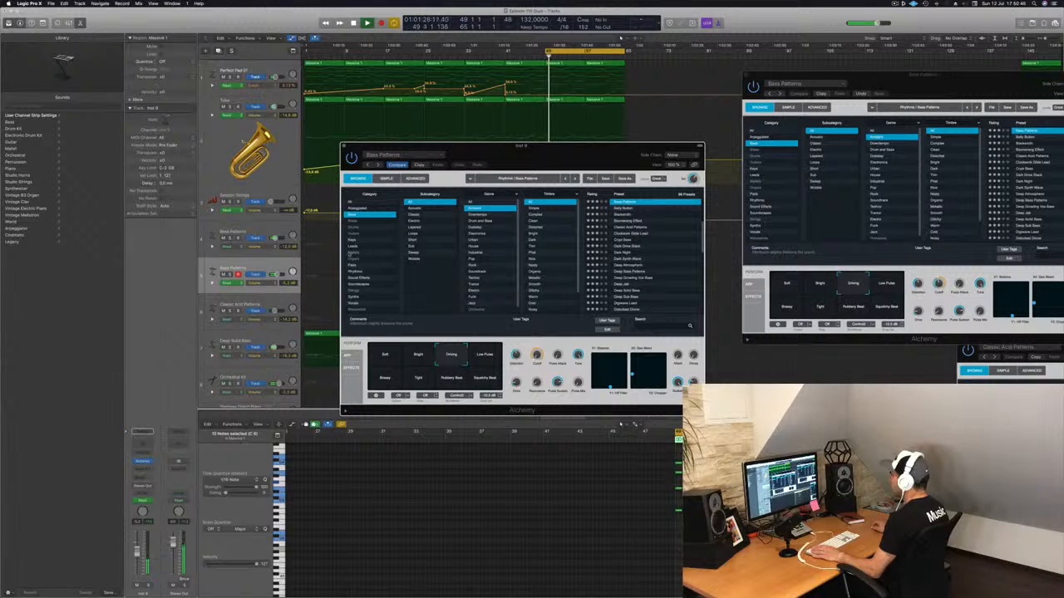
Load the Bell Layers preset from the Keys category and place the instrument window clear of the bar 49 region
{"action": "left_click", "coordinate": [361, 239]}
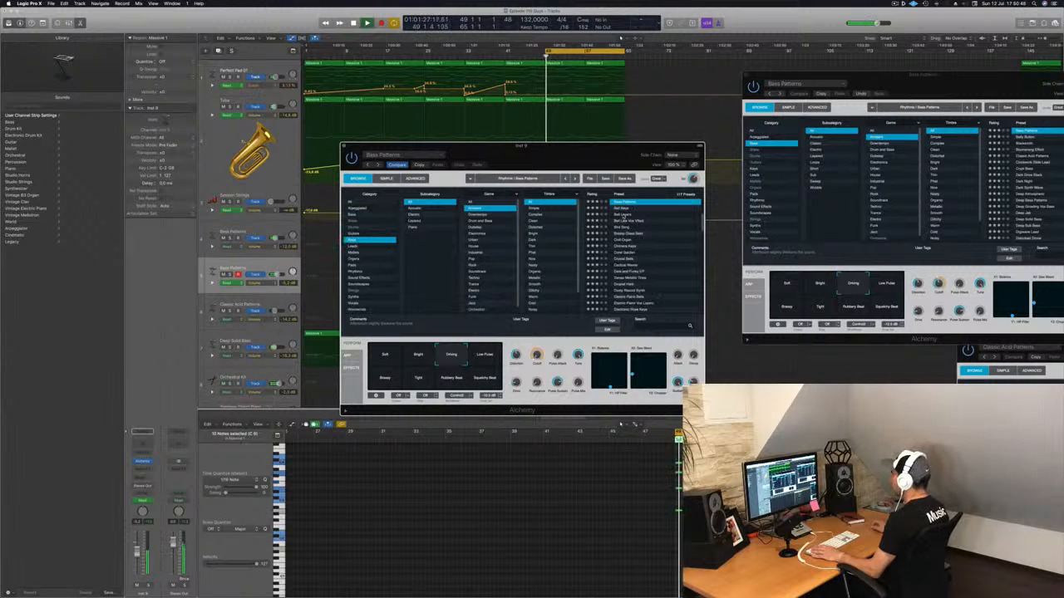
{"action": "left_click", "coordinate": [623, 215]}
{"action": "key", "text": "space"}
{"action": "left_click_drag", "start_coordinate": [617, 146], "coordinate": [895, 136]}
Replay the cycle with the Bell Layers sound and select all notes of the bar 49 region in the piano roll
{"action": "key", "text": "space"}
{"action": "key", "text": "space"}
{"action": "left_click", "coordinate": [632, 492]}
{"action": "key", "text": "super+a"}
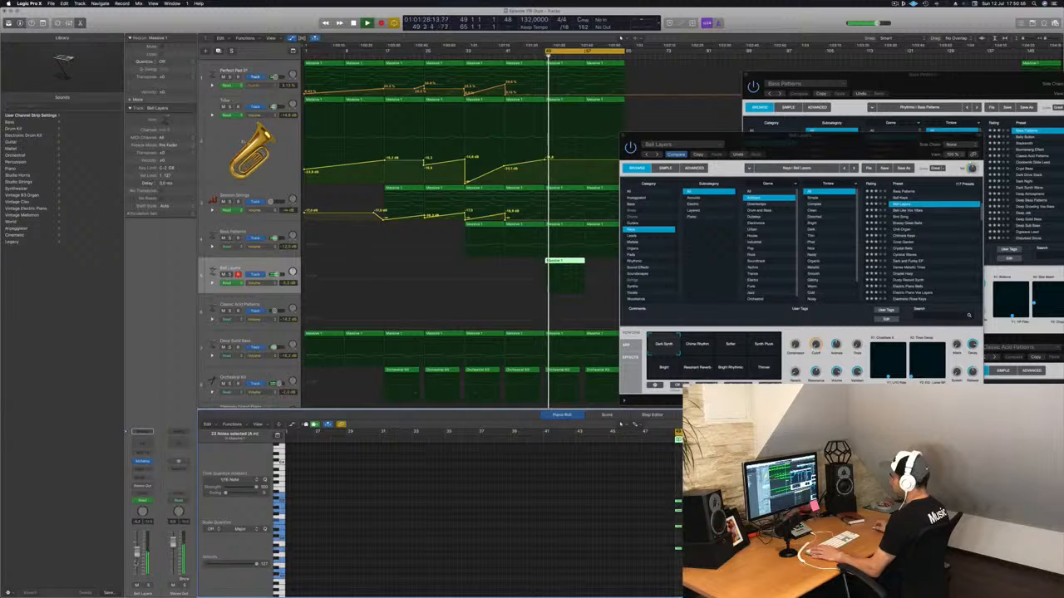
Add a send to Bus 4 (Aux 4) on the Bell Layers channel strip
{"action": "left_click", "coordinate": [143, 479]}
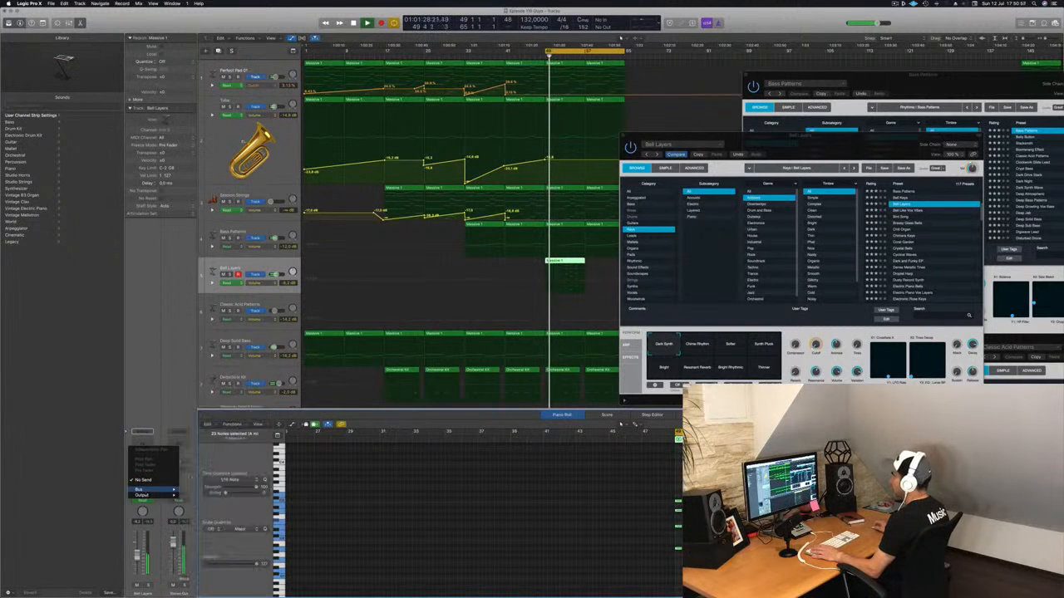
{"action": "mouse_move", "coordinate": [158, 490]}
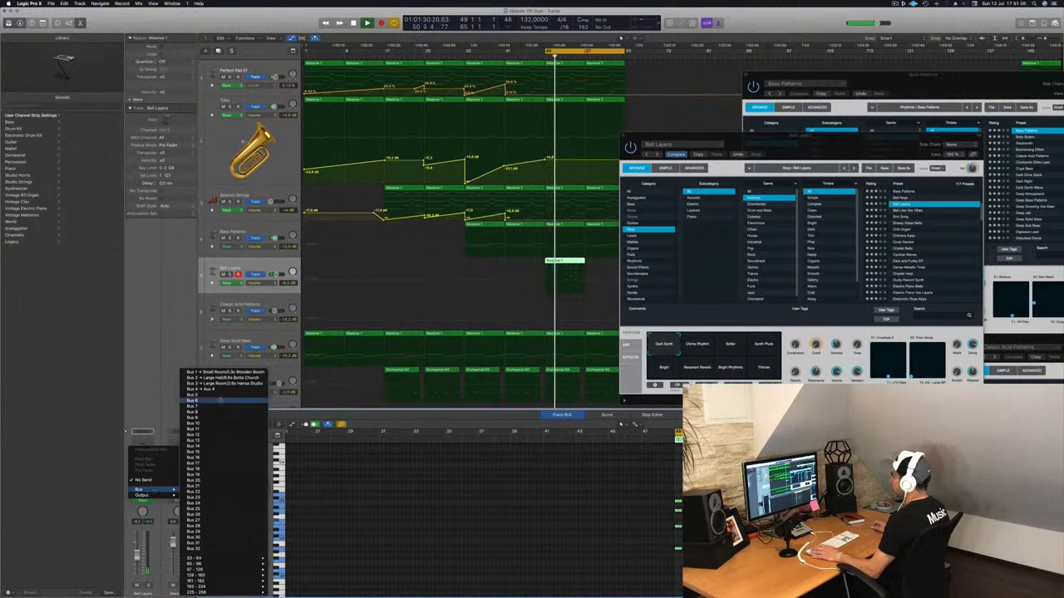
{"action": "left_click", "coordinate": [218, 390]}
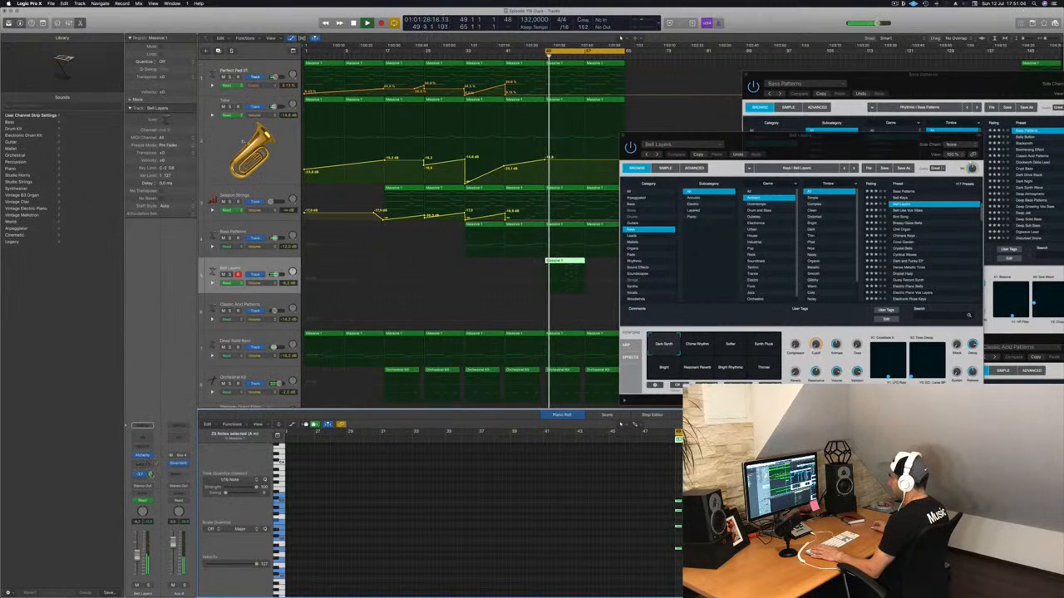
Audition the Chill Organ, glass bells and Dark and Funky EP presets, placing the Alchemy window over the arrangement
{"action": "left_click", "coordinate": [906, 230]}
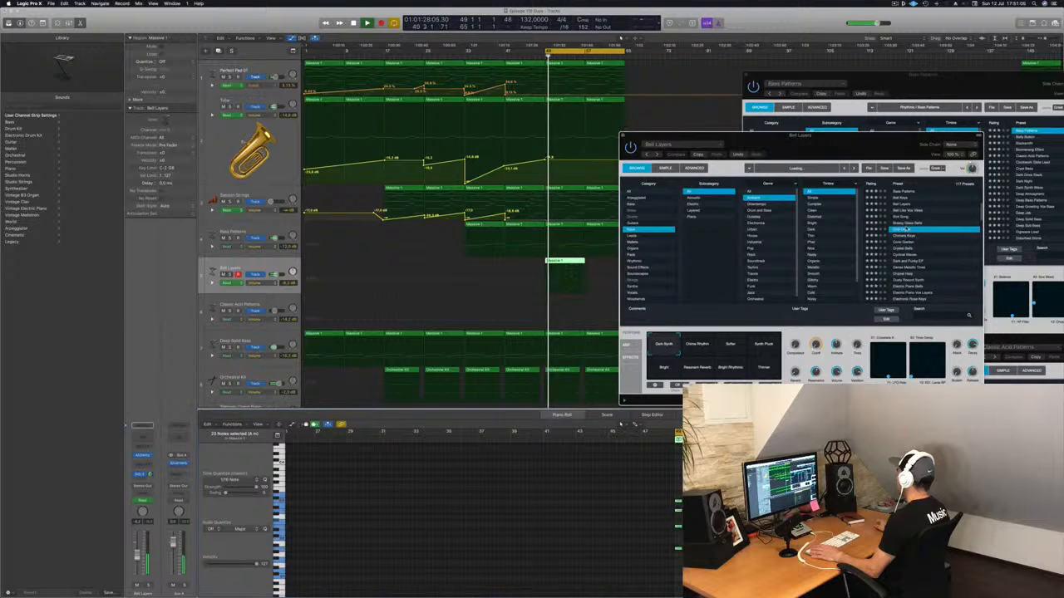
{"action": "left_click_drag", "start_coordinate": [909, 153], "coordinate": [827, 218]}
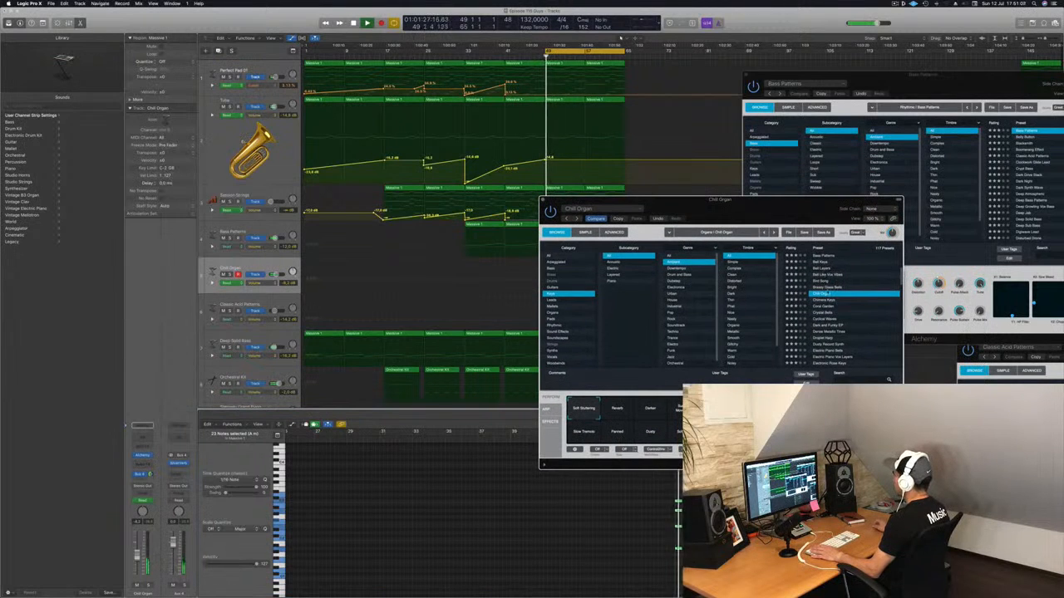
{"action": "left_click", "coordinate": [823, 288]}
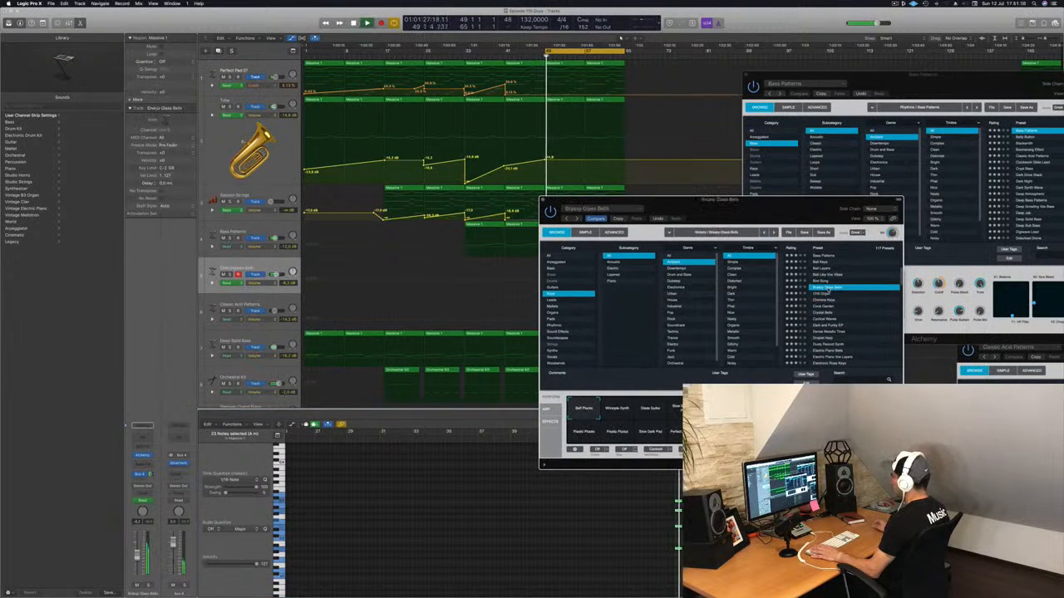
{"action": "left_click", "coordinate": [821, 326]}
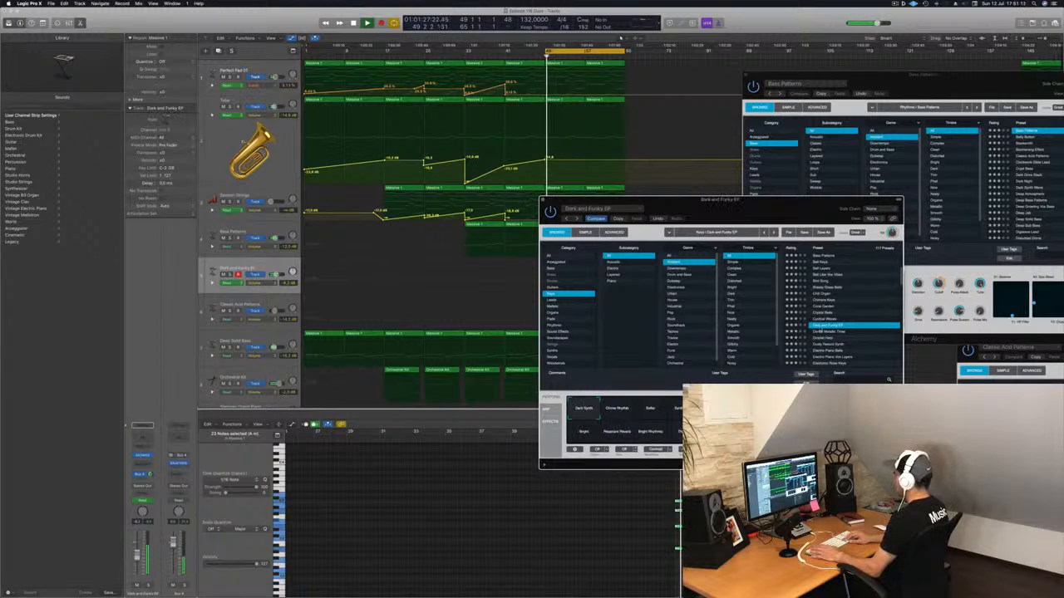
Audition the Dense Metallic Tines, Droplet Harp and Dusty Record Synth presets during cycle playback
{"action": "key", "text": "Down"}
{"action": "key", "text": "space"}
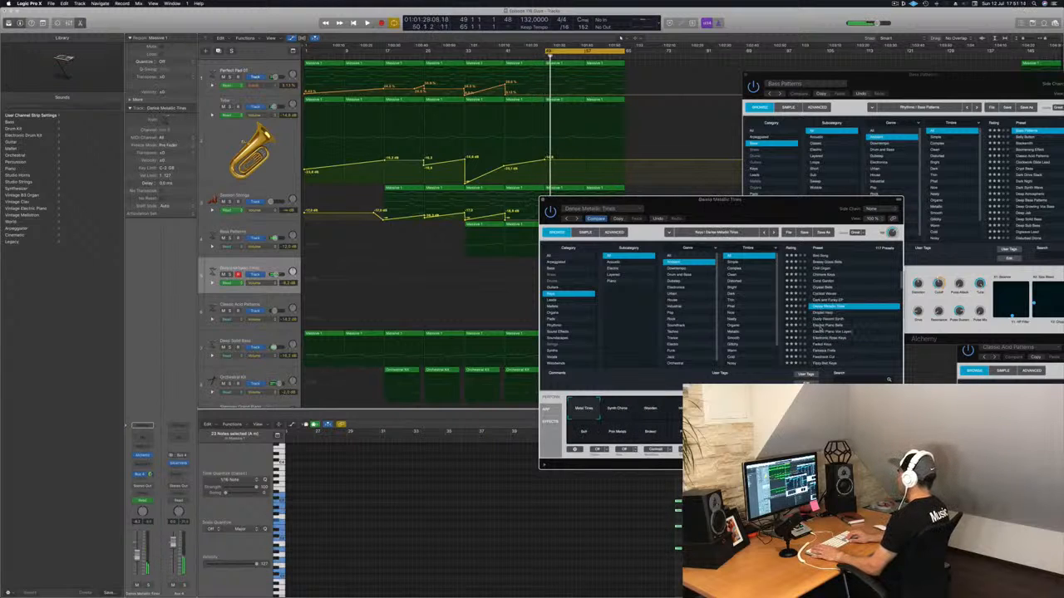
{"action": "key", "text": "Down"}
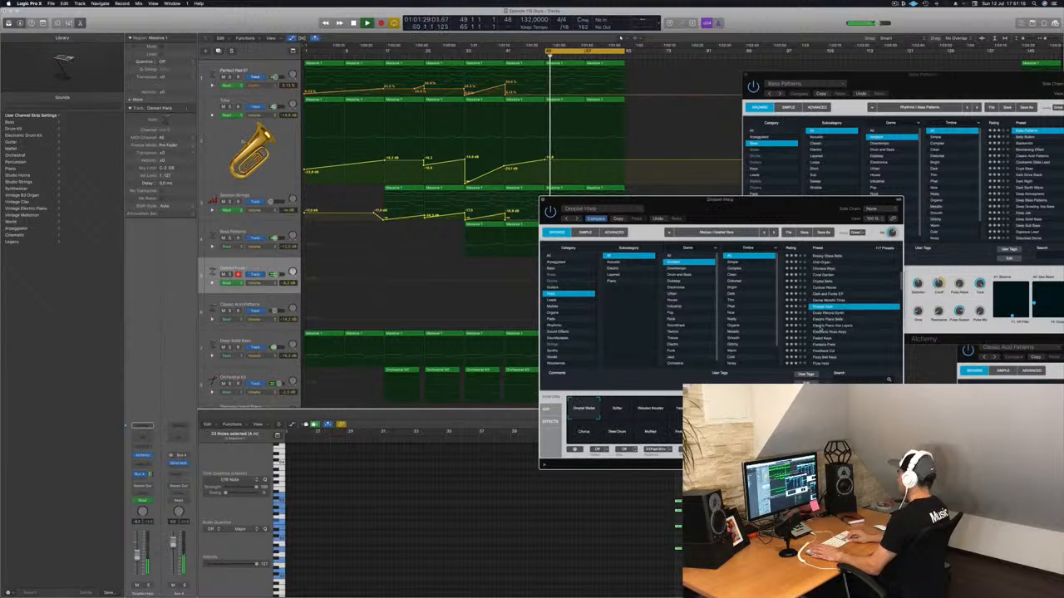
{"action": "key", "text": "Down"}
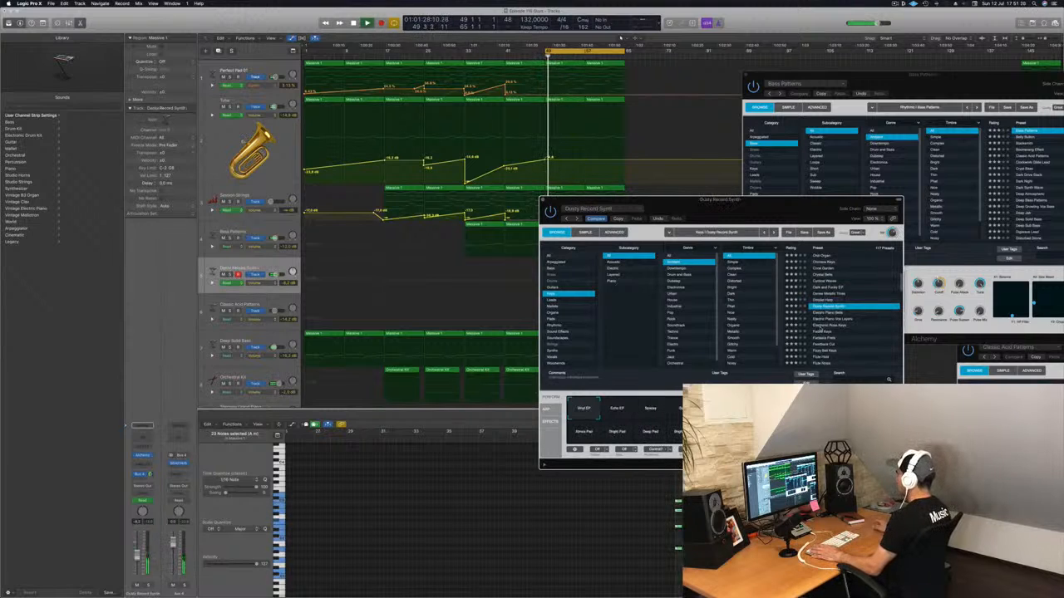
Load the Electronic Rose Keys preset and place the instrument window clear of the bar 49 region
{"action": "left_click", "coordinate": [820, 326]}
{"action": "key", "text": "space"}
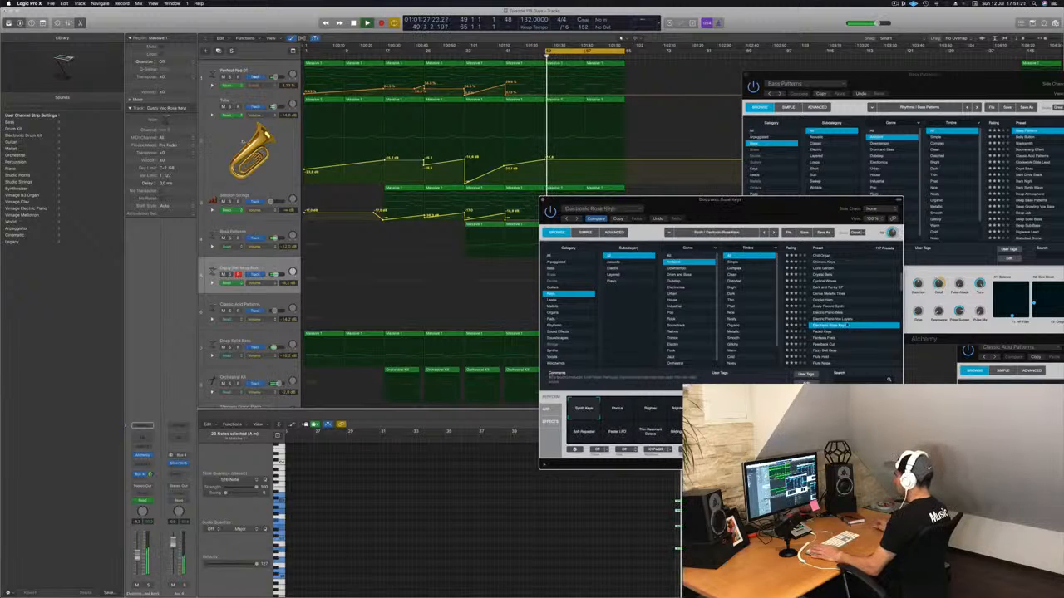
{"action": "left_click_drag", "start_coordinate": [792, 211], "coordinate": [941, 101]}
{"action": "key", "text": "space"}
Audition the Electronic Rose Keys performance snapshots and choose Brighter Chorus
{"action": "left_click", "coordinate": [767, 298]}
{"action": "left_click", "coordinate": [802, 301]}
{"action": "left_click", "coordinate": [833, 299]}
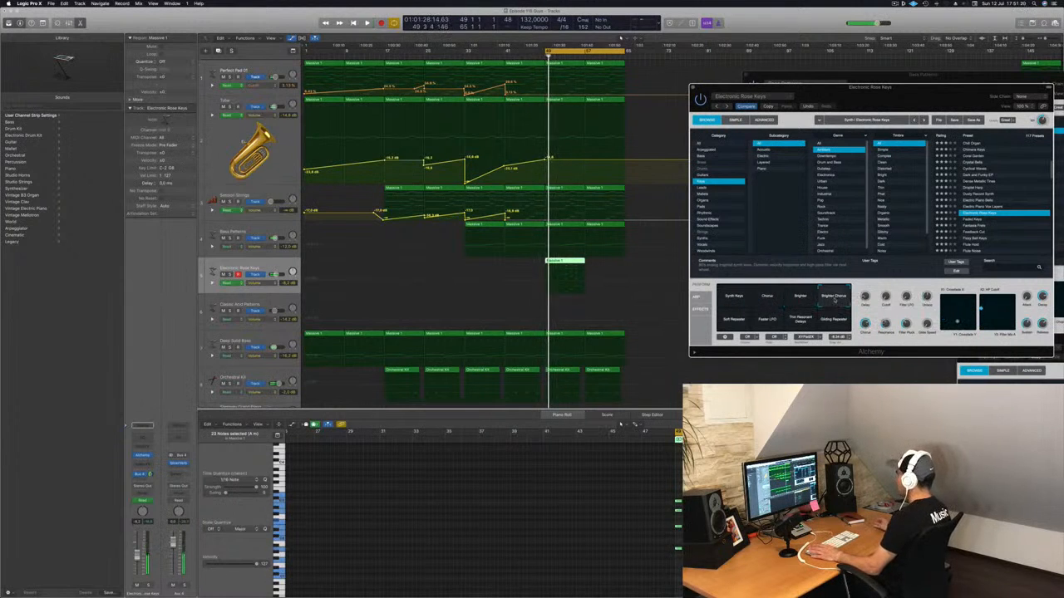
{"action": "left_click", "coordinate": [733, 324]}
{"action": "left_click", "coordinate": [799, 322]}
{"action": "left_click", "coordinate": [833, 322]}
{"action": "left_click", "coordinate": [835, 298]}
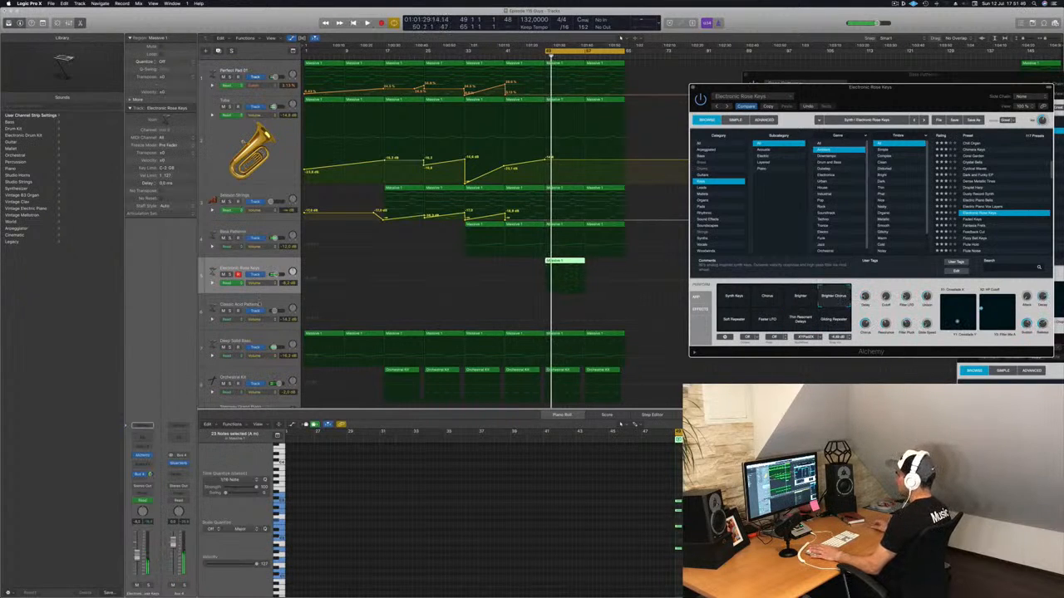
Lower the Electronic Rose Keys track's volume to about -11.2 dB while replaying the cycle and trying the Cutoff knob
{"action": "left_click", "coordinate": [248, 268]}
{"action": "key", "text": "space"}
{"action": "key", "text": "space"}
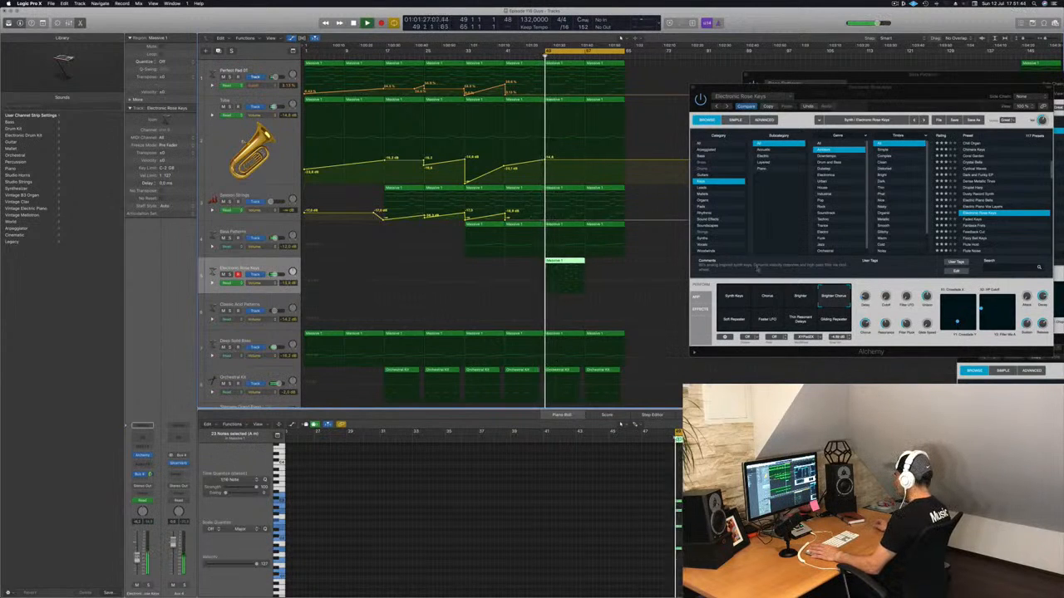
{"action": "left_click", "coordinate": [891, 287]}
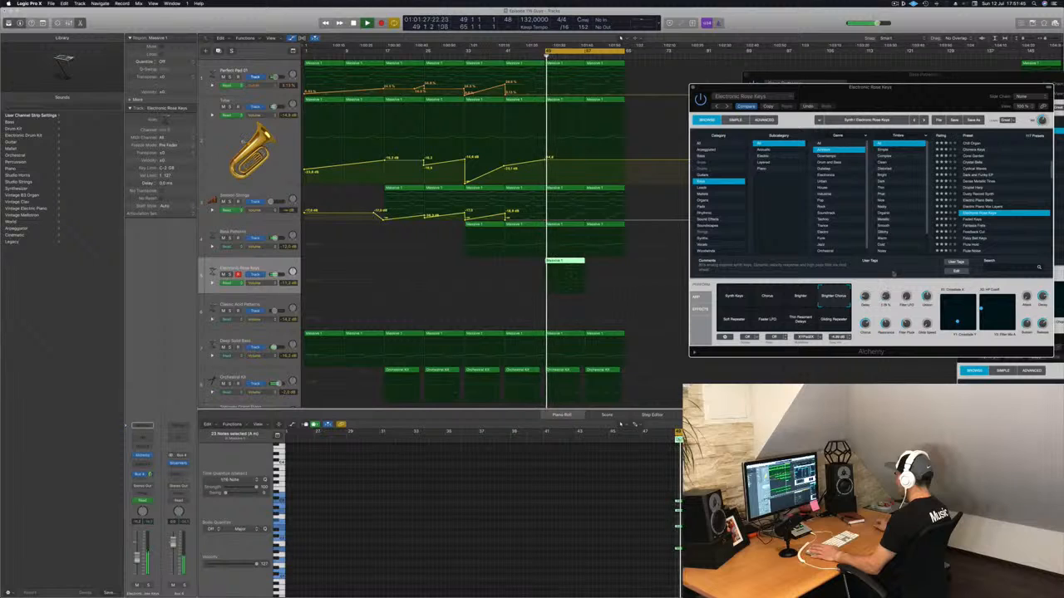
{"action": "left_click", "coordinate": [291, 272]}
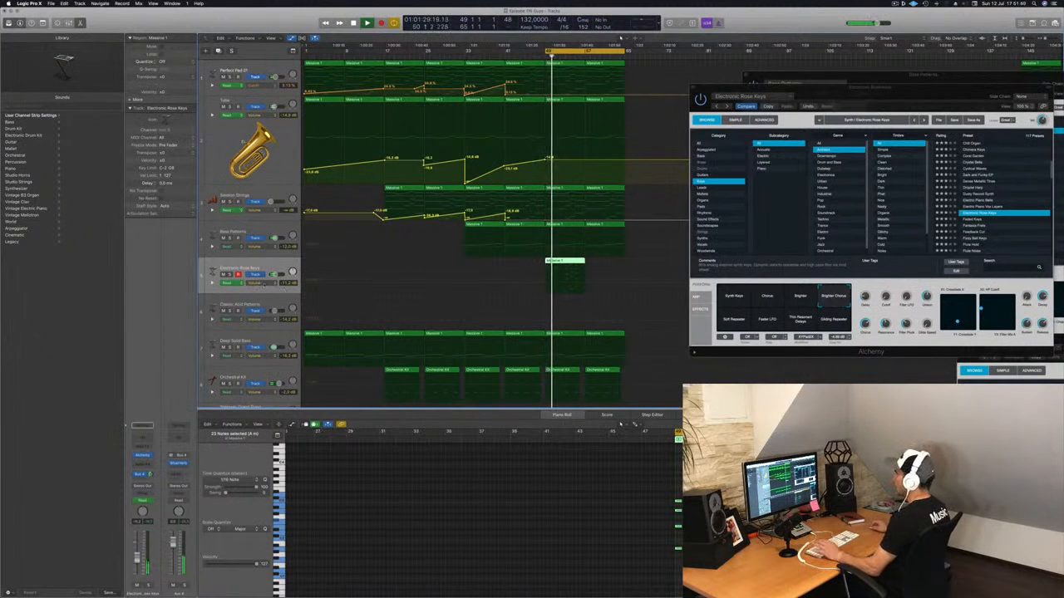
Show the Cutoff automation on the Electronic Rose Keys track and delete all of the track's inherited automation
{"action": "left_click", "coordinate": [264, 282]}
{"action": "left_click", "coordinate": [287, 348]}
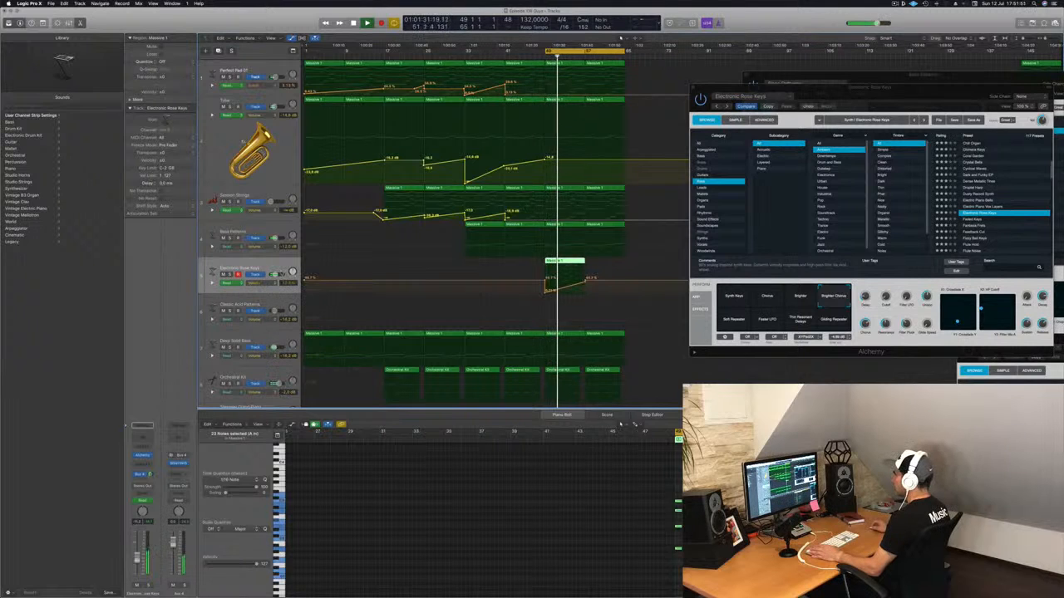
{"action": "key", "text": "ctrl+super+BackSpace"}
{"action": "left_click", "coordinate": [889, 285]}
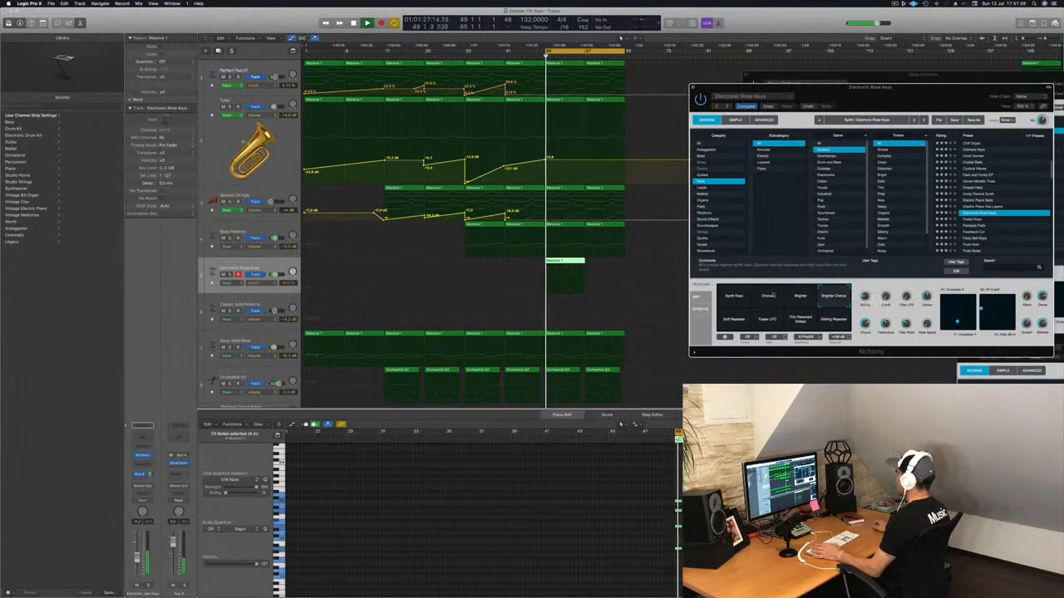
Compare the Synth Keys, Chorus and Brighter snapshots, return to Brighter Chorus and close the instrument window
{"action": "left_click", "coordinate": [738, 298]}
{"action": "left_click", "coordinate": [769, 299]}
{"action": "left_click", "coordinate": [799, 299]}
{"action": "left_click", "coordinate": [834, 299]}
{"action": "left_click_drag", "start_coordinate": [932, 102], "coordinate": [908, 102]}
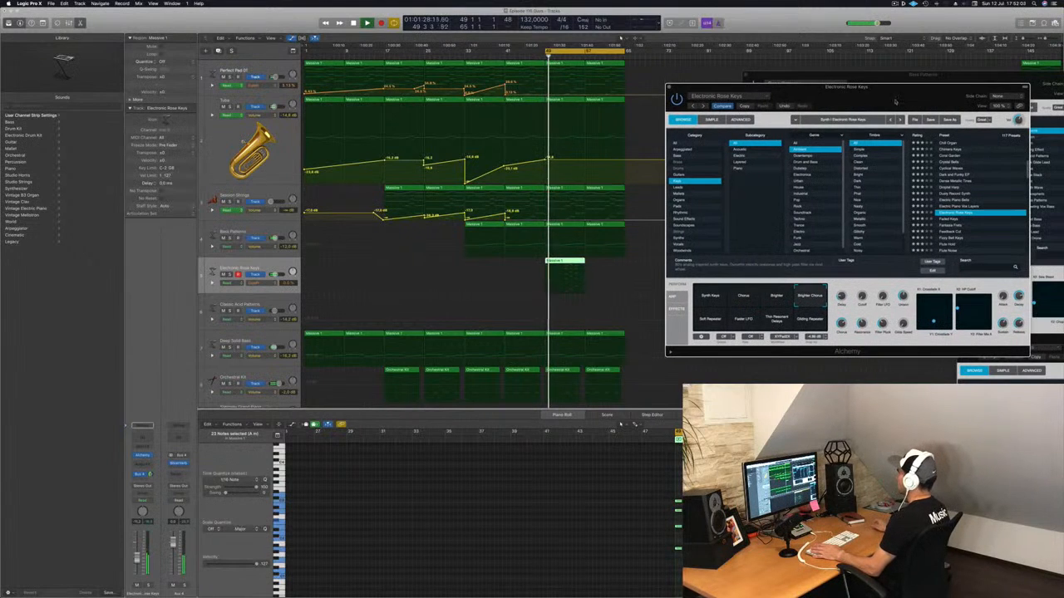
{"action": "key", "text": "super+w"}
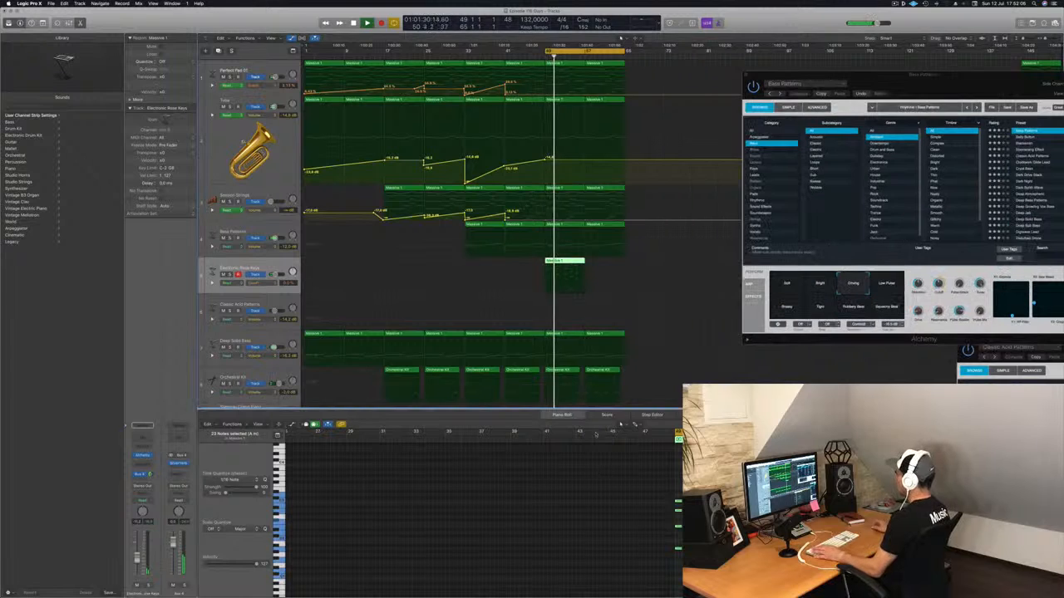
Copy the bar 49 Electronic Rose Keys region to bar 57 and replay the cycle from its start
{"action": "key", "text": "Return"}
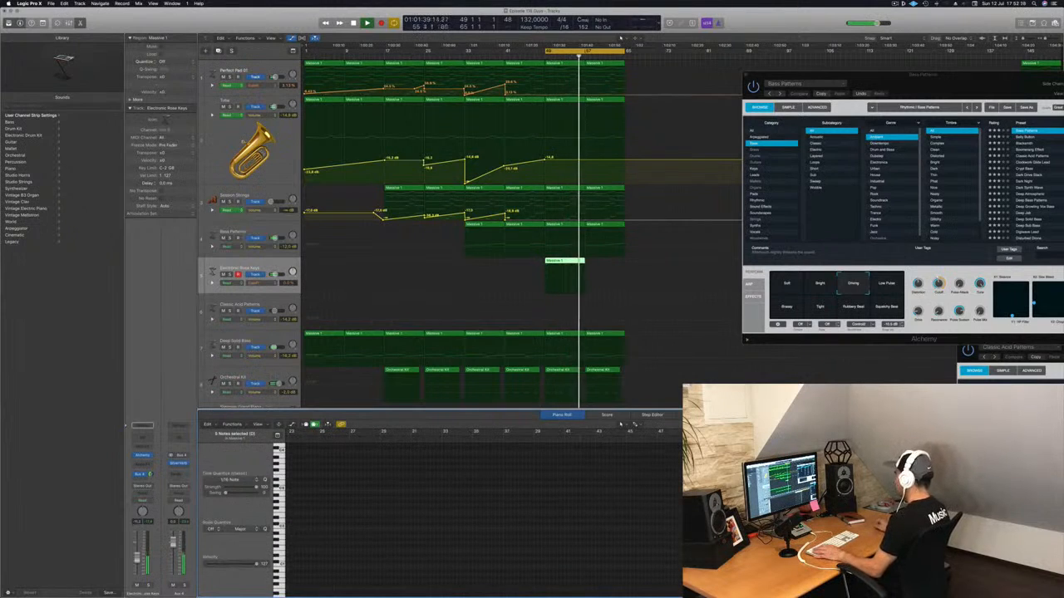
{"action": "left_click_drag", "start_coordinate": [572, 259], "coordinate": [600, 263]}
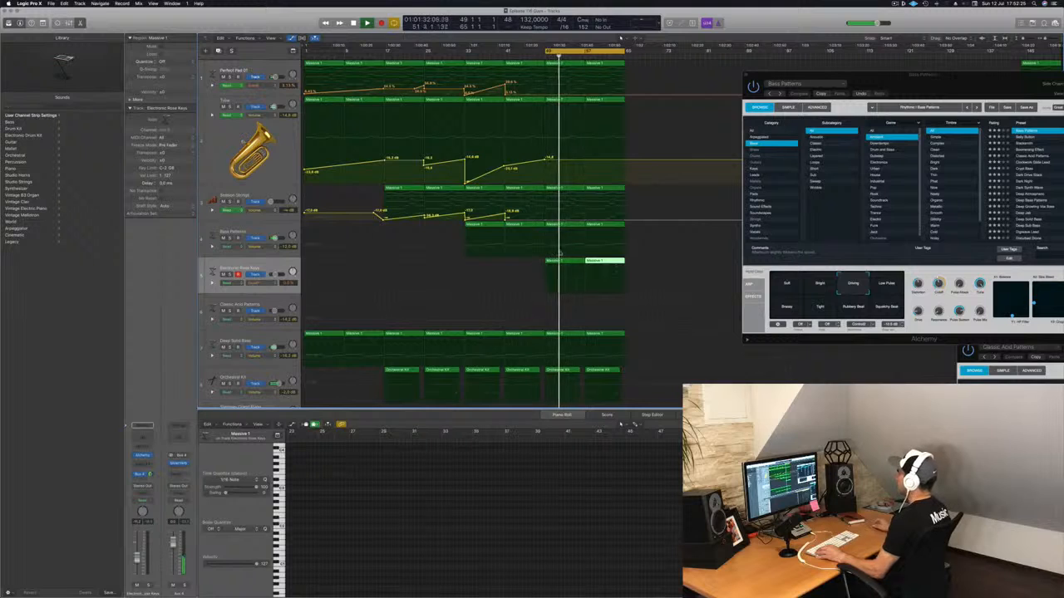
{"action": "key", "text": "space"}
{"action": "key", "text": "space"}
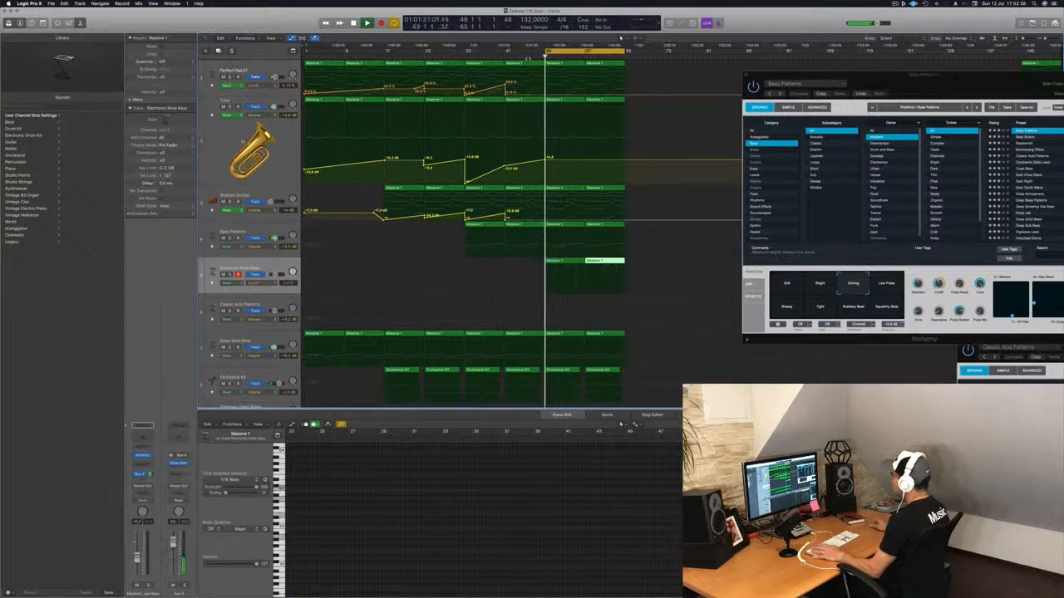
Extend the cycle range's start back from bar 49 to bar 33 and play from there
{"action": "key", "text": "space"}
{"action": "key", "text": "space"}
{"action": "left_click", "coordinate": [459, 56]}
{"action": "left_click_drag", "start_coordinate": [546, 52], "coordinate": [468, 53]}
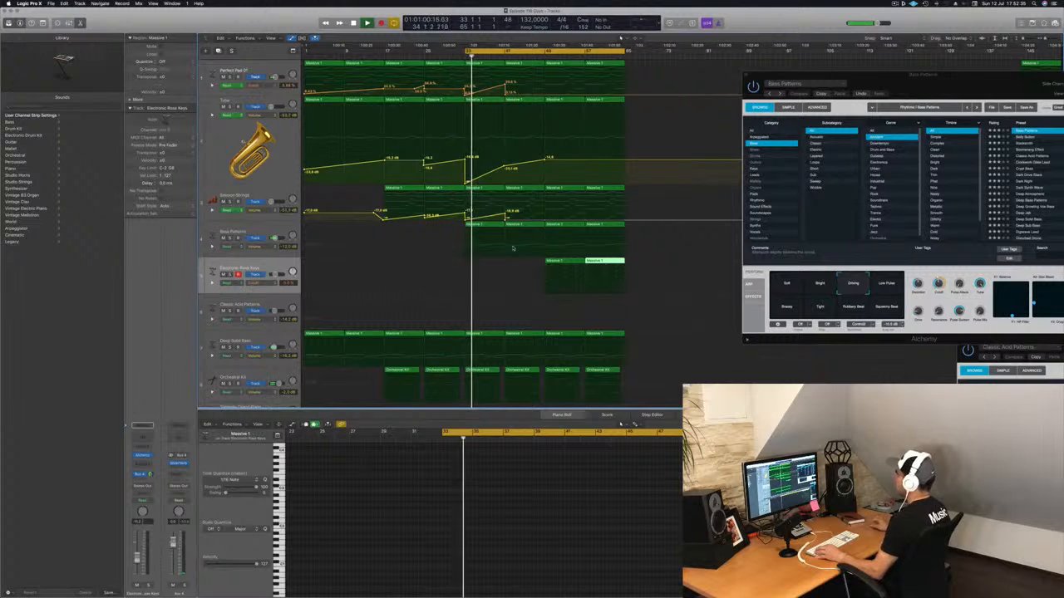
{"action": "scroll", "coordinate": [519, 271], "scroll_direction": "down", "scroll_amount": 1}
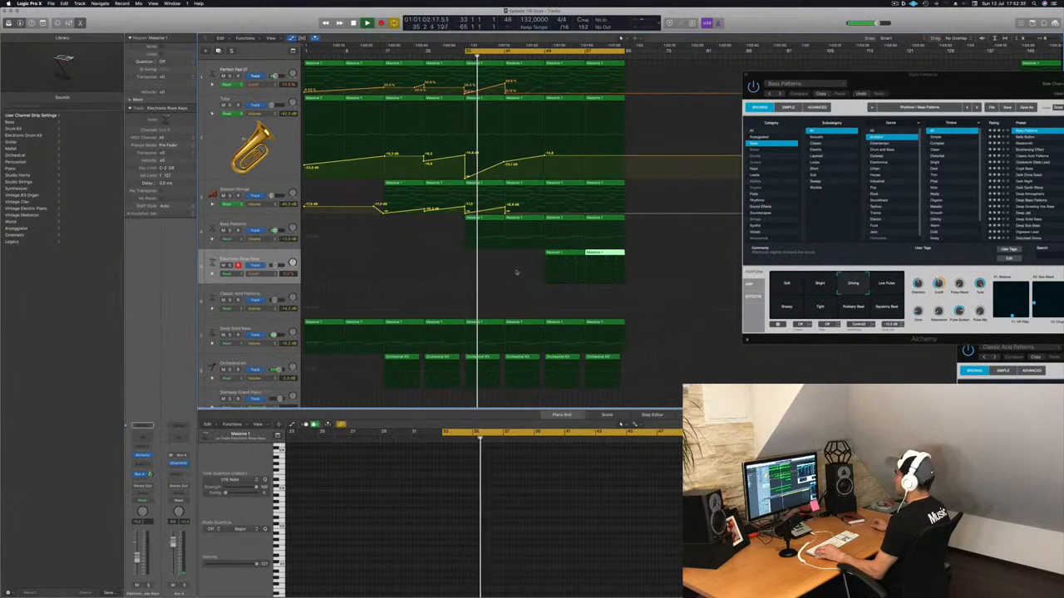
{"action": "scroll", "coordinate": [518, 268], "scroll_direction": "down", "scroll_amount": 1}
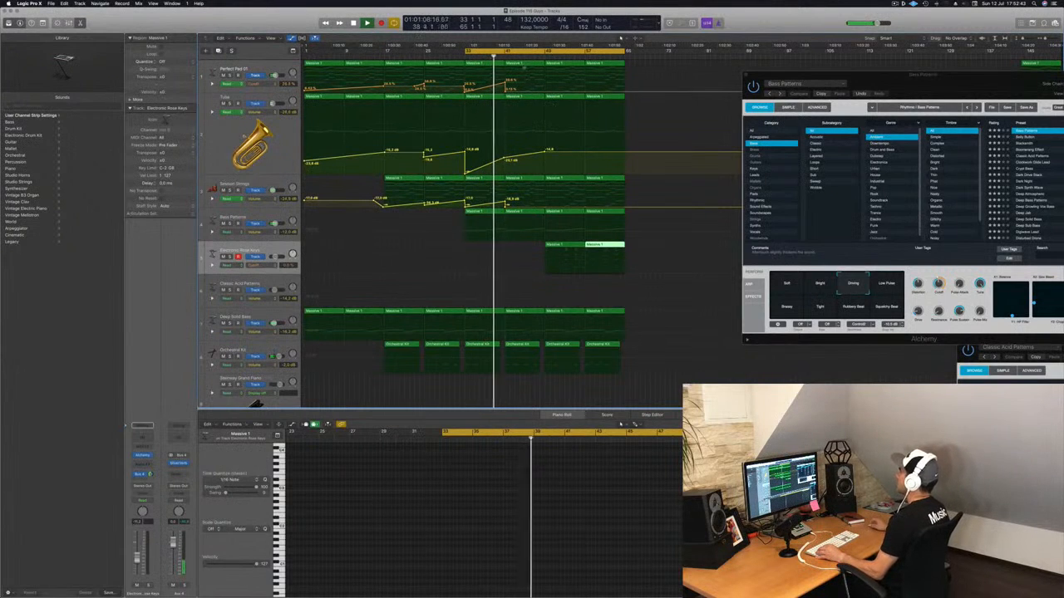
At bar 49, ramp the Perfect Pad cutoff automation up to a peak with a sharp drop, and cut the Tuba volume to about -47 dB
{"action": "left_click_drag", "start_coordinate": [545, 93], "coordinate": [545, 80]}
{"action": "left_click", "coordinate": [546, 95]}
{"action": "left_click", "coordinate": [545, 93]}
{"action": "left_click", "coordinate": [546, 153]}
{"action": "left_click_drag", "start_coordinate": [546, 153], "coordinate": [548, 170]}
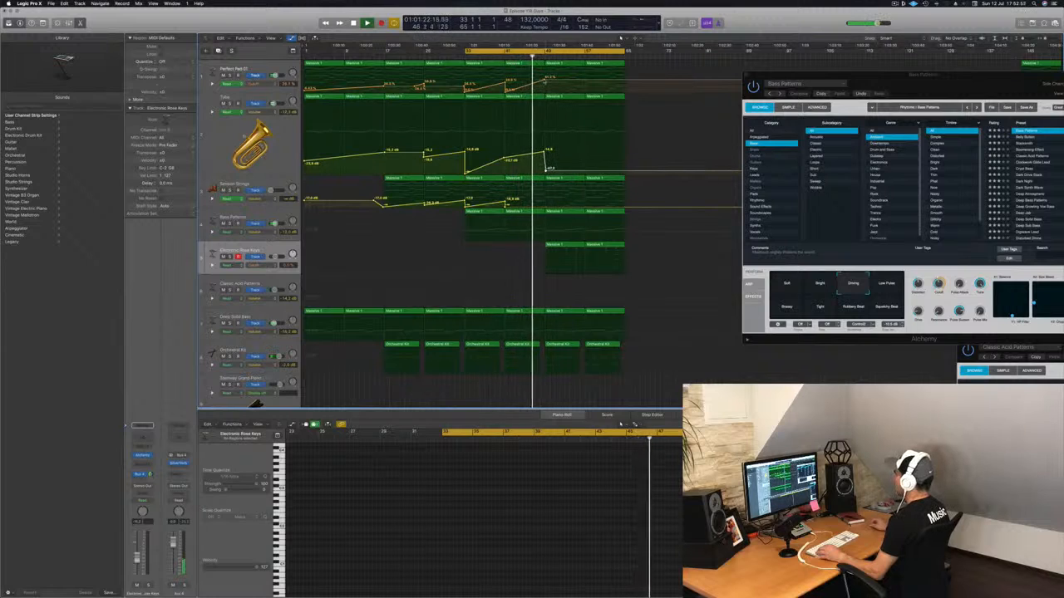
{"action": "left_click", "coordinate": [545, 80]}
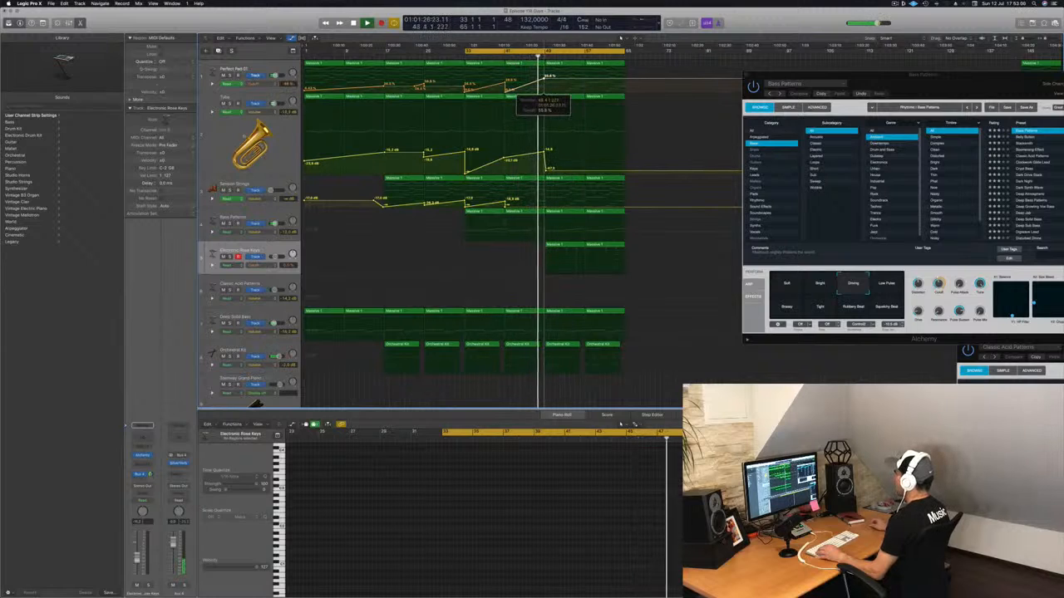
{"action": "left_click", "coordinate": [545, 80]}
{"action": "left_click_drag", "start_coordinate": [545, 80], "coordinate": [546, 92]}
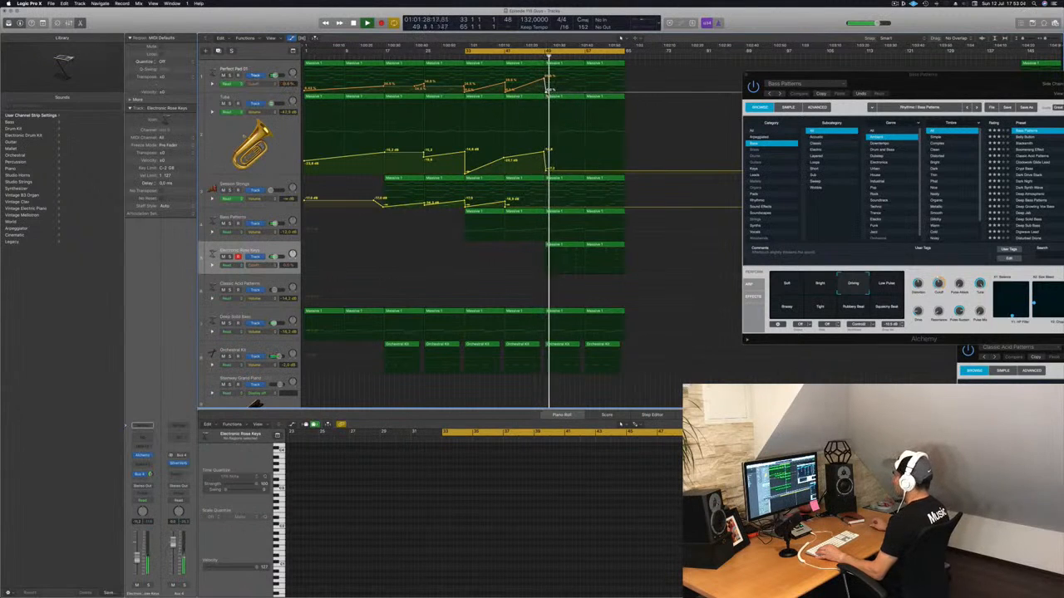
Save the project and draw rising volume automation ramps on the strings track across bars 49 to 65
{"action": "left_click", "coordinate": [540, 57]}
{"action": "key", "text": "super+s"}
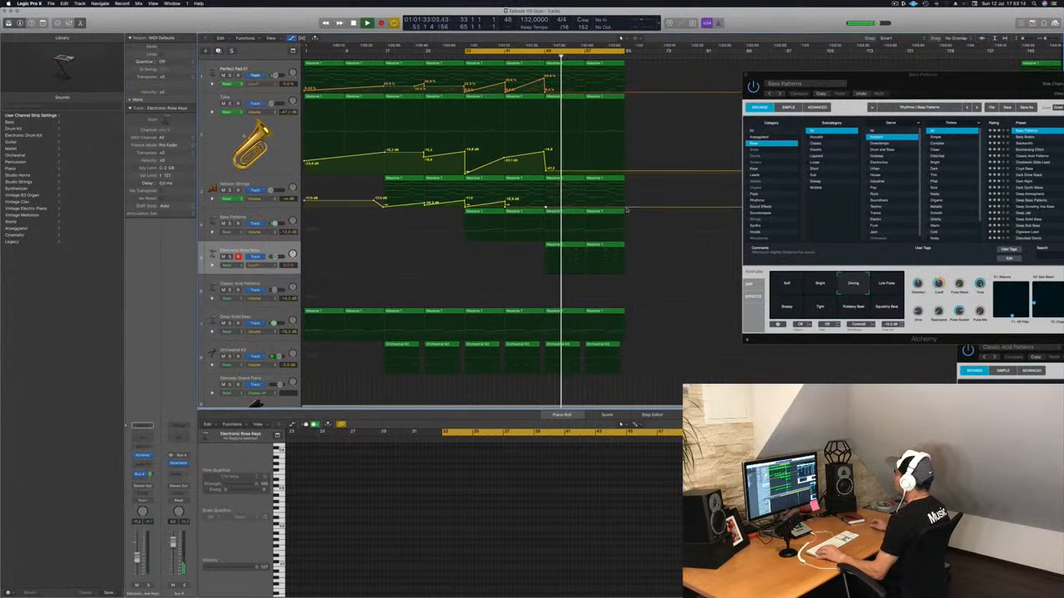
{"action": "left_click_drag", "start_coordinate": [585, 208], "coordinate": [625, 196]}
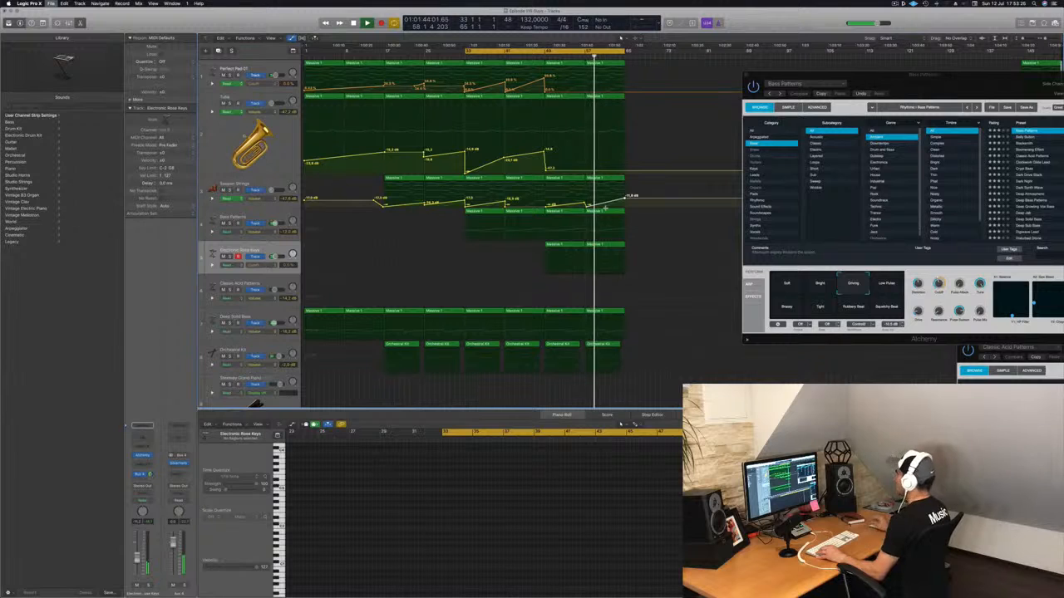
Delete the stray region at the far end of the Perfect Pad track and close the Bass Patterns instrument window
{"action": "left_click_drag", "start_coordinate": [917, 77], "coordinate": [827, 197]}
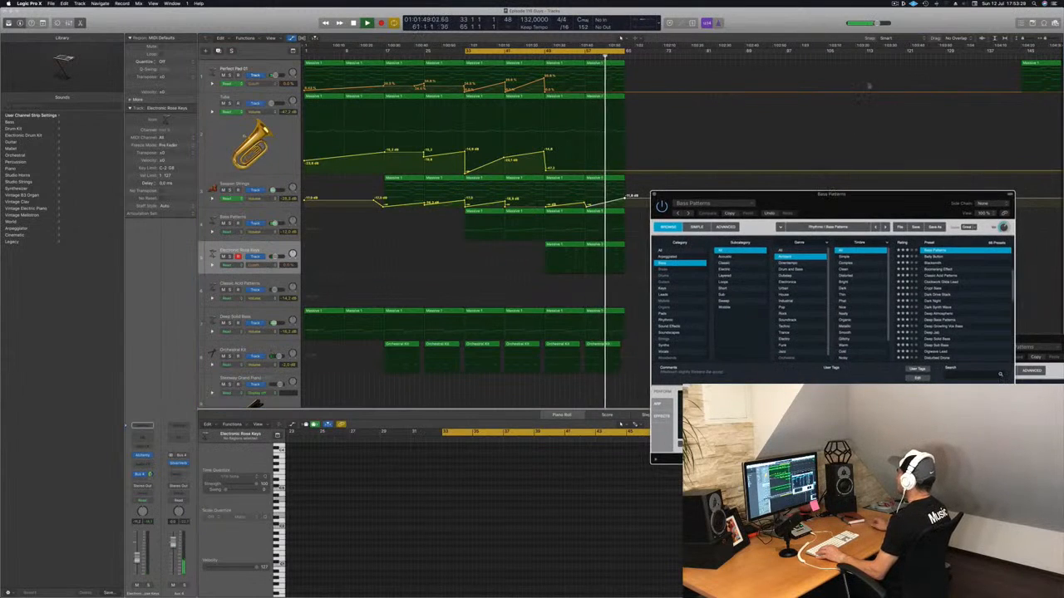
{"action": "left_click_drag", "start_coordinate": [1041, 63], "coordinate": [721, 69]}
{"action": "key", "text": "Delete"}
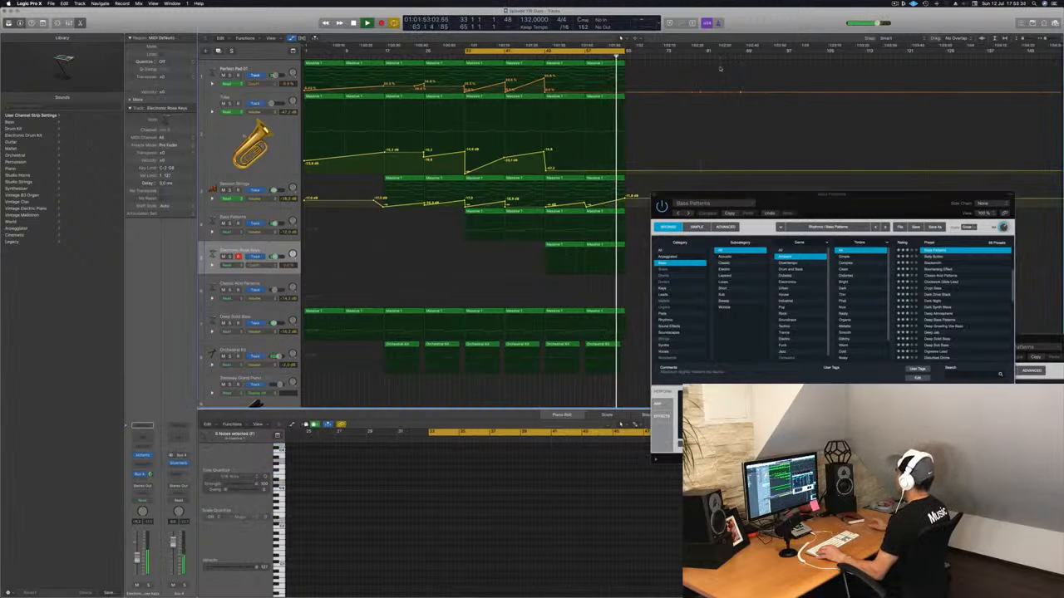
{"action": "left_click_drag", "start_coordinate": [975, 57], "coordinate": [591, 56]}
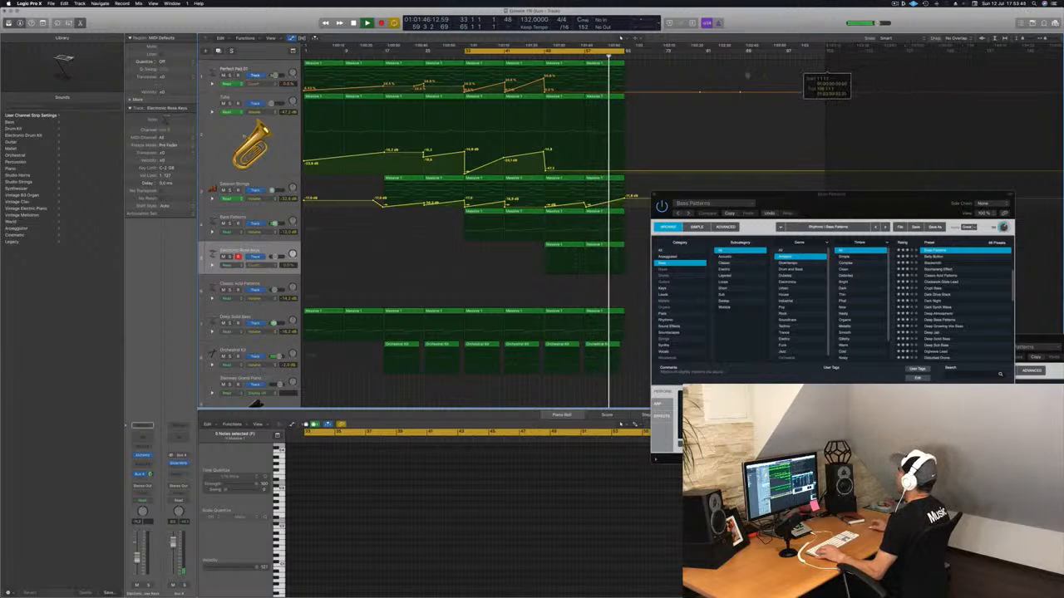
{"action": "key", "text": "super+Right"}
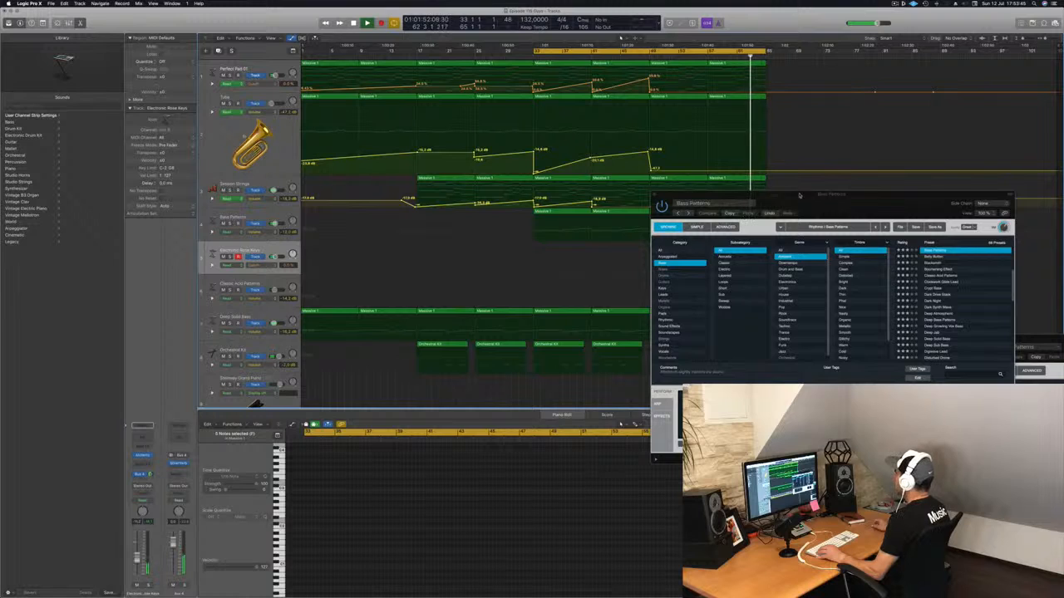
{"action": "left_click_drag", "start_coordinate": [800, 195], "coordinate": [744, 236]}
{"action": "left_click", "coordinate": [602, 237]}
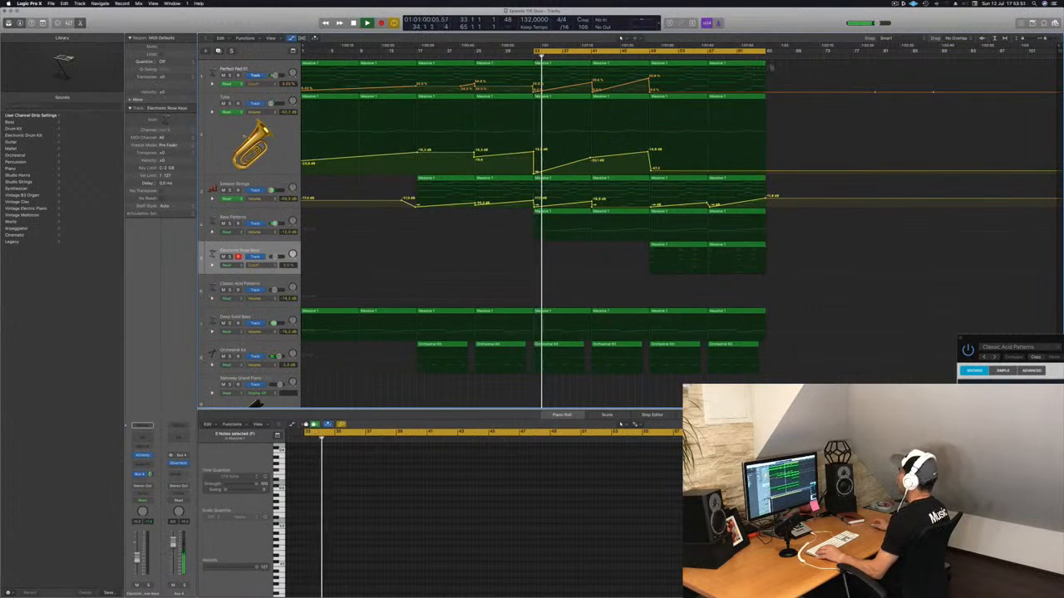
Copy all regions of bars 49 to 65 twice so they fill bars 65 to 97, and extend the cycle range to bar 97
{"action": "left_click_drag", "start_coordinate": [796, 64], "coordinate": [655, 370]}
{"action": "left_click_drag", "start_coordinate": [796, 61], "coordinate": [649, 389]}
{"action": "left_click_drag", "start_coordinate": [669, 72], "coordinate": [912, 72]}
{"action": "left_click_drag", "start_coordinate": [908, 71], "coordinate": [908, 70]}
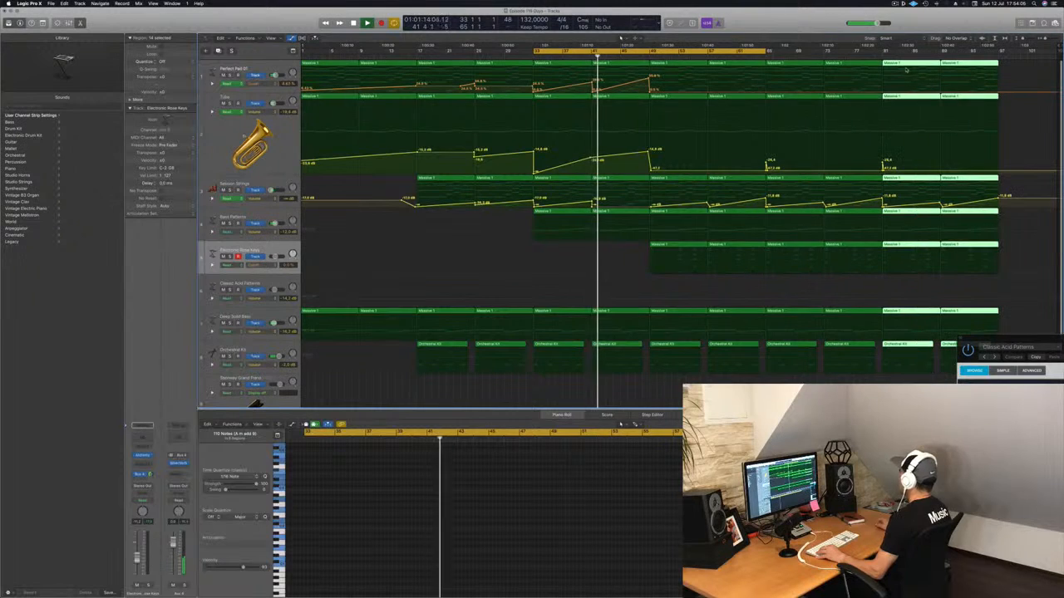
{"action": "left_click_drag", "start_coordinate": [765, 51], "coordinate": [999, 50]}
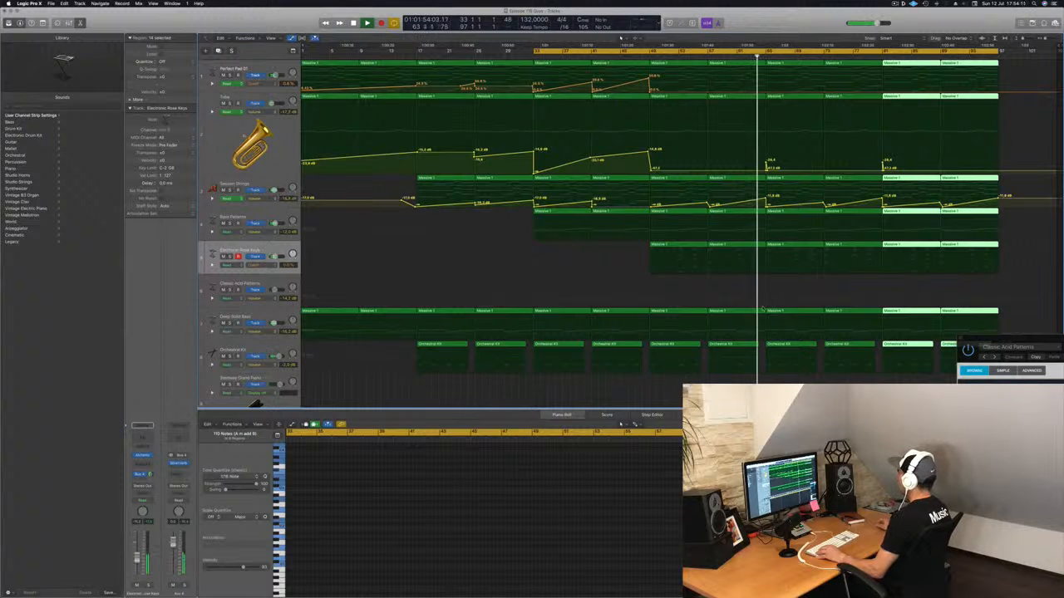
Replace the Steinway Grand Piano track's instrument with Drum Machine Designer using the Big Room kit, and close its window
{"action": "scroll", "coordinate": [763, 310], "scroll_direction": "down", "scroll_amount": 3}
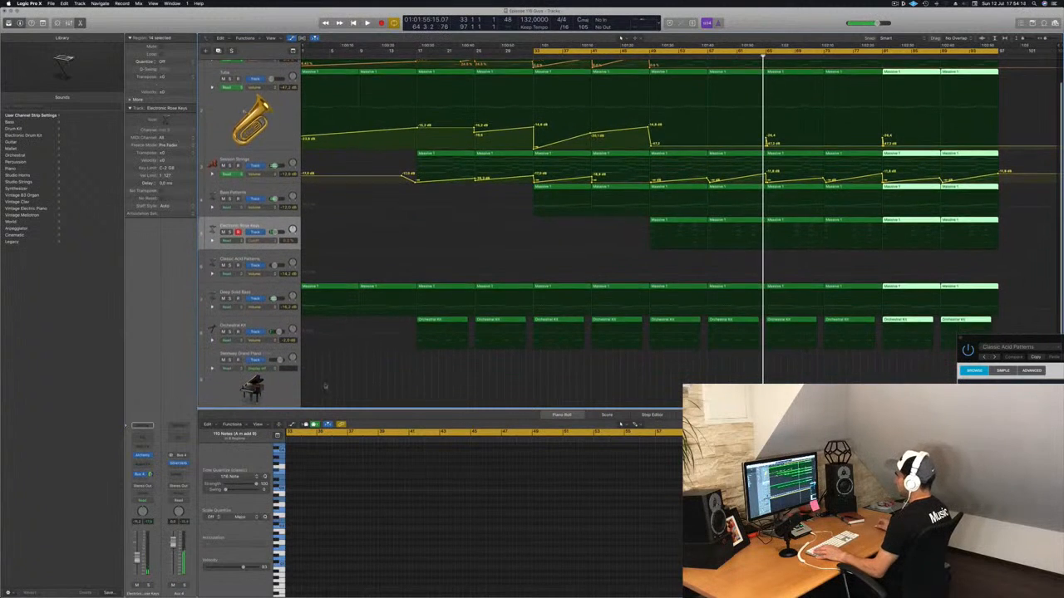
{"action": "scroll", "coordinate": [374, 392], "scroll_direction": "down", "scroll_amount": 2}
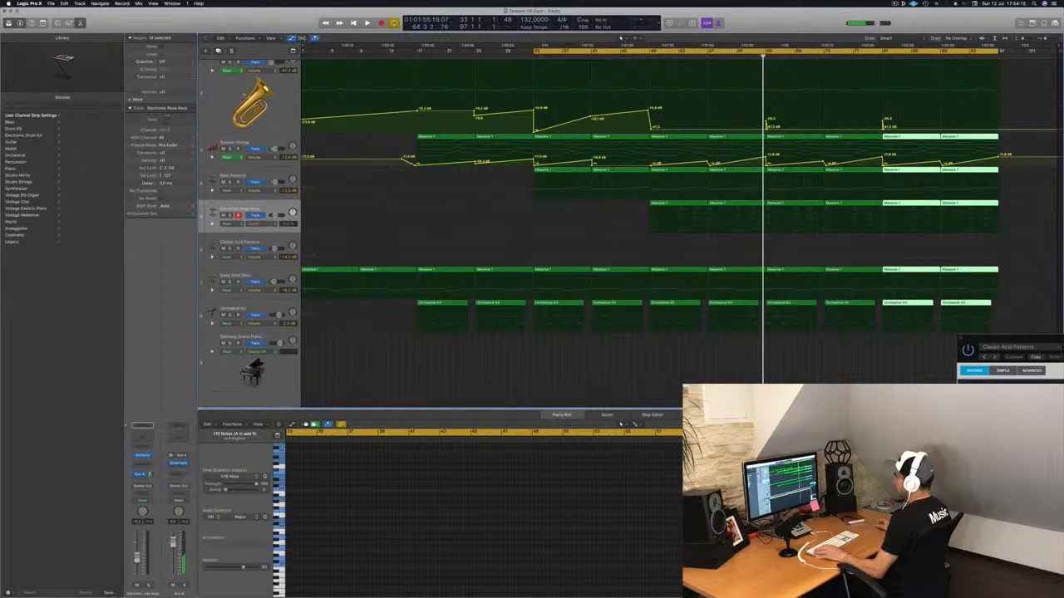
{"action": "left_click", "coordinate": [263, 387]}
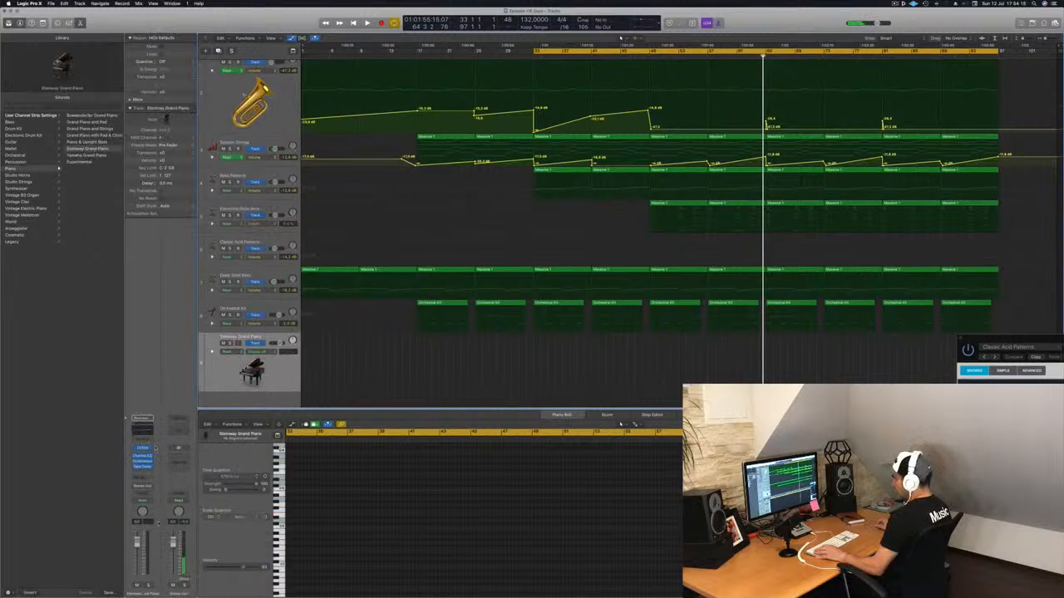
{"action": "left_click", "coordinate": [152, 448]}
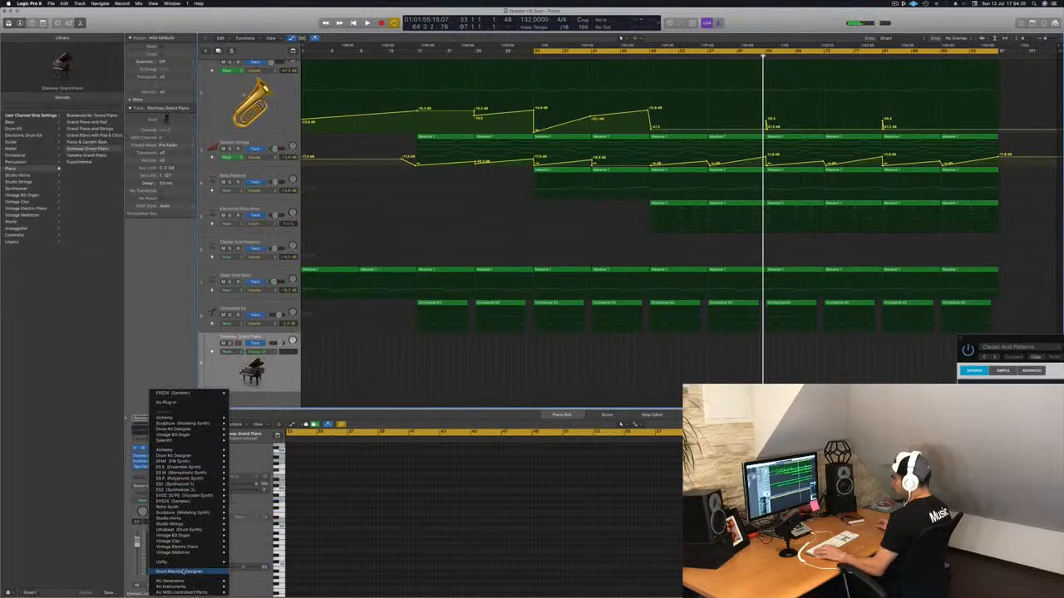
{"action": "left_click", "coordinate": [349, 296]}
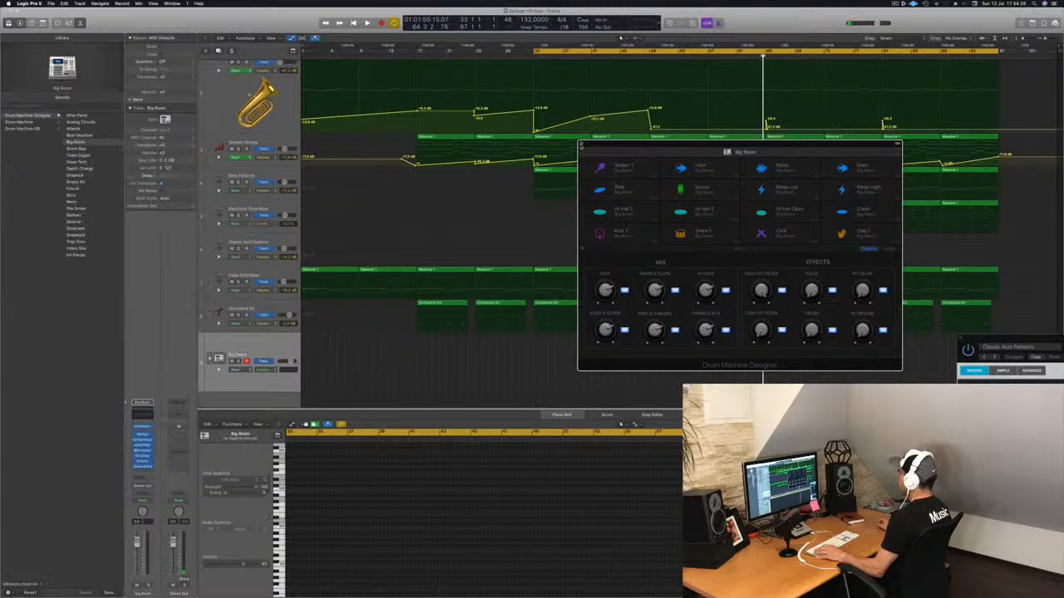
{"action": "left_click", "coordinate": [581, 145]}
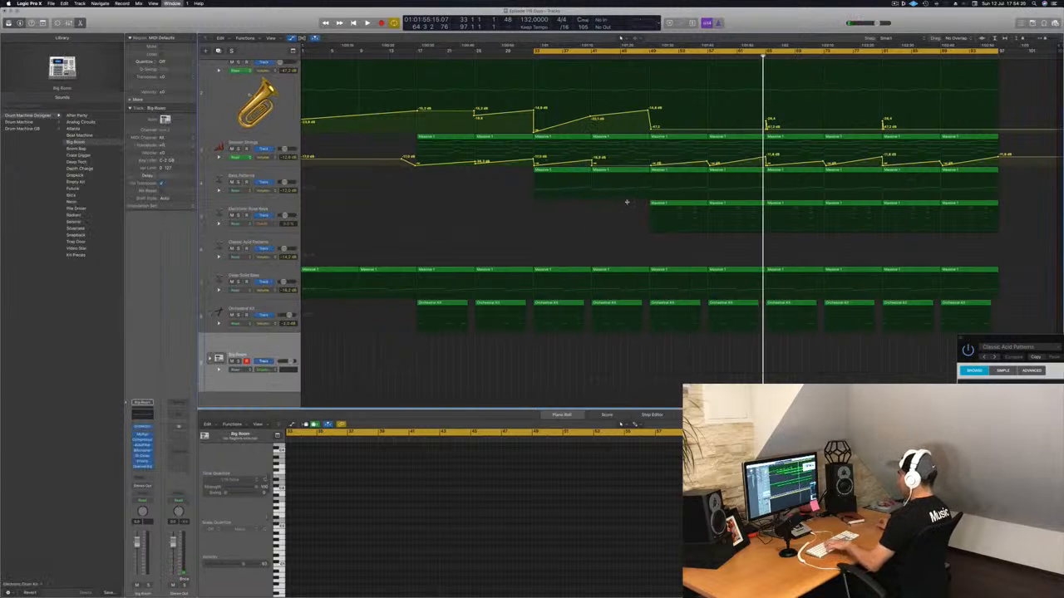
Record four kick hits on the Big Room track from bar 33 with Musical Typing
{"action": "key", "text": "super+k"}
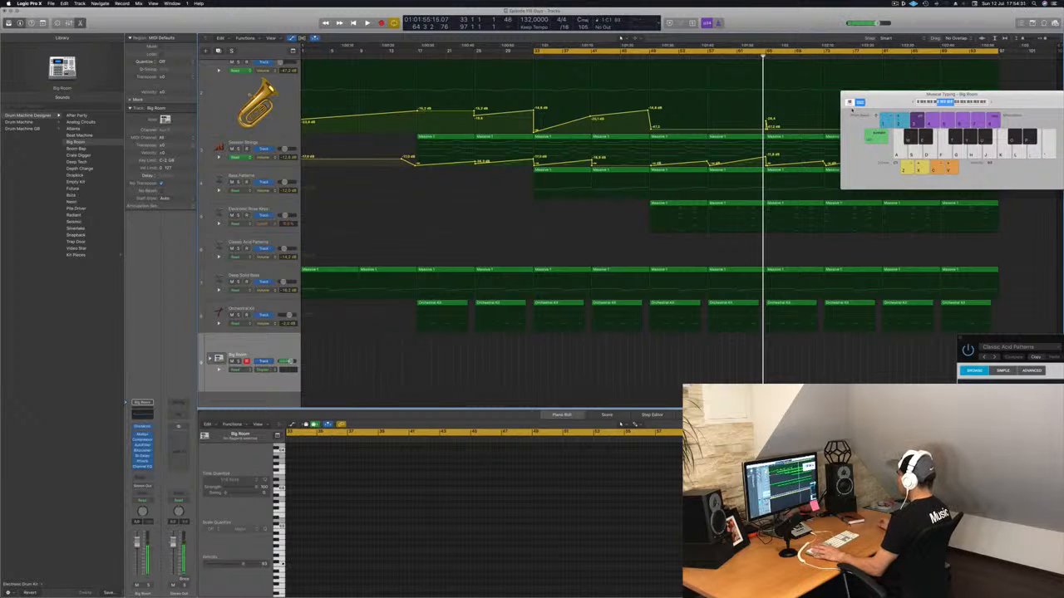
{"action": "left_click_drag", "start_coordinate": [879, 102], "coordinate": [846, 261]}
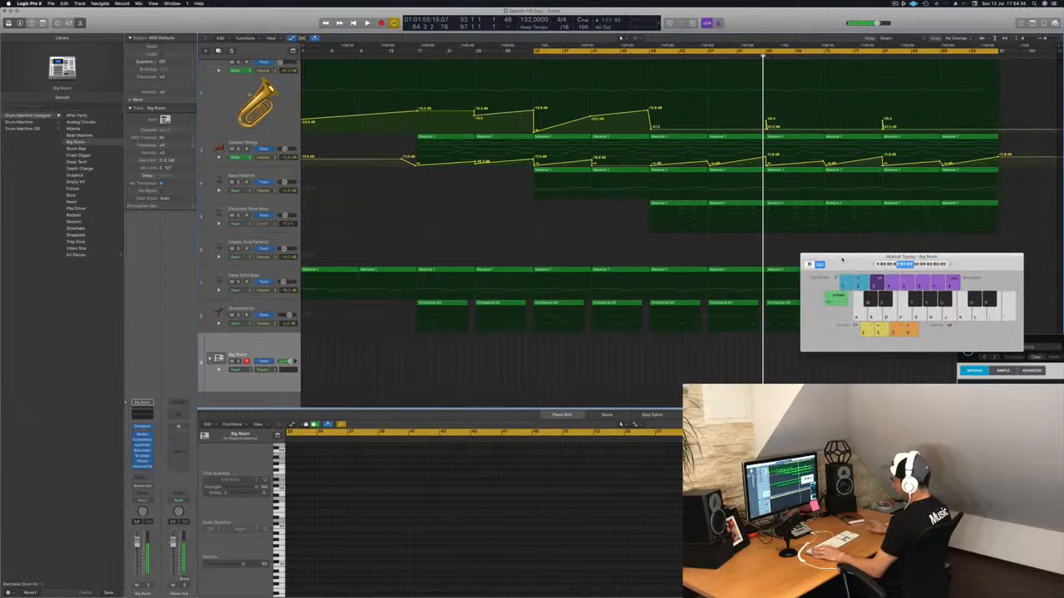
{"action": "key", "text": "r"}
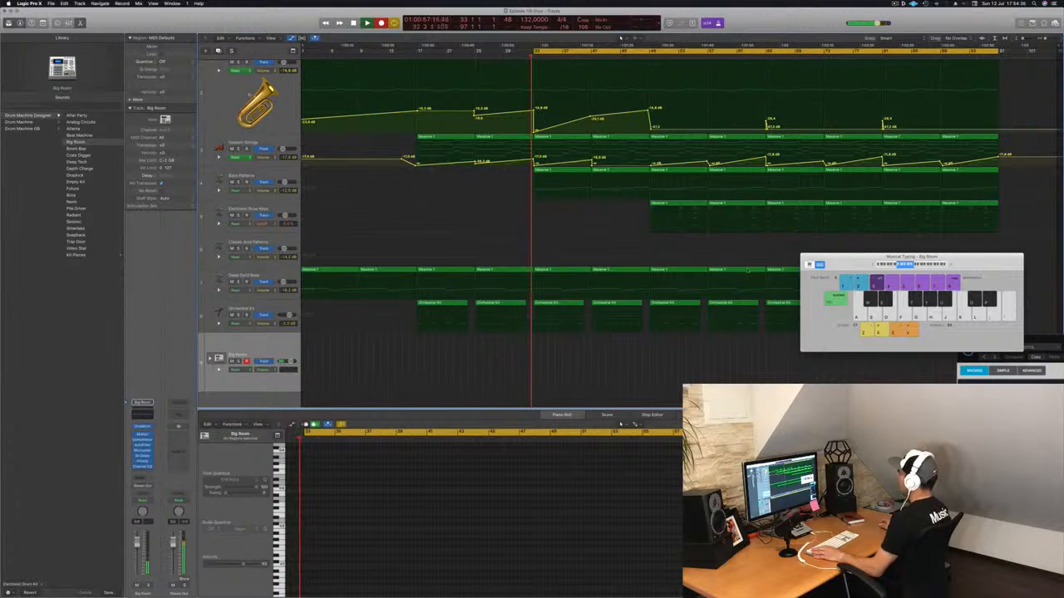
{"action": "key", "text": "a"}
{"action": "key", "text": "a"}
{"action": "key", "text": "a"}
{"action": "key", "text": "a"}
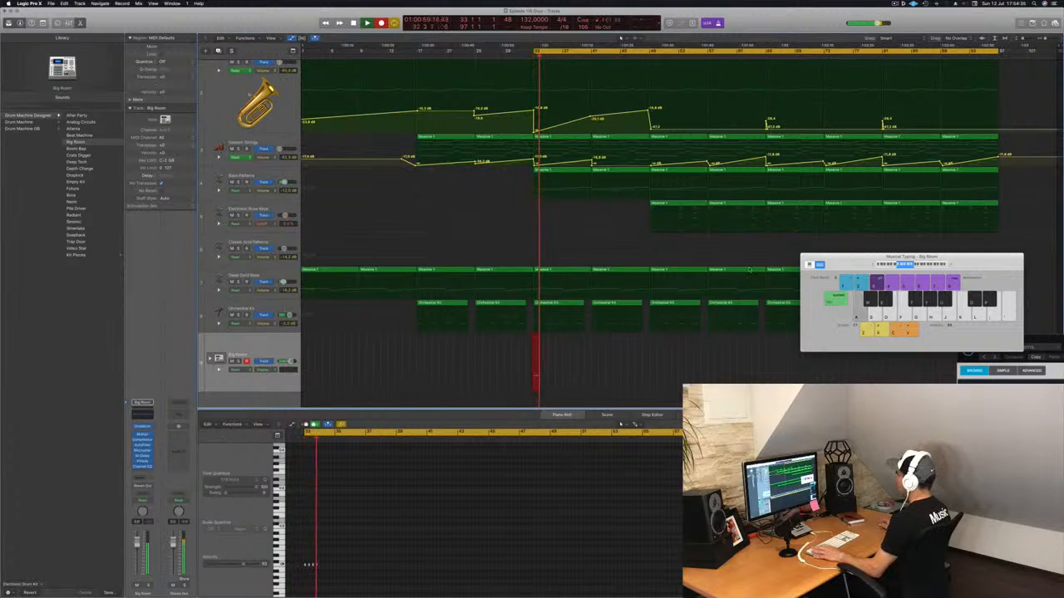
{"action": "key", "text": "space"}
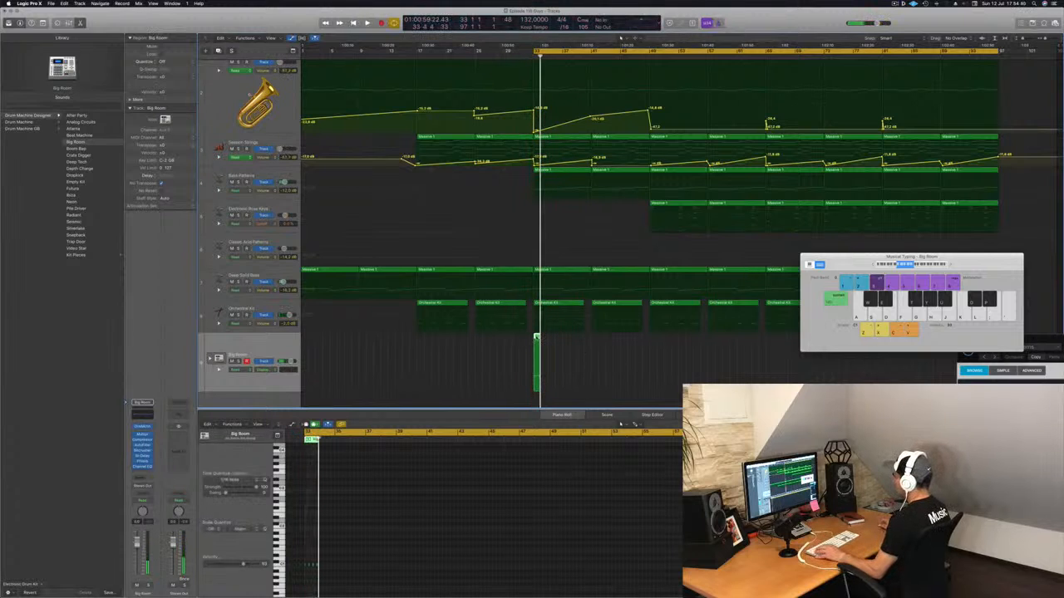
Select the four recorded kick notes in the Piano Roll and move their Big Room region to bar 65
{"action": "scroll", "coordinate": [602, 581], "scroll_direction": "up", "scroll_amount": 5}
{"action": "scroll", "coordinate": [601, 582], "scroll_direction": "left", "scroll_amount": 5}
{"action": "left_click", "coordinate": [601, 582]}
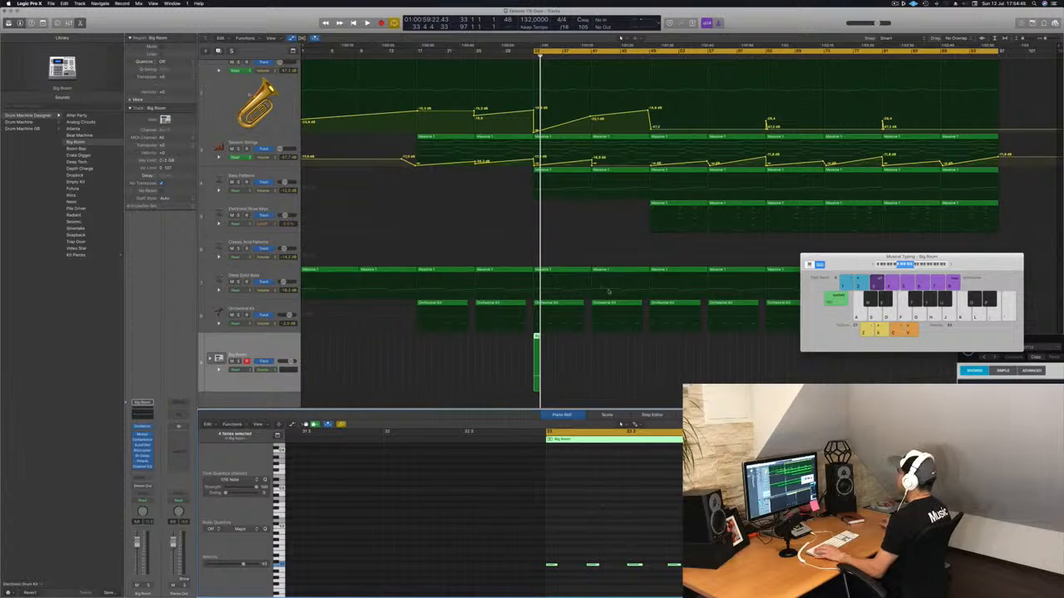
{"action": "left_click_drag", "start_coordinate": [536, 338], "coordinate": [770, 349]}
{"action": "left_click_drag", "start_coordinate": [856, 261], "coordinate": [511, 201]}
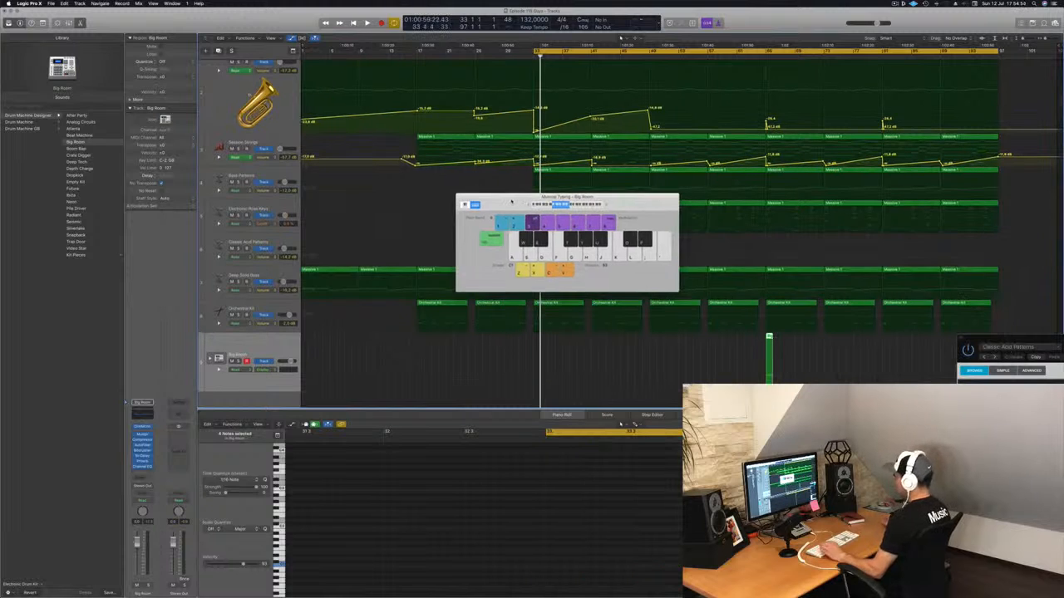
{"action": "key", "text": "super+k"}
{"action": "key", "text": "super+h"}
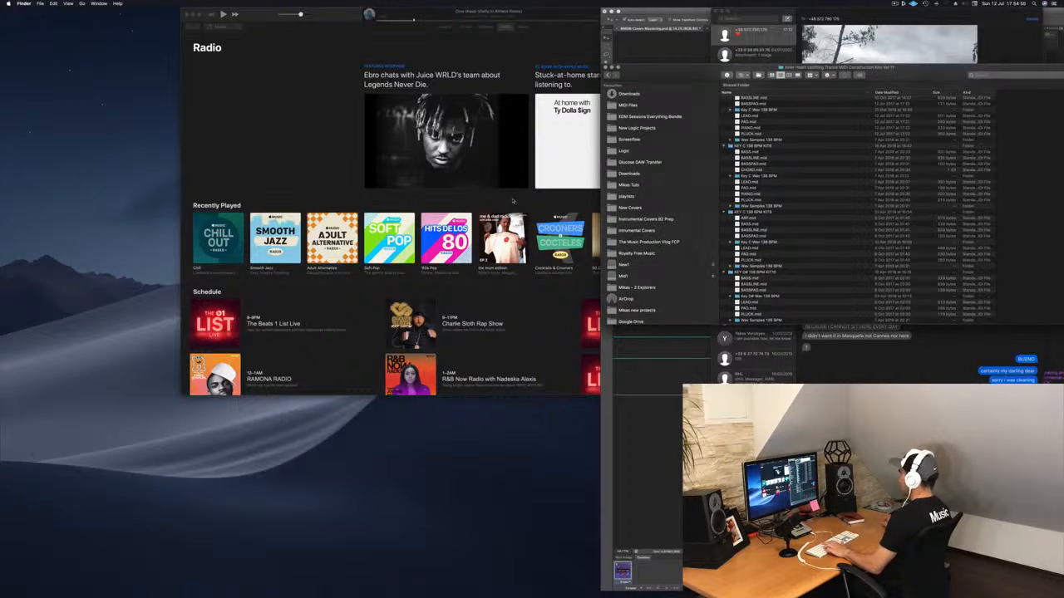
{"action": "mouse_move", "coordinate": [456, 596]}
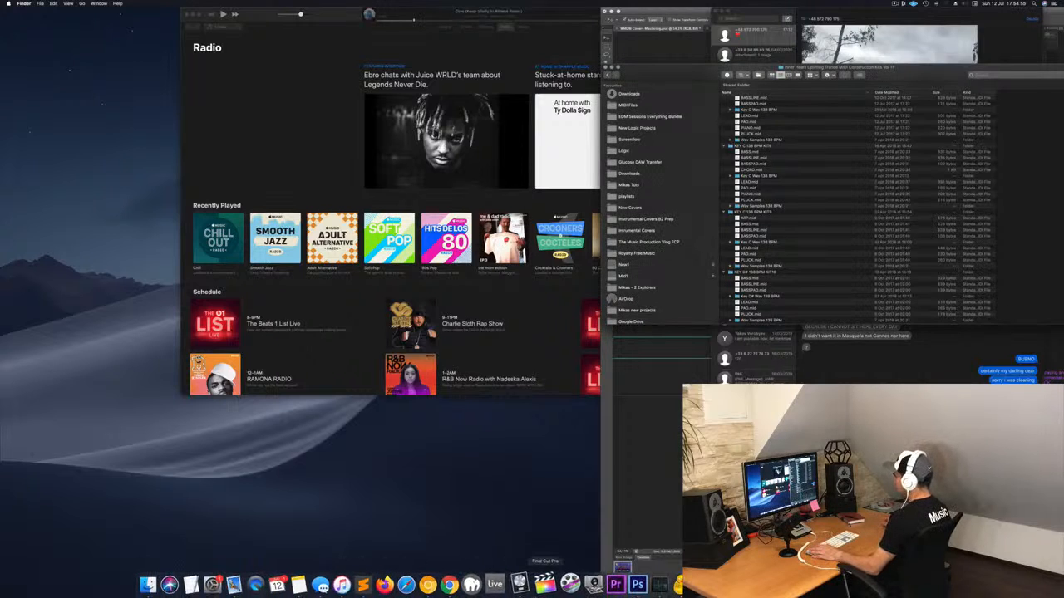
{"action": "left_click", "coordinate": [521, 583]}
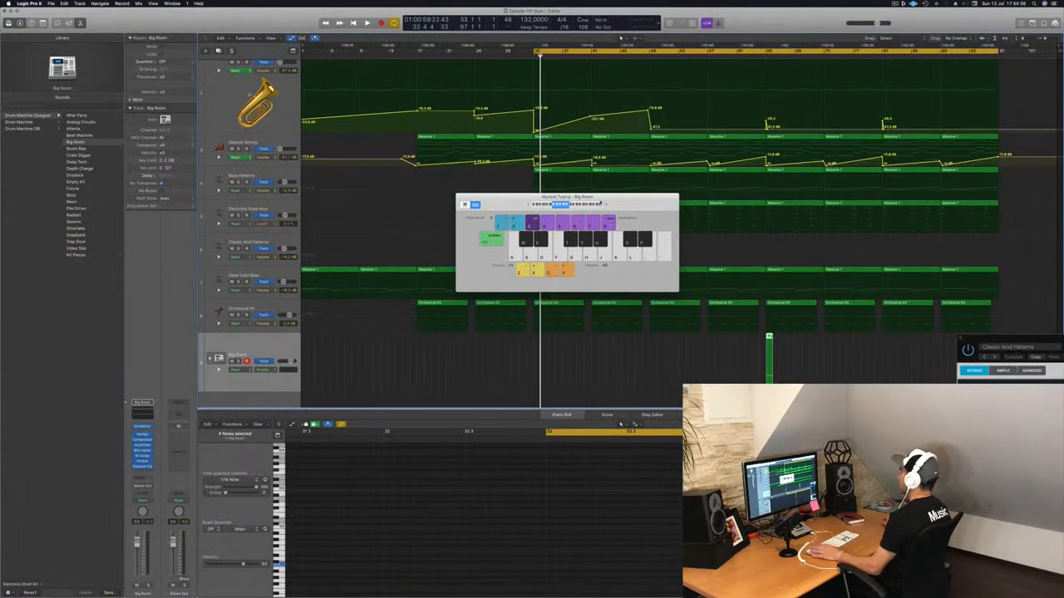
Close the Musical Typing window and play the song with the cycle range starting at bar 65
{"action": "left_click_drag", "start_coordinate": [486, 204], "coordinate": [474, 212]}
{"action": "key", "text": "super+k"}
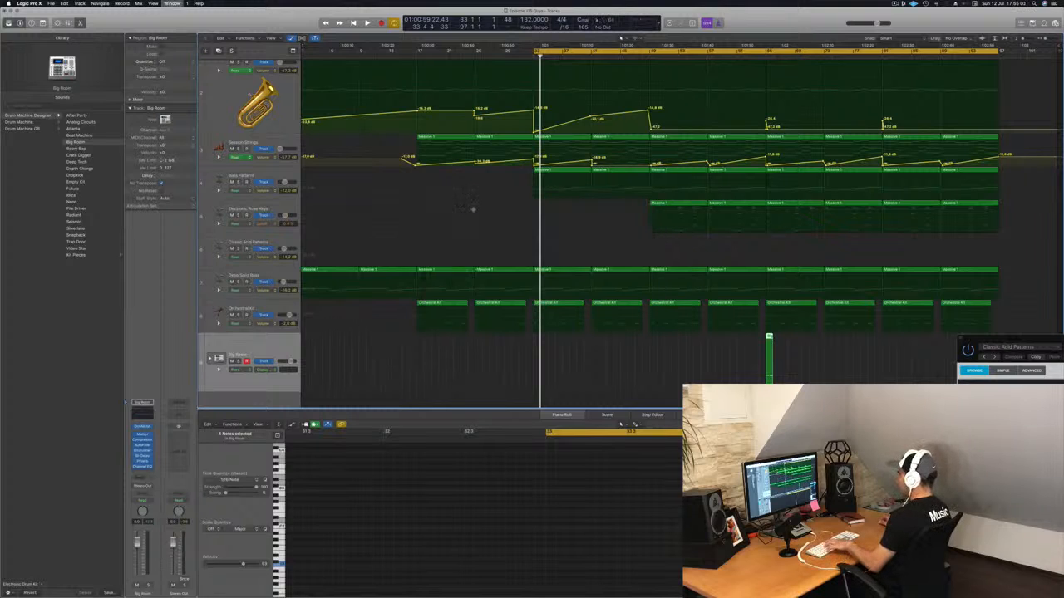
{"action": "key", "text": "space"}
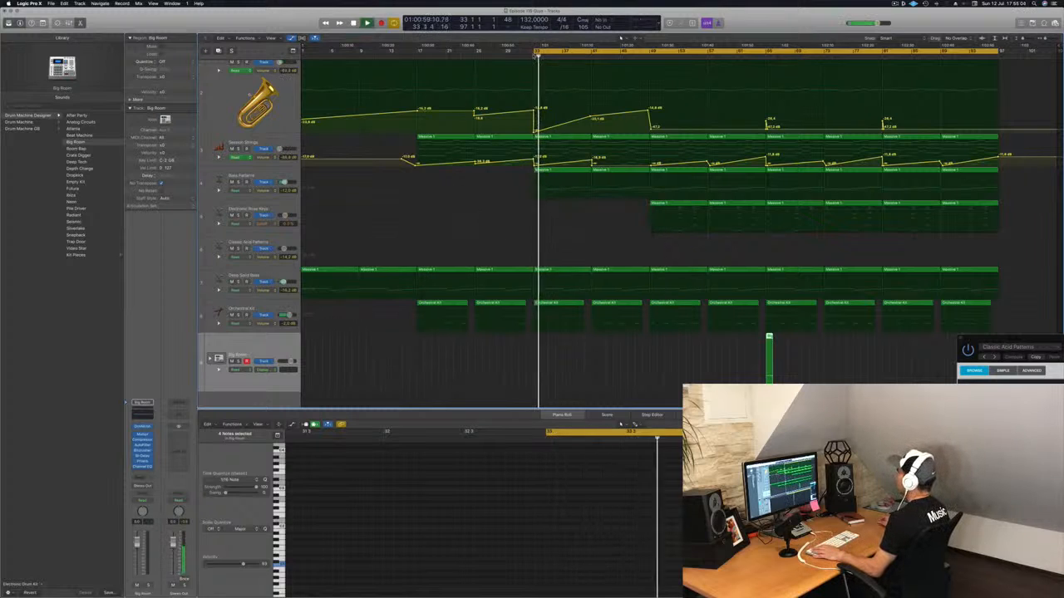
{"action": "left_click_drag", "start_coordinate": [536, 52], "coordinate": [766, 62]}
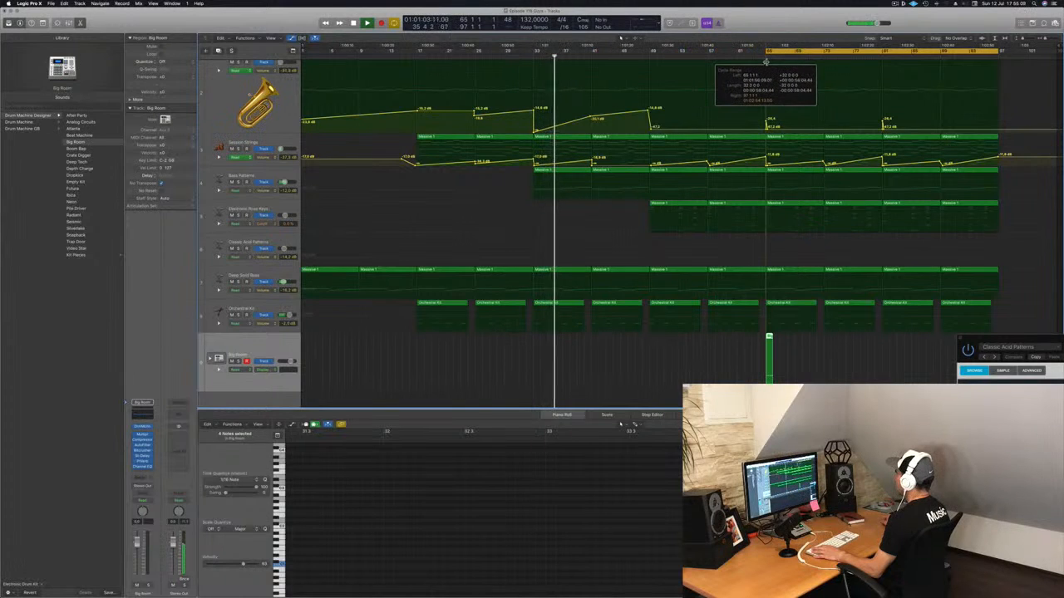
{"action": "key", "text": "space"}
{"action": "key", "text": "space"}
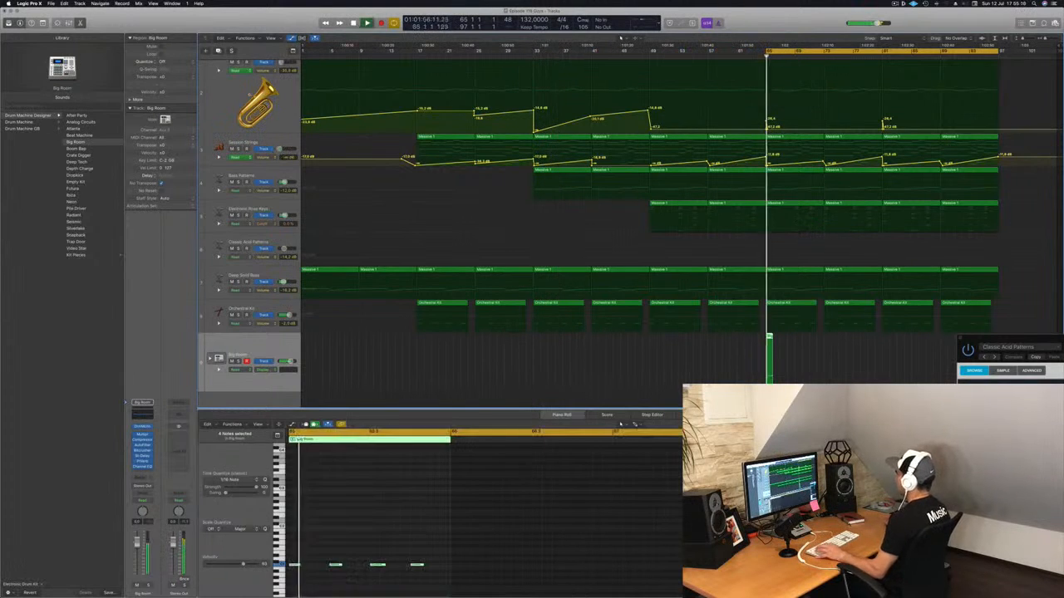
Duplicate the one-bar Big Room kick region repeatedly to fill the track from bar 65 to bar 97
{"action": "left_click", "coordinate": [774, 338]}
{"action": "left_click", "coordinate": [795, 339]}
{"action": "left_click", "coordinate": [770, 338]}
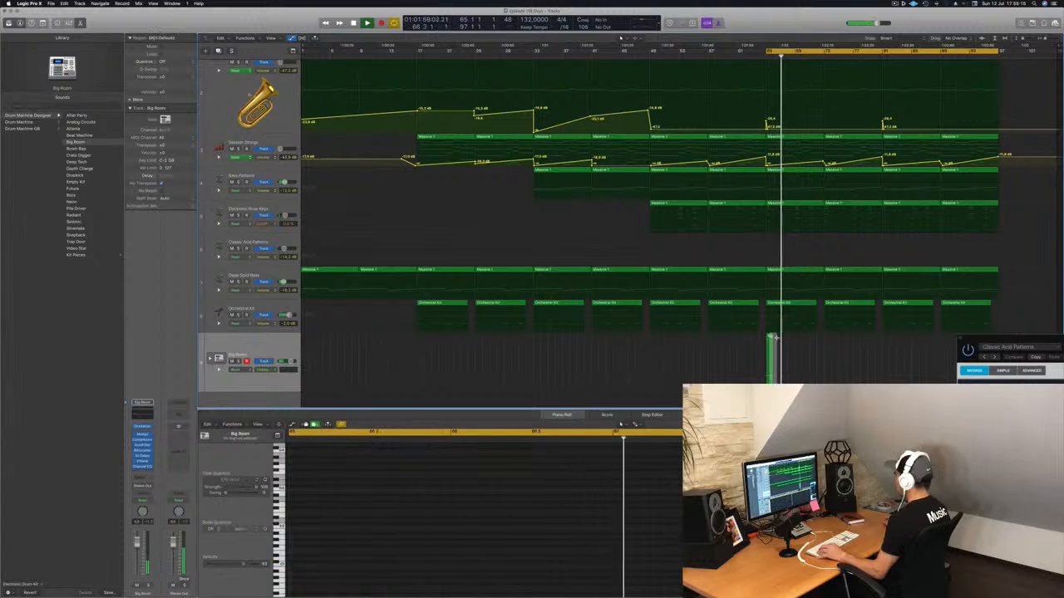
{"action": "left_click_drag", "start_coordinate": [769, 339], "coordinate": [828, 340]}
{"action": "mouse_move", "coordinate": [902, 351]}
{"action": "left_mouse_down"}
{"action": "mouse_move", "coordinate": [762, 338]}
{"action": "mouse_move", "coordinate": [887, 344]}
{"action": "left_mouse_up"}
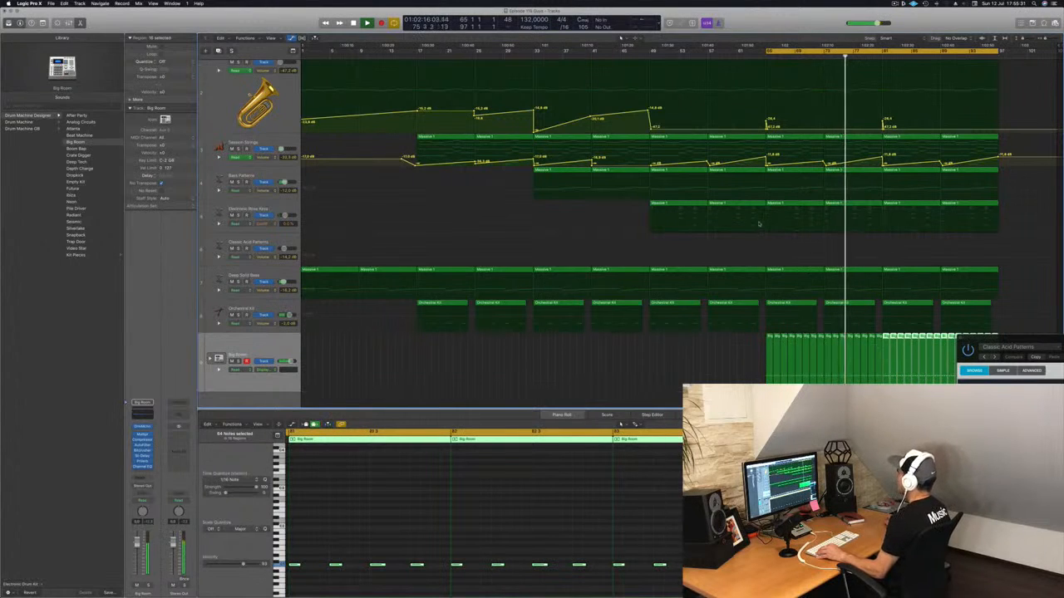
Copy the Tuba region at bar 77 to bar 81 of the Classic Acid Patterns track and delete that track's automation
{"action": "scroll", "coordinate": [731, 238], "scroll_direction": "up", "scroll_amount": 3}
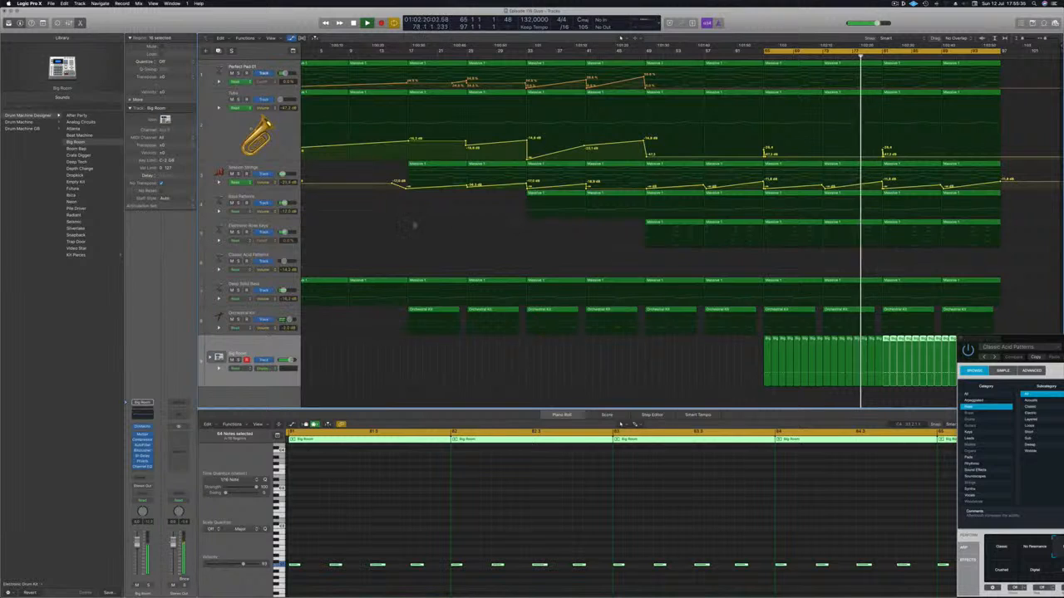
{"action": "scroll", "coordinate": [472, 250], "scroll_direction": "up", "scroll_amount": 1}
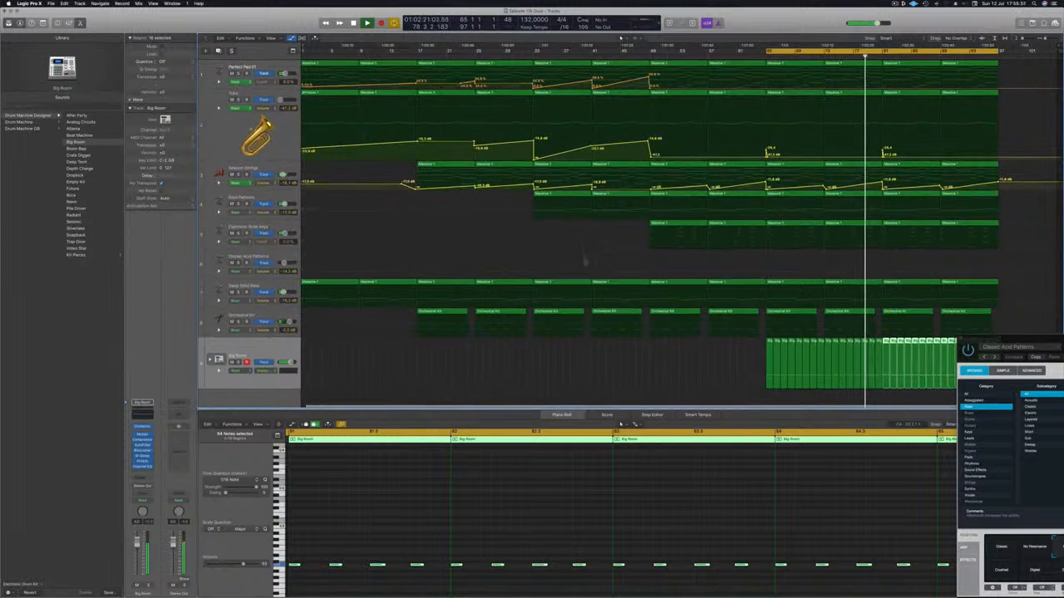
{"action": "left_click", "coordinate": [852, 94]}
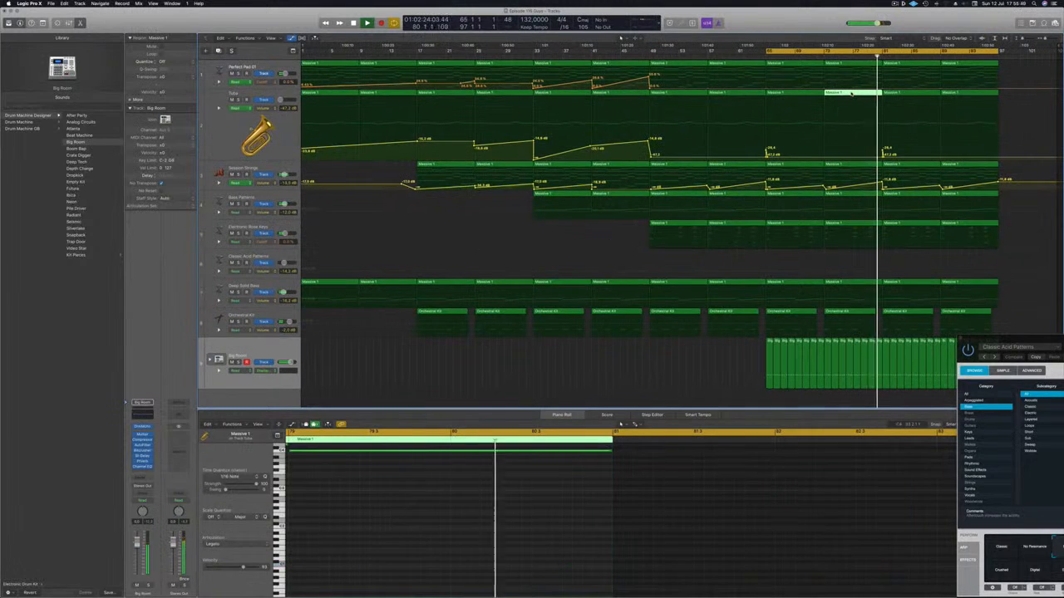
{"action": "left_click_drag", "start_coordinate": [851, 93], "coordinate": [912, 261]}
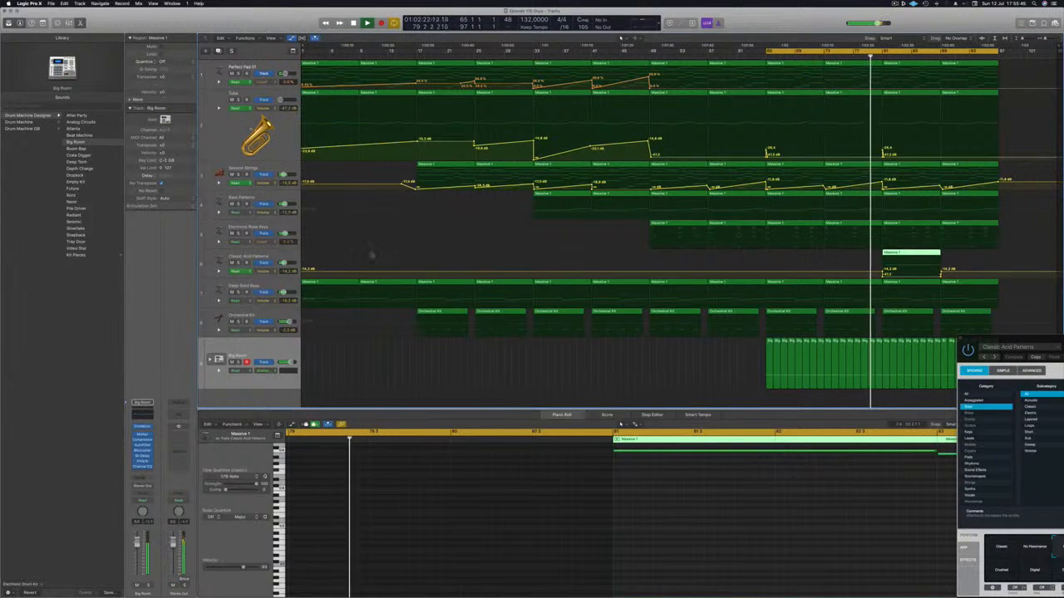
{"action": "left_click", "coordinate": [279, 257]}
{"action": "key", "text": "ctrl+super+BackSpace"}
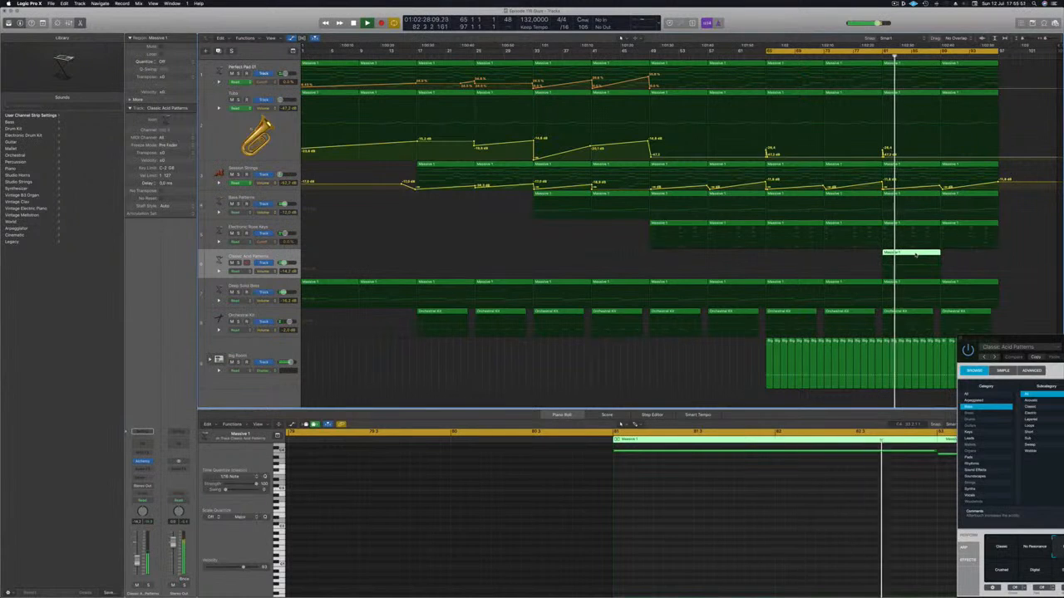
Hide the Piano Roll and copy the Deep Solid Bass region at bar 81 onto the Classic Acid Patterns track at bars 81 and 89
{"action": "key", "text": "p"}
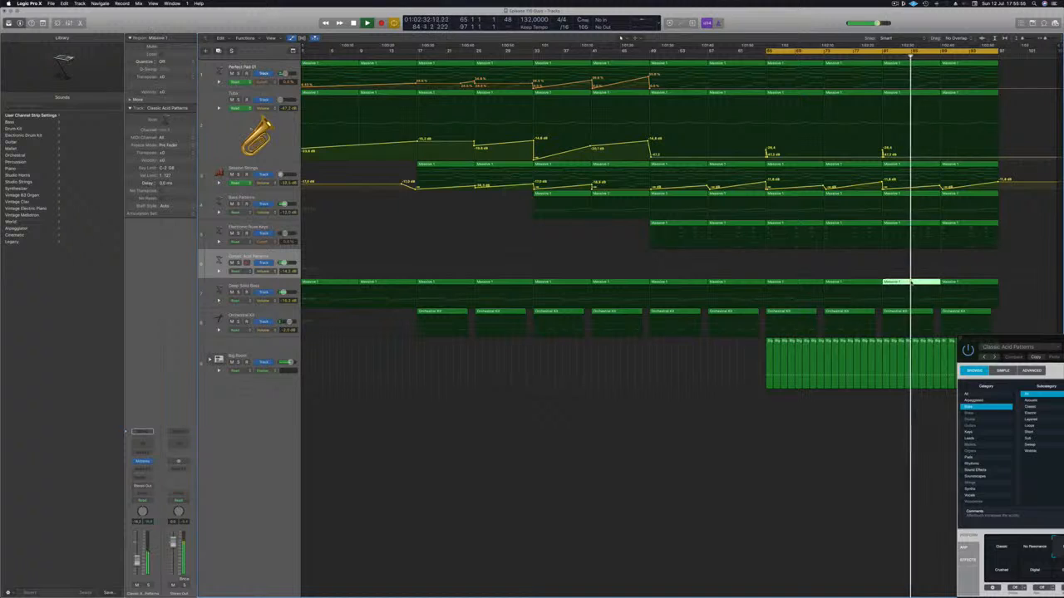
{"action": "left_click_drag", "start_coordinate": [912, 281], "coordinate": [912, 252]}
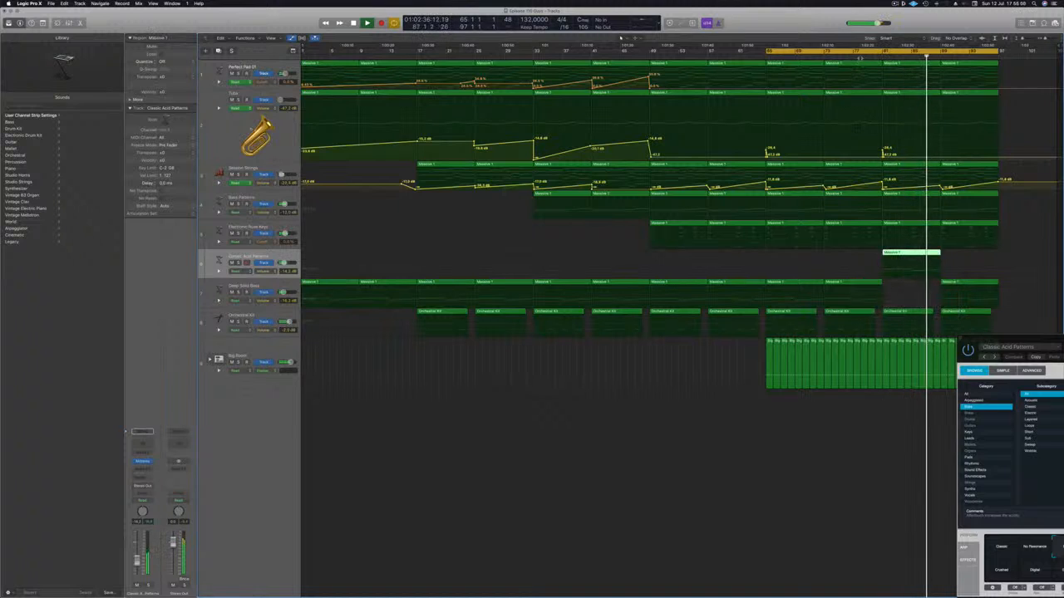
{"action": "left_click_drag", "start_coordinate": [916, 260], "coordinate": [919, 288]}
{"action": "left_click", "coordinate": [270, 256]}
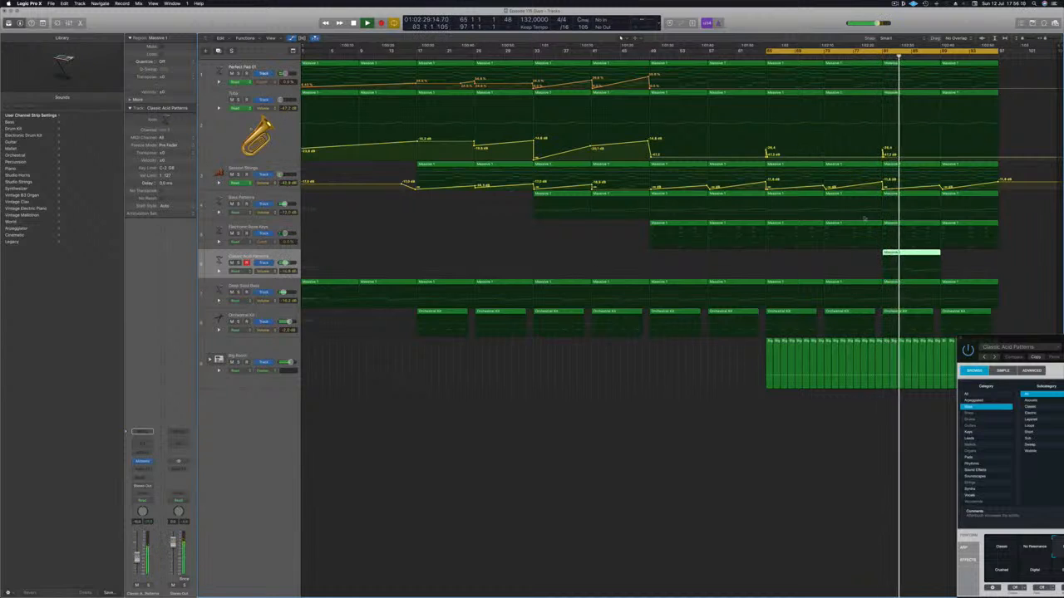
{"action": "left_click_drag", "start_coordinate": [915, 253], "coordinate": [974, 256]}
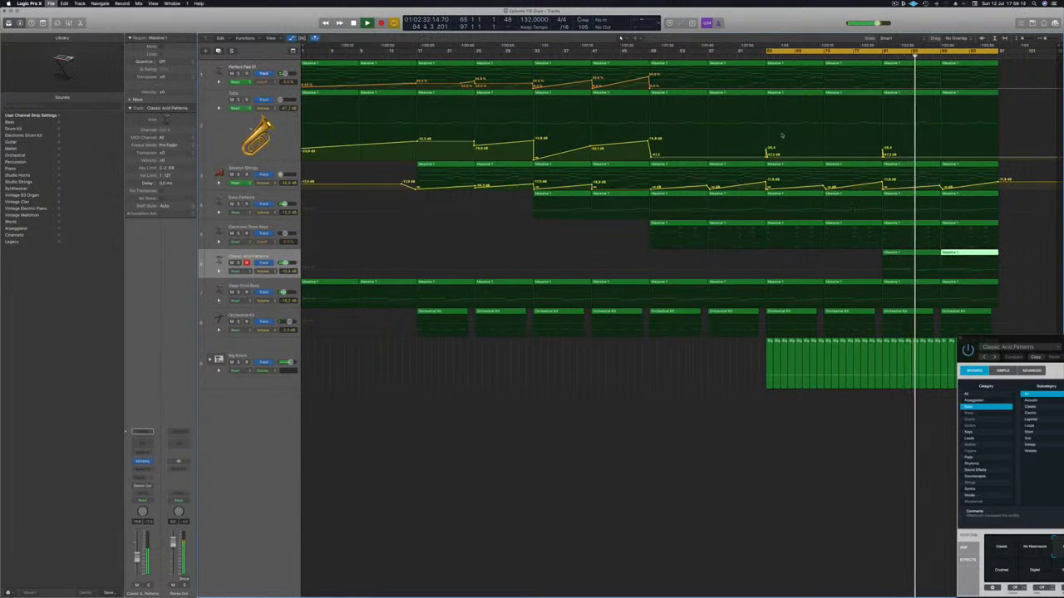
Bring the Classic Acid Patterns instrument window fully into view, close it and reopen Alchemy from the track's channel strip
{"action": "left_click_drag", "start_coordinate": [1016, 341], "coordinate": [664, 203]}
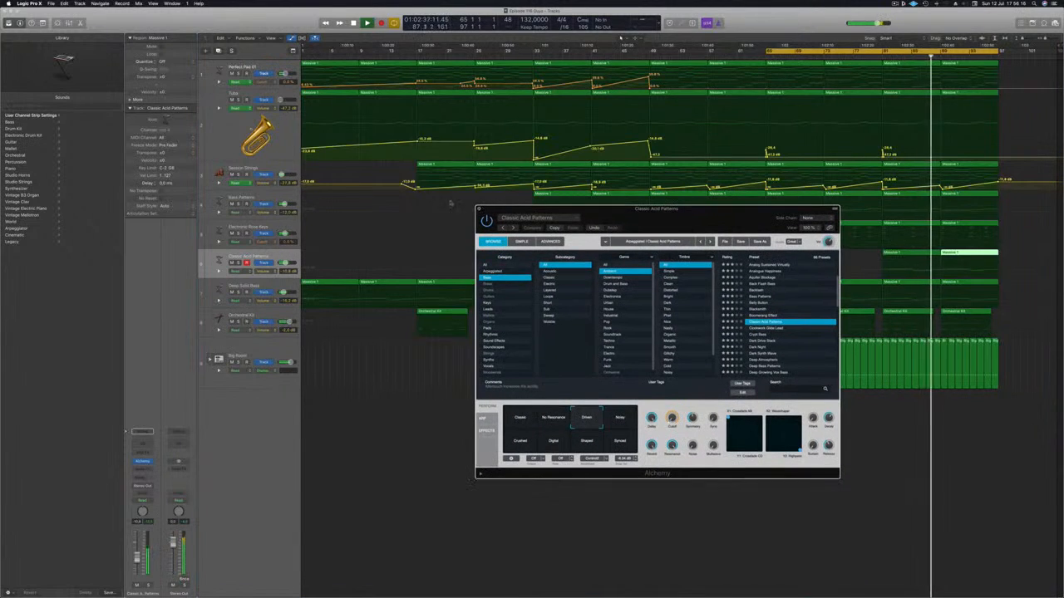
{"action": "left_click", "coordinate": [479, 208]}
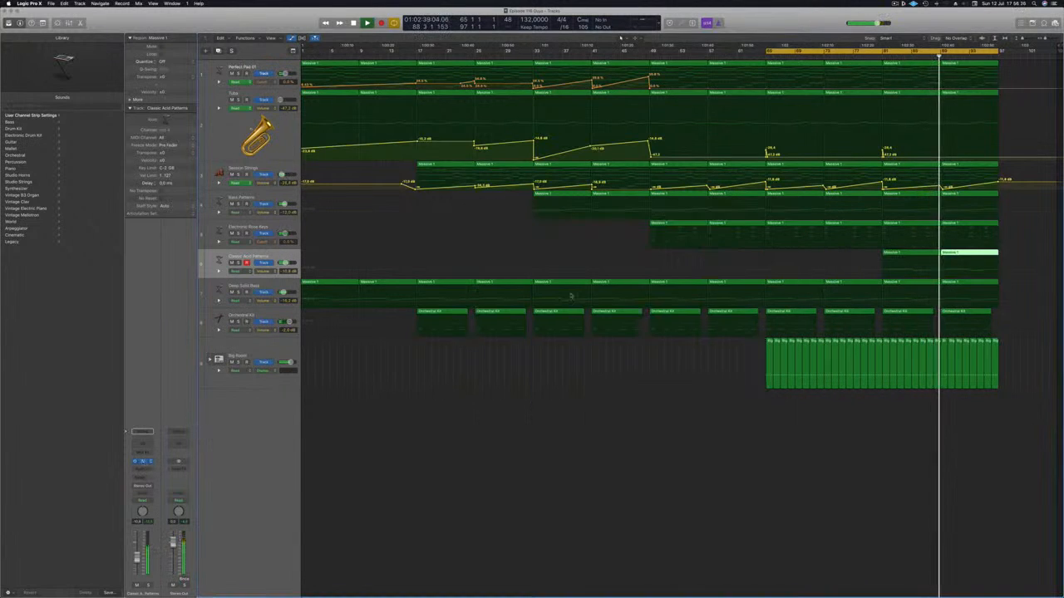
{"action": "left_click", "coordinate": [142, 461]}
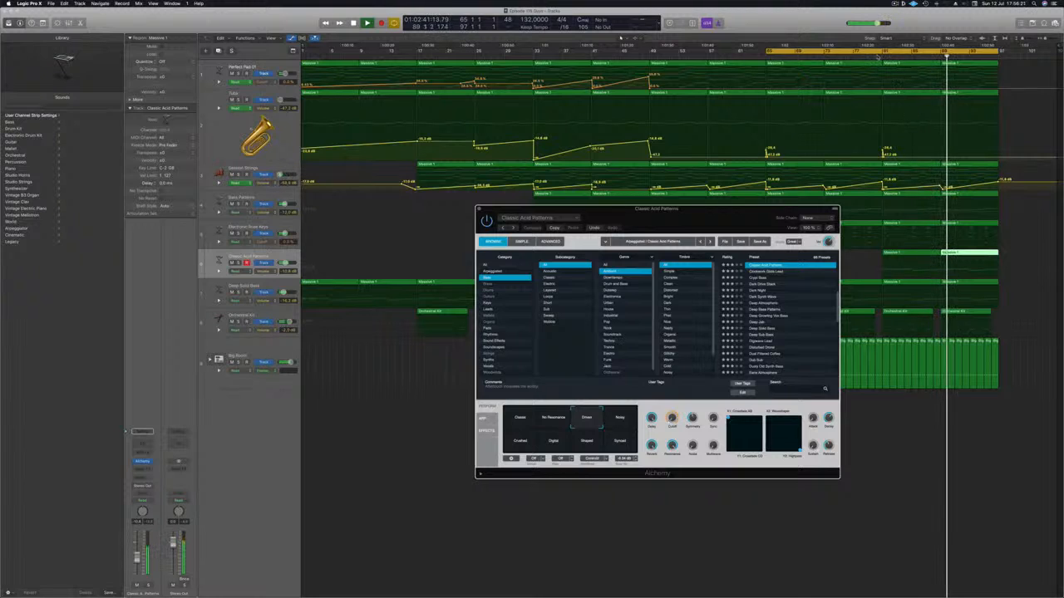
Audition the Noisy, Synced, Shaped, Digital, Crushed and Classic snapshots of the Classic Acid Patterns preset in Alchemy
{"action": "left_click", "coordinate": [618, 412]}
{"action": "left_click", "coordinate": [615, 440]}
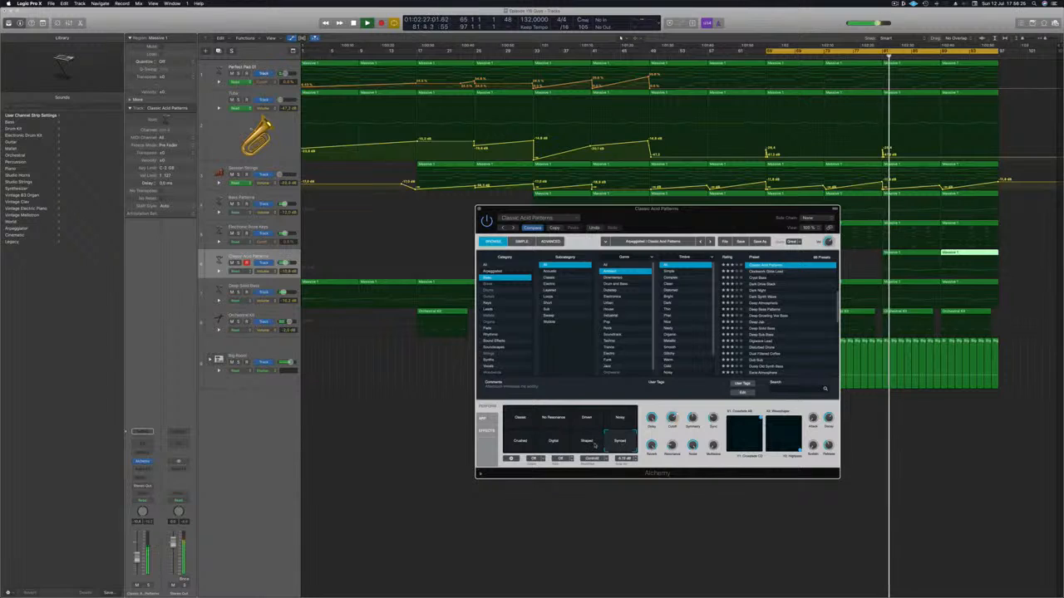
{"action": "left_click", "coordinate": [582, 444]}
{"action": "left_click", "coordinate": [548, 445]}
{"action": "left_click", "coordinate": [522, 444]}
{"action": "left_click", "coordinate": [519, 418]}
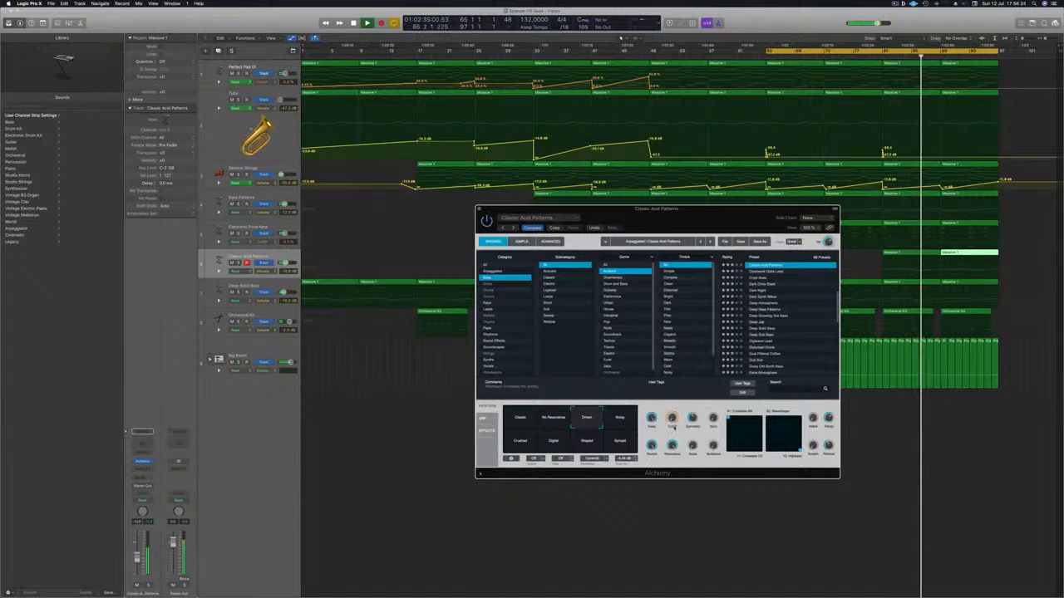
Write Cutoff automation on the Classic Acid Patterns track in Touch mode, starting at 0 % at bar 81, and ramp it up to bar 97
{"action": "left_click", "coordinate": [874, 57]}
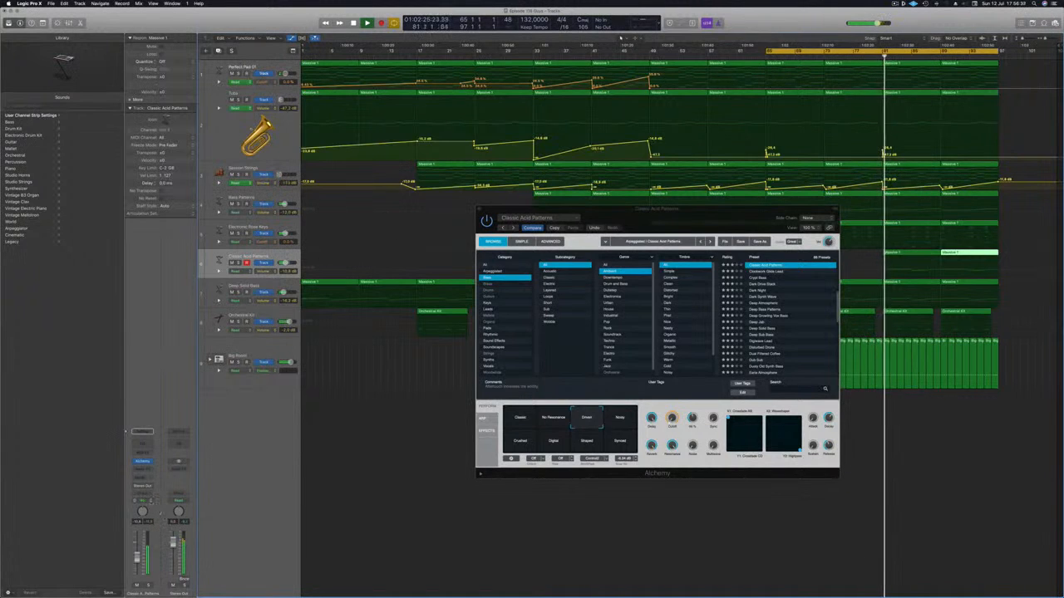
{"action": "left_click", "coordinate": [140, 508]}
{"action": "left_click_drag", "start_coordinate": [672, 419], "coordinate": [672, 417]}
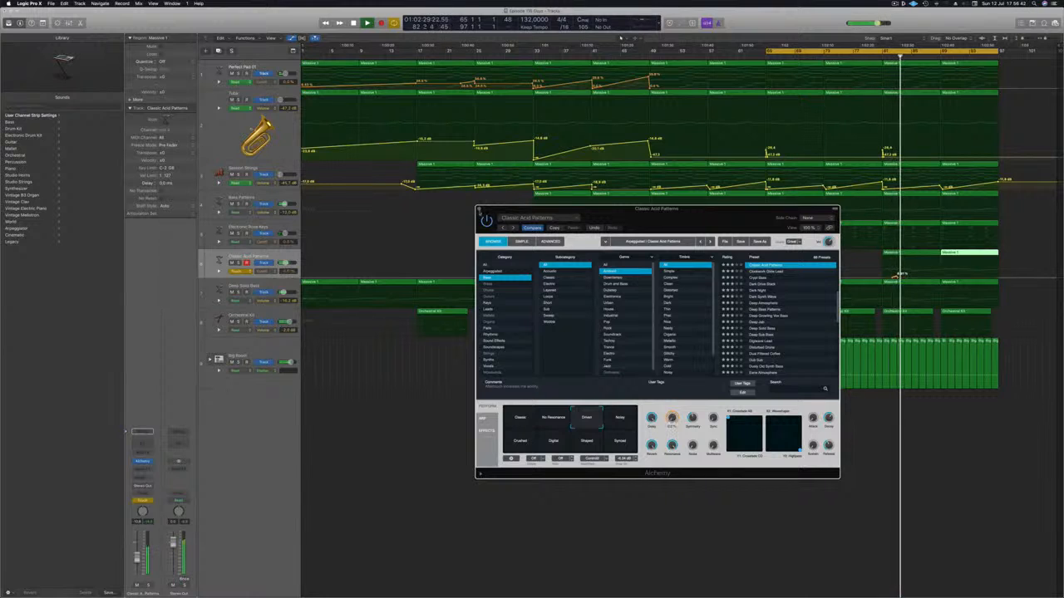
{"action": "left_click", "coordinate": [479, 210]}
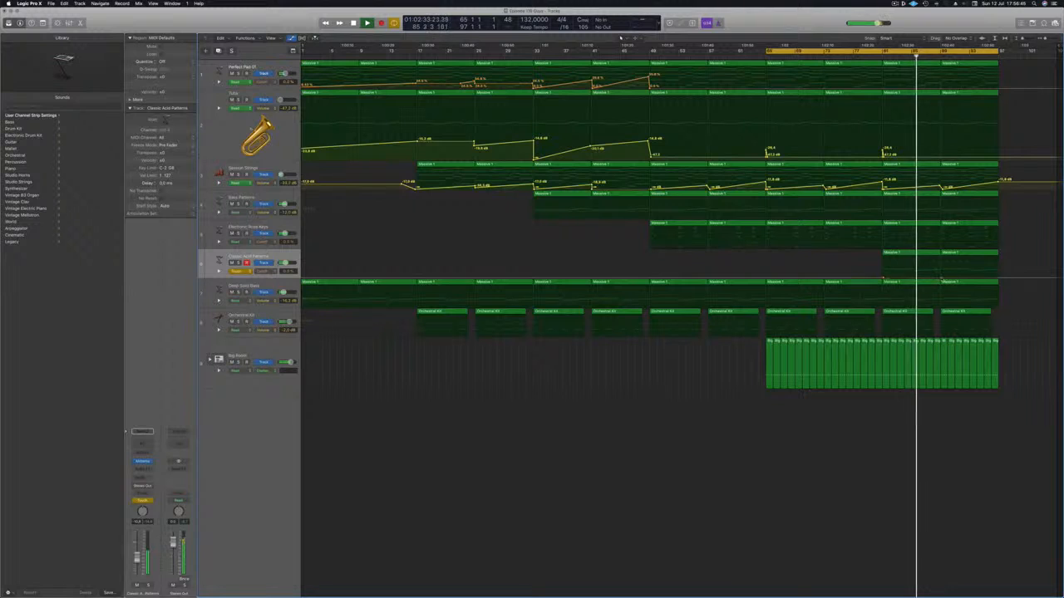
{"action": "left_click_drag", "start_coordinate": [942, 278], "coordinate": [1002, 270]}
{"action": "left_click", "coordinate": [998, 276]}
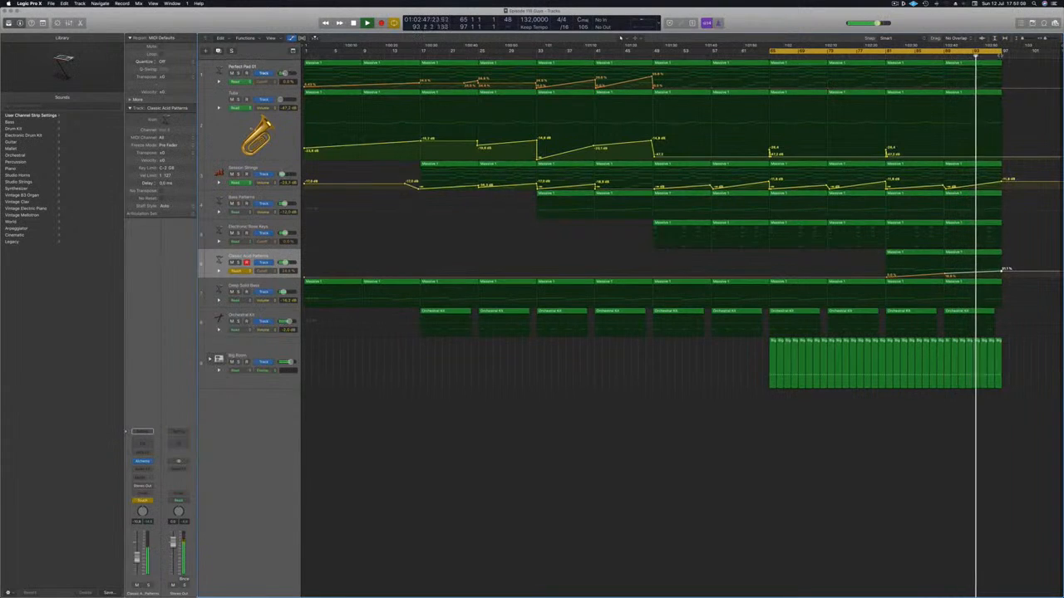
Extend the cycle range to span bars 1 to 101 and play the song from the beginning
{"action": "left_click_drag", "start_coordinate": [1002, 52], "coordinate": [1034, 51]}
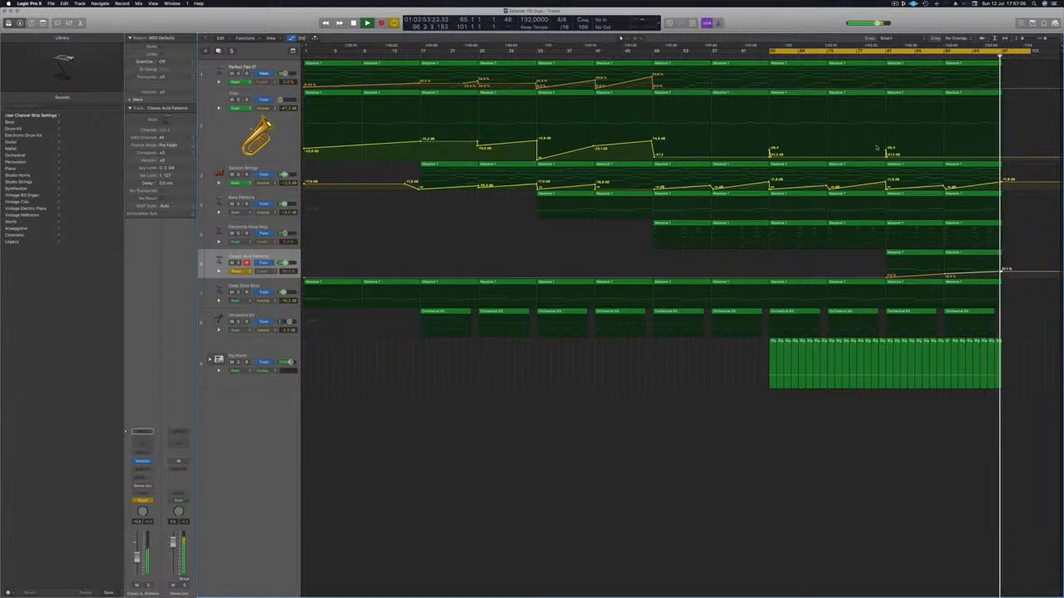
{"action": "left_click", "coordinate": [893, 5]}
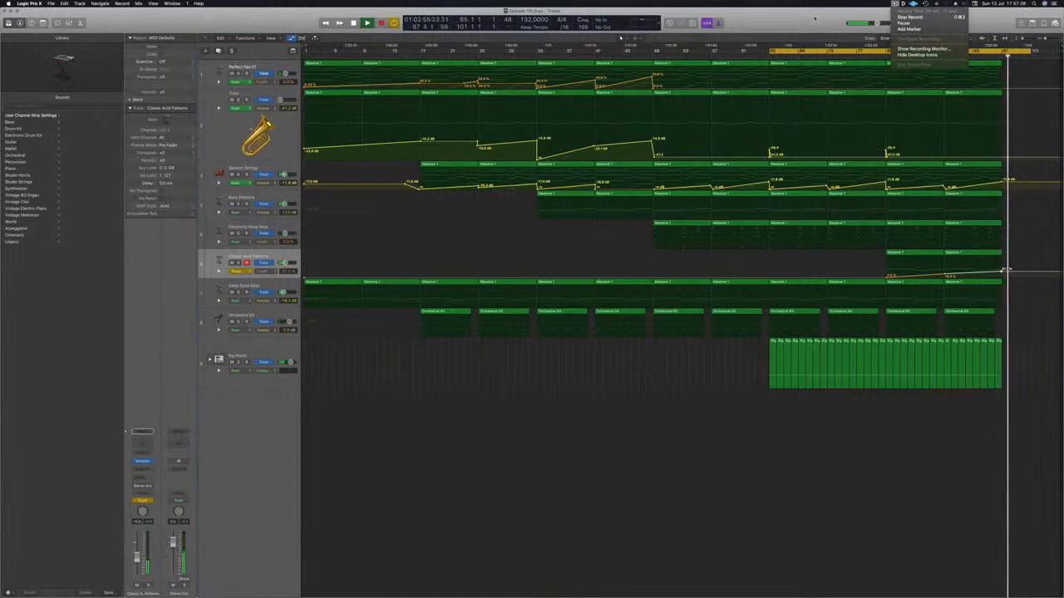
{"action": "left_click", "coordinate": [893, 7]}
{"action": "key", "text": "space"}
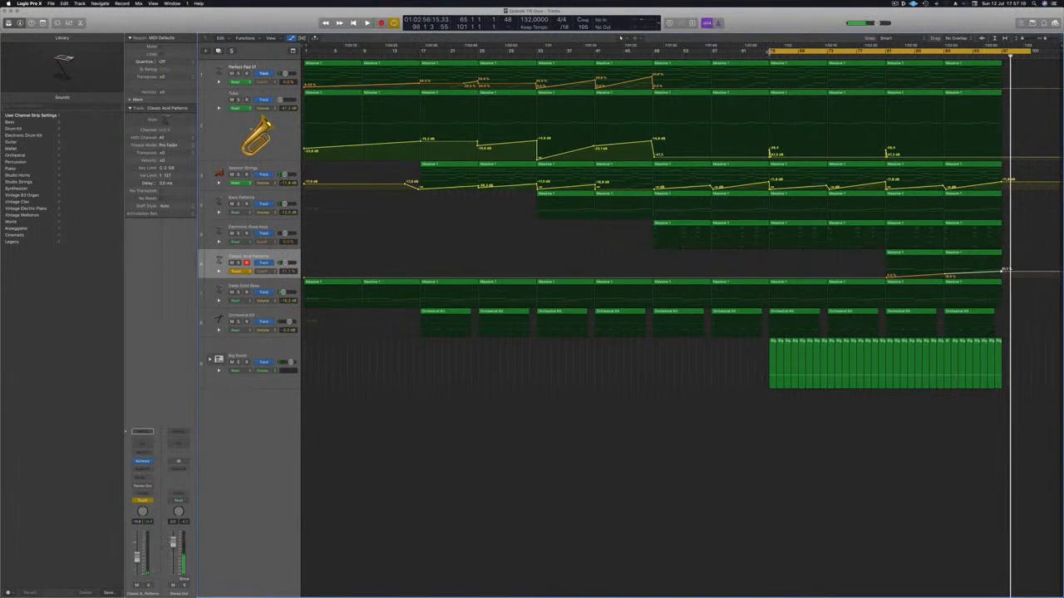
{"action": "key", "text": "Return"}
{"action": "key", "text": "space"}
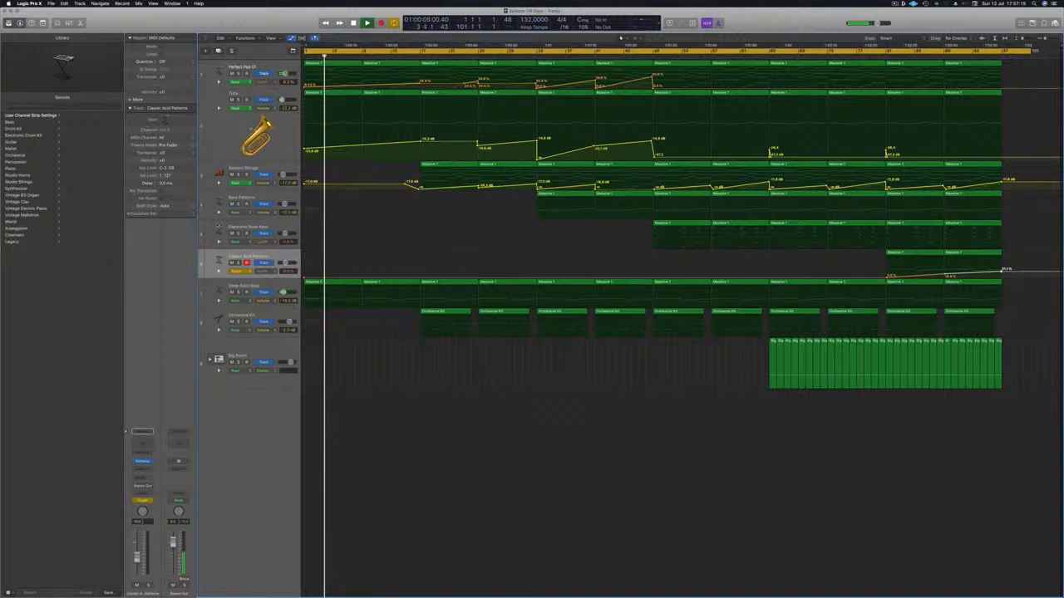
Expand the Big Room track stack to show its individual drum kit subtracks
{"action": "scroll", "coordinate": [409, 445], "scroll_direction": "up", "scroll_amount": 5}
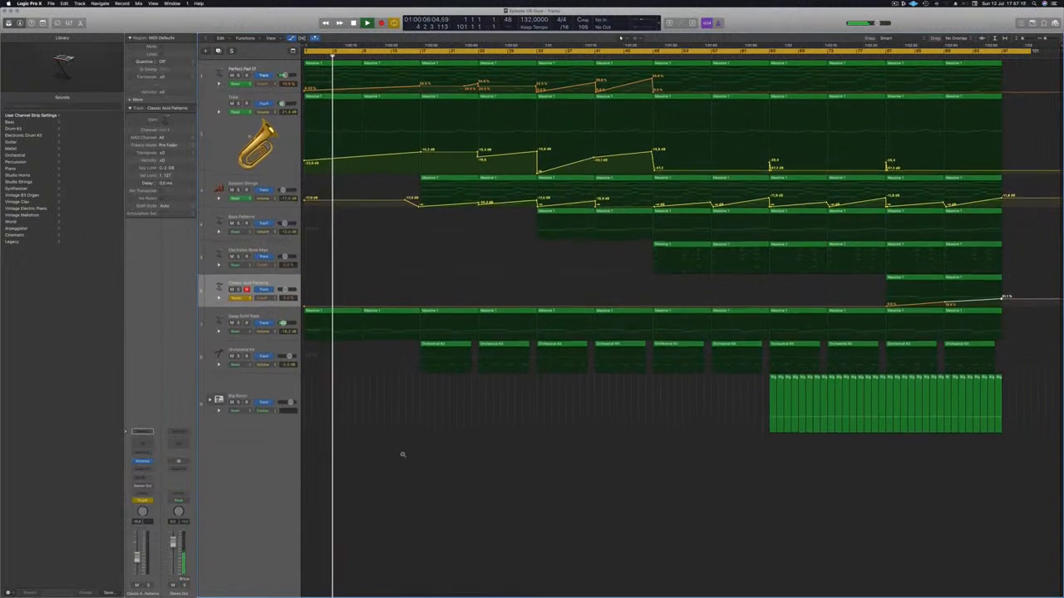
{"action": "scroll", "coordinate": [402, 456], "scroll_direction": "up", "scroll_amount": 2}
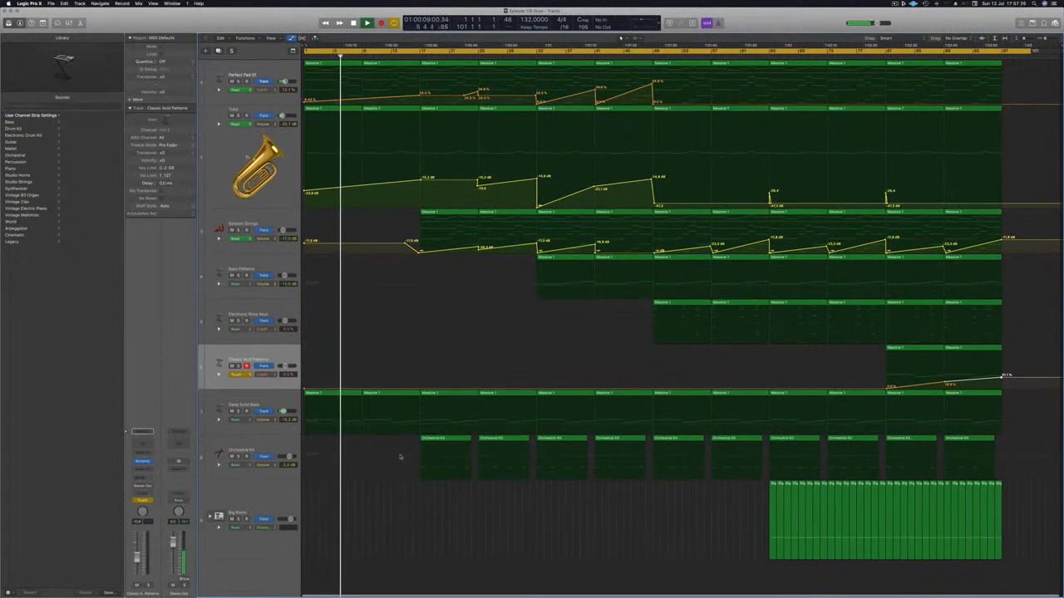
{"action": "scroll", "coordinate": [387, 460], "scroll_direction": "up", "scroll_amount": 2}
{"action": "scroll", "coordinate": [385, 460], "scroll_direction": "down", "scroll_amount": 4}
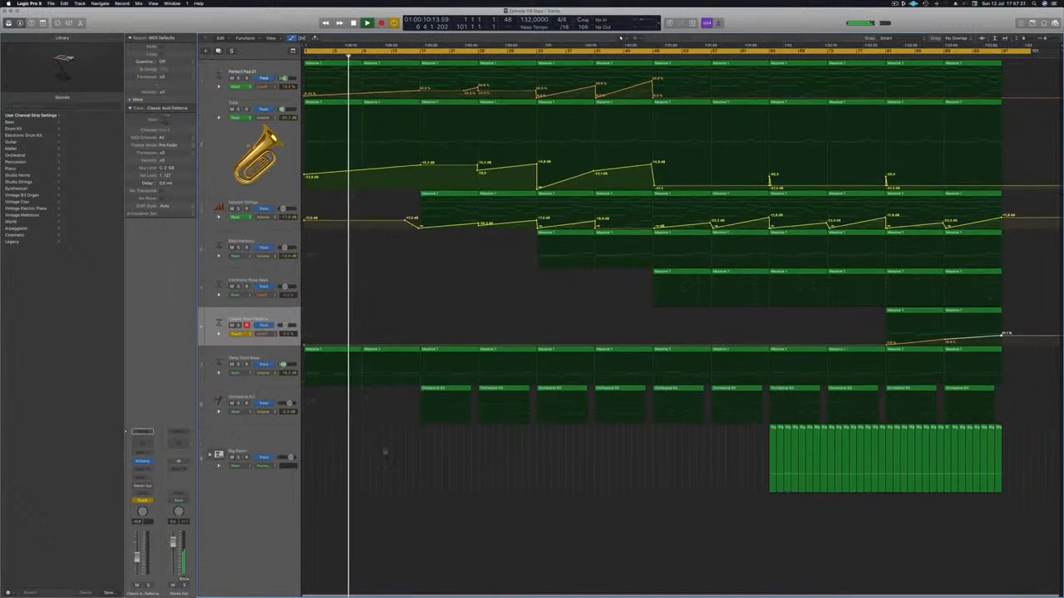
{"action": "left_click", "coordinate": [261, 300]}
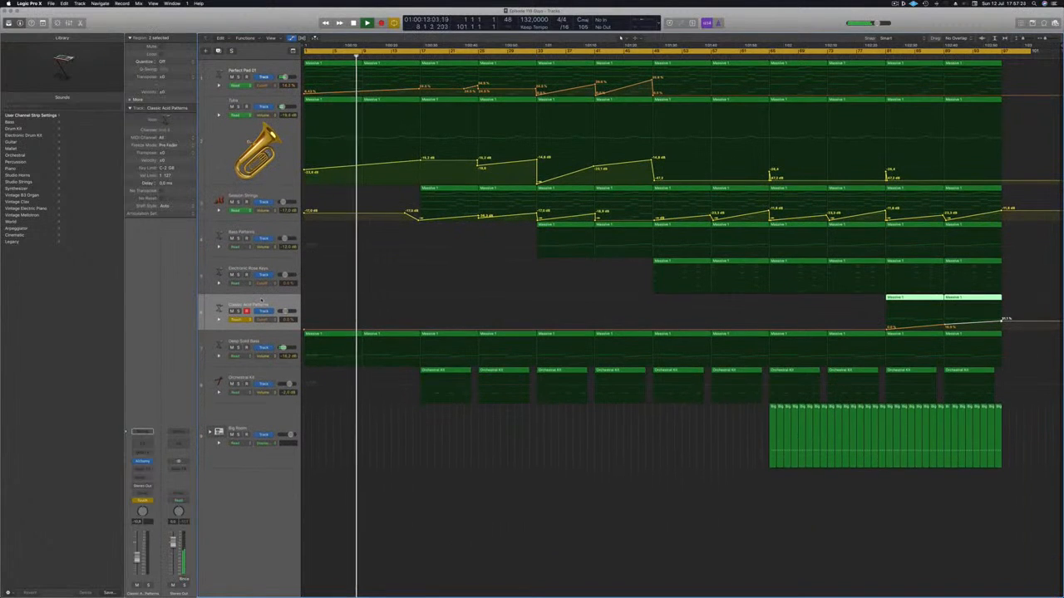
{"action": "left_click", "coordinate": [211, 434]}
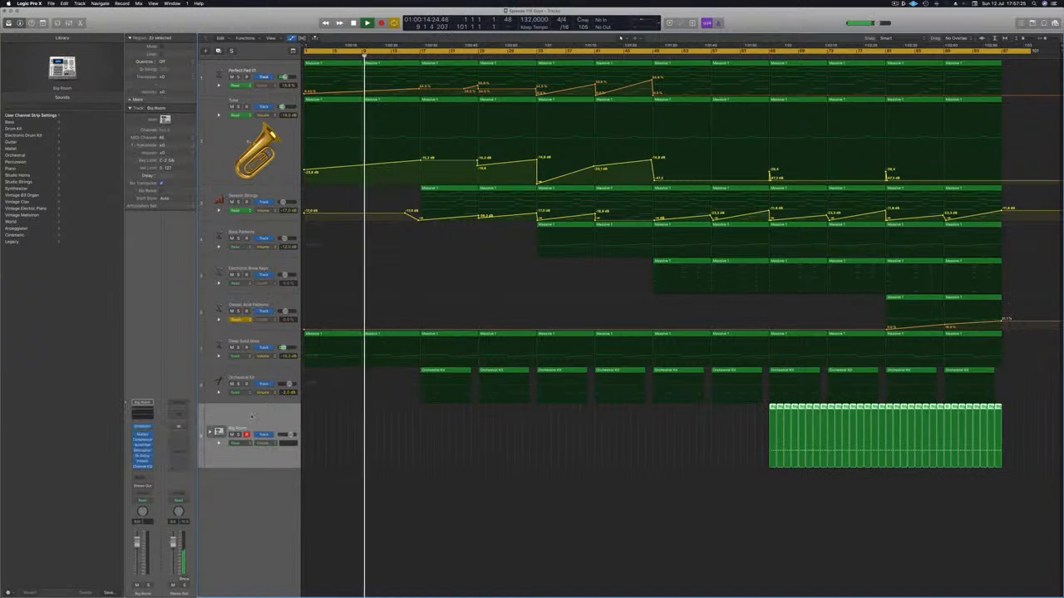
{"action": "left_click", "coordinate": [210, 433]}
Copy a Big Room region to the FX Reverse subtrack at bar 17 and delete all but one of its notes in the Piano Roll
{"action": "scroll", "coordinate": [698, 448], "scroll_direction": "down", "scroll_amount": 2}
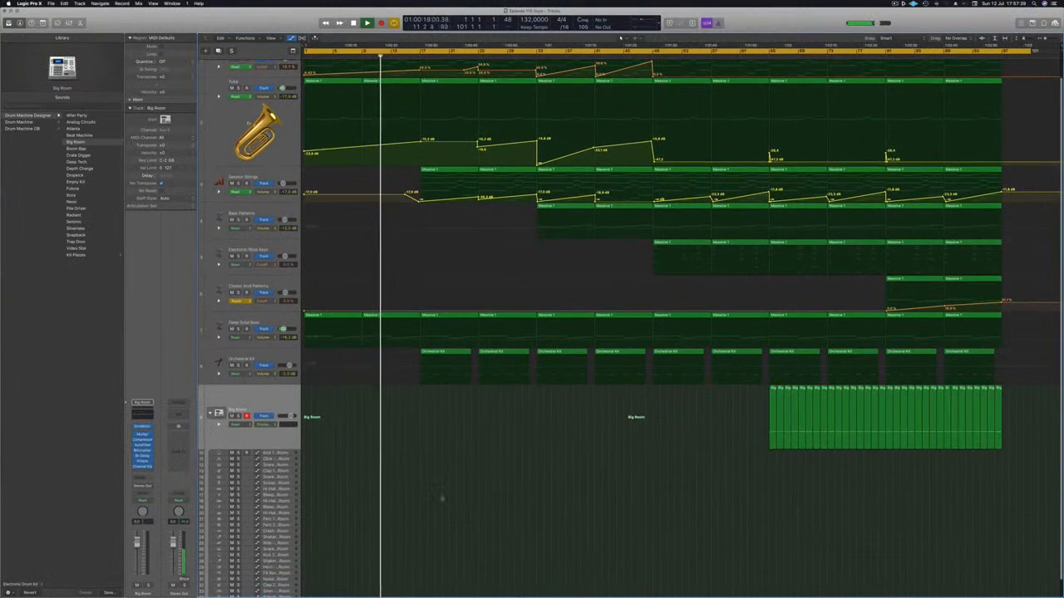
{"action": "scroll", "coordinate": [439, 493], "scroll_direction": "down", "scroll_amount": 2}
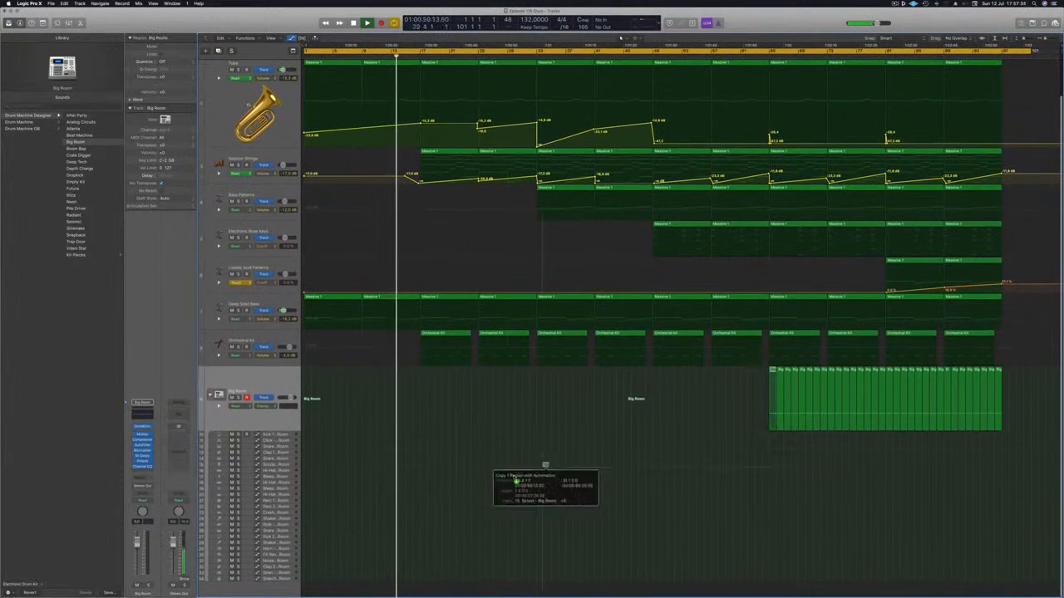
{"action": "left_click_drag", "start_coordinate": [314, 530], "coordinate": [318, 502]}
{"action": "double_click", "coordinate": [423, 554]}
{"action": "key", "text": "Delete"}
Transpose the single note of the bar 17 region upward step by step to trigger a different Big Room kit sound
{"action": "key", "text": "alt+Up"}
{"action": "key", "text": "alt+Up"}
{"action": "key", "text": "alt+Up"}
{"action": "key", "text": "alt+Up"}
{"action": "key", "text": "alt+Up"}
{"action": "key", "text": "alt+Up"}
{"action": "key", "text": "alt+Up"}
{"action": "key", "text": "alt+Up"}
{"action": "key", "text": "alt+Up"}
{"action": "key", "text": "alt+Up"}
{"action": "key", "text": "alt+Up"}
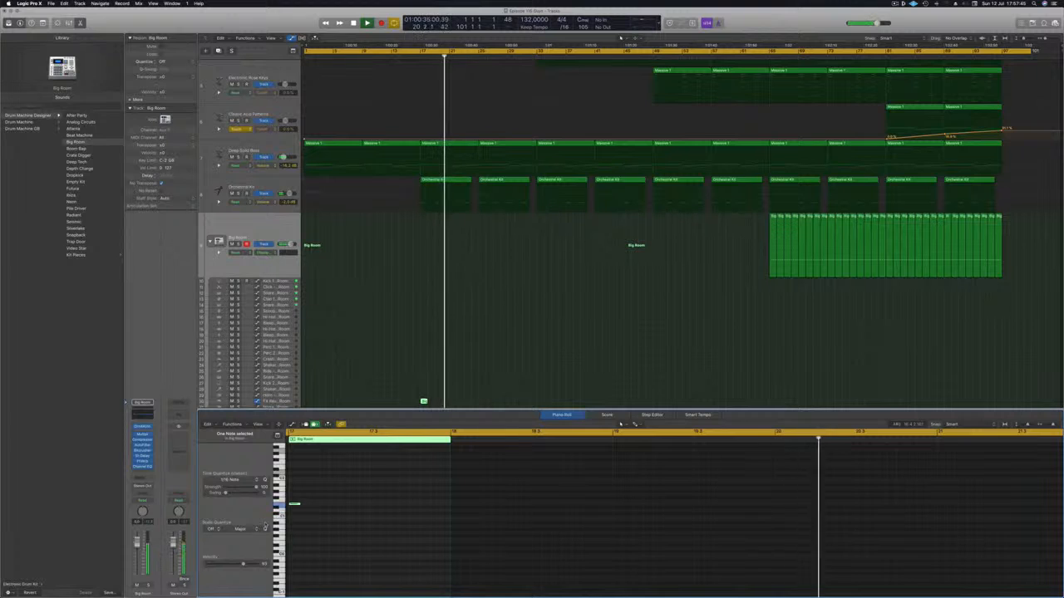
{"action": "key", "text": "alt+Up"}
{"action": "key", "text": "alt+Up"}
{"action": "key", "text": "alt+Up"}
{"action": "key", "text": "alt+Up"}
{"action": "key", "text": "alt+Up"}
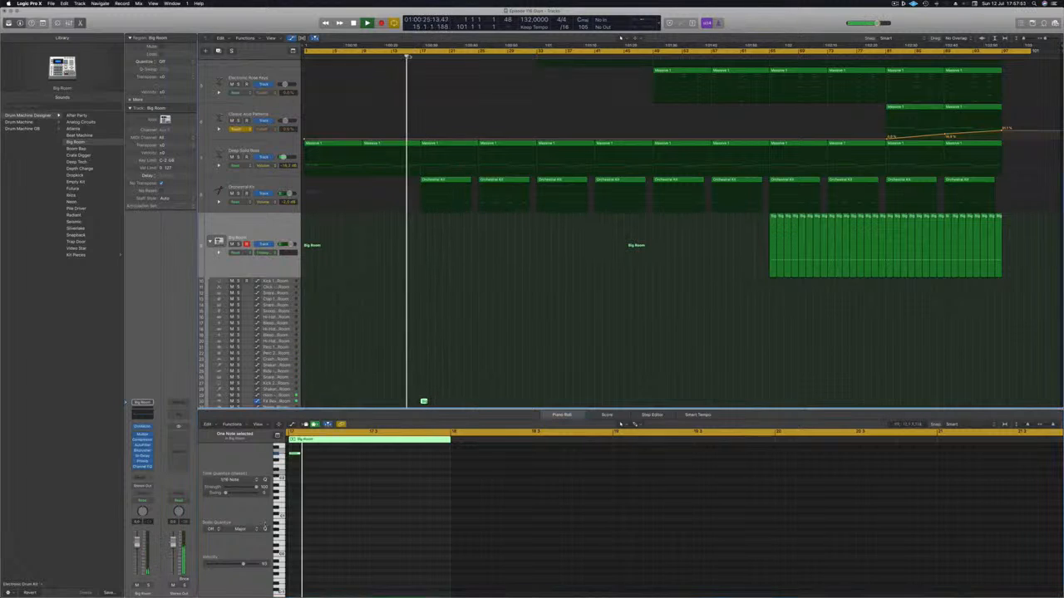
Add a Bus 4 send to the FX Reverse - Big Room subtrack
{"action": "left_click", "coordinate": [280, 402]}
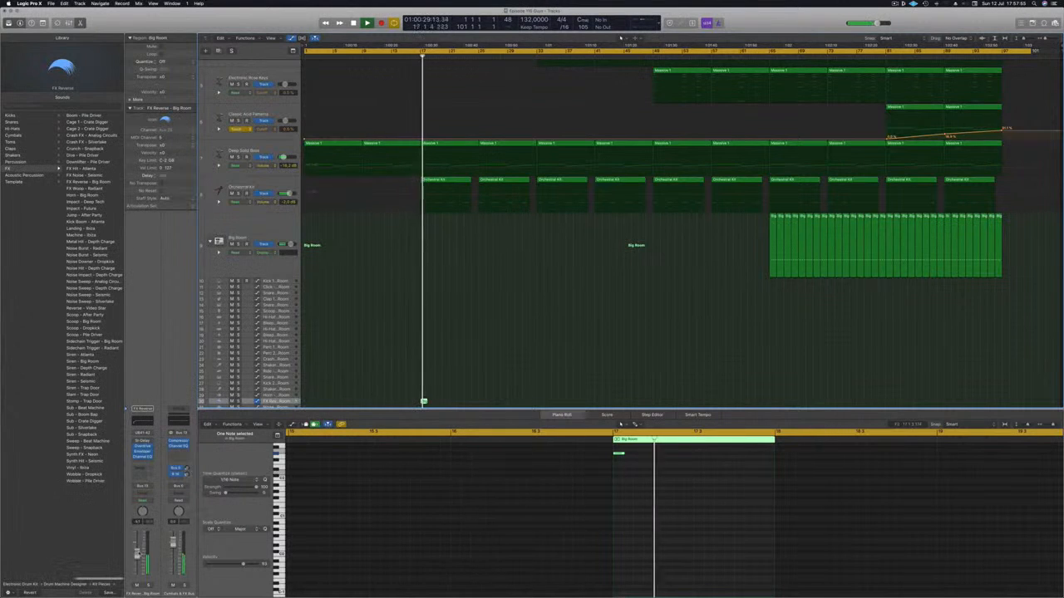
{"action": "left_click", "coordinate": [143, 471]}
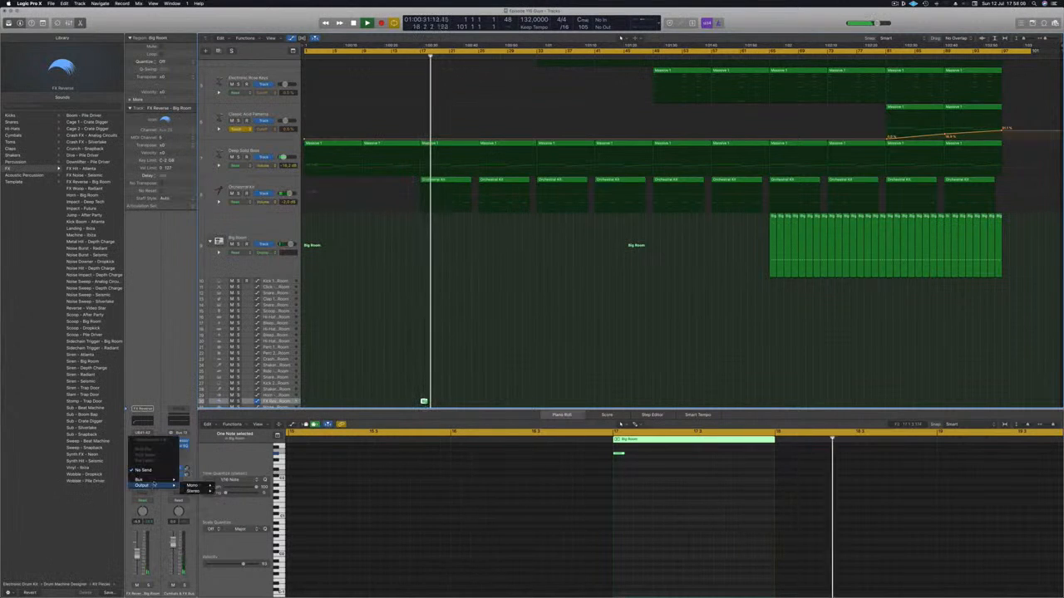
{"action": "mouse_move", "coordinate": [149, 481]}
{"action": "left_click", "coordinate": [209, 442]}
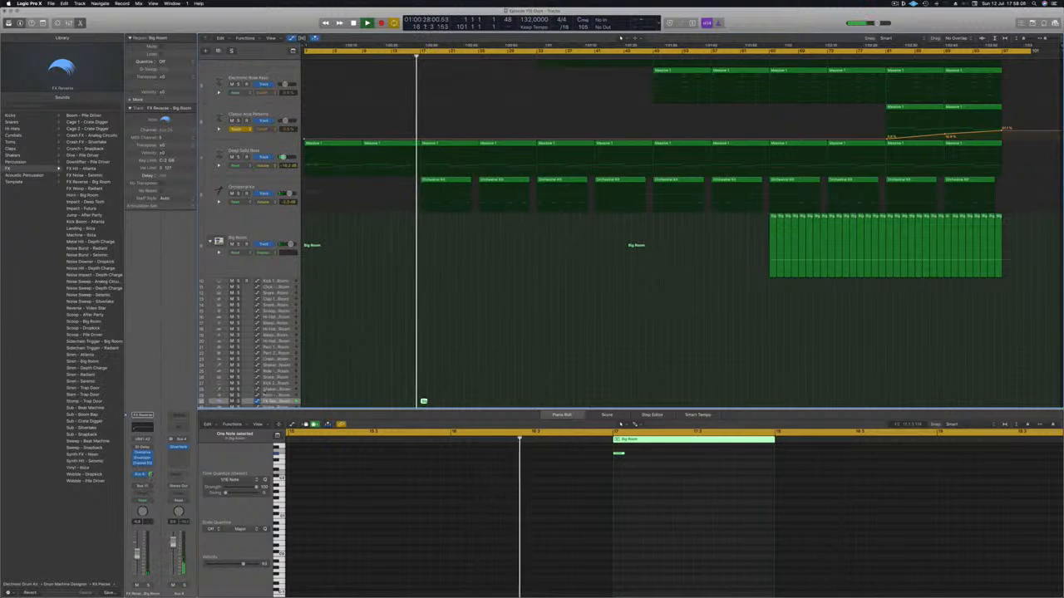
Try the Noise Sweep - Seismic sound on the reverse FX subtrack and audition it from just before bar 17
{"action": "left_click", "coordinate": [82, 296]}
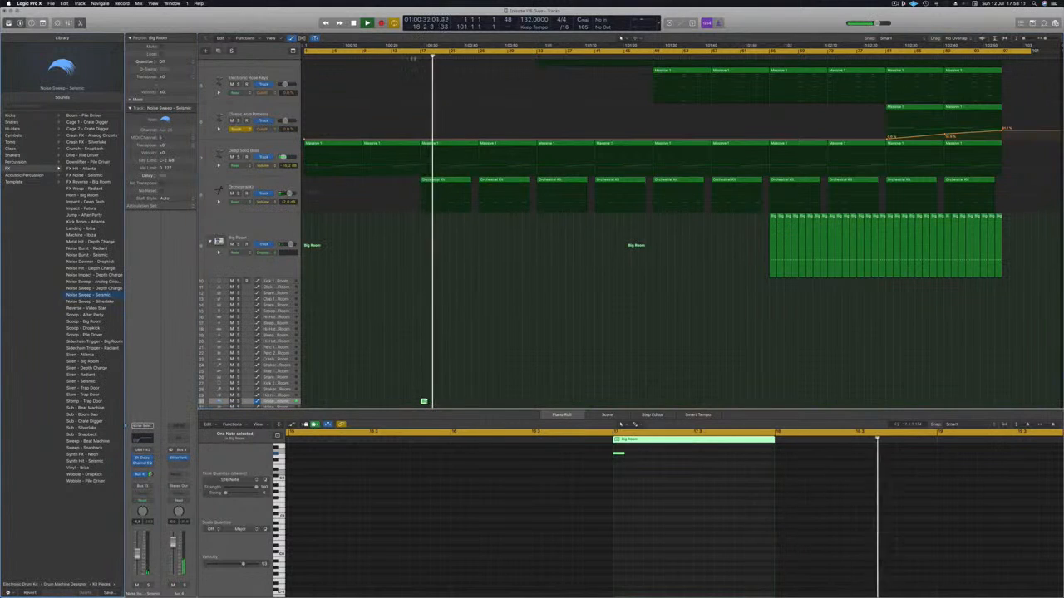
{"action": "left_click", "coordinate": [410, 57]}
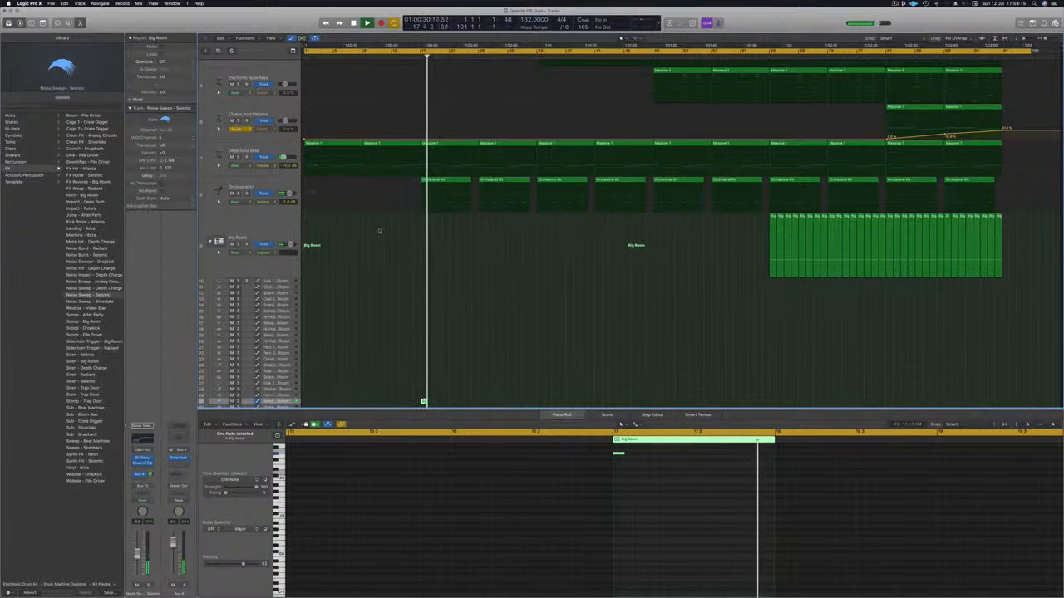
{"action": "key", "text": "Return"}
{"action": "scroll", "coordinate": [430, 291], "scroll_direction": "down", "scroll_amount": 1}
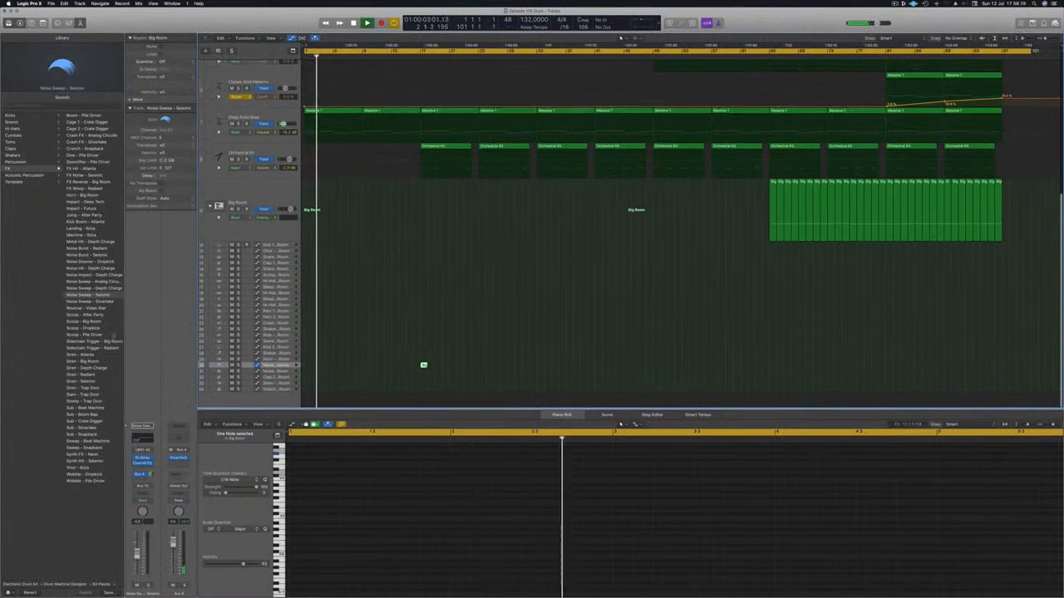
Load the Noise Hit - Depth Charge sound on the FX subtrack and lower its volume while replaying the bar 17 hit
{"action": "left_click", "coordinate": [104, 269]}
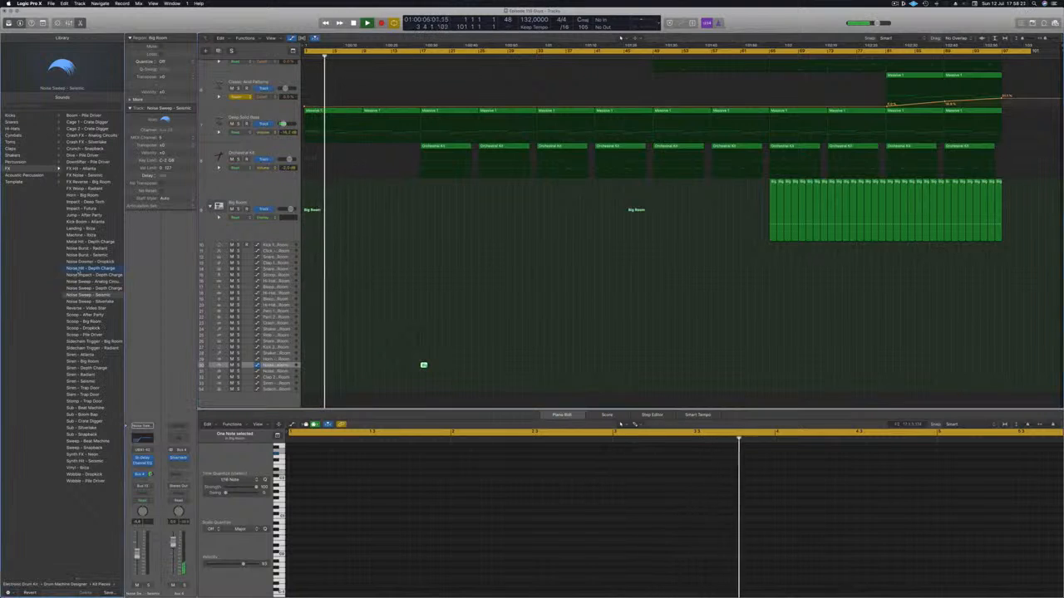
{"action": "left_click", "coordinate": [423, 365]}
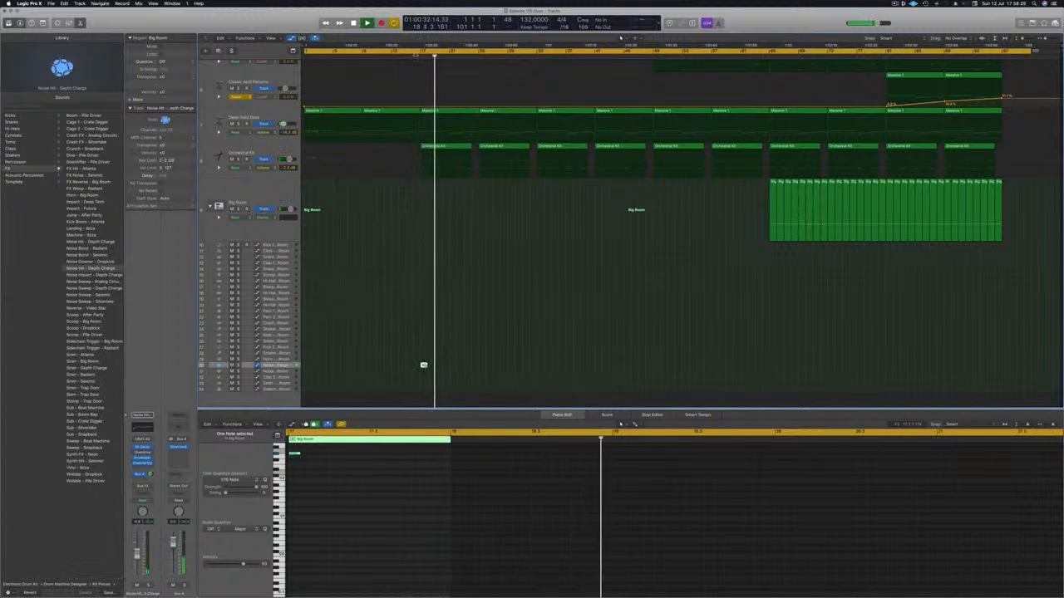
{"action": "key", "text": "comma"}
{"action": "key", "text": "comma"}
{"action": "key", "text": "comma"}
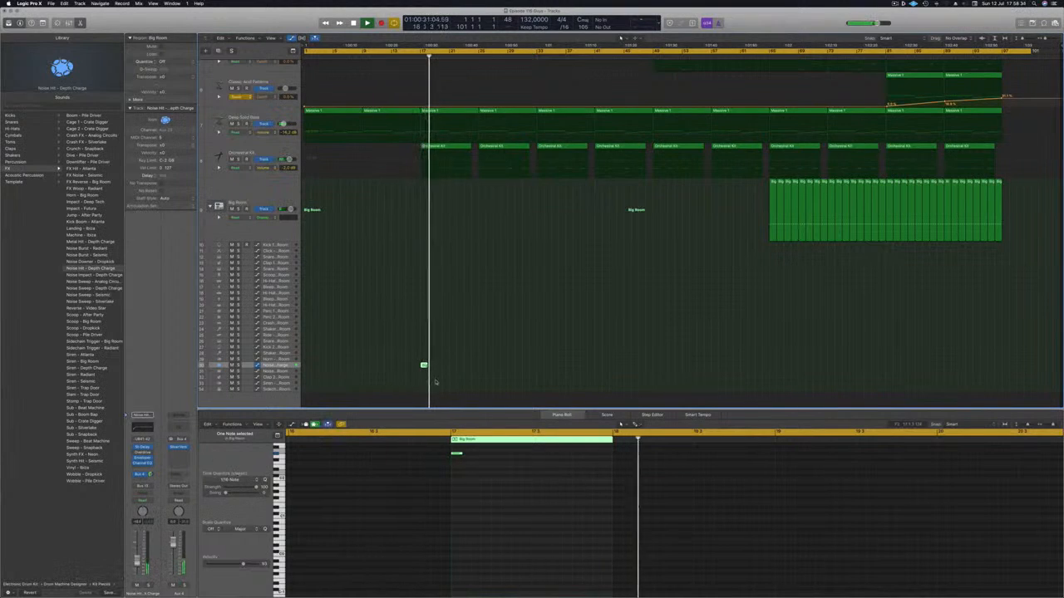
Insert a Channel EQ on the Deep Solid Bass track with a high cut at 94 Hz and a 48 dB/Oct slope
{"action": "key", "text": "Return"}
{"action": "scroll", "coordinate": [434, 292], "scroll_direction": "up", "scroll_amount": 10}
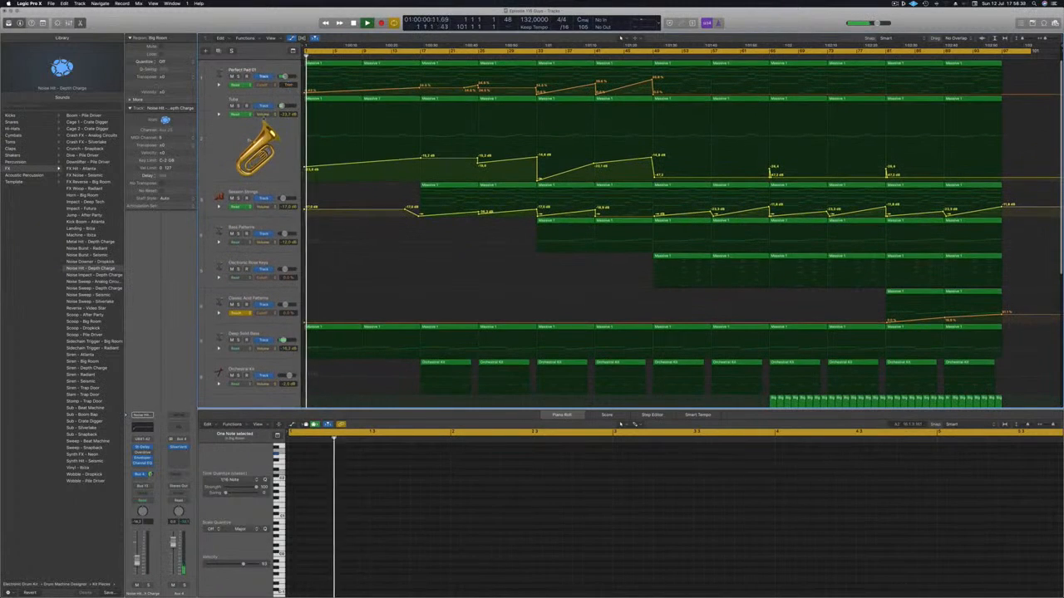
{"action": "left_click", "coordinate": [270, 334]}
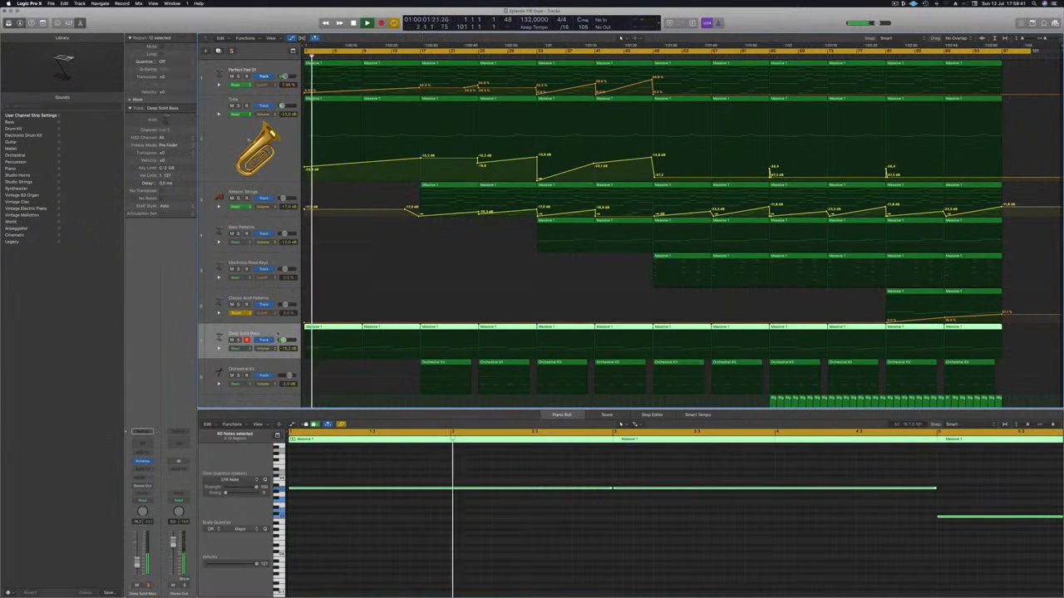
{"action": "left_click", "coordinate": [142, 444]}
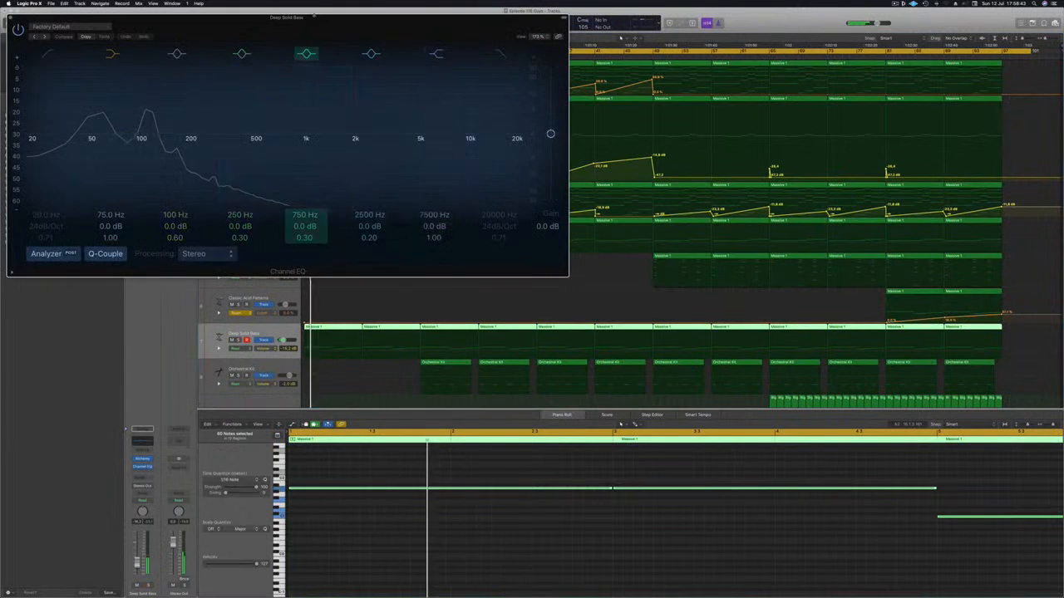
{"action": "left_click_drag", "start_coordinate": [308, 18], "coordinate": [643, 69]}
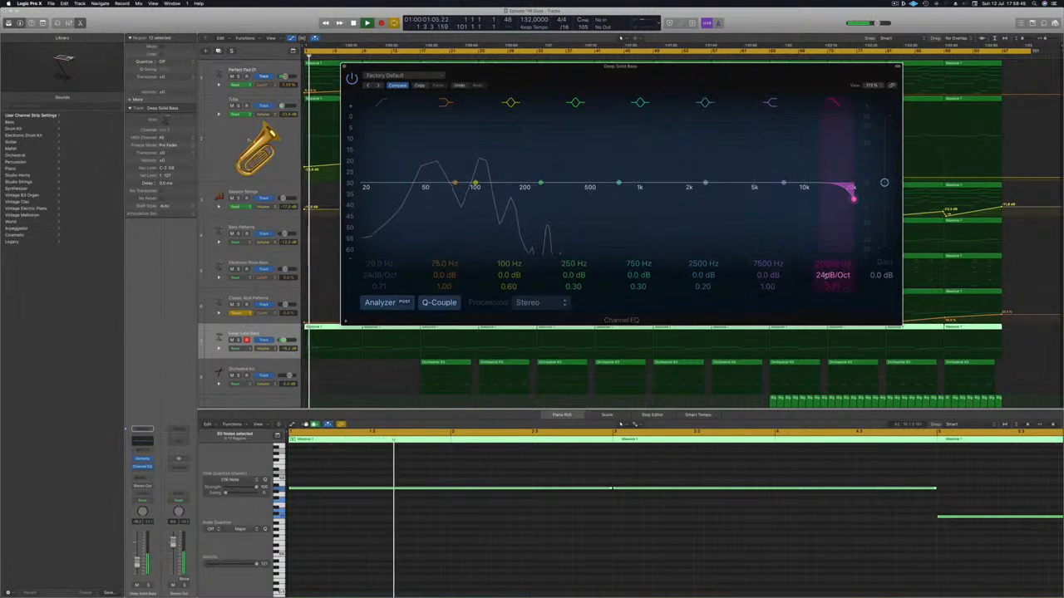
{"action": "left_click_drag", "start_coordinate": [851, 196], "coordinate": [472, 197]}
{"action": "key", "text": "Return"}
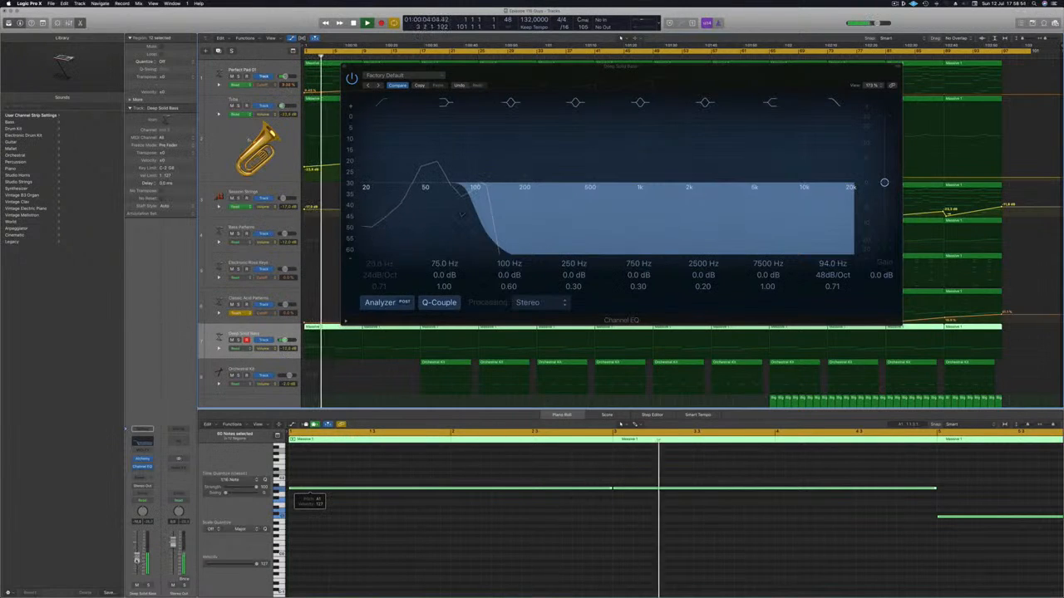
{"action": "key", "text": "super+w"}
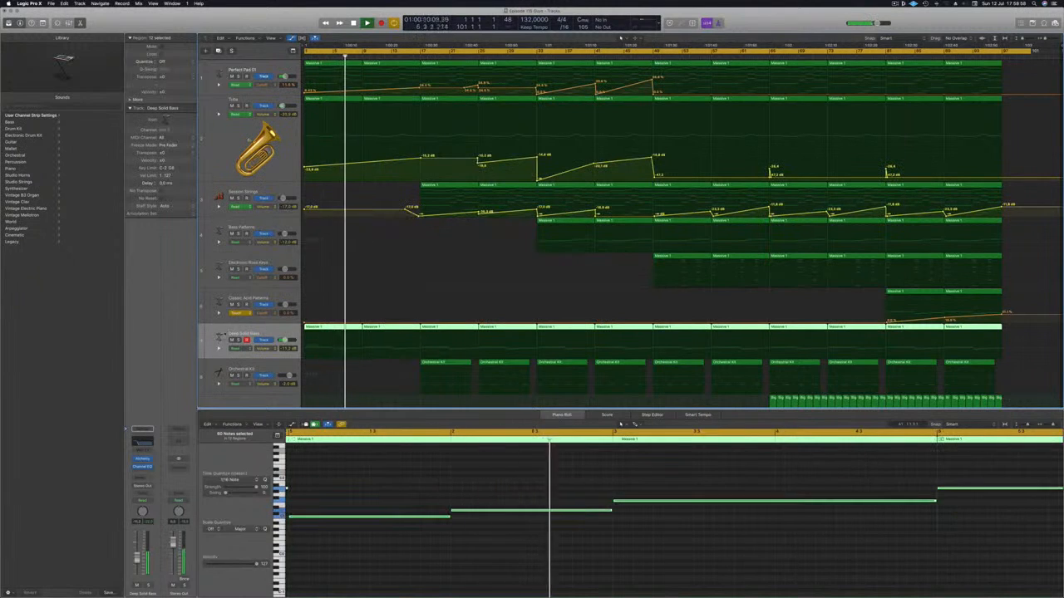
Insert a Compressor on the Deep Solid Bass track using the Vintage Opto circuit and audition it from the song's start
{"action": "key", "text": "Return"}
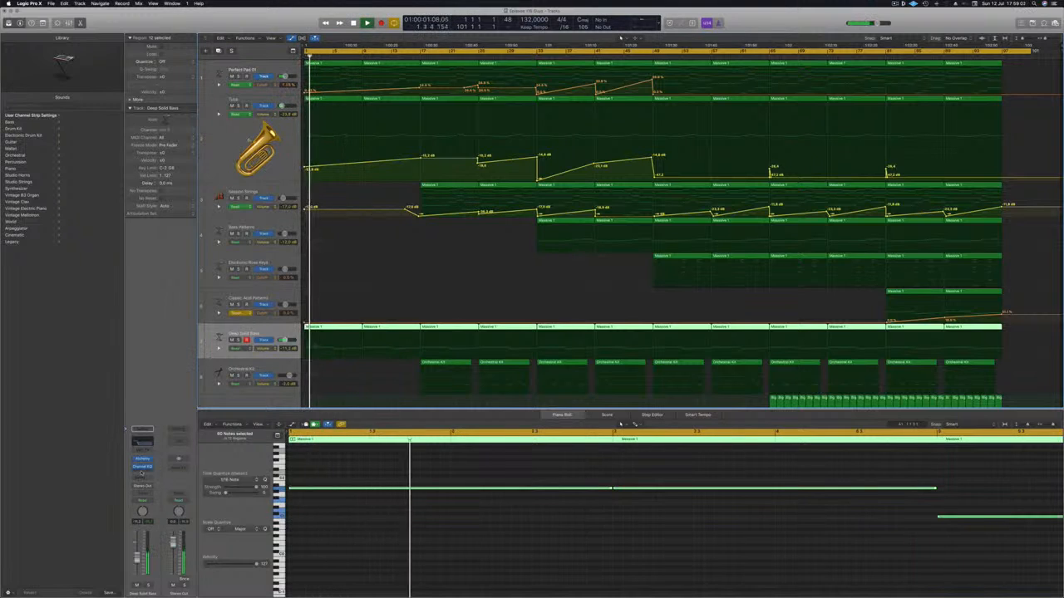
{"action": "left_click", "coordinate": [141, 471]}
{"action": "mouse_move", "coordinate": [166, 509]}
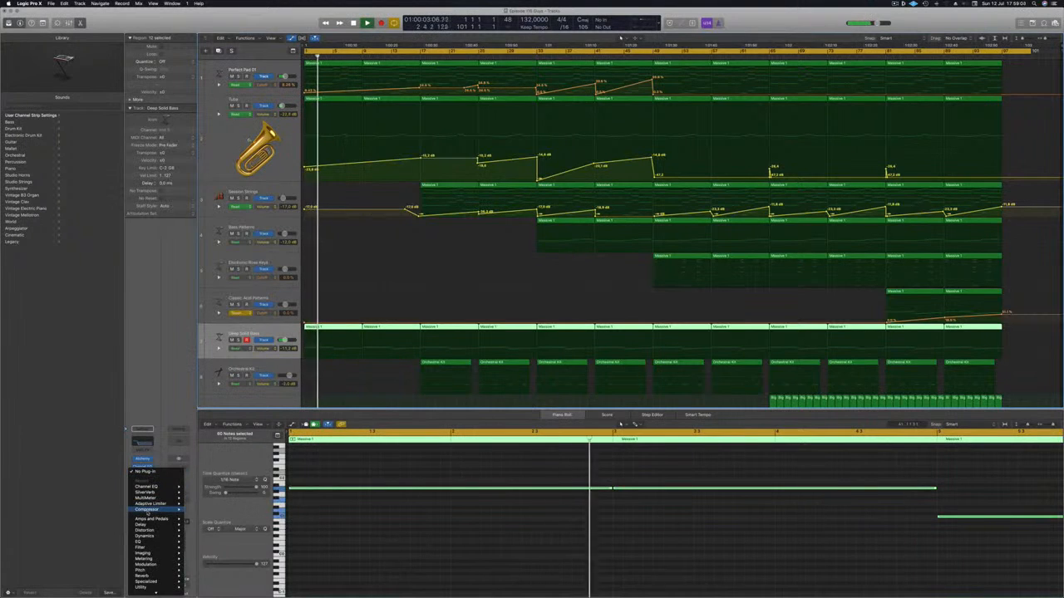
{"action": "left_click", "coordinate": [198, 509]}
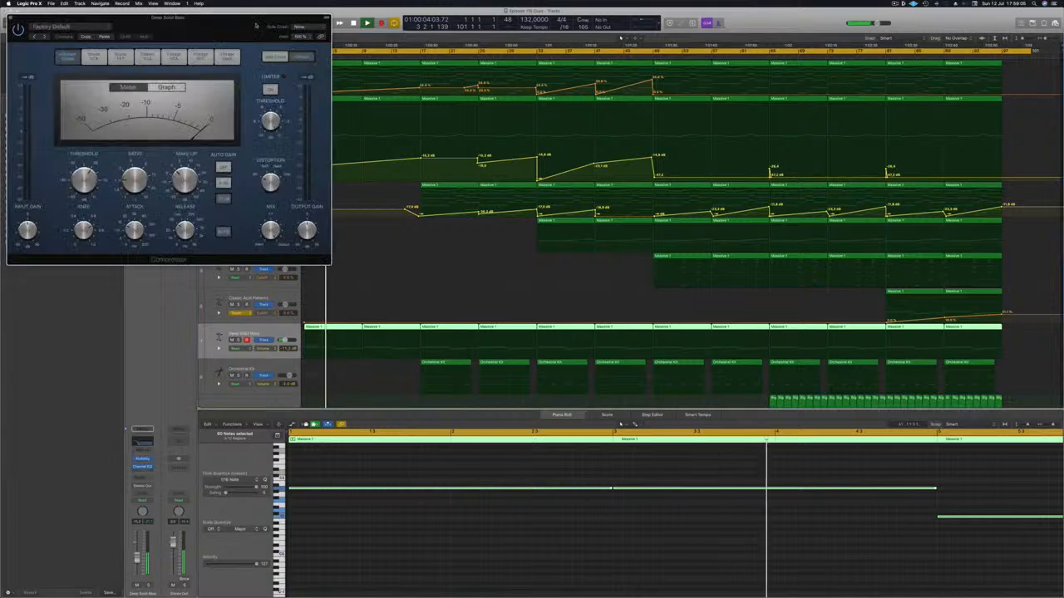
{"action": "left_click_drag", "start_coordinate": [244, 23], "coordinate": [507, 148]}
{"action": "left_click", "coordinate": [483, 180]}
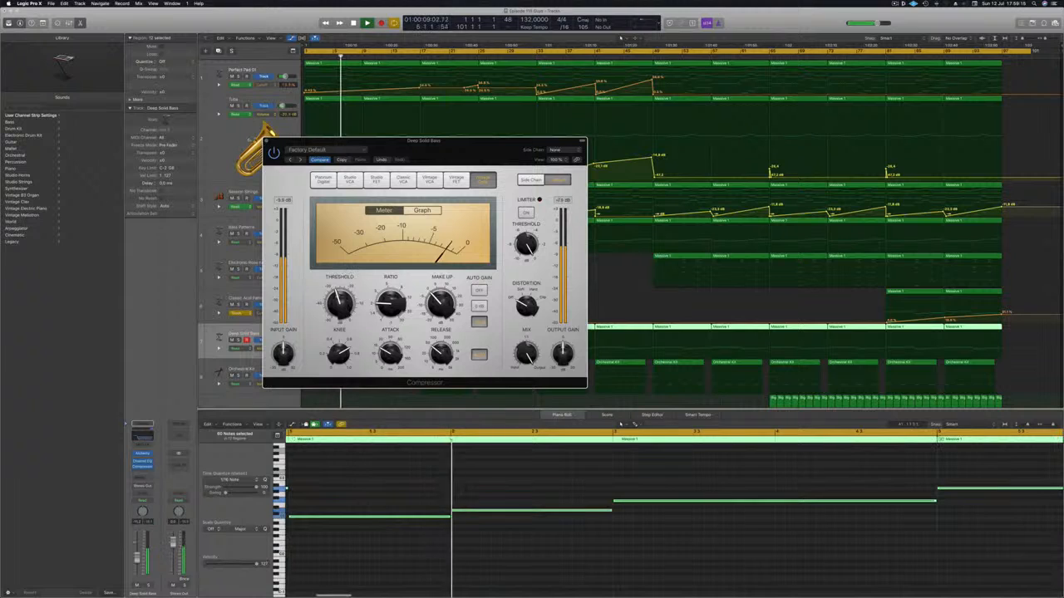
{"action": "left_click", "coordinate": [266, 142]}
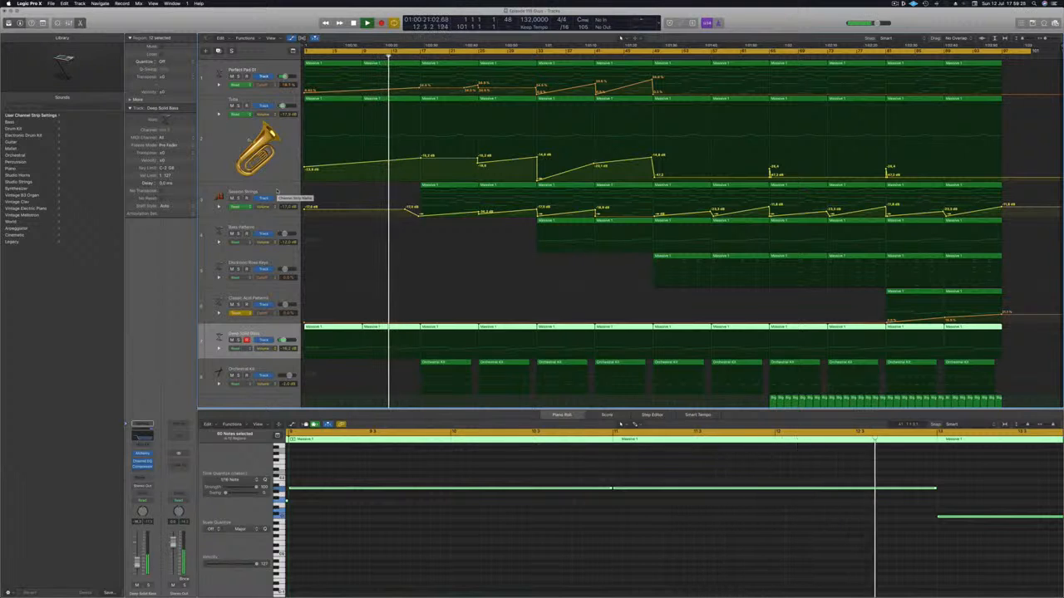
Lower the Perfect Pad 01 Cutoff automation at bar 17 so it dips where the Session Strings enter
{"action": "left_click", "coordinate": [212, 162]}
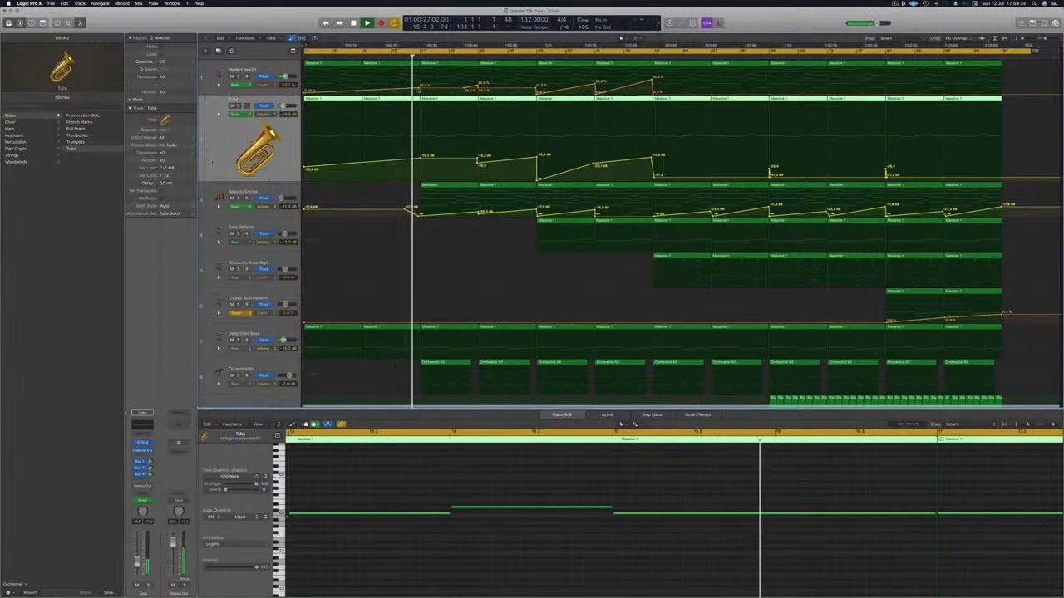
{"action": "left_click_drag", "start_coordinate": [419, 87], "coordinate": [421, 91]}
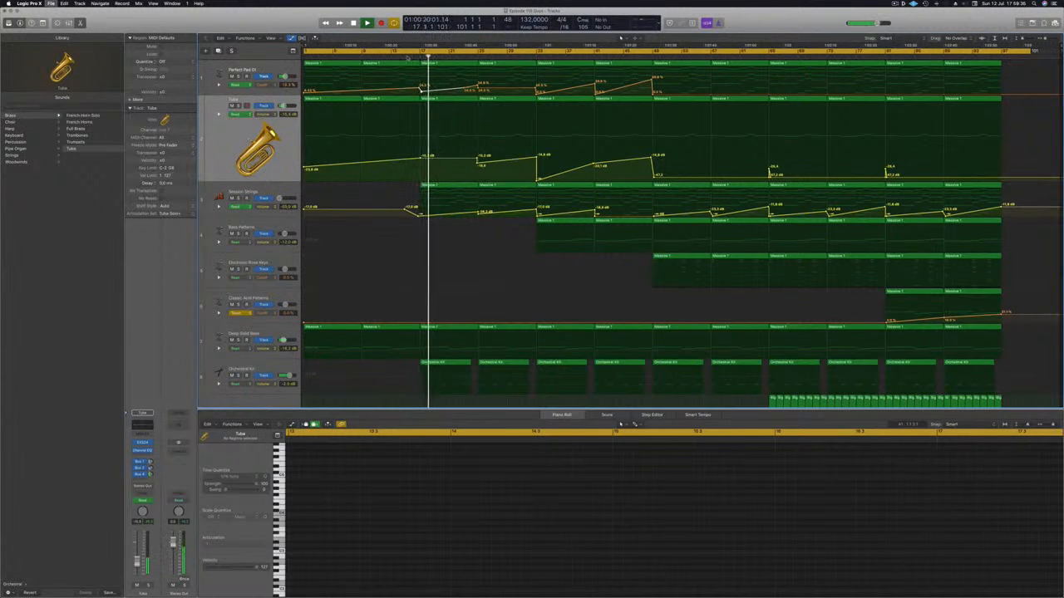
{"action": "key", "text": "super+Right"}
{"action": "key", "text": "super+Right"}
{"action": "key", "text": "super+Right"}
{"action": "key", "text": "super+Right"}
{"action": "key", "text": "super+Right"}
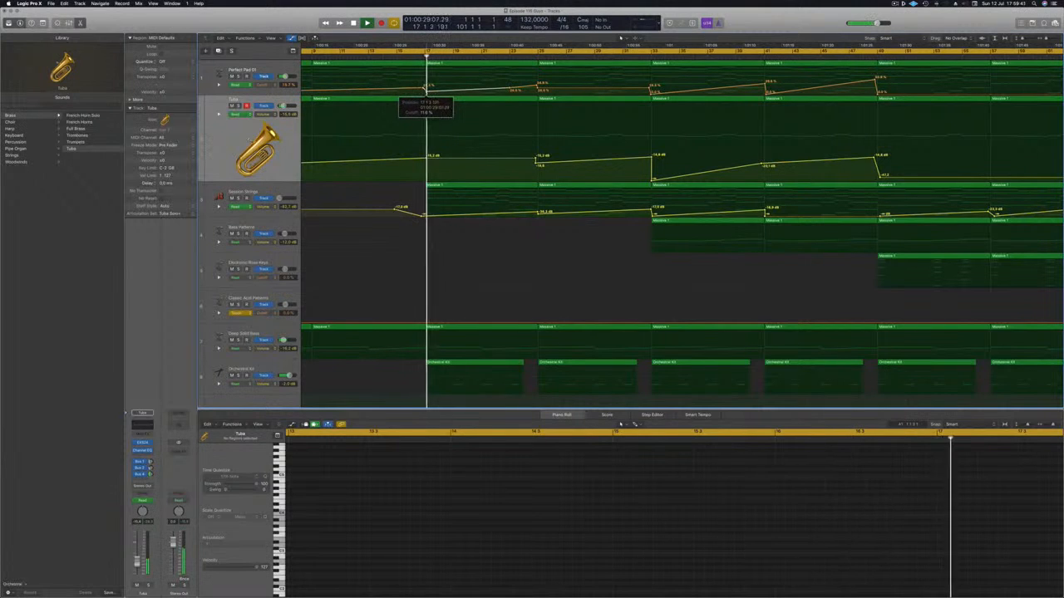
{"action": "key", "text": "super+Left"}
{"action": "key", "text": "super+Left"}
{"action": "key", "text": "super+Left"}
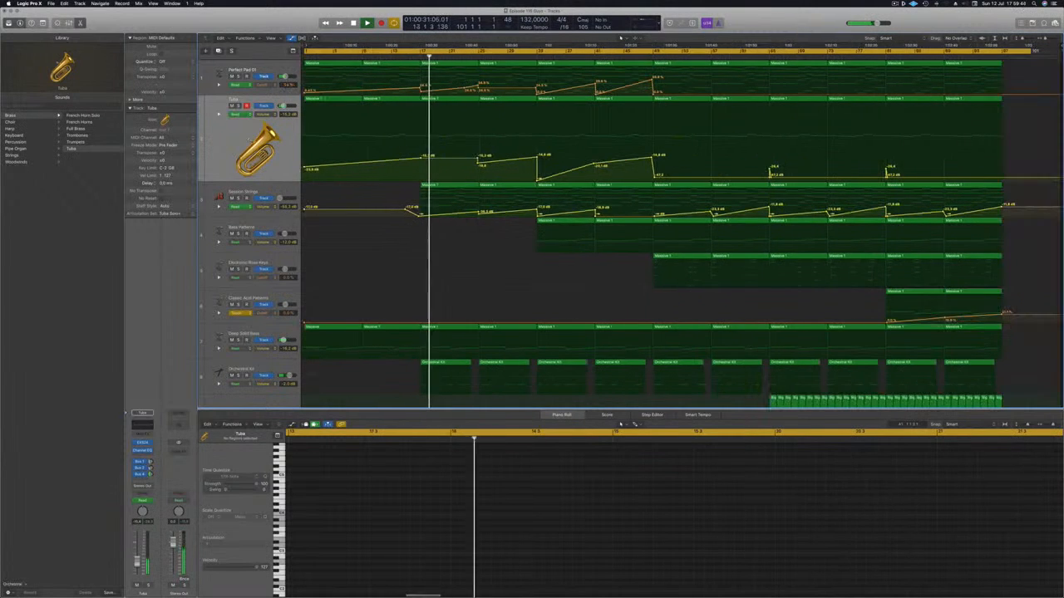
Select the Session Strings track and display the automation curves on all tracks
{"action": "scroll", "coordinate": [432, 254], "scroll_direction": "down", "scroll_amount": 2}
{"action": "key", "text": "super+Up"}
{"action": "key", "text": "super+Up"}
{"action": "key", "text": "super+Up"}
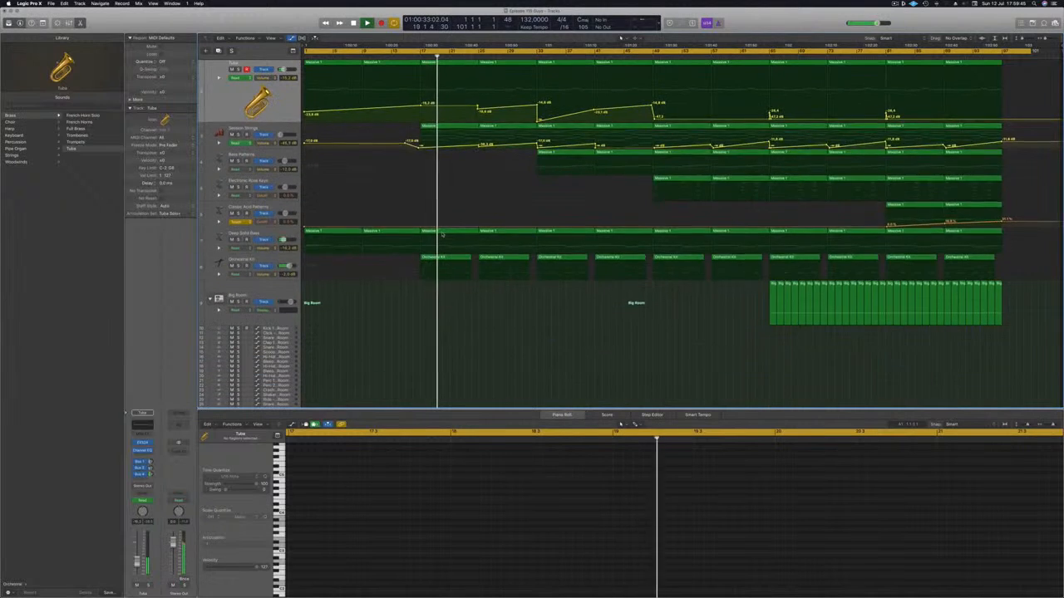
{"action": "scroll", "coordinate": [454, 281], "scroll_direction": "up", "scroll_amount": 1}
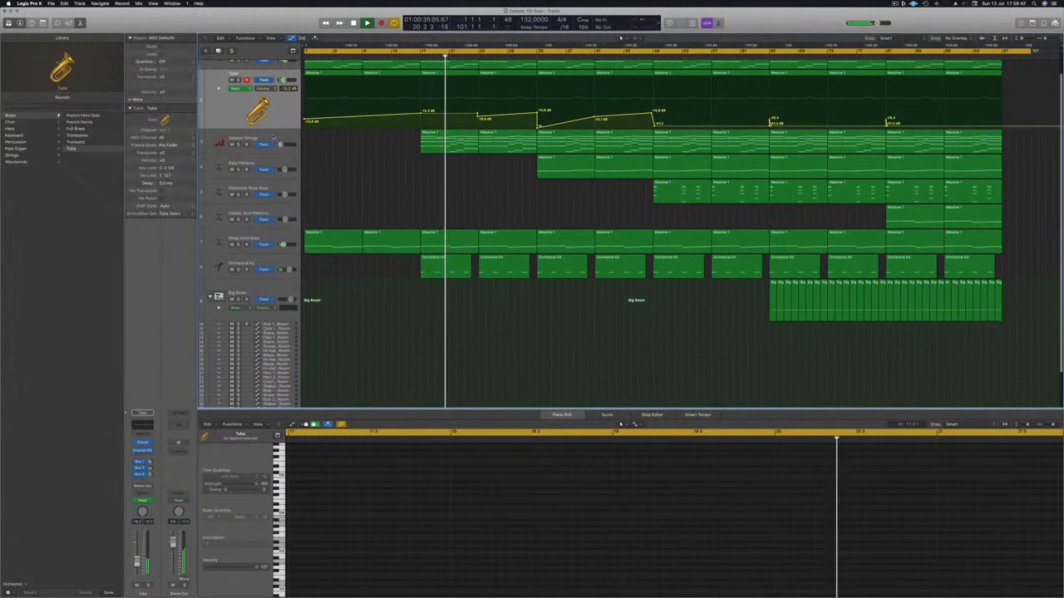
{"action": "left_click", "coordinate": [226, 142]}
{"action": "key", "text": "a"}
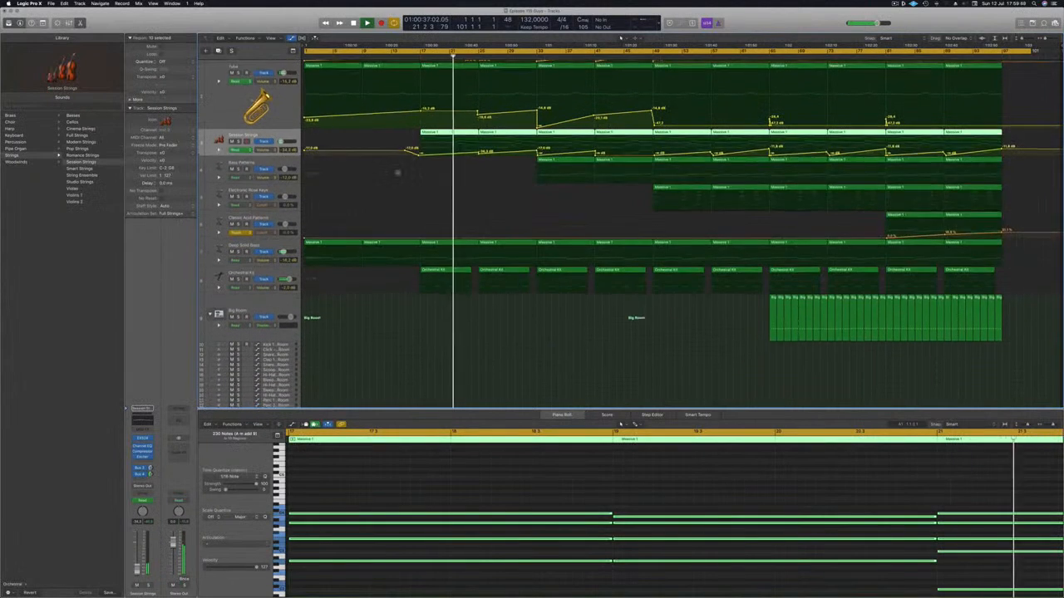
{"action": "key", "text": "super+Down"}
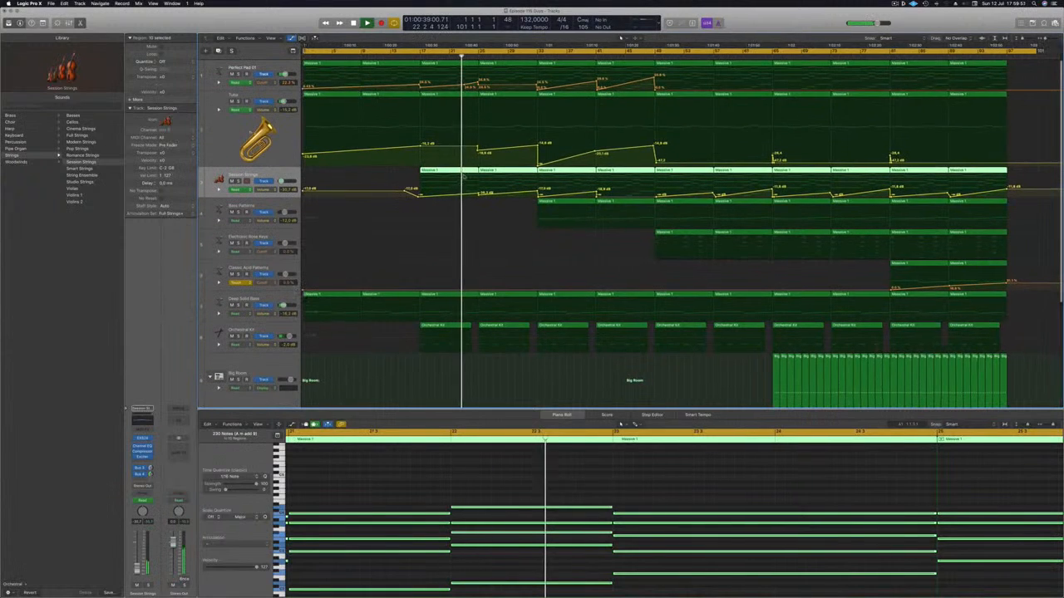
Lower the Tuba's Volume automation point at bar 25 to create a steeper rise into bar 33
{"action": "key", "text": "super+Right"}
{"action": "key", "text": "super+Right"}
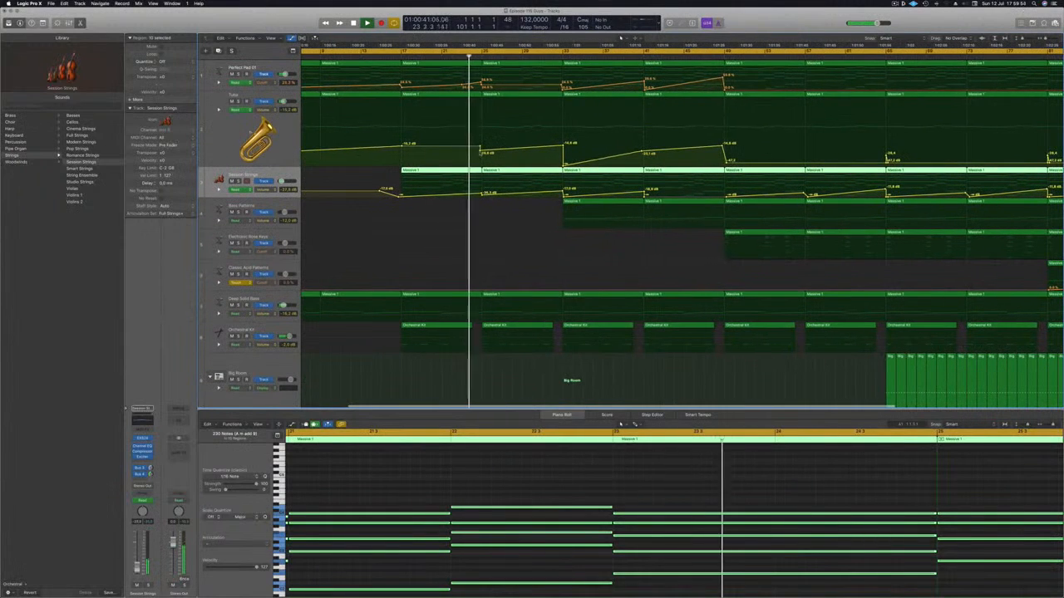
{"action": "left_click", "coordinate": [481, 180]}
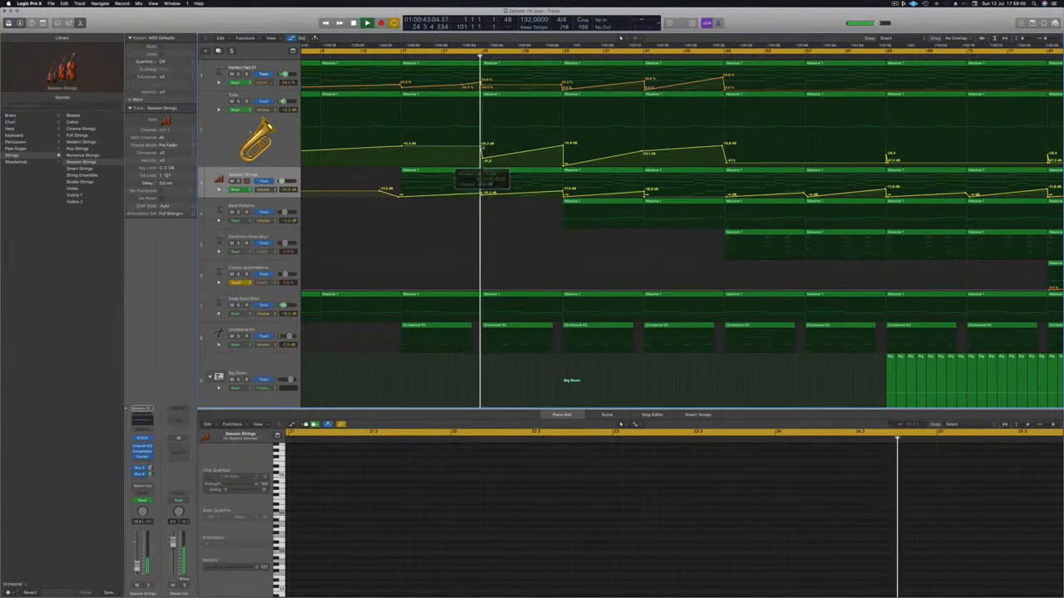
{"action": "left_click_drag", "start_coordinate": [482, 158], "coordinate": [482, 165]}
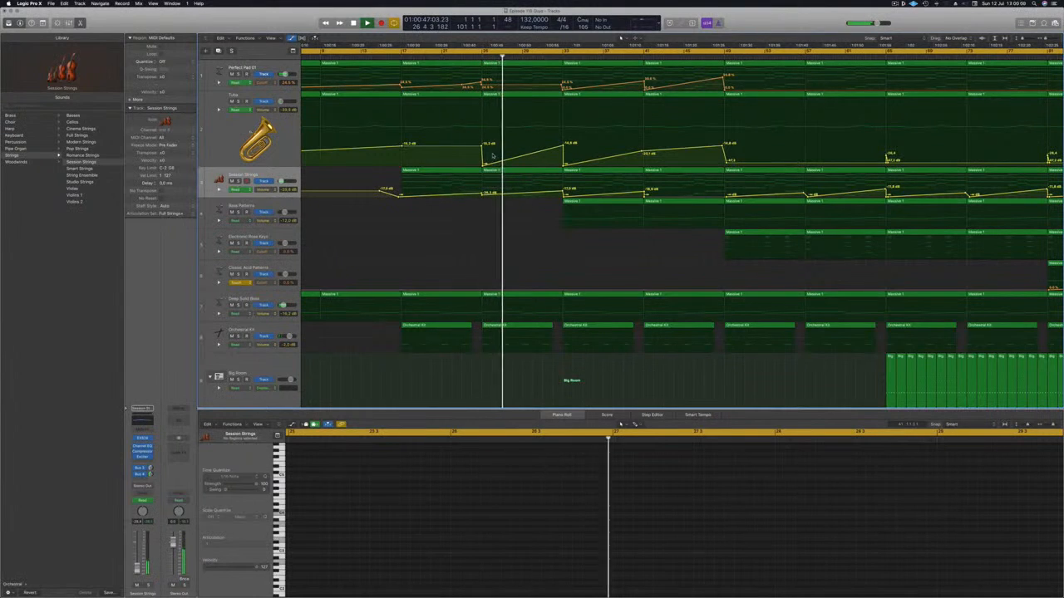
{"action": "key", "text": "super+Left"}
{"action": "key", "text": "super+Left"}
{"action": "scroll", "coordinate": [497, 153], "scroll_direction": "up", "scroll_amount": 2}
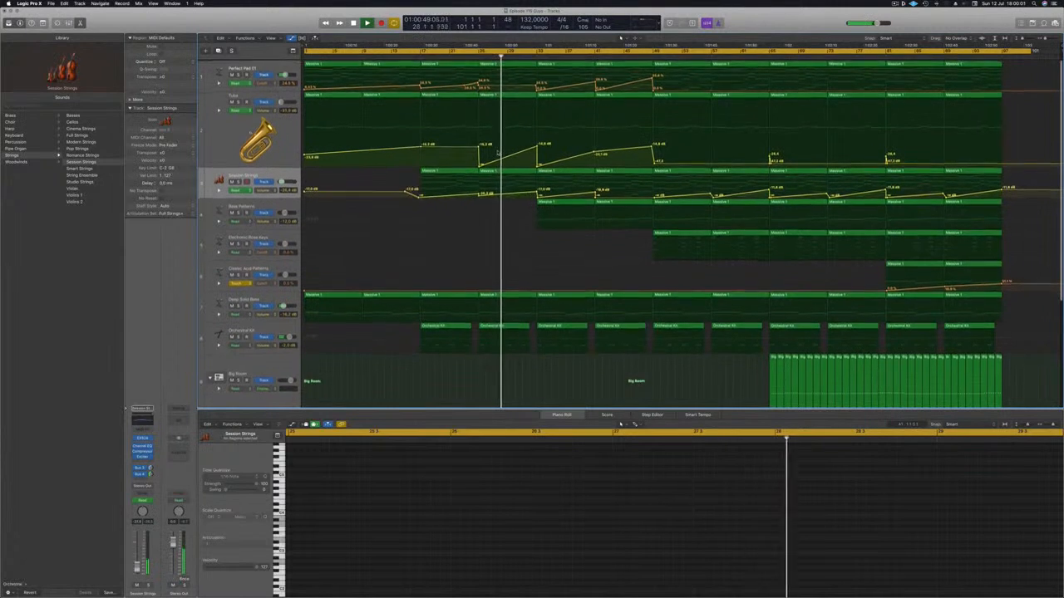
{"action": "scroll", "coordinate": [497, 152], "scroll_direction": "down", "scroll_amount": 2}
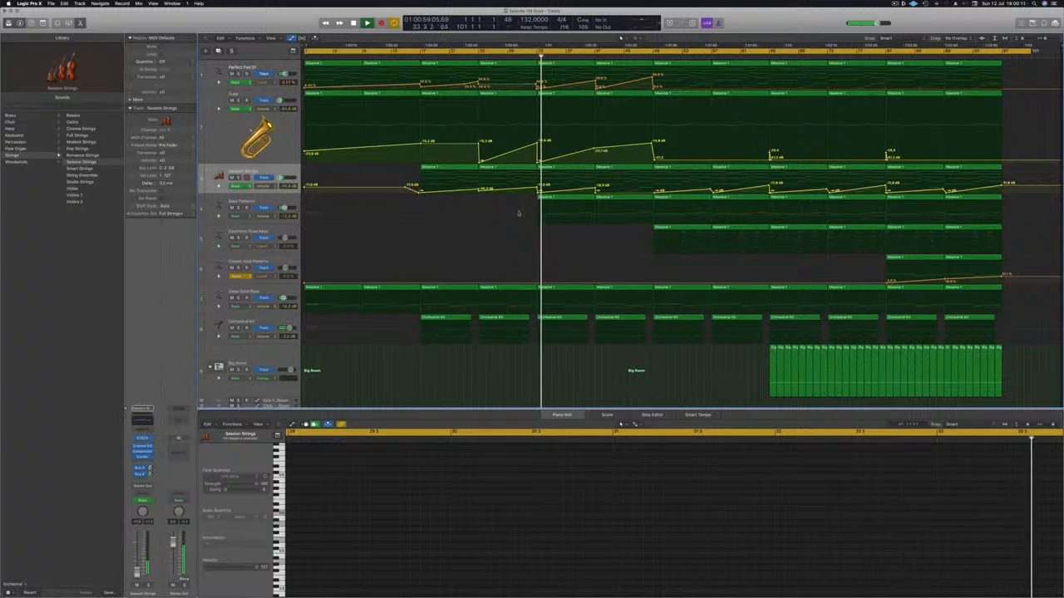
Raise the Bass Patterns track's volume to about -6.2 dB and select the Deep Solid Bass track
{"action": "key", "text": "Down"}
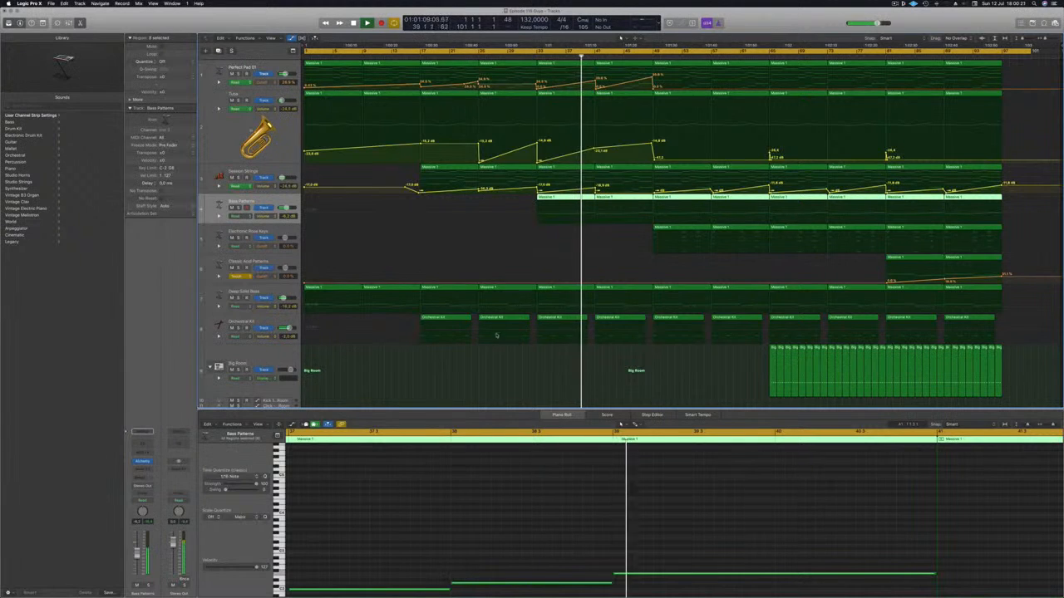
{"action": "left_click", "coordinate": [241, 293]}
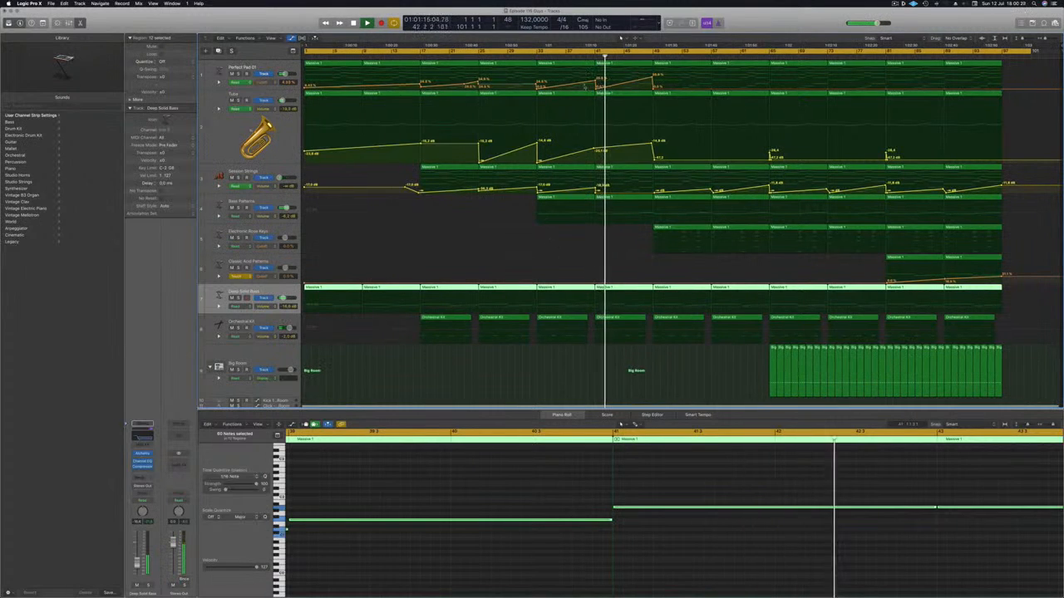
Reshape Perfect Pad 01's Cutoff automation between bars 41 and 49 so it dips at about bar 45 and rises again
{"action": "left_click", "coordinate": [573, 57]}
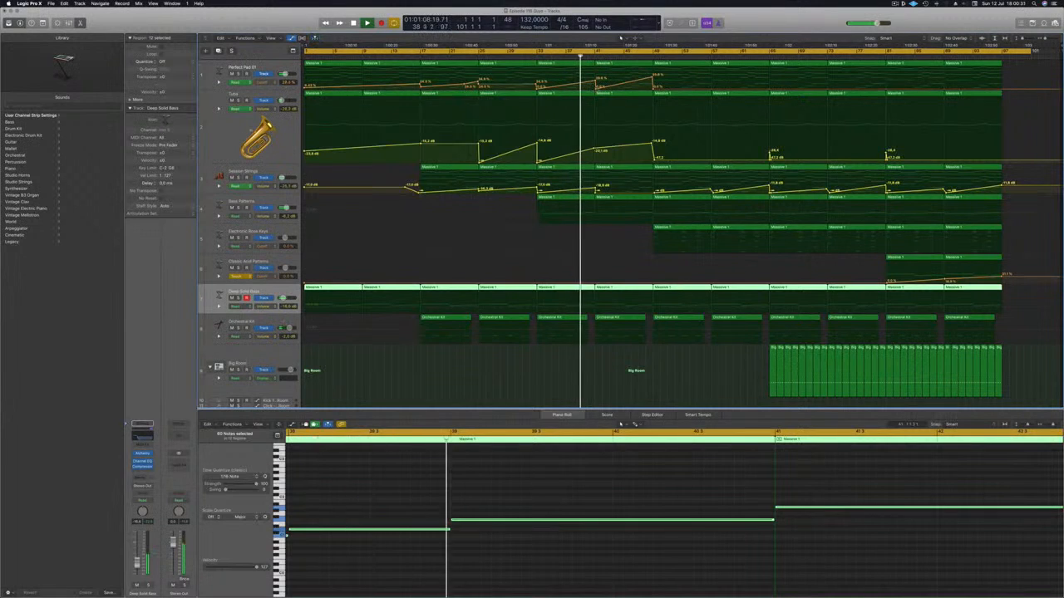
{"action": "left_click_drag", "start_coordinate": [595, 89], "coordinate": [596, 85]}
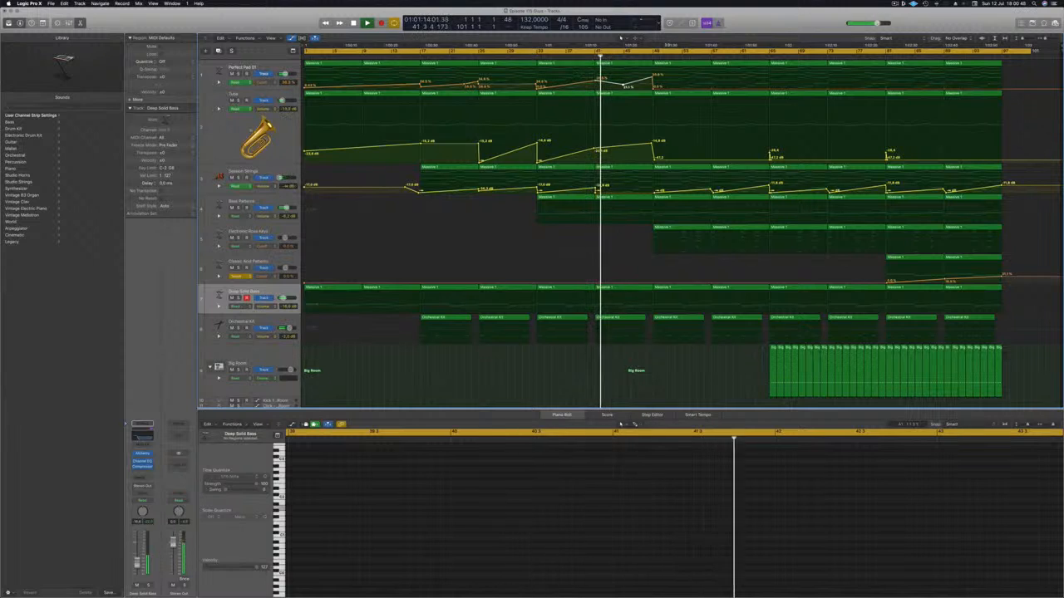
{"action": "left_click", "coordinate": [652, 78]}
{"action": "left_click_drag", "start_coordinate": [654, 89], "coordinate": [656, 89]}
Adjust the drops at bar 49 in Perfect Pad 01's Cutoff automation and the Tuba's Volume automation so they fall more sharply
{"action": "key", "text": "super+Right"}
{"action": "key", "text": "super+Right"}
{"action": "key", "text": "super+Right"}
{"action": "key", "text": "super+Right"}
{"action": "key", "text": "super+Right"}
{"action": "key", "text": "super+Right"}
{"action": "key", "text": "super+Right"}
{"action": "key", "text": "super+Right"}
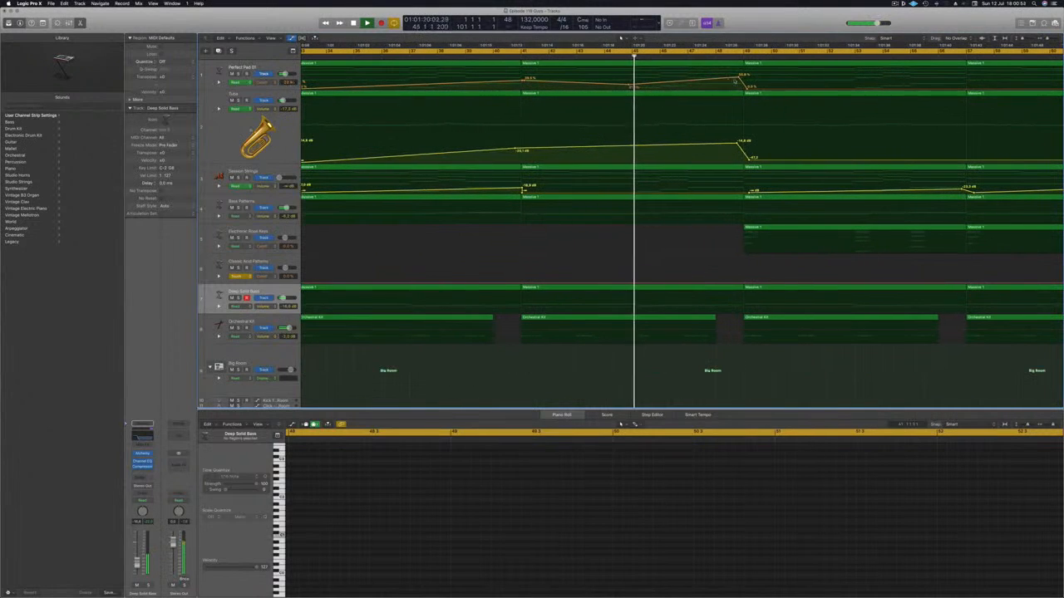
{"action": "left_click_drag", "start_coordinate": [737, 78], "coordinate": [744, 89]}
{"action": "left_click_drag", "start_coordinate": [750, 162], "coordinate": [745, 160]}
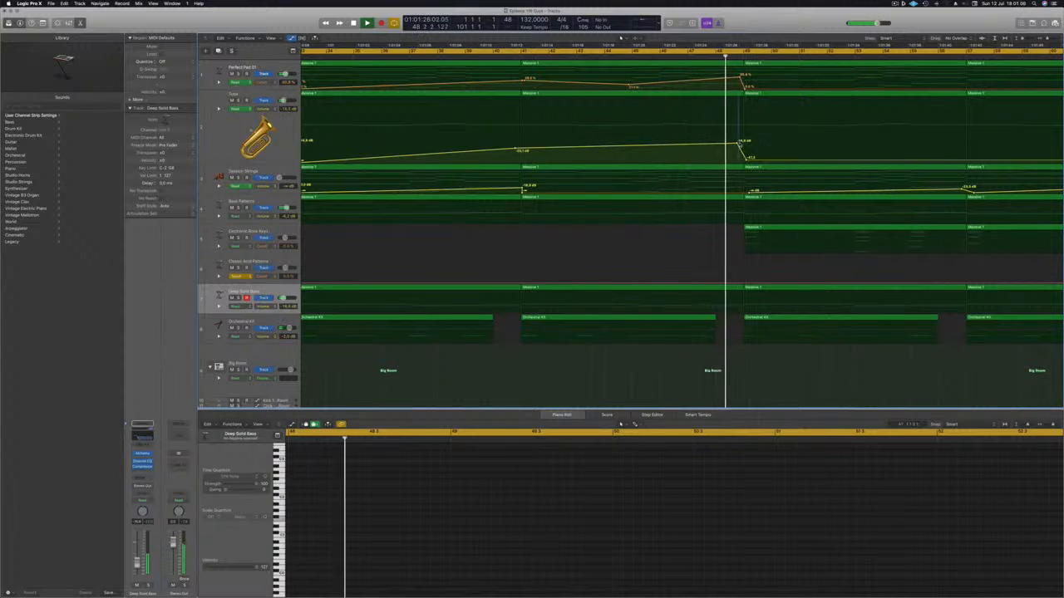
{"action": "key", "text": "super+Left"}
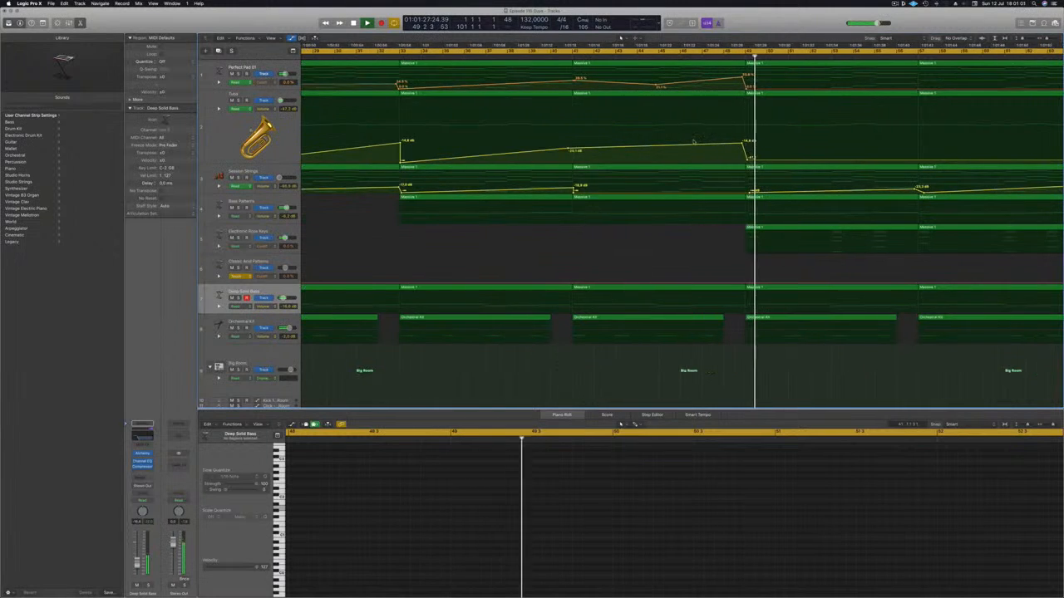
{"action": "key", "text": "super+Left"}
{"action": "key", "text": "super+Left"}
Copy the Big Room noise hit region from bar 17 to bar 49 on the same drum subtrack
{"action": "left_click", "coordinate": [644, 58]}
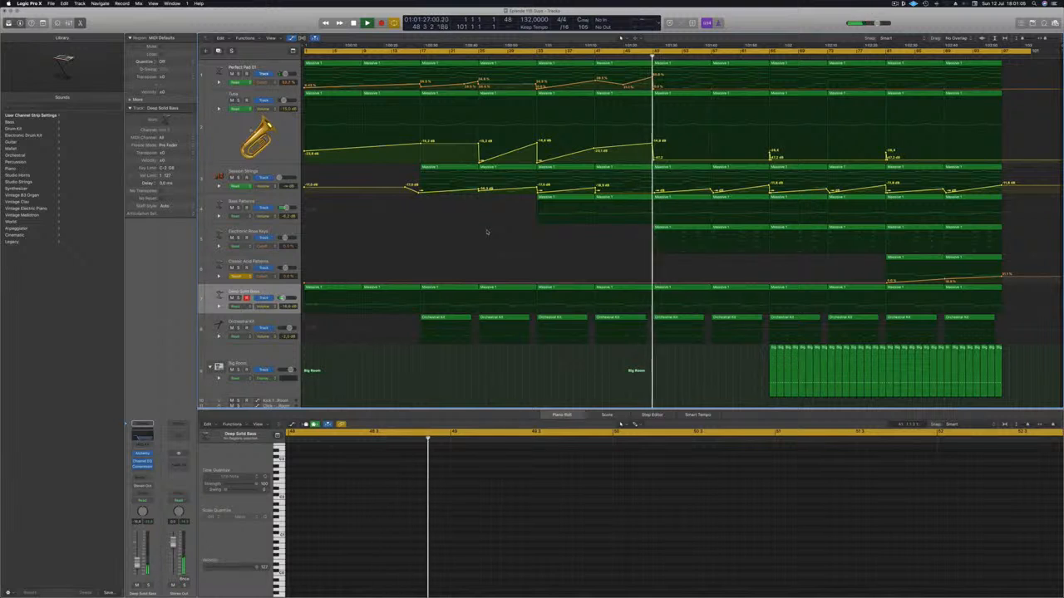
{"action": "scroll", "coordinate": [487, 369], "scroll_direction": "down", "scroll_amount": 10}
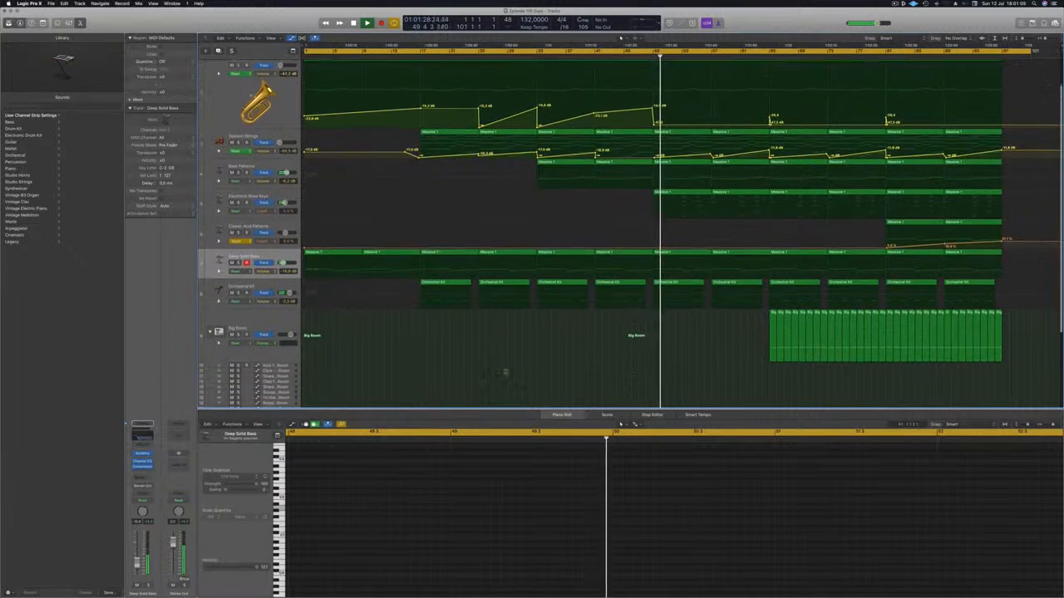
{"action": "left_click_drag", "start_coordinate": [423, 368], "coordinate": [658, 374]}
{"action": "scroll", "coordinate": [630, 87], "scroll_direction": "up", "scroll_amount": 2}
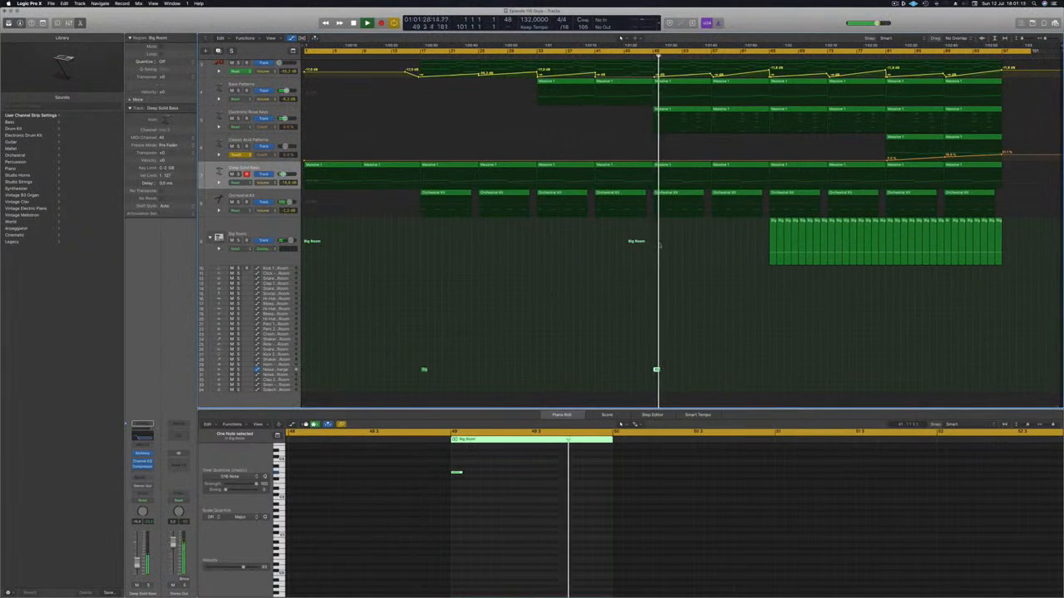
Create a new track with duplicate settings from the Classic Acid Patterns track
{"action": "scroll", "coordinate": [644, 259], "scroll_direction": "up", "scroll_amount": 3}
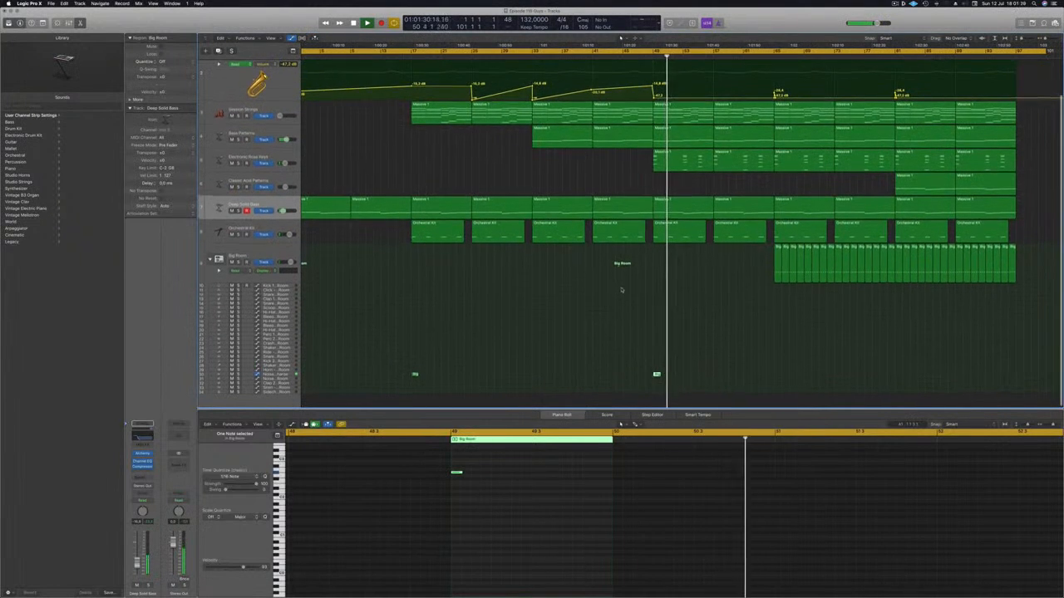
{"action": "scroll", "coordinate": [615, 304], "scroll_direction": "down", "scroll_amount": 1}
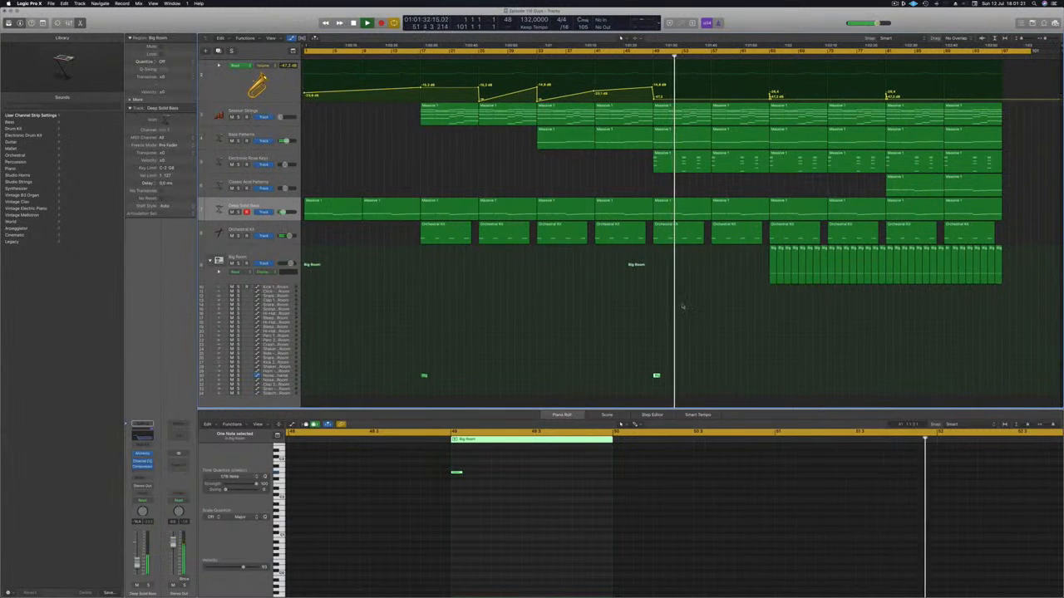
{"action": "scroll", "coordinate": [684, 309], "scroll_direction": "up", "scroll_amount": 3}
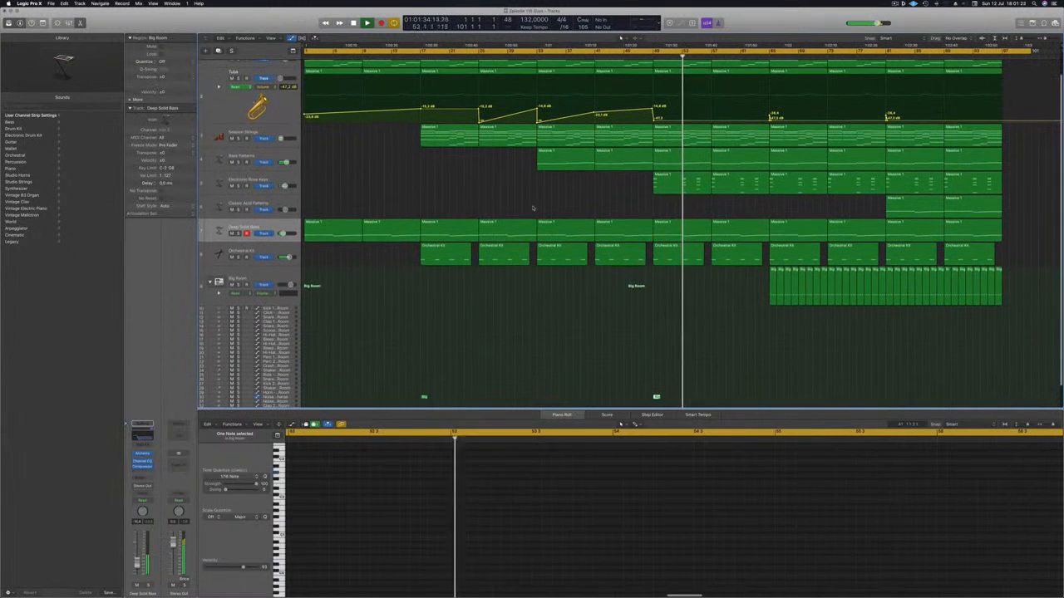
{"action": "scroll", "coordinate": [605, 192], "scroll_direction": "up", "scroll_amount": 1}
{"action": "scroll", "coordinate": [606, 192], "scroll_direction": "up", "scroll_amount": 1}
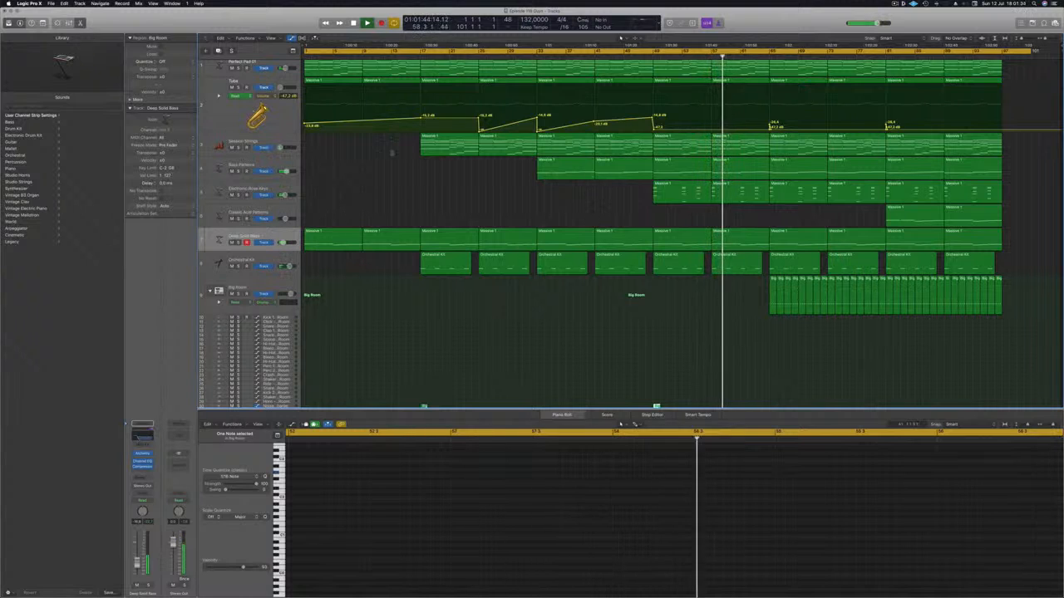
{"action": "left_click", "coordinate": [265, 140]}
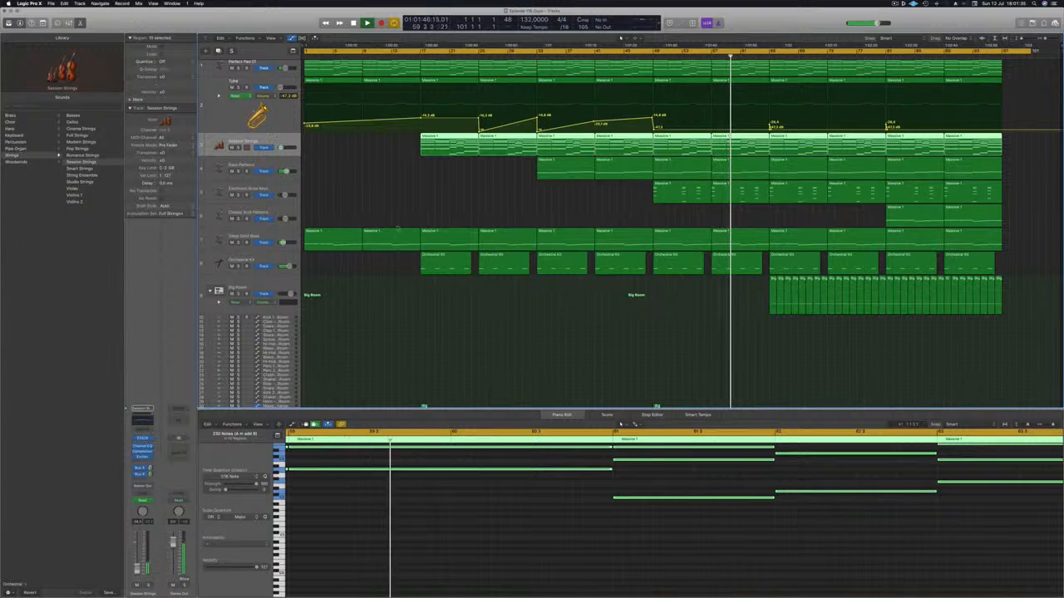
{"action": "left_click", "coordinate": [271, 212]}
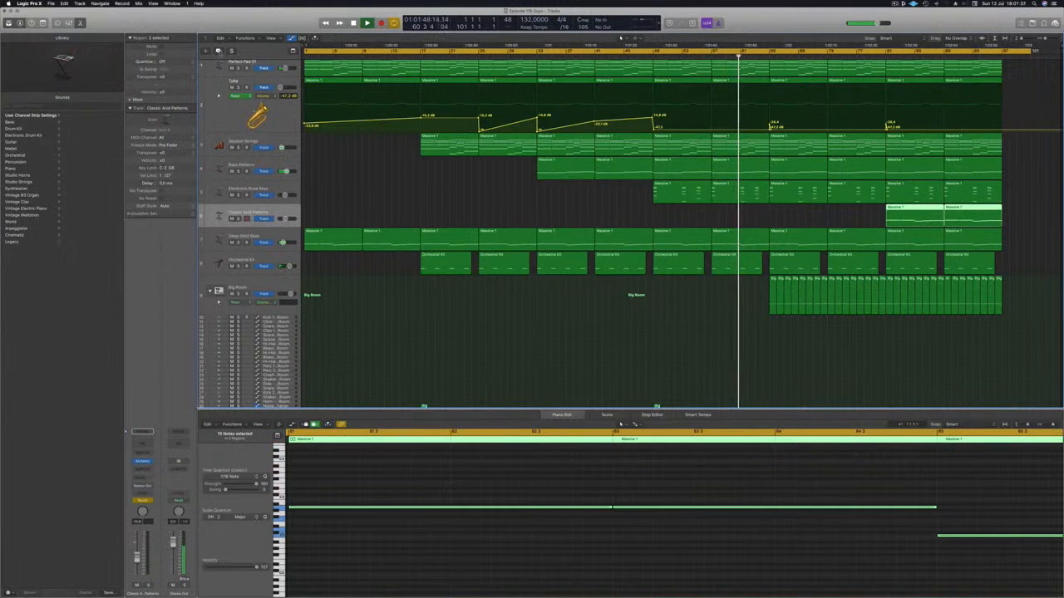
{"action": "key", "text": "super+d"}
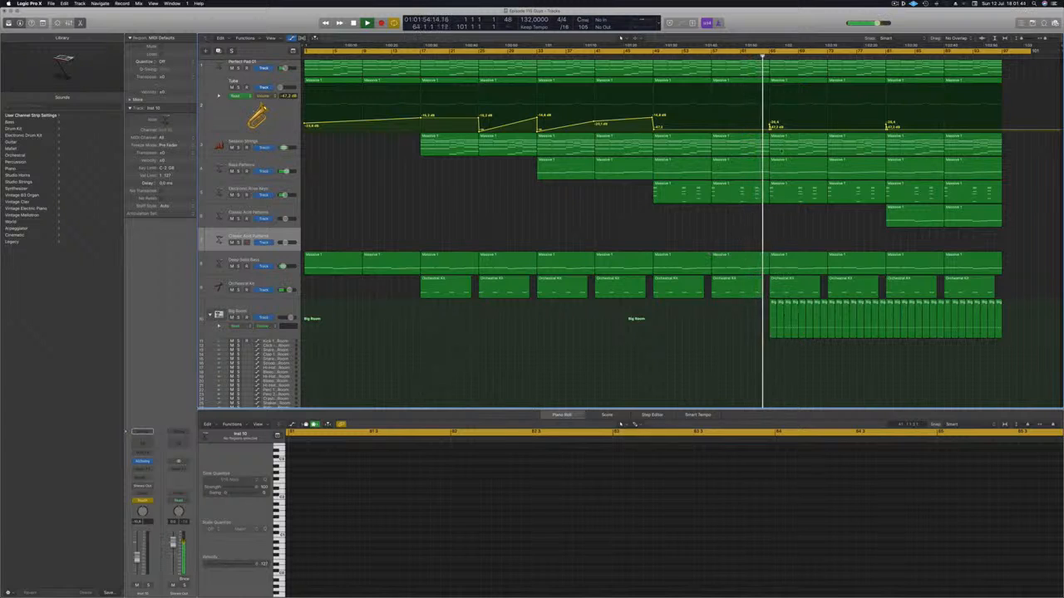
Copy the Session Strings region at bar 49 onto the duplicated Classic Acid Patterns track and play it back
{"action": "left_click", "coordinate": [648, 53]}
{"action": "left_click", "coordinate": [670, 146]}
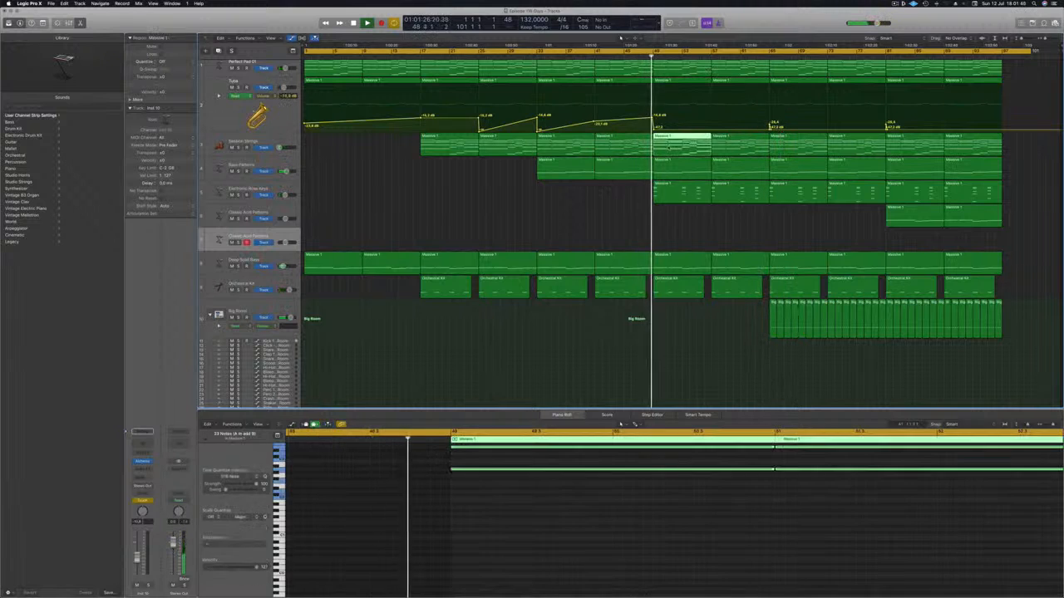
{"action": "left_click_drag", "start_coordinate": [670, 146], "coordinate": [670, 249]}
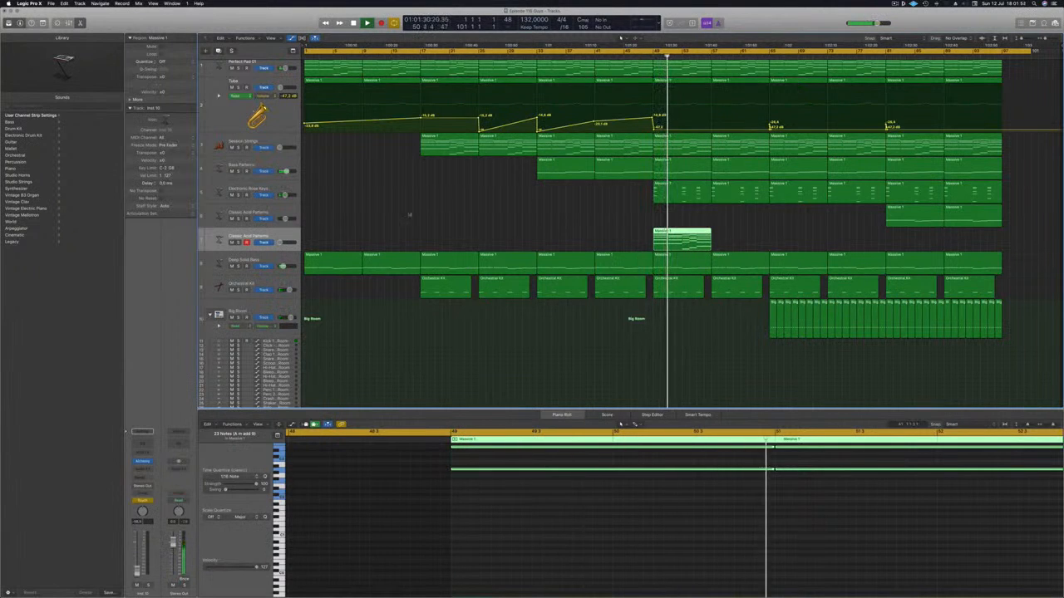
{"action": "key", "text": "space"}
{"action": "key", "text": "space"}
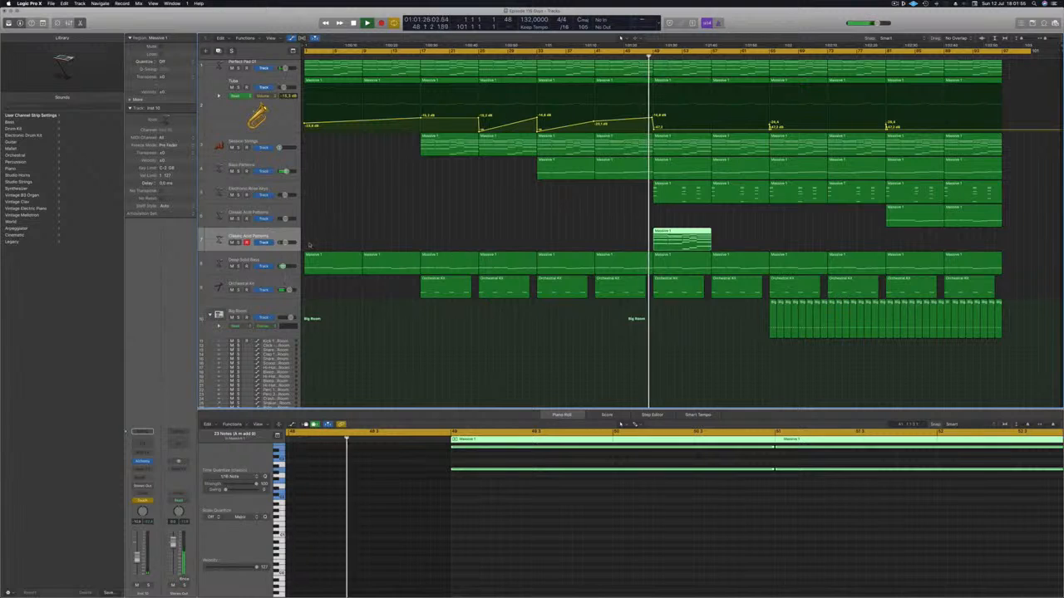
Set the duplicated Classic Acid Patterns track's automation mode to Read and display the track automation
{"action": "left_click", "coordinate": [143, 500]}
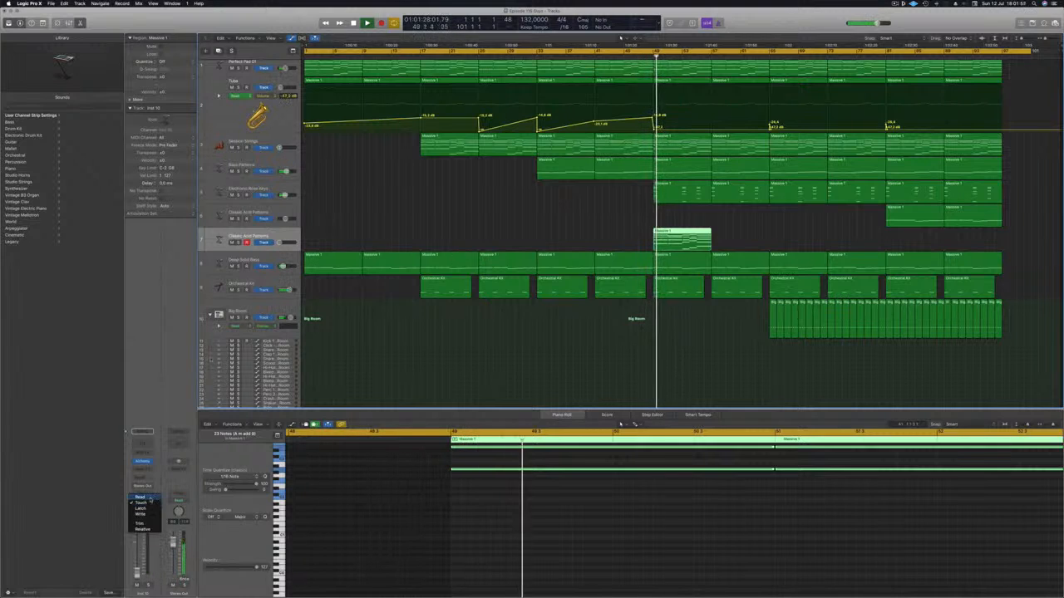
{"action": "left_click", "coordinate": [139, 497]}
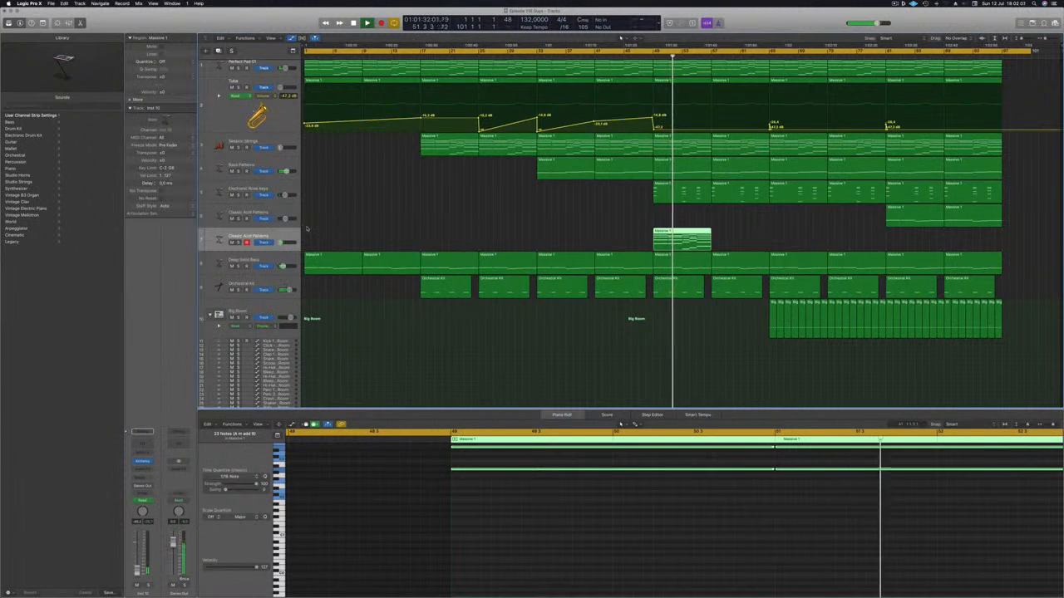
{"action": "key", "text": "a"}
{"action": "key", "text": "a"}
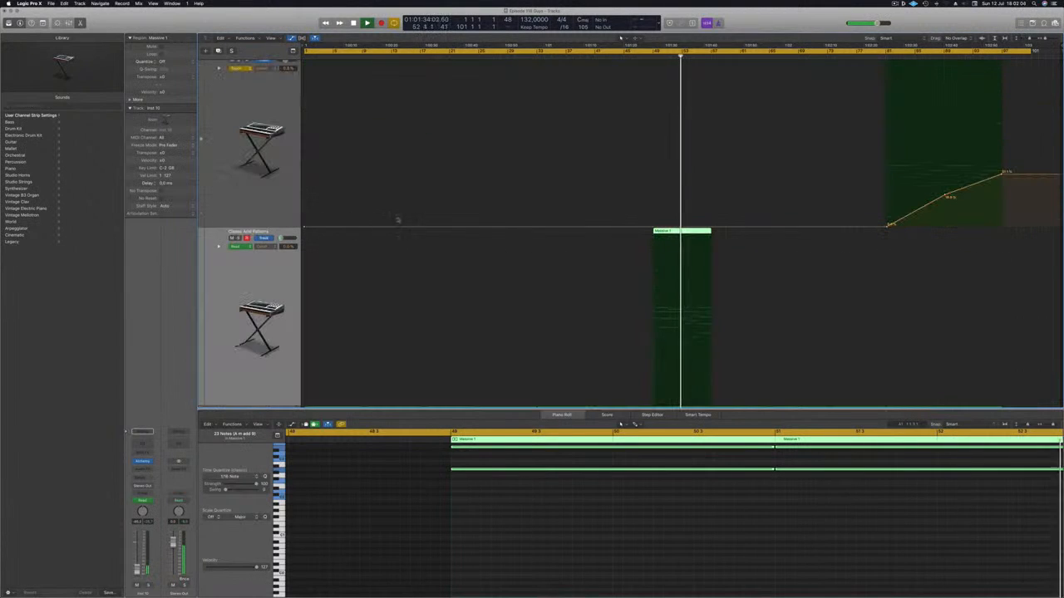
Reduce the track height and switch the original Classic Acid Patterns track's automation mode to Read
{"action": "key", "text": "super+Up"}
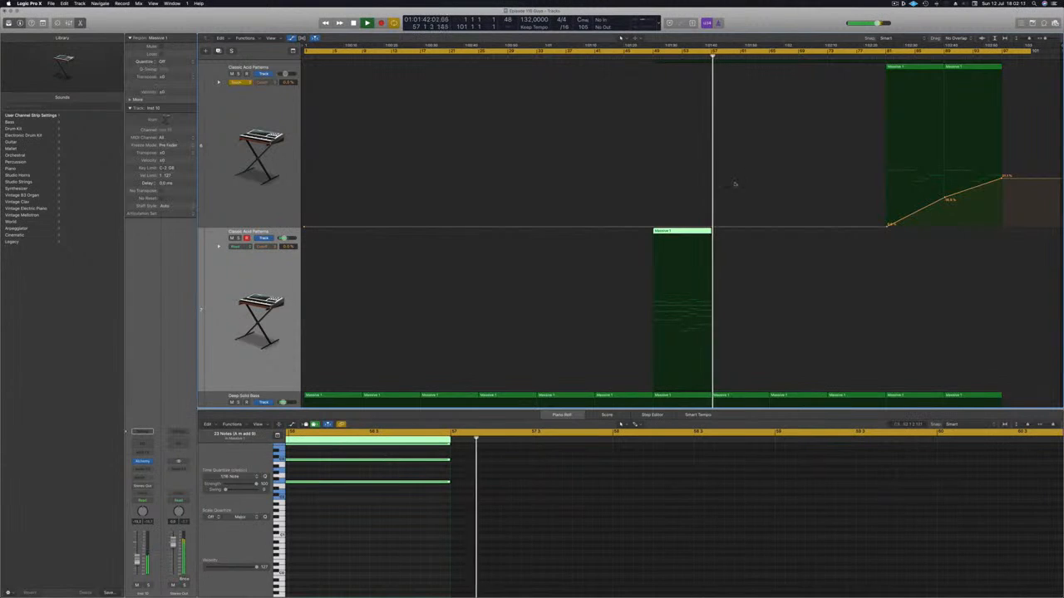
{"action": "key", "text": "super+Up"}
{"action": "key", "text": "super+Up"}
{"action": "key", "text": "super+Up"}
{"action": "key", "text": "super+Up"}
{"action": "key", "text": "super+Up"}
{"action": "key", "text": "super+Up"}
{"action": "key", "text": "super+Up"}
{"action": "key", "text": "shift+space"}
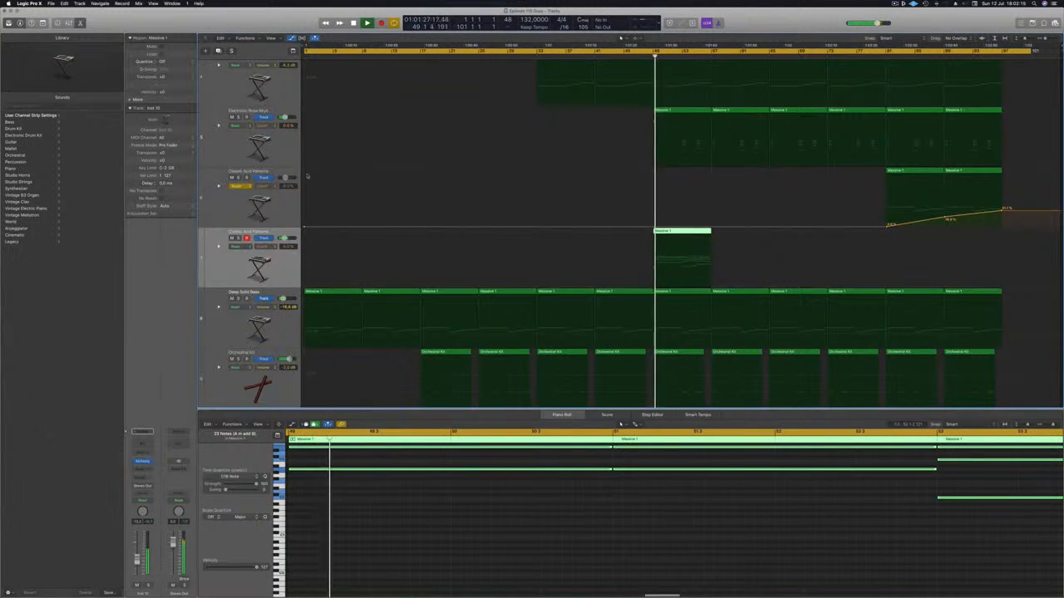
{"action": "left_click", "coordinate": [238, 185]}
{"action": "left_click", "coordinate": [242, 193]}
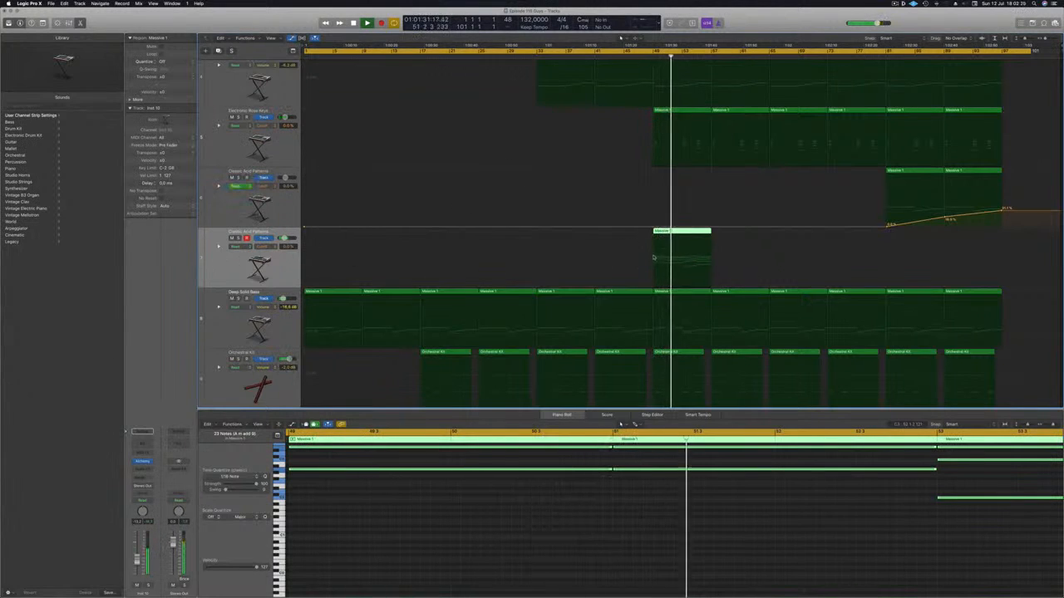
Shorten the copied region's chords at bars 49, 51, 53 and 54 to about half a bar and the bar 55 chord to about three quarters
{"action": "key", "text": "super+Right"}
{"action": "key", "text": "super+Right"}
{"action": "key", "text": "super+Right"}
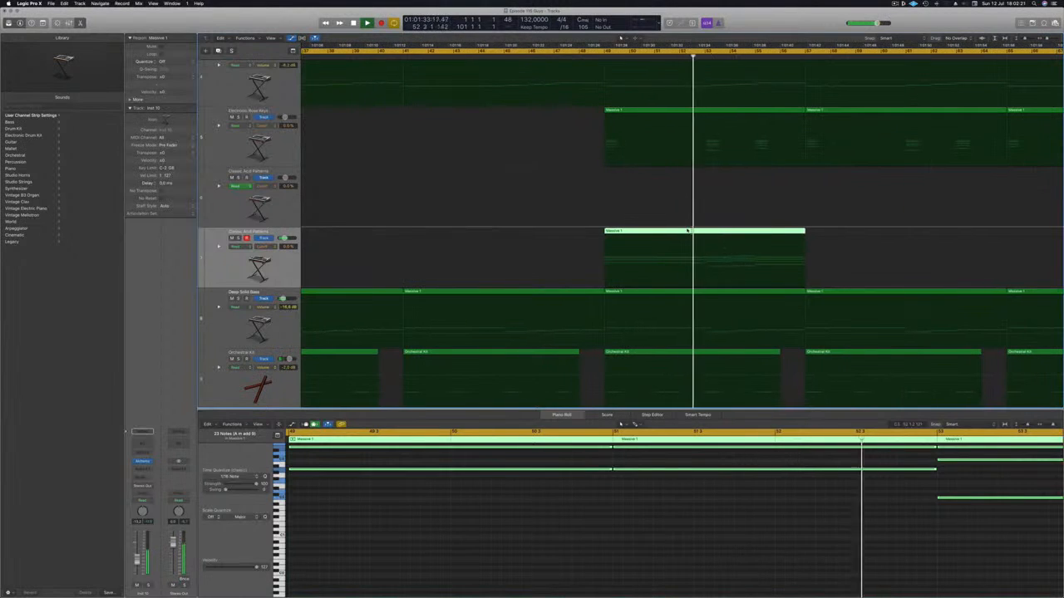
{"action": "key", "text": "p"}
{"action": "key", "text": "super+Left"}
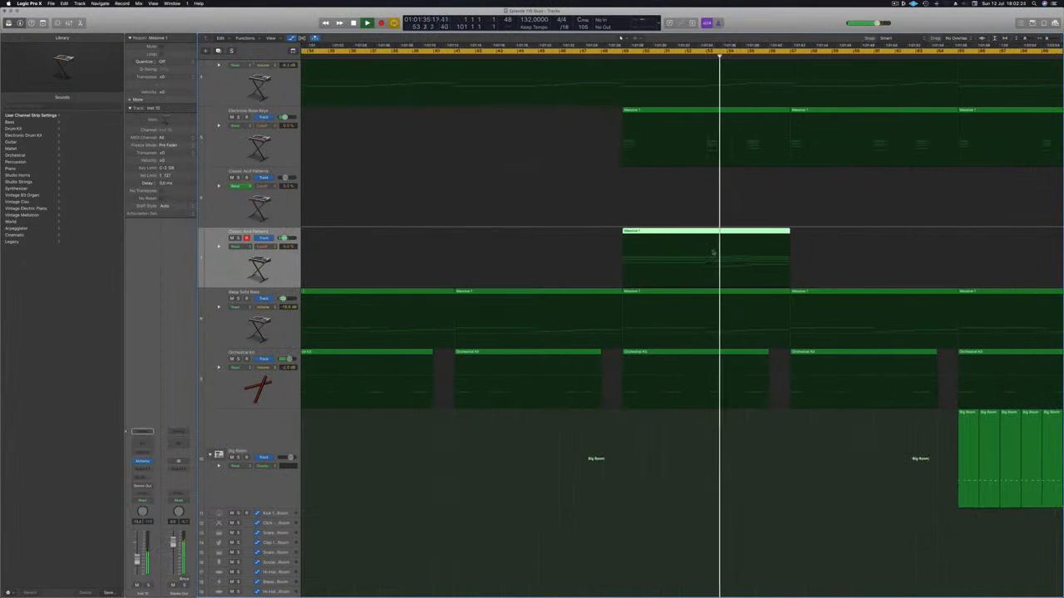
{"action": "key", "text": "p"}
{"action": "scroll", "coordinate": [445, 487], "scroll_direction": "down", "scroll_amount": 5}
{"action": "scroll", "coordinate": [445, 488], "scroll_direction": "left", "scroll_amount": 5}
{"action": "left_click_drag", "start_coordinate": [472, 454], "coordinate": [497, 584]}
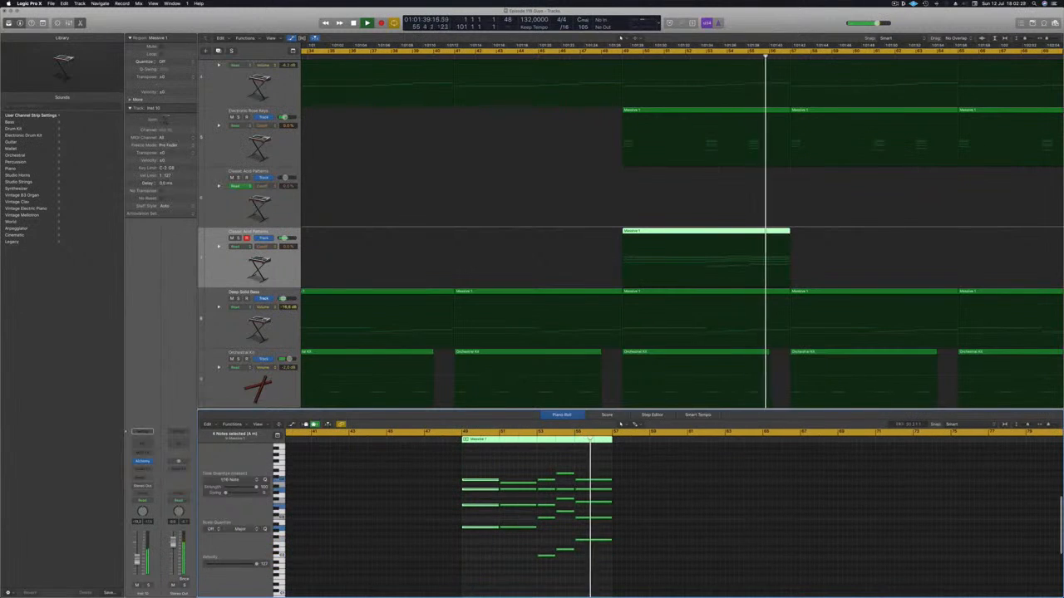
{"action": "left_click_drag", "start_coordinate": [487, 470], "coordinate": [521, 550]}
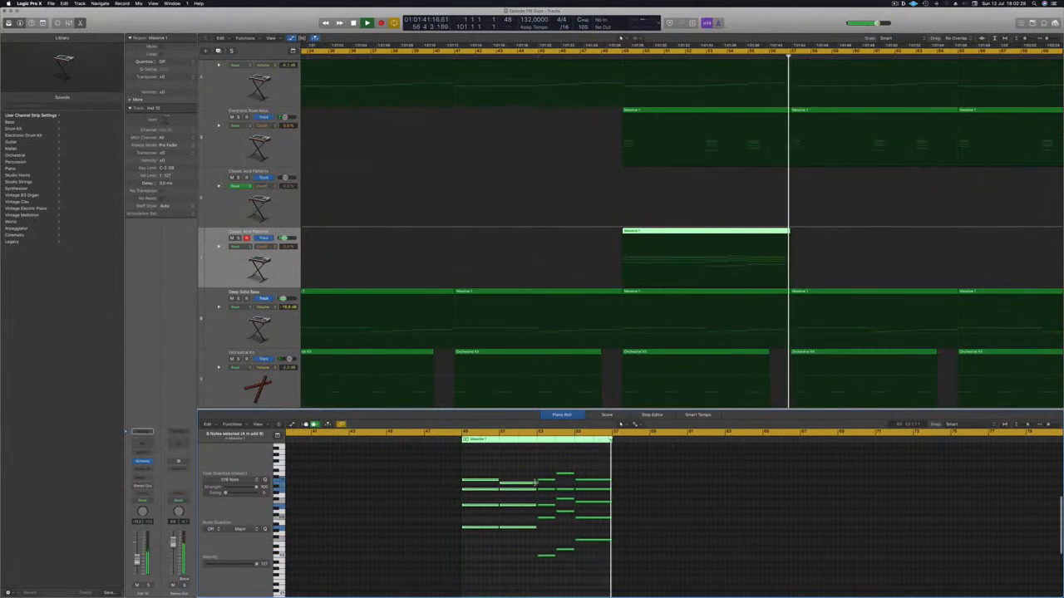
{"action": "left_click_drag", "start_coordinate": [535, 482], "coordinate": [508, 487]}
{"action": "left_click_drag", "start_coordinate": [578, 463], "coordinate": [606, 574]}
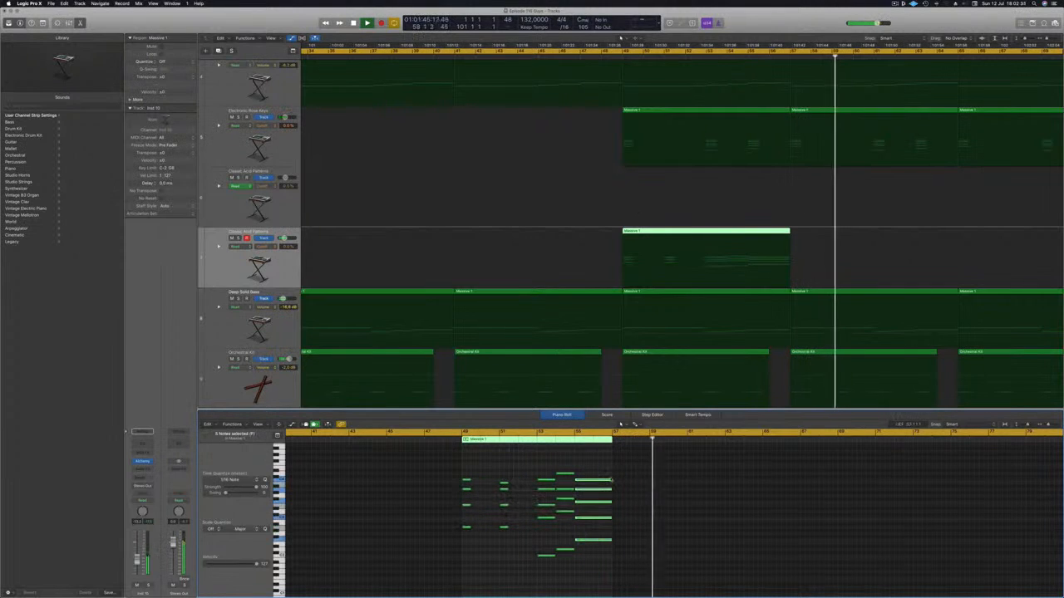
{"action": "left_click_drag", "start_coordinate": [611, 480], "coordinate": [563, 554]}
Set the cycle range from bar 49 to bar 65 and play it
{"action": "key", "text": "Return"}
{"action": "key", "text": "Return"}
{"action": "scroll", "coordinate": [551, 258], "scroll_direction": "down", "scroll_amount": 3}
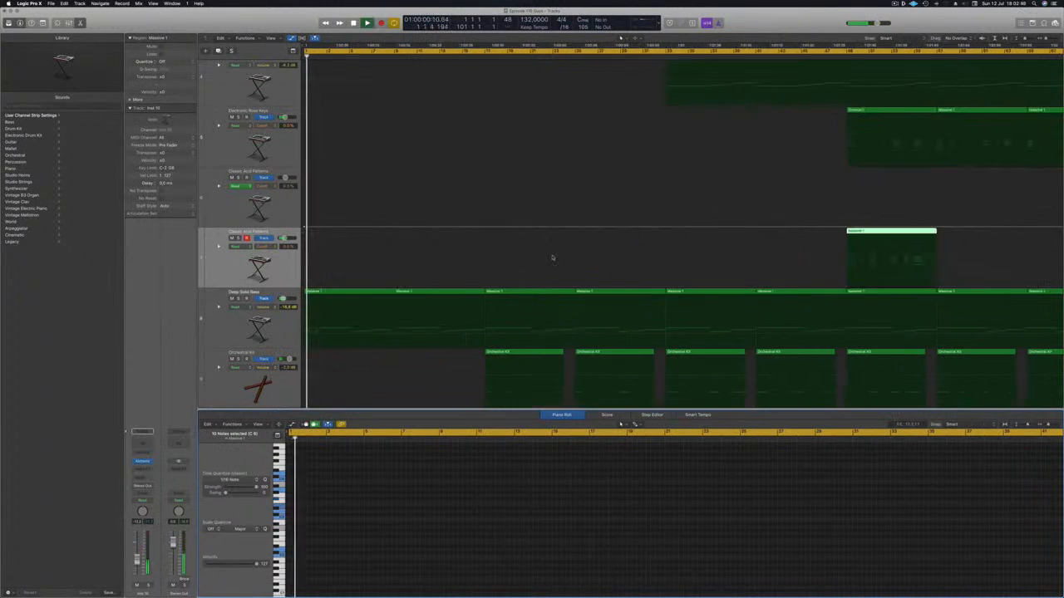
{"action": "scroll", "coordinate": [557, 271], "scroll_direction": "down", "scroll_amount": 2}
{"action": "left_click_drag", "start_coordinate": [656, 52], "coordinate": [769, 52]}
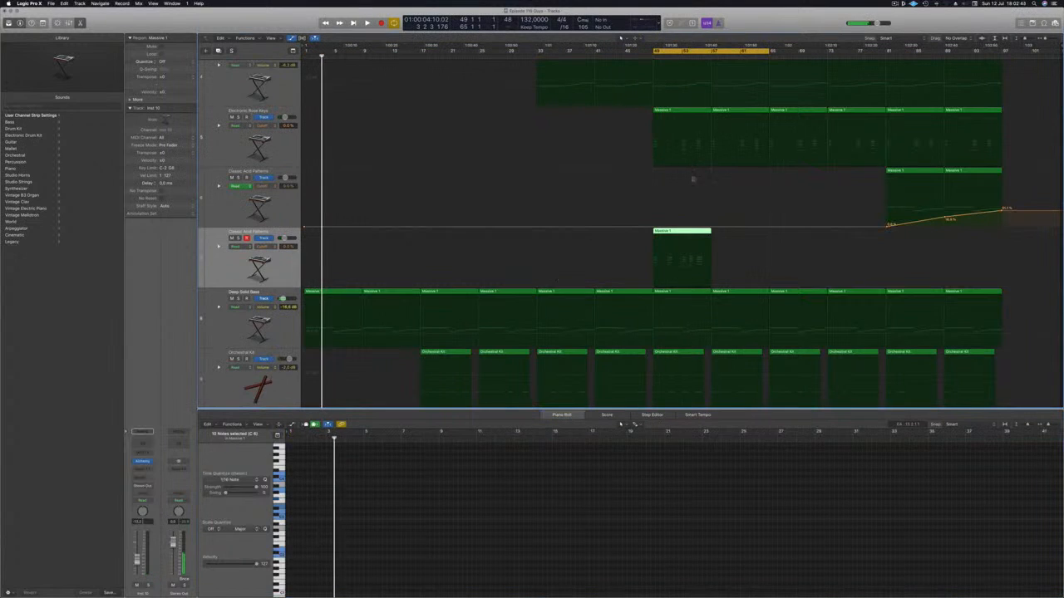
{"action": "key", "text": "space"}
Shorten the bar 49 chord and duplicate it into four short repeated chords spanning about three quarters of the bar, and play the result
{"action": "scroll", "coordinate": [541, 555], "scroll_direction": "up", "scroll_amount": 4}
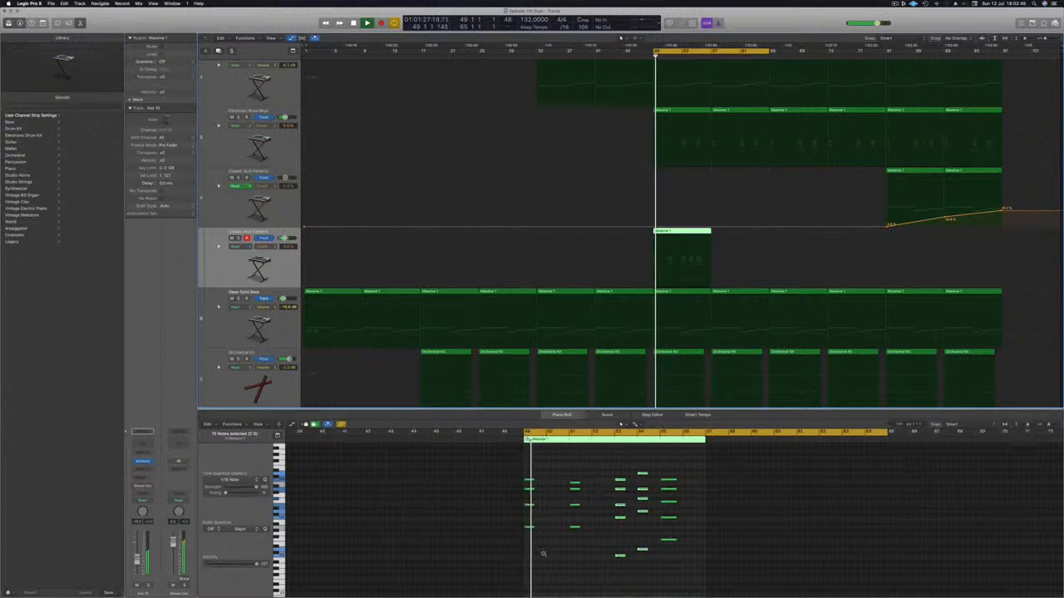
{"action": "scroll", "coordinate": [505, 546], "scroll_direction": "down", "scroll_amount": 2}
{"action": "key", "text": "Return"}
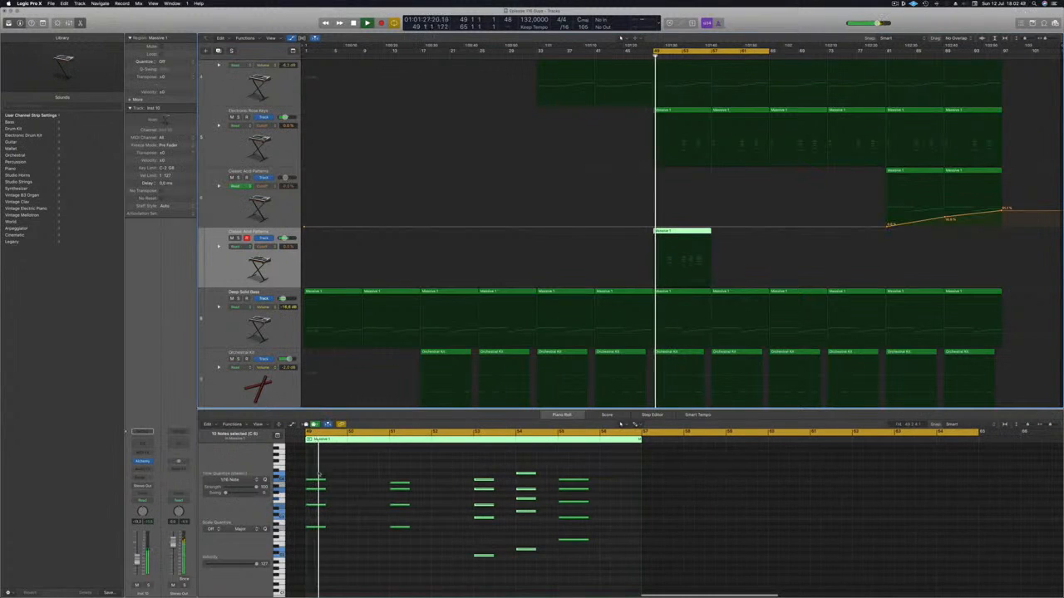
{"action": "scroll", "coordinate": [365, 529], "scroll_direction": "up", "scroll_amount": 4}
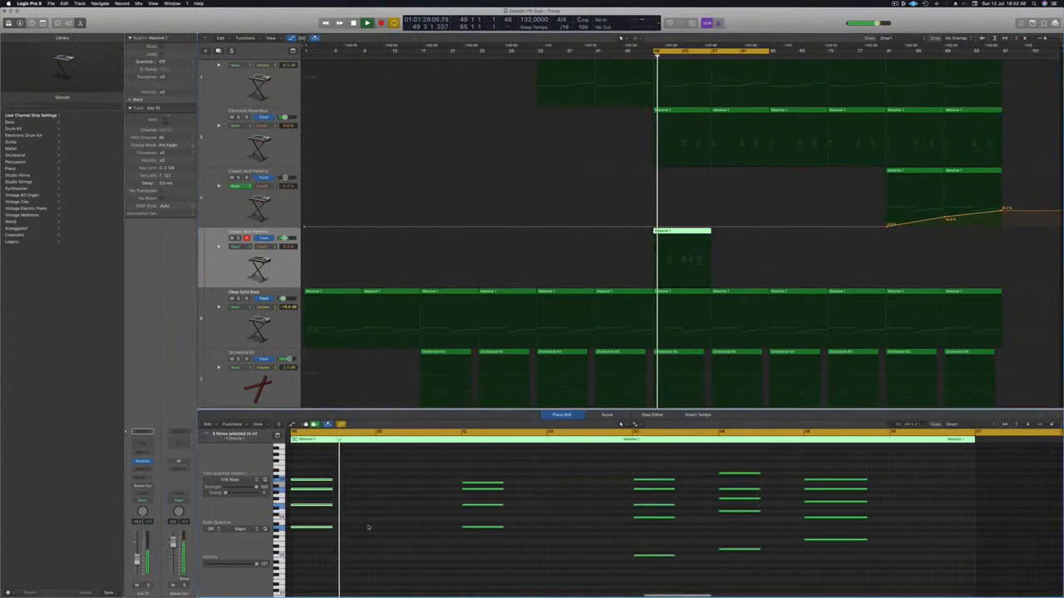
{"action": "scroll", "coordinate": [374, 521], "scroll_direction": "up", "scroll_amount": 5}
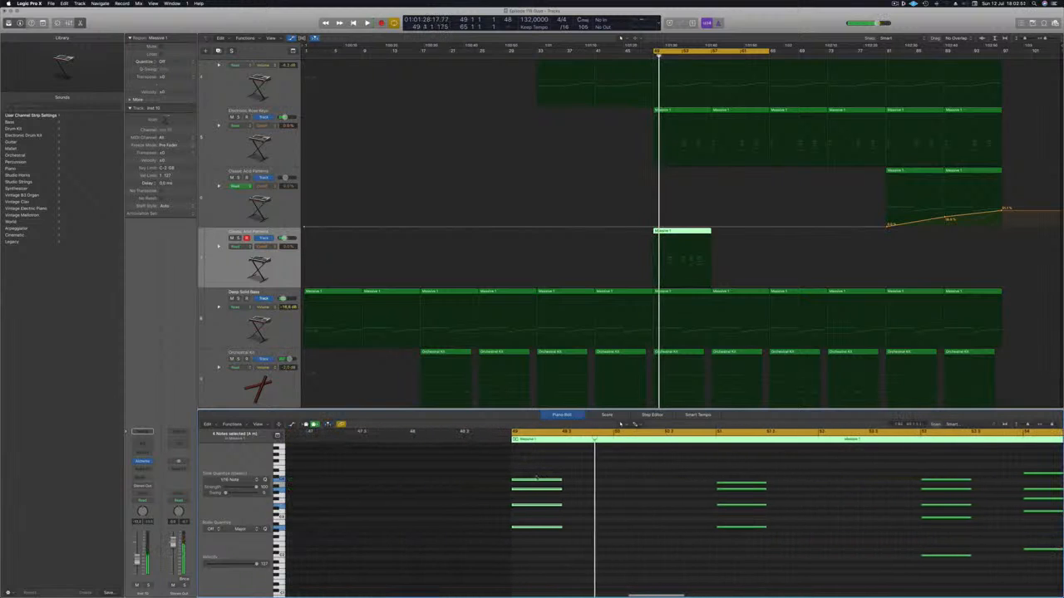
{"action": "left_click_drag", "start_coordinate": [563, 479], "coordinate": [518, 488]}
{"action": "key", "text": "space"}
{"action": "key", "text": "space"}
{"action": "left_click_drag", "start_coordinate": [583, 476], "coordinate": [491, 556]}
{"action": "key", "text": "space"}
{"action": "key", "text": "space"}
{"action": "left_click_drag", "start_coordinate": [540, 486], "coordinate": [561, 482]}
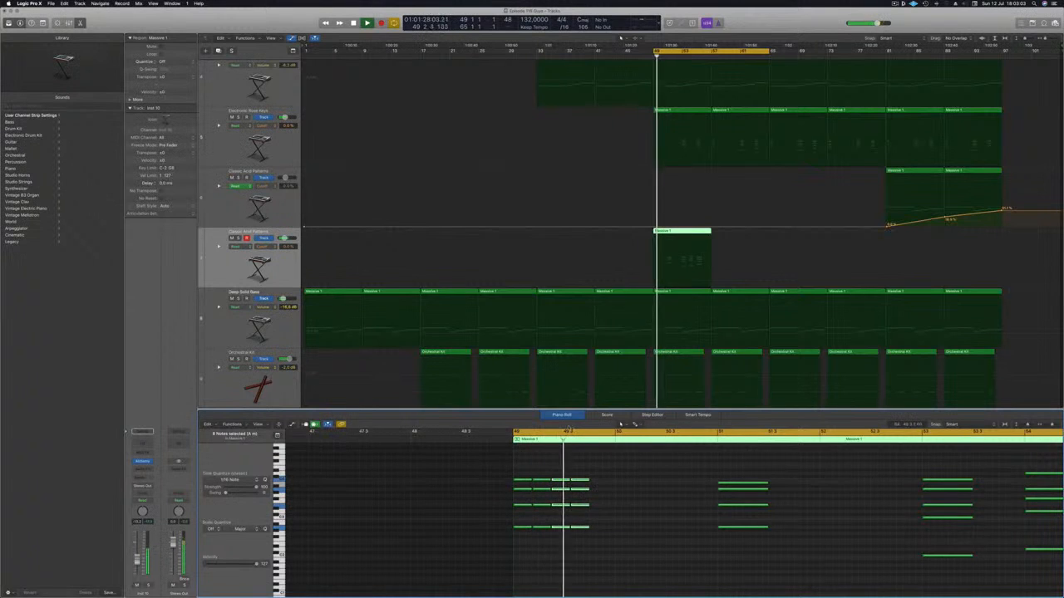
{"action": "left_click", "coordinate": [217, 269]}
{"action": "key", "text": "space"}
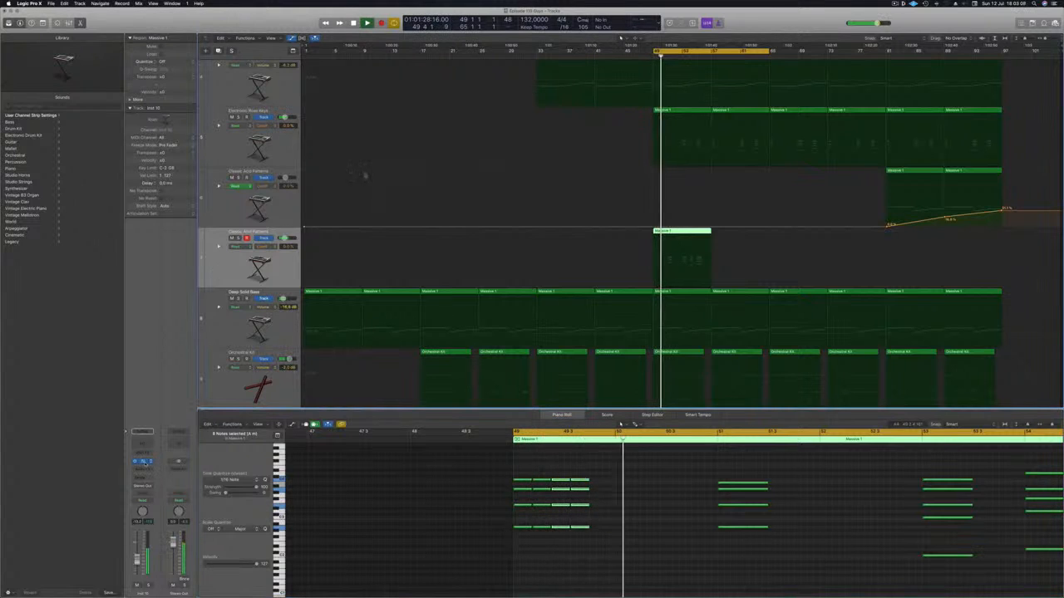
Load the Burst Of Light preset from the Trance leads in the copied track's Alchemy synth and raise the track's volume slightly
{"action": "left_click", "coordinate": [142, 461]}
{"action": "key", "text": "space"}
{"action": "key", "text": "space"}
{"action": "left_click_drag", "start_coordinate": [87, 17], "coordinate": [577, 165]}
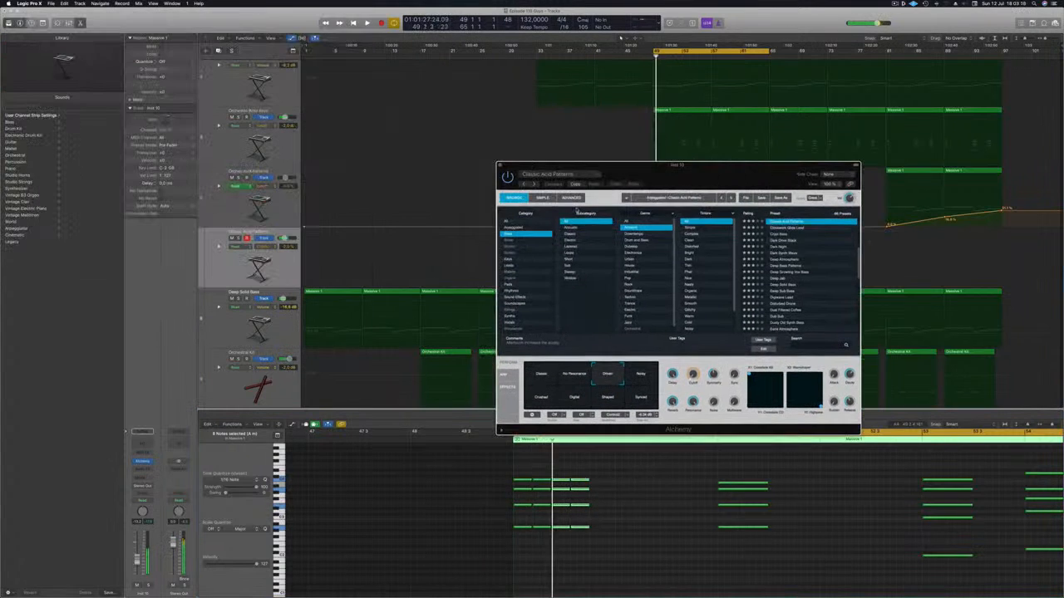
{"action": "key", "text": "space"}
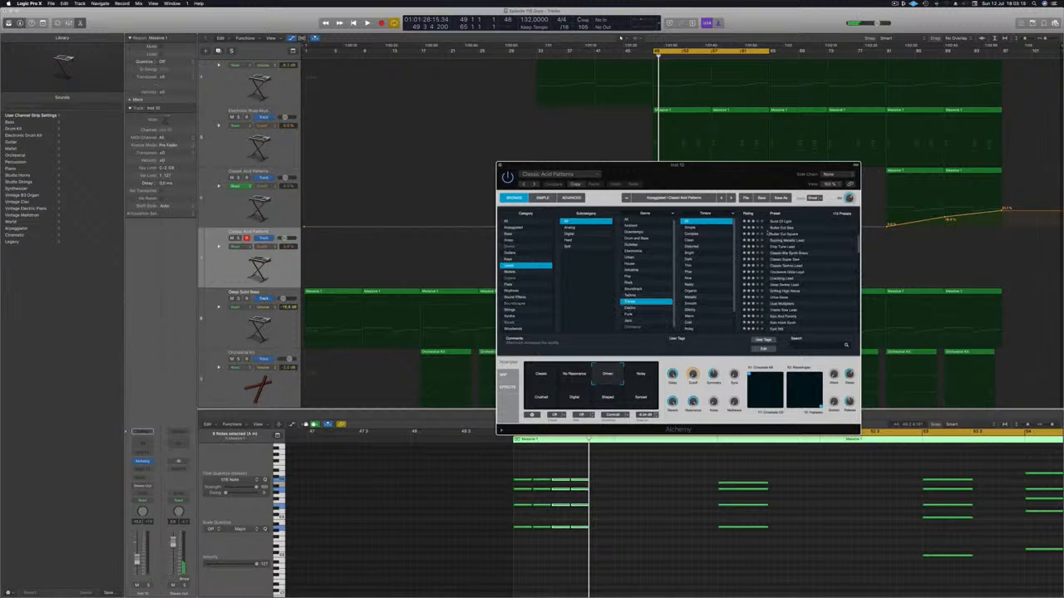
{"action": "left_click", "coordinate": [780, 223]}
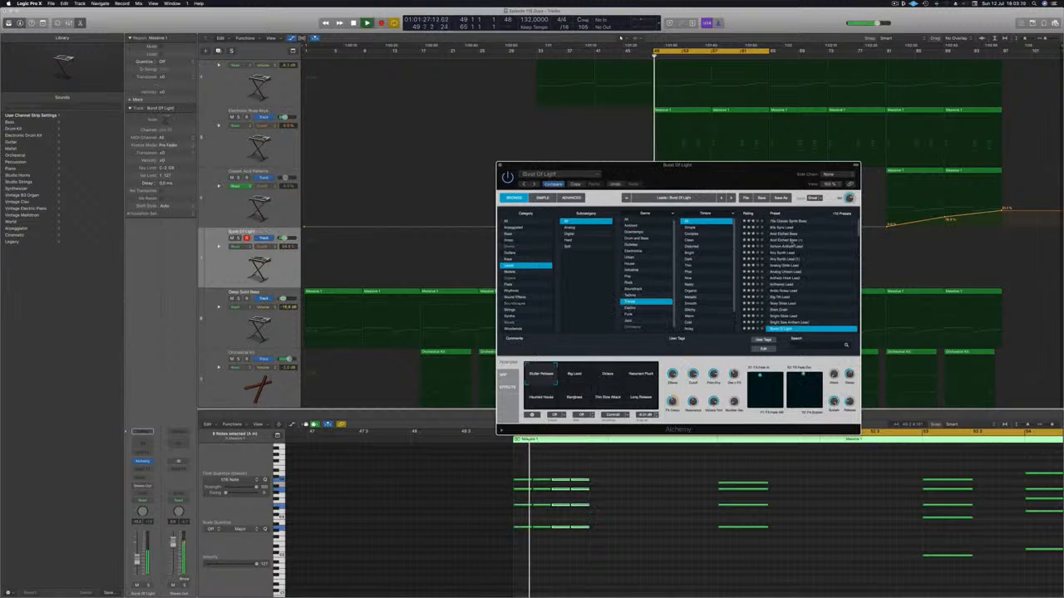
{"action": "left_click_drag", "start_coordinate": [770, 176], "coordinate": [755, 161]}
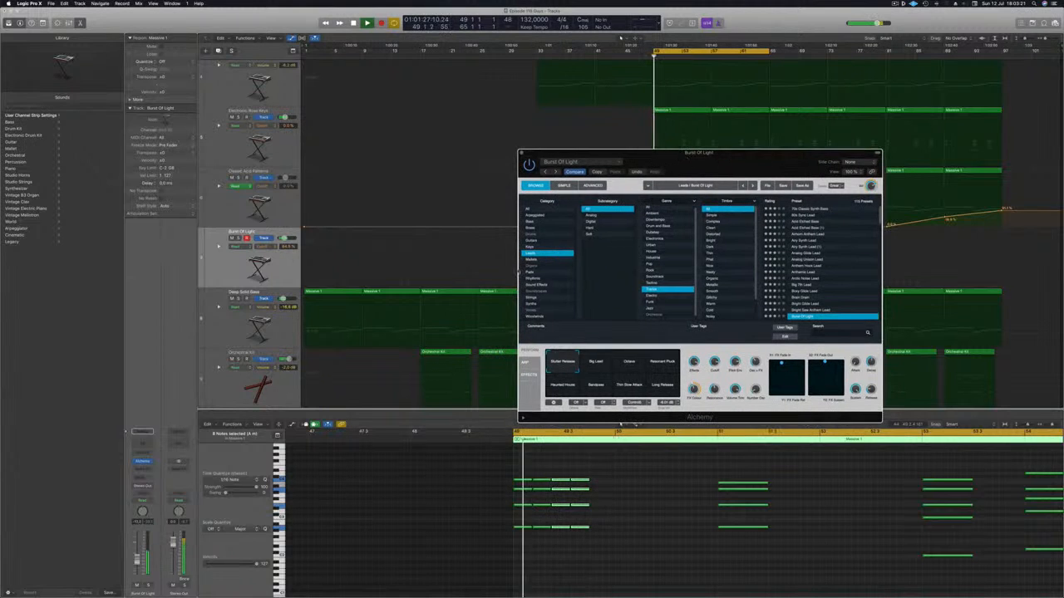
{"action": "left_click_drag", "start_coordinate": [137, 561], "coordinate": [137, 550]}
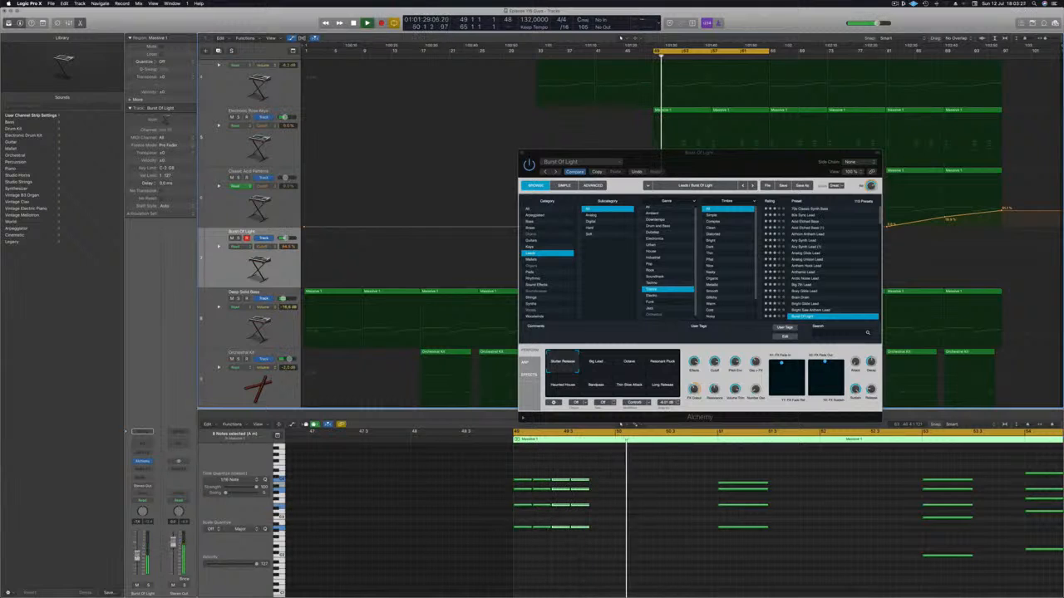
Audition the Big Lead, Octave and Resonant Pluck variations of Burst Of Light and return to its first variation
{"action": "left_click", "coordinate": [595, 367]}
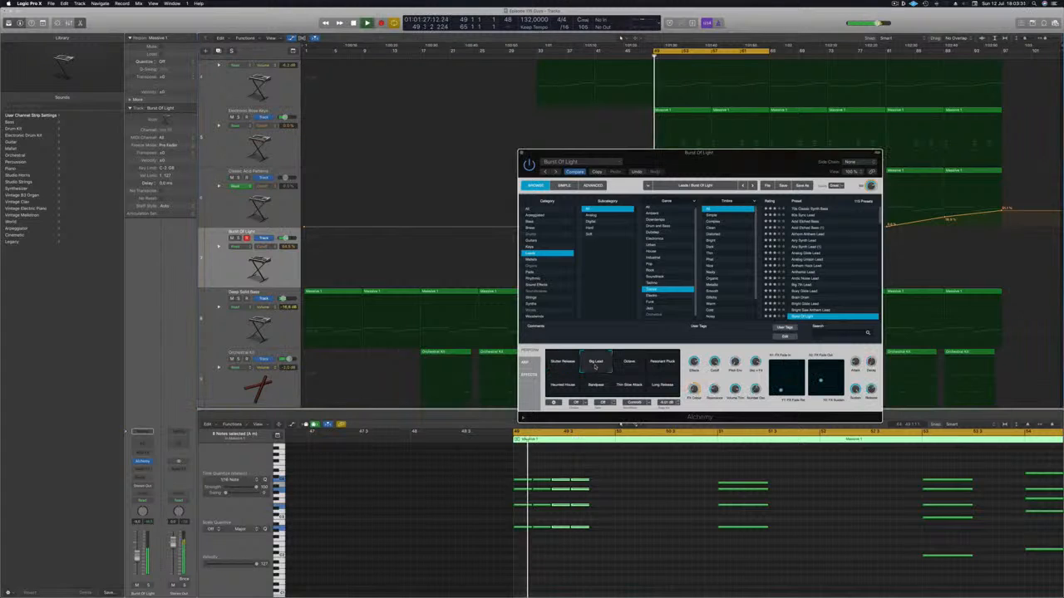
{"action": "left_click", "coordinate": [623, 366]}
{"action": "left_click", "coordinate": [658, 366]}
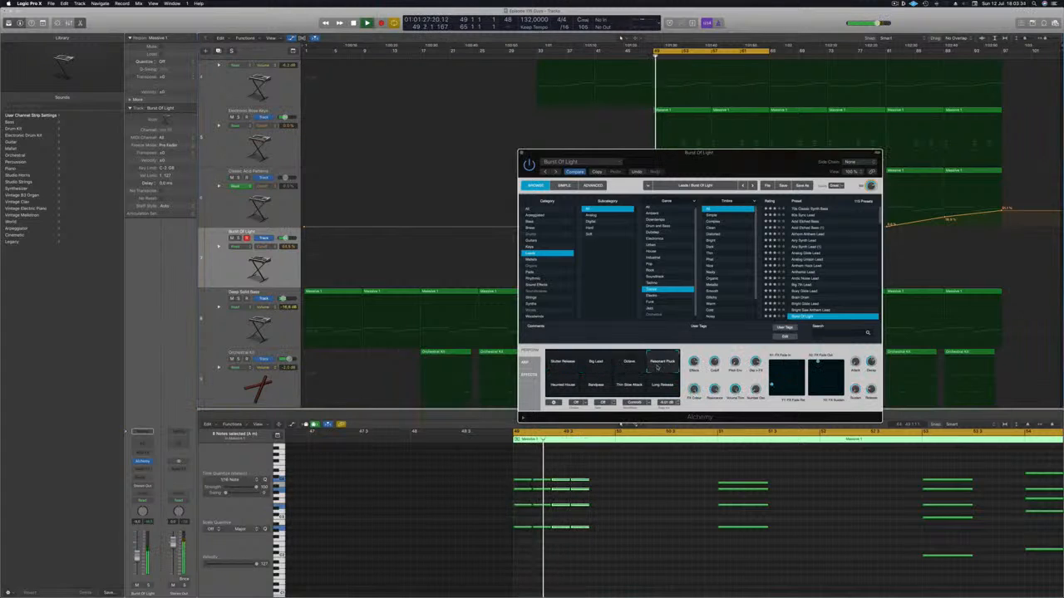
{"action": "left_click", "coordinate": [565, 361]}
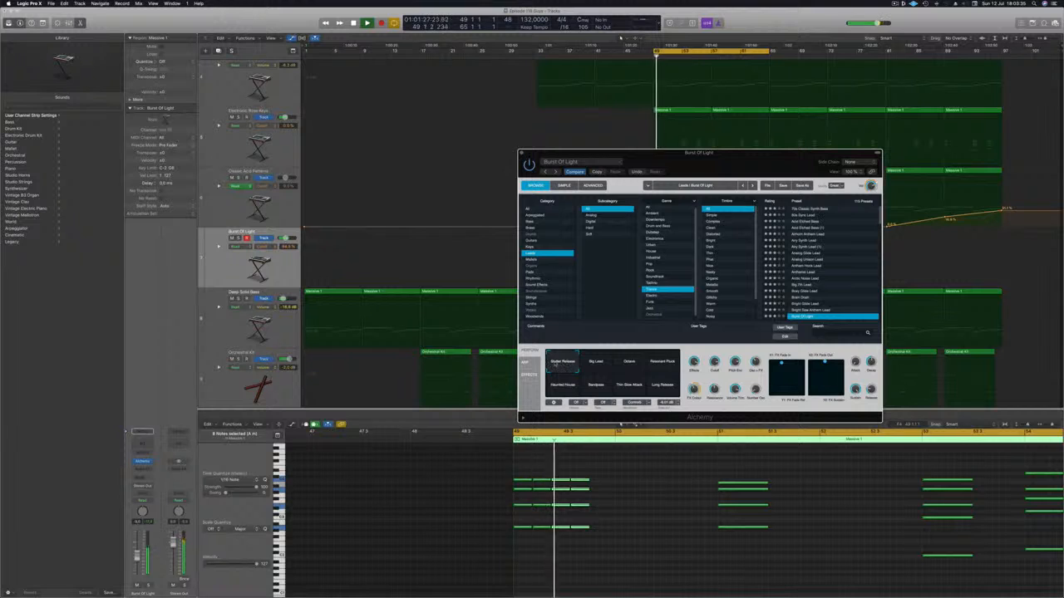
{"action": "left_click_drag", "start_coordinate": [739, 159], "coordinate": [520, 109]}
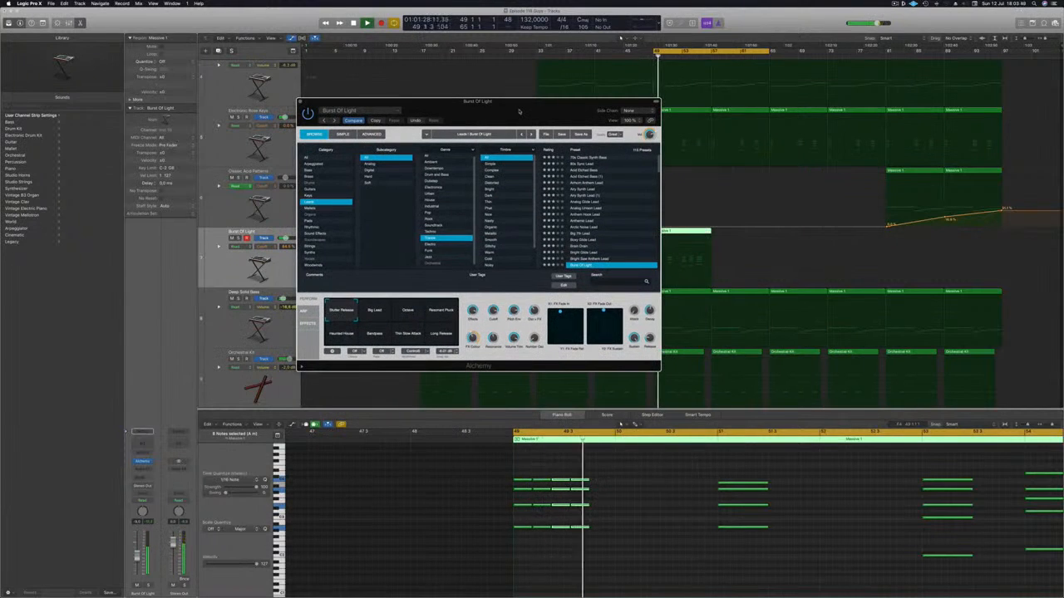
Shorten the bar 51 chord and duplicate it into four short repeated chords matching the bar 49 rhythm, and play the section
{"action": "left_click", "coordinate": [757, 497]}
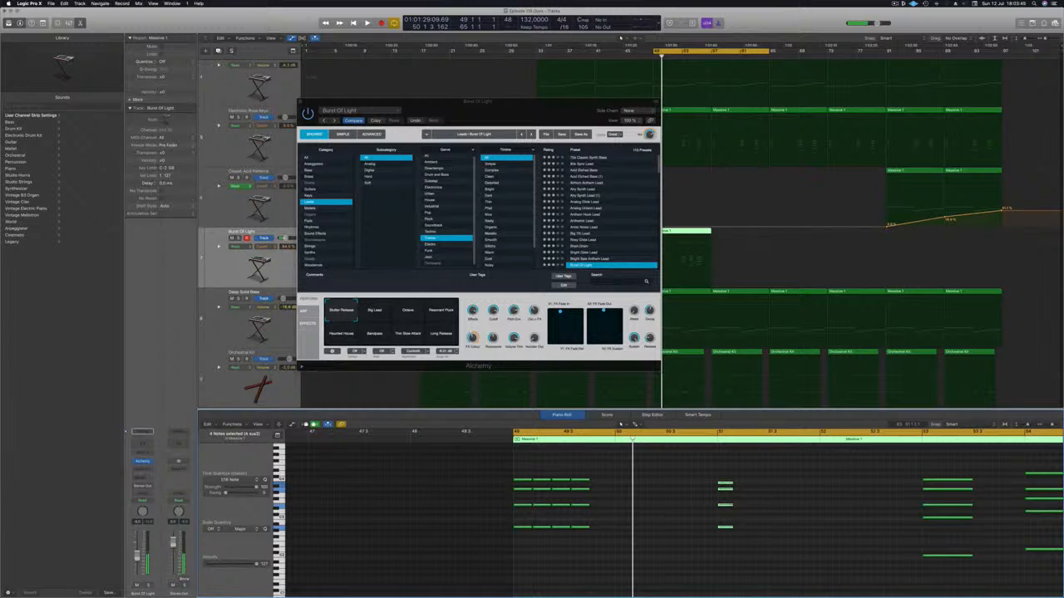
{"action": "left_click_drag", "start_coordinate": [729, 489], "coordinate": [743, 489]}
{"action": "left_click", "coordinate": [792, 562]}
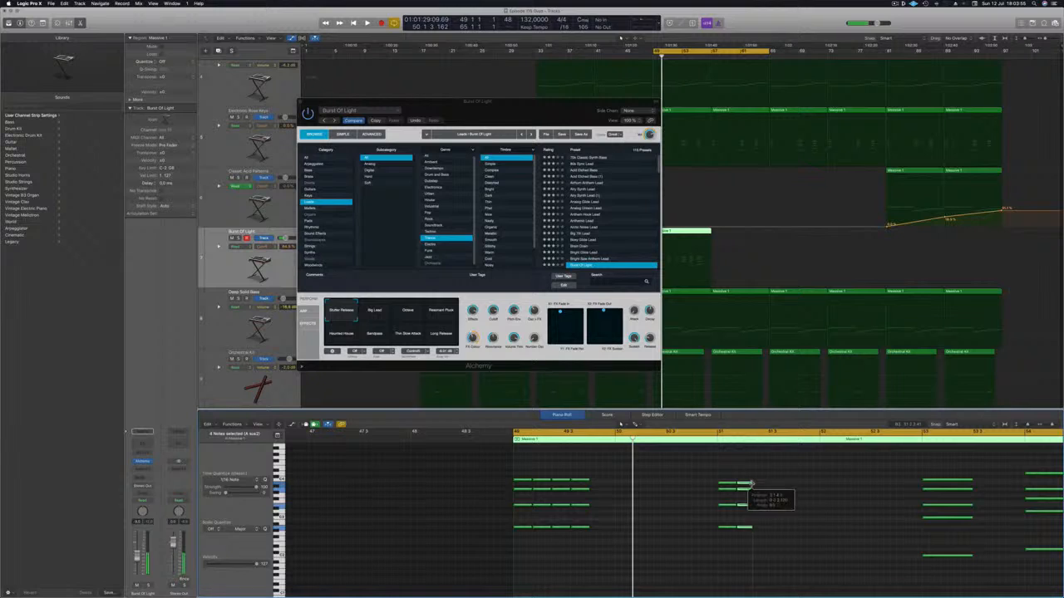
{"action": "left_click_drag", "start_coordinate": [752, 536], "coordinate": [761, 490]}
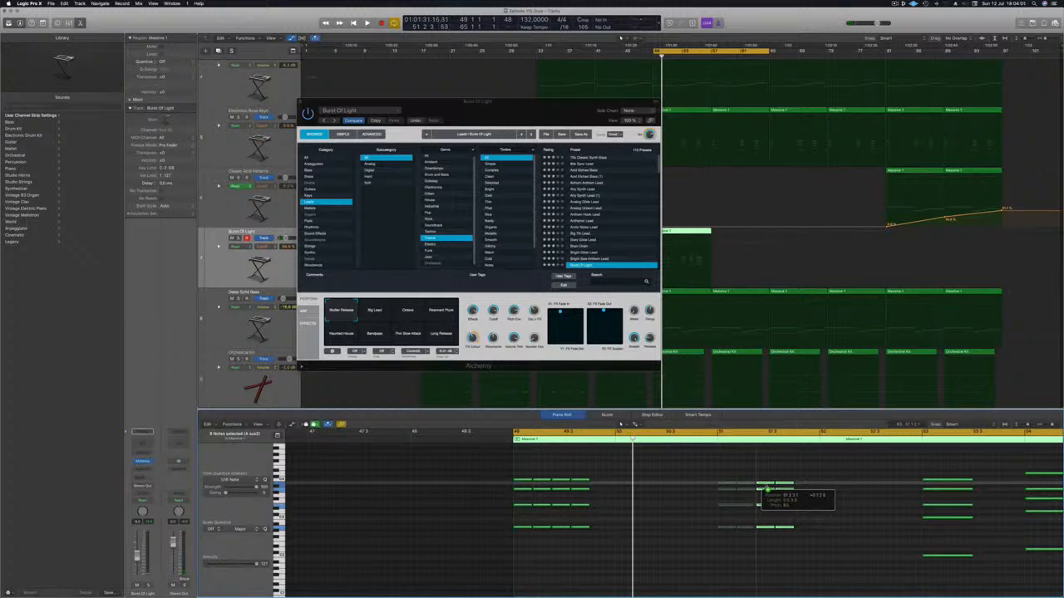
{"action": "left_click_drag", "start_coordinate": [759, 489], "coordinate": [758, 489]}
{"action": "key", "text": "space"}
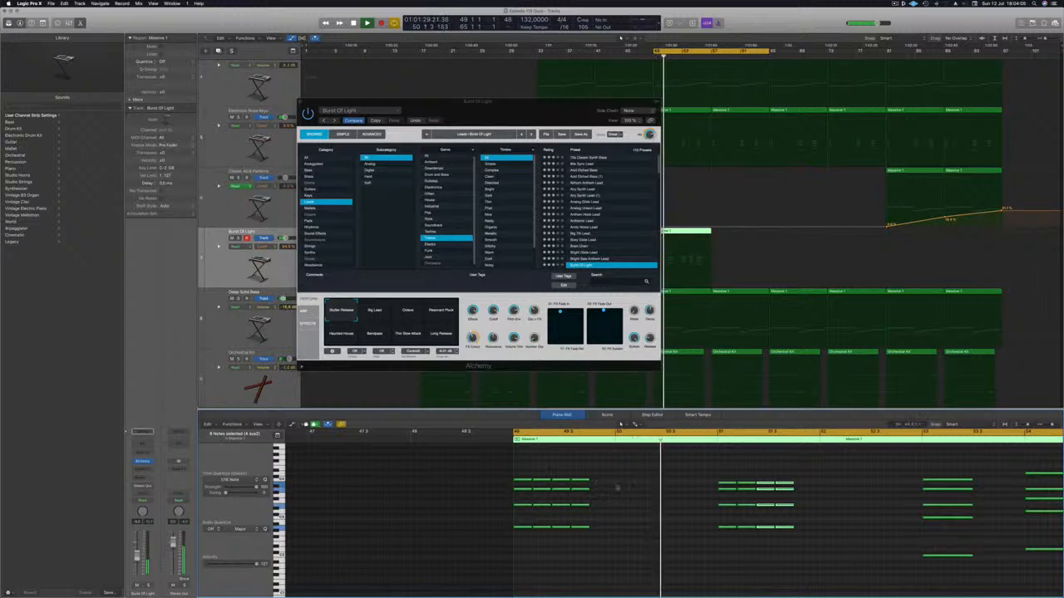
Shorten the bar 53 chord and duplicate it into four short repeated chords in the same rhythm
{"action": "key", "text": "super+Left"}
{"action": "key", "text": "super+Left"}
{"action": "key", "text": "super+Left"}
{"action": "key", "text": "super+Left"}
{"action": "key", "text": "super+Left"}
{"action": "key", "text": "super+Left"}
{"action": "key", "text": "super+Left"}
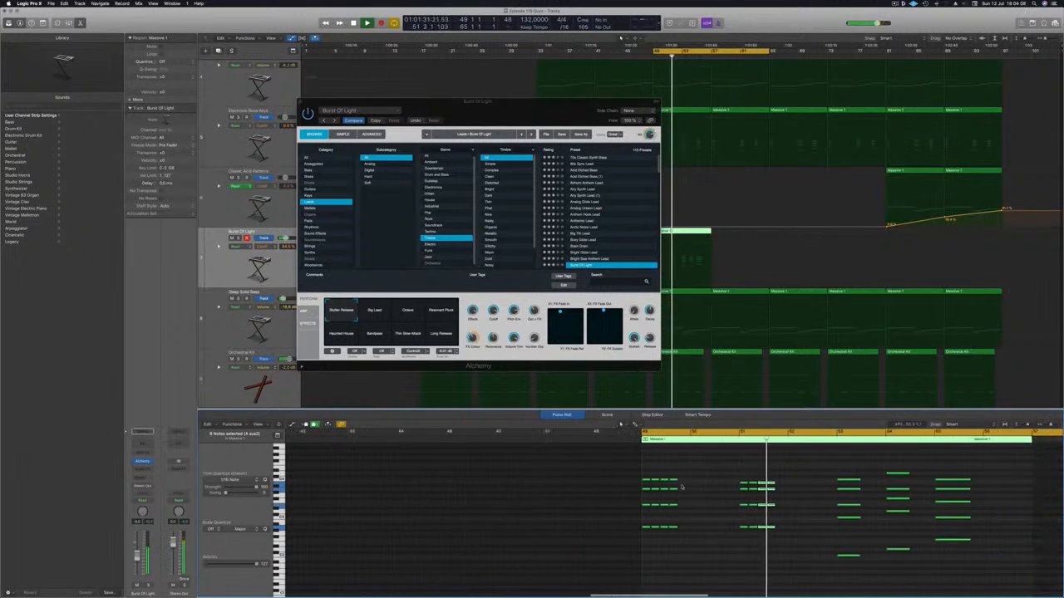
{"action": "scroll", "coordinate": [786, 498], "scroll_direction": "up", "scroll_amount": 4}
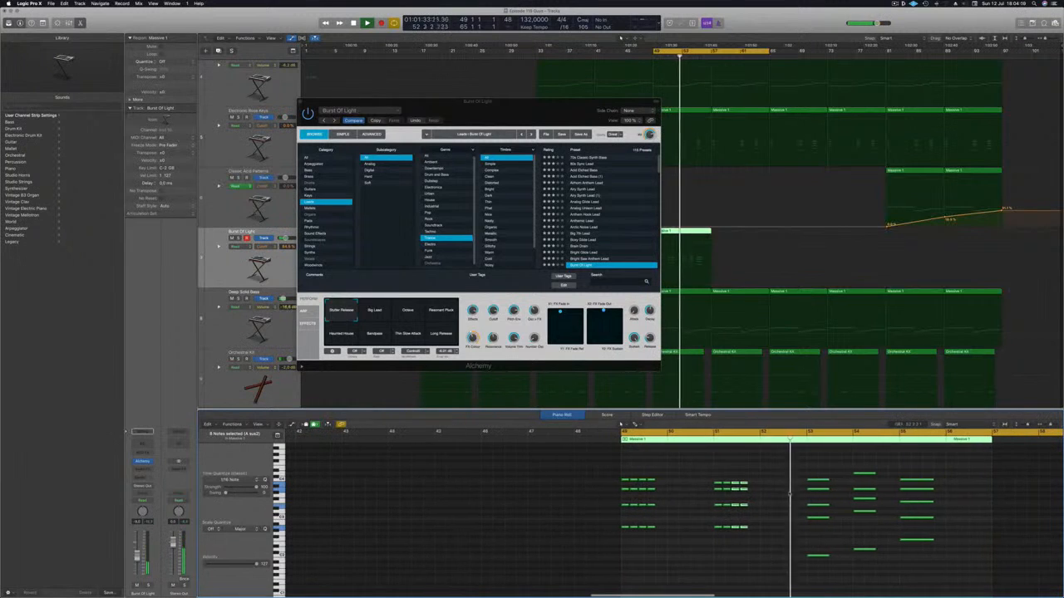
{"action": "scroll", "coordinate": [806, 503], "scroll_direction": "up", "scroll_amount": 2}
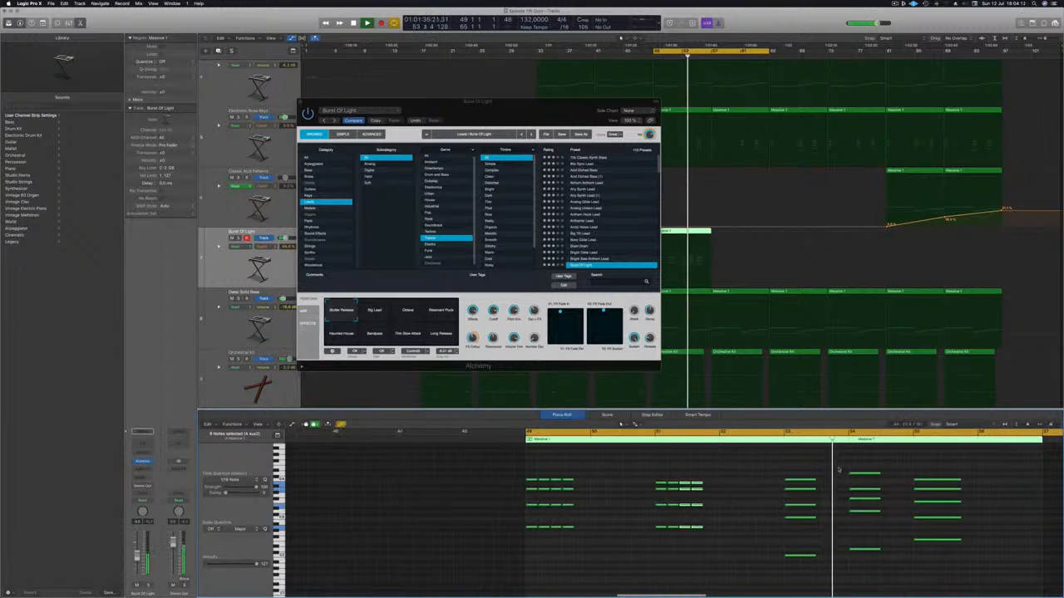
{"action": "scroll", "coordinate": [814, 499], "scroll_direction": "down", "scroll_amount": 2}
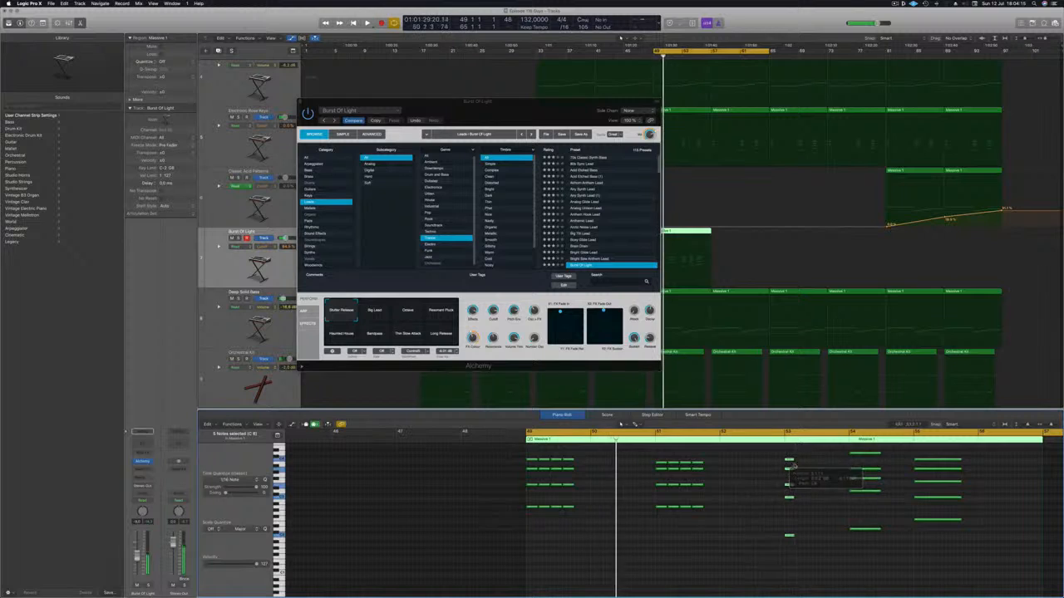
{"action": "scroll", "coordinate": [800, 464], "scroll_direction": "up", "scroll_amount": 2}
{"action": "scroll", "coordinate": [798, 464], "scroll_direction": "up", "scroll_amount": 1}
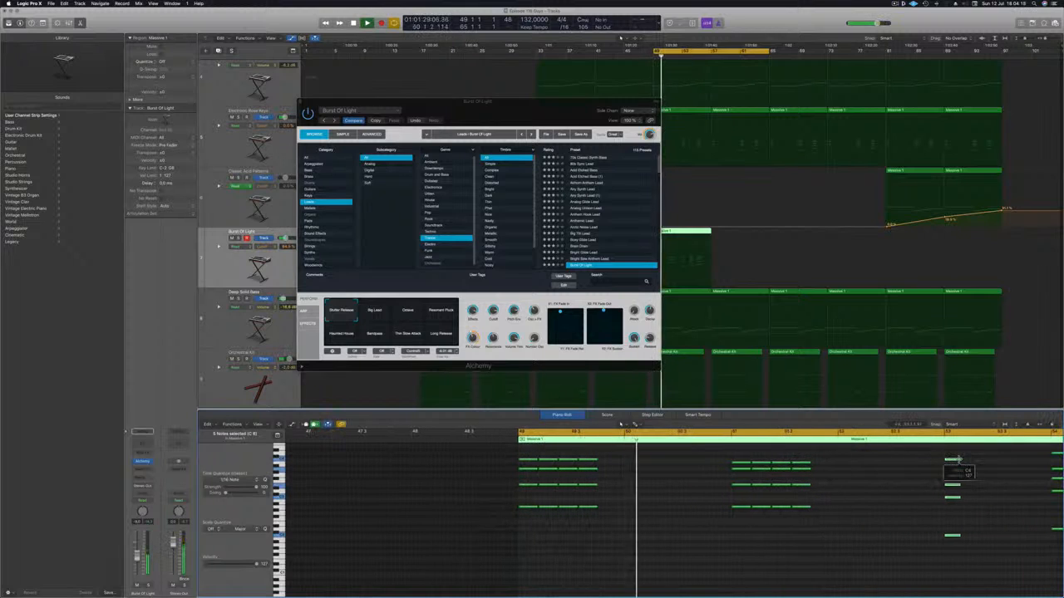
{"action": "left_click_drag", "start_coordinate": [959, 459], "coordinate": [998, 537]}
{"action": "key", "text": "super+Left"}
{"action": "key", "text": "super+Left"}
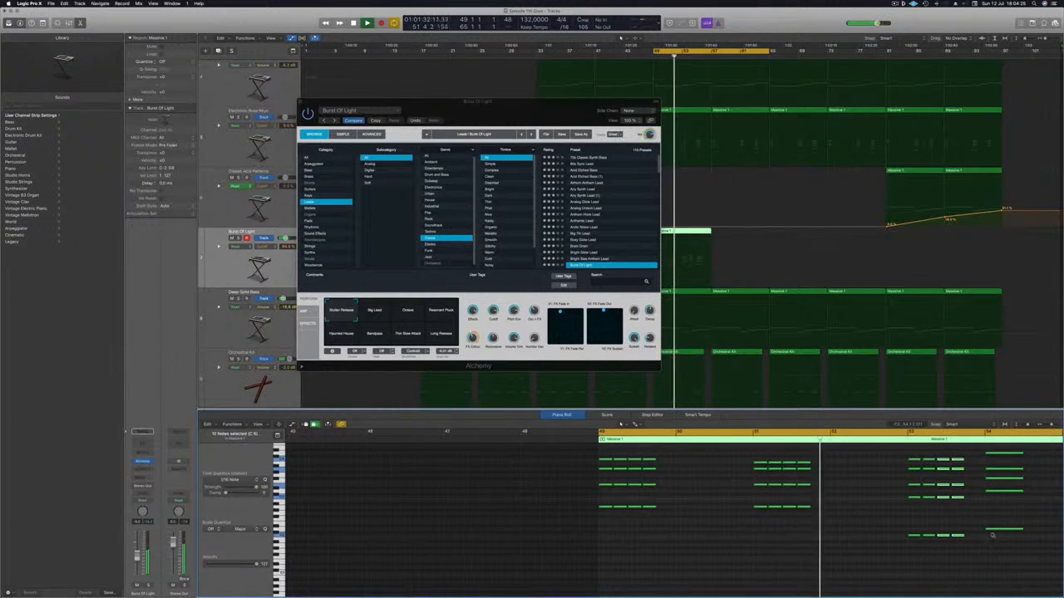
Shorten the bar 54 chord and duplicate it into four short repeated chords in the same rhythm
{"action": "scroll", "coordinate": [978, 537], "scroll_direction": "up", "scroll_amount": 2}
{"action": "left_click_drag", "start_coordinate": [973, 463], "coordinate": [1026, 554]}
{"action": "key", "text": "super+Right"}
{"action": "scroll", "coordinate": [1024, 548], "scroll_direction": "down", "scroll_amount": 3}
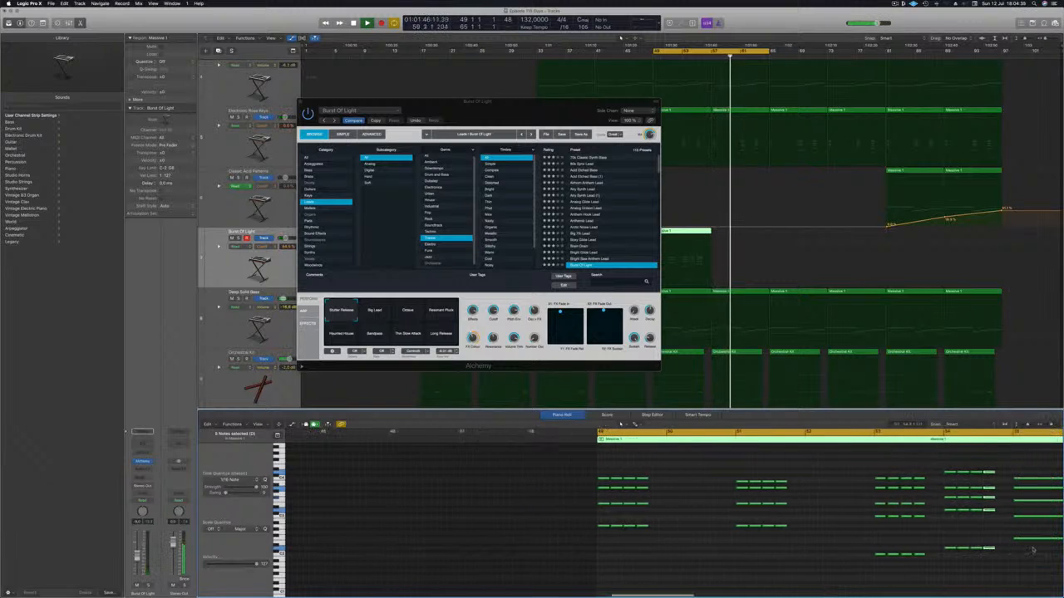
Shorten the bar 55 chord and duplicate it into four short repeated chords in the same rhythm
{"action": "scroll", "coordinate": [1024, 546], "scroll_direction": "right", "scroll_amount": 5}
{"action": "scroll", "coordinate": [1023, 546], "scroll_direction": "right", "scroll_amount": 3}
{"action": "left_click_drag", "start_coordinate": [869, 469], "coordinate": [822, 561]}
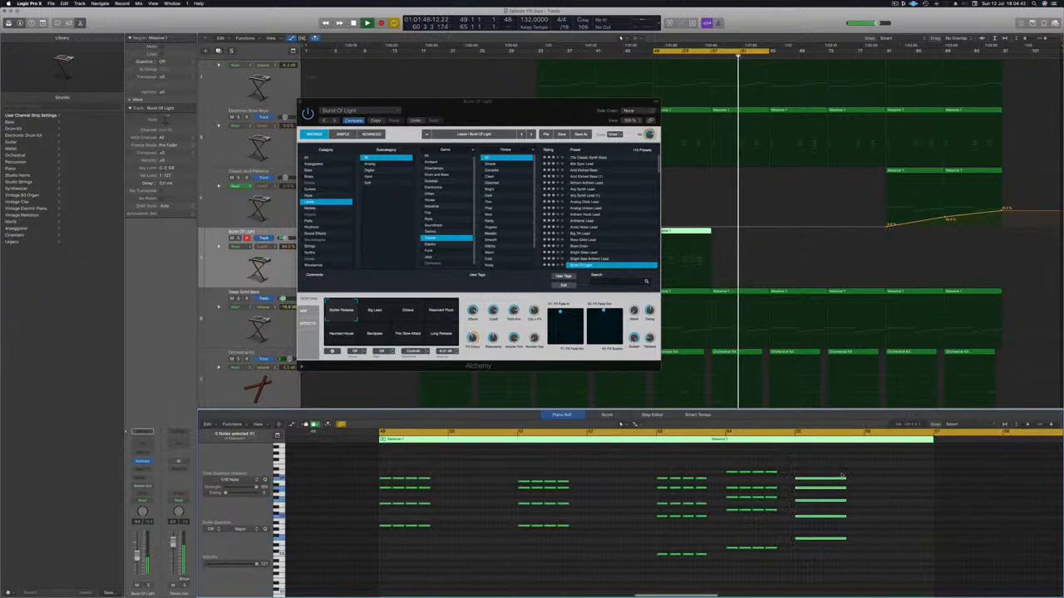
{"action": "left_click_drag", "start_coordinate": [844, 480], "coordinate": [794, 550]}
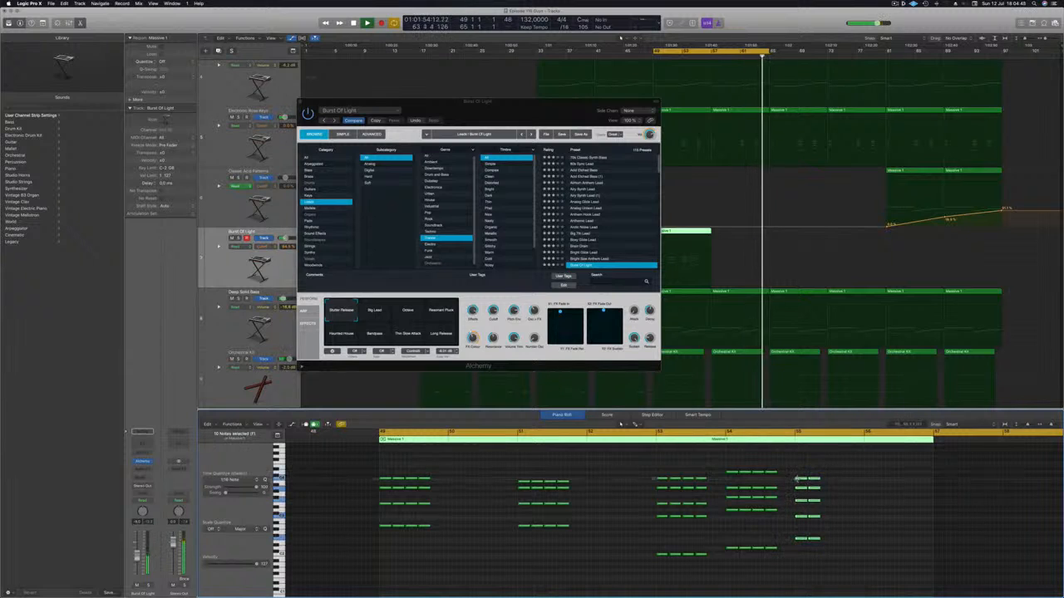
{"action": "left_click_drag", "start_coordinate": [799, 479], "coordinate": [827, 483]}
Audition the saw lead preset listed below Burst Of Light and the Big 7th Lead preset on the repeated chords
{"action": "left_click_drag", "start_coordinate": [593, 125], "coordinate": [764, 157]}
{"action": "scroll", "coordinate": [782, 241], "scroll_direction": "down", "scroll_amount": 3}
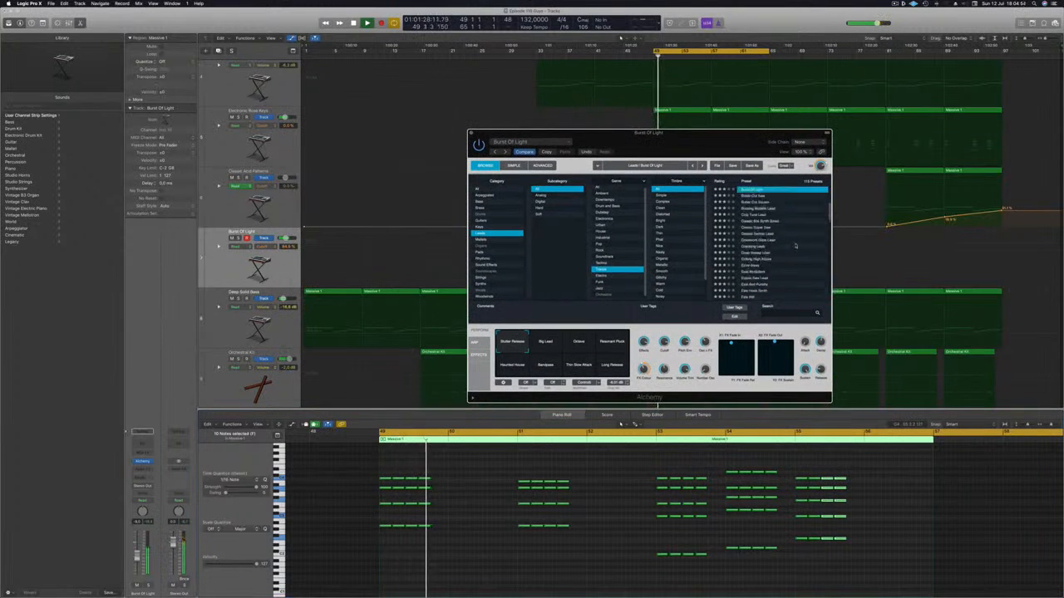
{"action": "left_click", "coordinate": [761, 260]}
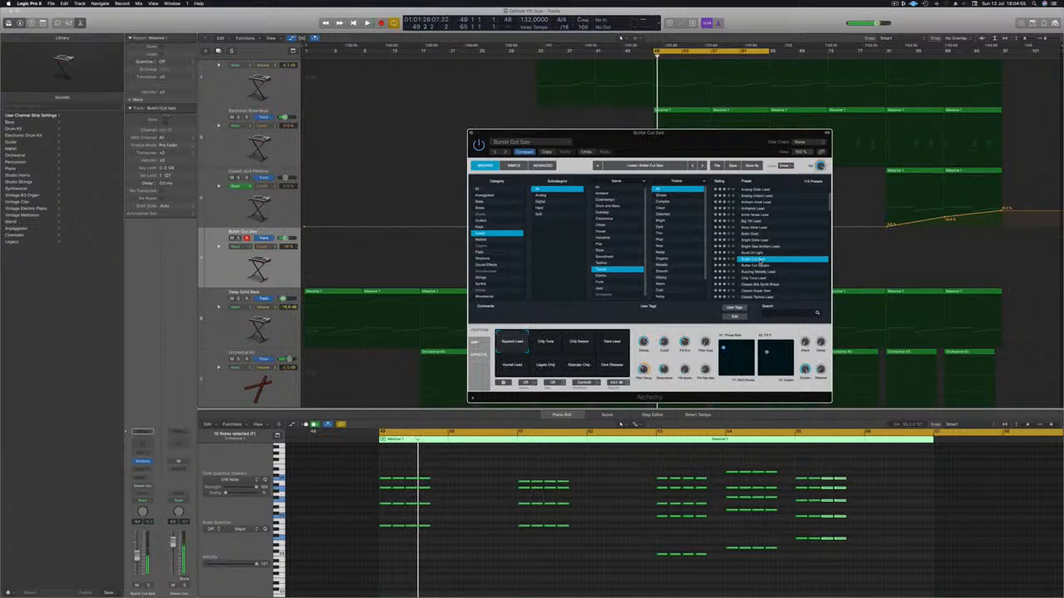
{"action": "scroll", "coordinate": [782, 260], "scroll_direction": "up", "scroll_amount": 2}
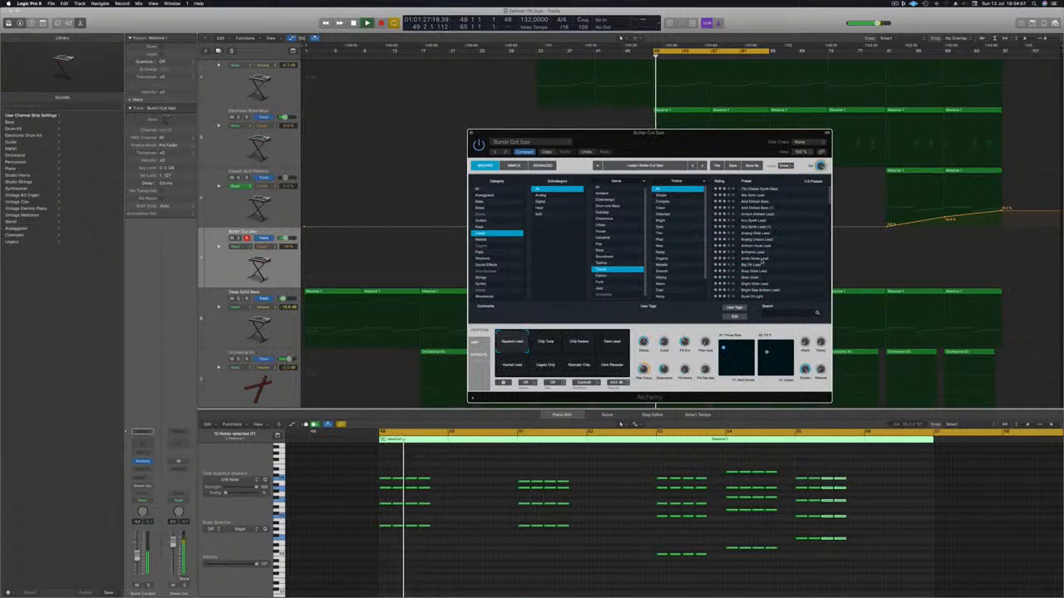
{"action": "left_click", "coordinate": [763, 261]}
{"action": "left_click", "coordinate": [762, 264]}
{"action": "scroll", "coordinate": [763, 262], "scroll_direction": "down", "scroll_amount": 2}
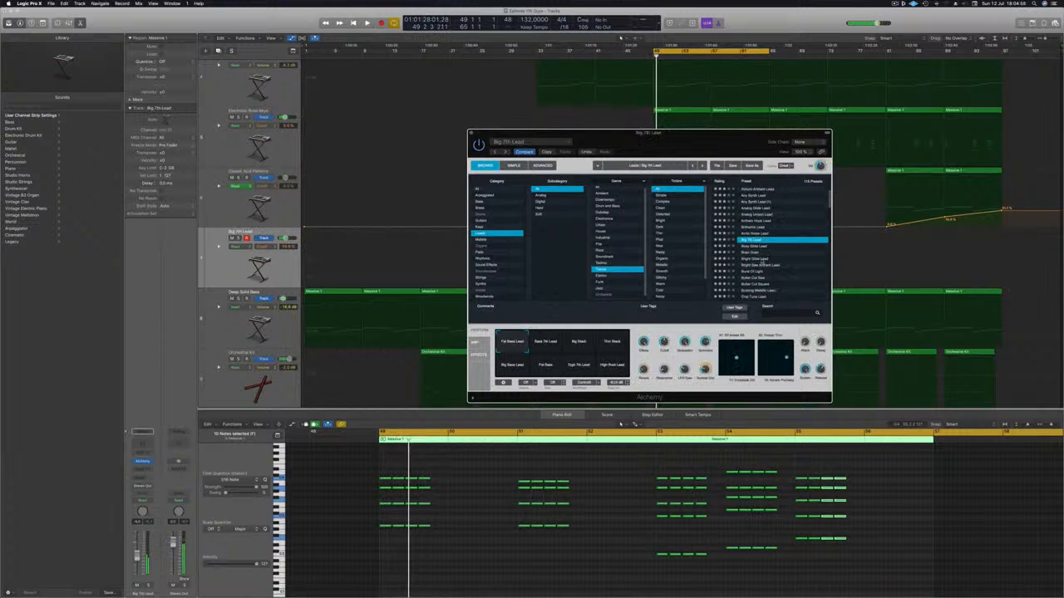
Audition the Bass 7th Lead, Big Stack and Thin Stack variations of the Big 7th Lead preset
{"action": "left_click", "coordinate": [620, 423]}
{"action": "left_click", "coordinate": [537, 349]}
{"action": "left_click", "coordinate": [583, 348]}
{"action": "left_click", "coordinate": [612, 347]}
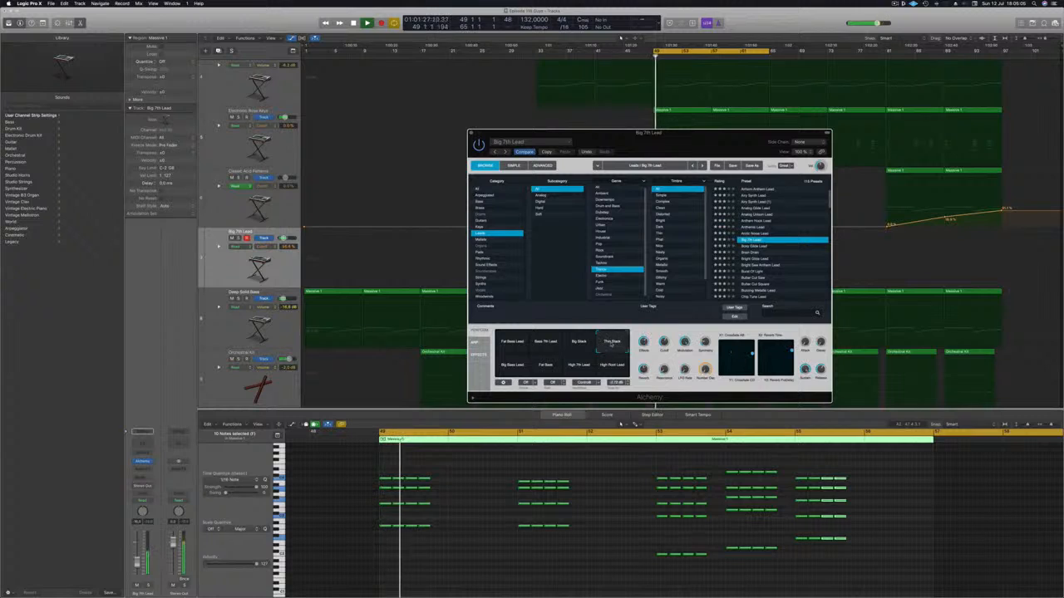
Audition the Boxy Glide Lead preset and reload Burst Of Light
{"action": "left_click", "coordinate": [753, 246]}
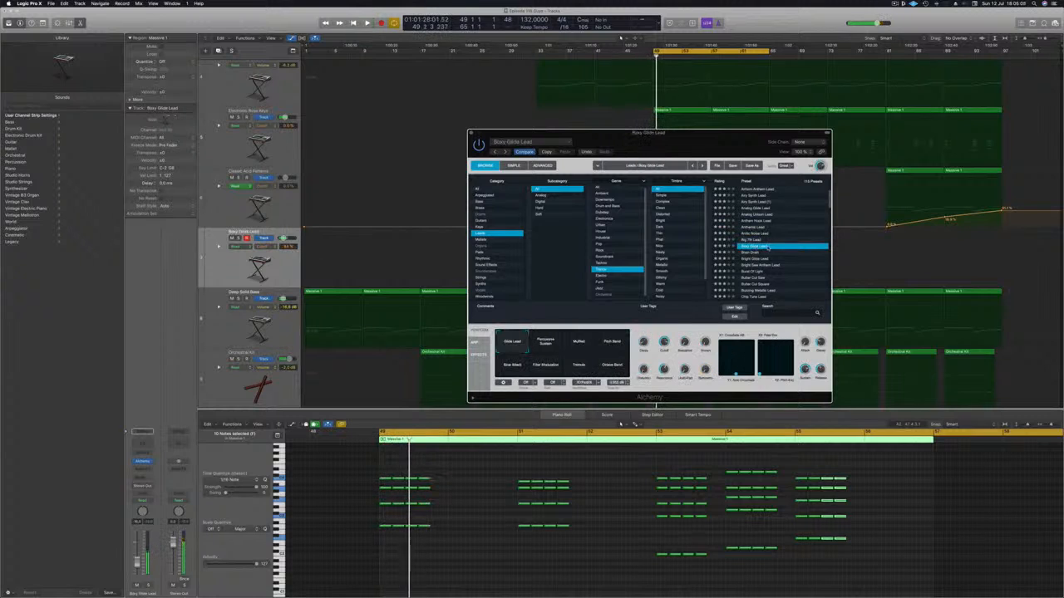
{"action": "scroll", "coordinate": [756, 244], "scroll_direction": "down", "scroll_amount": 2}
{"action": "left_click", "coordinate": [753, 242]}
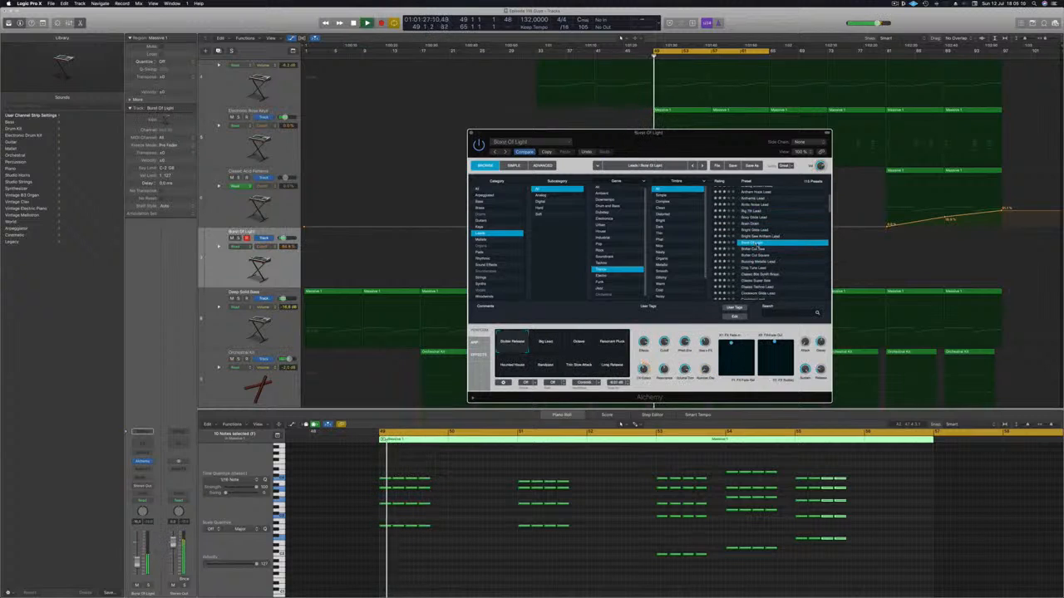
Audition the two Cut presets (saw and square) listed below Burst Of Light, Buzzing Metallic Lead, and Classic 80s Synth Brass
{"action": "scroll", "coordinate": [754, 240], "scroll_direction": "down", "scroll_amount": 2}
{"action": "left_click", "coordinate": [753, 236]}
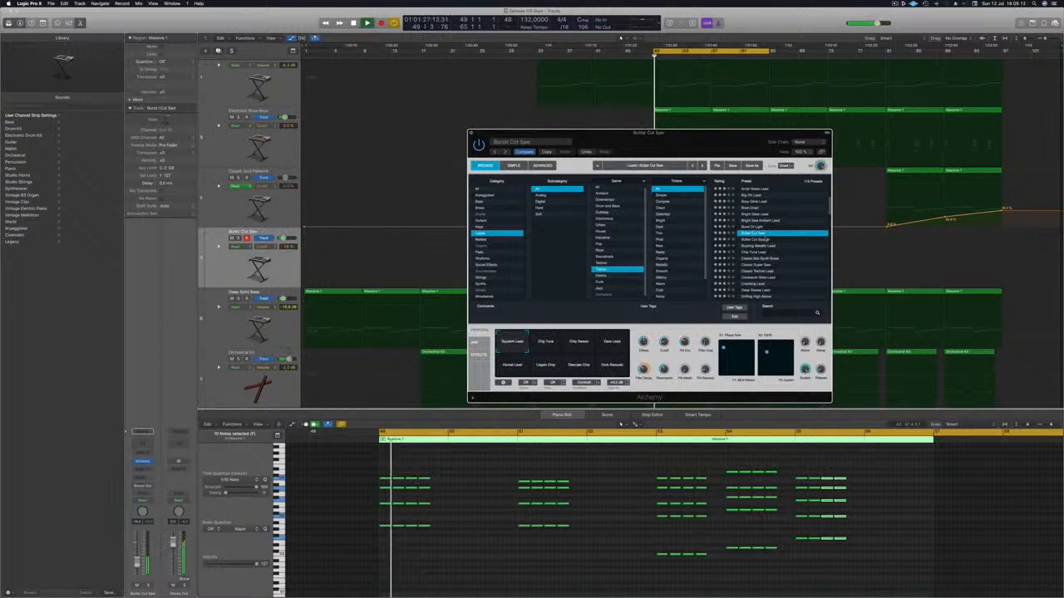
{"action": "left_click", "coordinate": [769, 239]}
{"action": "left_click", "coordinate": [781, 246]}
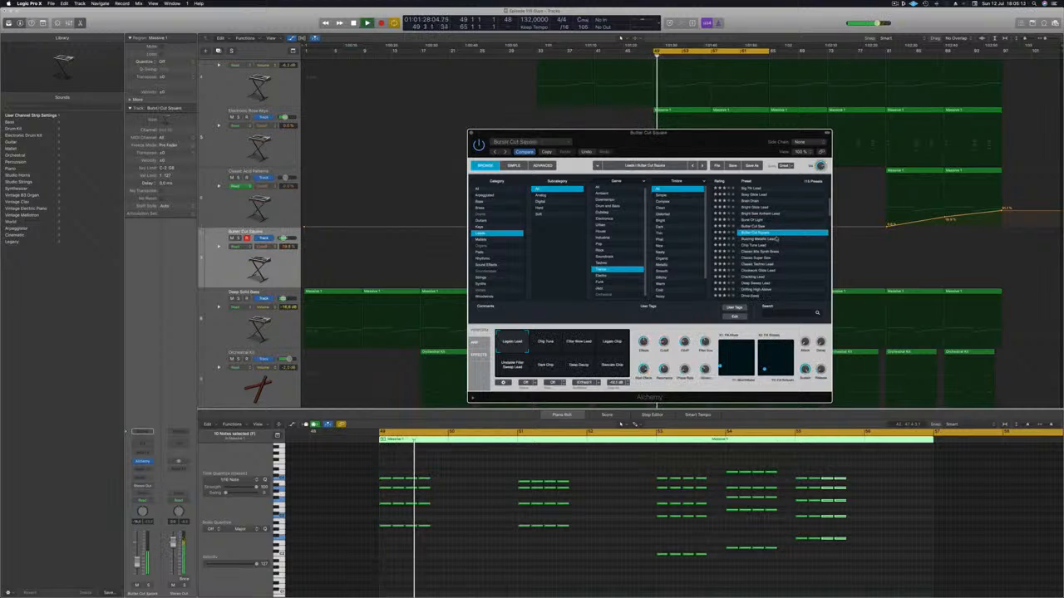
{"action": "scroll", "coordinate": [795, 225], "scroll_direction": "down", "scroll_amount": 2}
{"action": "left_click", "coordinate": [760, 235]}
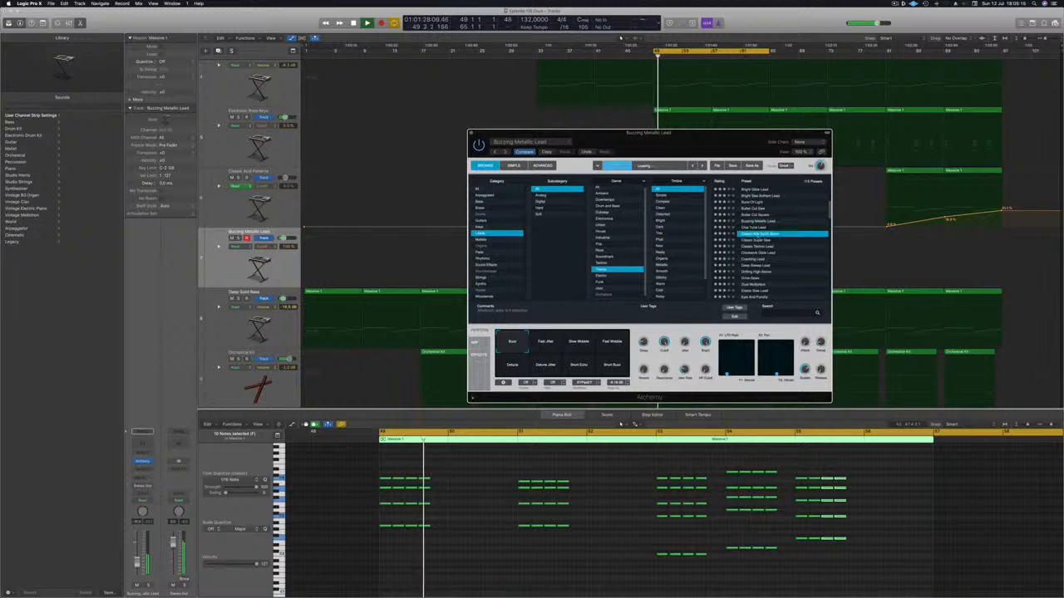
Audition the Paper Thin Lead, Mini Saw Lead and Massive Festival Lead presets on the repeated chords
{"action": "scroll", "coordinate": [781, 247], "scroll_direction": "up", "scroll_amount": 6}
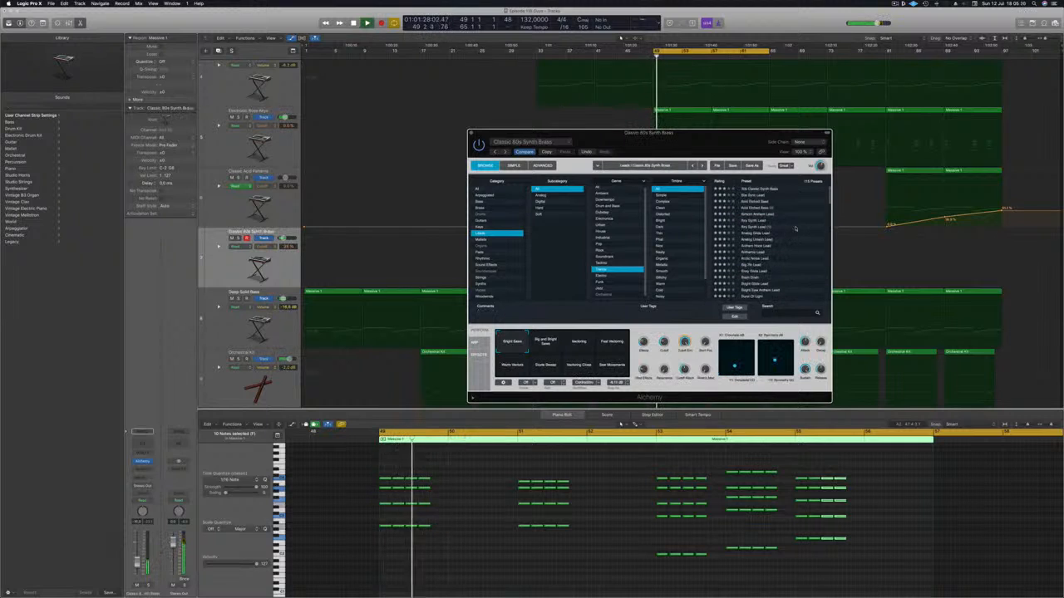
{"action": "scroll", "coordinate": [777, 245], "scroll_direction": "down", "scroll_amount": 10}
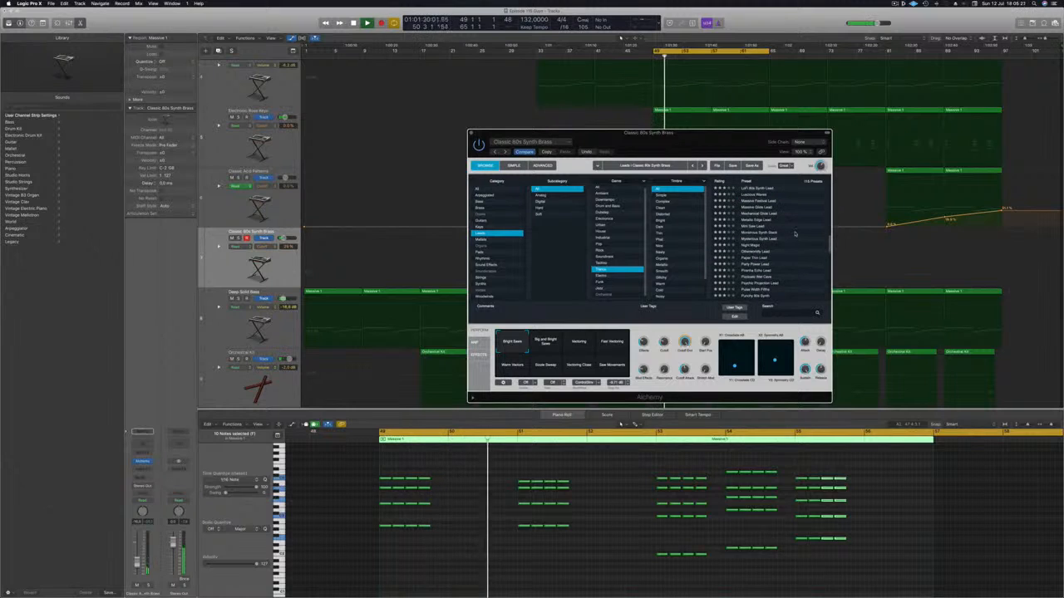
{"action": "left_click", "coordinate": [762, 258]}
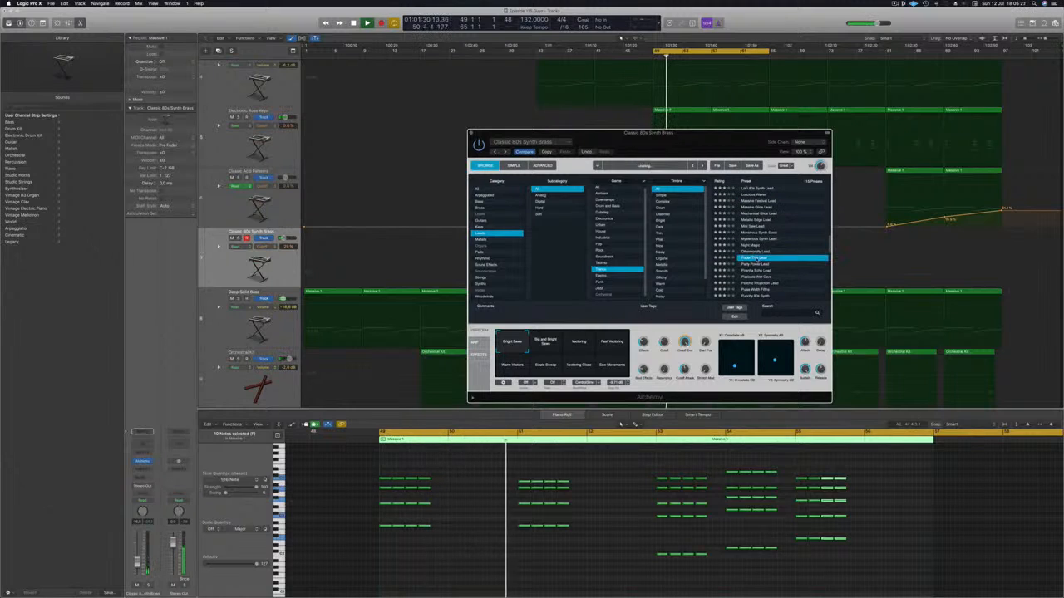
{"action": "left_click", "coordinate": [754, 227]}
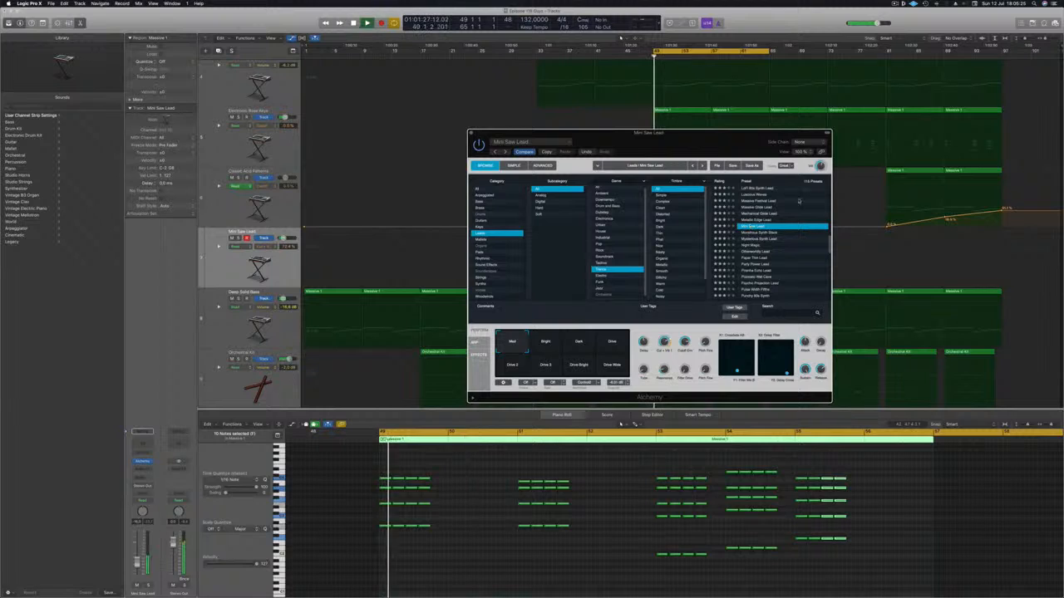
{"action": "left_click", "coordinate": [761, 202]}
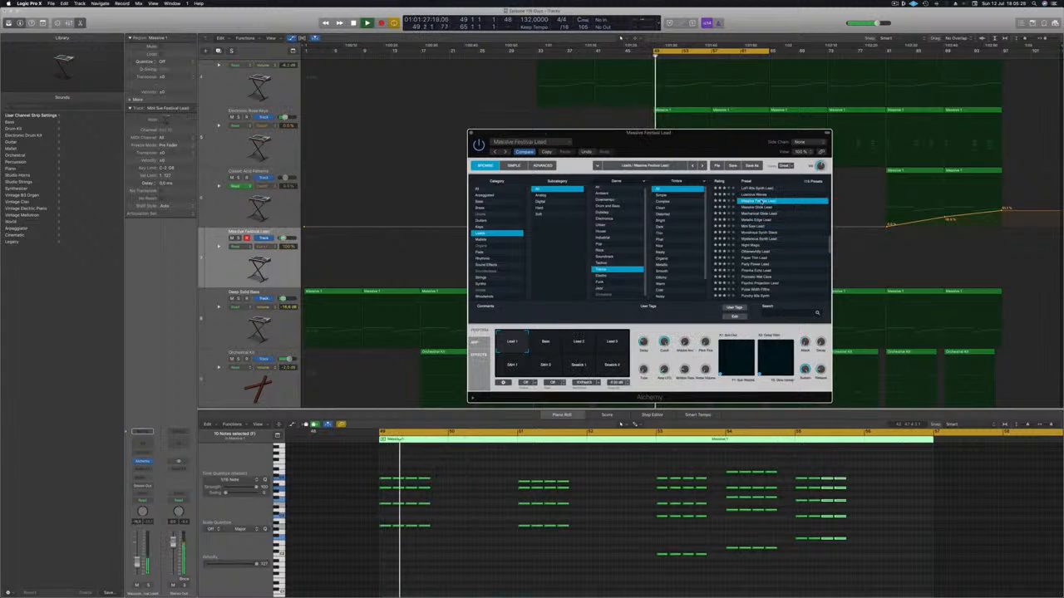
Audition the LoFi 80s Synth Lead, Journey To Pluto and Huge Echo Lead presets
{"action": "scroll", "coordinate": [761, 232], "scroll_direction": "up", "scroll_amount": 3}
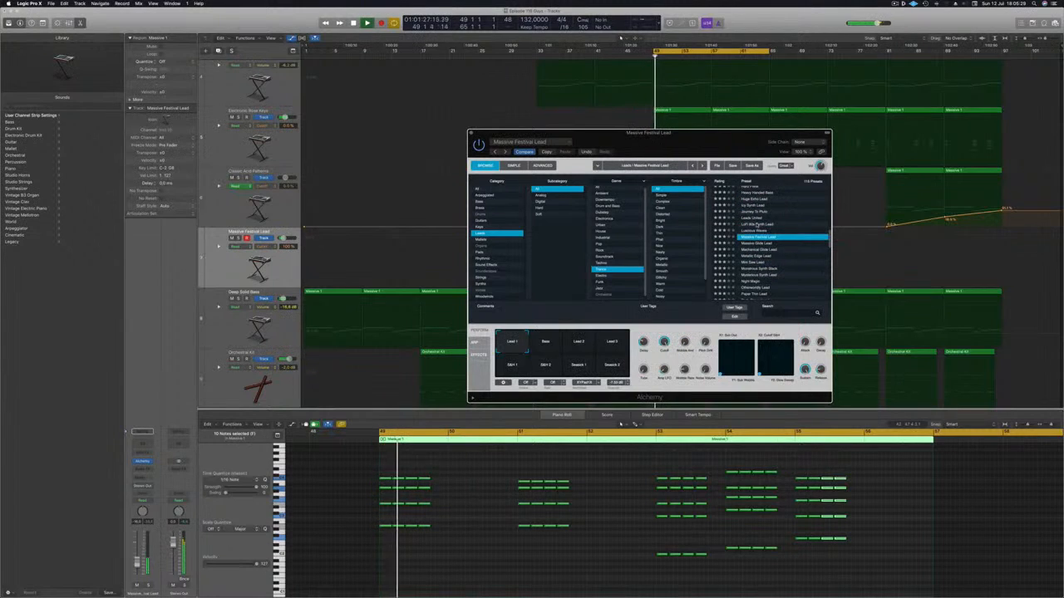
{"action": "left_click", "coordinate": [755, 224]}
{"action": "left_click", "coordinate": [753, 213]}
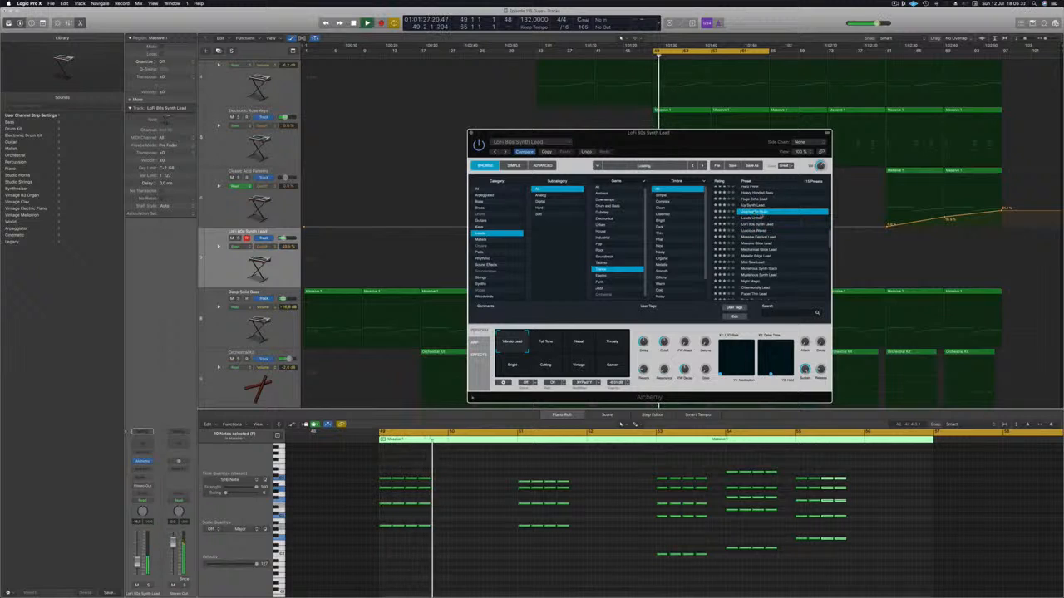
{"action": "left_click", "coordinate": [753, 199]}
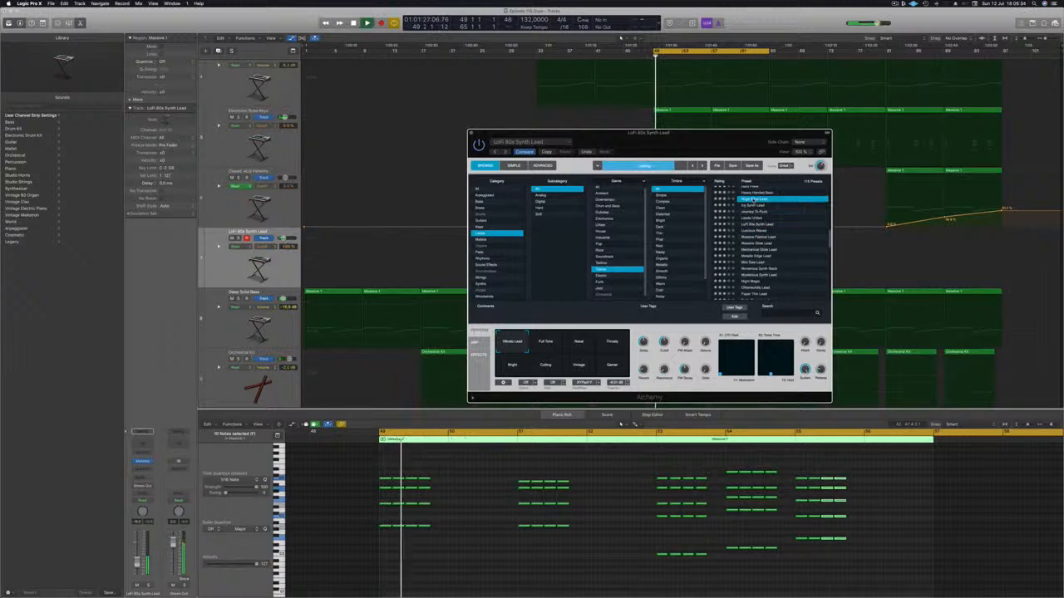
Audition the Flutter Lead, Festival Saw Lead and Elastic Saw Lead presets, moving the synth window slightly aside
{"action": "scroll", "coordinate": [777, 217], "scroll_direction": "up", "scroll_amount": 5}
{"action": "left_click", "coordinate": [765, 219]}
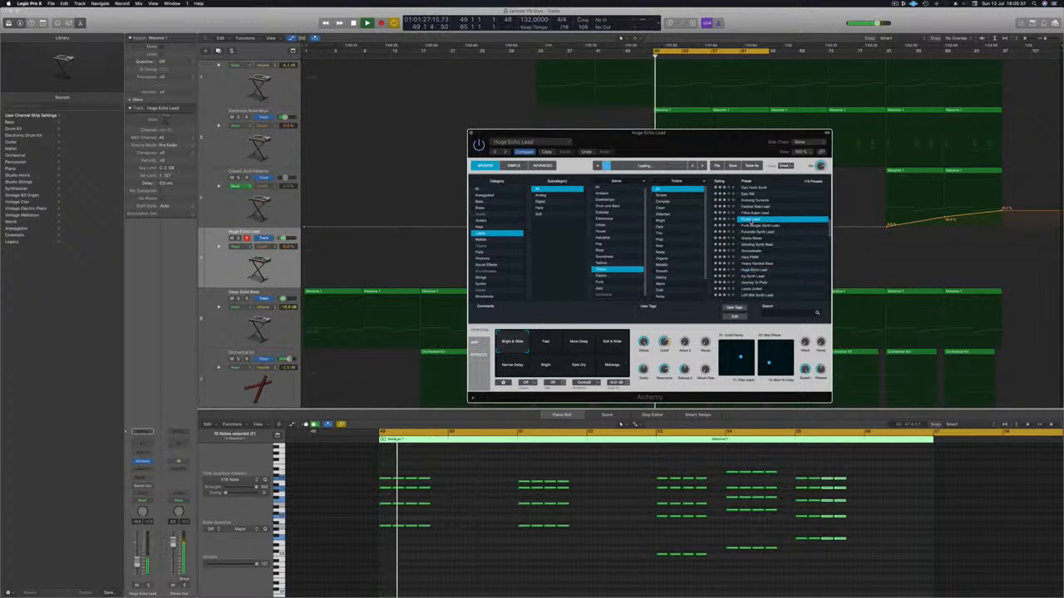
{"action": "left_click", "coordinate": [757, 207]}
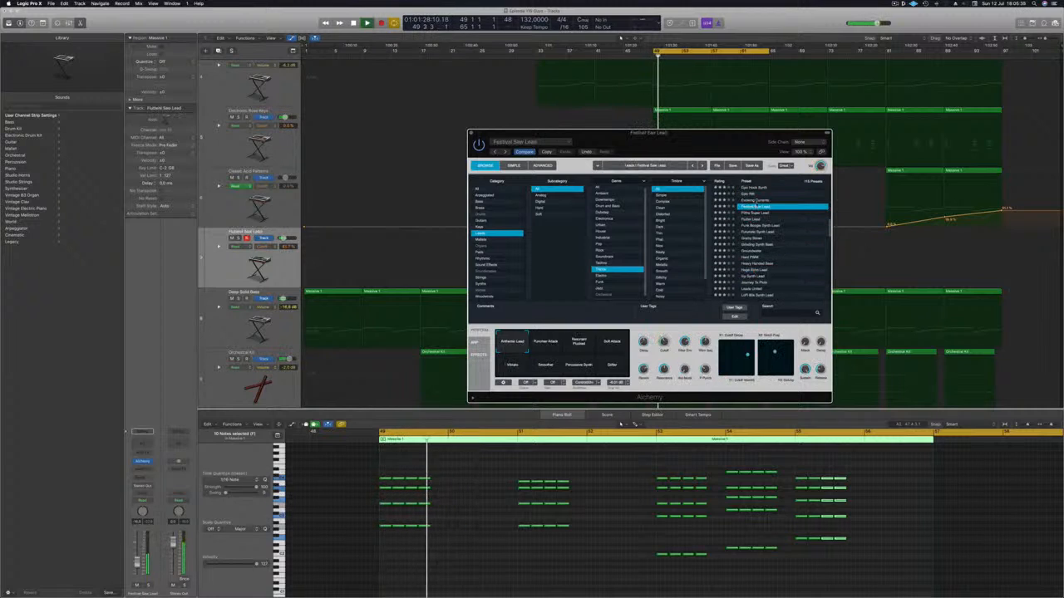
{"action": "left_click_drag", "start_coordinate": [738, 148], "coordinate": [775, 147]}
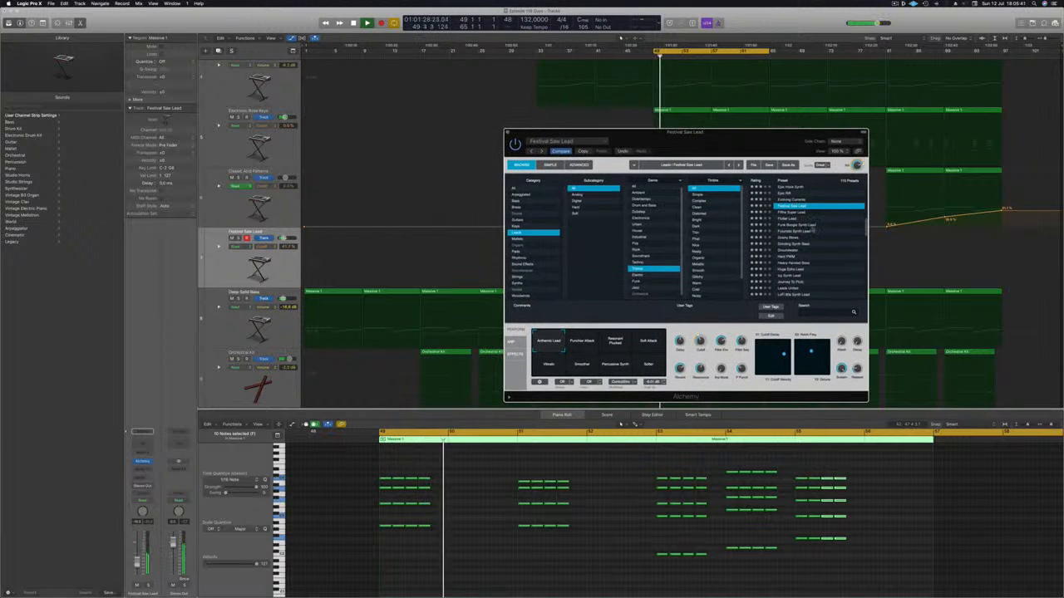
{"action": "scroll", "coordinate": [794, 223], "scroll_direction": "up", "scroll_amount": 3}
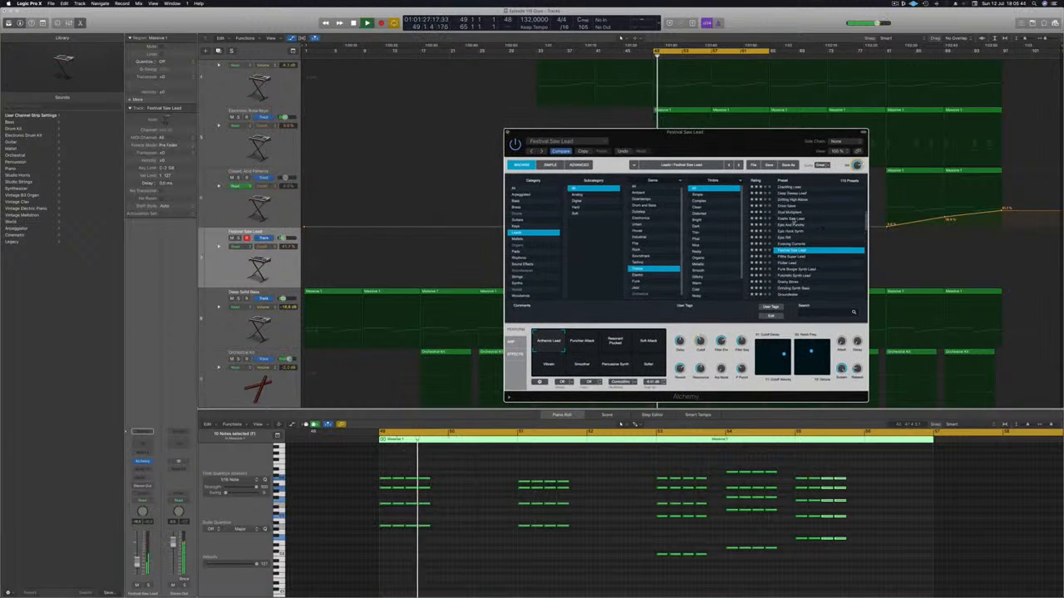
{"action": "left_click", "coordinate": [791, 218]}
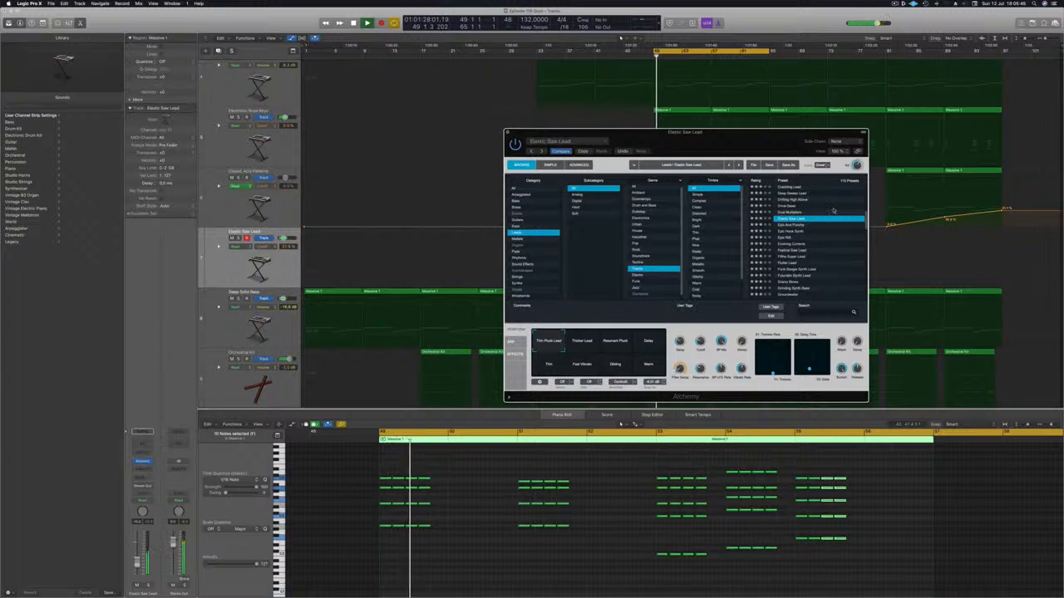
Widen the trance preset list to all categories and audition Europa Bass, Good Boy and 1970s Modular Synth Bass
{"action": "left_click", "coordinate": [520, 188]}
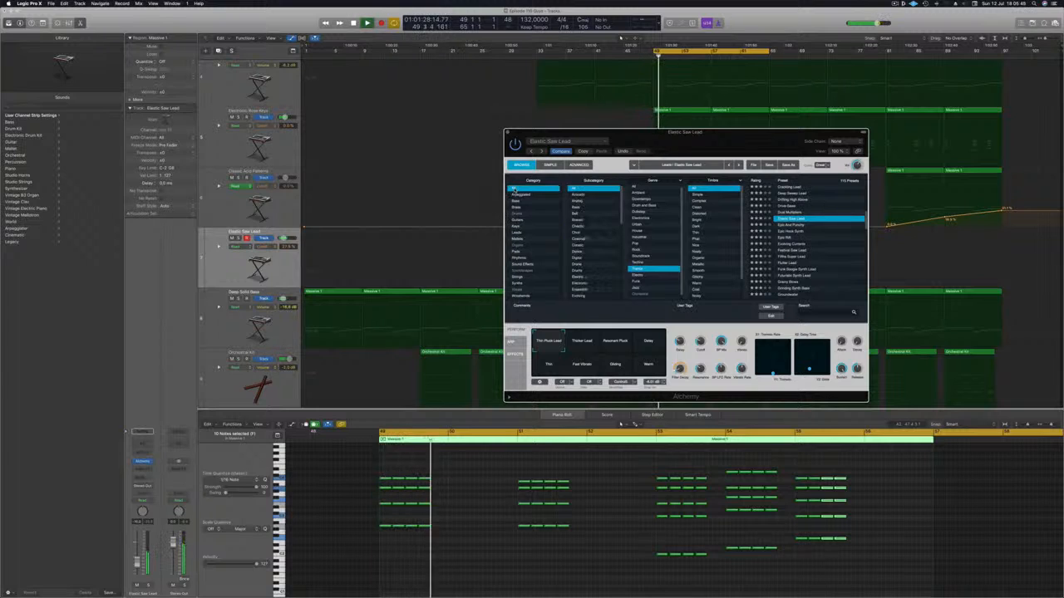
{"action": "scroll", "coordinate": [811, 231], "scroll_direction": "up", "scroll_amount": 10}
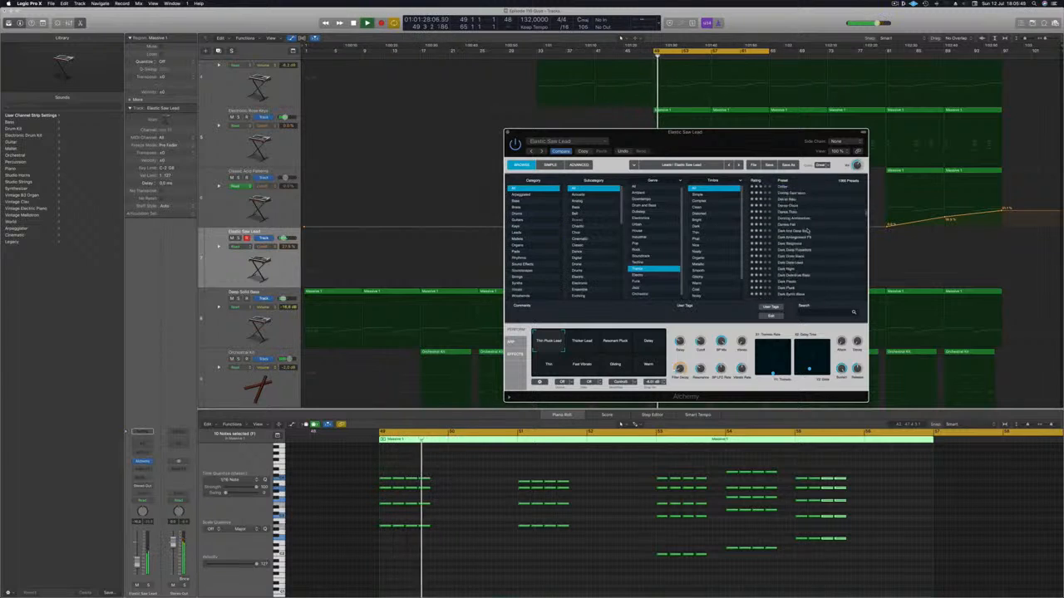
{"action": "scroll", "coordinate": [810, 233], "scroll_direction": "up", "scroll_amount": 5}
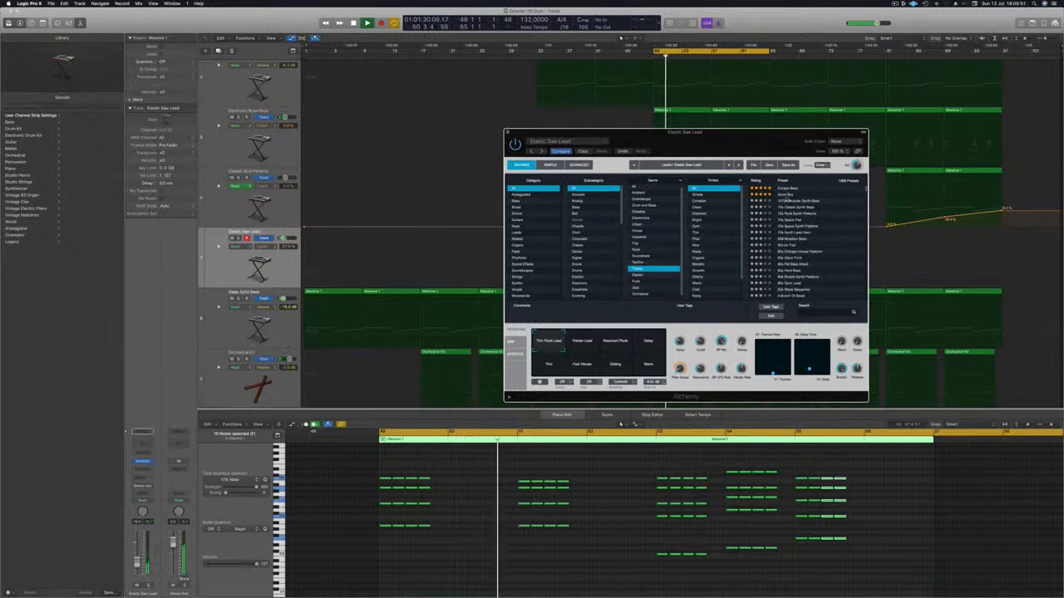
{"action": "left_click", "coordinate": [786, 189]}
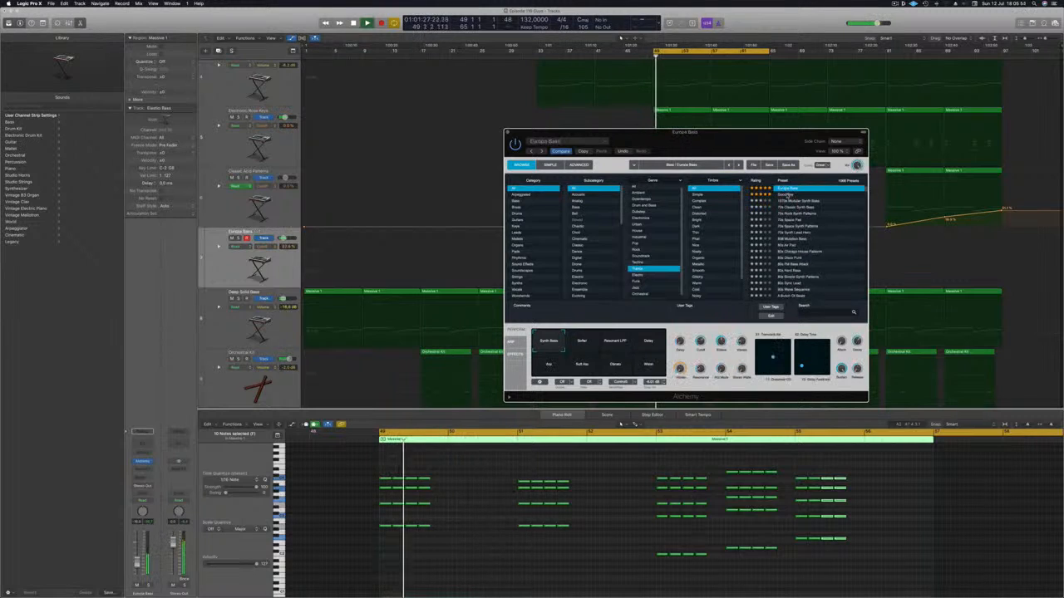
{"action": "left_click", "coordinate": [788, 194]}
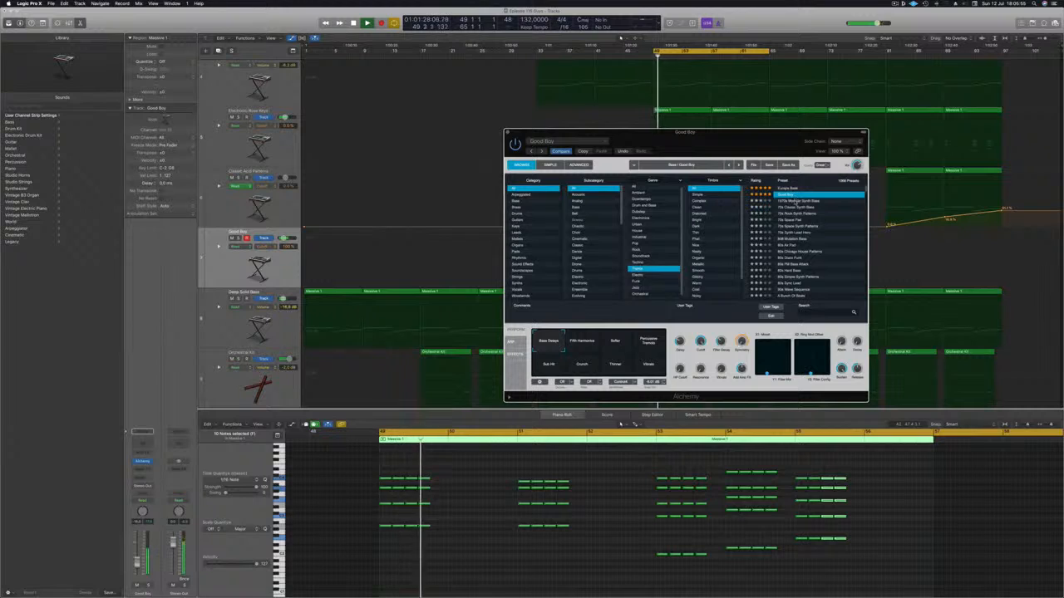
{"action": "left_click", "coordinate": [796, 202]}
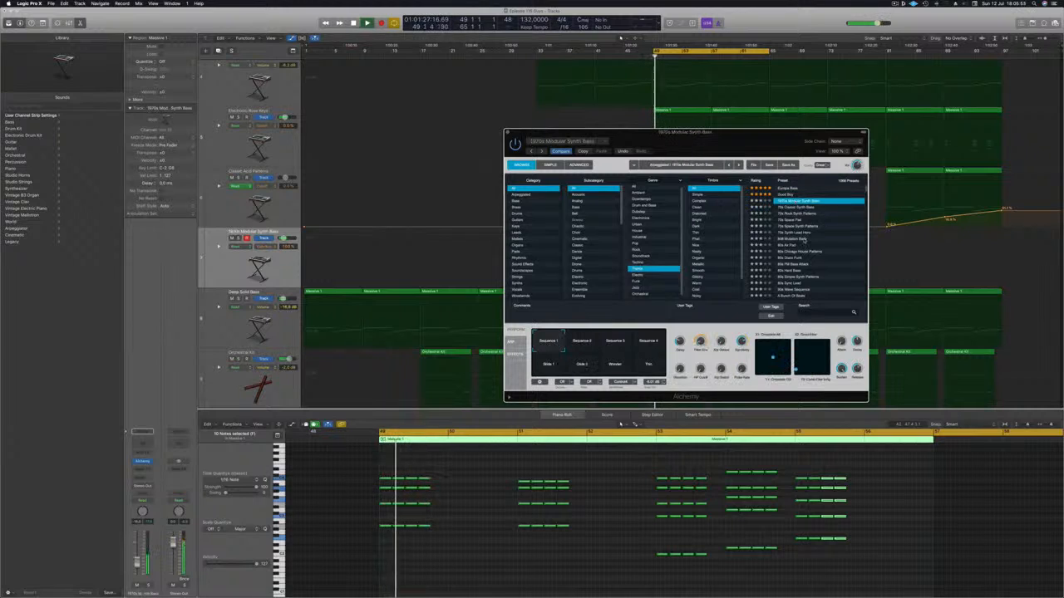
Audition the 80s Simple Synth Patterns, Acid Trance Pattern and Agile Synth Bass presets
{"action": "scroll", "coordinate": [804, 239], "scroll_direction": "down", "scroll_amount": 2}
{"action": "scroll", "coordinate": [818, 235], "scroll_direction": "down", "scroll_amount": 2}
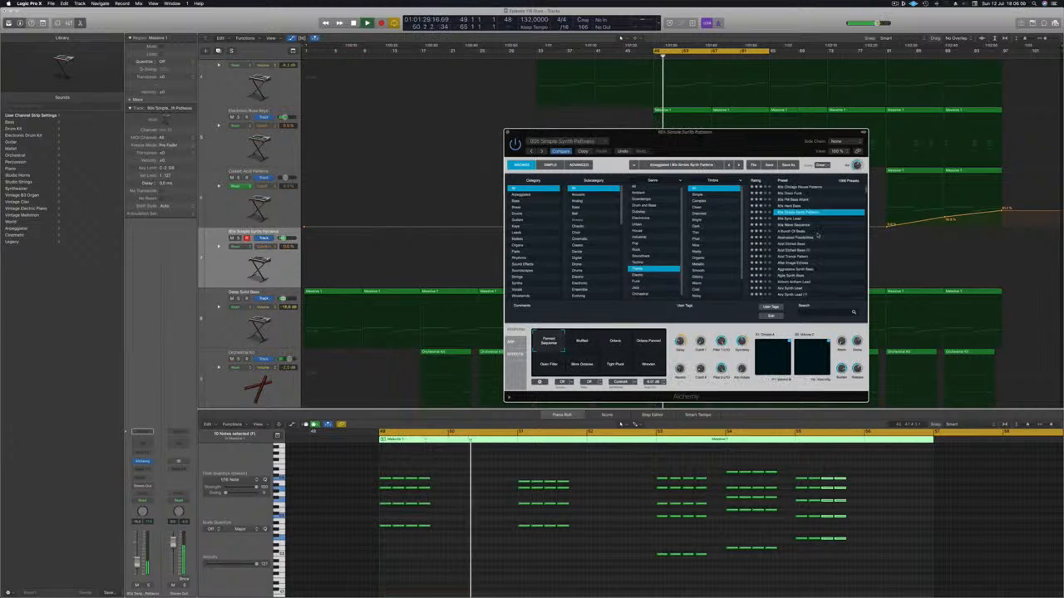
{"action": "left_click", "coordinate": [805, 255]}
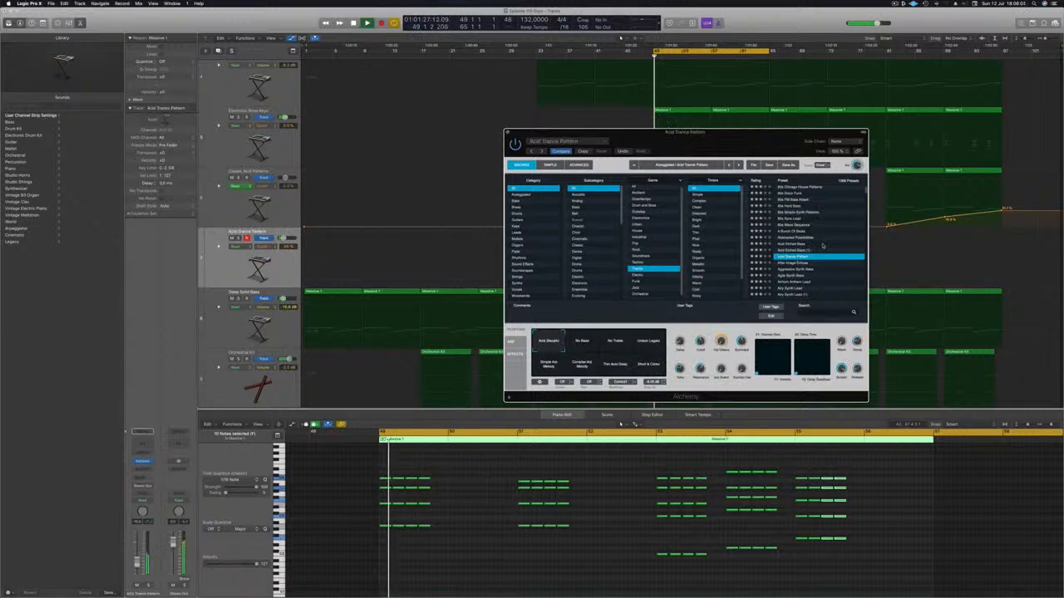
{"action": "scroll", "coordinate": [808, 244], "scroll_direction": "down", "scroll_amount": 2}
{"action": "left_click", "coordinate": [808, 246]}
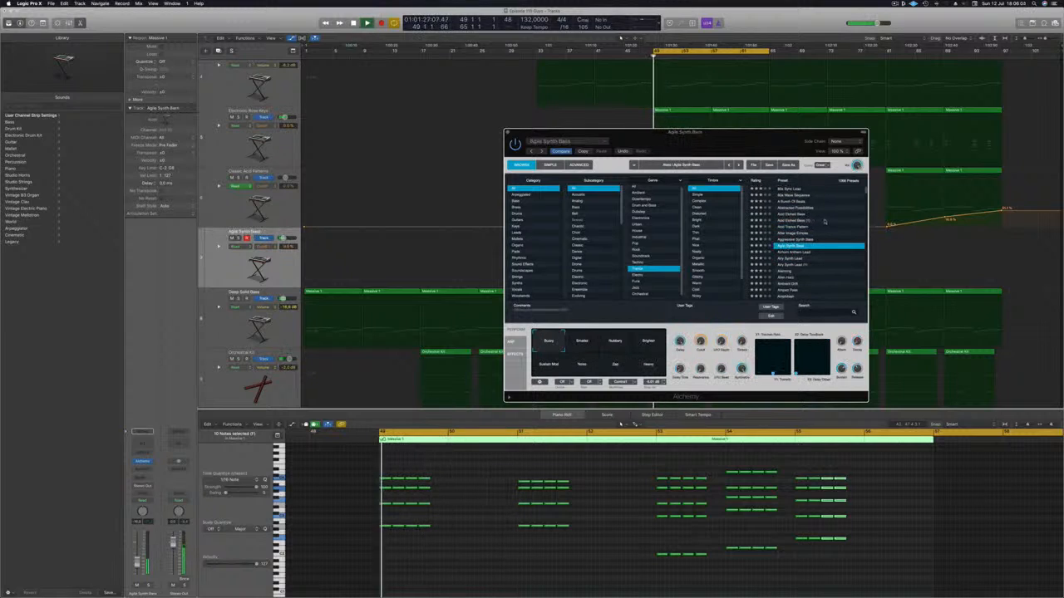
Audition the seven alternative variations of Agile Synth Bass, from Smaller, Rubbery and Brighter through to Heavy
{"action": "scroll", "coordinate": [827, 226], "scroll_direction": "down", "scroll_amount": 2}
{"action": "left_click", "coordinate": [581, 342]}
{"action": "left_click", "coordinate": [617, 343]}
{"action": "left_click", "coordinate": [654, 342]}
{"action": "left_click", "coordinate": [561, 367]}
{"action": "left_click", "coordinate": [585, 369]}
{"action": "left_click", "coordinate": [615, 369]}
{"action": "left_click", "coordinate": [649, 369]}
Audition the Alarming and Analog Bass Twister presets and raise the synth track's volume slightly
{"action": "scroll", "coordinate": [821, 239], "scroll_direction": "down", "scroll_amount": 1}
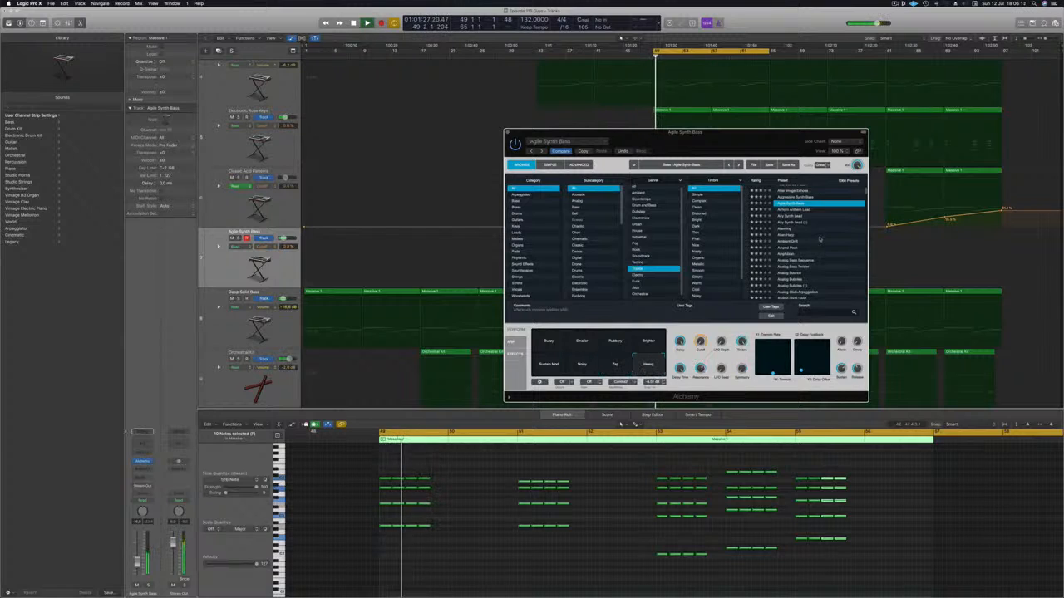
{"action": "left_click", "coordinate": [786, 229]}
{"action": "scroll", "coordinate": [786, 237], "scroll_direction": "down", "scroll_amount": 3}
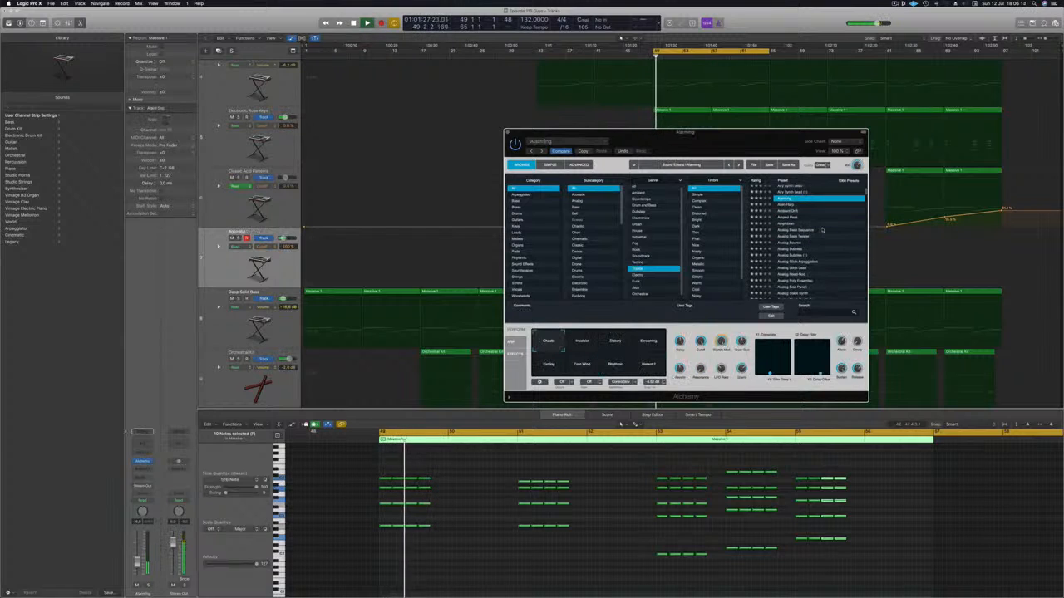
{"action": "left_click", "coordinate": [787, 237]}
{"action": "left_click_drag", "start_coordinate": [137, 563], "coordinate": [137, 558]}
Audition the Analog Glide Lead, Analog Head-Nod, Analog Poly Ensemble and Analog Saw Punch presets in turn
{"action": "left_click", "coordinate": [794, 268]}
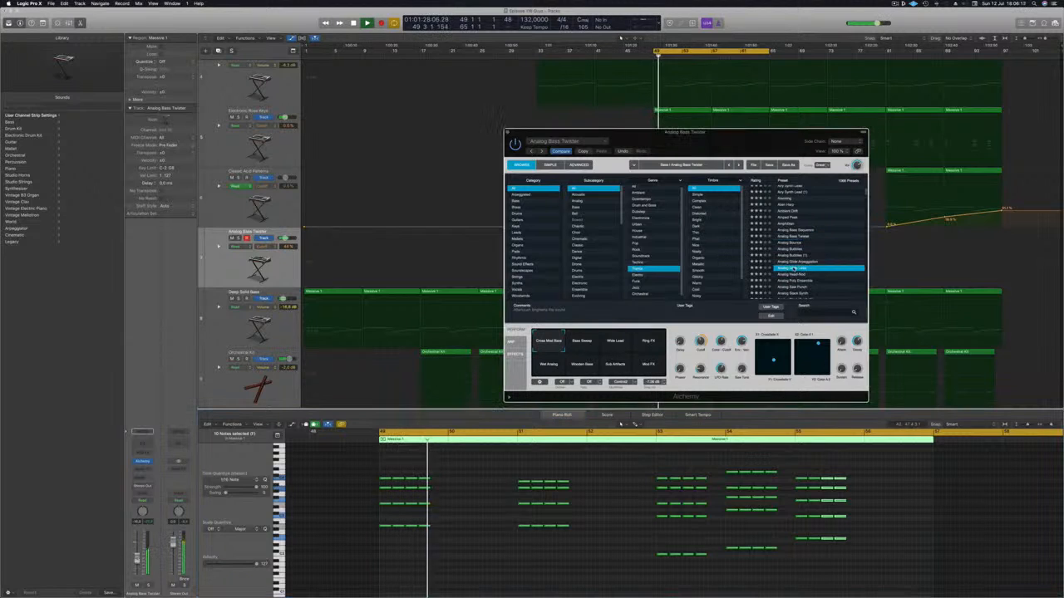
{"action": "left_click", "coordinate": [791, 274]}
{"action": "scroll", "coordinate": [785, 267], "scroll_direction": "down", "scroll_amount": 2}
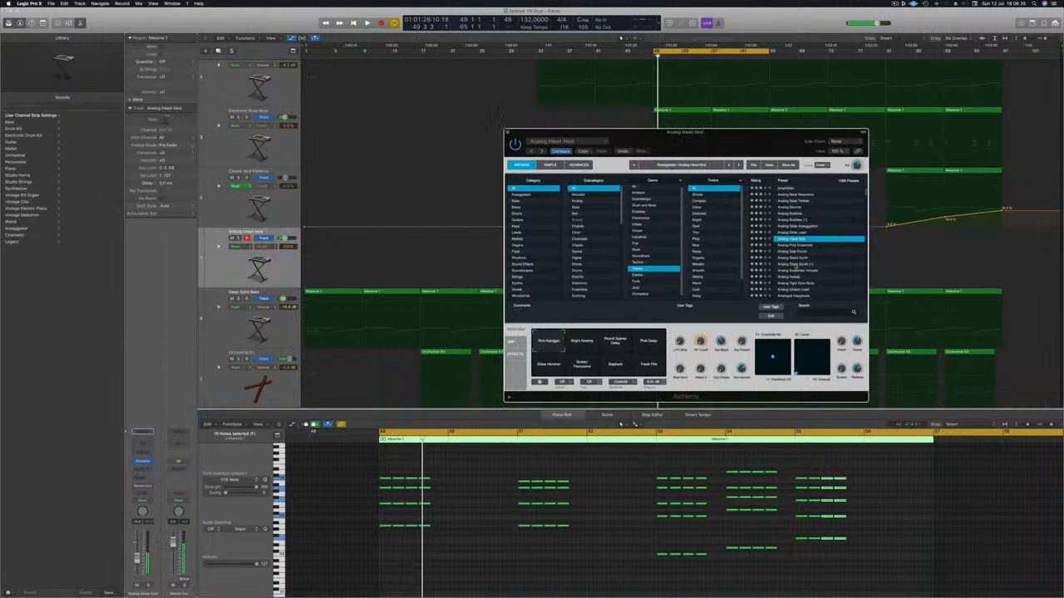
{"action": "key", "text": "Down"}
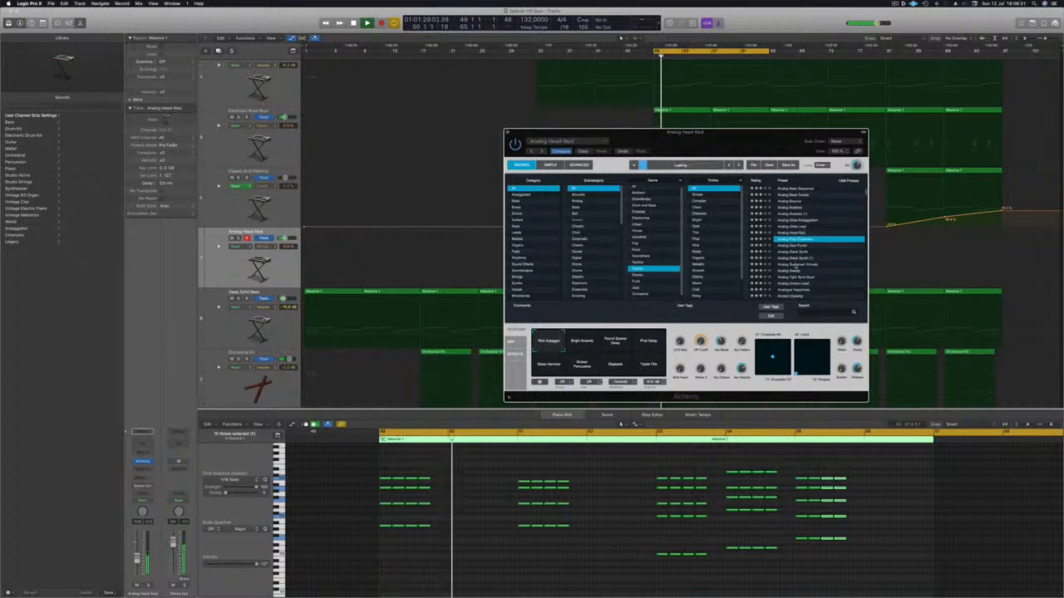
{"action": "key", "text": "Down"}
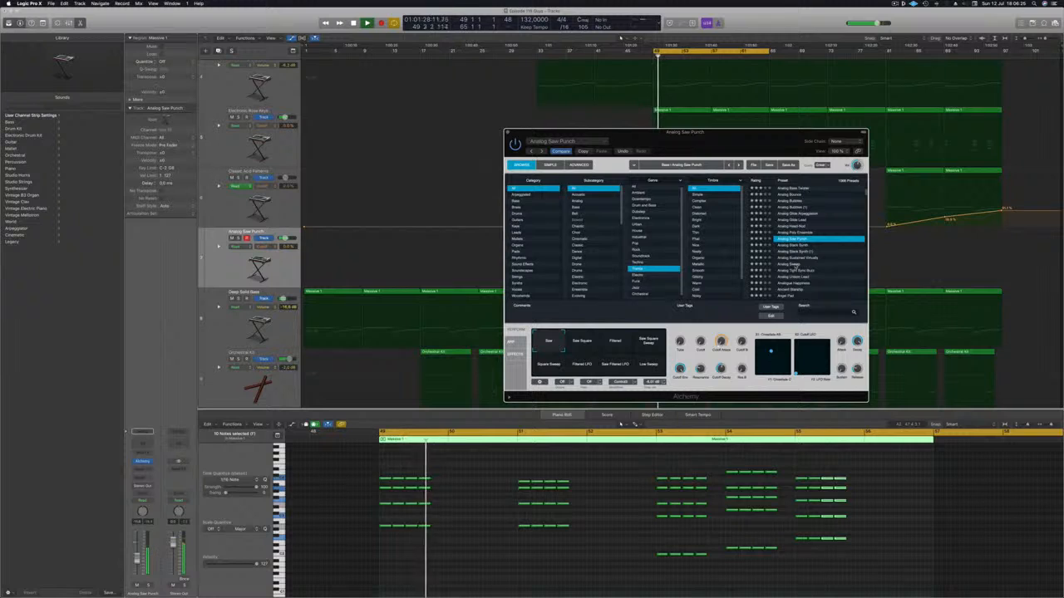
Audition the Saw Square, Saw Square Sweep and Low Sweep variations of Analog Saw Punch, and load the Analog Sweep preset
{"action": "left_click", "coordinate": [578, 344]}
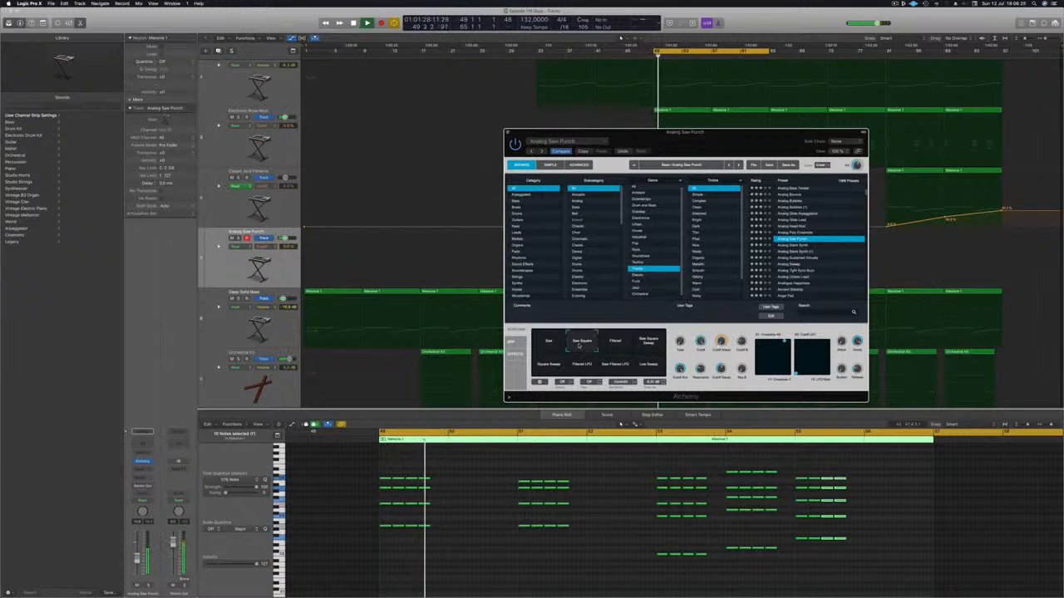
{"action": "left_click", "coordinate": [630, 349]}
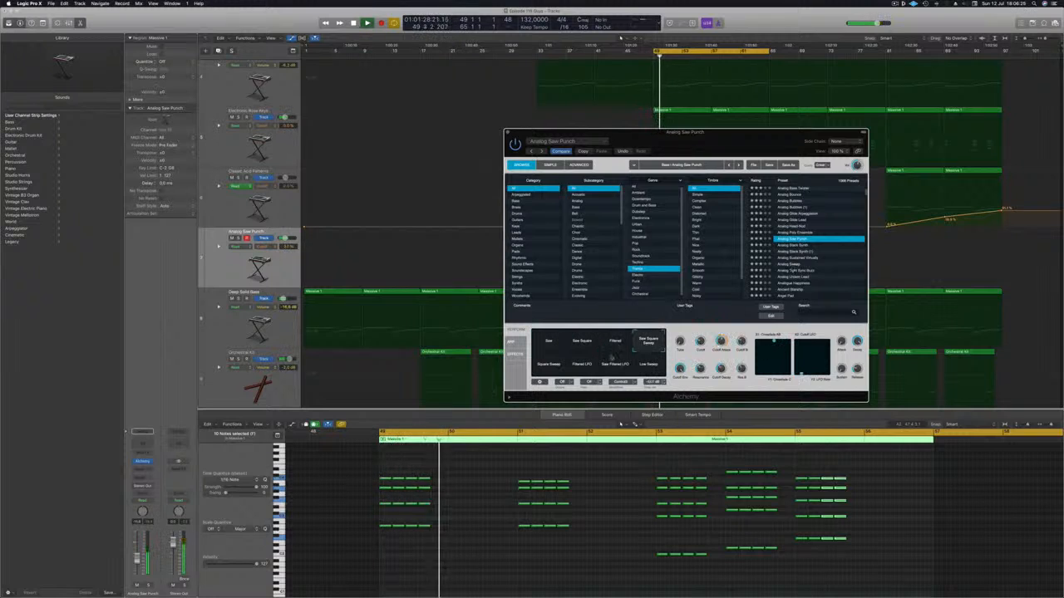
{"action": "left_click", "coordinate": [640, 364]}
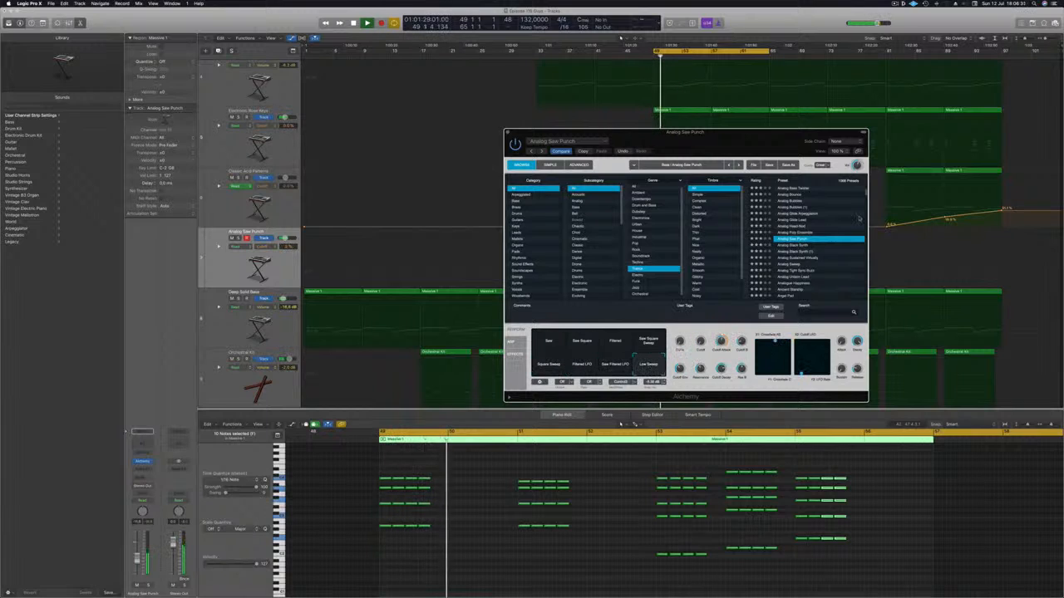
{"action": "scroll", "coordinate": [828, 251], "scroll_direction": "down", "scroll_amount": 2}
{"action": "left_click", "coordinate": [785, 241]}
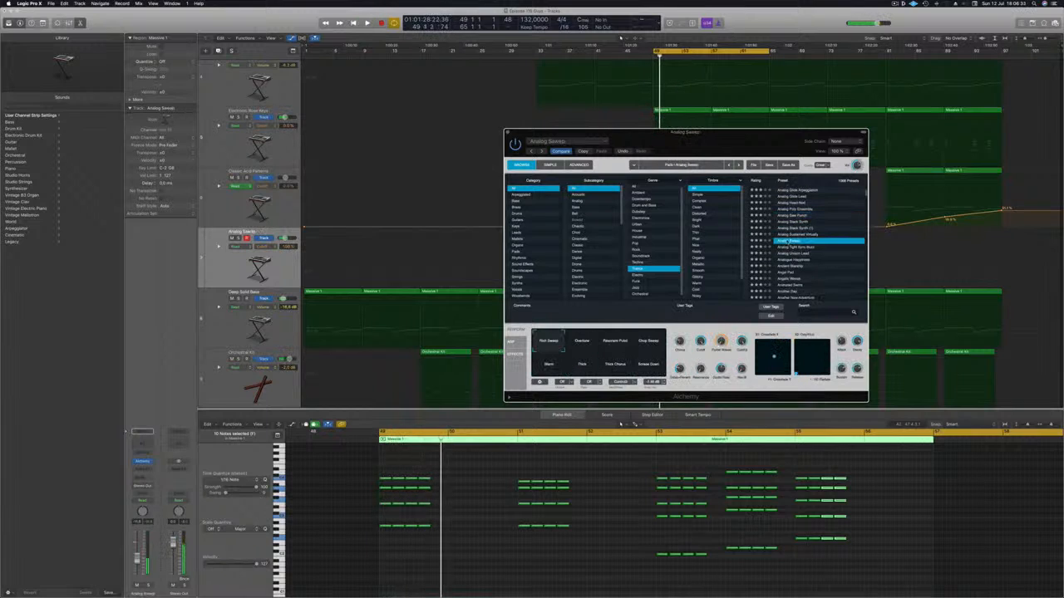
Audition the Chop Sweep, Overtone and Warm variations of Analog Sweep against the chord region
{"action": "left_click", "coordinate": [648, 342]}
{"action": "key", "text": "space"}
{"action": "key", "text": "space"}
{"action": "left_click", "coordinate": [584, 348]}
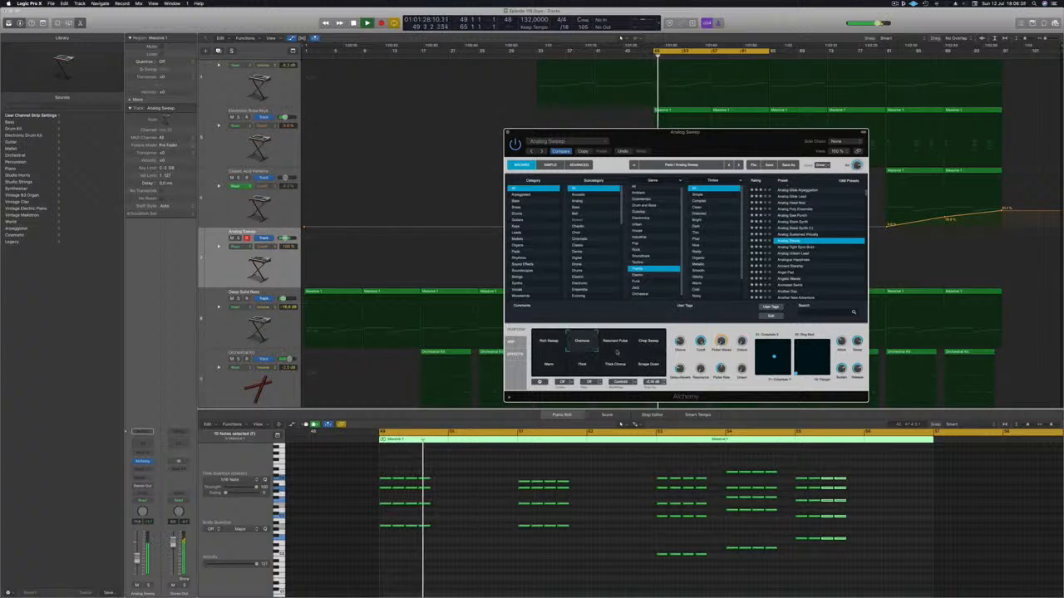
{"action": "left_click", "coordinate": [550, 373]}
Audition the Analog Tight Sync Buzz, Analog Unison Lead and Analogue Happiness presets in turn
{"action": "left_click", "coordinate": [821, 248]}
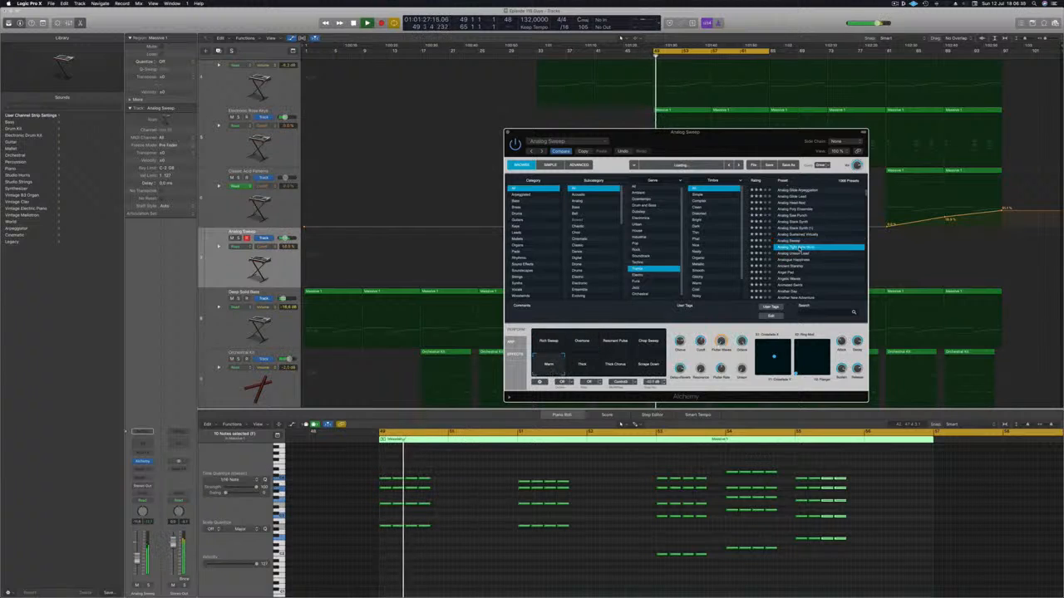
{"action": "scroll", "coordinate": [837, 244], "scroll_direction": "down", "scroll_amount": 1}
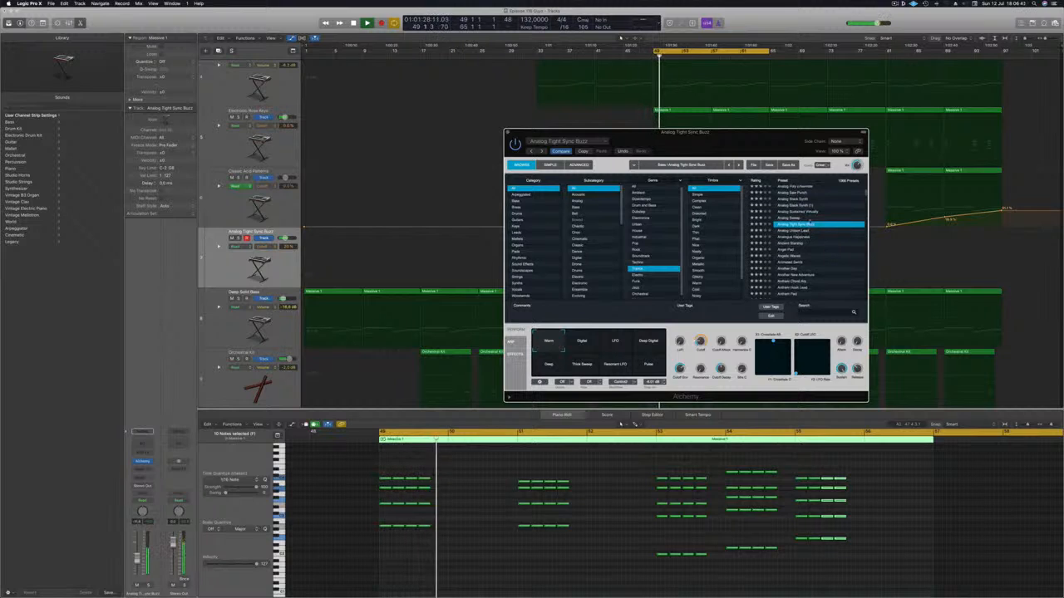
{"action": "left_click", "coordinate": [819, 230]}
{"action": "scroll", "coordinate": [820, 240], "scroll_direction": "down", "scroll_amount": 1}
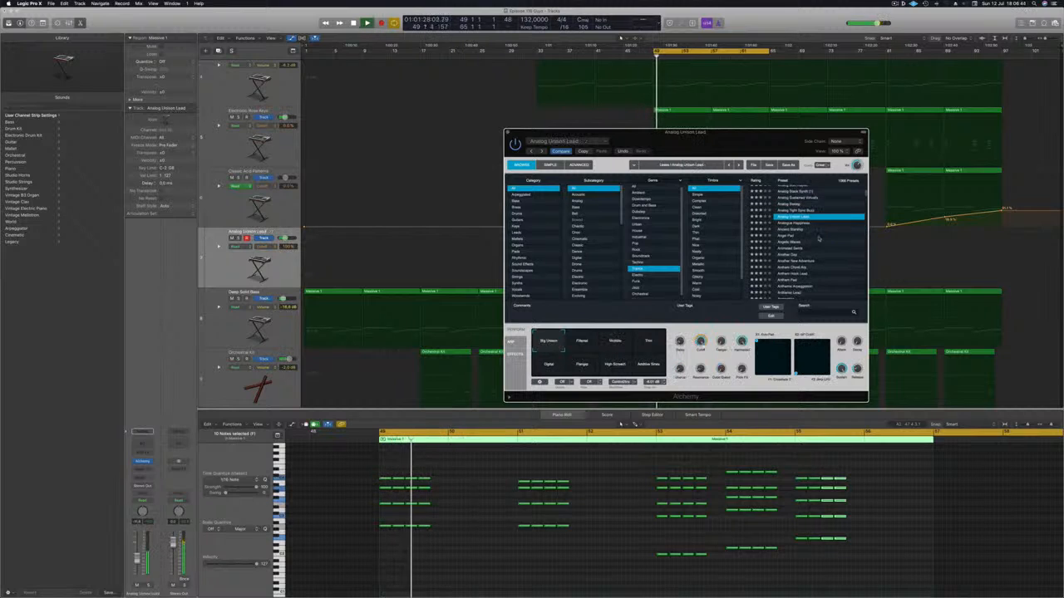
{"action": "left_click", "coordinate": [805, 224]}
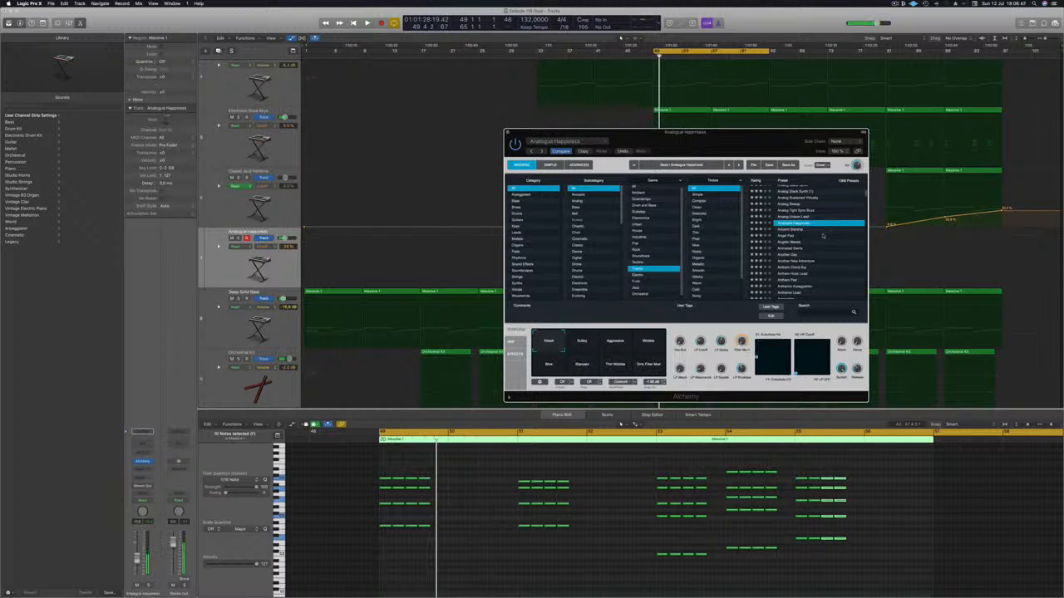
Audition the Angel Pad, Animated Swirls and Another Day presets with the repeated chords
{"action": "left_click", "coordinate": [807, 235]}
{"action": "scroll", "coordinate": [827, 234], "scroll_direction": "down", "scroll_amount": 1}
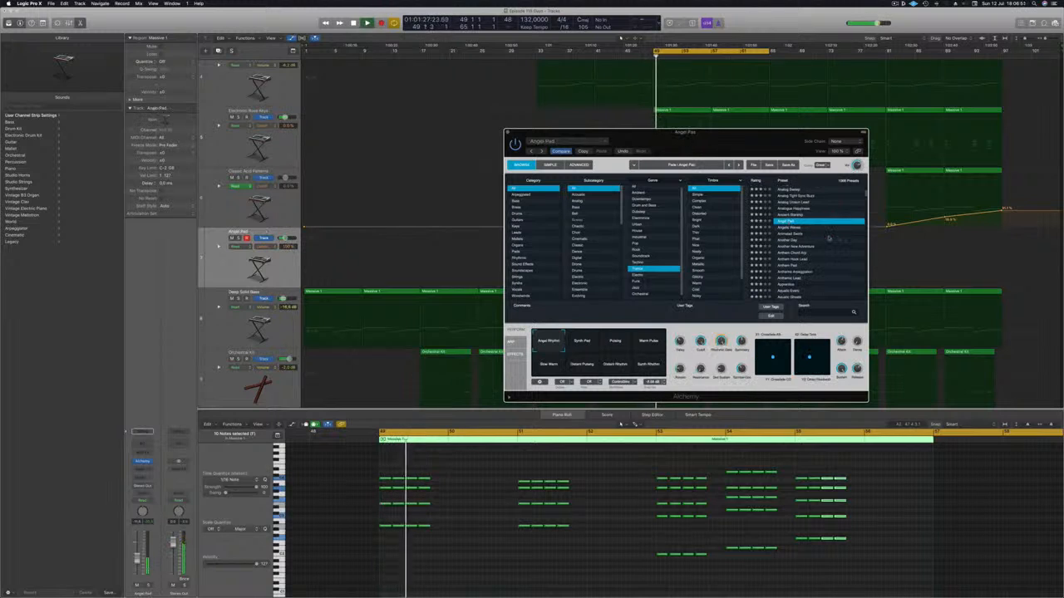
{"action": "left_click", "coordinate": [785, 235]}
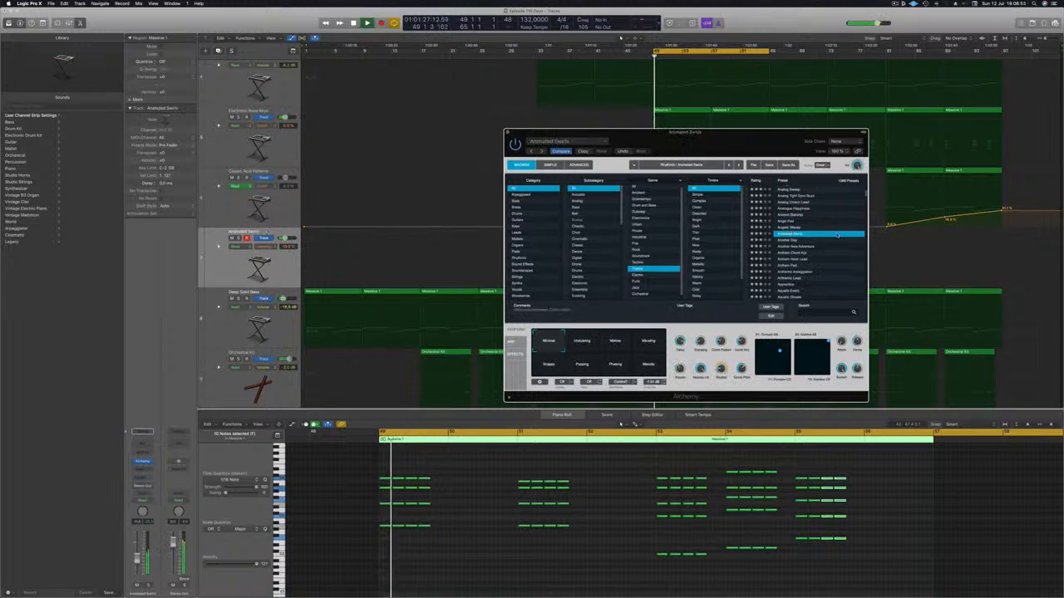
{"action": "left_click", "coordinate": [792, 241]}
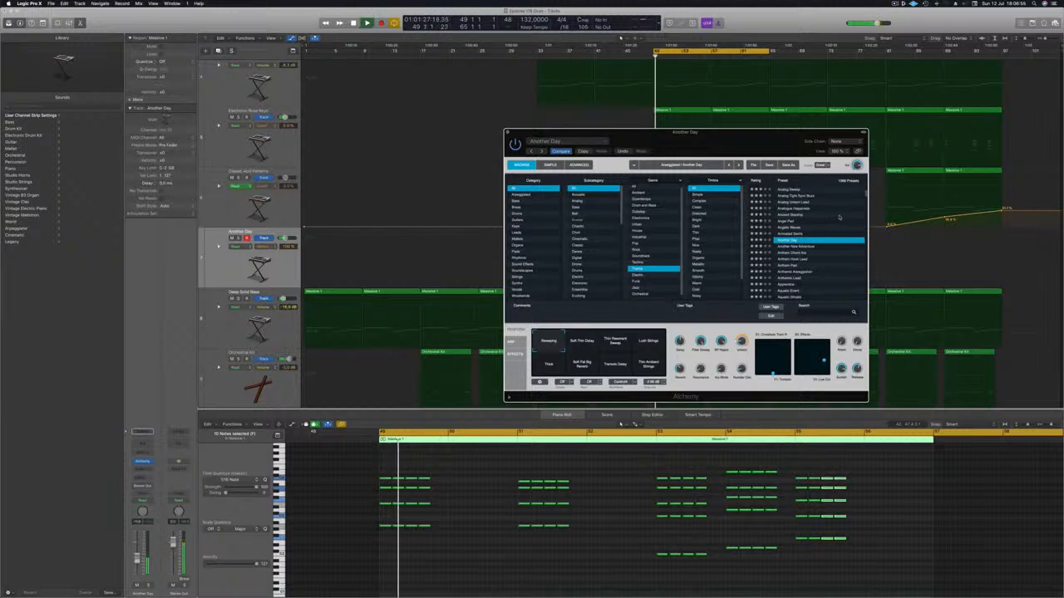
Load the Anthem Hook Lead preset and choose its Buzz variation
{"action": "scroll", "coordinate": [838, 220], "scroll_direction": "down", "scroll_amount": 1}
{"action": "left_click", "coordinate": [794, 243]}
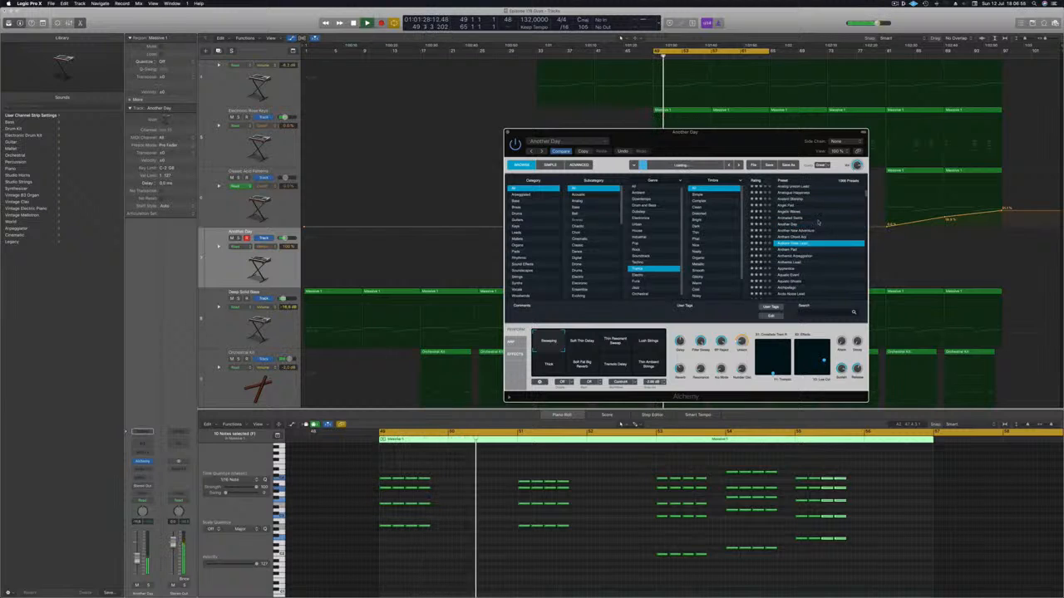
{"action": "scroll", "coordinate": [821, 261], "scroll_direction": "down", "scroll_amount": 1}
{"action": "scroll", "coordinate": [820, 261], "scroll_direction": "down", "scroll_amount": 1}
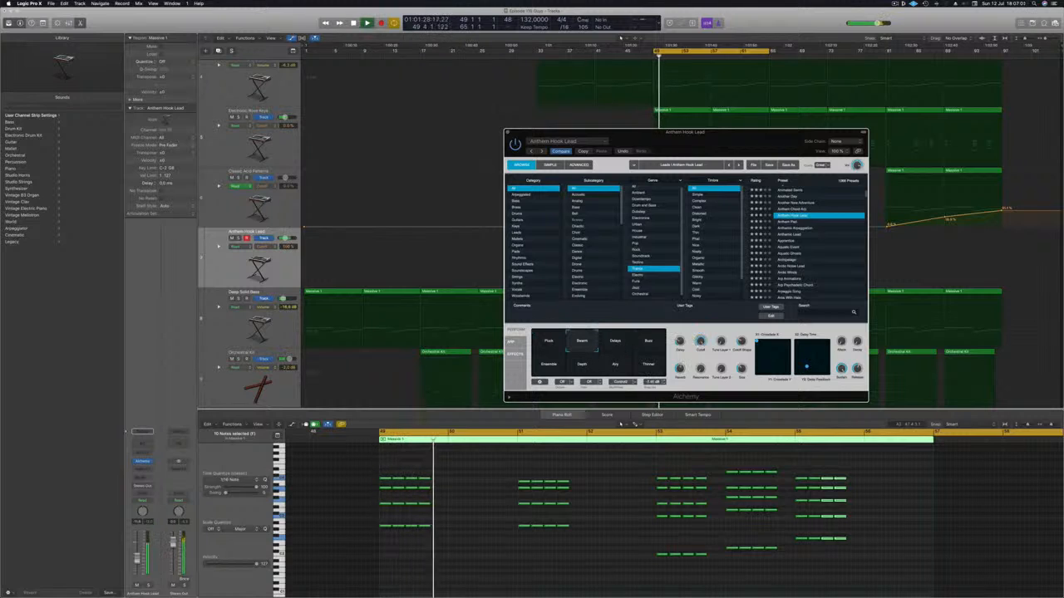
{"action": "key", "text": "space"}
{"action": "left_click", "coordinate": [653, 344]}
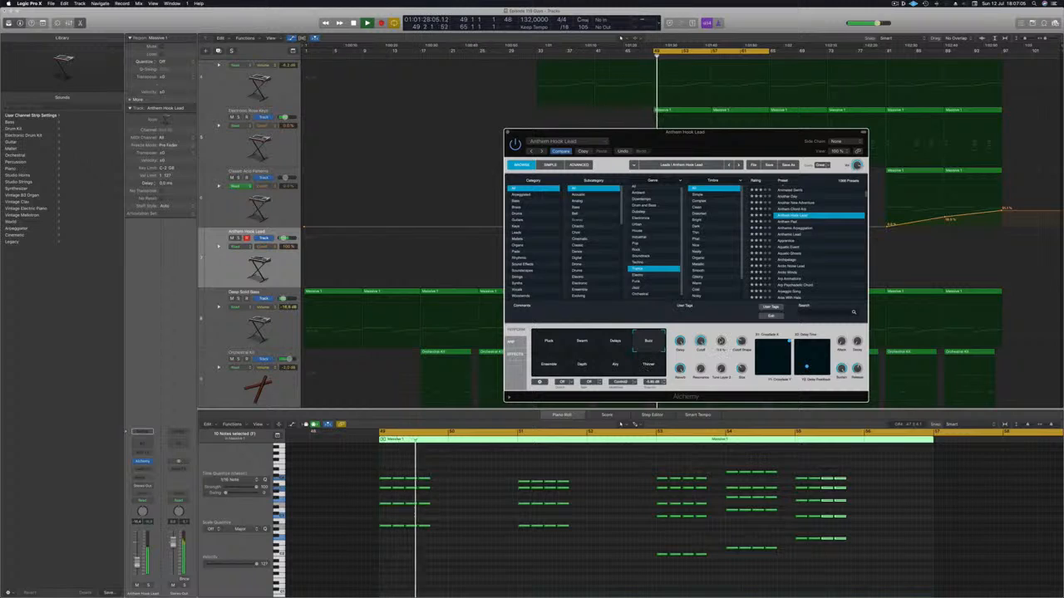
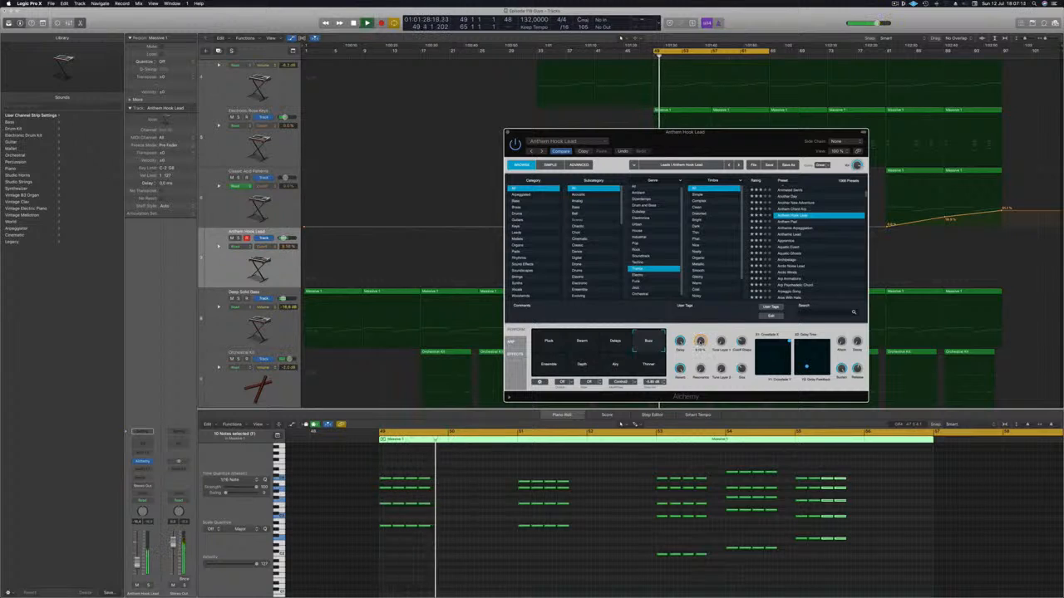
Copy the repeated chords in bars 49 and 51 into bars 50 and 52, and play the result
{"action": "left_click_drag", "start_coordinate": [354, 466], "coordinate": [629, 552]}
{"action": "key", "text": "Return"}
{"action": "left_click_drag", "start_coordinate": [384, 482], "coordinate": [434, 483]}
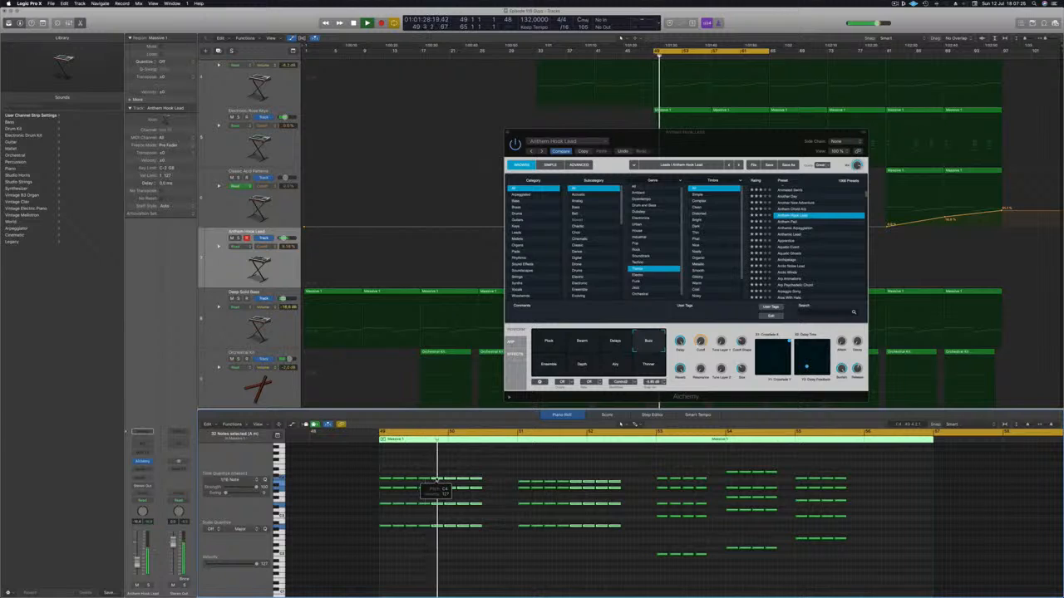
{"action": "left_click_drag", "start_coordinate": [435, 482], "coordinate": [454, 480]}
{"action": "key", "text": "space"}
{"action": "key", "text": "space"}
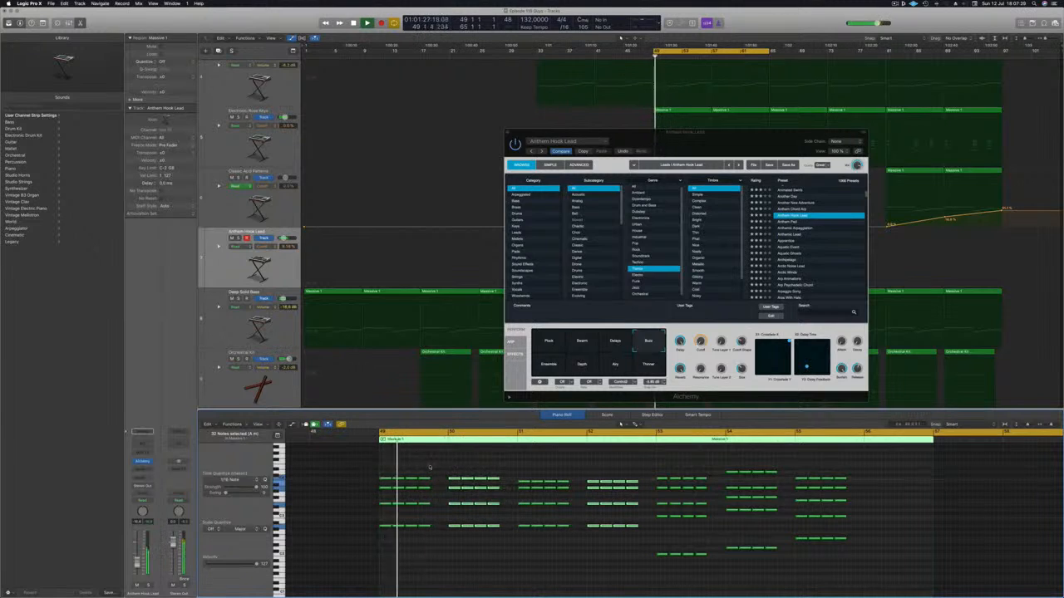
Copy the repeated chord in bar 55 into bar 56 to fill the end of the region
{"action": "key", "text": "super+Right"}
{"action": "key", "text": "super+Right"}
{"action": "scroll", "coordinate": [430, 465], "scroll_direction": "down", "scroll_amount": 5}
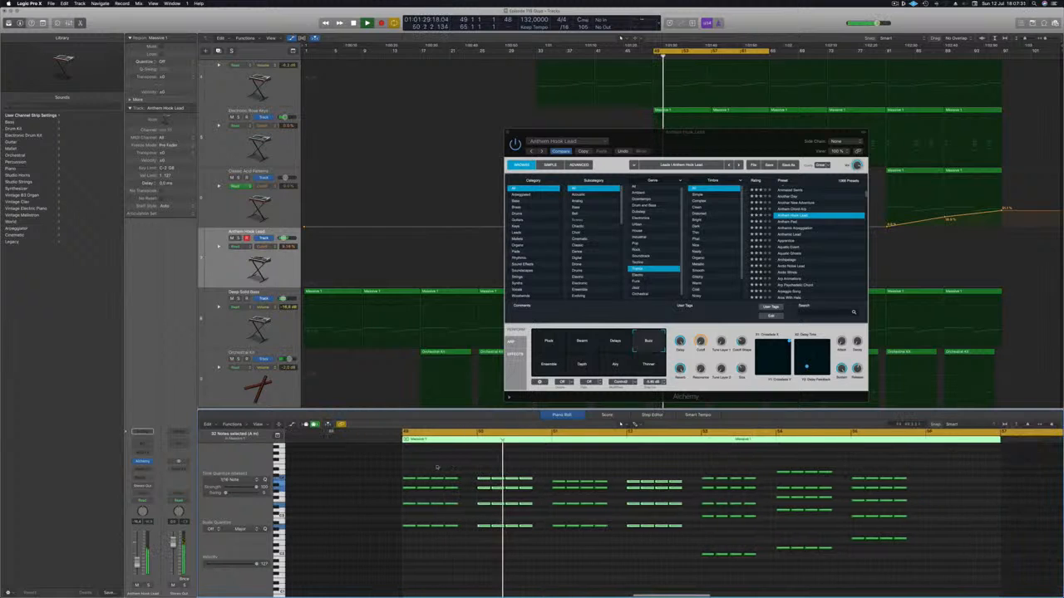
{"action": "scroll", "coordinate": [665, 477], "scroll_direction": "up", "scroll_amount": 1}
{"action": "scroll", "coordinate": [765, 478], "scroll_direction": "down", "scroll_amount": 3}
{"action": "scroll", "coordinate": [839, 477], "scroll_direction": "up", "scroll_amount": 2}
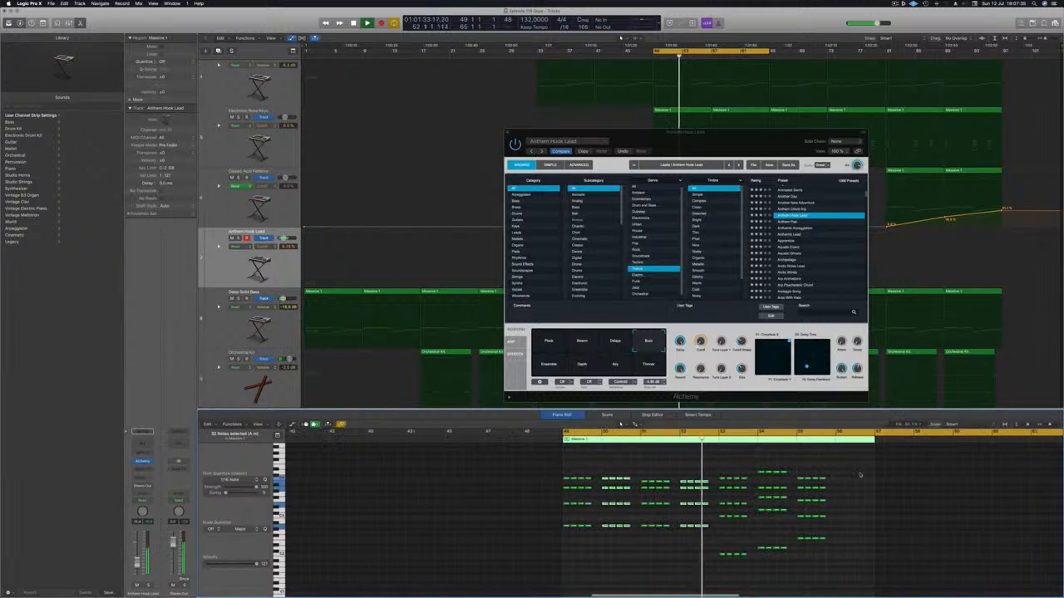
{"action": "mouse_move", "coordinate": [785, 564]}
{"action": "left_mouse_down"}
{"action": "mouse_move", "coordinate": [850, 470]}
{"action": "mouse_move", "coordinate": [818, 561]}
{"action": "mouse_move", "coordinate": [789, 578]}
{"action": "left_mouse_up"}
{"action": "left_click_drag", "start_coordinate": [821, 481], "coordinate": [843, 482]}
Clear the Alchemy window from the arrangement and copy the eight-bar Anthem Hook Lead region to bar 57
{"action": "left_click_drag", "start_coordinate": [787, 149], "coordinate": [1040, 189]}
{"action": "left_click", "coordinate": [760, 172]}
{"action": "key", "text": "space"}
{"action": "key", "text": "space"}
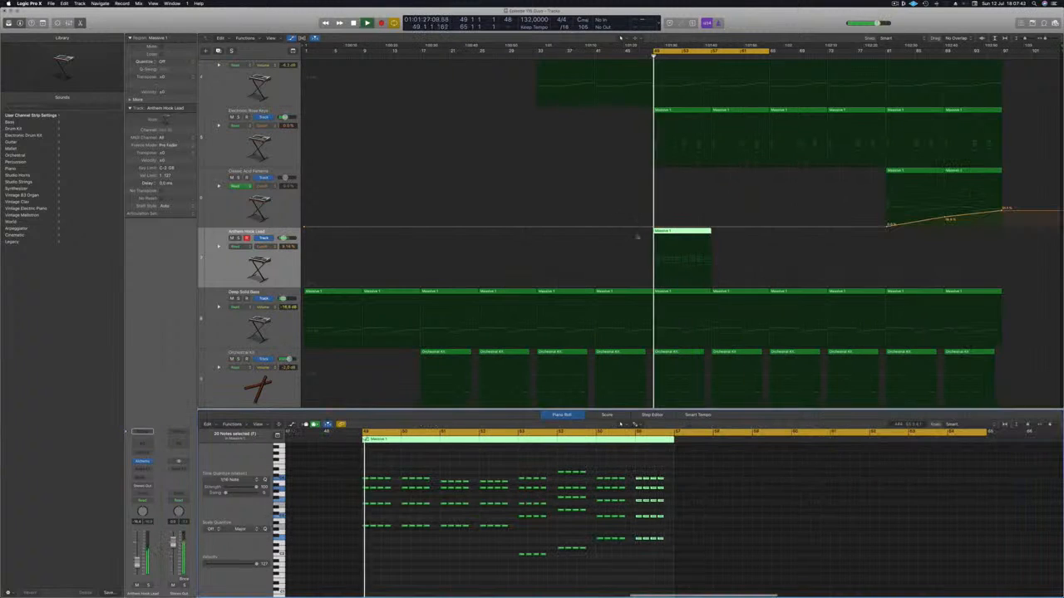
{"action": "left_click_drag", "start_coordinate": [679, 240], "coordinate": [736, 241]}
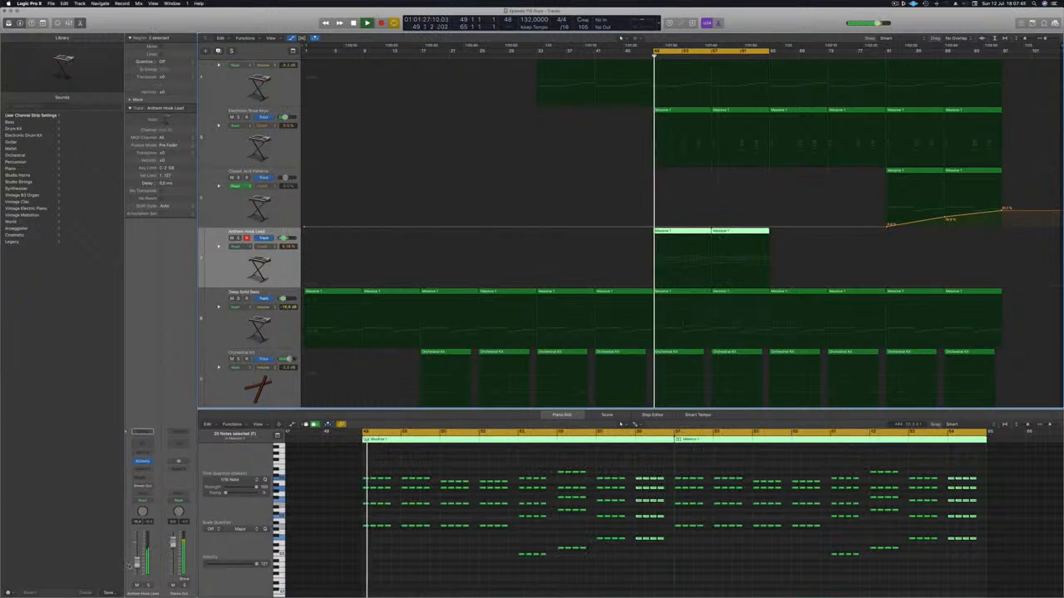
Add a send from the Anthem Hook Lead channel to a reverb bus
{"action": "left_click", "coordinate": [143, 479]}
{"action": "mouse_move", "coordinate": [145, 489]}
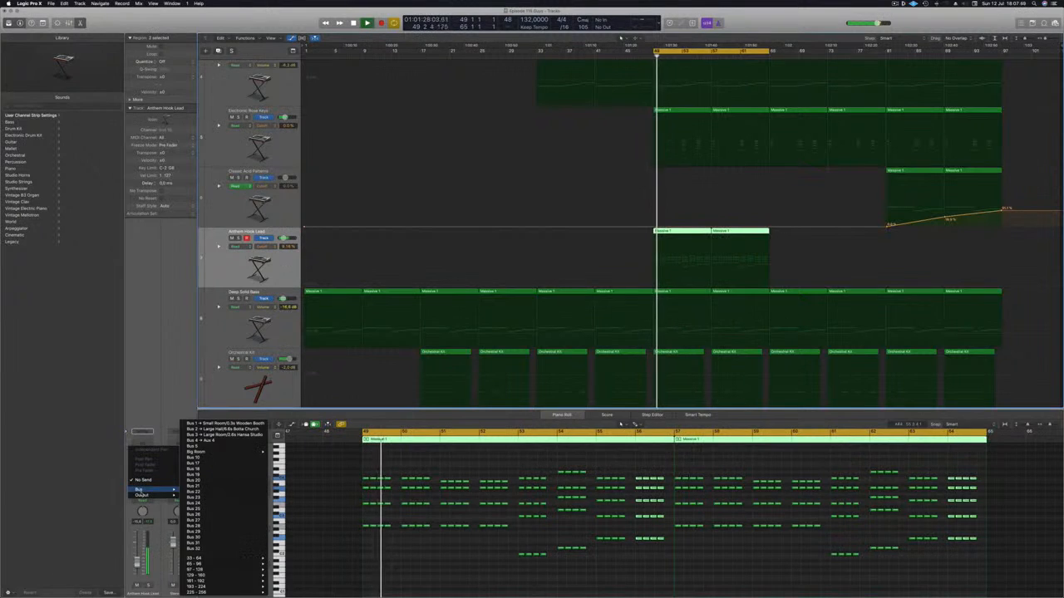
{"action": "left_click", "coordinate": [229, 425]}
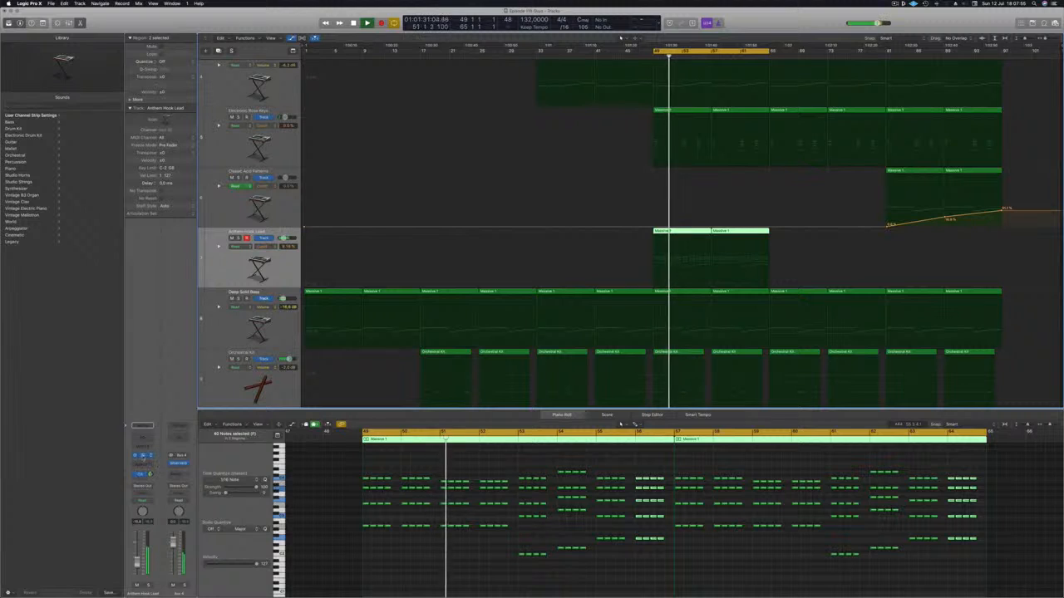
Compare the Airy, Depth and Ensemble variations of Anthem Hook Lead in Alchemy, keeping Airy with the cutoff at 0%
{"action": "left_click", "coordinate": [142, 455]}
{"action": "left_click_drag", "start_coordinate": [869, 182], "coordinate": [614, 182]}
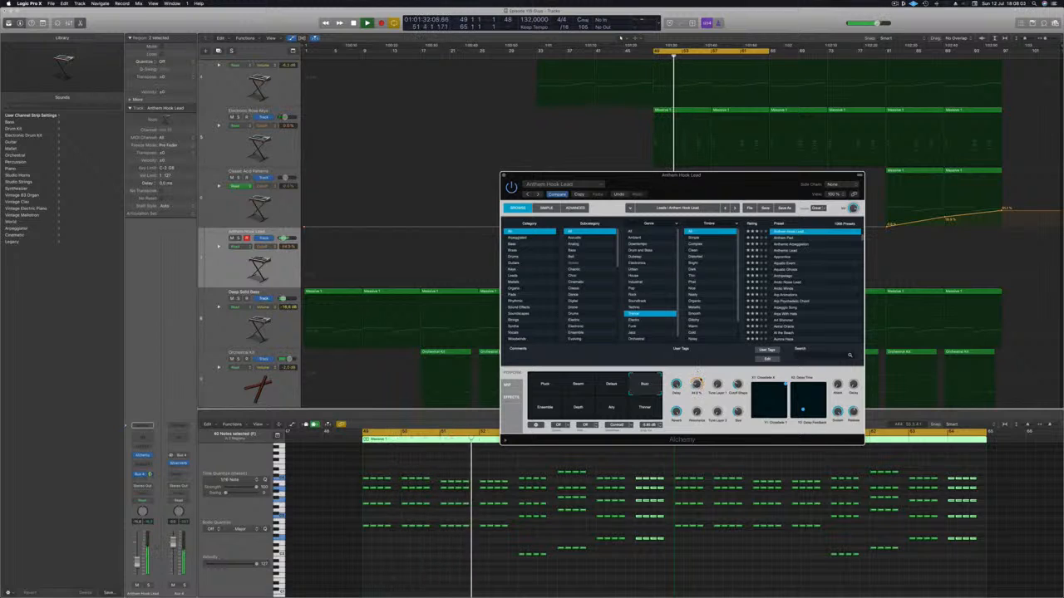
{"action": "left_click", "coordinate": [612, 411]}
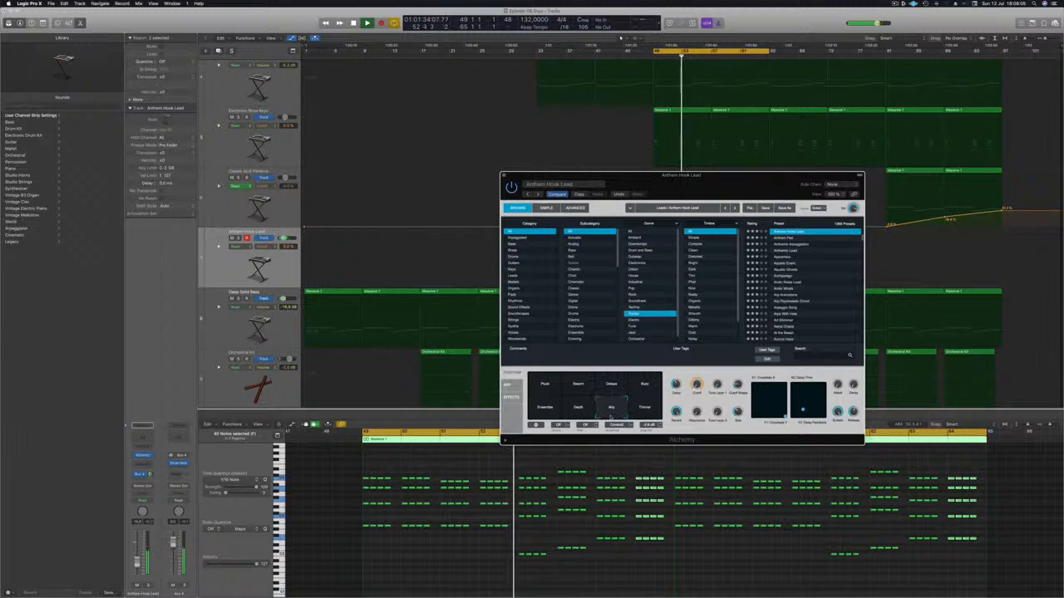
{"action": "left_click_drag", "start_coordinate": [681, 180], "coordinate": [808, 160]}
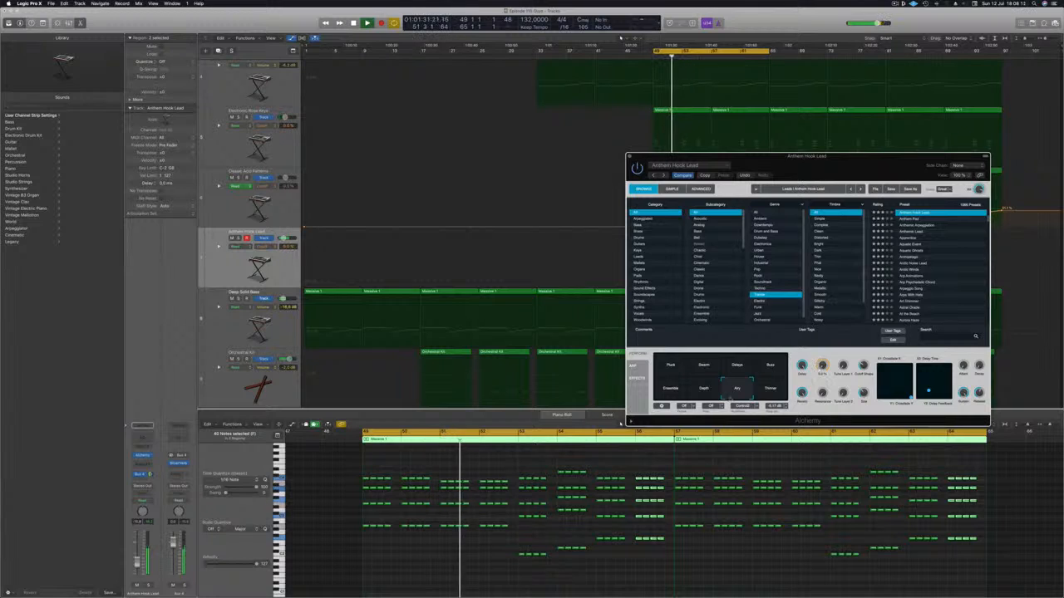
{"action": "left_click", "coordinate": [700, 395]}
{"action": "left_click", "coordinate": [669, 391]}
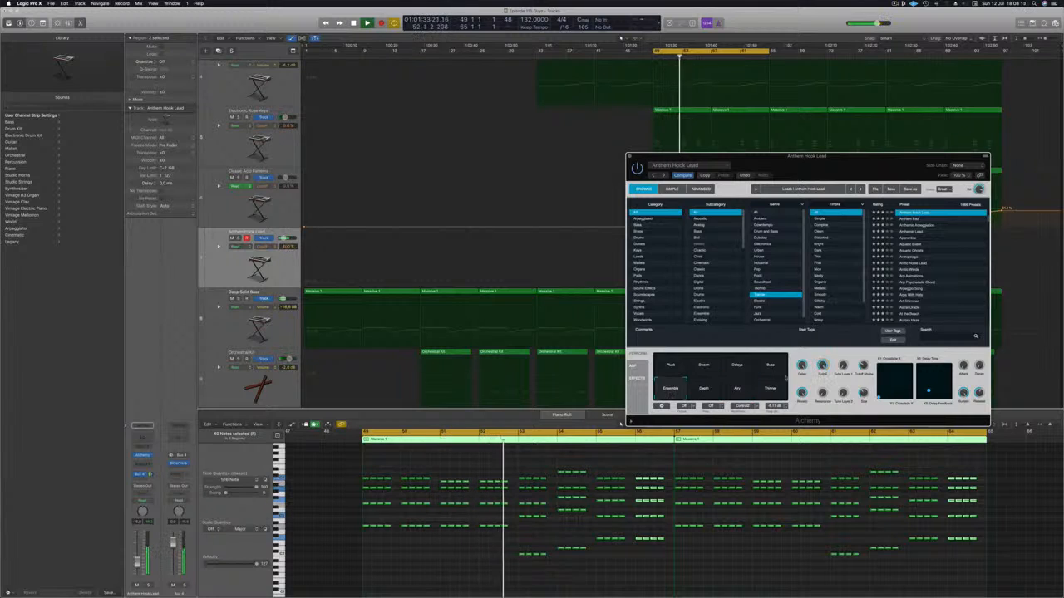
{"action": "left_click", "coordinate": [730, 395]}
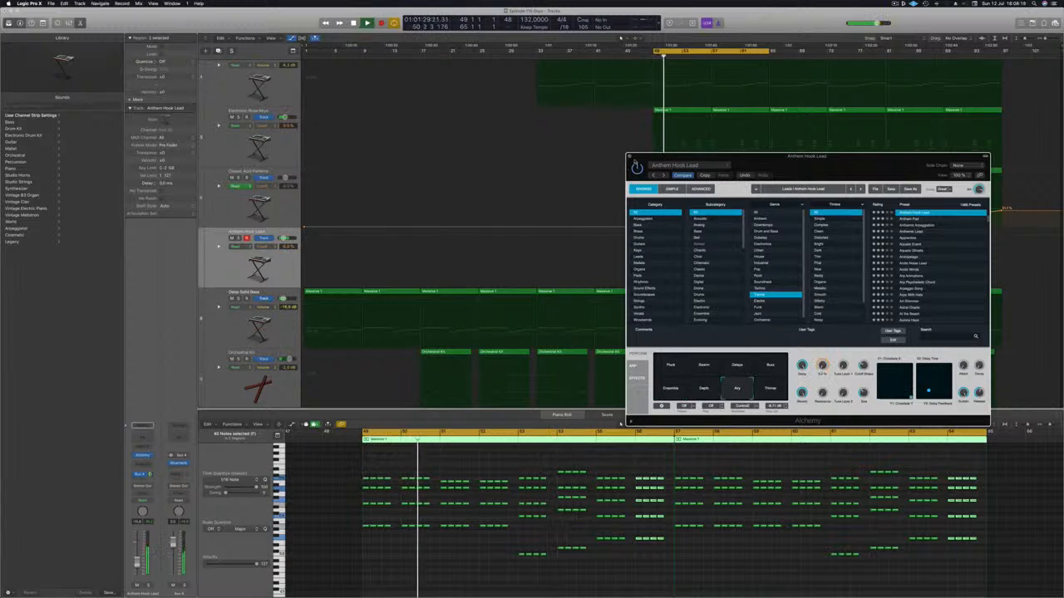
{"action": "left_click", "coordinate": [629, 158]}
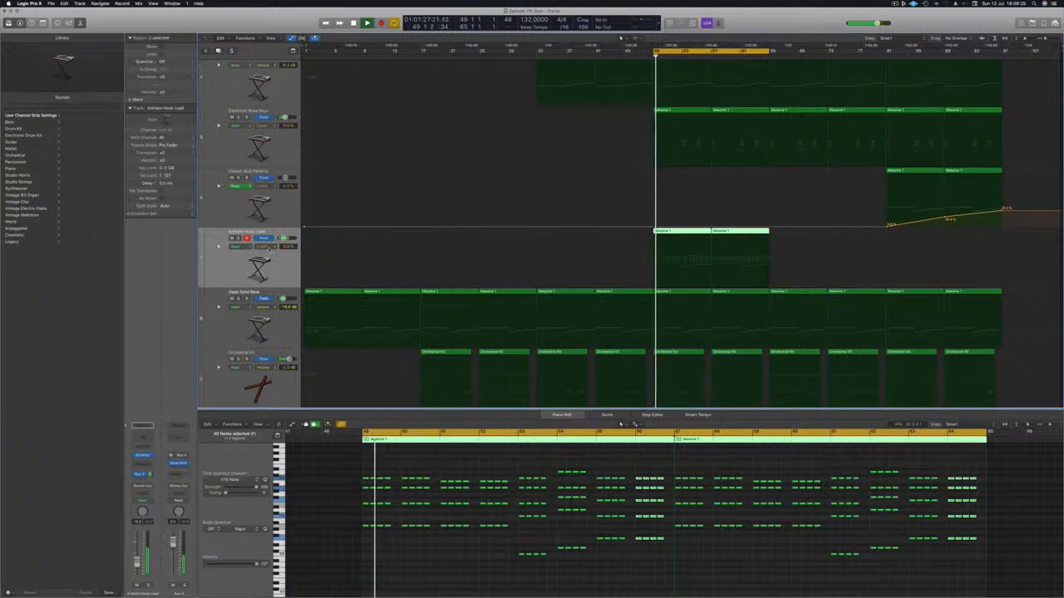
Show a volume automation lane for Anthem Hook Lead and draw a fade-in from silence at bar 49 to about -23.7 dB at bar 57
{"action": "left_click", "coordinate": [269, 249]}
{"action": "left_click", "coordinate": [225, 263]}
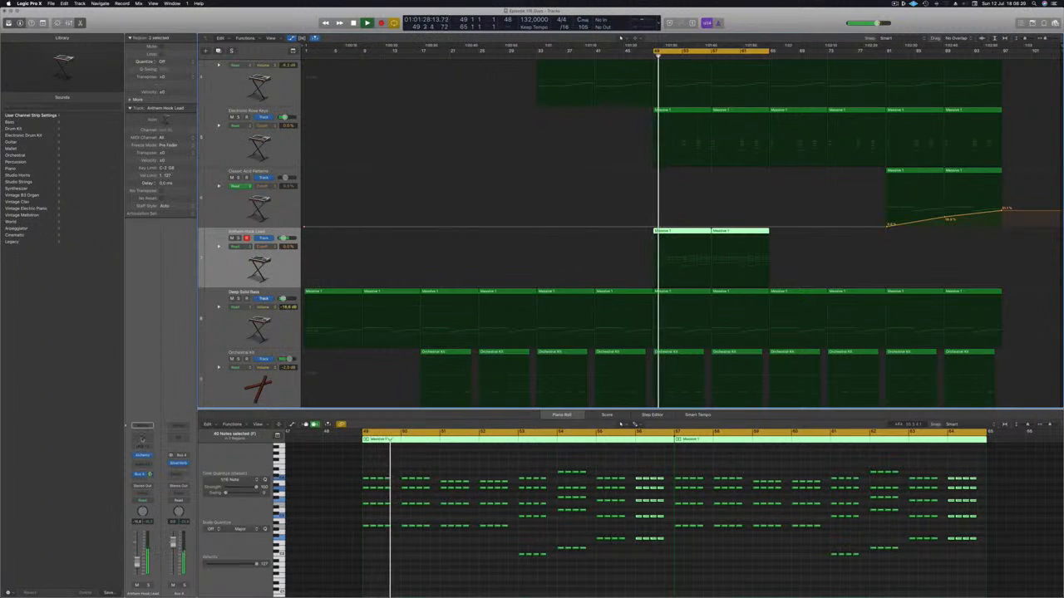
{"action": "left_click", "coordinate": [214, 263]}
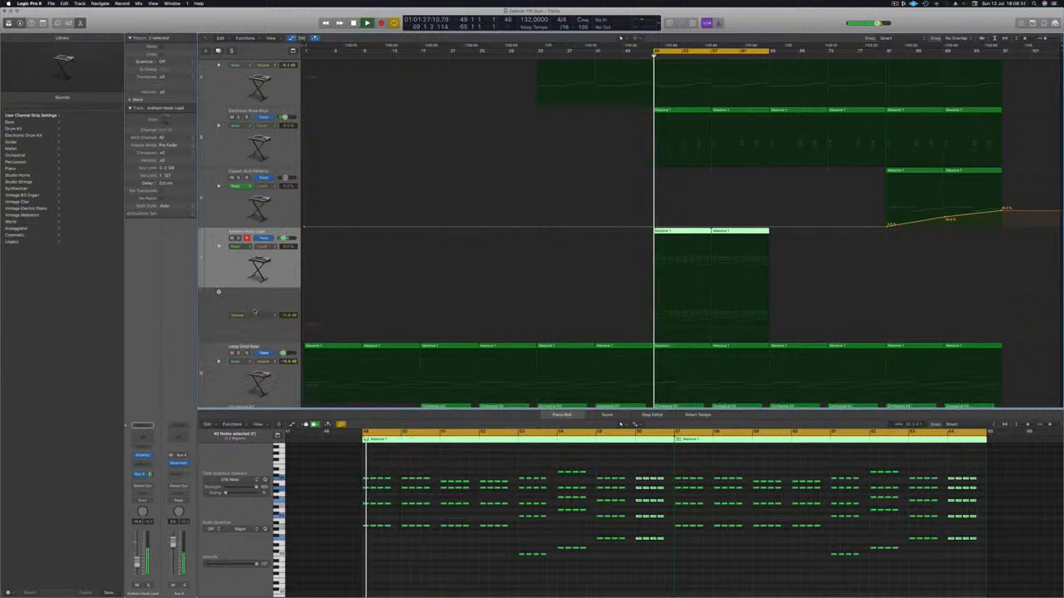
{"action": "left_click", "coordinate": [711, 330]}
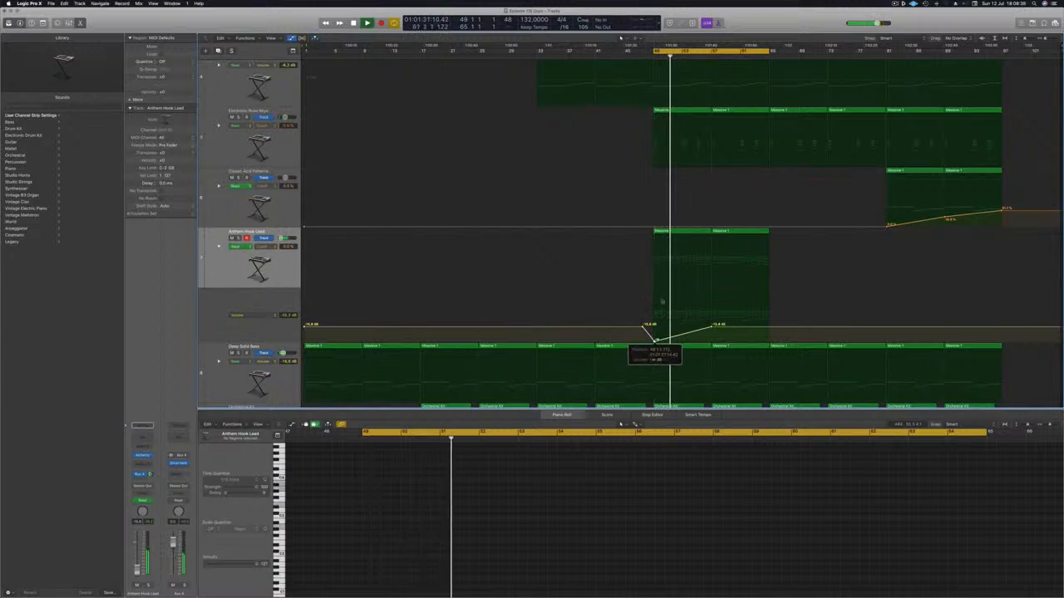
{"action": "left_click_drag", "start_coordinate": [711, 330], "coordinate": [711, 332]}
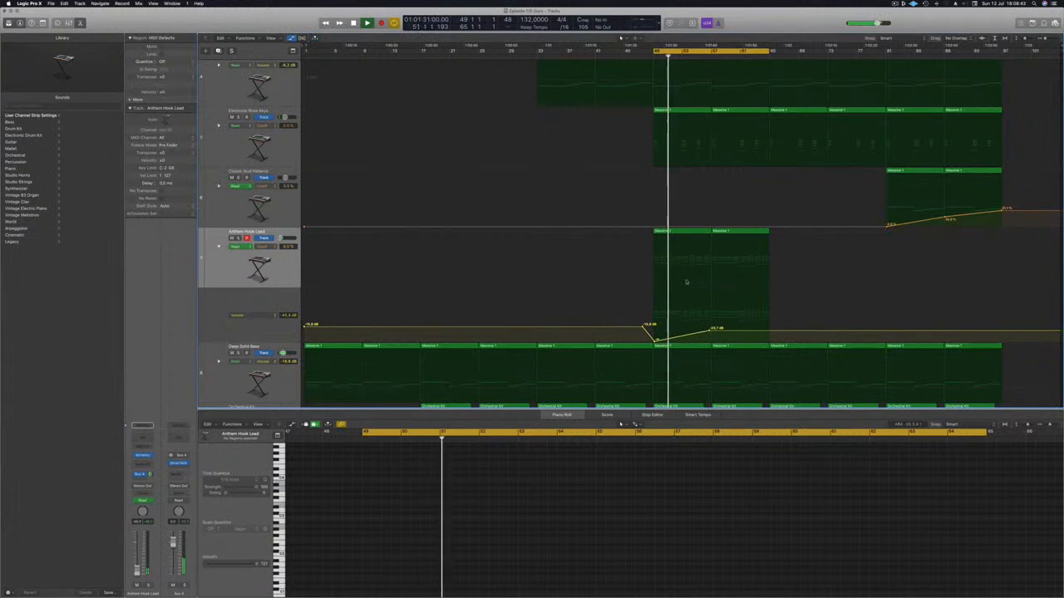
Add a volume drop at bar 57 and a second rise to about -11.8 dB at bar 65 on Anthem Hook Lead
{"action": "scroll", "coordinate": [689, 275], "scroll_direction": "up", "scroll_amount": 4}
{"action": "scroll", "coordinate": [689, 278], "scroll_direction": "down", "scroll_amount": 5}
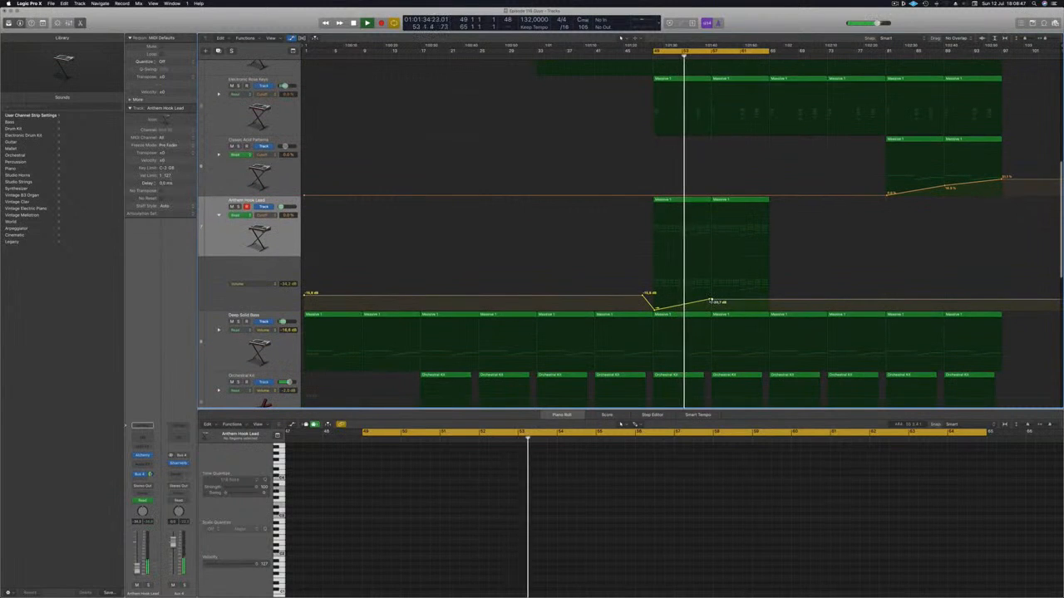
{"action": "left_click_drag", "start_coordinate": [712, 300], "coordinate": [713, 305]}
{"action": "left_click", "coordinate": [768, 308]}
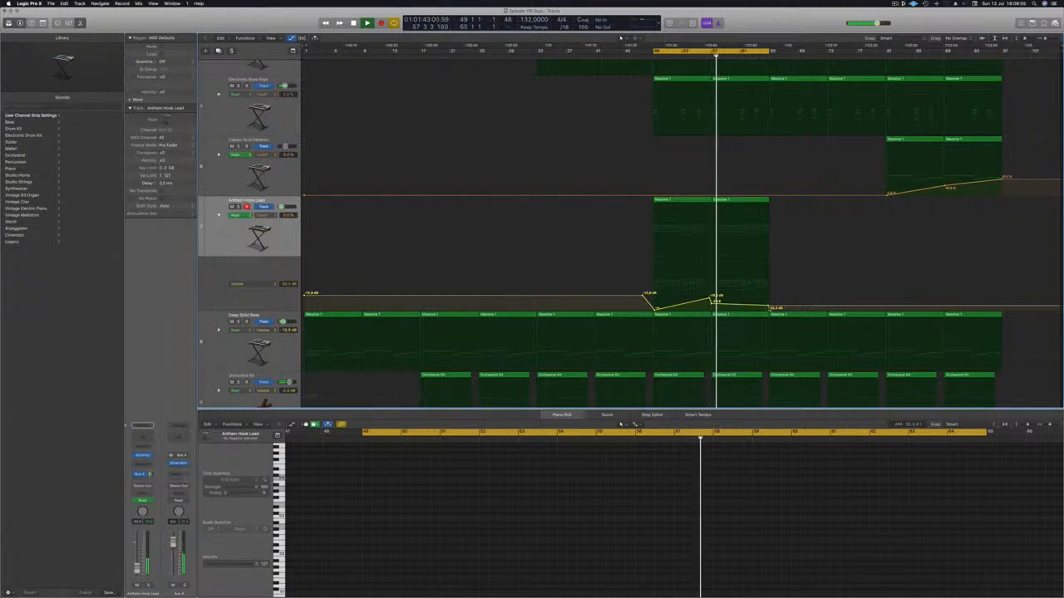
{"action": "left_click_drag", "start_coordinate": [768, 308], "coordinate": [770, 290]}
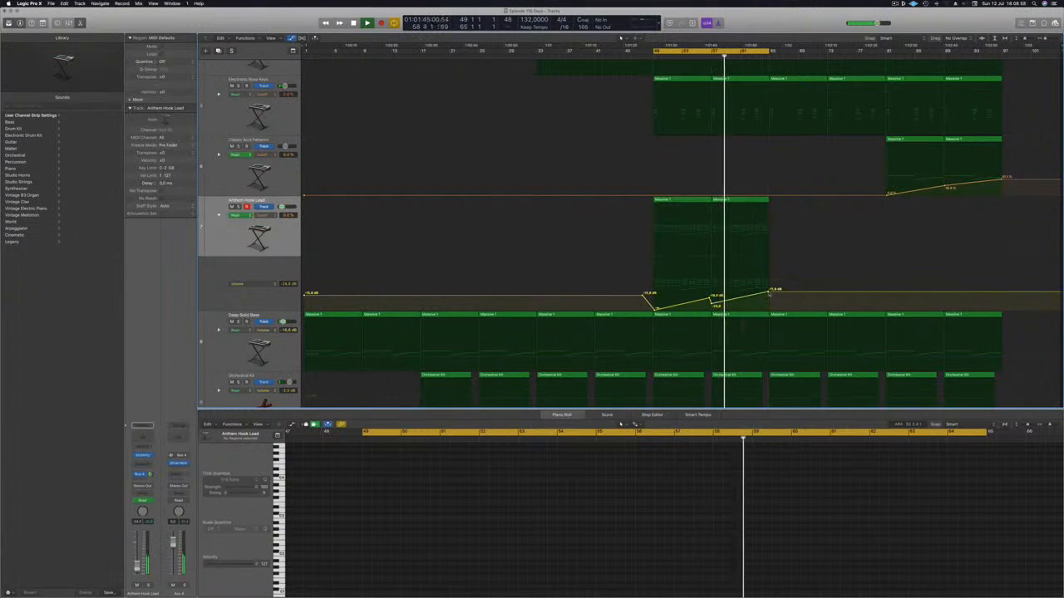
Copy both Anthem Hook Lead regions with their volume automation to bar 65
{"action": "left_click", "coordinate": [698, 204]}
{"action": "left_click_drag", "start_coordinate": [698, 204], "coordinate": [798, 209]}
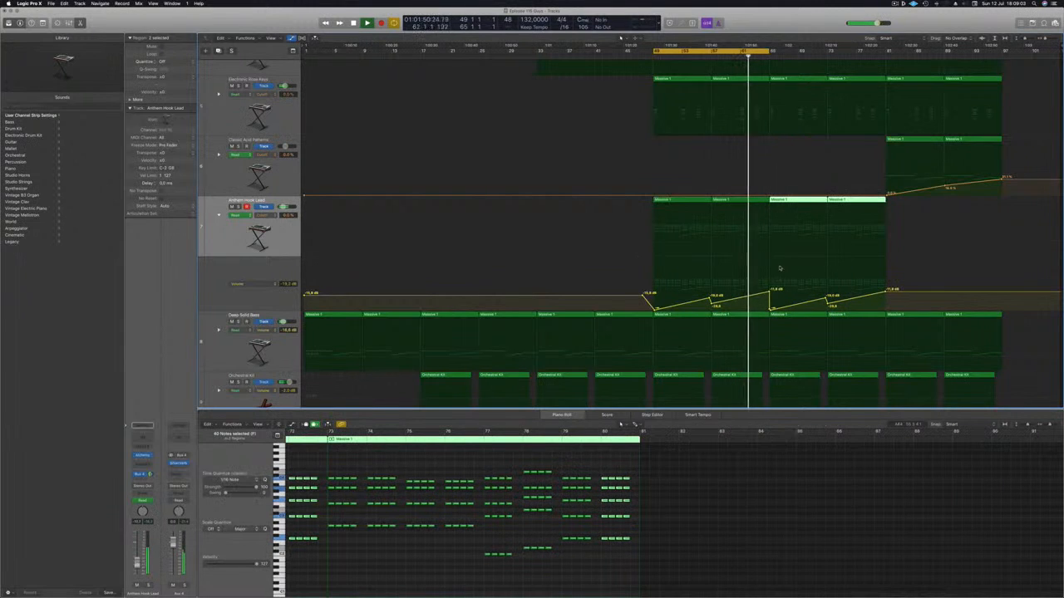
{"action": "left_click", "coordinate": [772, 312]}
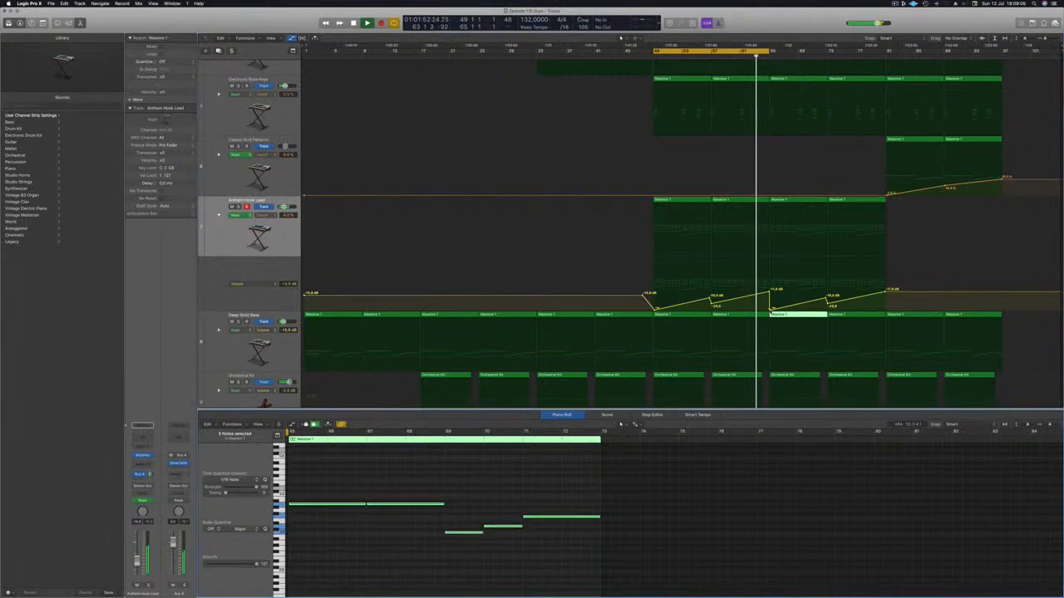
Redraw the Anthem Hook Lead volume drop at bar 65 at about -24 dB and replay from bar 49
{"action": "left_click_drag", "start_coordinate": [770, 311], "coordinate": [770, 309]}
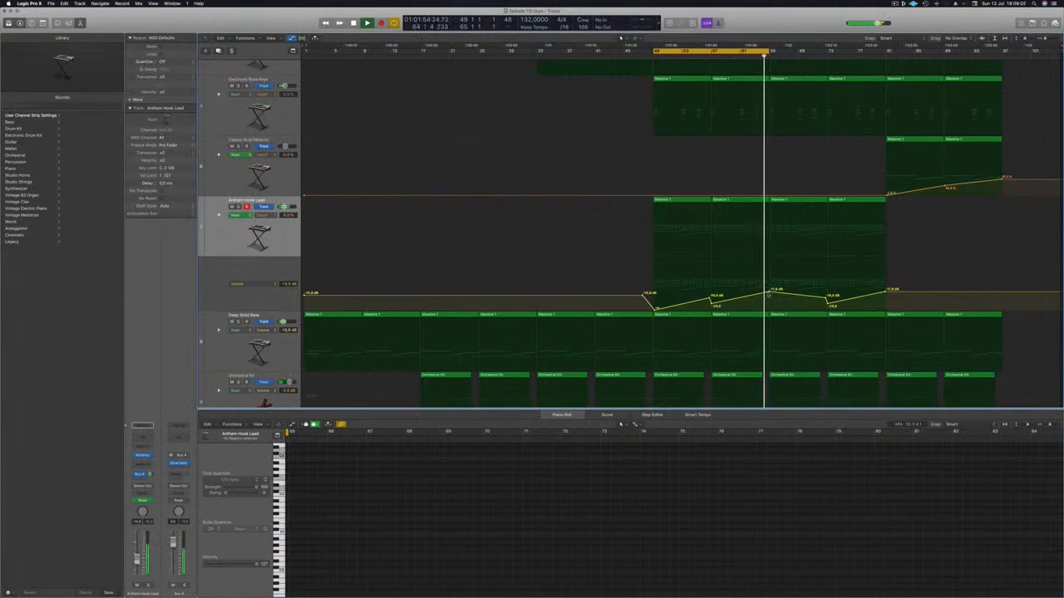
{"action": "left_click_drag", "start_coordinate": [770, 292], "coordinate": [769, 306]}
{"action": "key", "text": "space"}
{"action": "key", "text": "space"}
{"action": "mouse_move", "coordinate": [757, 594]}
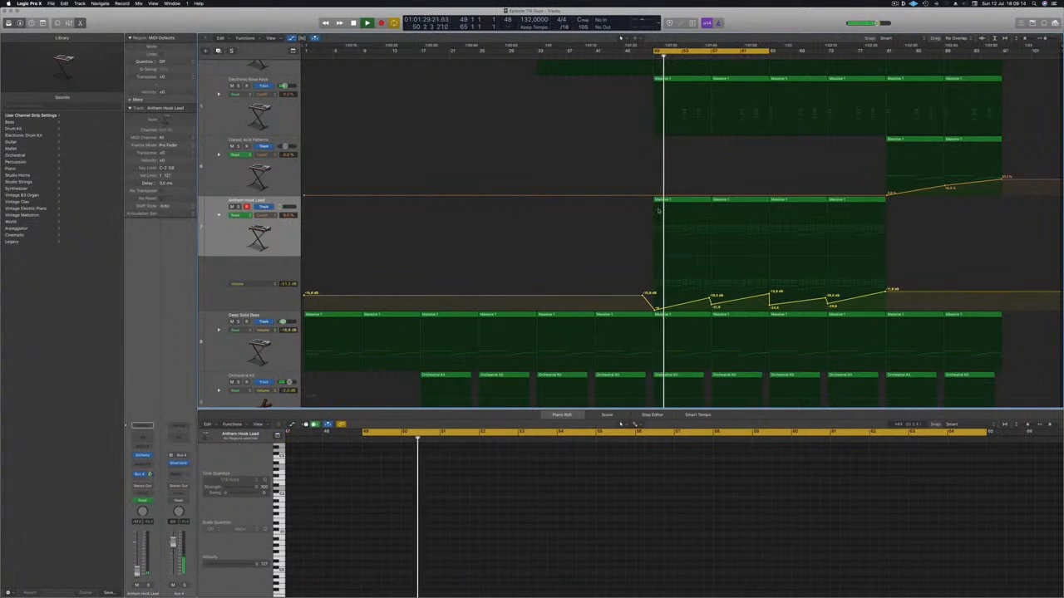
Extend the cycle range to bar 81 and raise the Anthem Hook Lead volume peak at bar 73 to about -11.8 dB
{"action": "scroll", "coordinate": [632, 232], "scroll_direction": "up", "scroll_amount": 3}
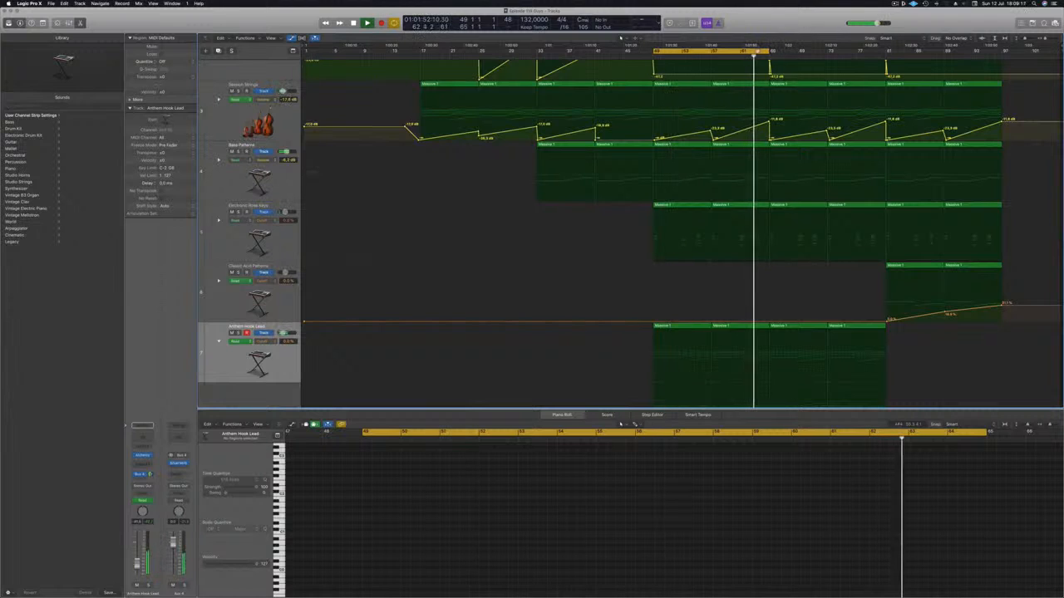
{"action": "left_click_drag", "start_coordinate": [770, 51], "coordinate": [881, 52]}
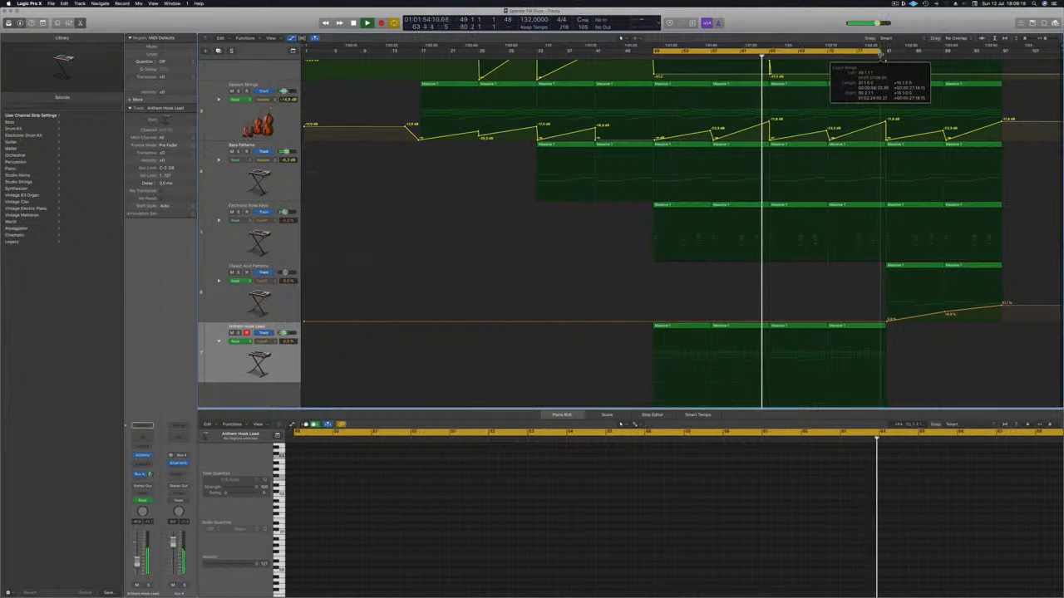
{"action": "scroll", "coordinate": [748, 216], "scroll_direction": "down", "scroll_amount": 5}
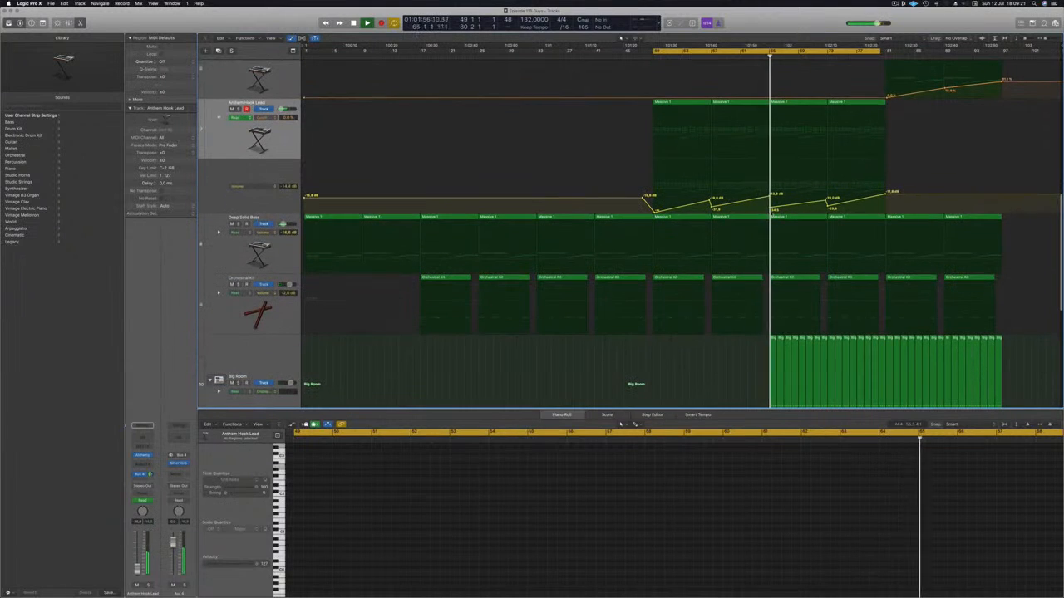
{"action": "left_click_drag", "start_coordinate": [826, 201], "coordinate": [827, 193]}
{"action": "left_click", "coordinate": [277, 150]}
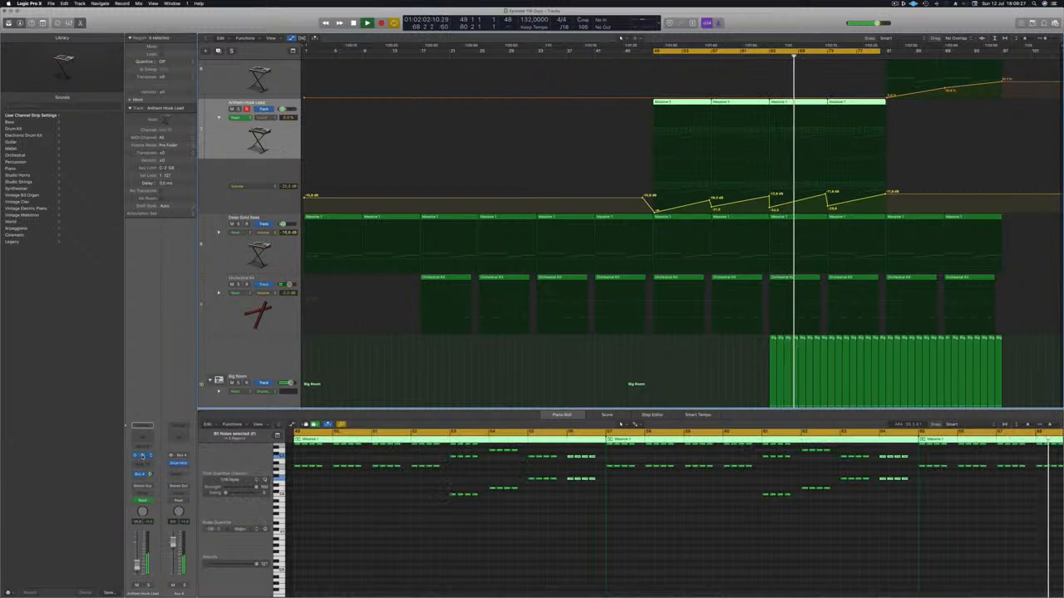
Add a second send on Anthem Hook Lead to an unused bus and insert Delay Designer on its aux channel
{"action": "left_click", "coordinate": [142, 457]}
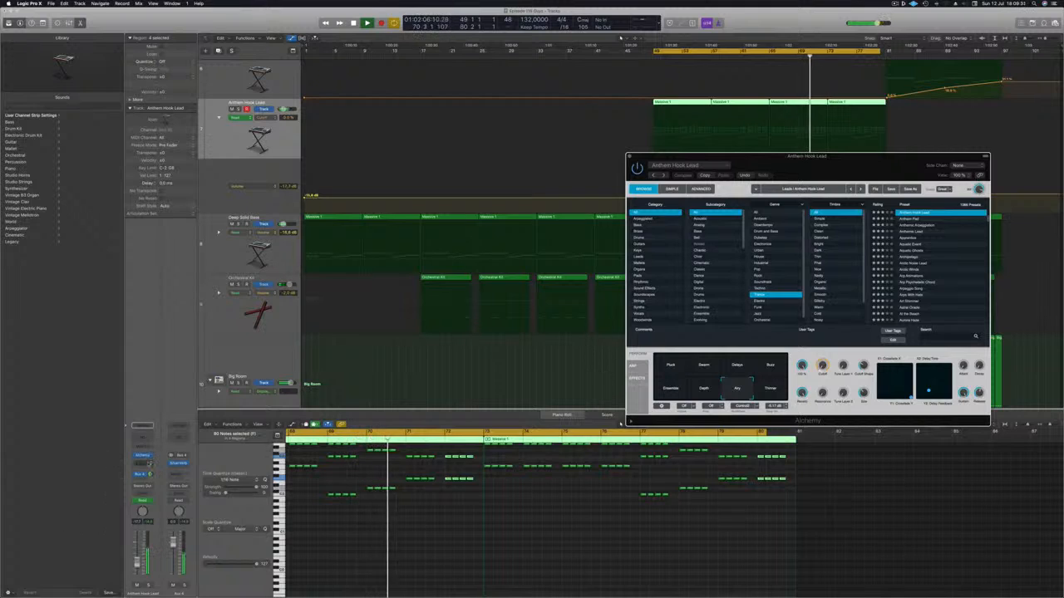
{"action": "left_click", "coordinate": [142, 474]}
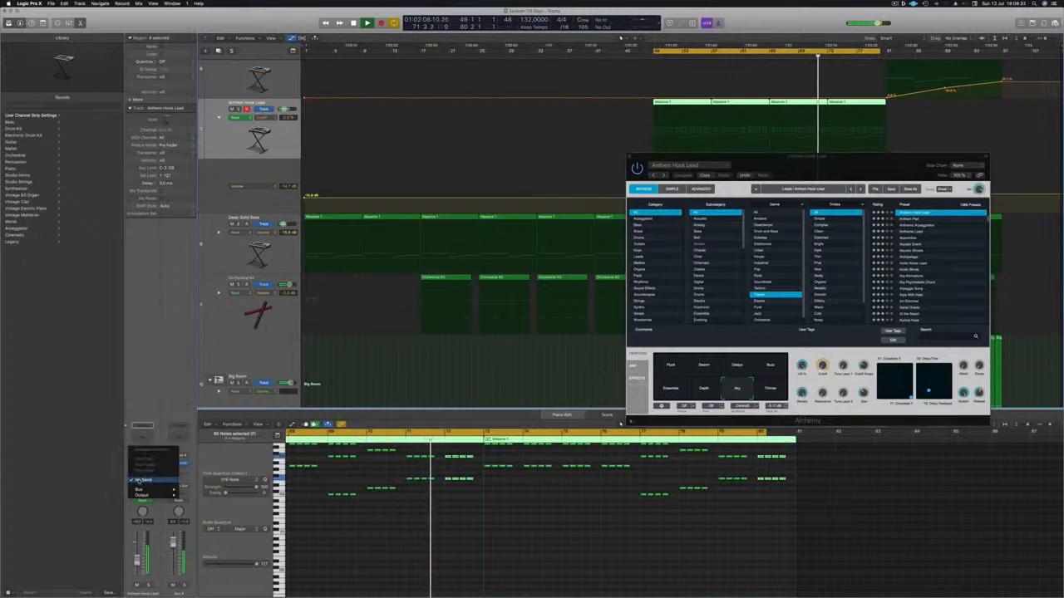
{"action": "mouse_move", "coordinate": [150, 491]}
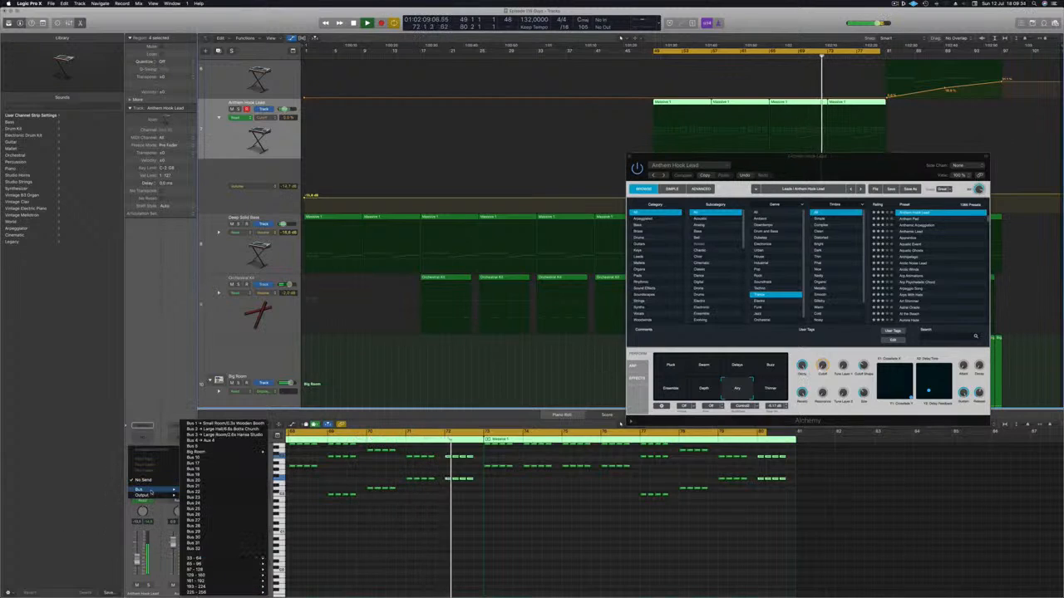
{"action": "left_click", "coordinate": [223, 447]}
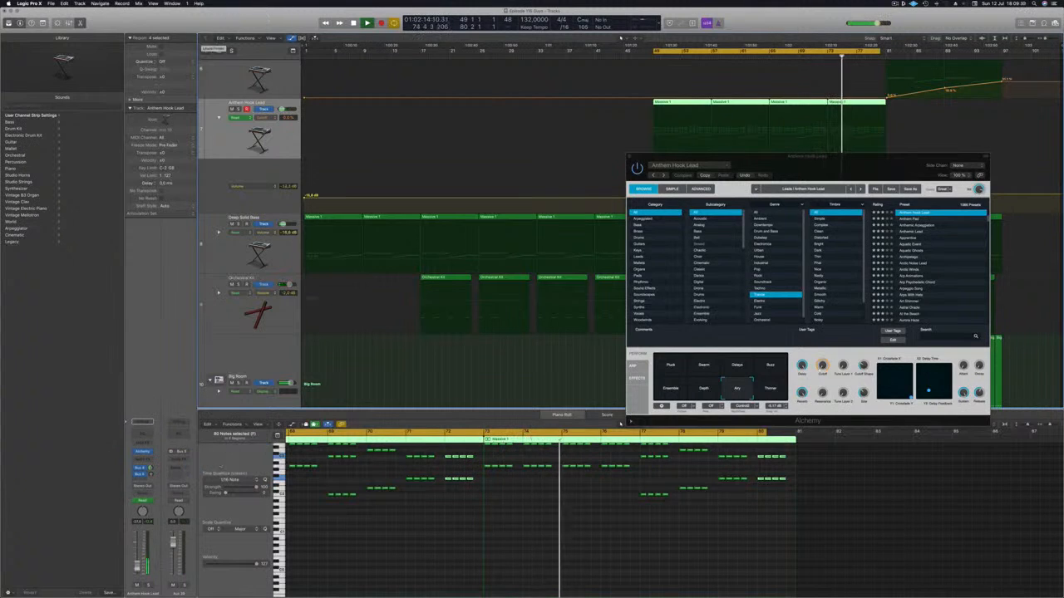
{"action": "left_click", "coordinate": [182, 459]}
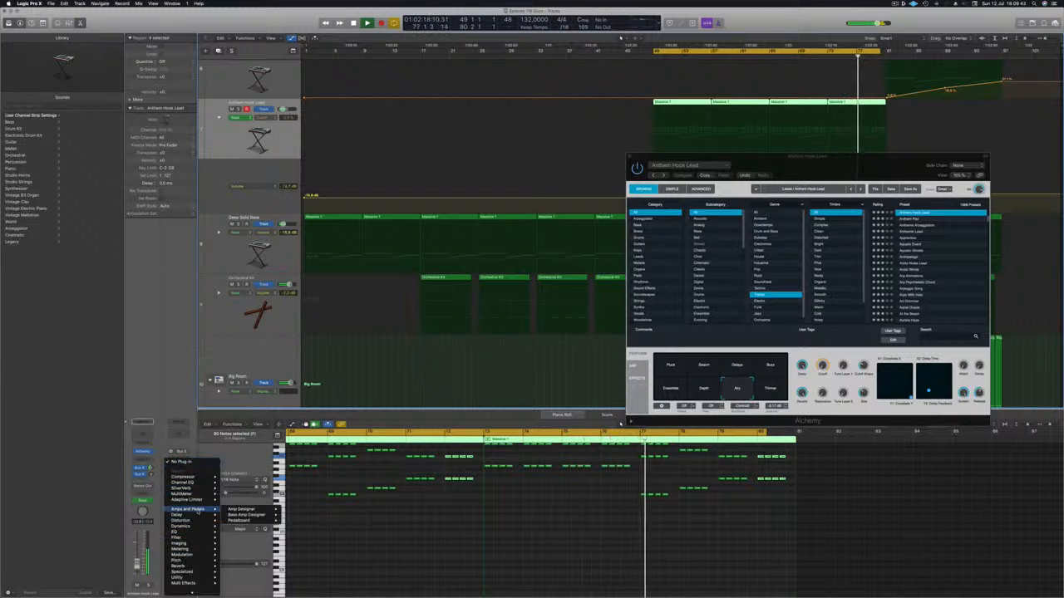
{"action": "mouse_move", "coordinate": [191, 514]}
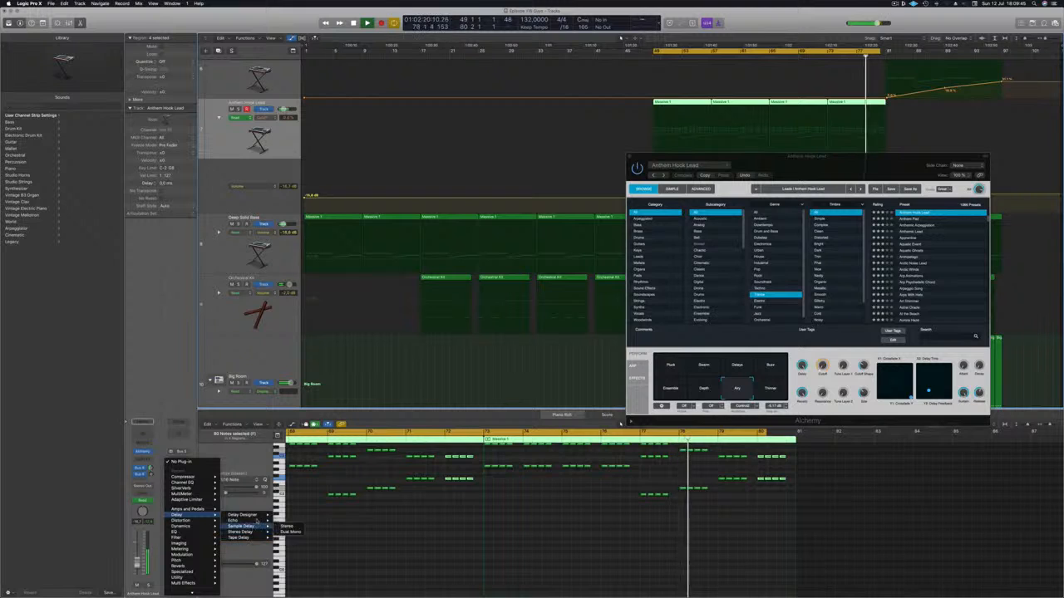
{"action": "left_click", "coordinate": [287, 516]}
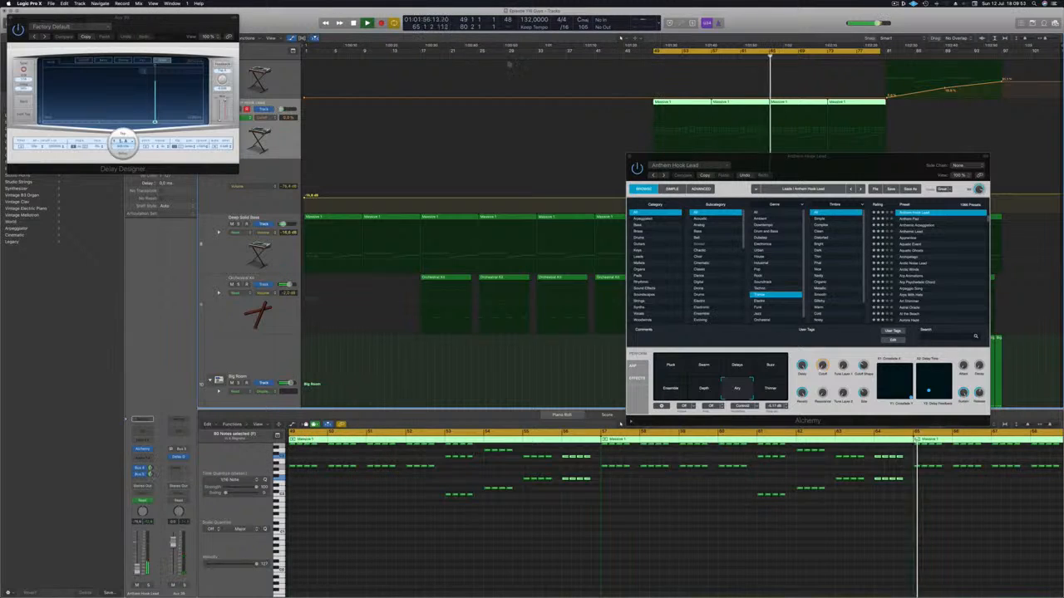
Close Delay Designer and redraw the Anthem Hook Lead volume drop at bar 73 at about -24 dB
{"action": "left_click_drag", "start_coordinate": [174, 20], "coordinate": [537, 118]}
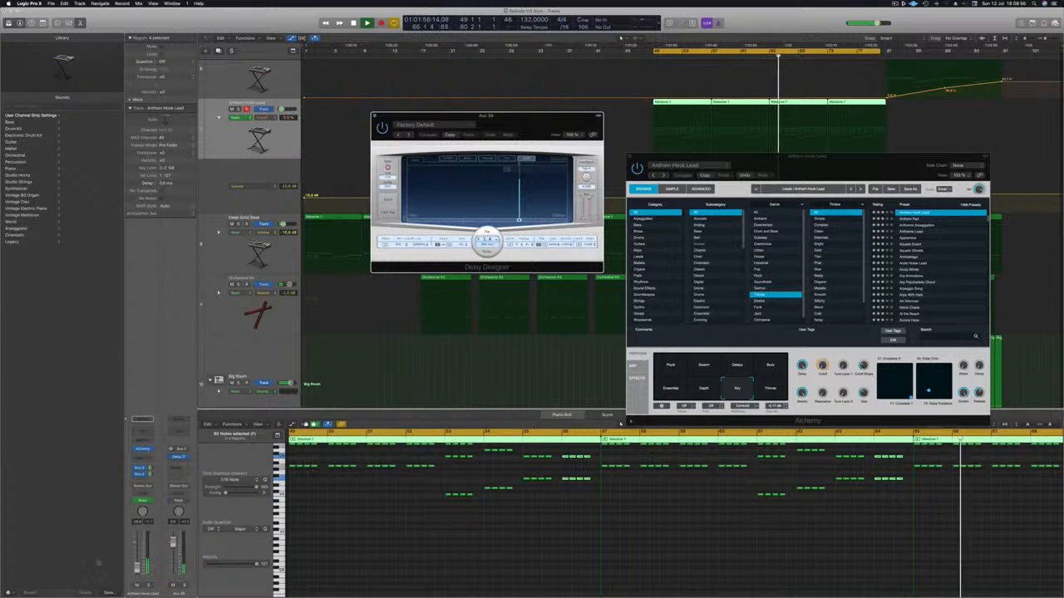
{"action": "left_click_drag", "start_coordinate": [824, 168], "coordinate": [677, 470]}
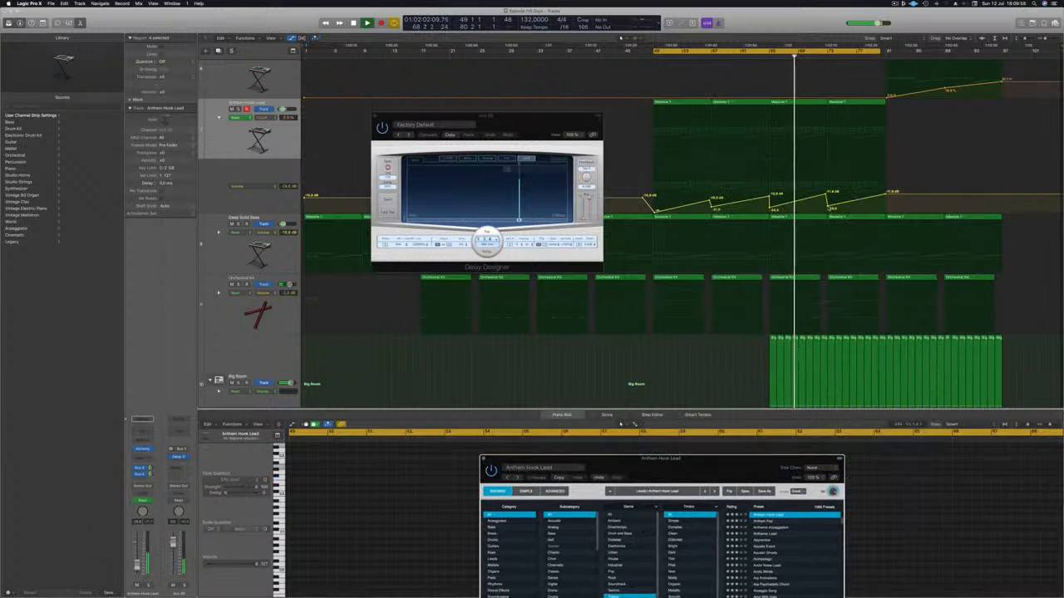
{"action": "left_click_drag", "start_coordinate": [537, 128], "coordinate": [586, 131]}
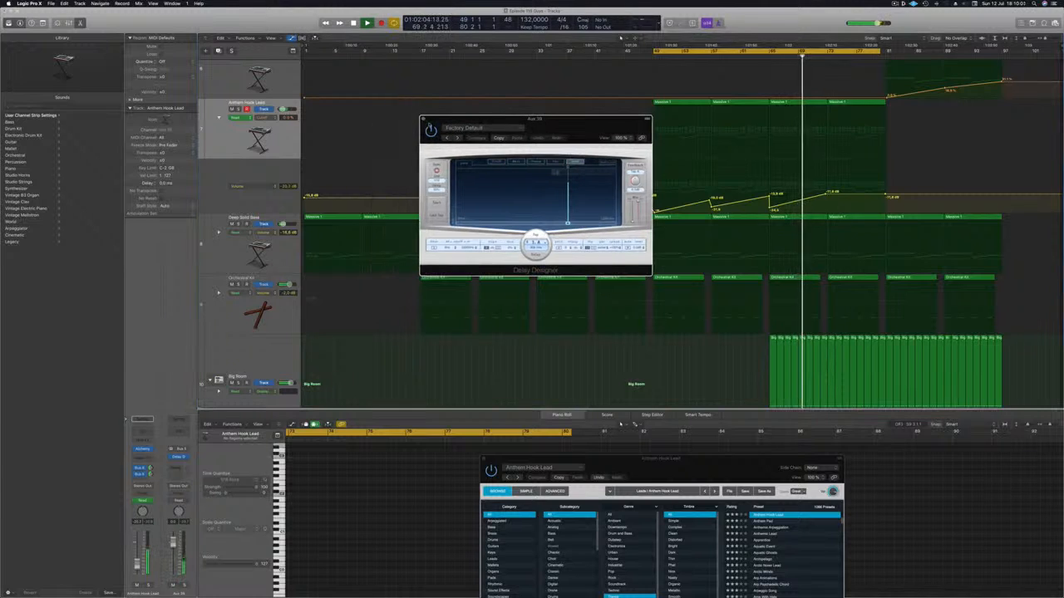
{"action": "left_click", "coordinate": [424, 120]}
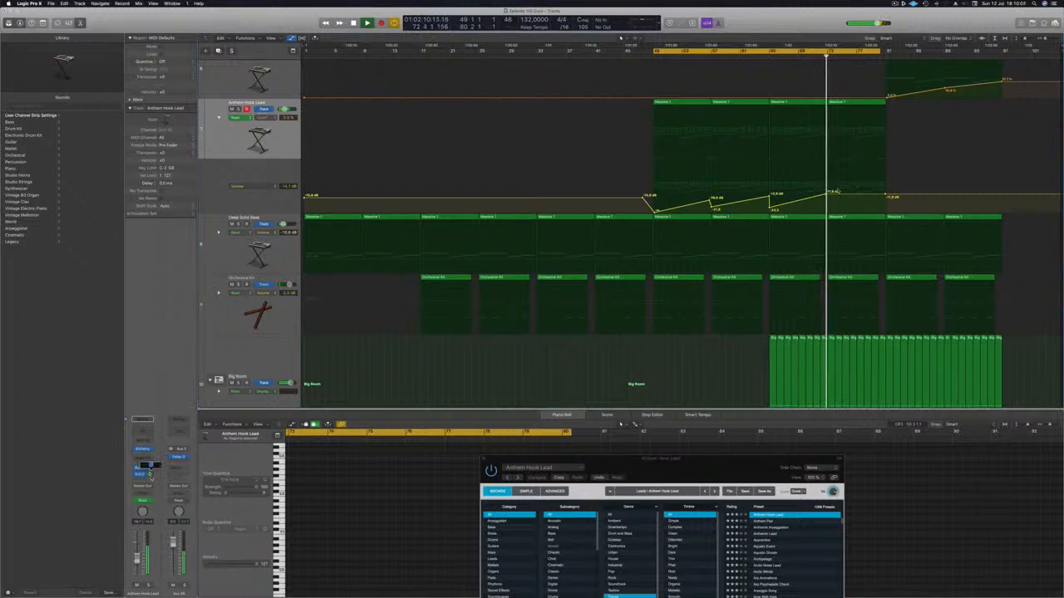
{"action": "left_click_drag", "start_coordinate": [828, 193], "coordinate": [837, 203]}
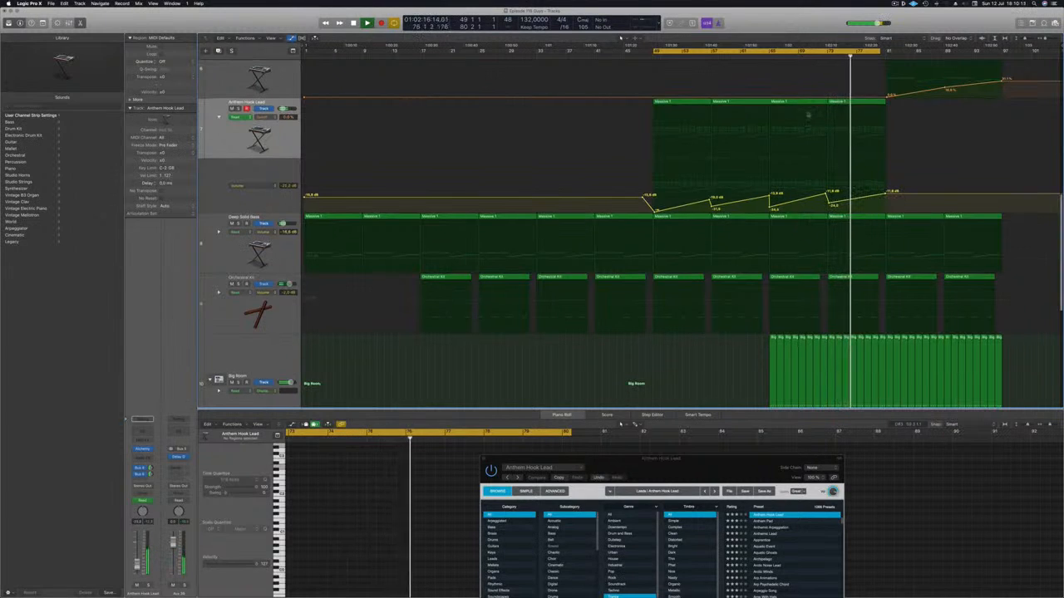
{"action": "left_click", "coordinate": [806, 55]}
Bring up the Alchemy window of Anthem Hook Lead and place it over the lower tracks
{"action": "left_click", "coordinate": [231, 187]}
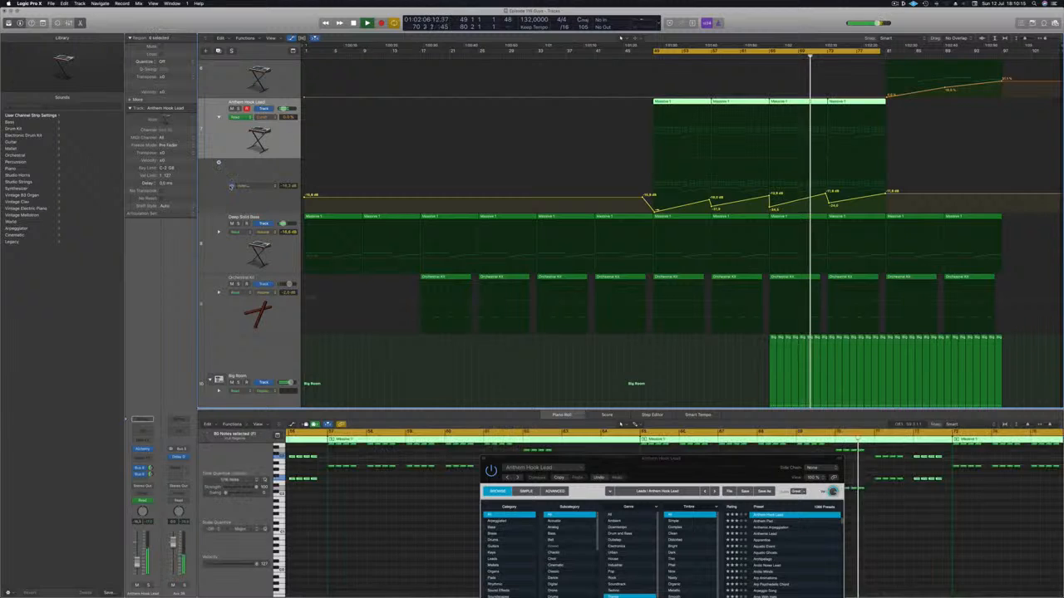
{"action": "left_click", "coordinate": [143, 450]}
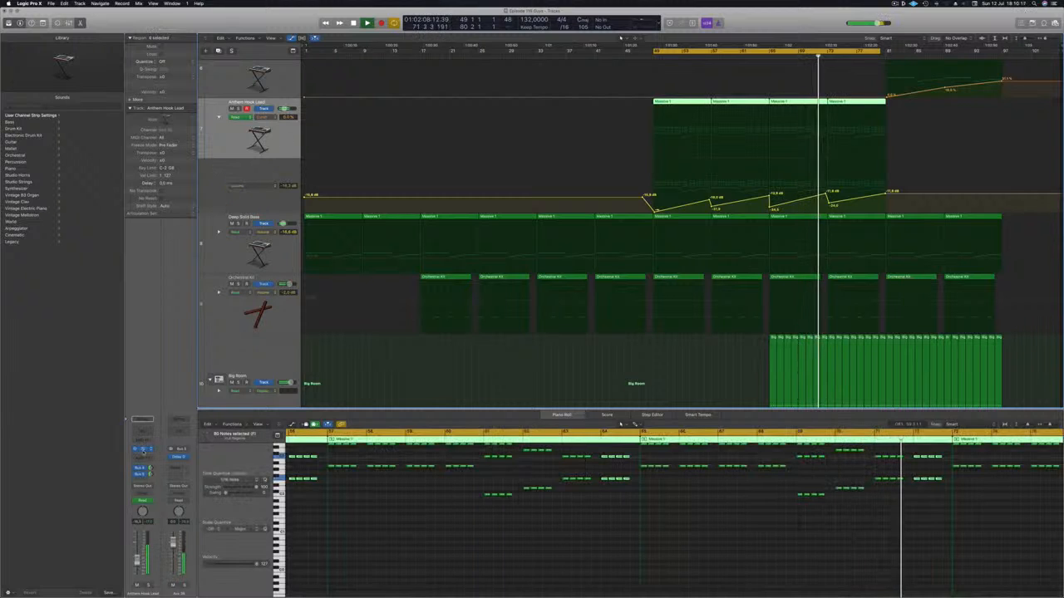
{"action": "left_click", "coordinate": [143, 451]}
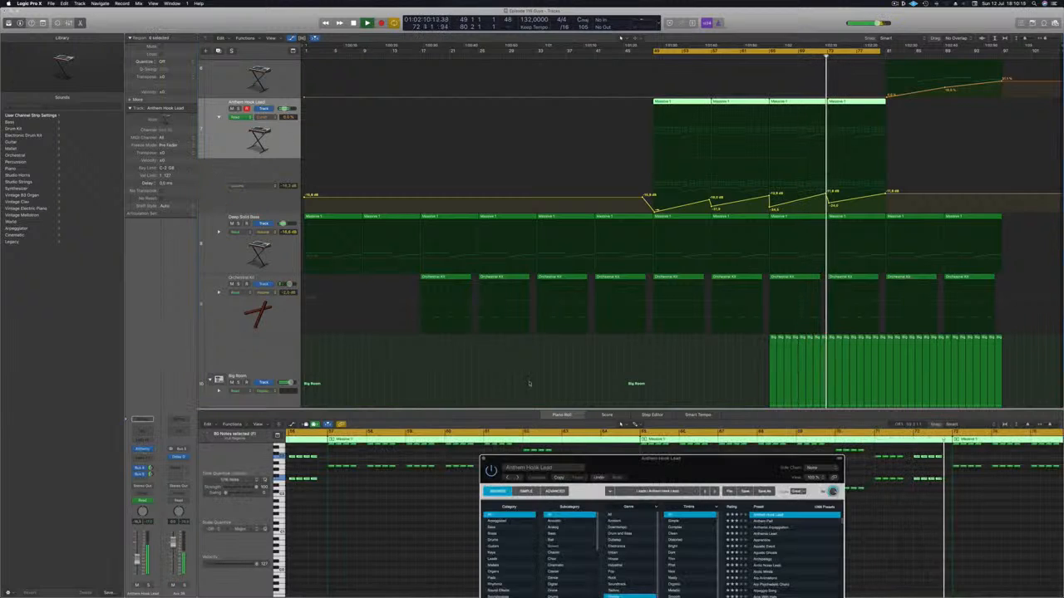
{"action": "left_click_drag", "start_coordinate": [686, 472], "coordinate": [715, 259]}
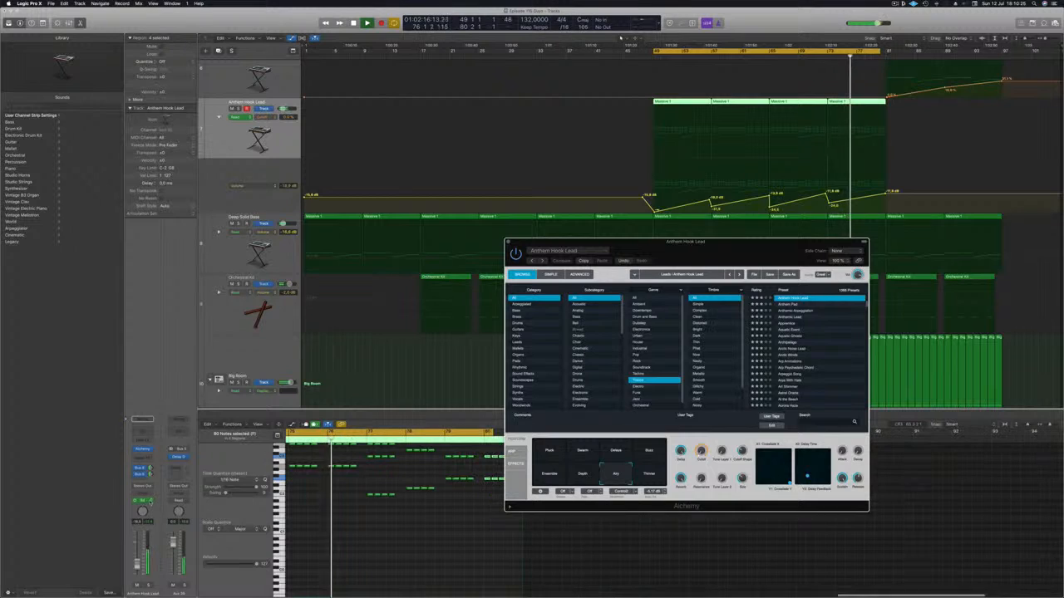
Set Anthem Hook Lead's automation mode to Touch and draw a rising cutoff ramp from 0% at bar 73 to bar 81
{"action": "left_click", "coordinate": [142, 501]}
{"action": "left_click", "coordinate": [148, 515]}
{"action": "left_click_drag", "start_coordinate": [700, 452], "coordinate": [684, 326]}
{"action": "left_click", "coordinate": [843, 156]}
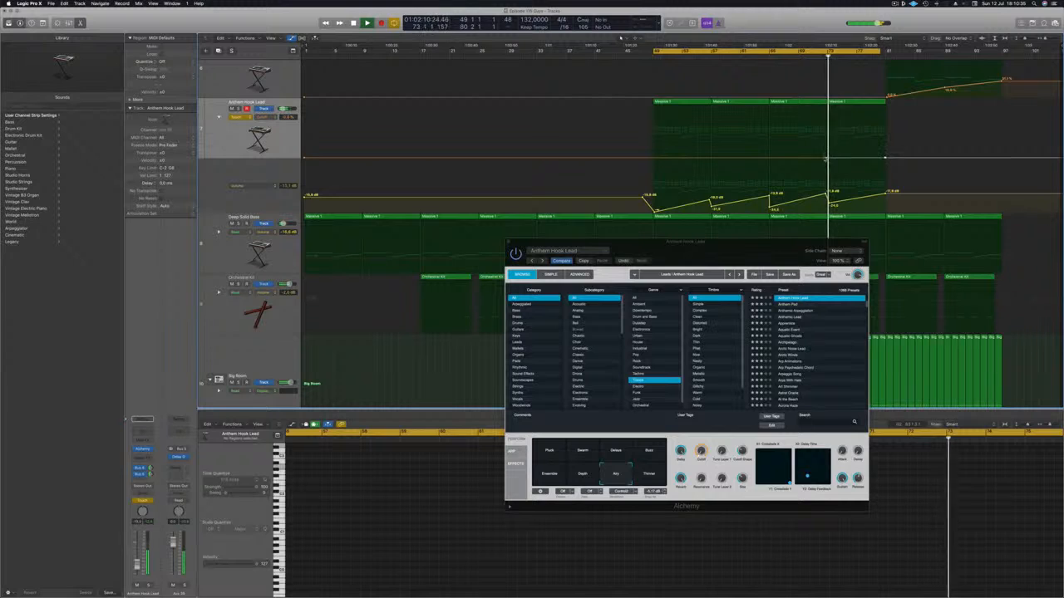
{"action": "left_click_drag", "start_coordinate": [885, 159], "coordinate": [887, 153]}
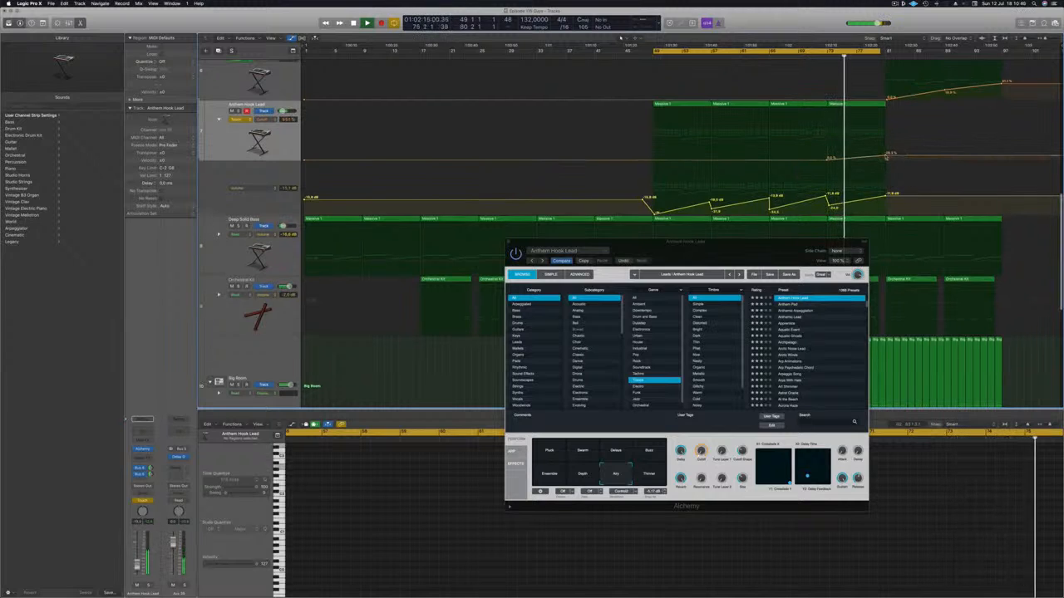
Close Alchemy and copy the last two Anthem Hook Lead regions with their automation to bar 81
{"action": "scroll", "coordinate": [460, 236], "scroll_direction": "up", "scroll_amount": 5}
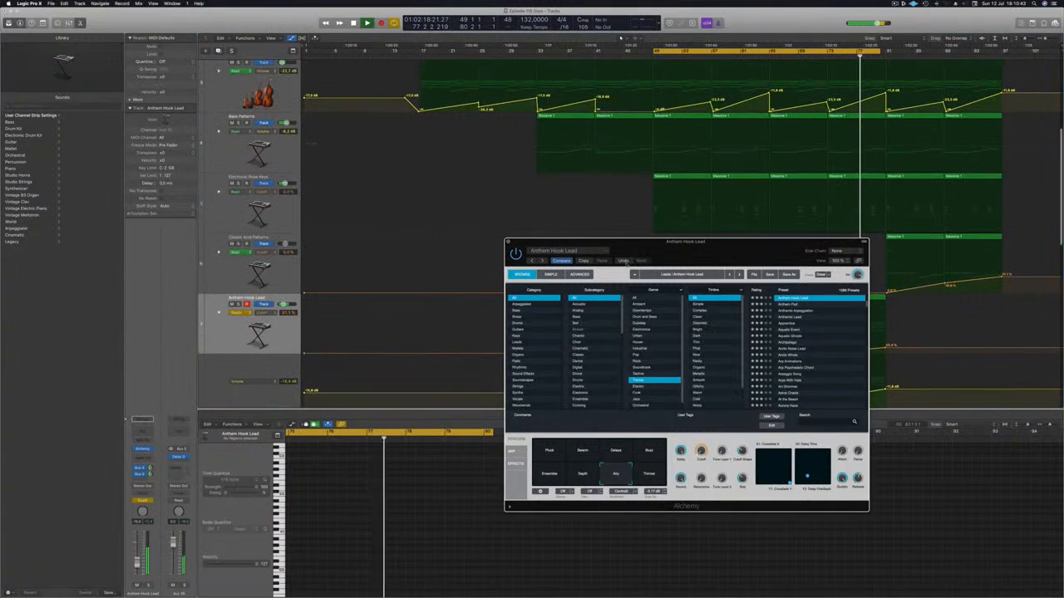
{"action": "left_click", "coordinate": [510, 245]}
{"action": "left_click", "coordinate": [857, 302]}
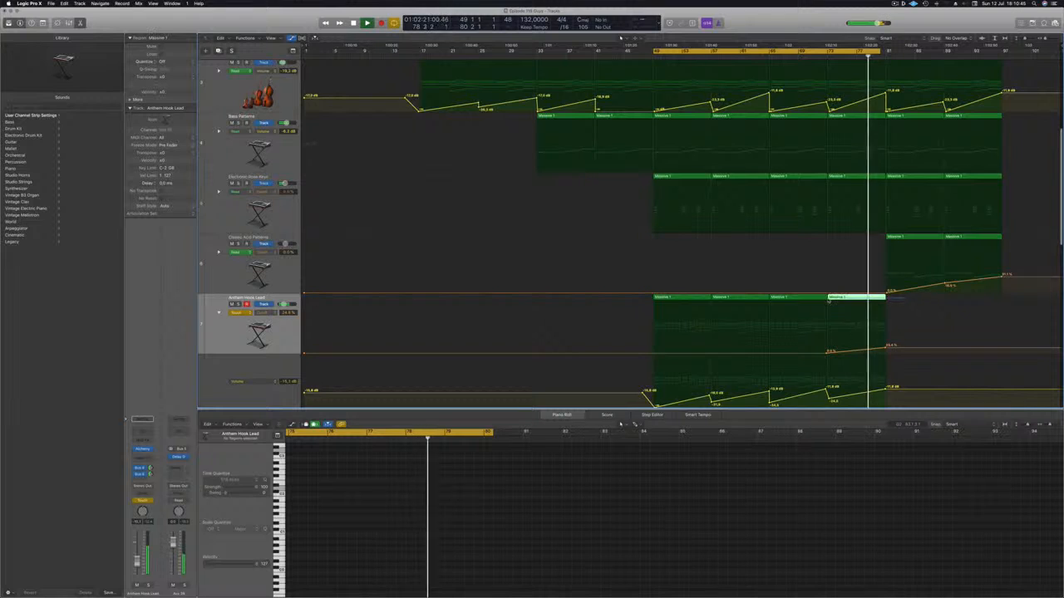
{"action": "left_click", "coordinate": [808, 302], "text": "shift"}
{"action": "left_click_drag", "start_coordinate": [809, 304], "coordinate": [914, 308]}
{"action": "scroll", "coordinate": [881, 324], "scroll_direction": "down", "scroll_amount": 2}
Replace the steep Anthem Hook Lead volume drop at bar 81 with a much shallower dip while replaying from bar 73
{"action": "left_click", "coordinate": [829, 53]}
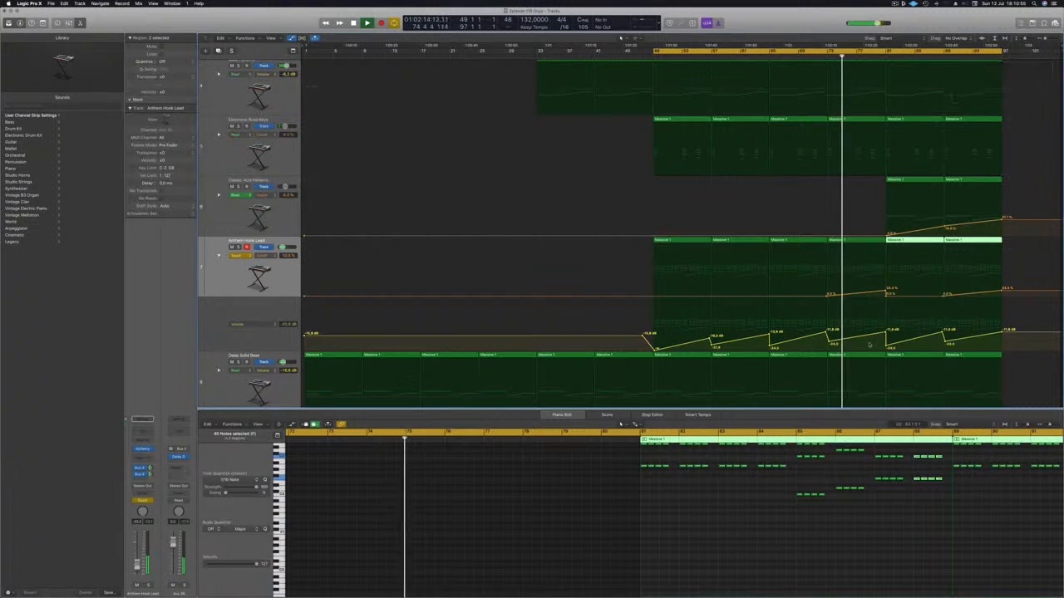
{"action": "left_click", "coordinate": [886, 348]}
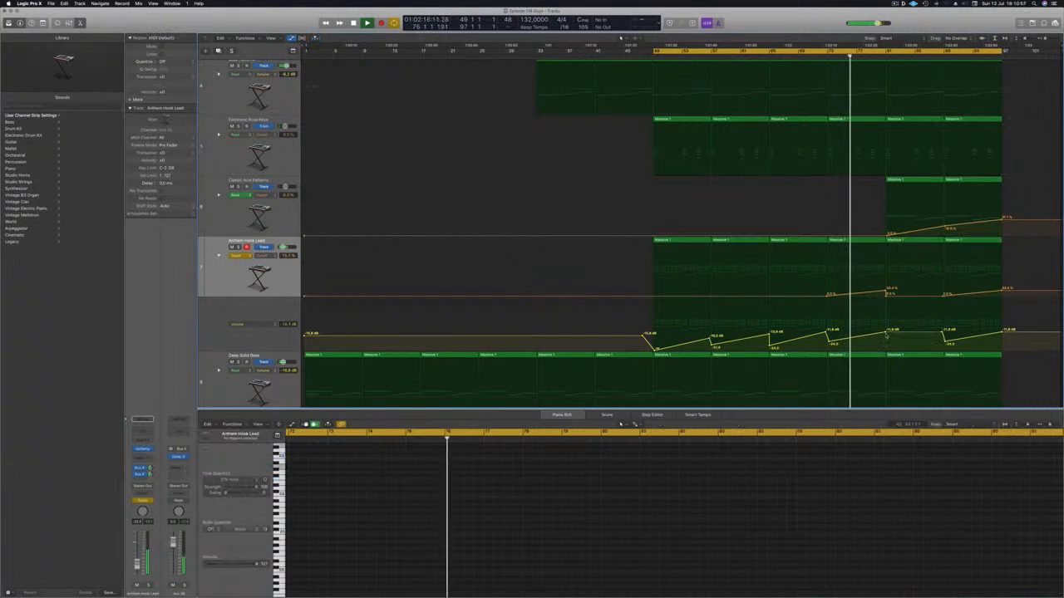
{"action": "left_click_drag", "start_coordinate": [886, 347], "coordinate": [886, 338]}
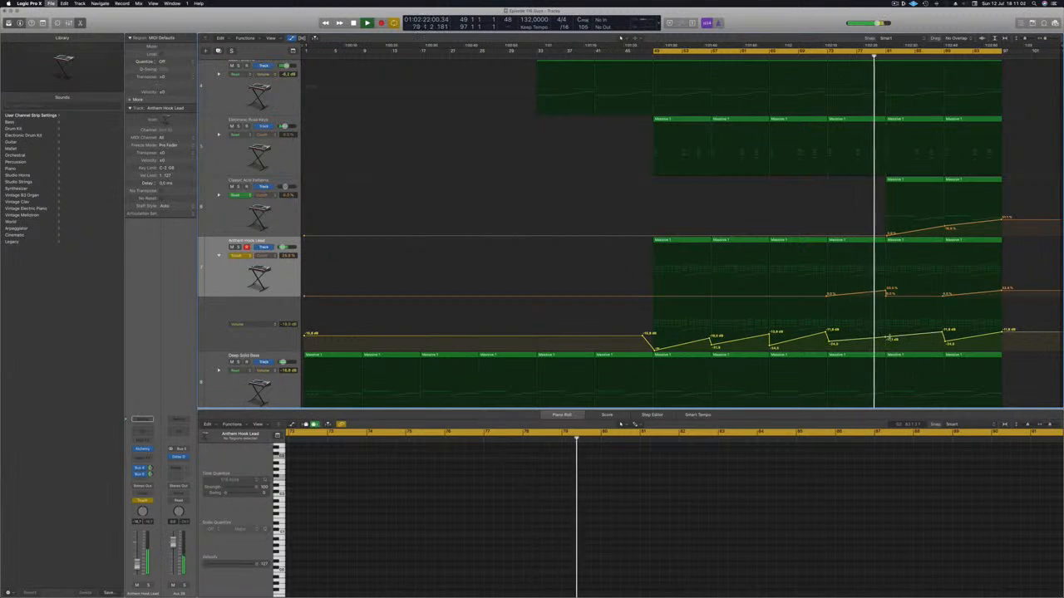
Remove the Session Strings volume rise between bars 73 and 81 so the strings stay silent there
{"action": "scroll", "coordinate": [868, 219], "scroll_direction": "up", "scroll_amount": 3}
{"action": "scroll", "coordinate": [482, 88], "scroll_direction": "up", "scroll_amount": 5}
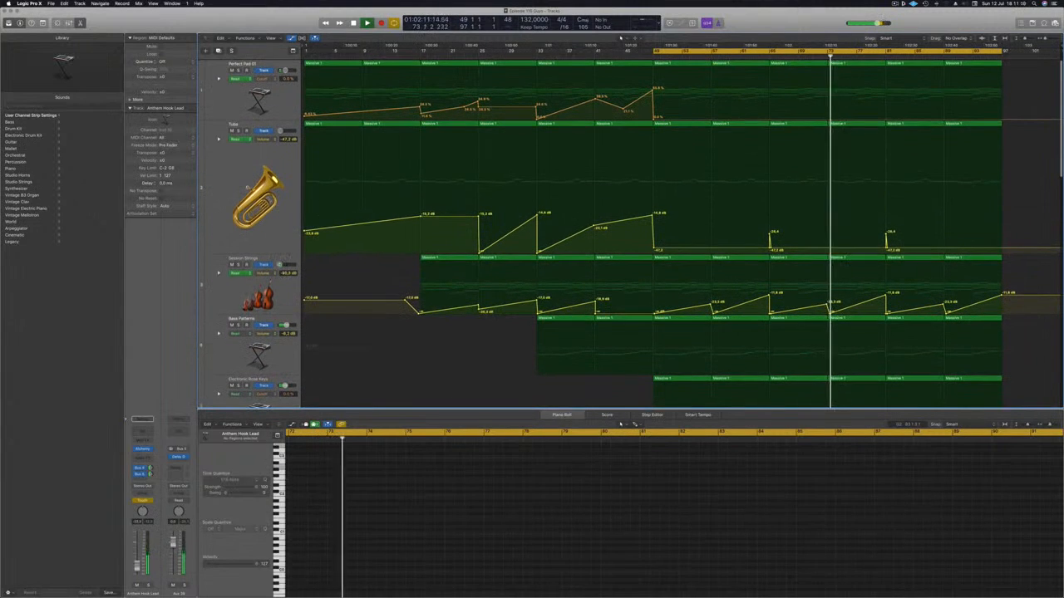
{"action": "left_click", "coordinate": [285, 296]}
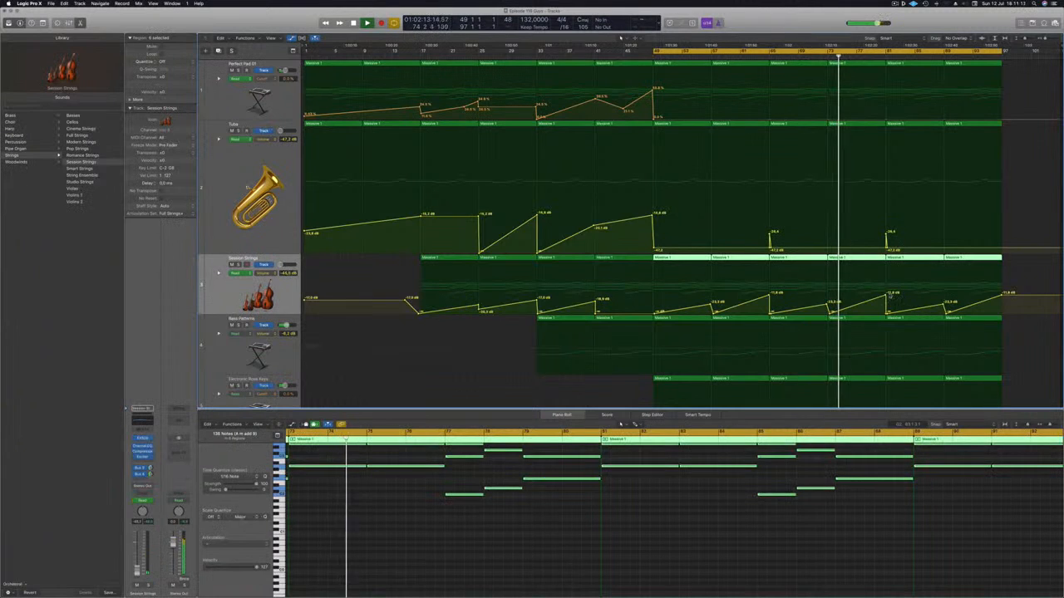
{"action": "left_click", "coordinate": [884, 316]}
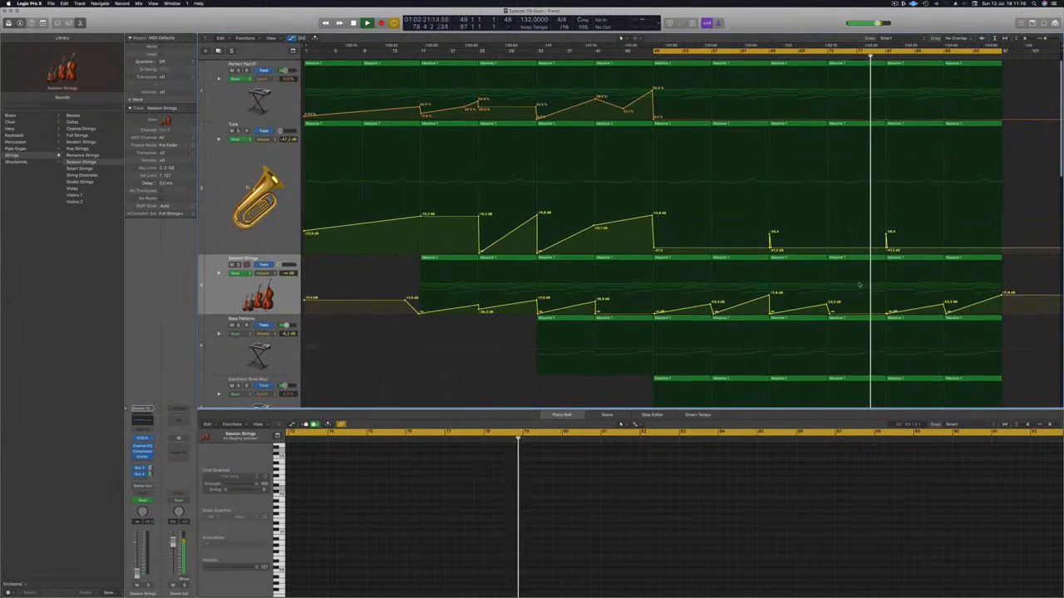
Delete the low Tuba volume point before bar 81 to make a steady rise from bar 65, and replay from there
{"action": "scroll", "coordinate": [859, 284], "scroll_direction": "down", "scroll_amount": 3}
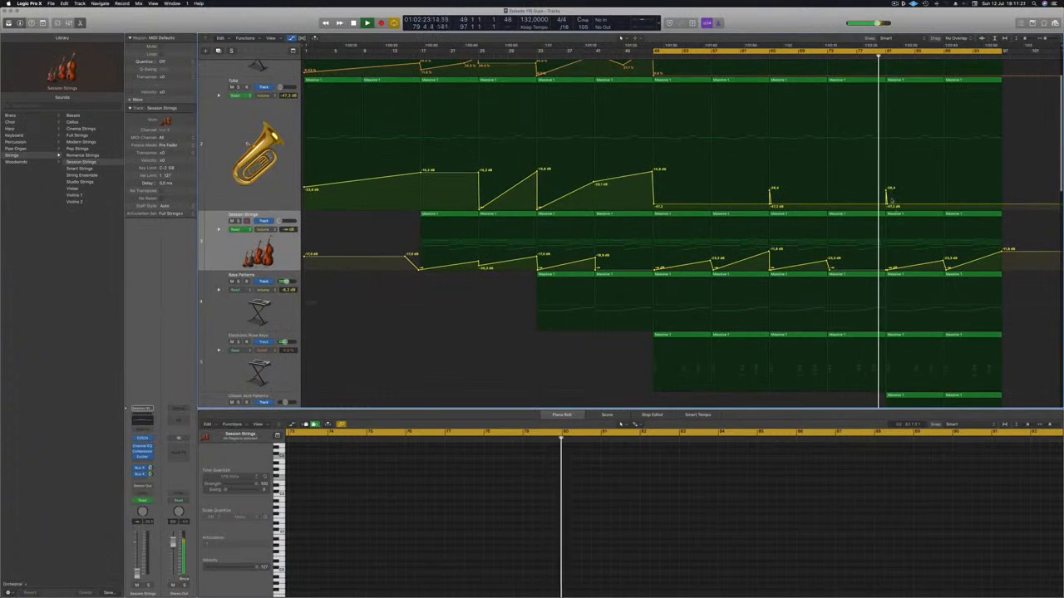
{"action": "left_click", "coordinate": [885, 205]}
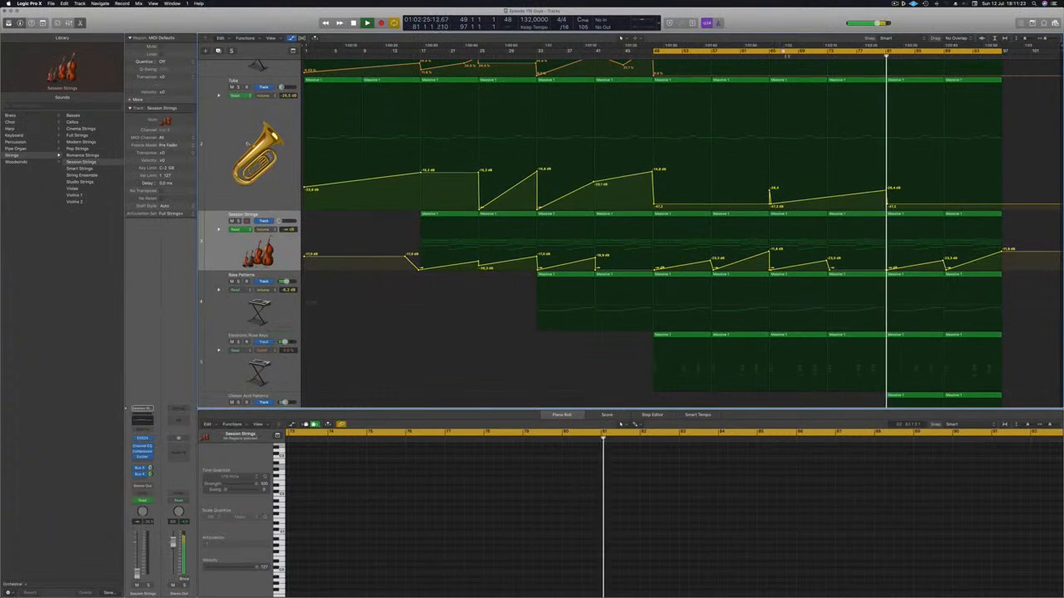
{"action": "left_click", "coordinate": [763, 56]}
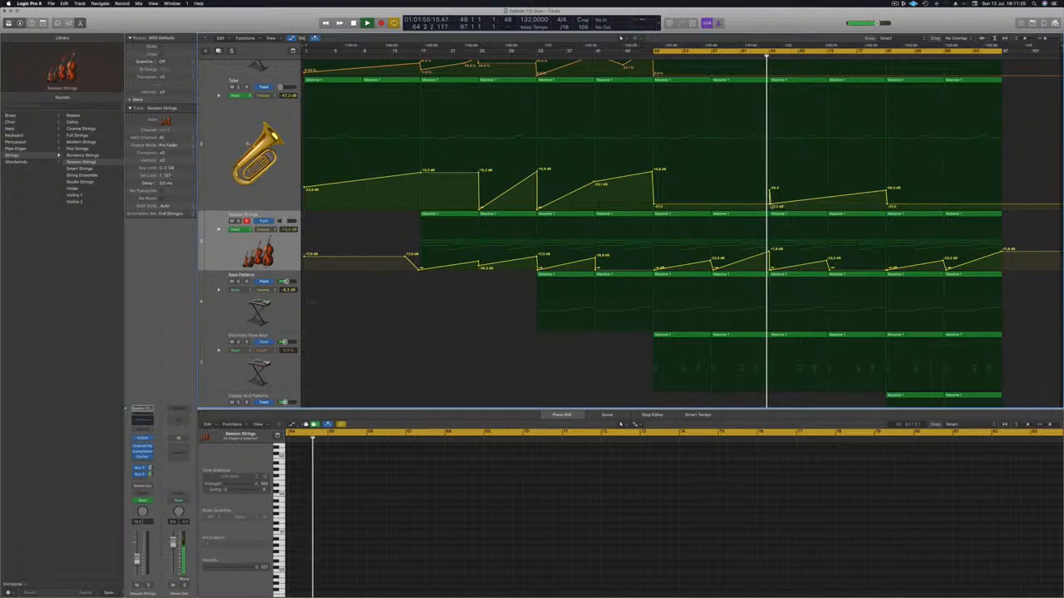
Delete the extra Tuba volume point at bar 65 and raise the bar 81 point to about -14 dB for a steeper rise
{"action": "left_click", "coordinate": [770, 205]}
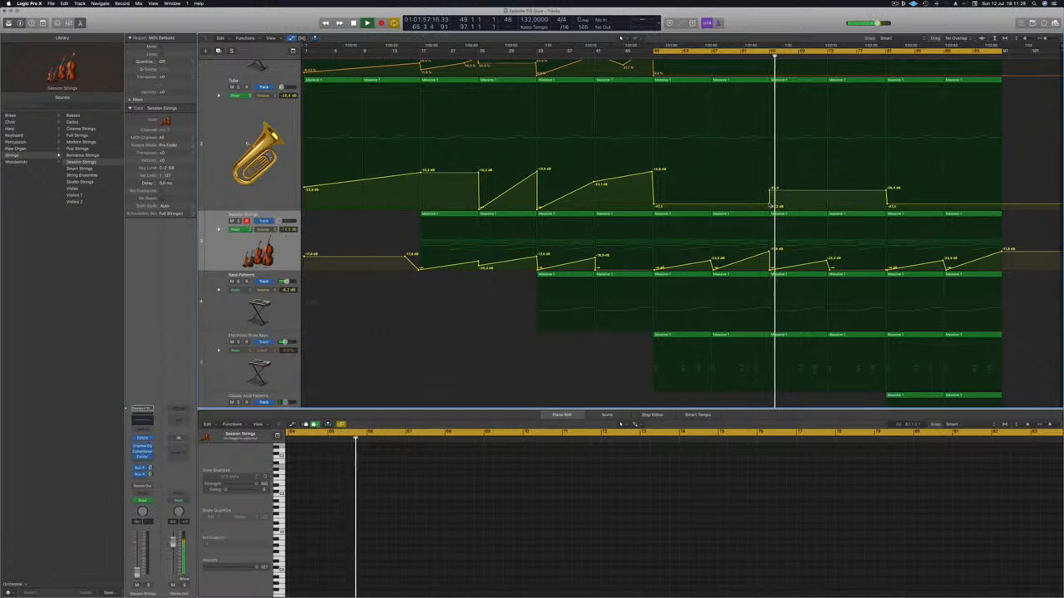
{"action": "left_click", "coordinate": [771, 205]}
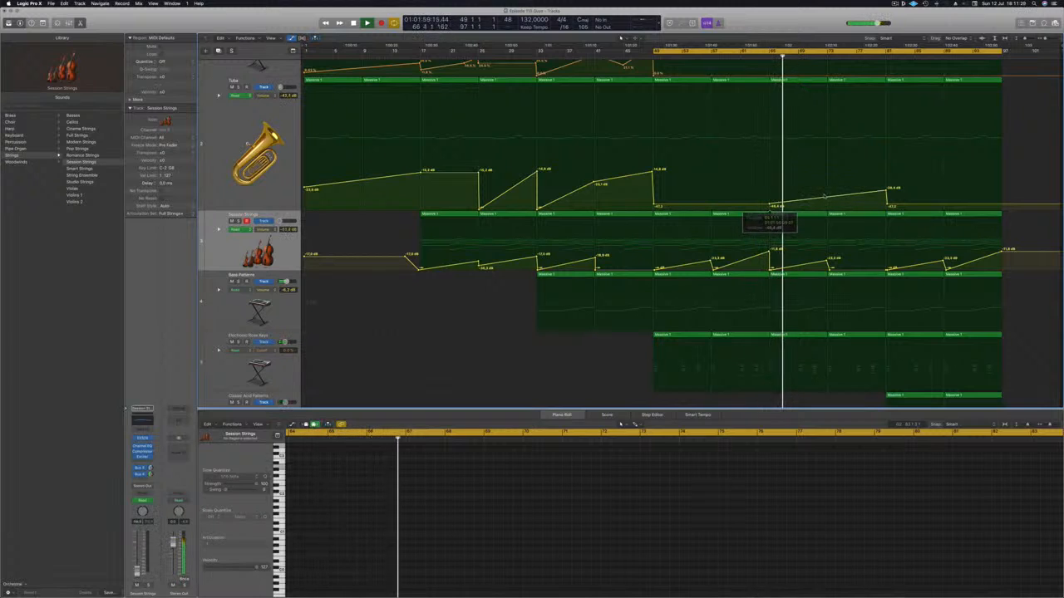
{"action": "left_click_drag", "start_coordinate": [889, 192], "coordinate": [886, 167]}
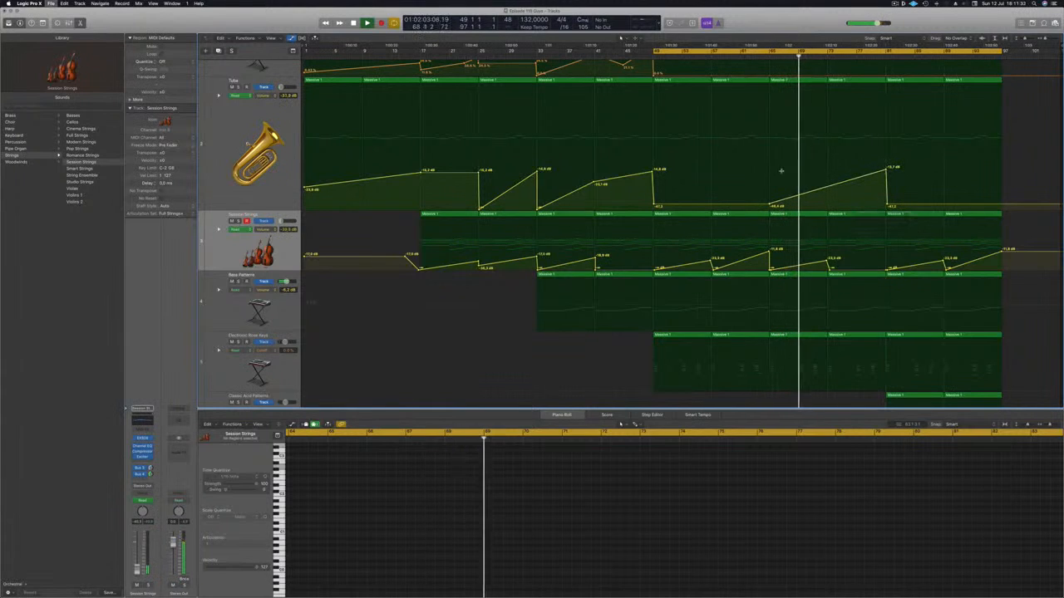
Shrink the track heights until the whole arrangement fits and hide the track automation
{"action": "key", "text": "super+Up"}
{"action": "key", "text": "super+Up"}
{"action": "key", "text": "super+Up"}
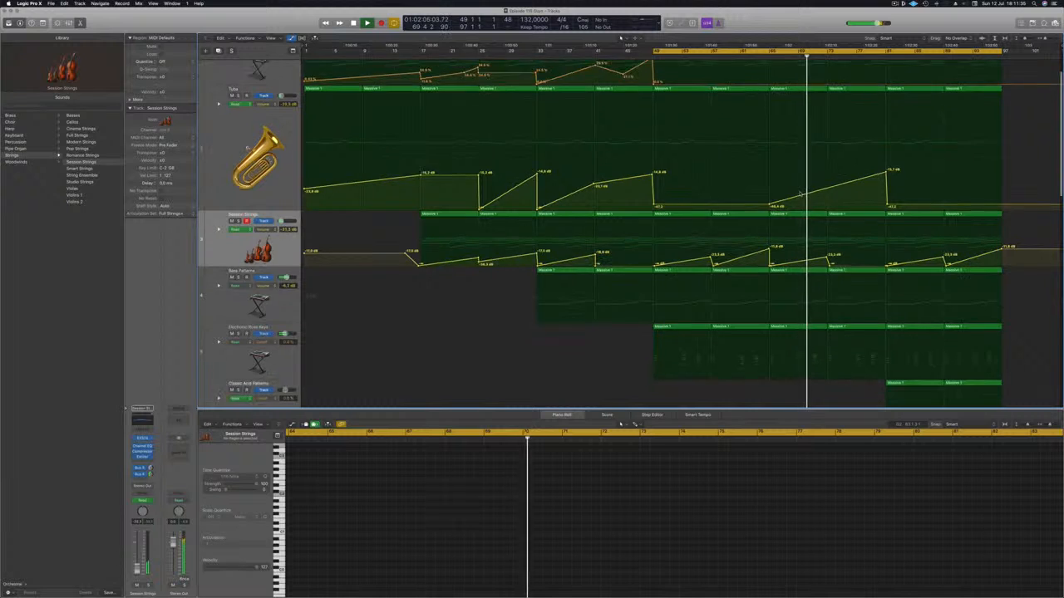
{"action": "key", "text": "super+Up"}
{"action": "key", "text": "super+Up"}
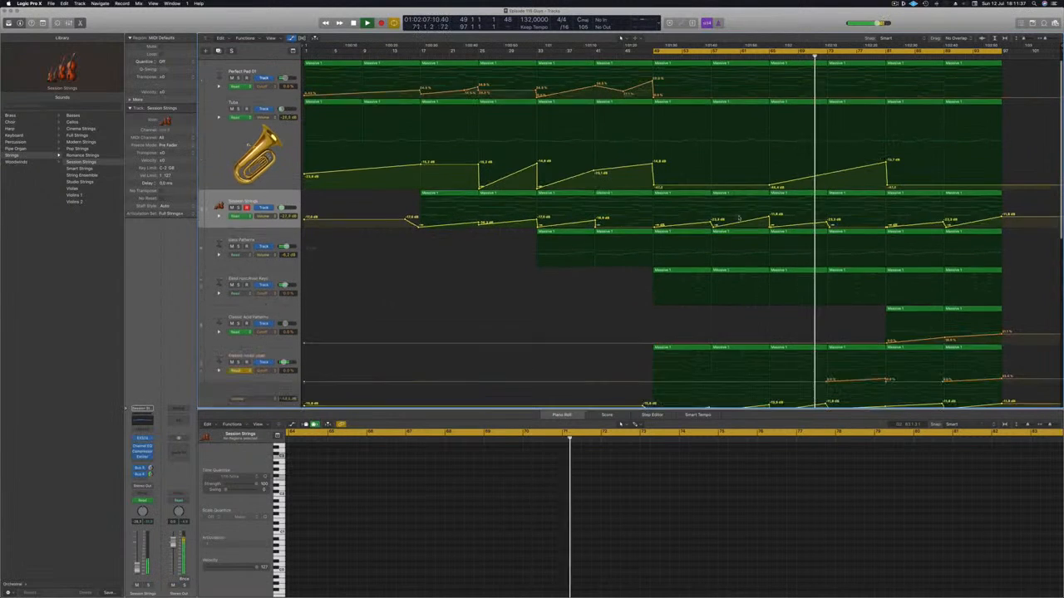
{"action": "key", "text": "super+Up"}
{"action": "key", "text": "super+Up"}
{"action": "key", "text": "super+Up"}
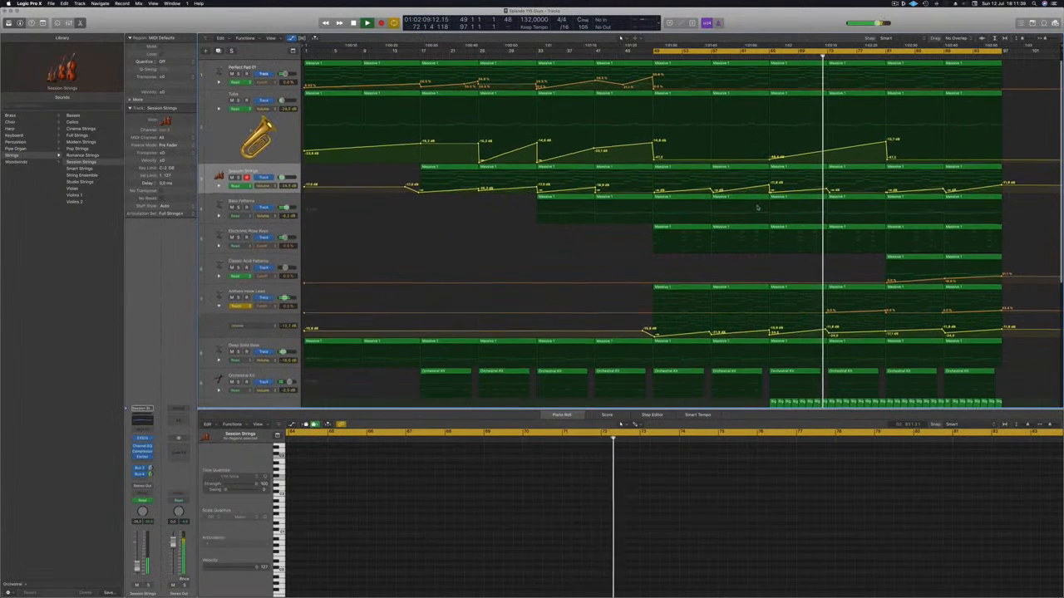
{"action": "key", "text": "super+Up"}
{"action": "key", "text": "super+Up"}
{"action": "key", "text": "super+Up"}
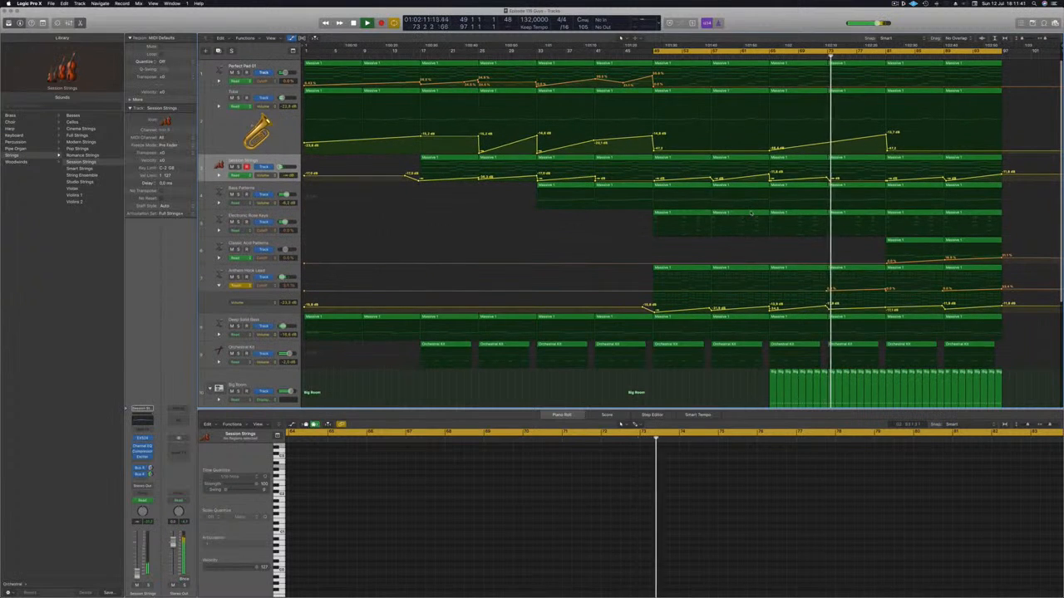
{"action": "key", "text": "super+Up"}
{"action": "key", "text": "super+Up"}
{"action": "key", "text": "super+Up"}
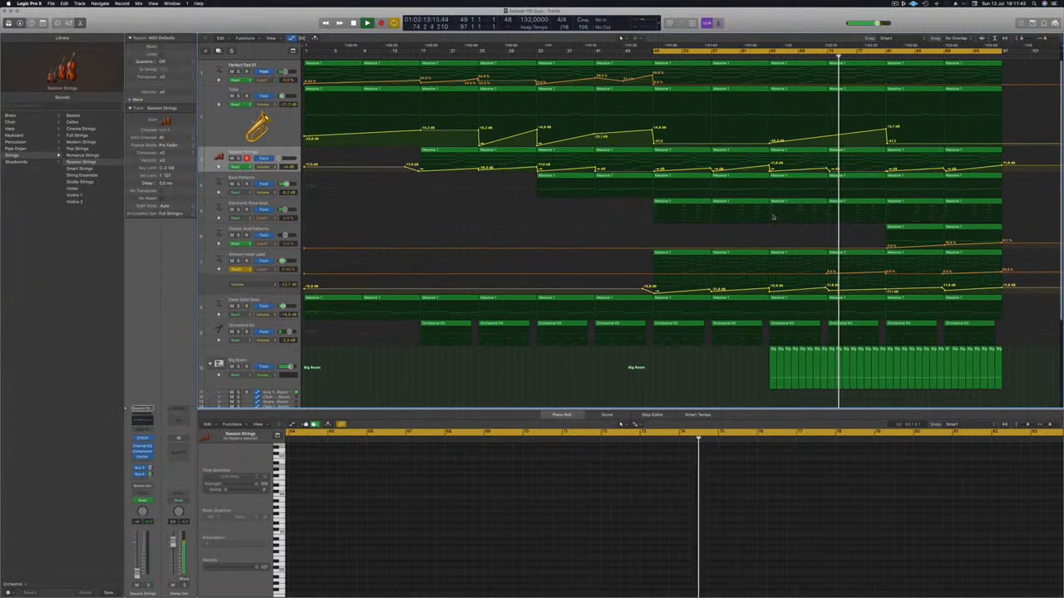
{"action": "key", "text": "super+Up"}
{"action": "key", "text": "a"}
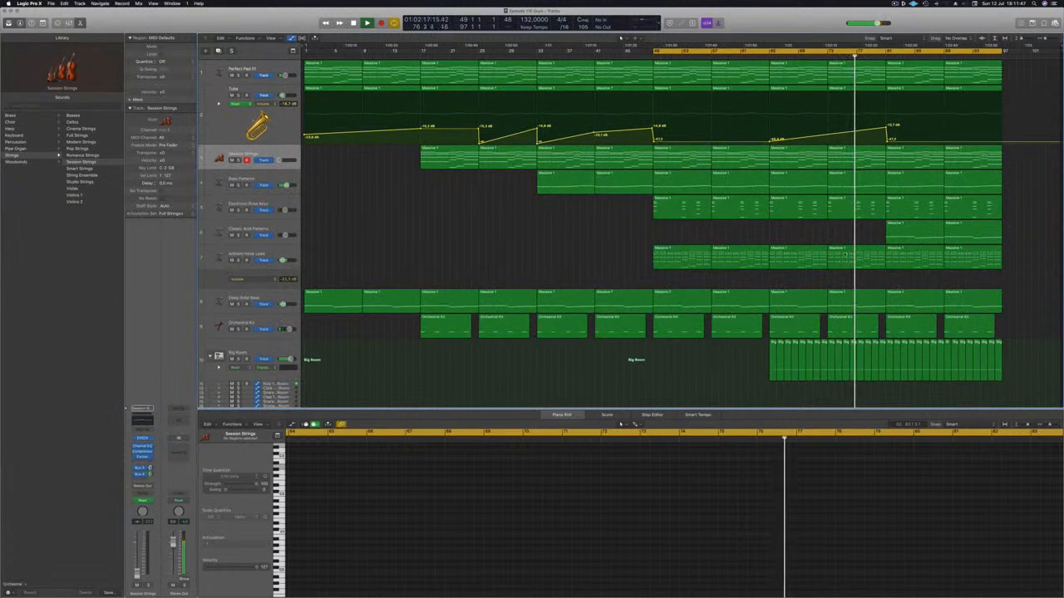
Show the Anthem Hook Lead cutoff automation and raise its bar 89 point so the cutoff climbs steadily from bar 81 to 97
{"action": "left_click", "coordinate": [859, 260]}
{"action": "left_click", "coordinate": [282, 257]}
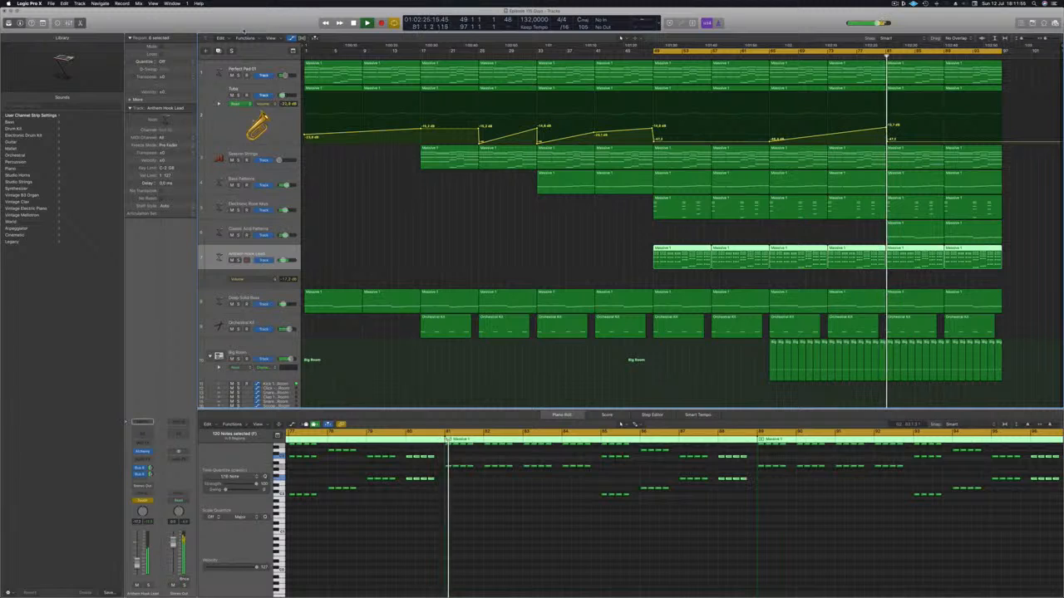
{"action": "left_click", "coordinate": [44, 23]}
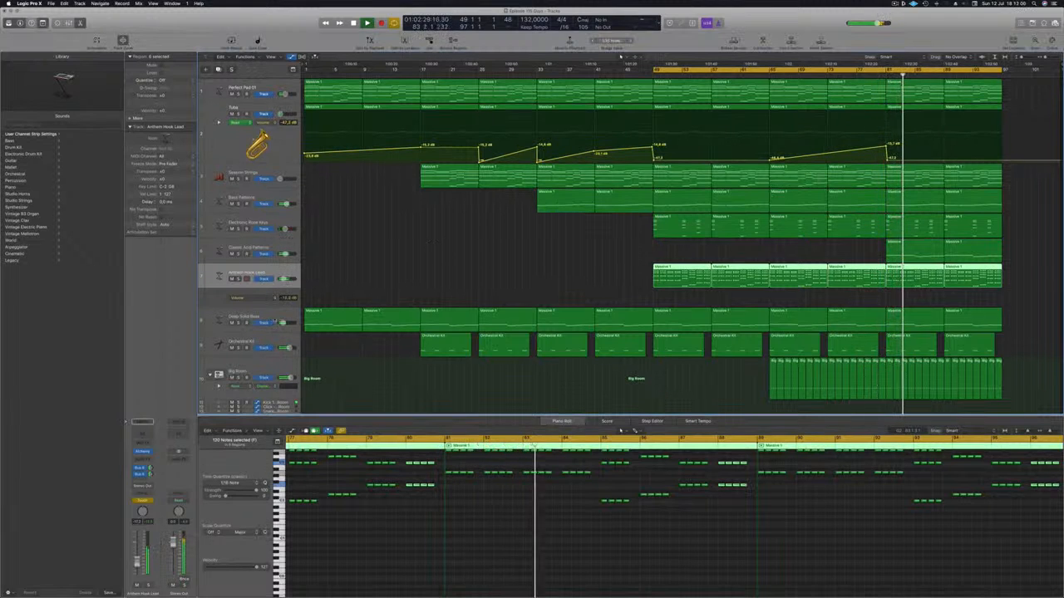
{"action": "left_click_drag", "start_coordinate": [264, 287], "coordinate": [266, 305]}
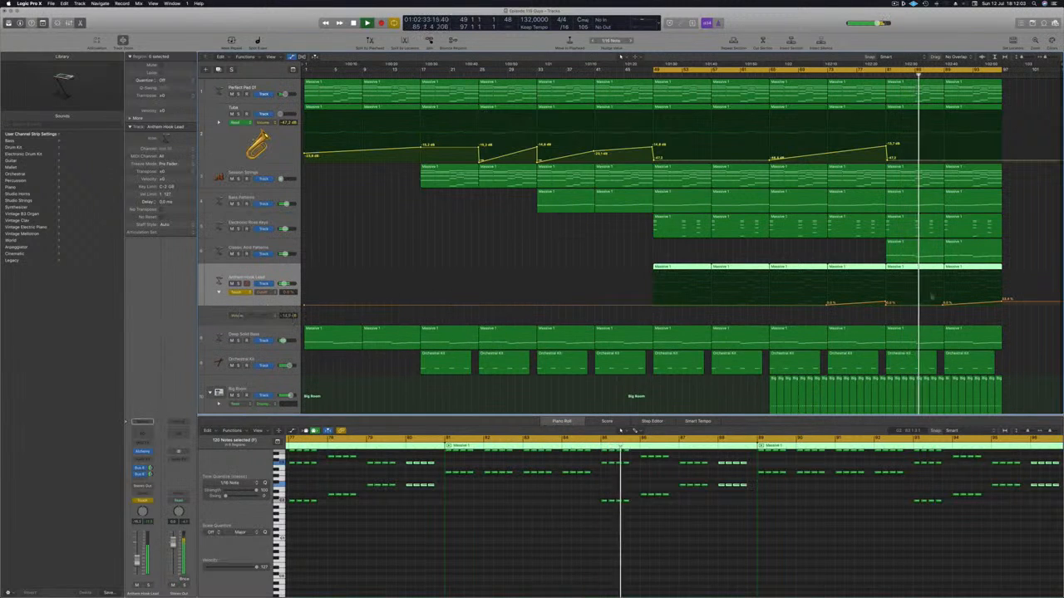
{"action": "left_click", "coordinate": [943, 304]}
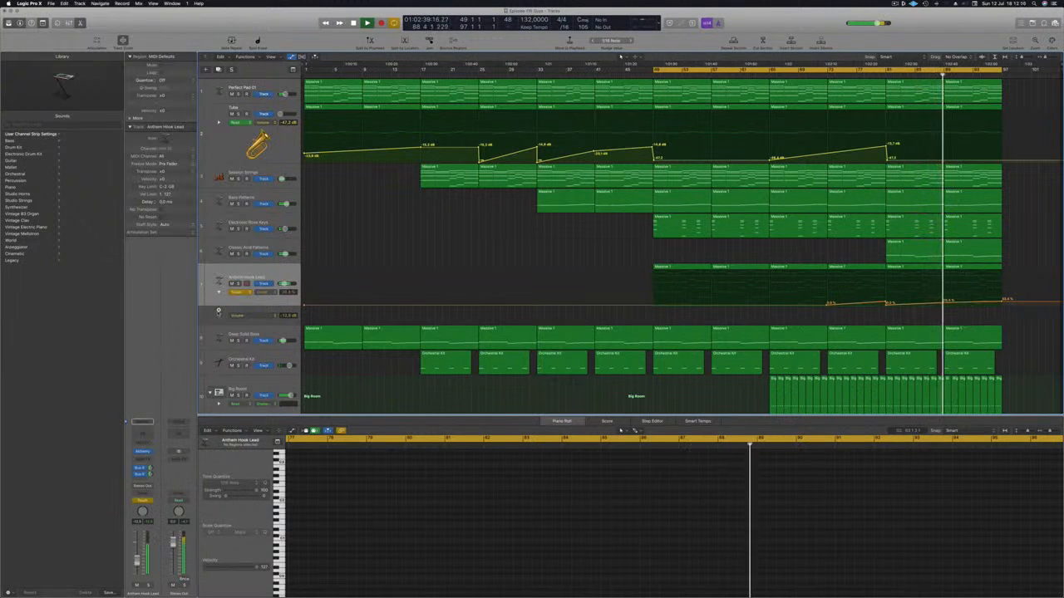
Replay from bar 81 and flatten the Anthem Hook Lead volume between bars 81 and 97, ending at about -16.1 dB
{"action": "left_click", "coordinate": [219, 311]}
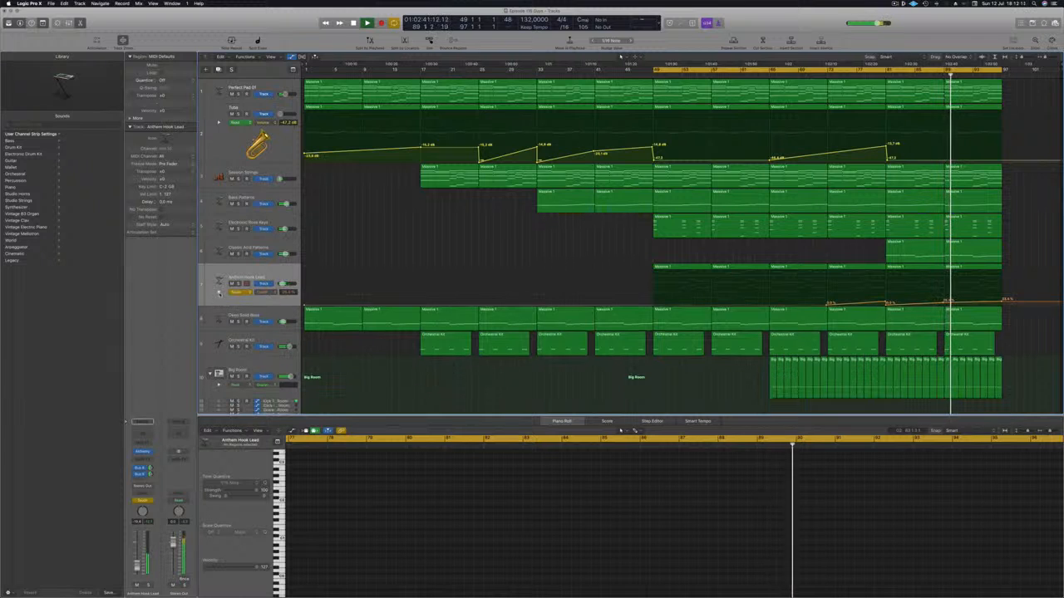
{"action": "left_click", "coordinate": [218, 294]}
{"action": "left_click", "coordinate": [880, 76]}
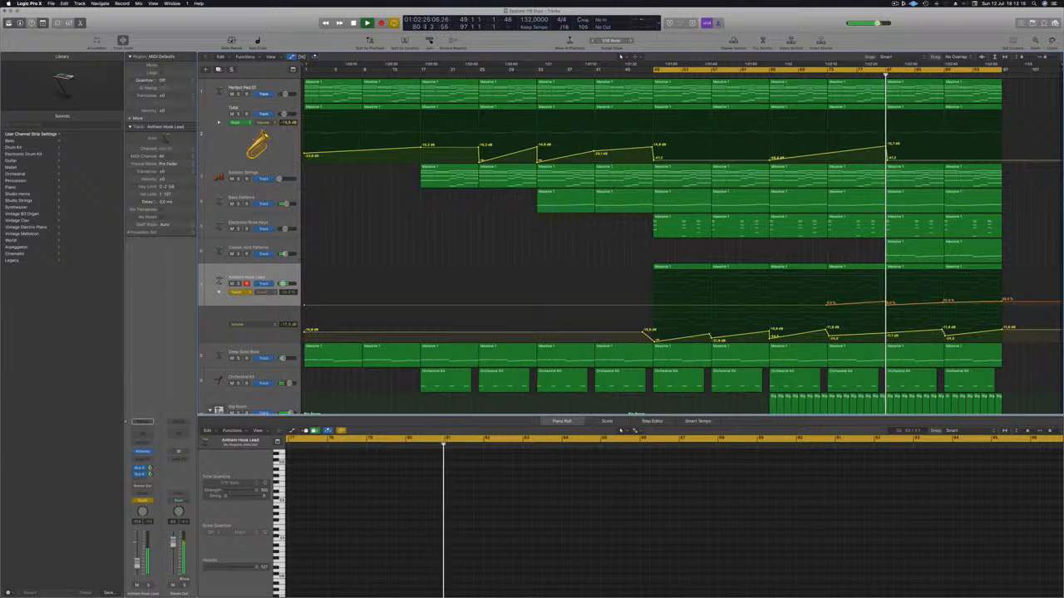
{"action": "left_click_drag", "start_coordinate": [942, 330], "coordinate": [942, 334]}
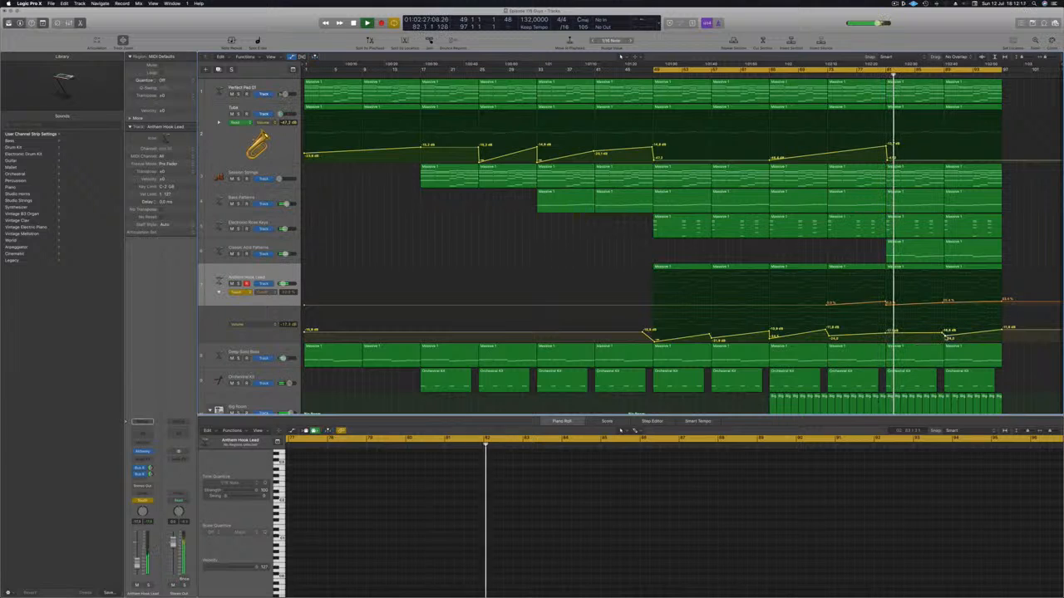
{"action": "left_click_drag", "start_coordinate": [1006, 325], "coordinate": [1003, 335]}
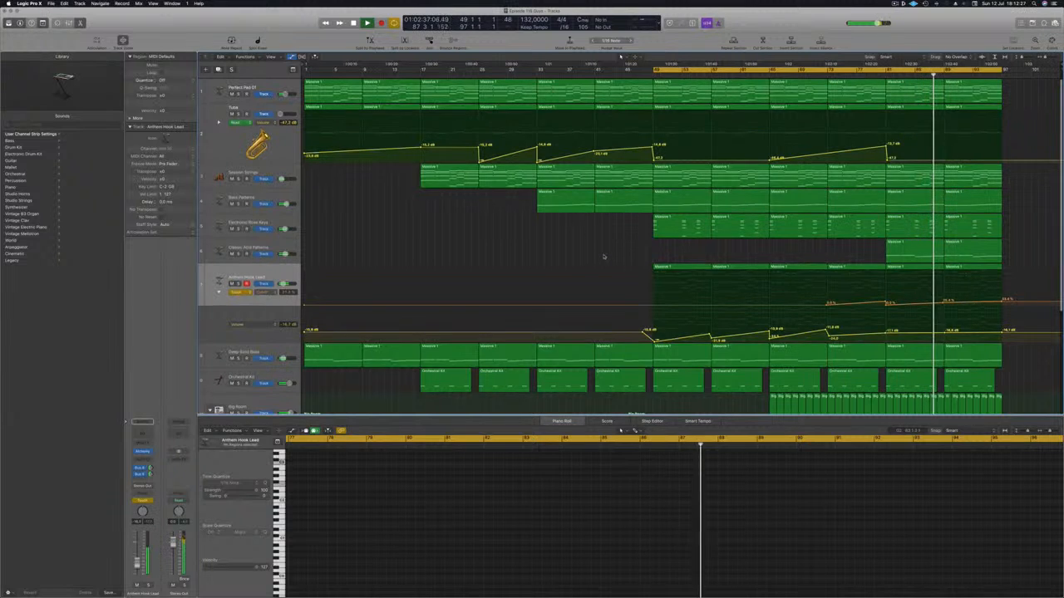
Raise the Anthem Hook Lead cutoff at bar 97 and extend the cycle range back to bar 1 for full playback
{"action": "scroll", "coordinate": [601, 250], "scroll_direction": "down", "scroll_amount": 2}
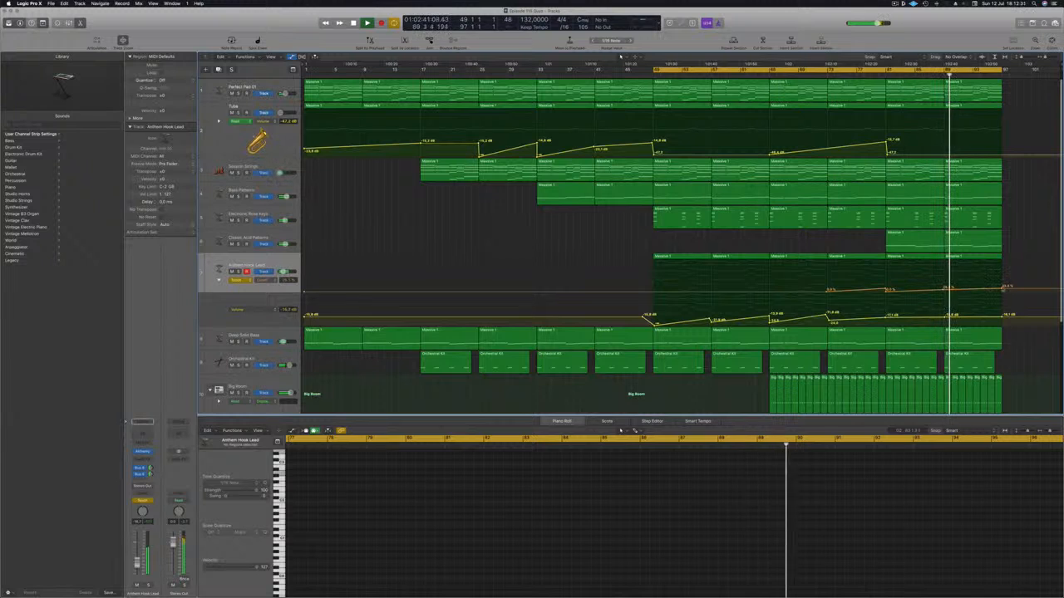
{"action": "left_click_drag", "start_coordinate": [1002, 289], "coordinate": [942, 291]}
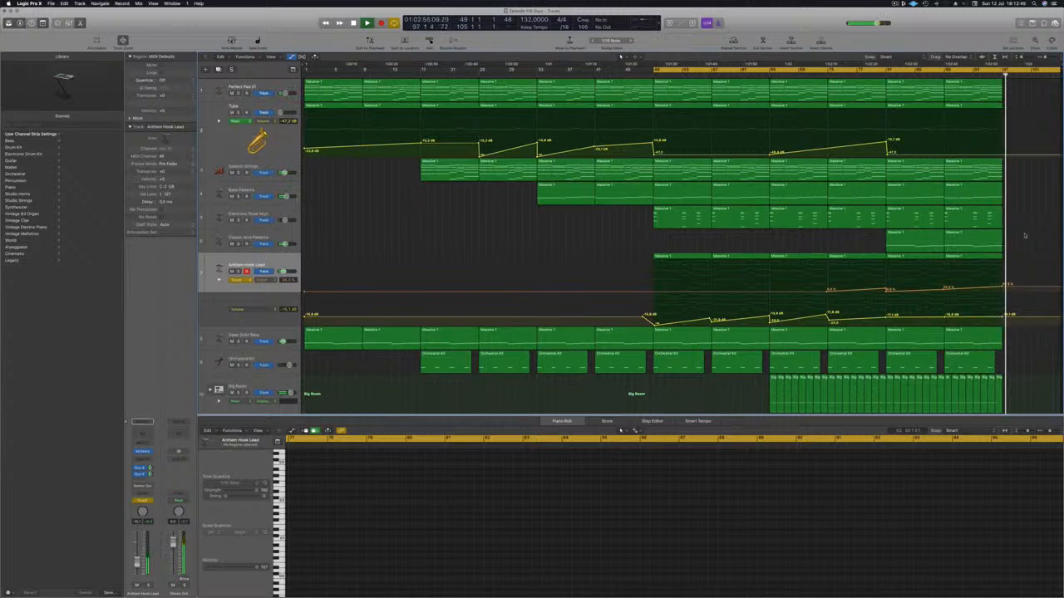
{"action": "left_click_drag", "start_coordinate": [653, 70], "coordinate": [302, 70]}
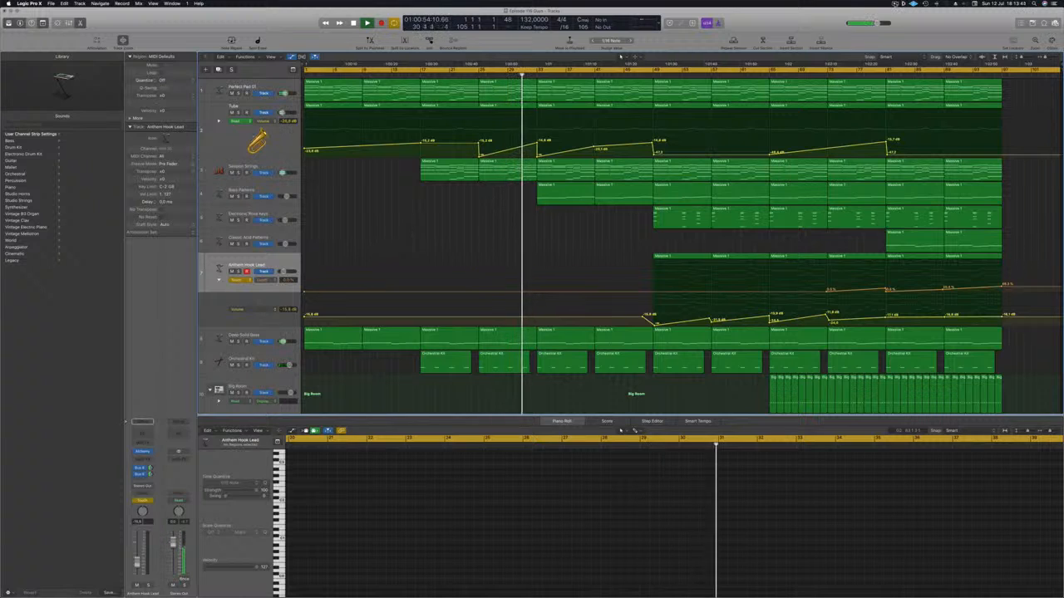
{"action": "left_click", "coordinate": [896, 4]}
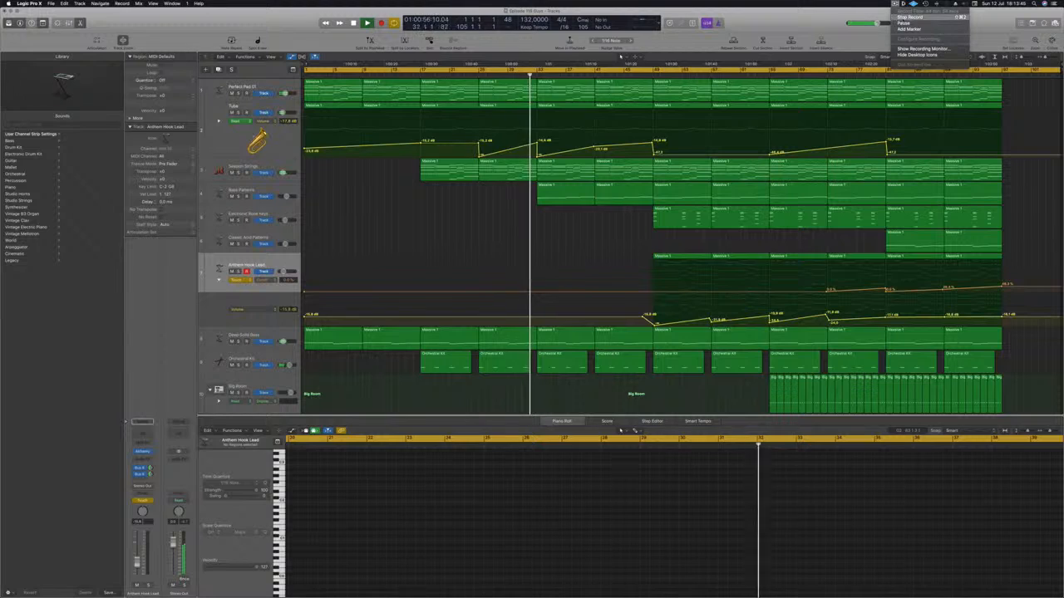
{"action": "left_click", "coordinate": [909, 18]}
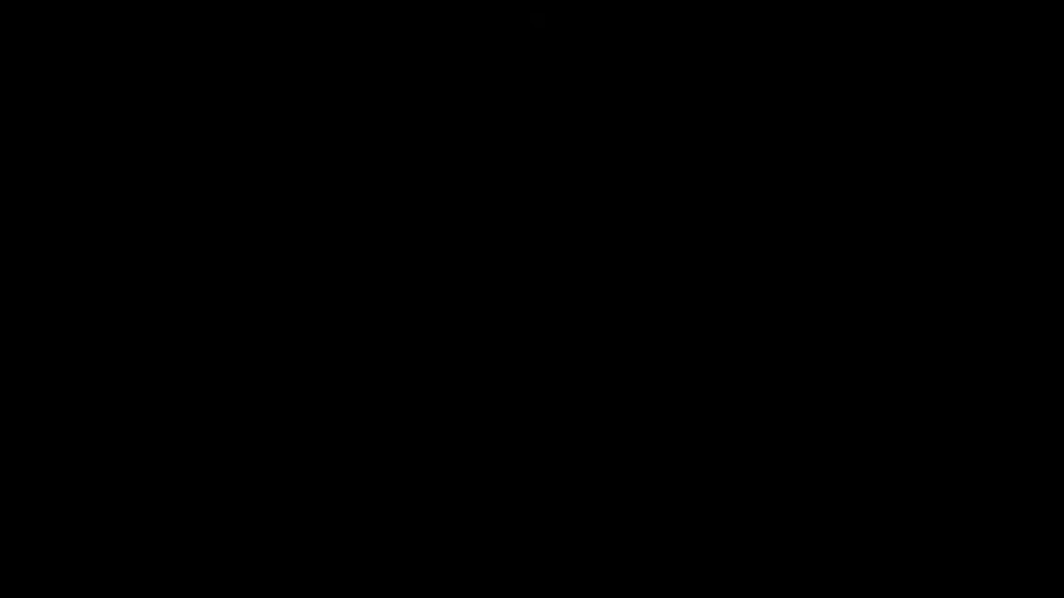